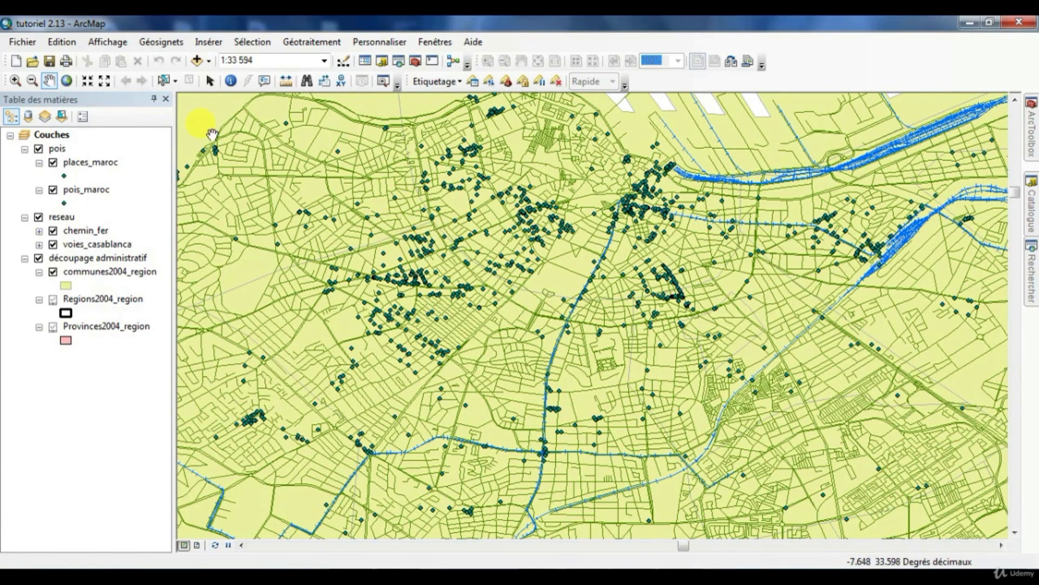
- Open the map document Tutoriel3.1 from the tutoriel 3 folder
{"action": "left_click", "coordinate": [32, 62]}
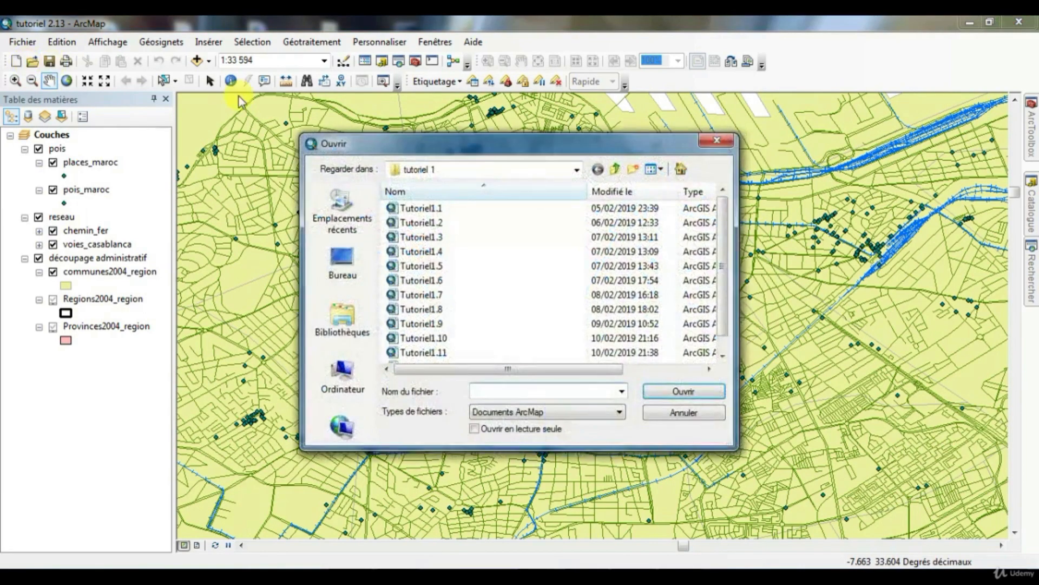
{"action": "left_click", "coordinate": [577, 171]}
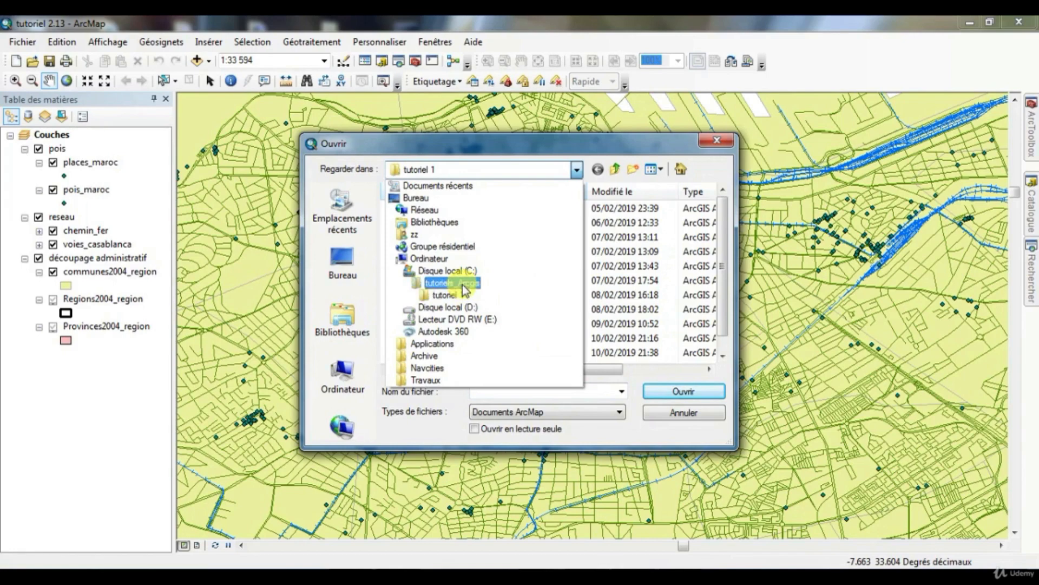
{"action": "left_click", "coordinate": [464, 290]}
{"action": "double_click", "coordinate": [430, 283]}
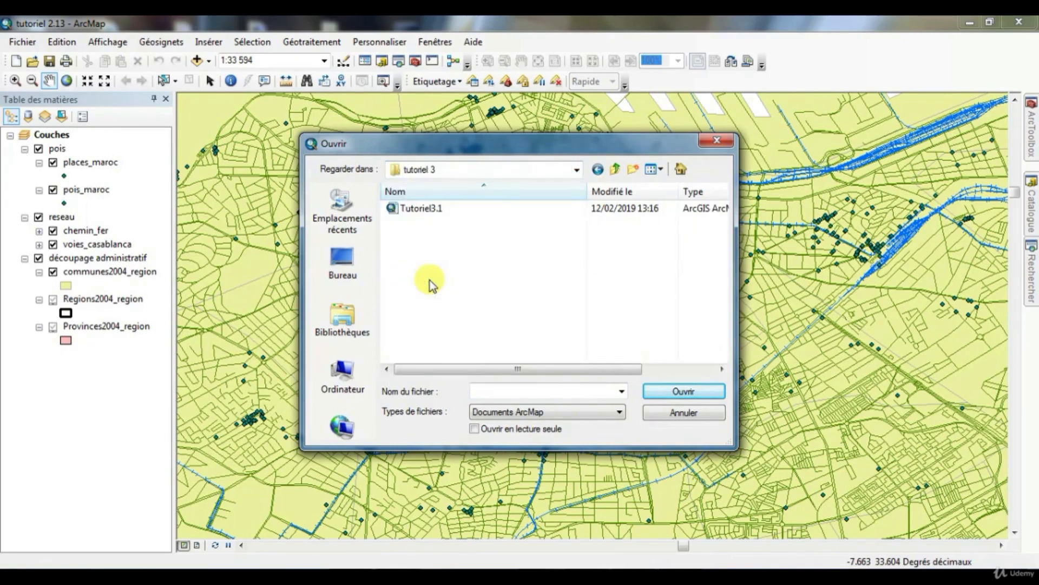
{"action": "double_click", "coordinate": [418, 209]}
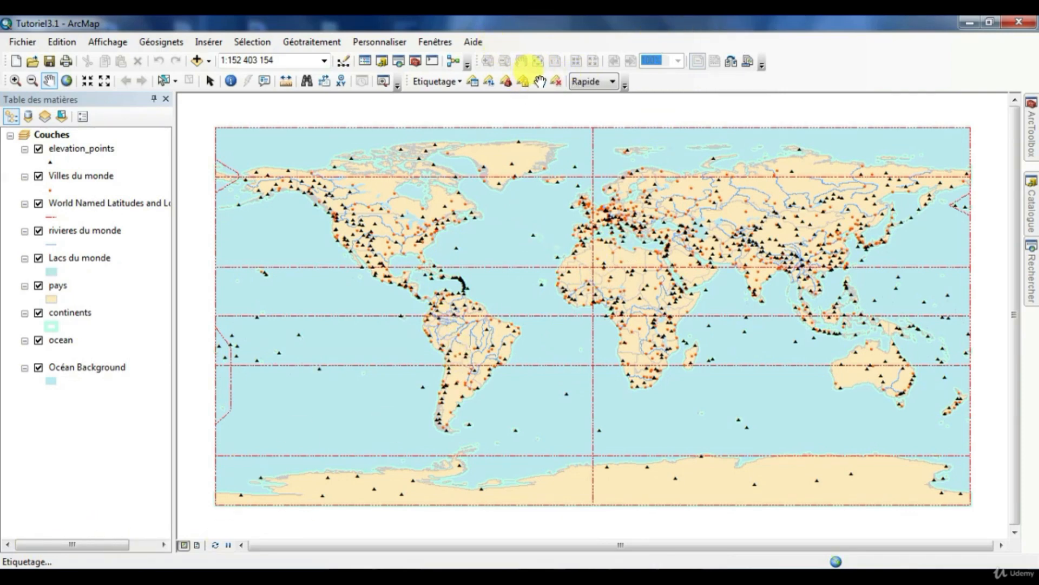
- Pause the map's labeling and switch to layout view
{"action": "left_click", "coordinate": [539, 81]}
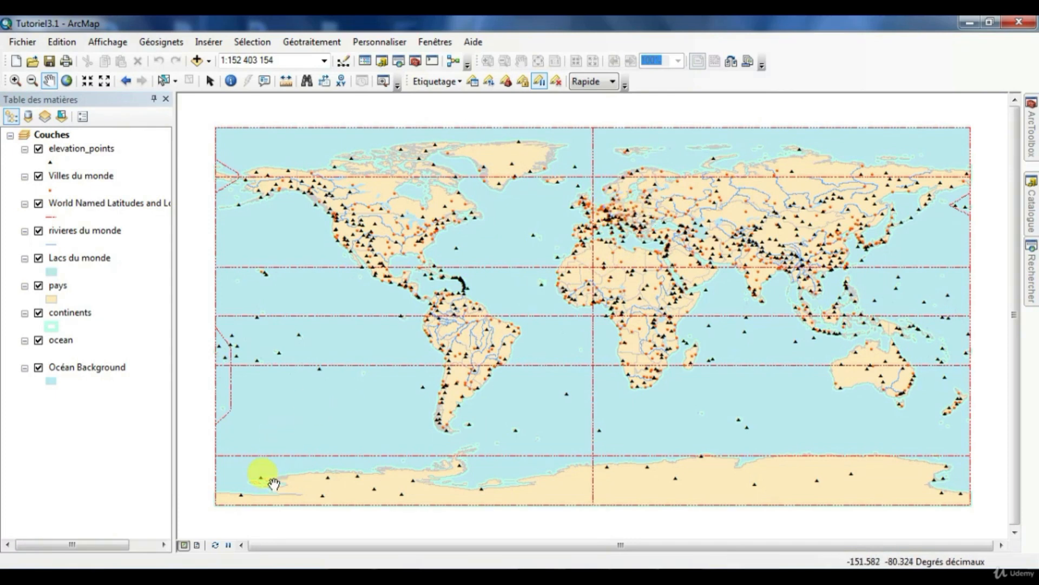
{"action": "left_click", "coordinate": [198, 545]}
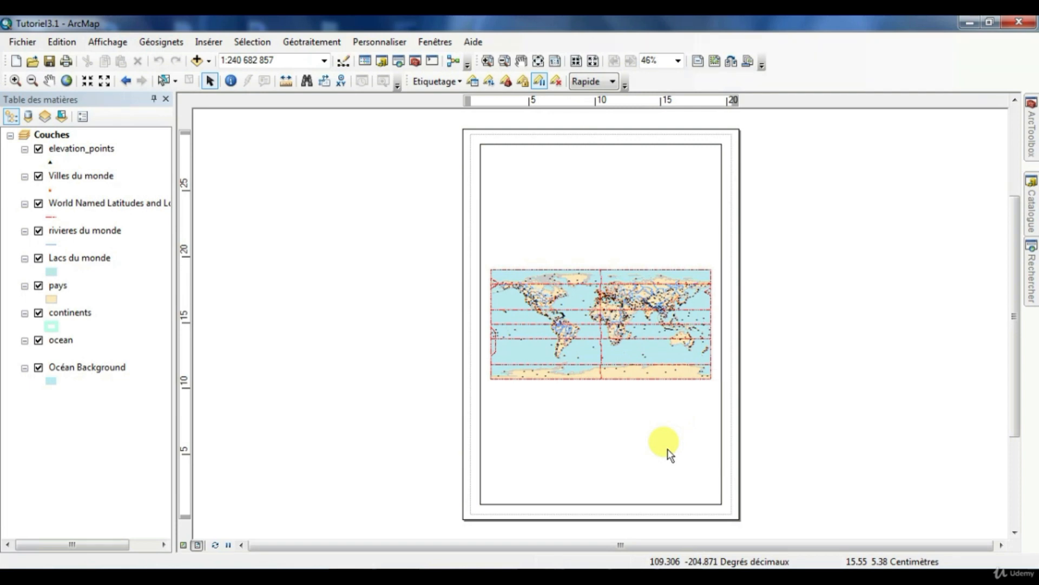
- Open the page and print setup and select the Envoyer à OneNote 2013 printer with A4 paper
{"action": "right_click", "coordinate": [491, 138]}
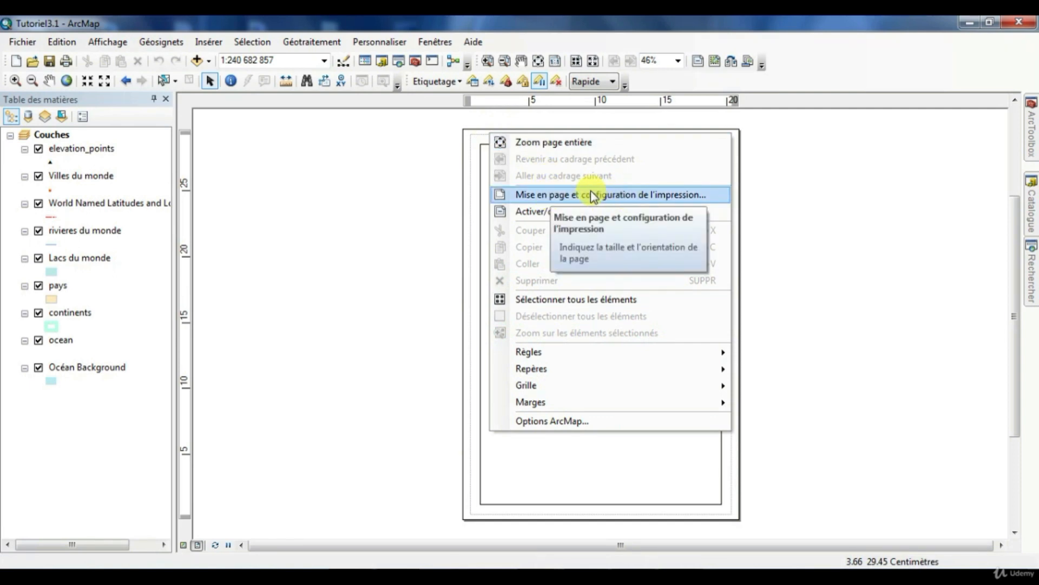
{"action": "left_click", "coordinate": [109, 28]}
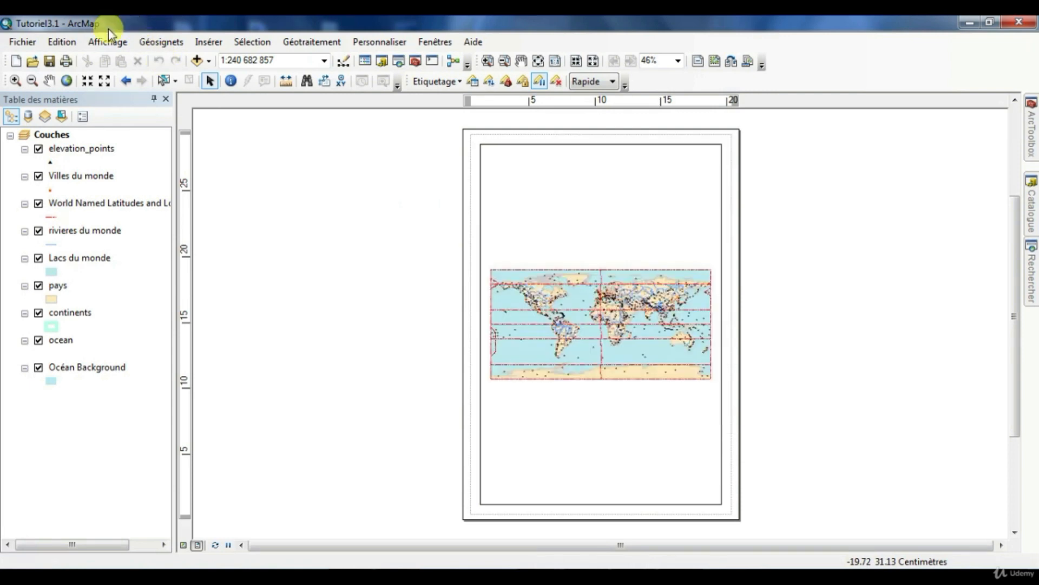
{"action": "left_click", "coordinate": [32, 44]}
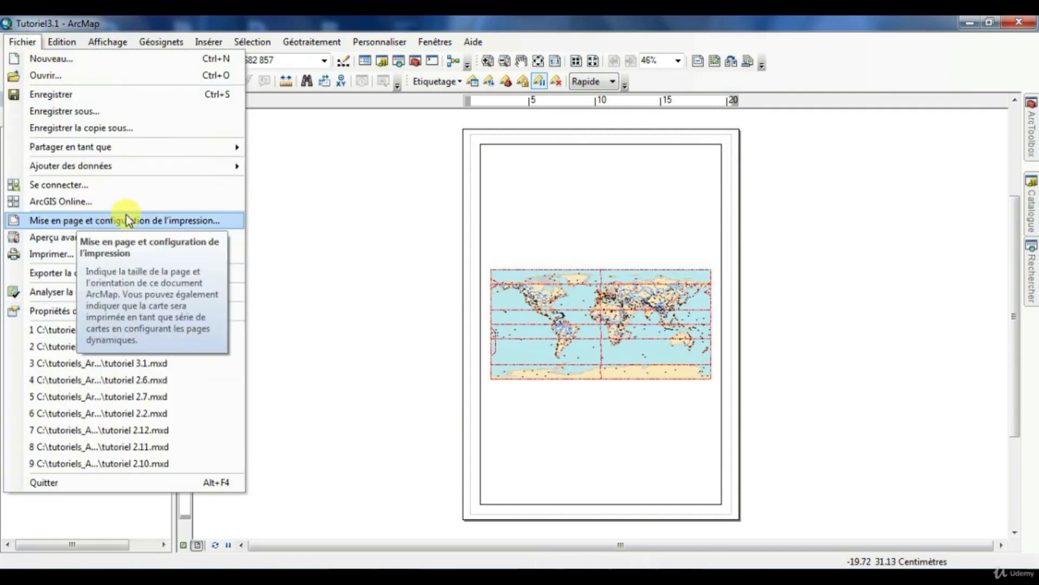
{"action": "left_click", "coordinate": [161, 223]}
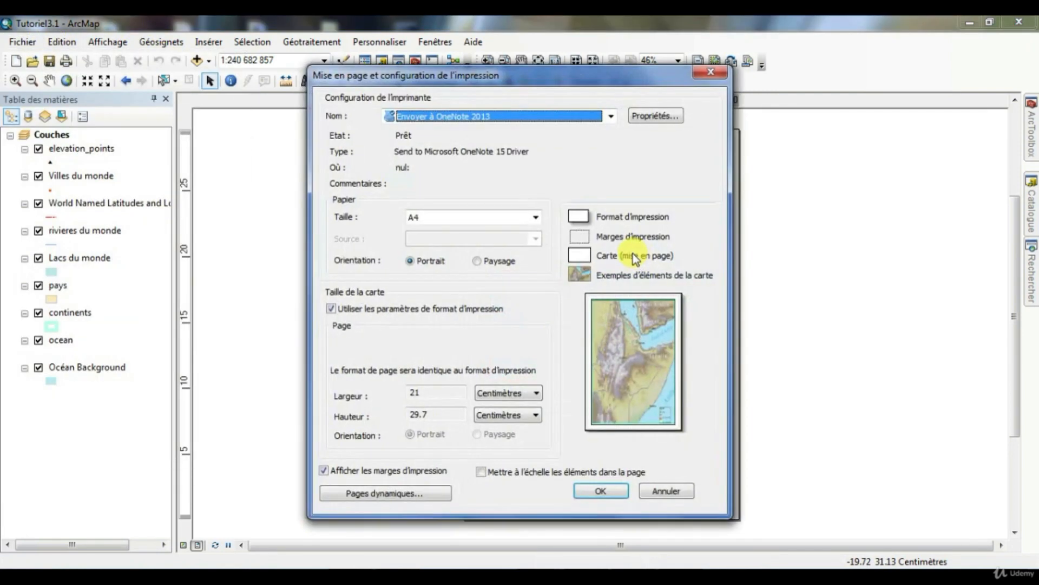
{"action": "left_click_drag", "start_coordinate": [461, 83], "coordinate": [298, 88]}
{"action": "left_click", "coordinate": [448, 123]}
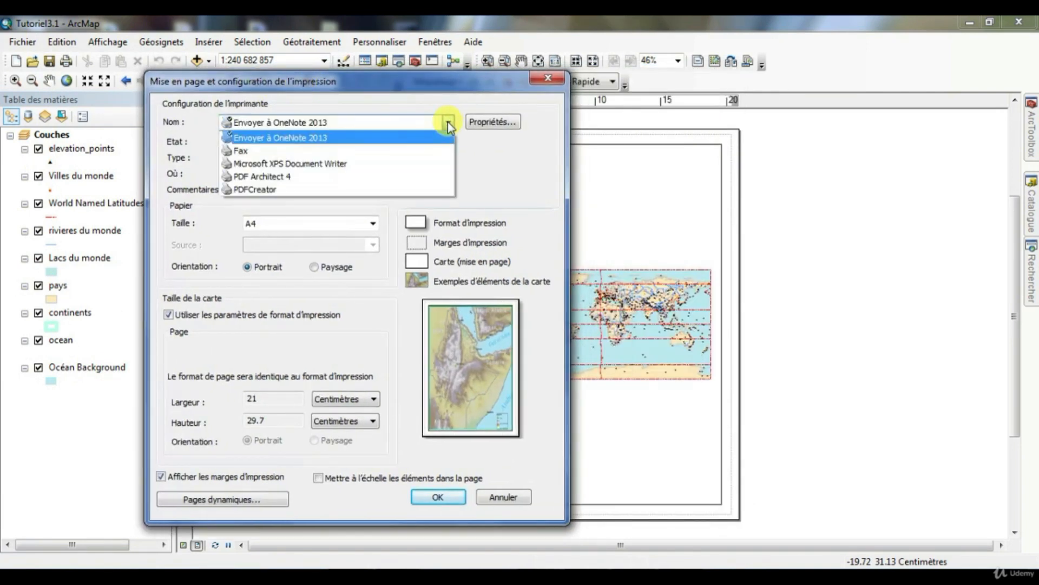
{"action": "left_click", "coordinate": [293, 137]}
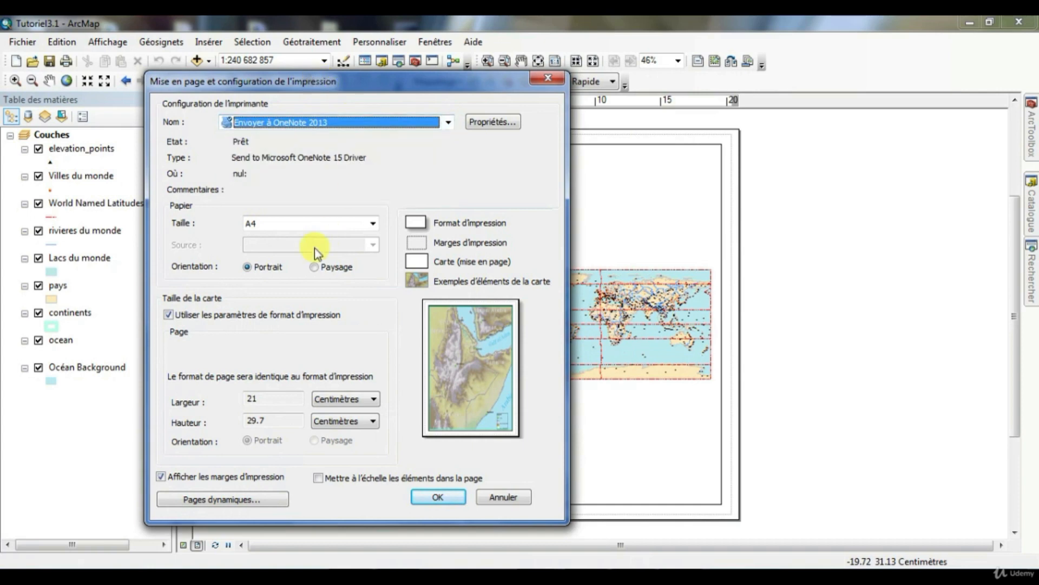
{"action": "left_click", "coordinate": [272, 226]}
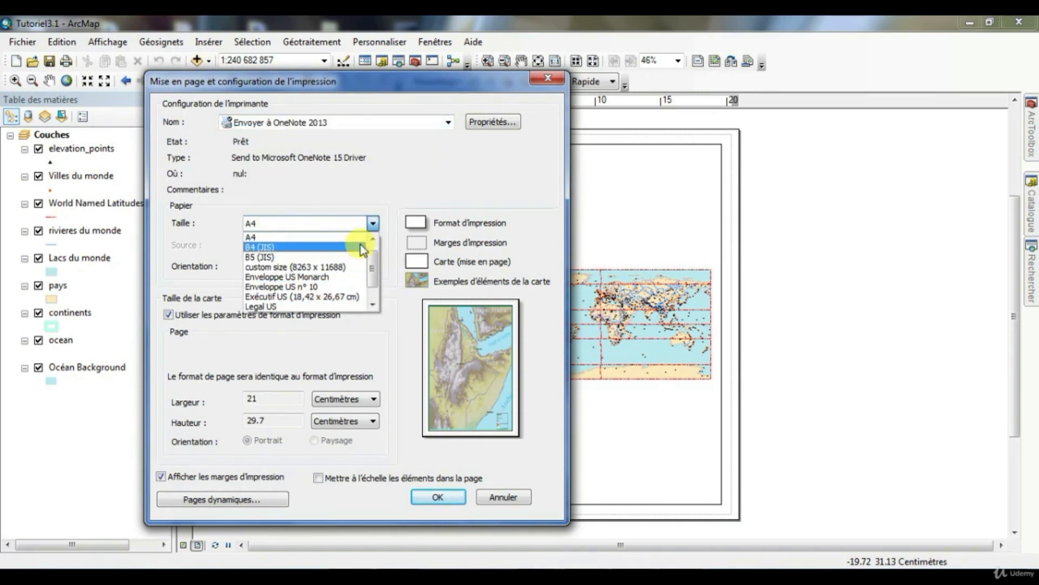
{"action": "left_click", "coordinate": [372, 238]}
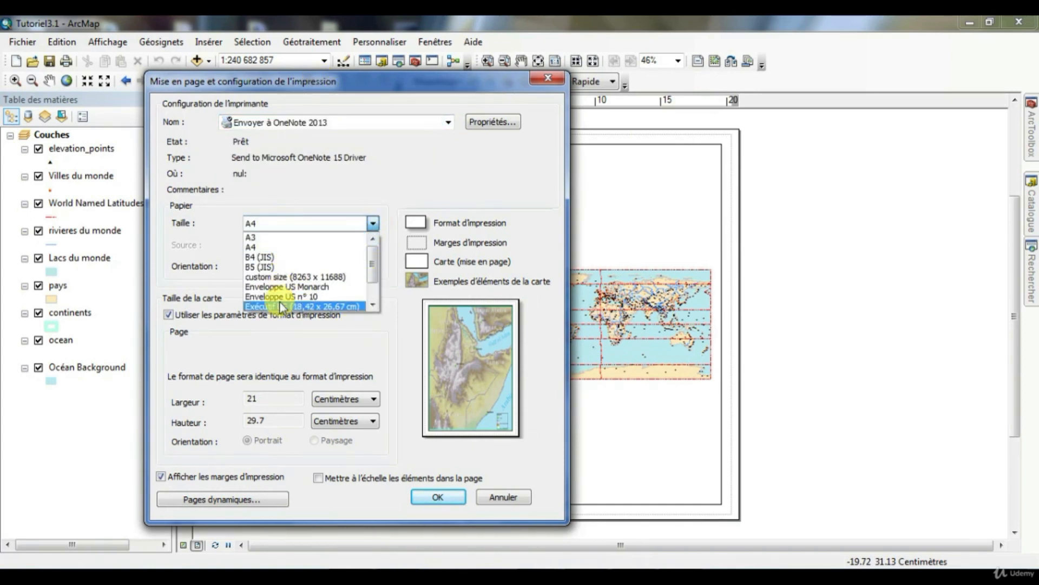
{"action": "left_click", "coordinate": [272, 246]}
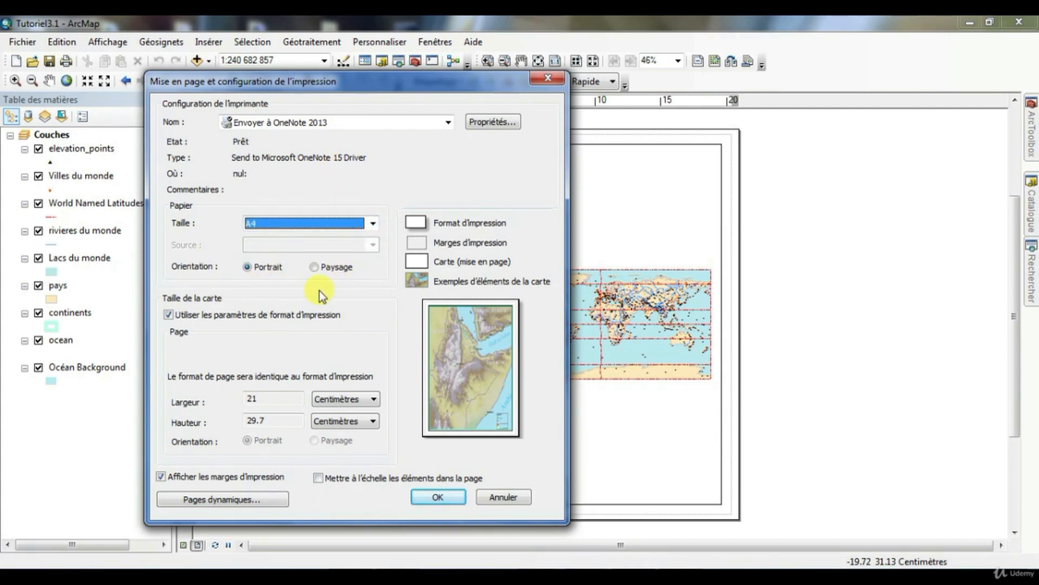
- Compare the paper sizes offered by Envoyer à OneNote 2013 and PDFCreator, and set the printer back to Envoyer à OneNote 2013
{"action": "left_click", "coordinate": [334, 222]}
{"action": "left_click", "coordinate": [373, 239]}
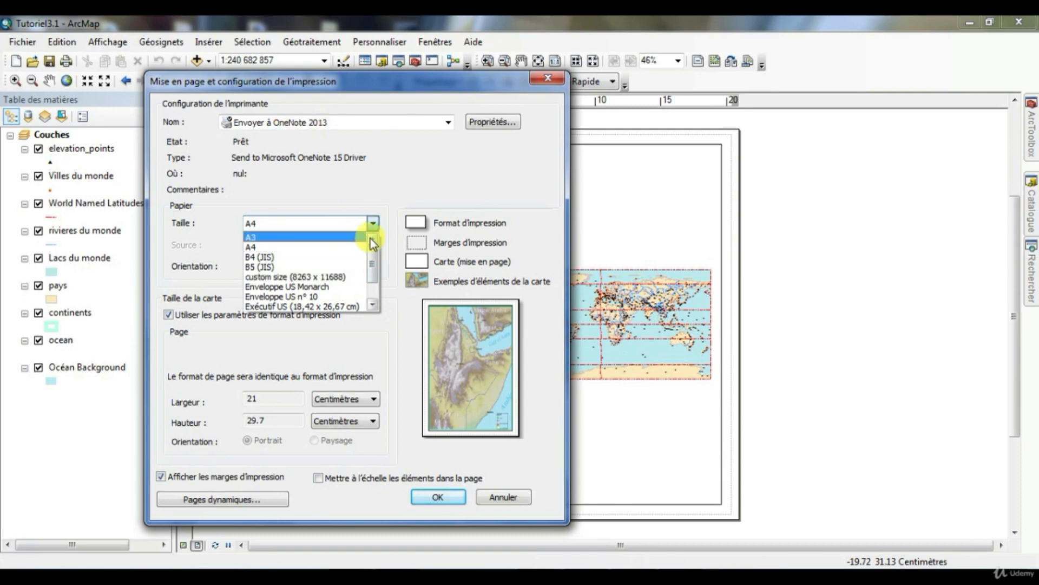
{"action": "left_click", "coordinate": [361, 160]}
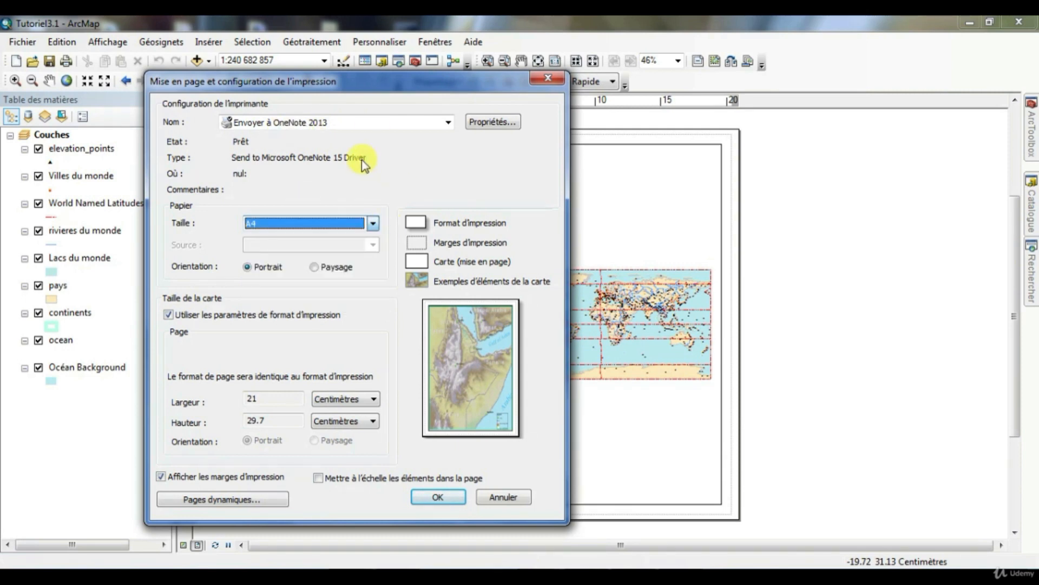
{"action": "left_click", "coordinate": [449, 121]}
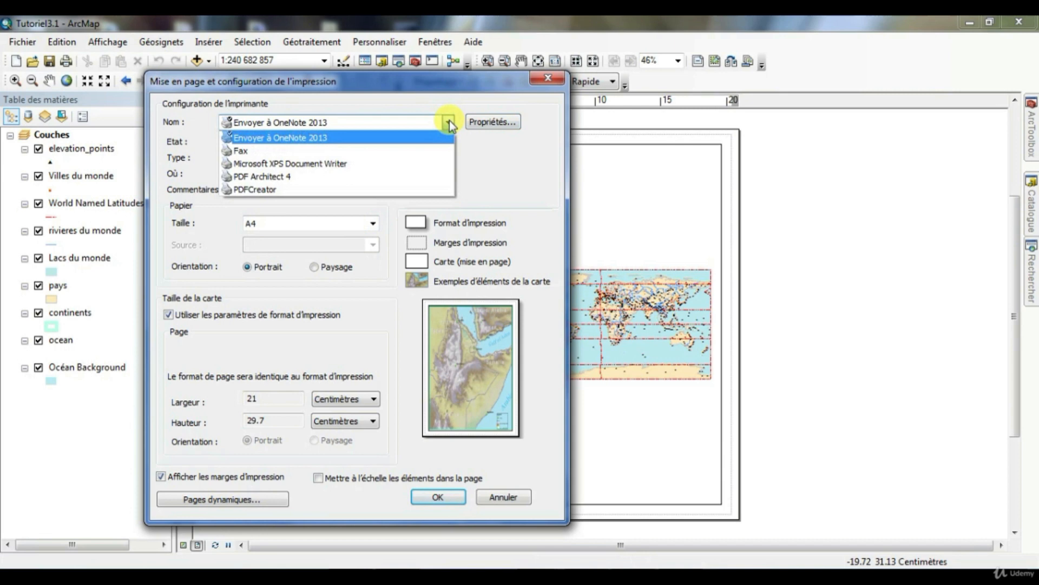
{"action": "left_click", "coordinate": [258, 189]}
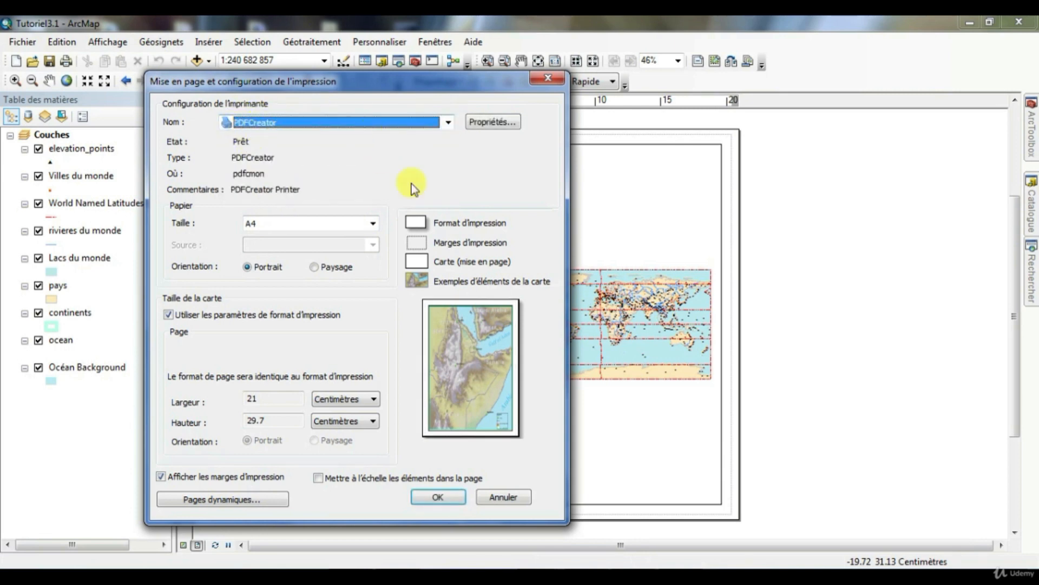
{"action": "left_click", "coordinate": [371, 223]}
{"action": "scroll", "coordinate": [420, 244], "scroll_direction": "up", "scroll_amount": 2}
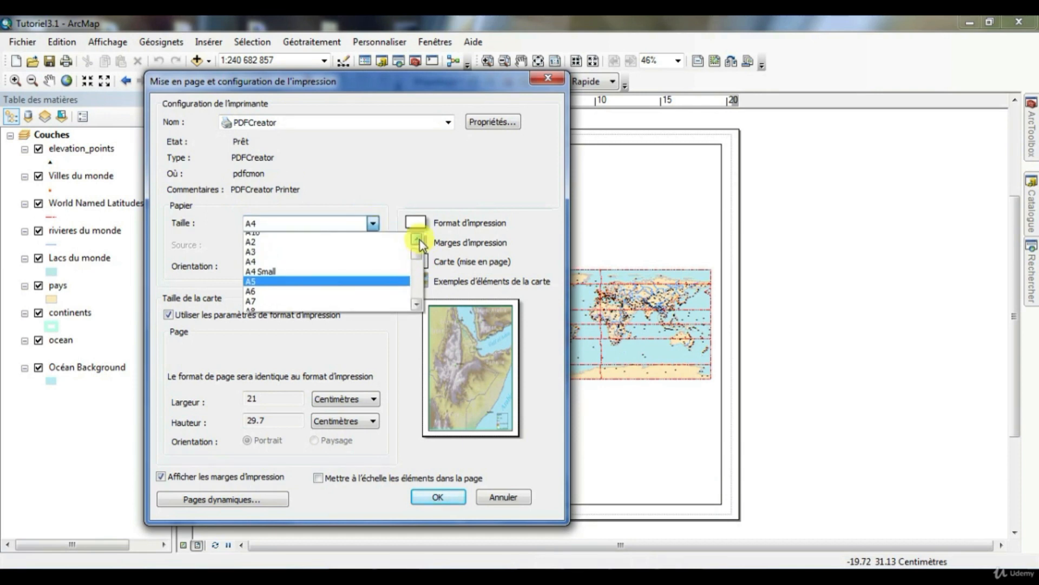
{"action": "scroll", "coordinate": [417, 239], "scroll_direction": "up", "scroll_amount": 1}
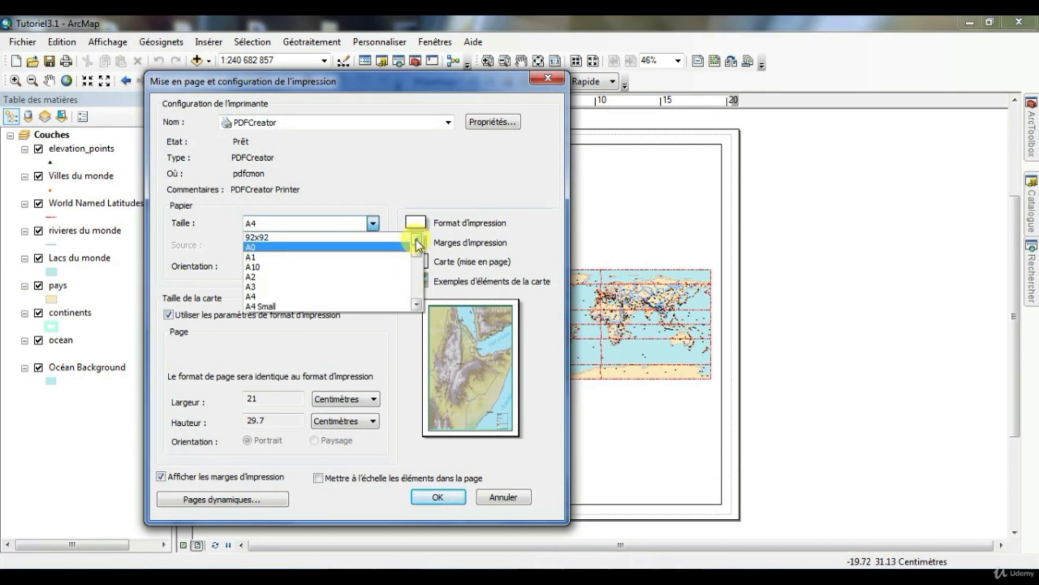
{"action": "left_click", "coordinate": [336, 181]}
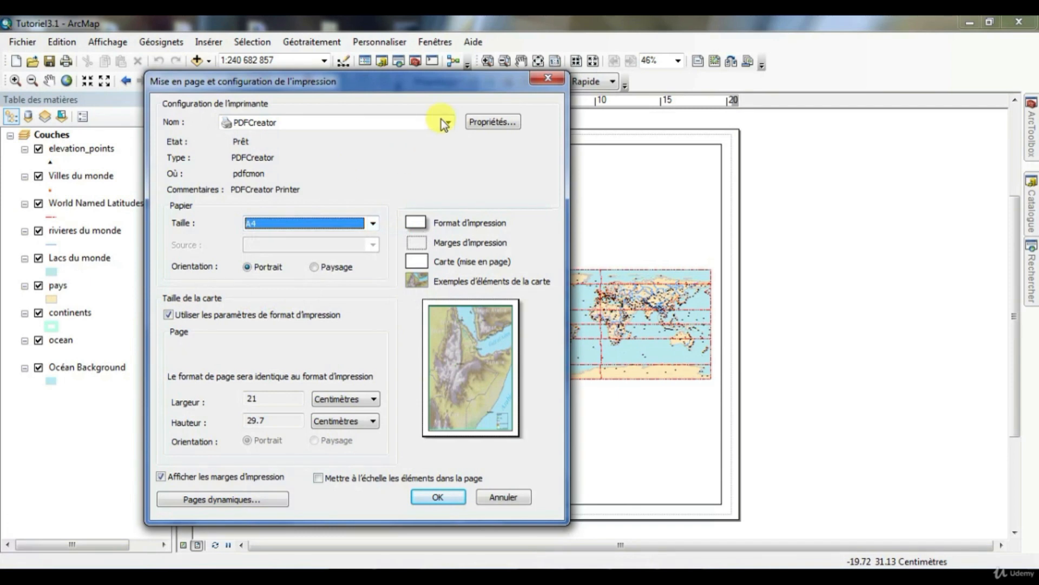
{"action": "left_click", "coordinate": [448, 122]}
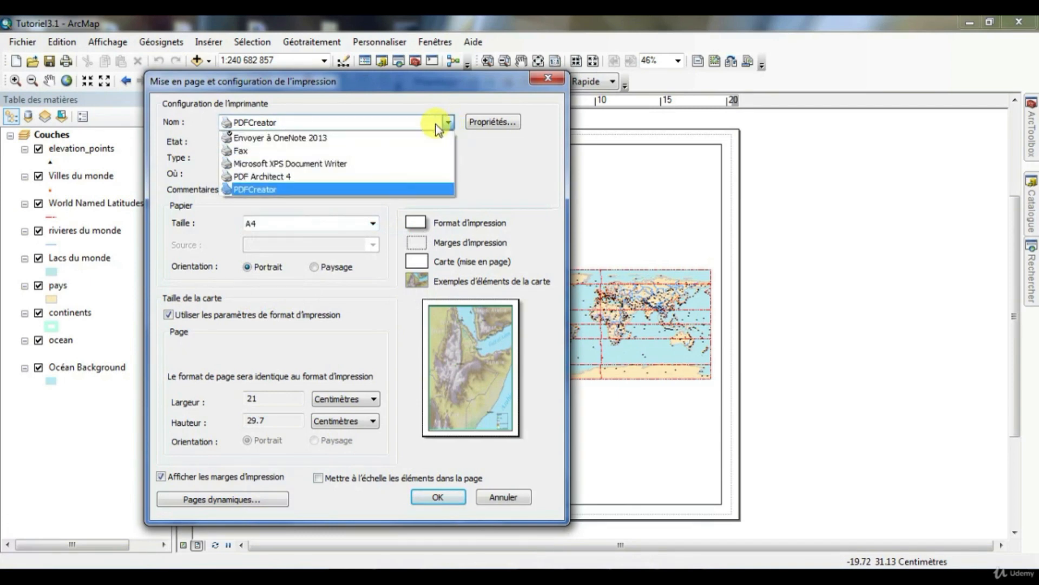
{"action": "left_click", "coordinate": [315, 137]}
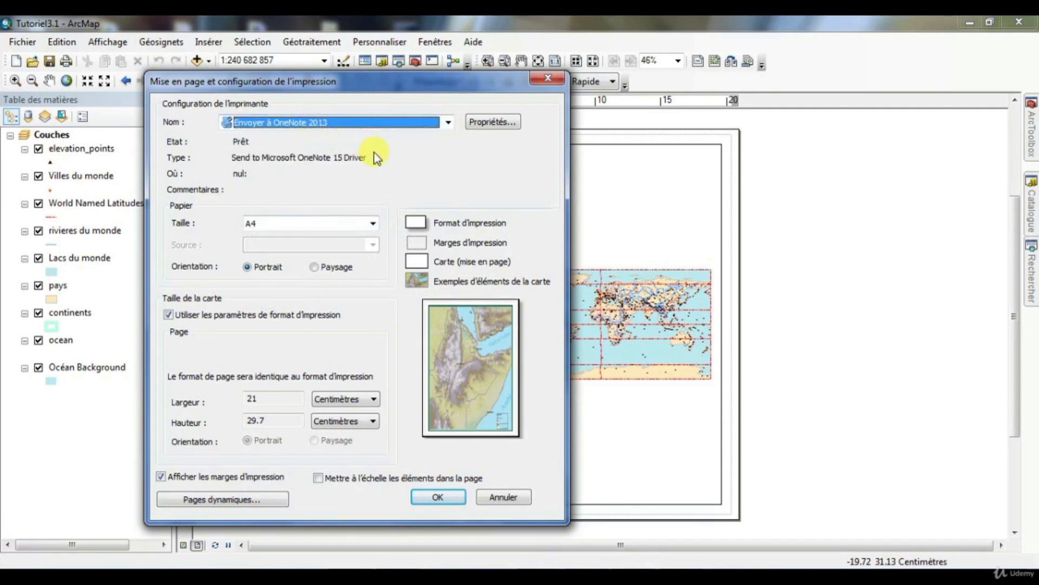
- Apply a page setup with A4 paper, Paysage orientation and the page width in Centimètres
{"action": "left_click", "coordinate": [346, 222]}
{"action": "left_click", "coordinate": [303, 234]}
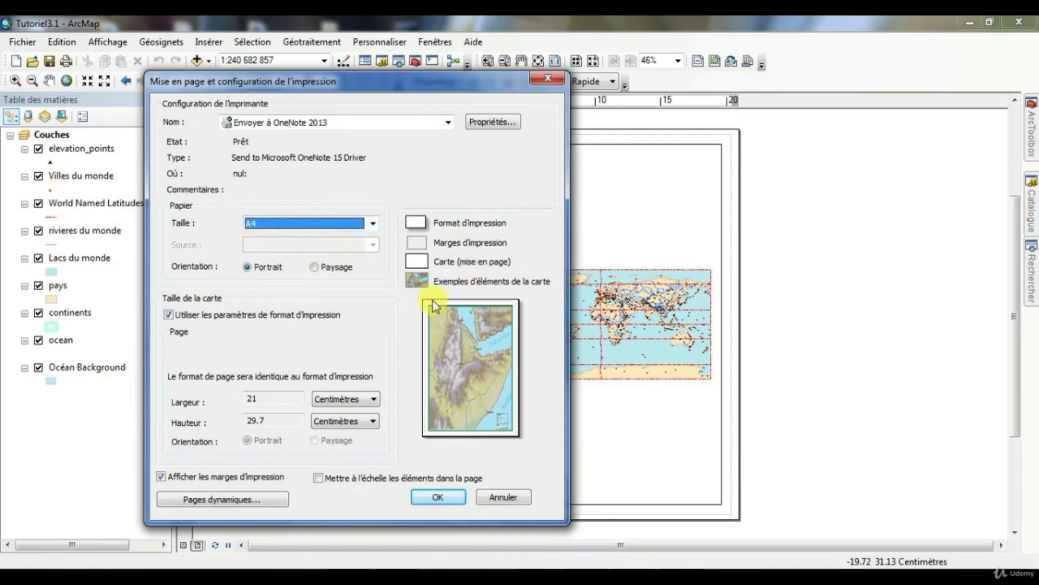
{"action": "left_click", "coordinate": [315, 267]}
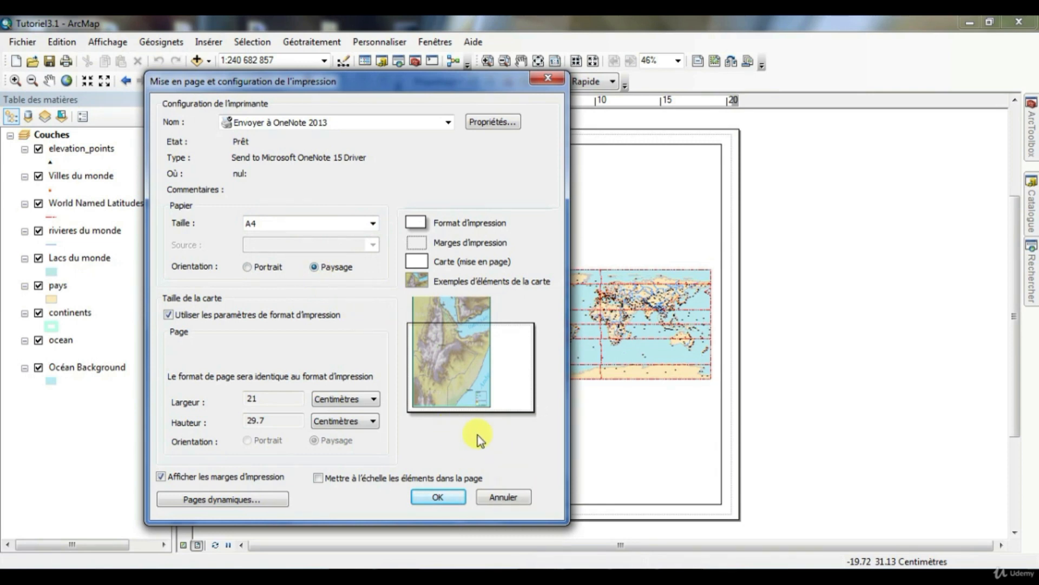
{"action": "left_click", "coordinate": [346, 399]}
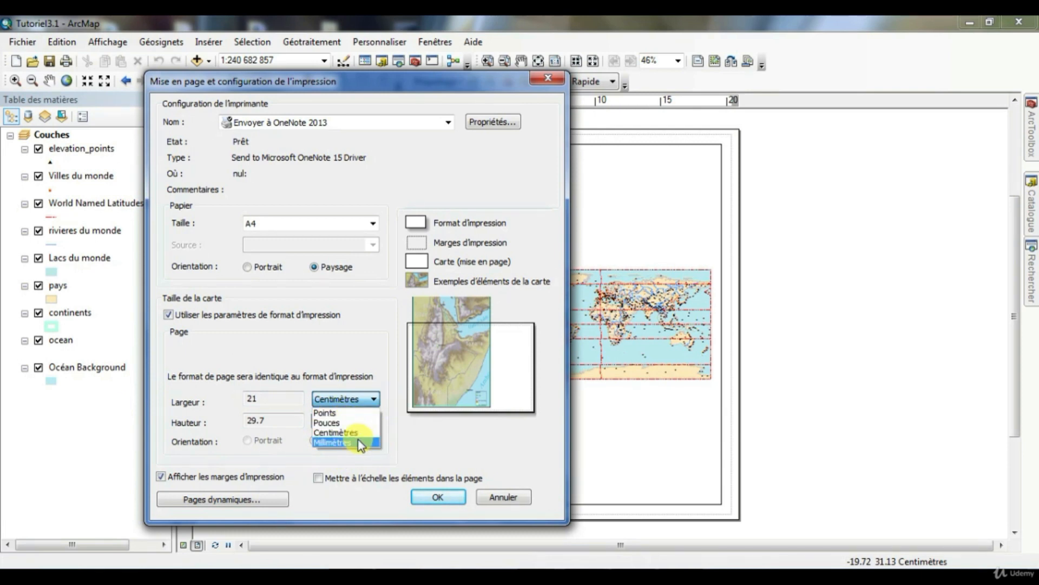
{"action": "left_click", "coordinate": [357, 433]}
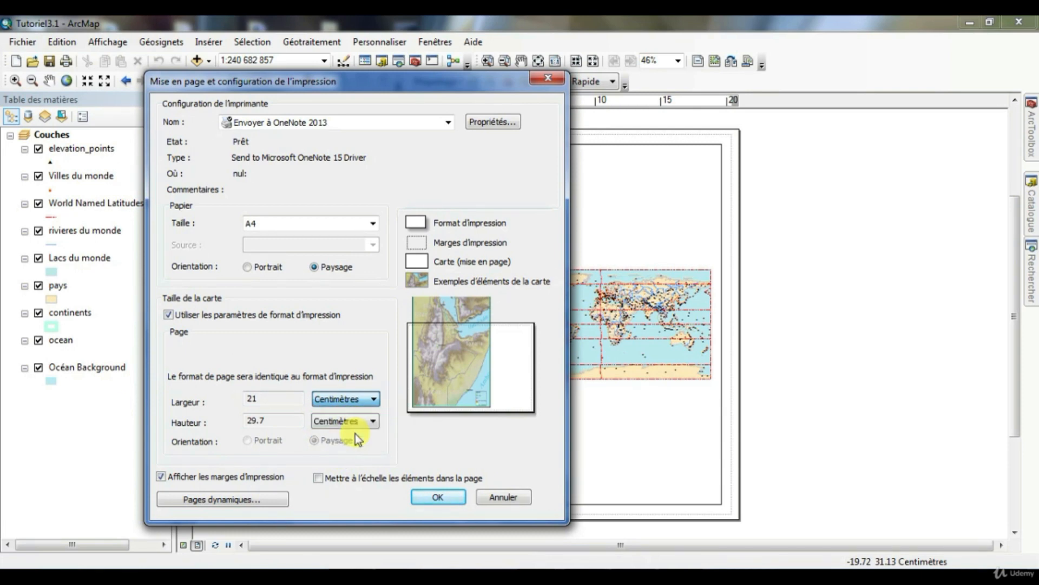
{"action": "left_click", "coordinate": [440, 497]}
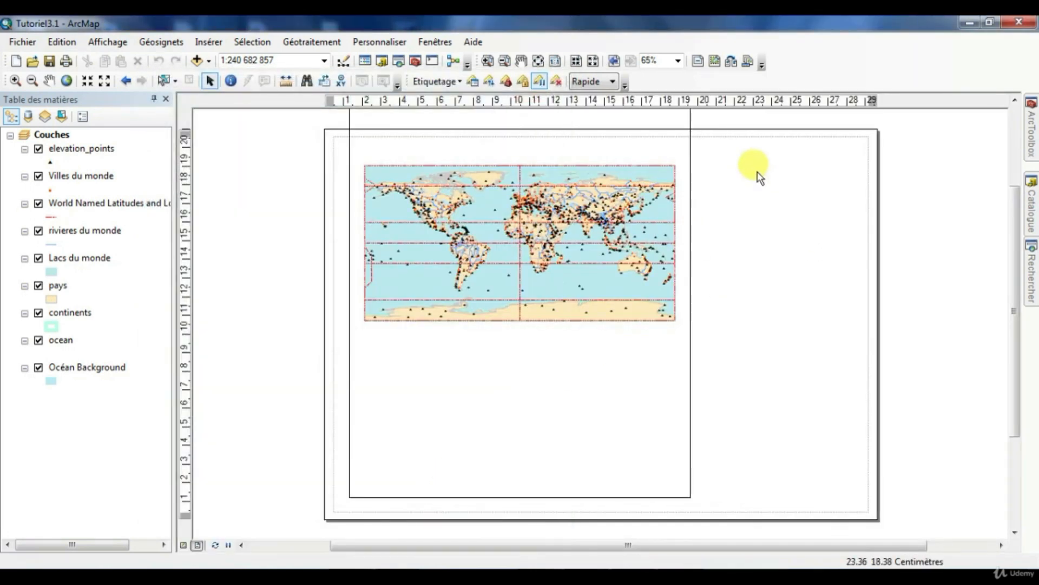
- Move the data frame to the page's lower-left print margins and lower its upper edge to the upper margin
{"action": "left_click", "coordinate": [477, 453]}
{"action": "left_click_drag", "start_coordinate": [480, 396], "coordinate": [466, 408]}
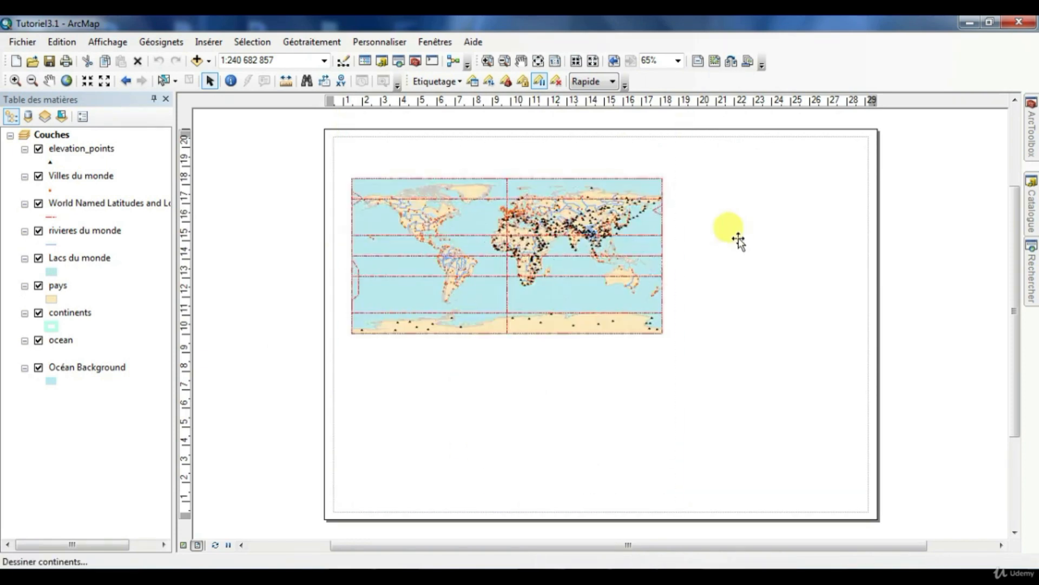
{"action": "left_click_drag", "start_coordinate": [1018, 211], "coordinate": [1016, 149]}
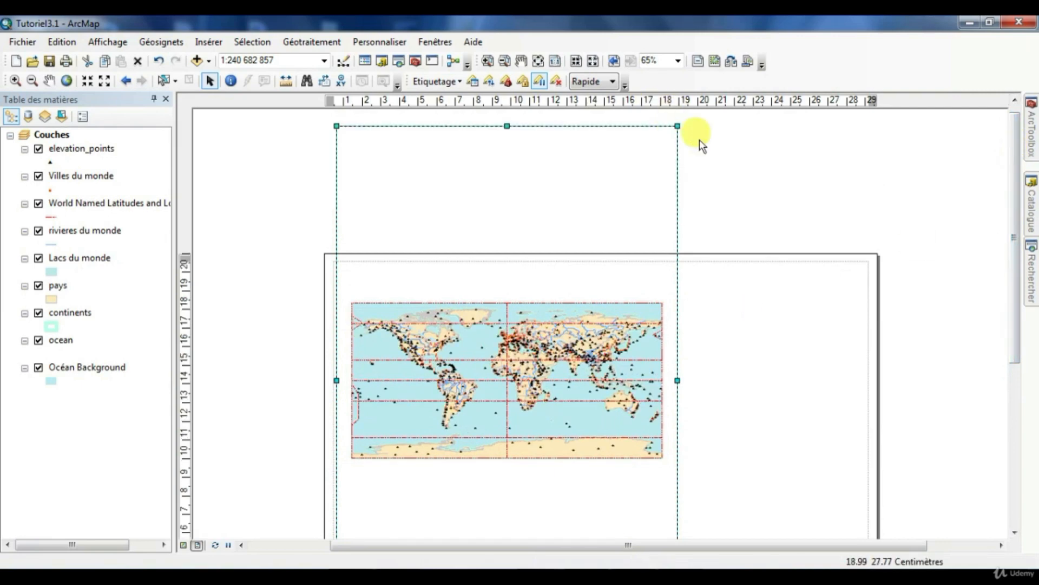
{"action": "left_click", "coordinate": [757, 324]}
{"action": "left_click", "coordinate": [579, 286]}
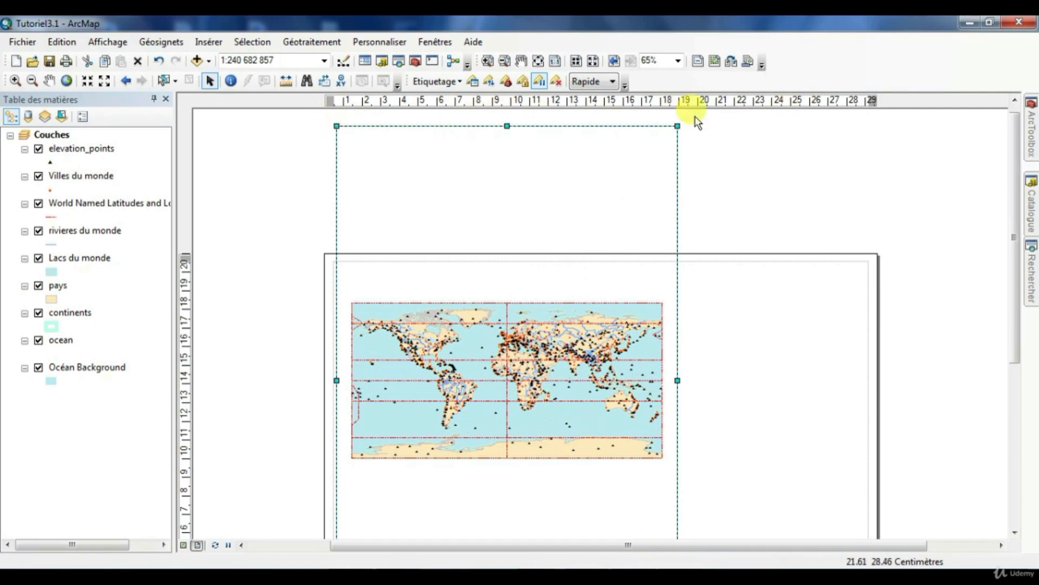
{"action": "mouse_move", "coordinate": [677, 126]}
{"action": "left_mouse_down"}
{"action": "mouse_move", "coordinate": [666, 171]}
{"action": "mouse_move", "coordinate": [731, 262]}
{"action": "mouse_move", "coordinate": [673, 262]}
{"action": "mouse_move", "coordinate": [754, 271]}
{"action": "mouse_move", "coordinate": [769, 307]}
{"action": "mouse_move", "coordinate": [692, 303]}
{"action": "mouse_move", "coordinate": [690, 262]}
{"action": "left_mouse_up"}
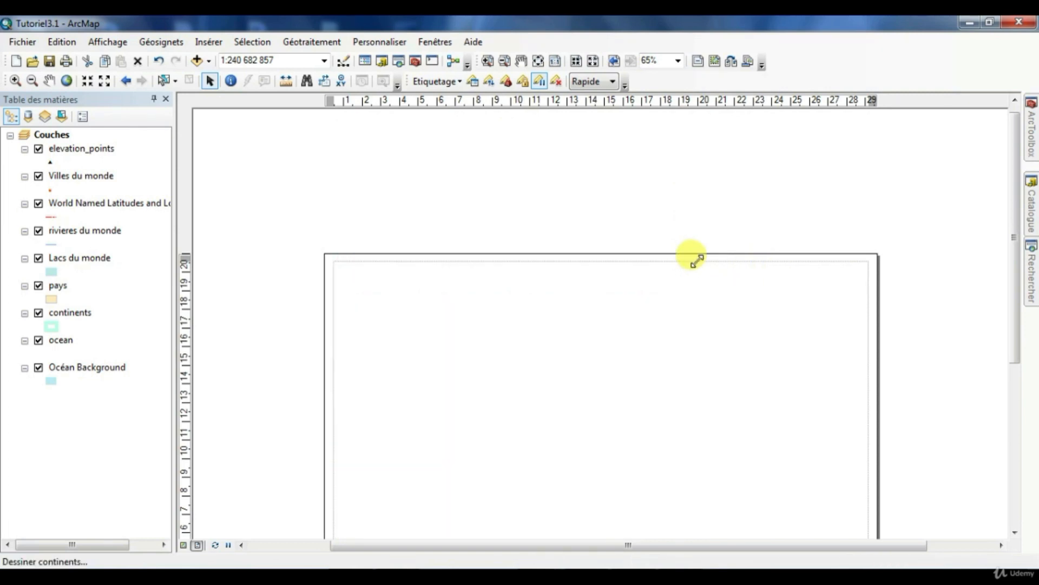
{"action": "left_click_drag", "start_coordinate": [1013, 212], "coordinate": [1014, 283]}
{"action": "left_click", "coordinate": [764, 287]}
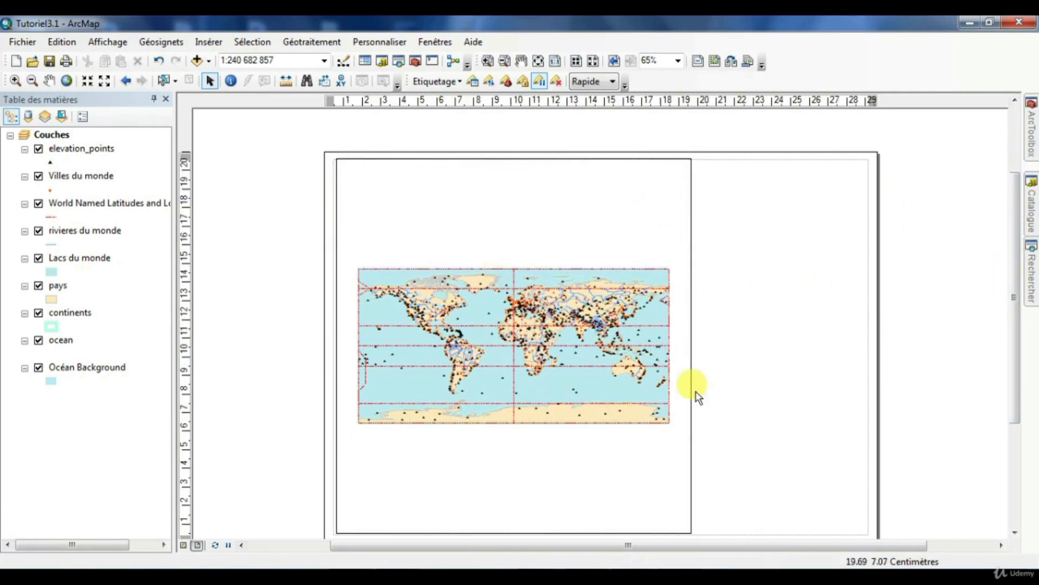
- Move the data frame sideways across the page and back against the left print margin
{"action": "left_click", "coordinate": [530, 216]}
{"action": "left_click_drag", "start_coordinate": [529, 216], "coordinate": [647, 222]}
{"action": "left_click_drag", "start_coordinate": [715, 233], "coordinate": [595, 230]}
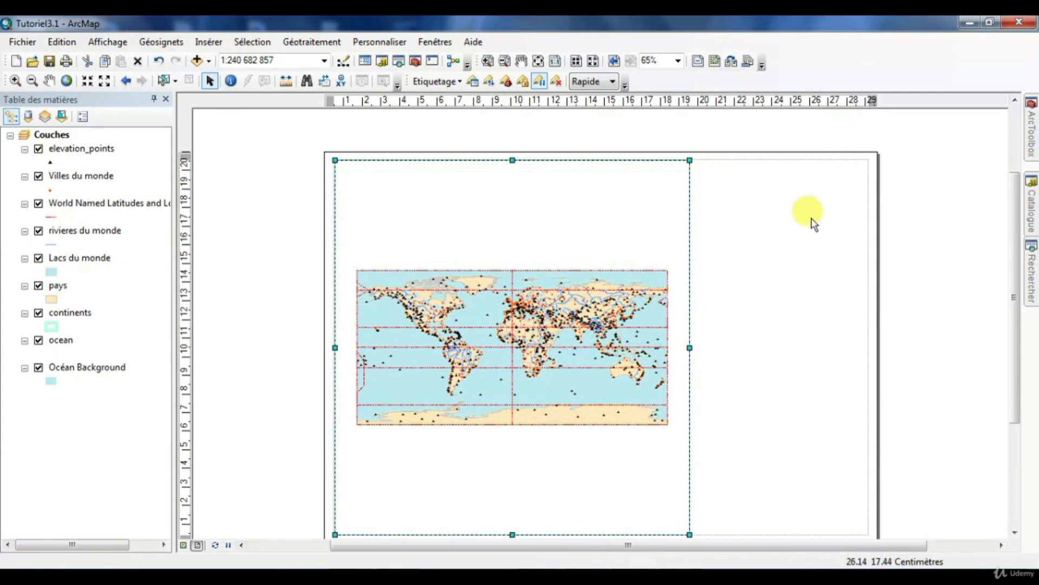
- Move the data frame across to the page's right print margin, return it to the left margin and deselect it
{"action": "left_click", "coordinate": [809, 216]}
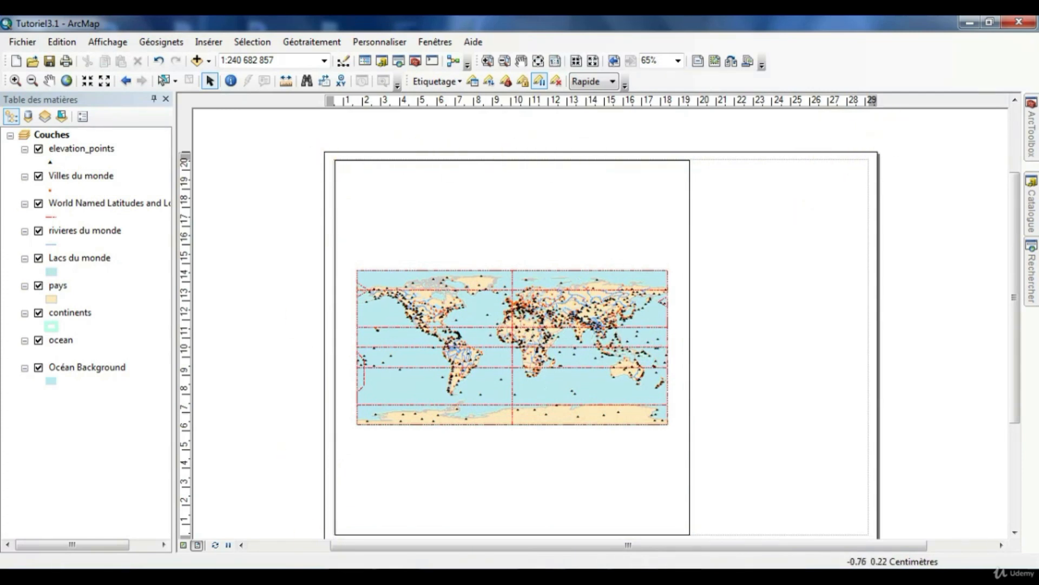
{"action": "left_click_drag", "start_coordinate": [541, 194], "coordinate": [704, 197]}
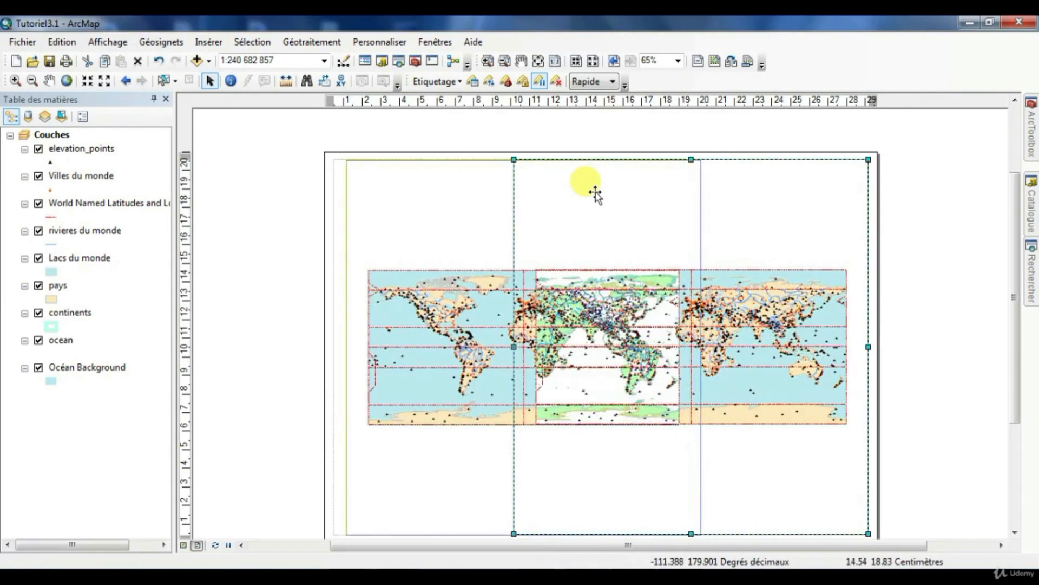
{"action": "key", "text": "ctrl+z"}
{"action": "left_click", "coordinate": [805, 232]}
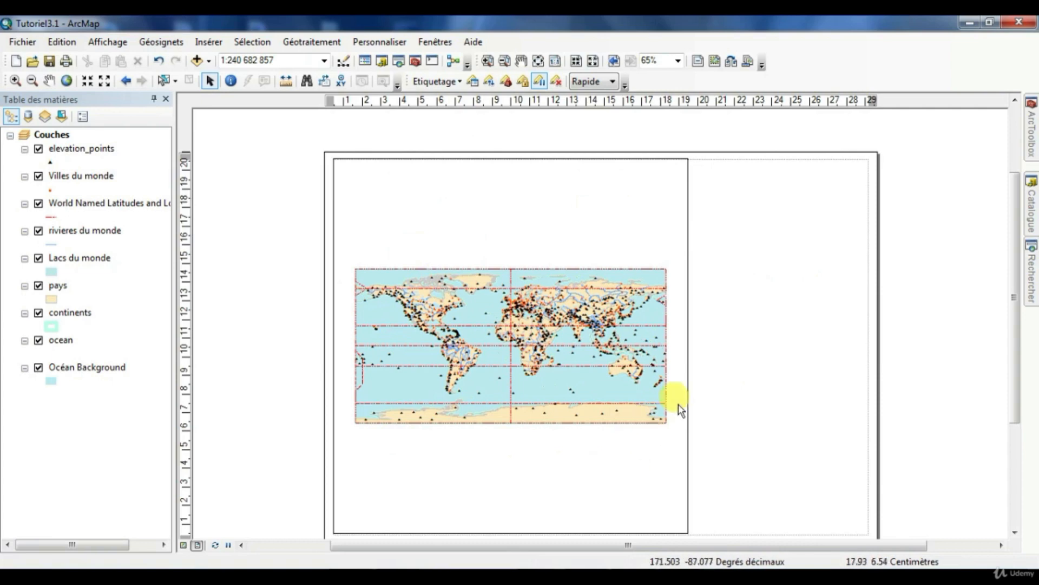
- Undock and close the Mise en page toolbar, and restore it to its place among the docked toolbars
{"action": "left_click_drag", "start_coordinate": [482, 60], "coordinate": [257, 125]}
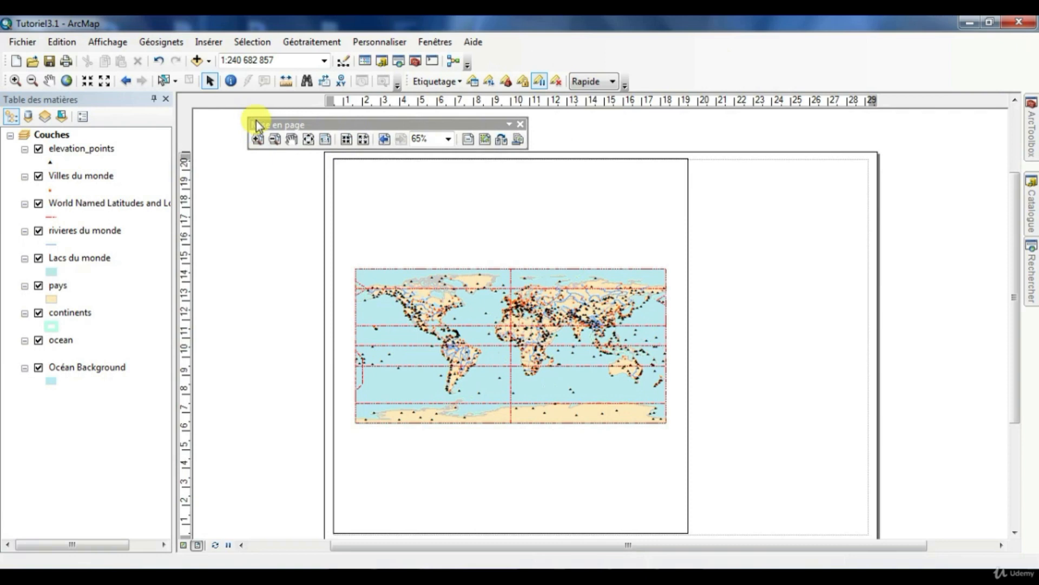
{"action": "left_click", "coordinate": [523, 127]}
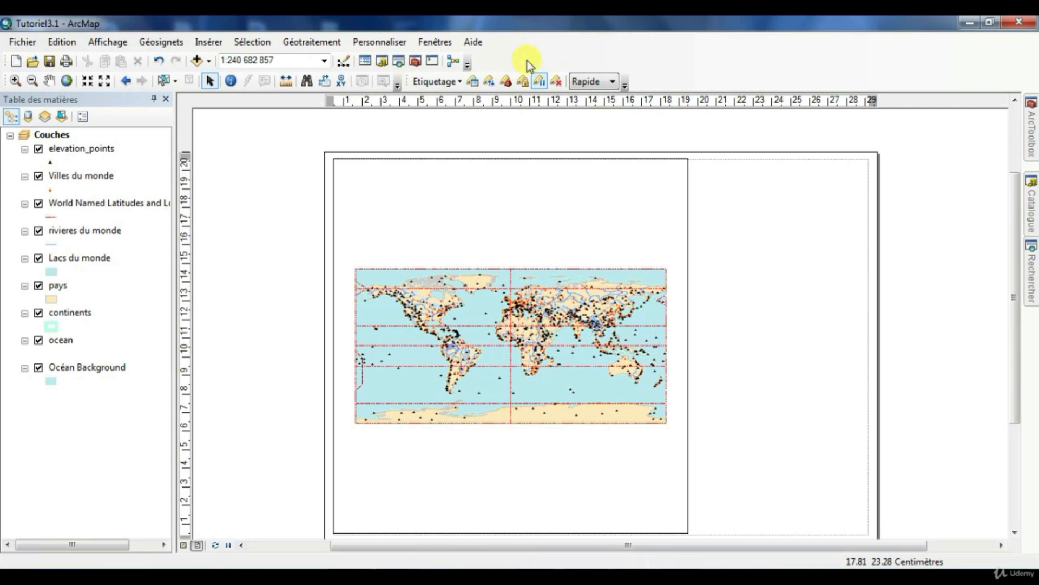
{"action": "right_click", "coordinate": [527, 64]}
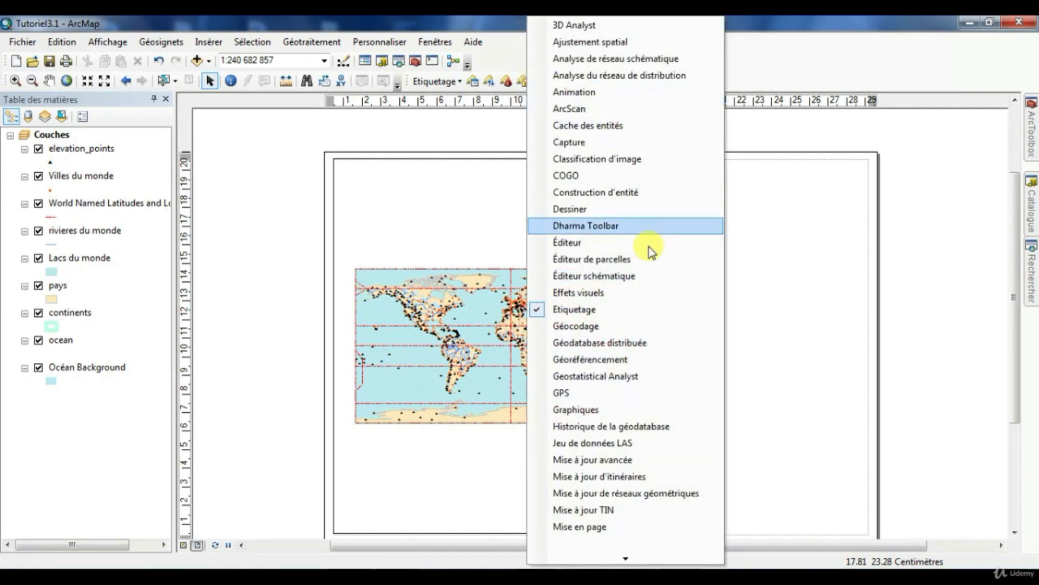
{"action": "mouse_move", "coordinate": [626, 559]}
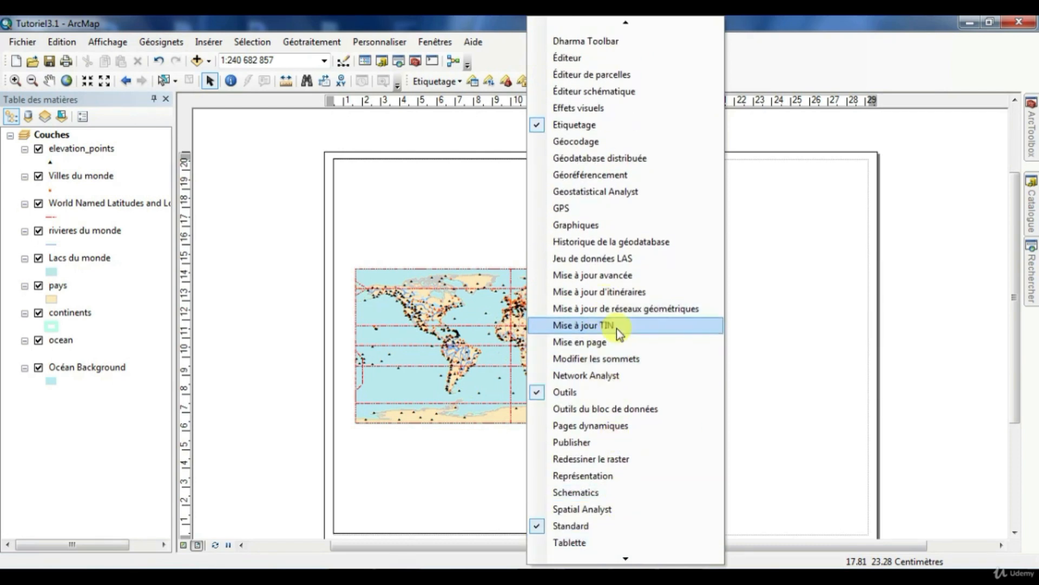
{"action": "left_click", "coordinate": [586, 349]}
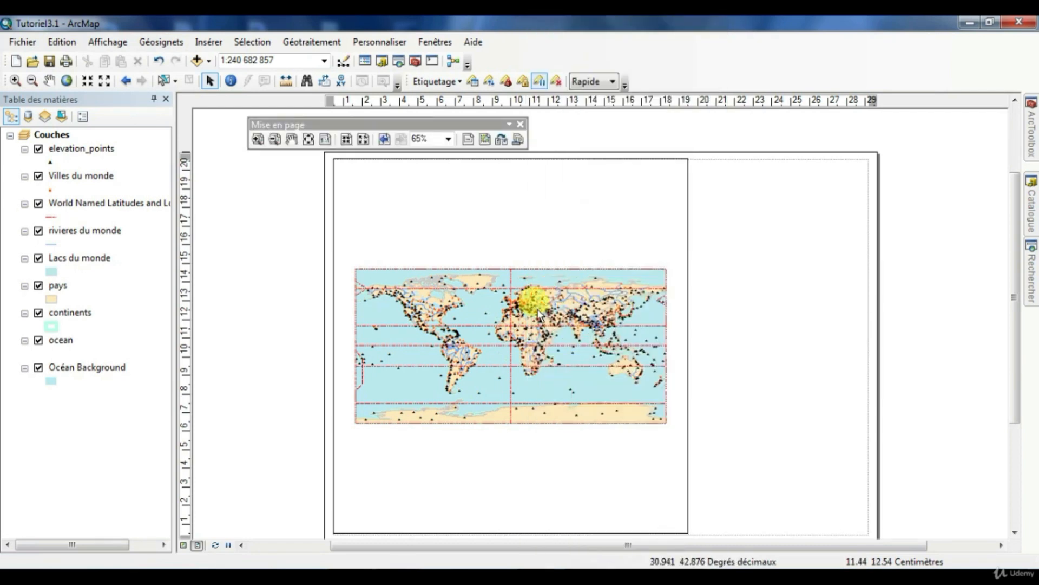
{"action": "left_click_drag", "start_coordinate": [346, 121], "coordinate": [528, 57]}
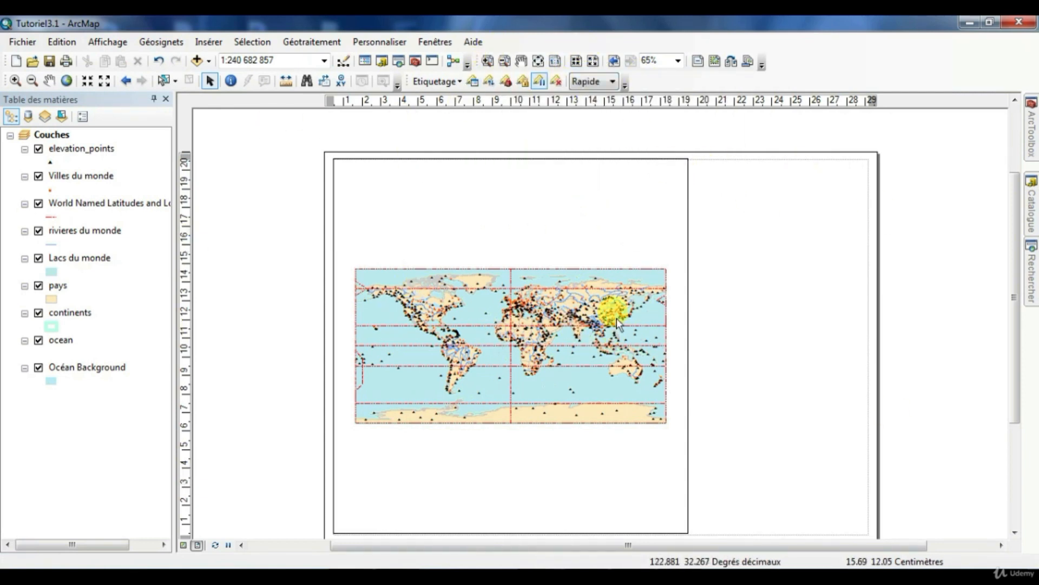
- Magnify the upper-left area of the layout page and return to the whole page
{"action": "left_click", "coordinate": [488, 62]}
{"action": "left_click_drag", "start_coordinate": [426, 245], "coordinate": [456, 300]}
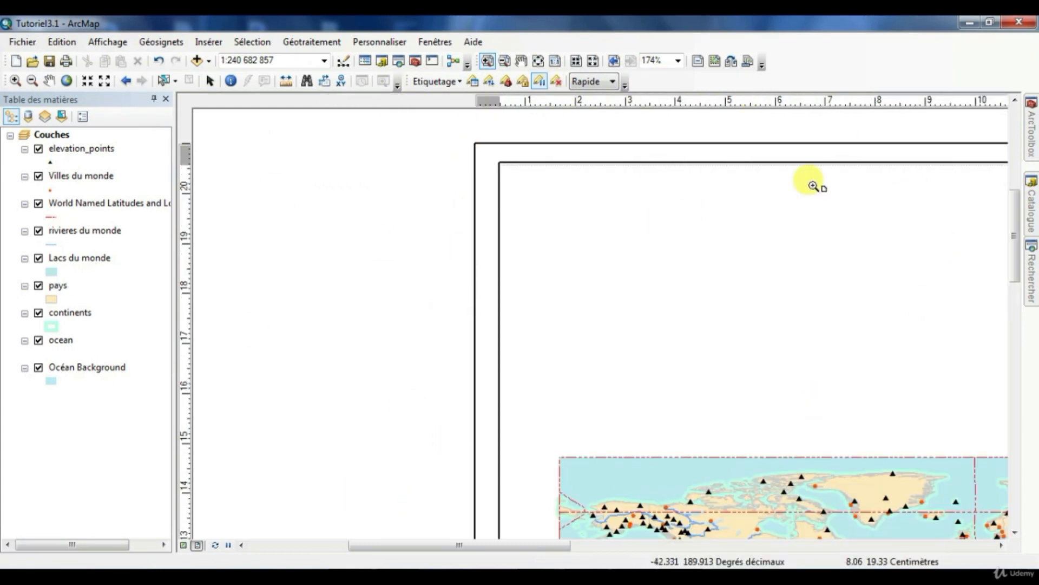
{"action": "left_click", "coordinate": [538, 61]}
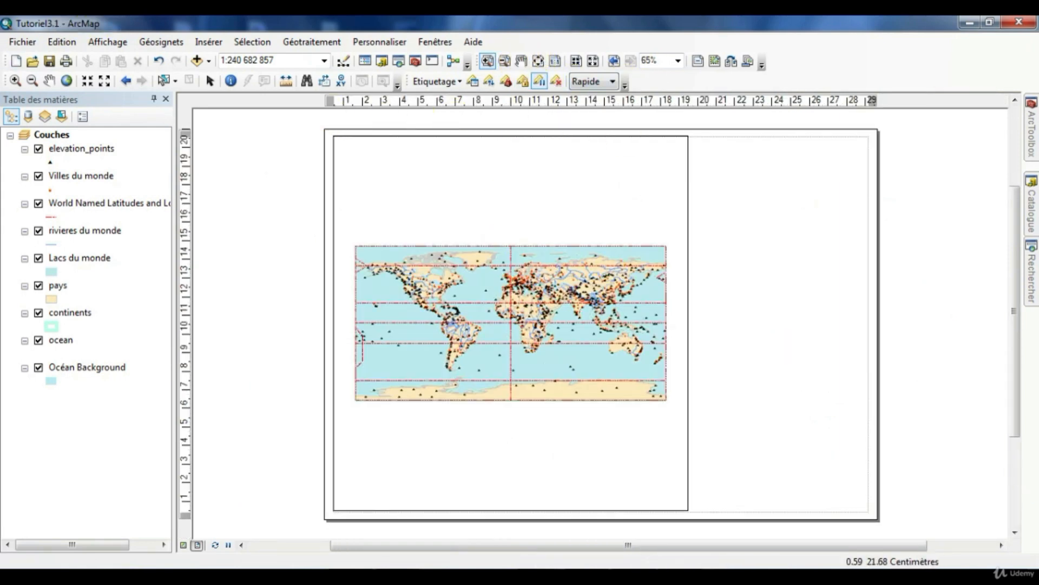
- Zoom the map inside the data frame into Africa and Europe, then closer on northwest Africa, and restore its full extent
{"action": "left_click", "coordinate": [14, 81]}
{"action": "left_click_drag", "start_coordinate": [488, 274], "coordinate": [579, 353]}
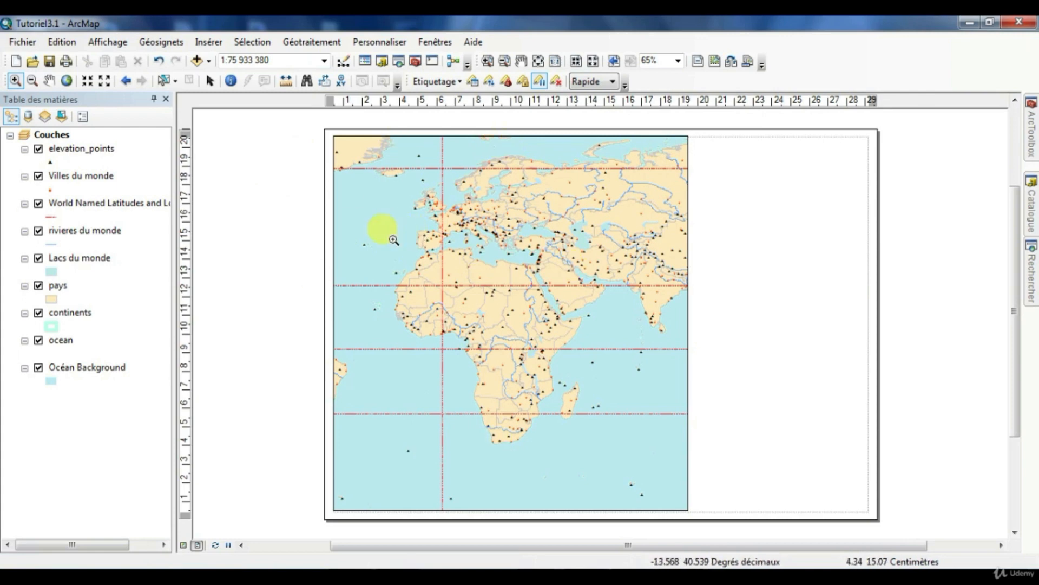
{"action": "left_click_drag", "start_coordinate": [469, 305], "coordinate": [469, 305]}
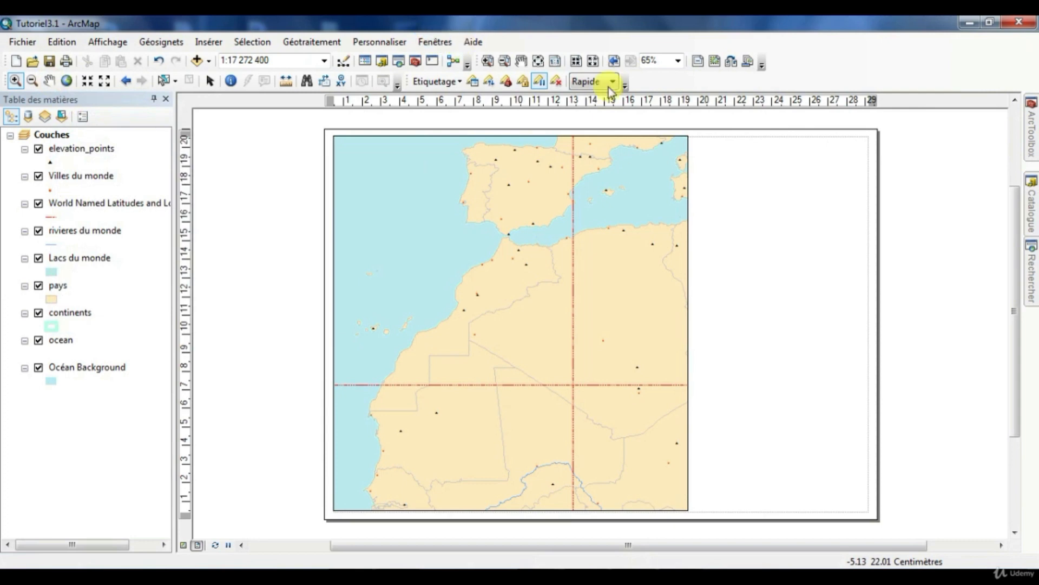
{"action": "left_click", "coordinate": [66, 81]}
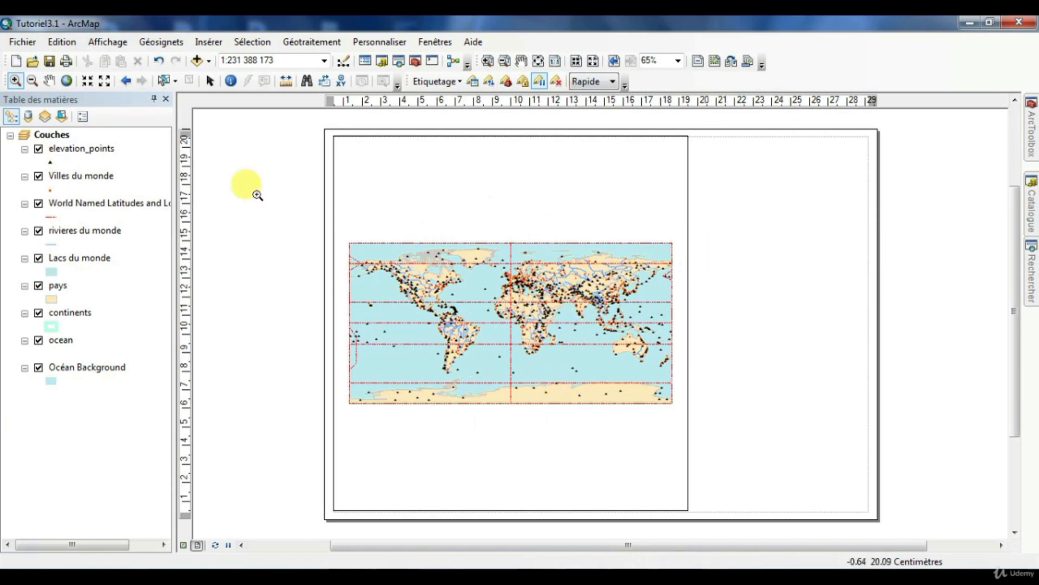
- Compare zooming out the map inside the data frame with zooming out the layout page, ending on the whole page
{"action": "left_click", "coordinate": [32, 81]}
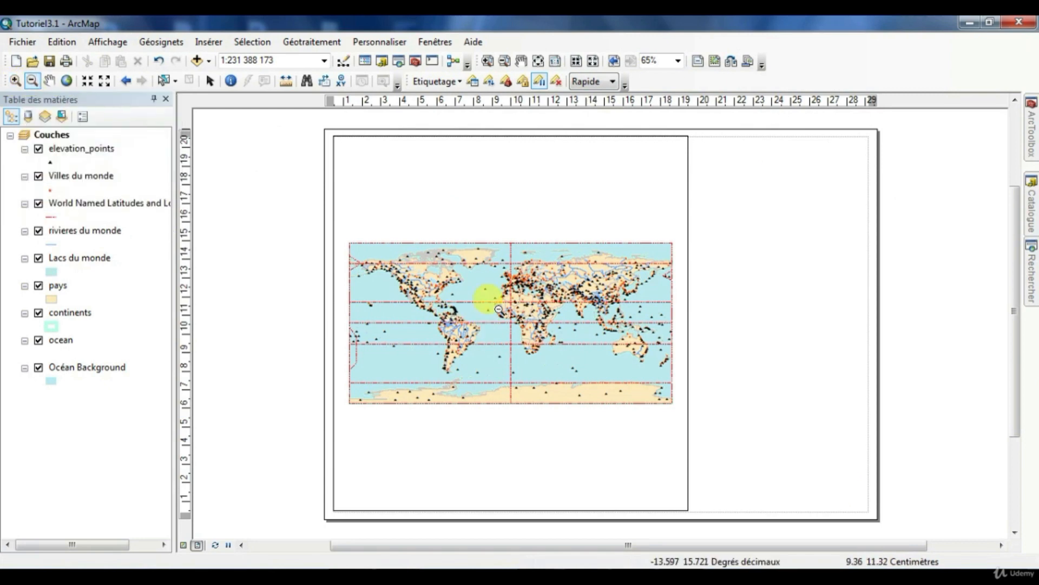
{"action": "left_click", "coordinate": [498, 309]}
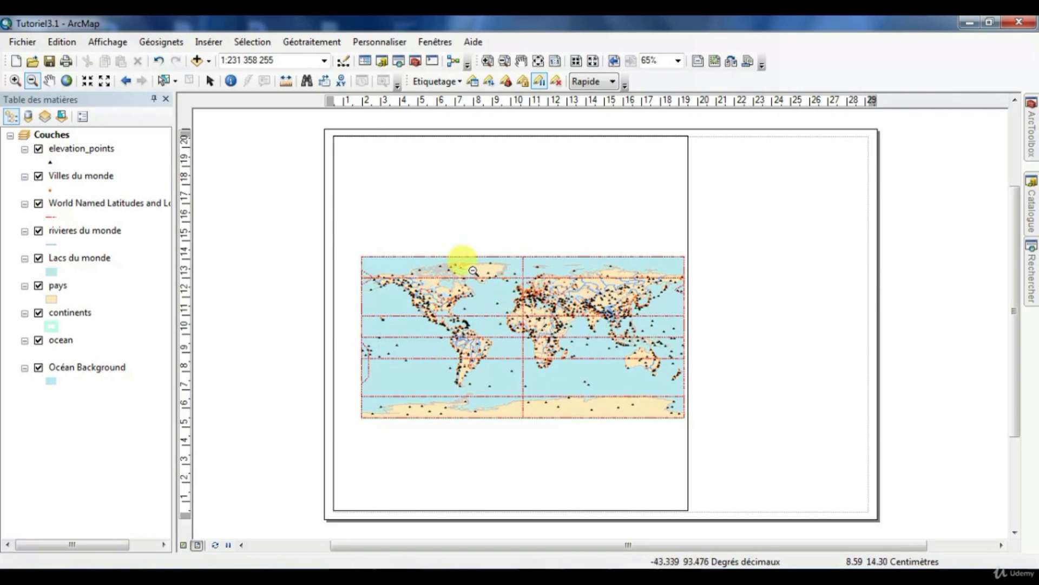
{"action": "left_click", "coordinate": [504, 61]}
{"action": "left_click_drag", "start_coordinate": [277, 110], "coordinate": [738, 510]}
{"action": "left_click_drag", "start_coordinate": [343, 170], "coordinate": [674, 467]}
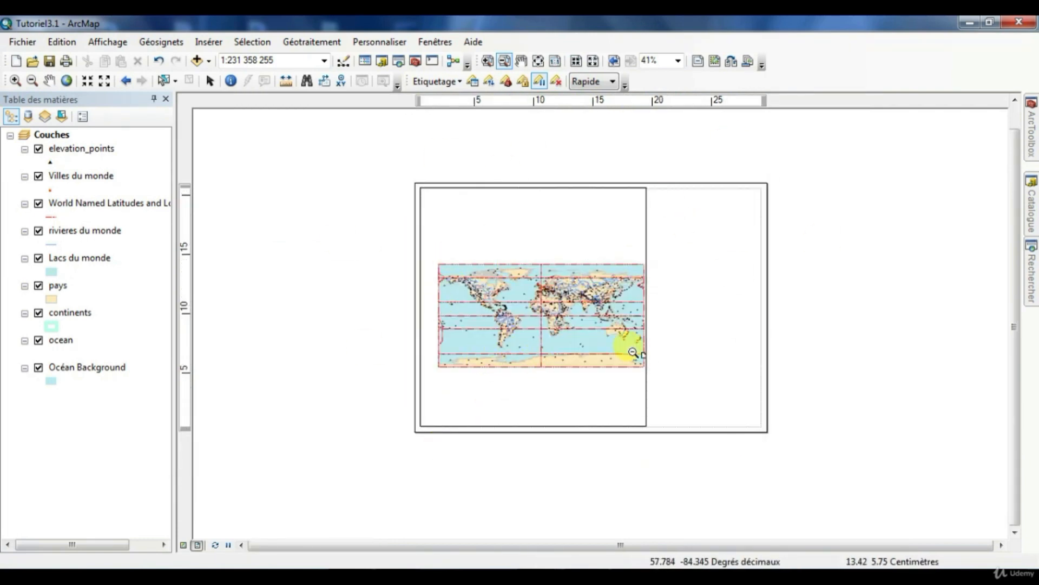
{"action": "left_click", "coordinate": [163, 80]}
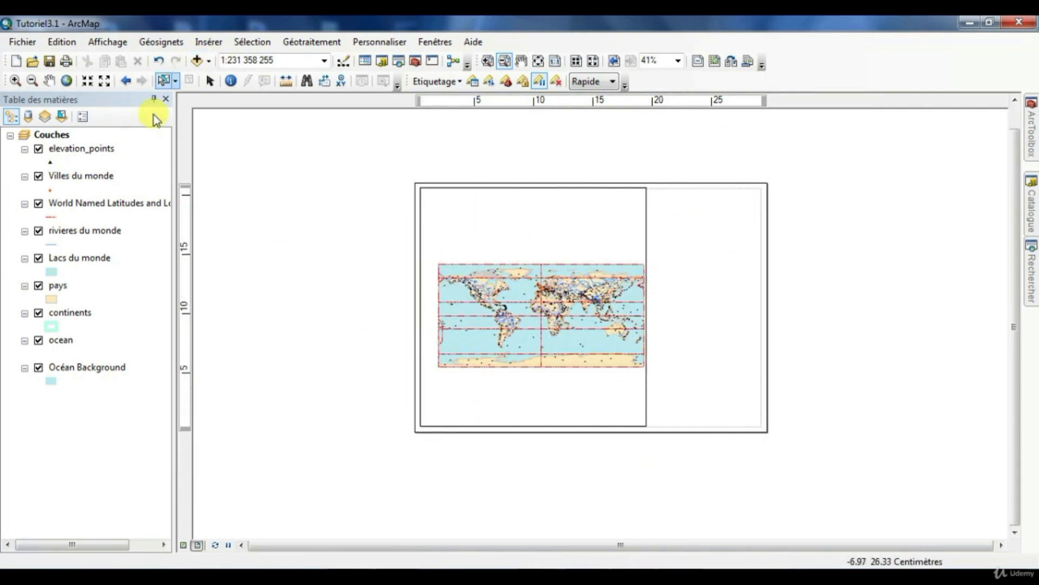
{"action": "left_click", "coordinate": [540, 61]}
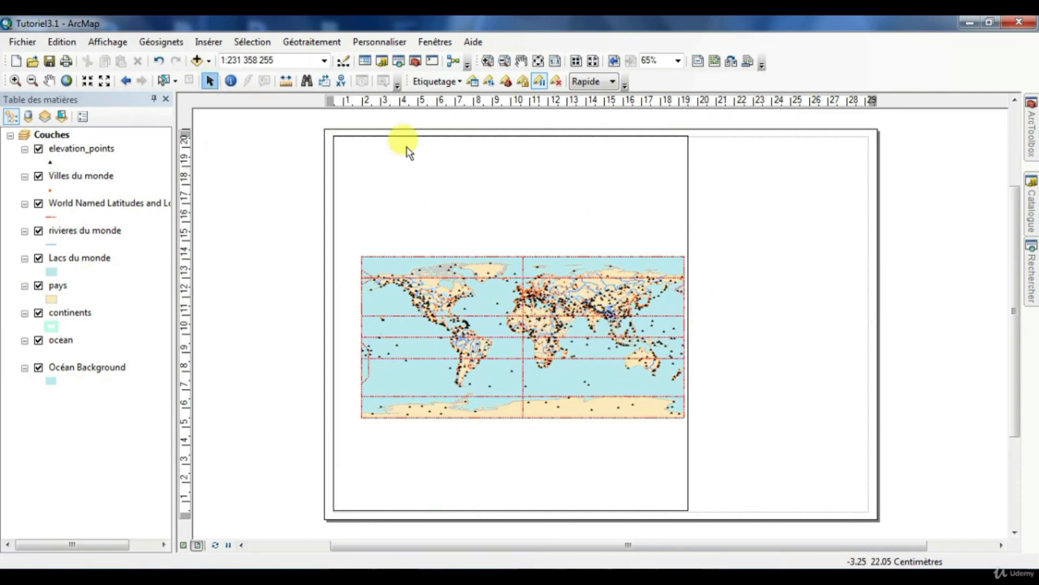
- Shrink the data frame to about 13.2 by 14.7 cm and place it near the page's lower-left print margins
{"action": "left_click", "coordinate": [433, 153]}
{"action": "left_click_drag", "start_coordinate": [489, 210], "coordinate": [523, 201]}
{"action": "left_click_drag", "start_coordinate": [756, 139], "coordinate": [648, 239]}
{"action": "left_click_drag", "start_coordinate": [591, 278], "coordinate": [483, 259]}
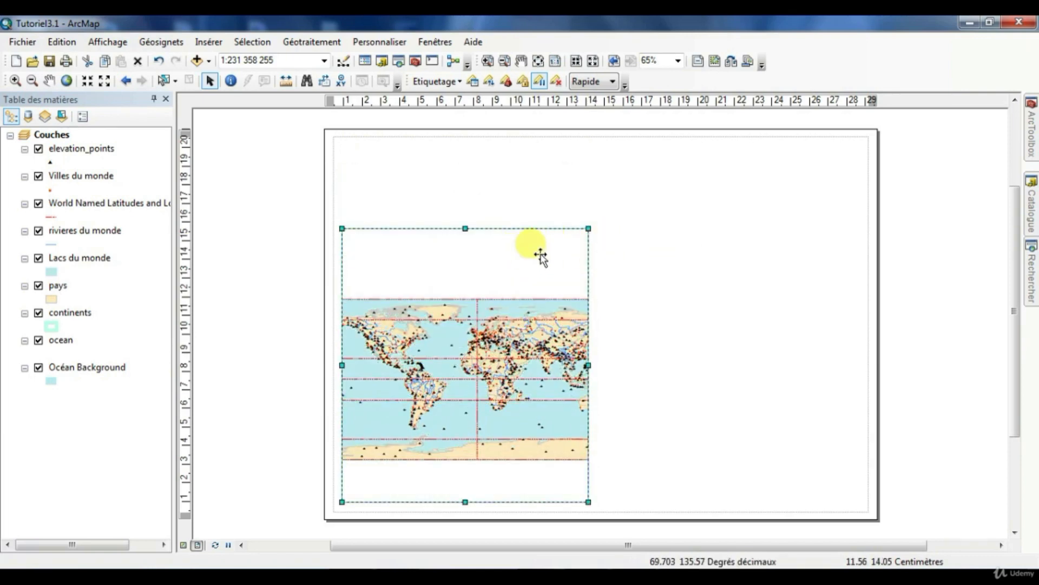
- Set the data frame's lower-left anchor position to X 0 cm and Y 0 cm in its properties
{"action": "right_click", "coordinate": [495, 250]}
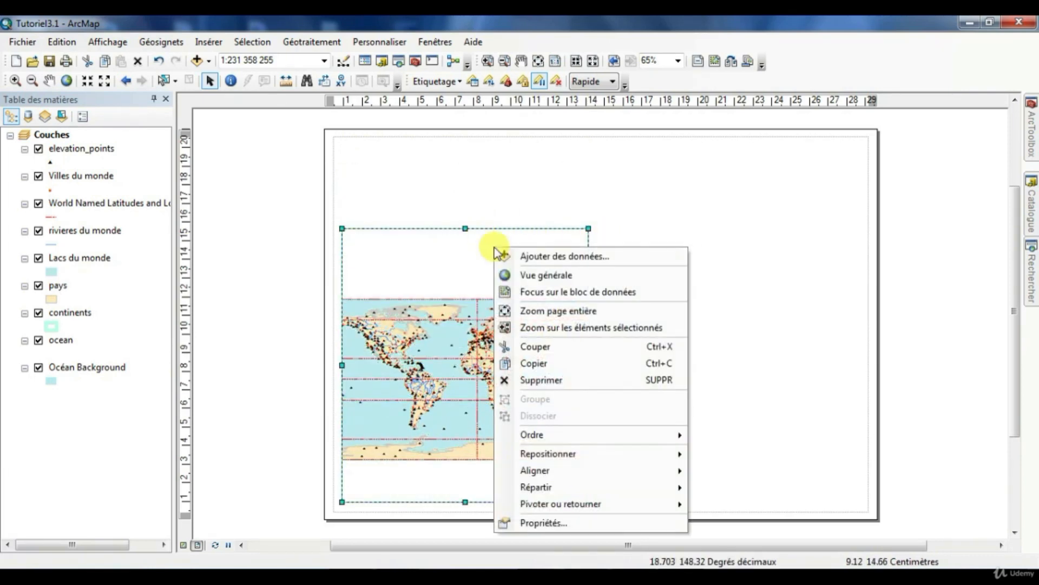
{"action": "left_click", "coordinate": [537, 523]}
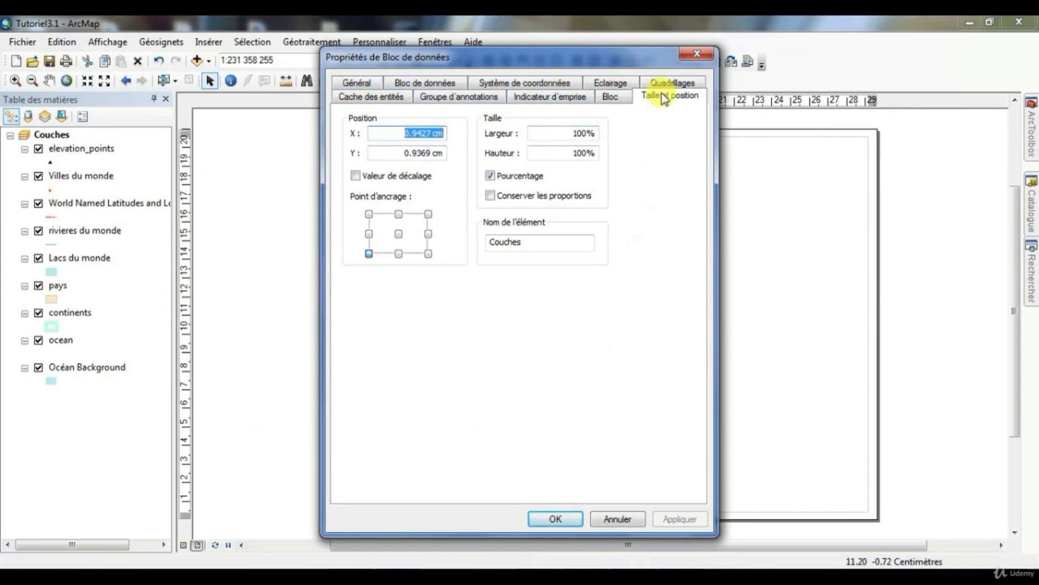
{"action": "left_click_drag", "start_coordinate": [557, 58], "coordinate": [845, 47]}
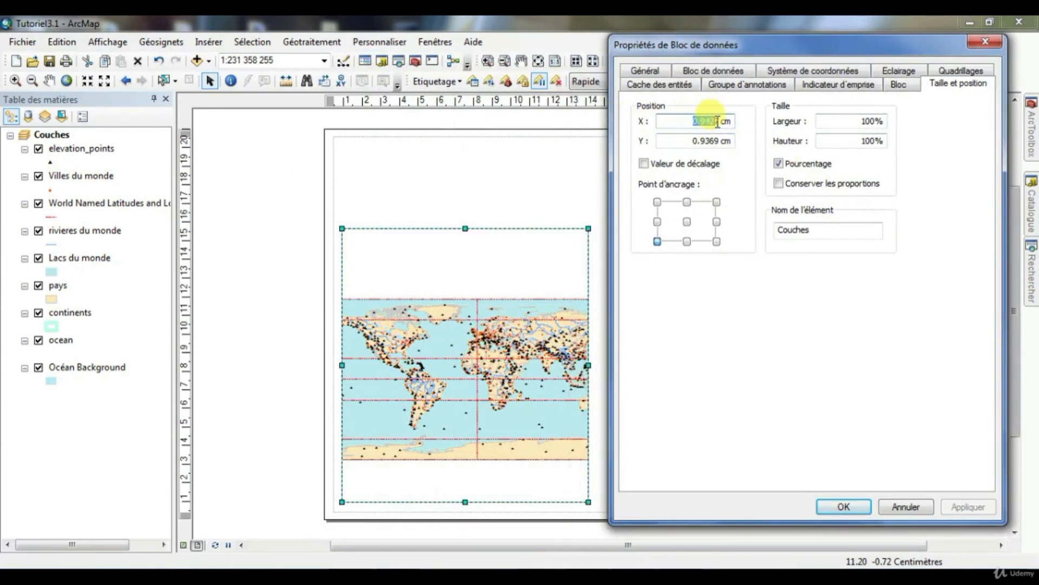
{"action": "type", "text": "0"}
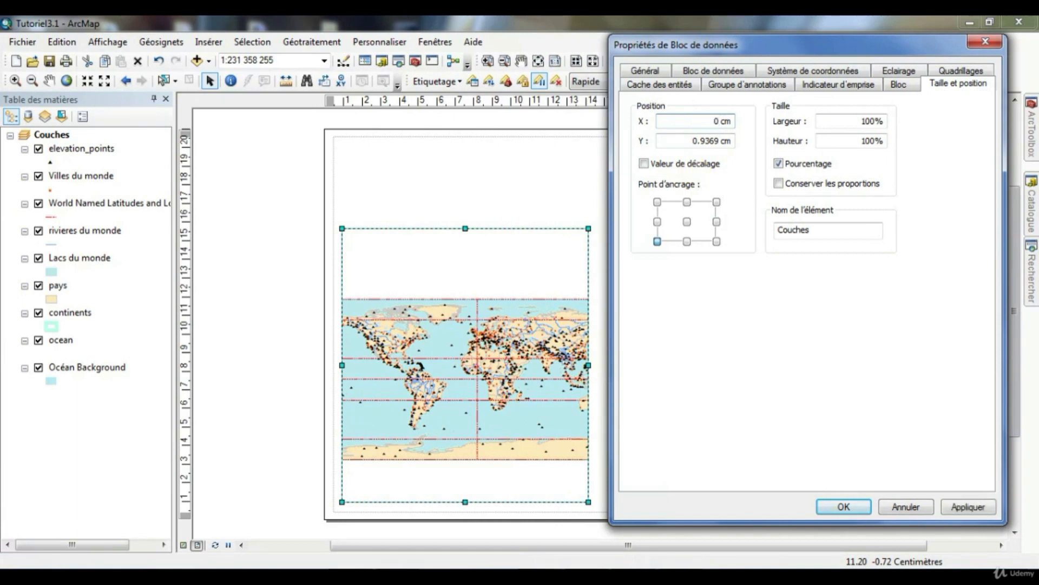
{"action": "double_click", "coordinate": [695, 140]}
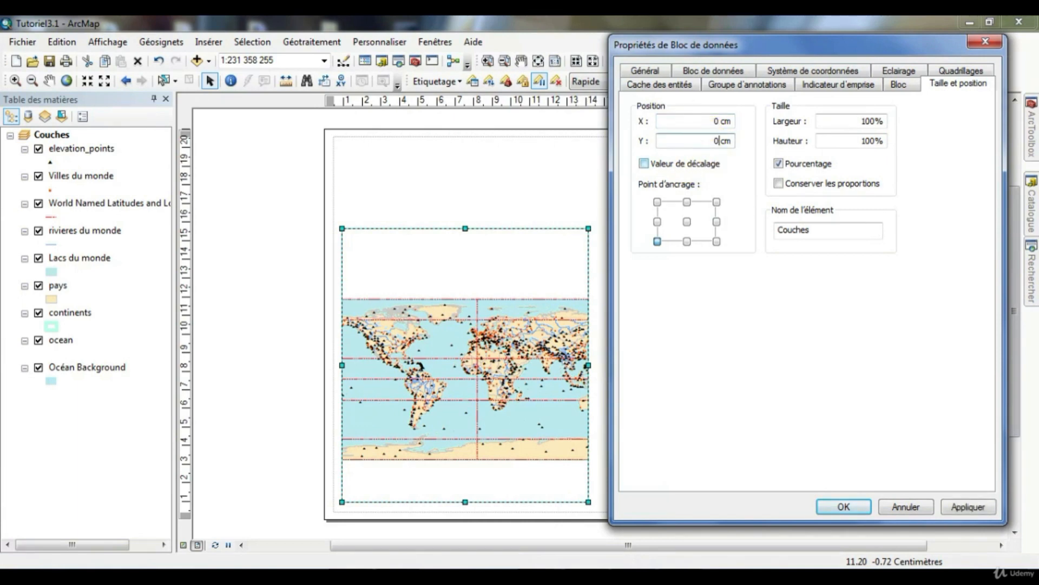
{"action": "left_click", "coordinate": [850, 505]}
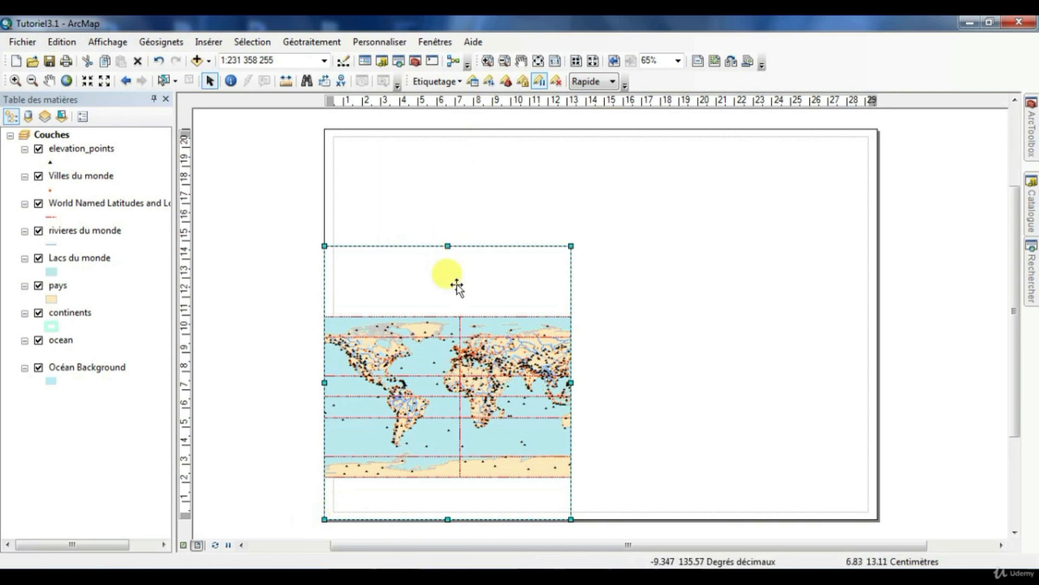
- Move the data frame toward the page centre and size it to 18 by 12 cm, with Pourcentage off and Conserver les proportions on
{"action": "left_click_drag", "start_coordinate": [441, 363], "coordinate": [573, 295]}
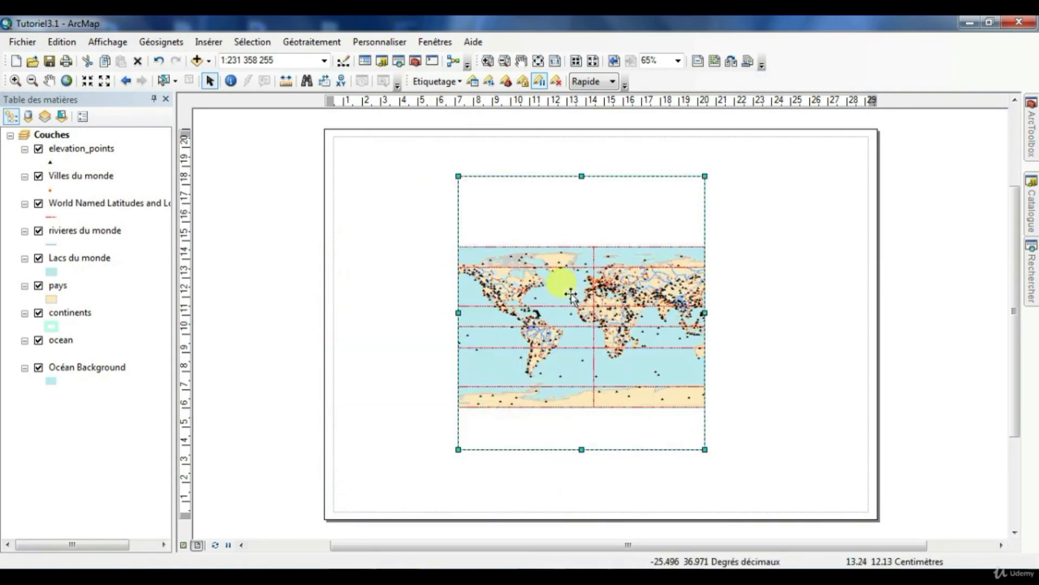
{"action": "right_click", "coordinate": [619, 226]}
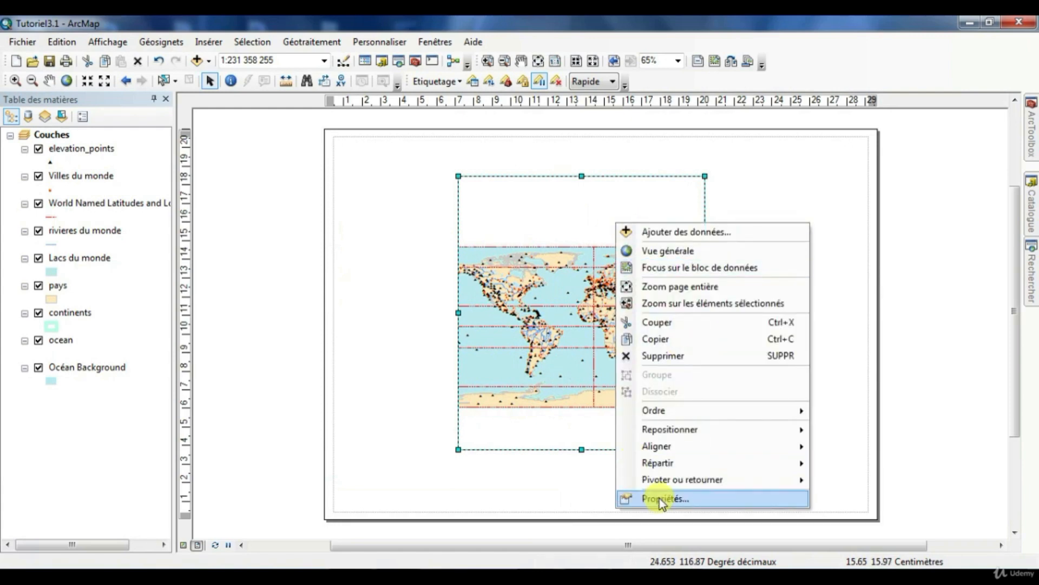
{"action": "left_click", "coordinate": [659, 498]}
{"action": "left_click", "coordinate": [494, 175]}
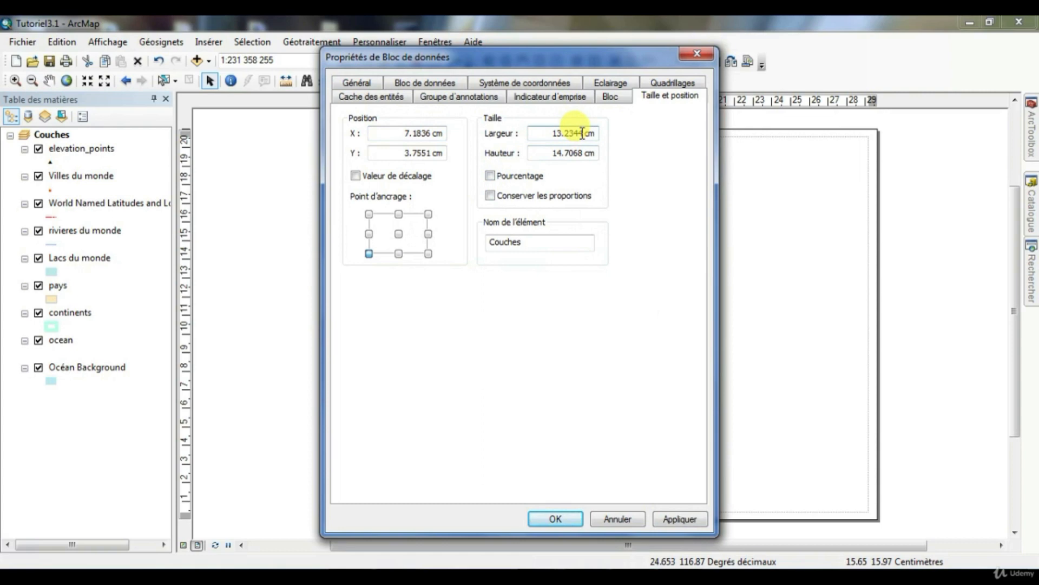
{"action": "left_click_drag", "start_coordinate": [578, 133], "coordinate": [534, 131]}
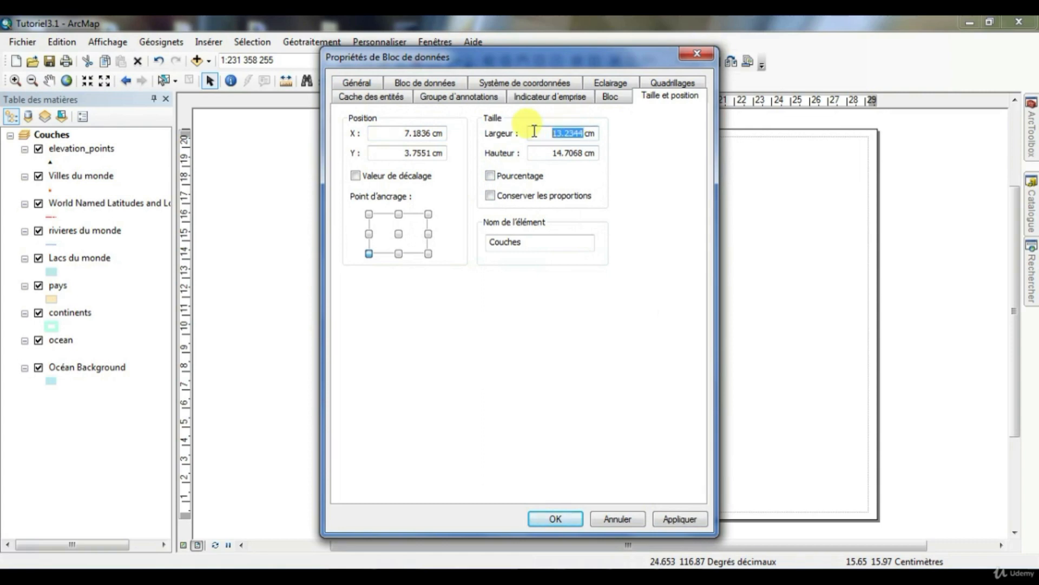
{"action": "type", "text": "18"}
{"action": "left_click_drag", "start_coordinate": [564, 60], "coordinate": [260, 56]}
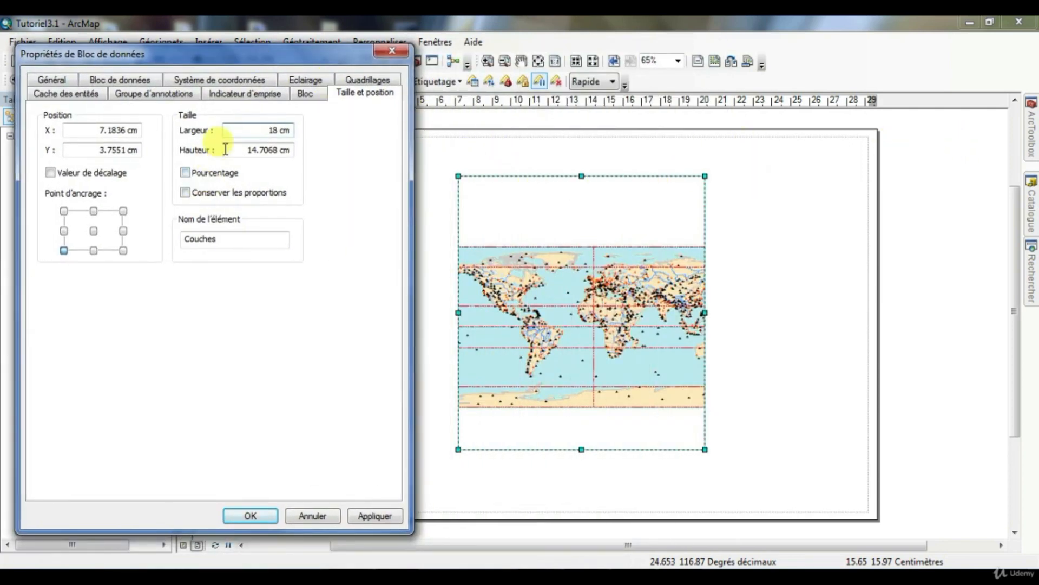
{"action": "left_click_drag", "start_coordinate": [247, 151], "coordinate": [270, 154]}
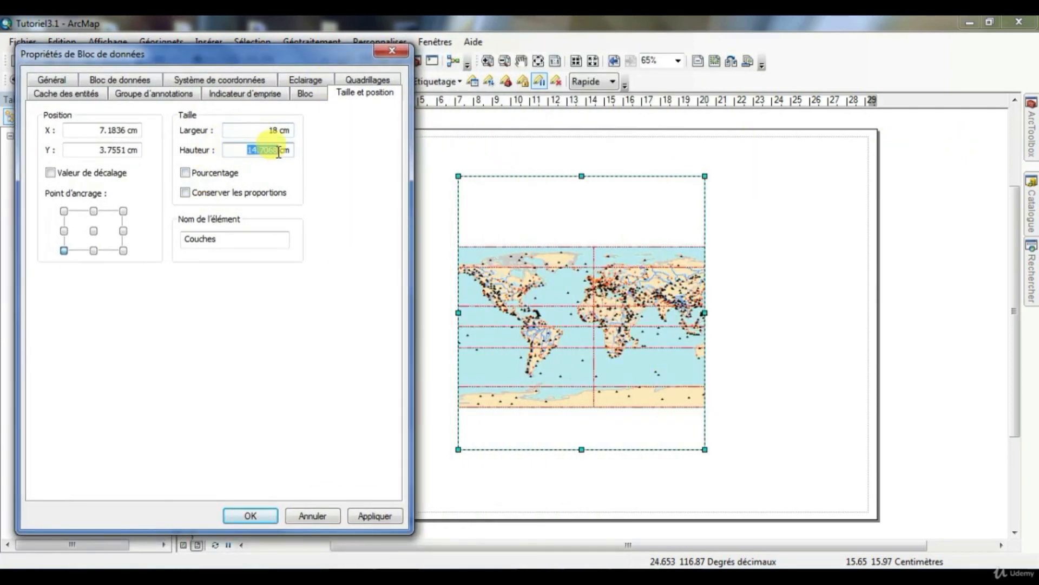
{"action": "type", "text": "12"}
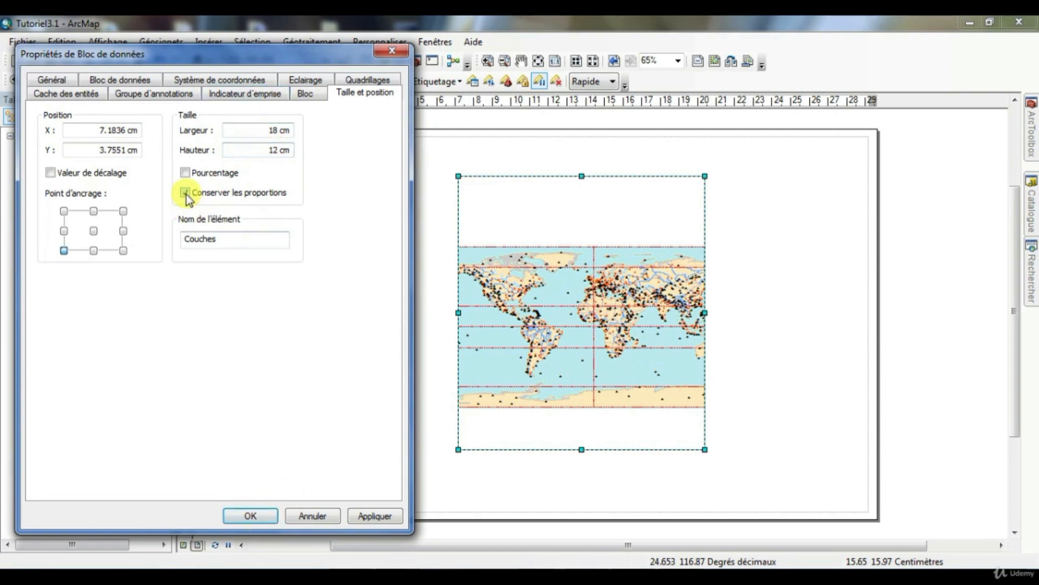
{"action": "left_click", "coordinate": [247, 517]}
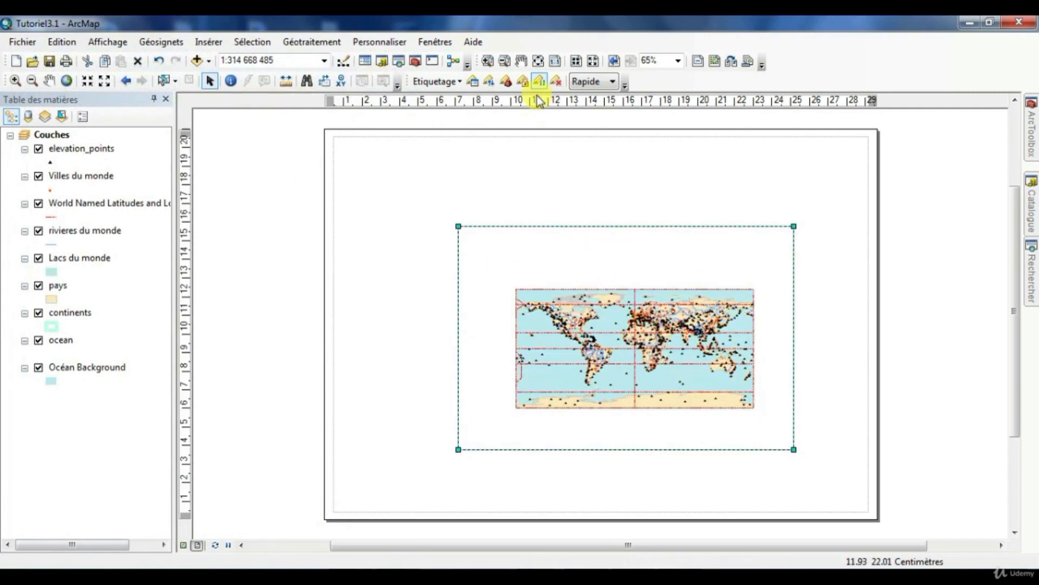
- Zoom the map inside the resized data frame in on Africa
{"action": "left_click", "coordinate": [15, 81]}
{"action": "left_click_drag", "start_coordinate": [618, 317], "coordinate": [680, 378]}
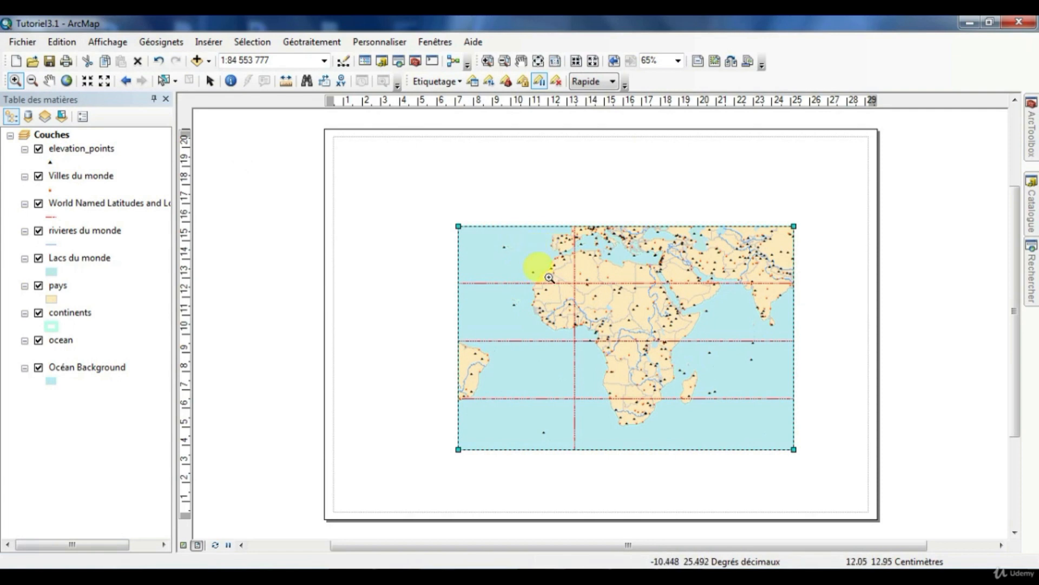
- Zoom the map in on Africa to 1:71 611 872 and move the data frame toward the page's upper-left corner
{"action": "left_click_drag", "start_coordinate": [527, 244], "coordinate": [694, 433]}
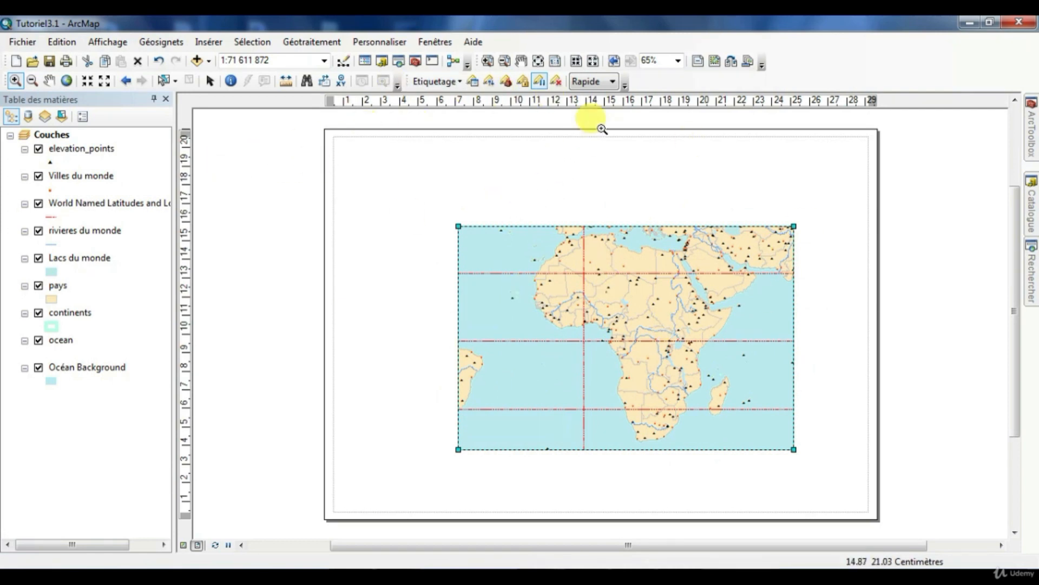
{"action": "left_click", "coordinate": [210, 80]}
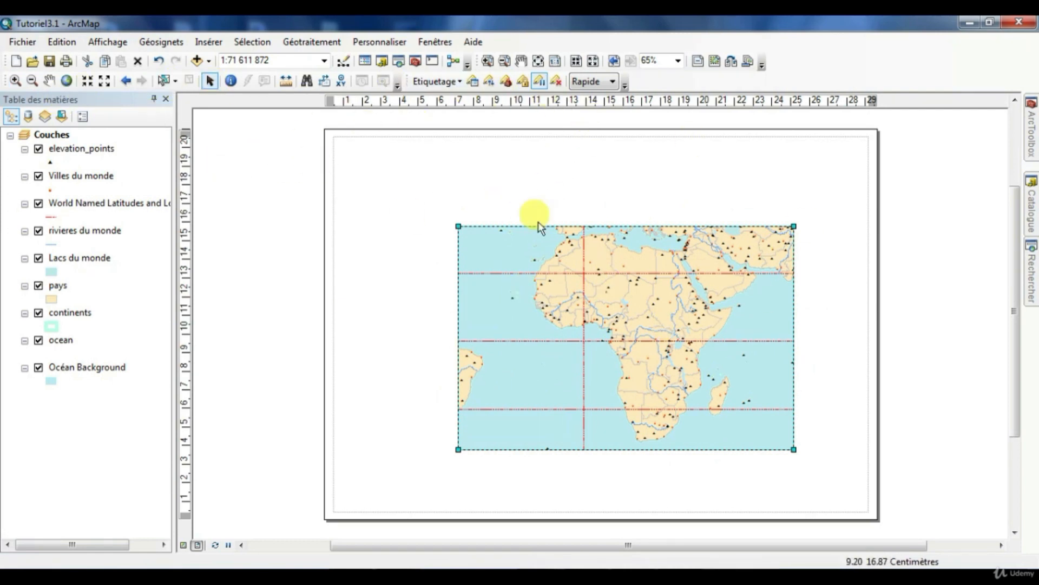
{"action": "left_click_drag", "start_coordinate": [577, 271], "coordinate": [505, 176]}
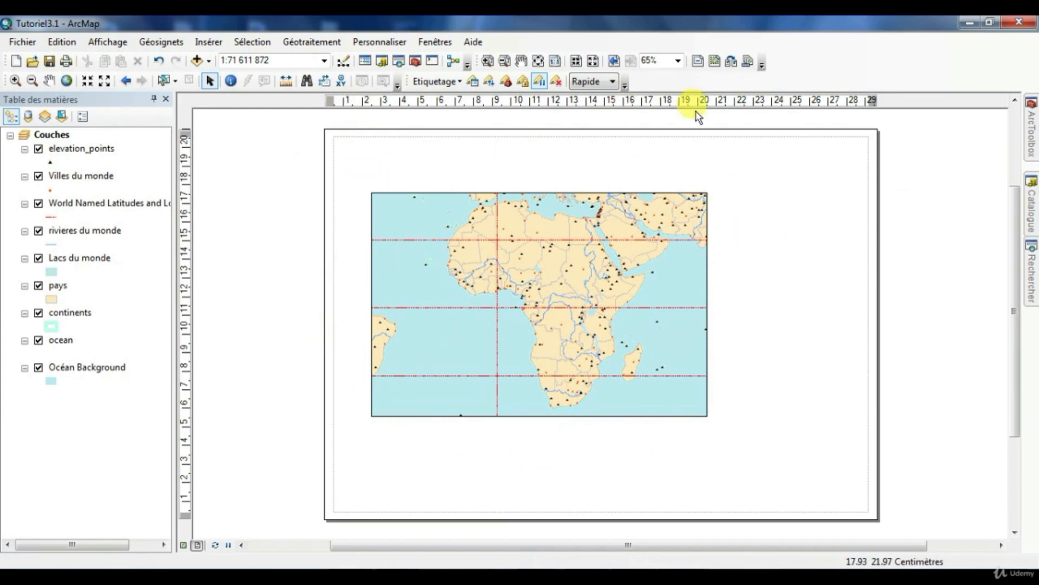
- Add a vertical layout guide at 2 cm and a horizontal guide at about 19 cm
{"action": "left_click", "coordinate": [344, 101]}
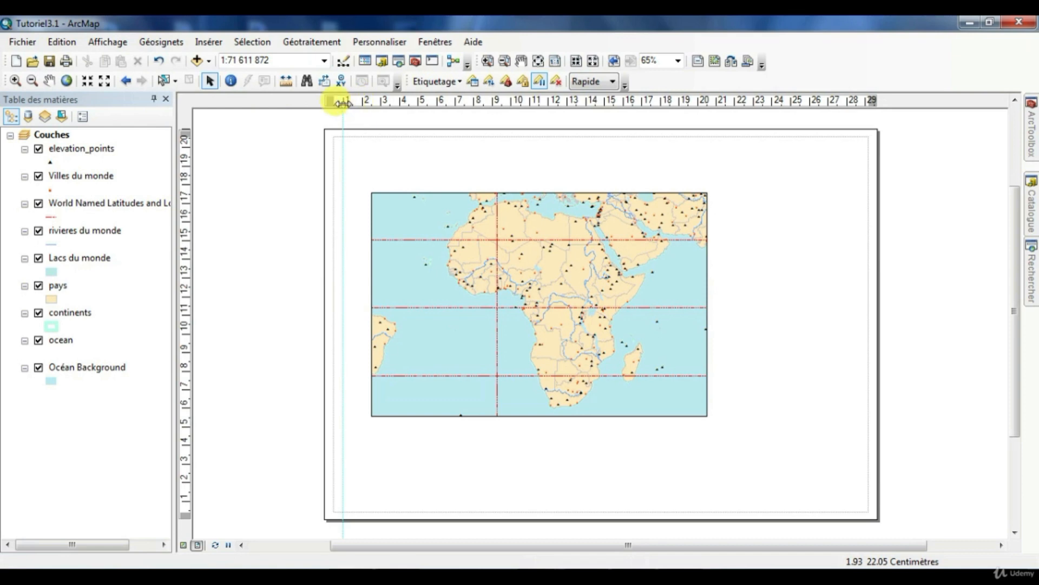
{"action": "mouse_move", "coordinate": [343, 102]}
{"action": "left_mouse_down"}
{"action": "mouse_move", "coordinate": [220, 114]}
{"action": "mouse_move", "coordinate": [364, 105]}
{"action": "left_mouse_up"}
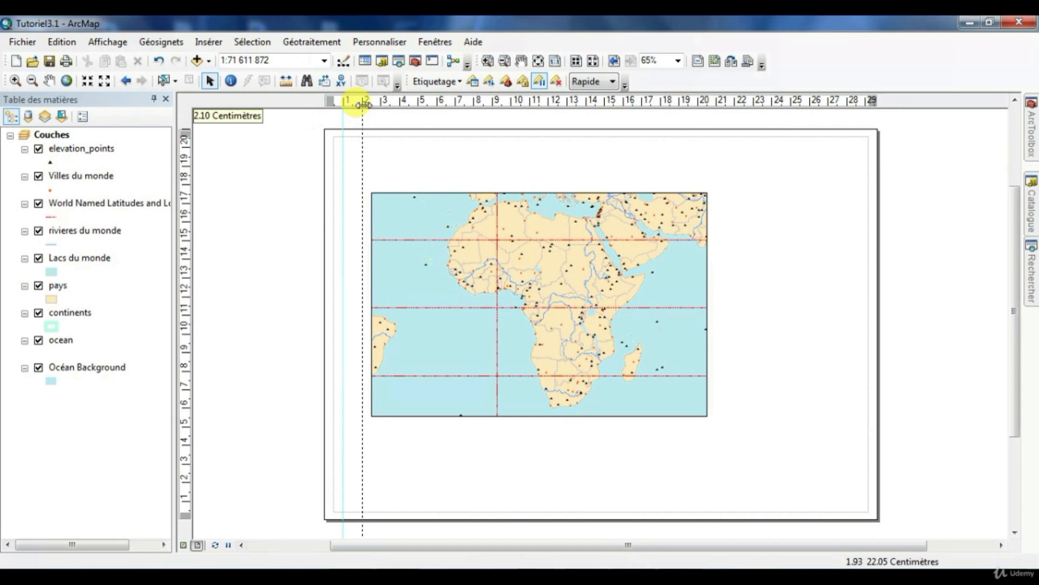
{"action": "left_click_drag", "start_coordinate": [361, 104], "coordinate": [361, 104]}
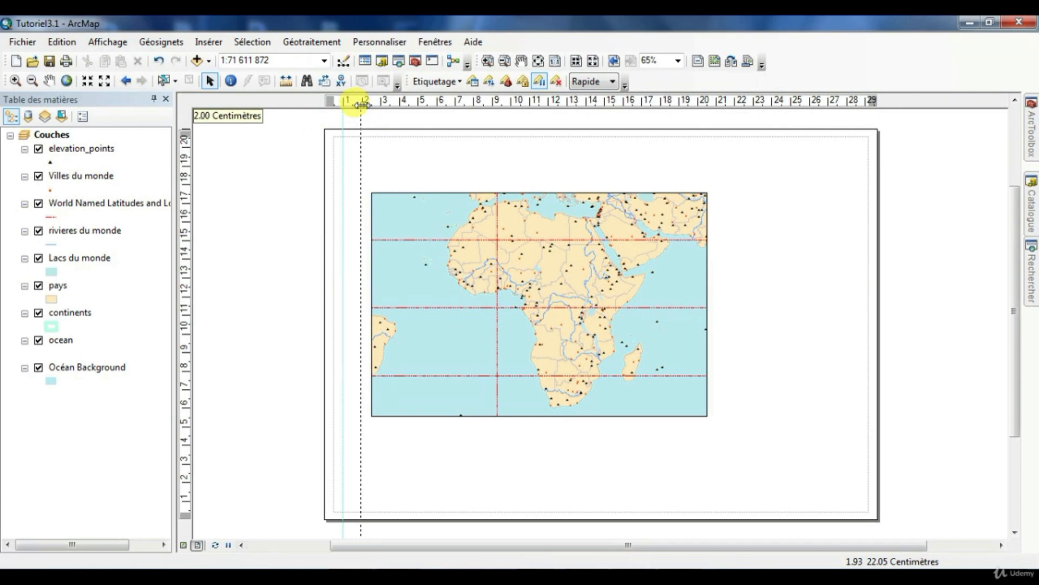
{"action": "left_click_drag", "start_coordinate": [361, 103], "coordinate": [361, 104]}
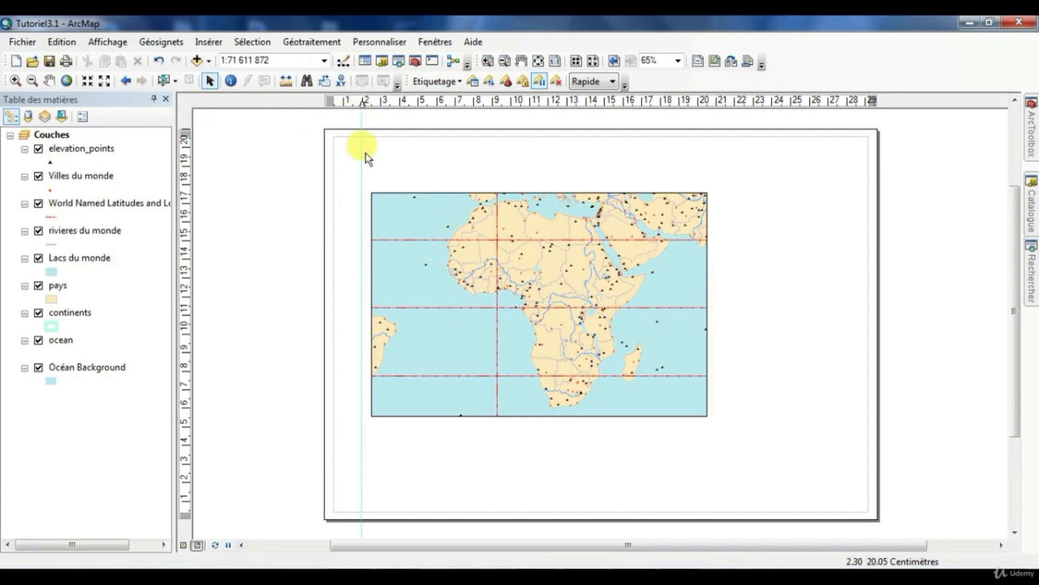
{"action": "left_click", "coordinate": [185, 166]}
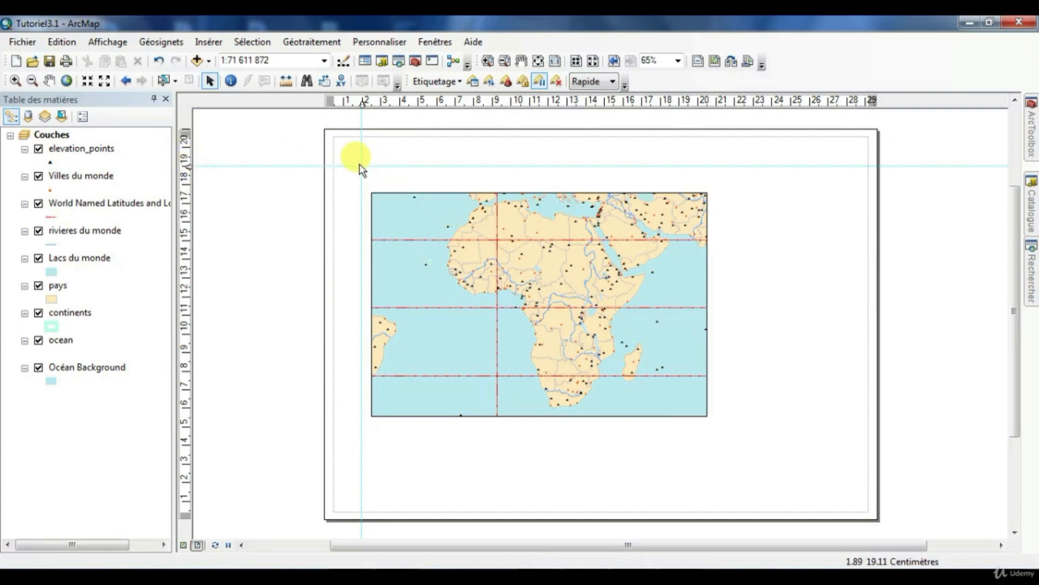
- Snap the data frame's upper-left corner to the intersection of the 2 cm vertical and 19 cm horizontal guides
{"action": "left_click", "coordinate": [386, 209]}
{"action": "left_click_drag", "start_coordinate": [387, 215], "coordinate": [403, 188]}
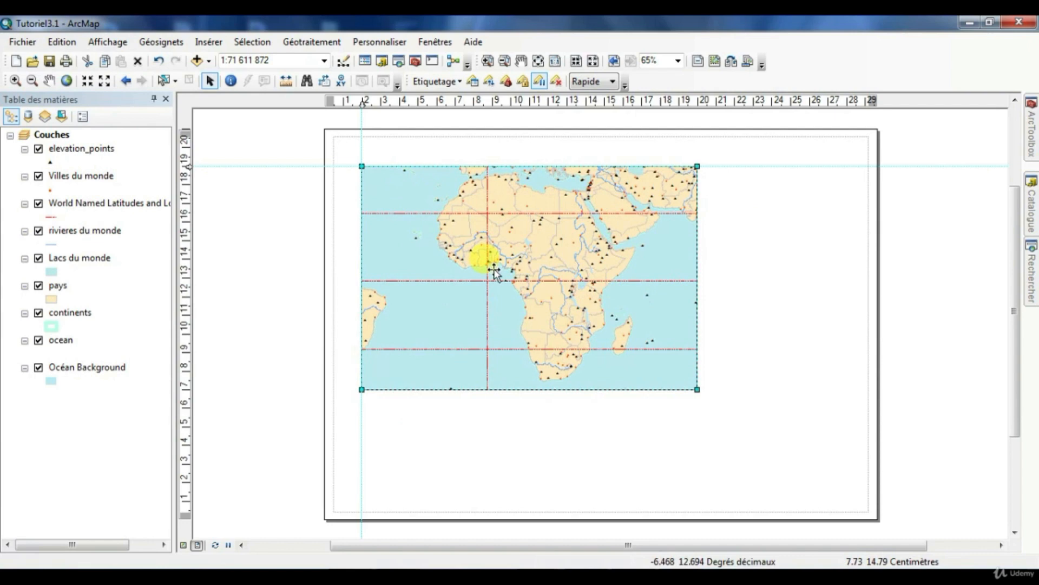
{"action": "left_click", "coordinate": [463, 436]}
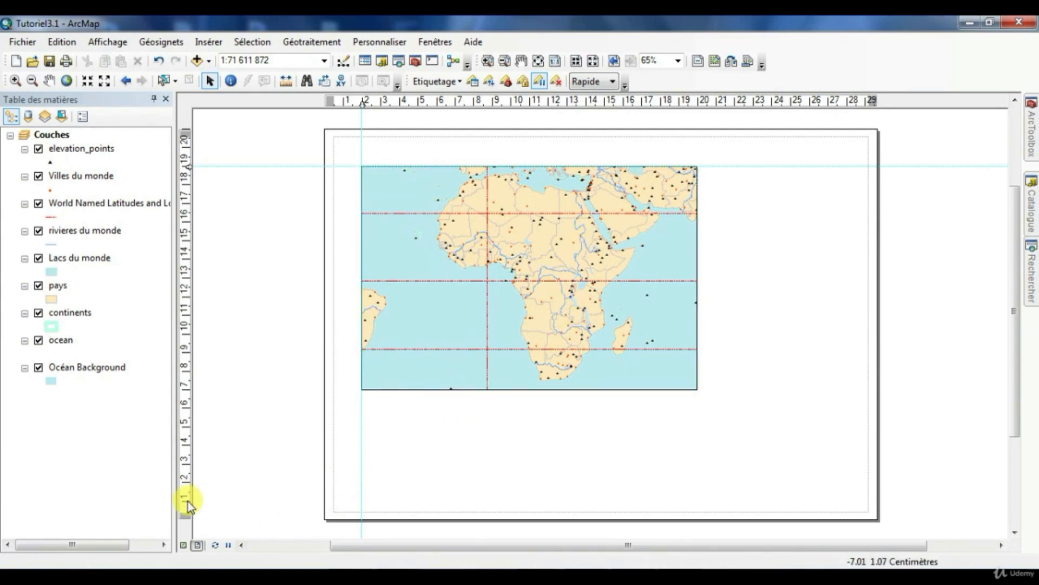
- Add a horizontal guide at about 2 cm and enlarge the data frame proportionally until its lower edge snaps to it
{"action": "left_click", "coordinate": [186, 481]}
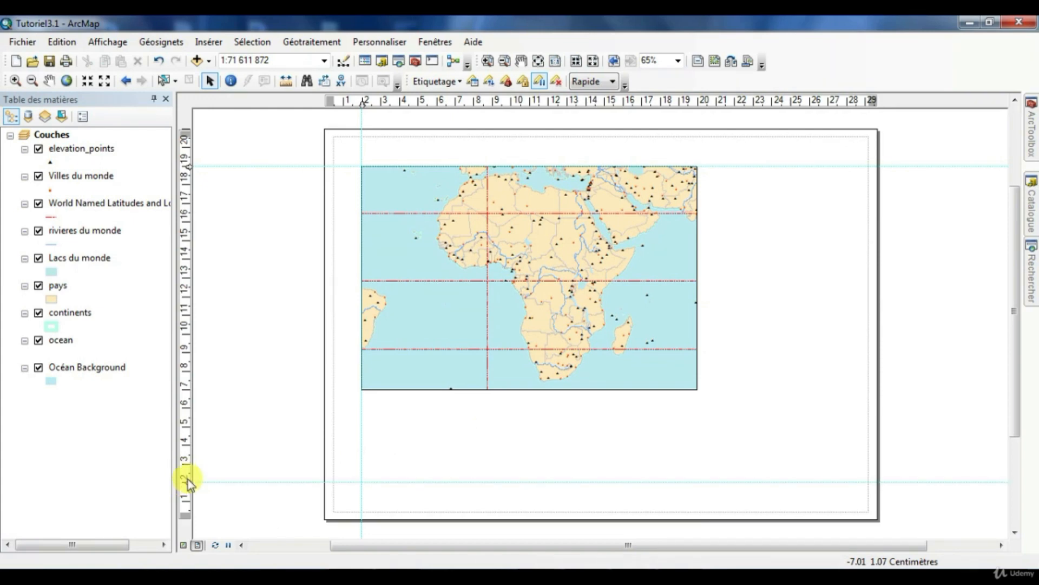
{"action": "left_click_drag", "start_coordinate": [187, 482], "coordinate": [187, 481]}
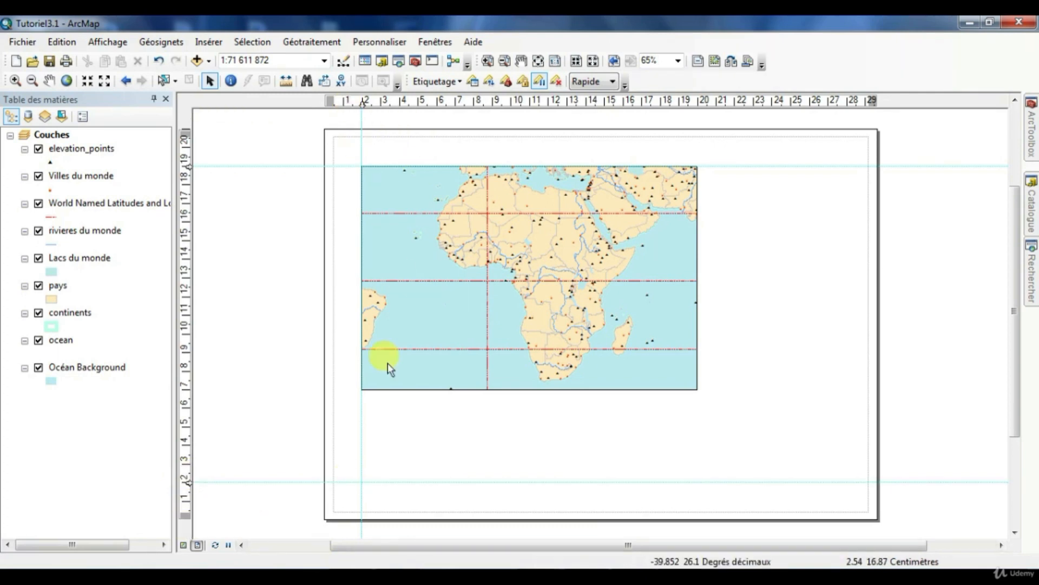
{"action": "left_click", "coordinate": [514, 381]}
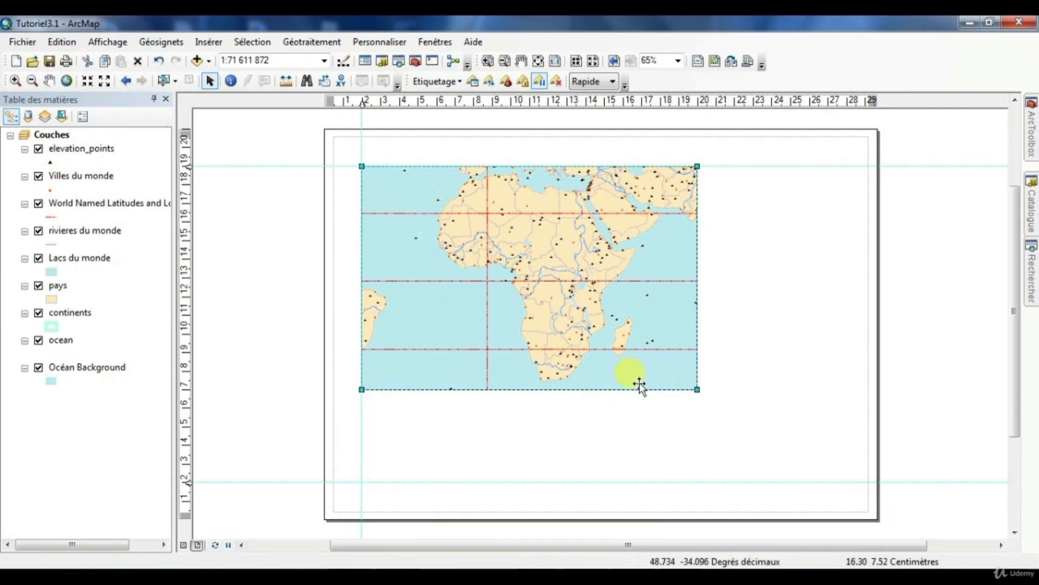
{"action": "left_click_drag", "start_coordinate": [697, 389], "coordinate": [846, 526]}
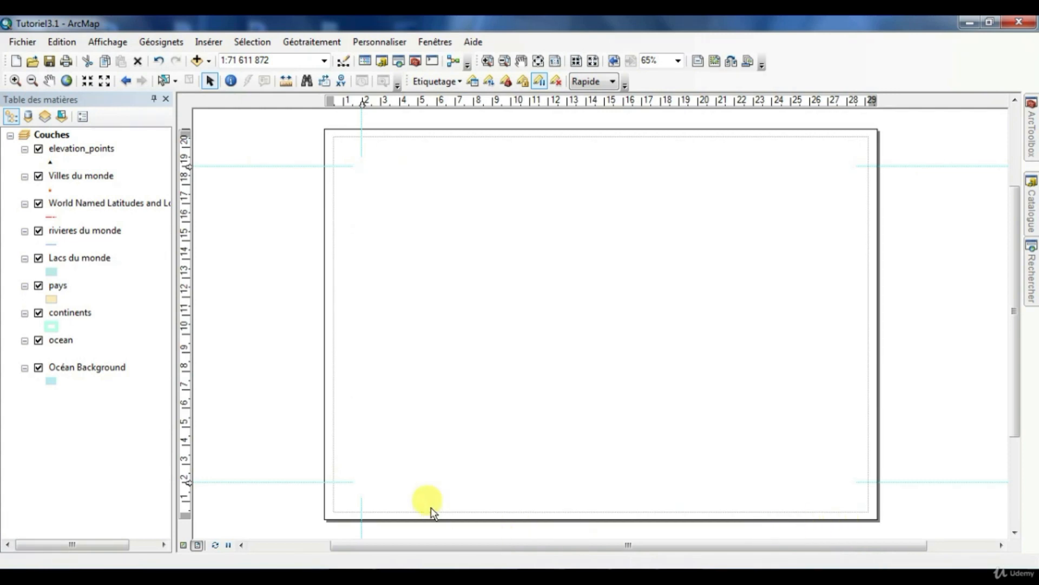
{"action": "mouse_move", "coordinate": [361, 490]}
{"action": "left_mouse_down"}
{"action": "mouse_move", "coordinate": [359, 480]}
{"action": "mouse_move", "coordinate": [353, 494]}
{"action": "mouse_move", "coordinate": [370, 491]}
{"action": "left_mouse_up"}
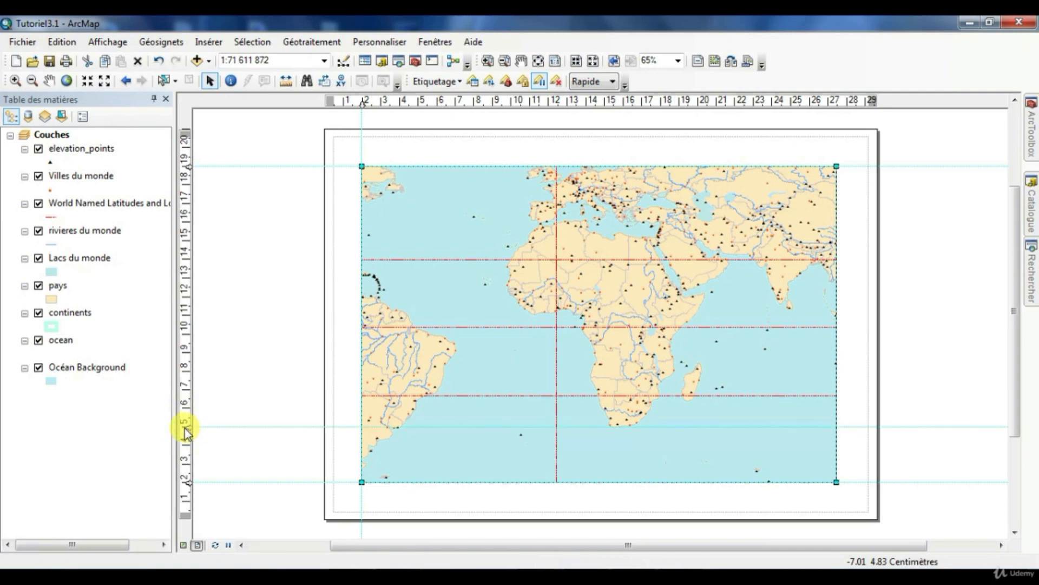
- Add a horizontal guide at about 5 cm and shrink the data frame so its lower edge snaps to it
{"action": "left_click_drag", "start_coordinate": [186, 424], "coordinate": [186, 426]}
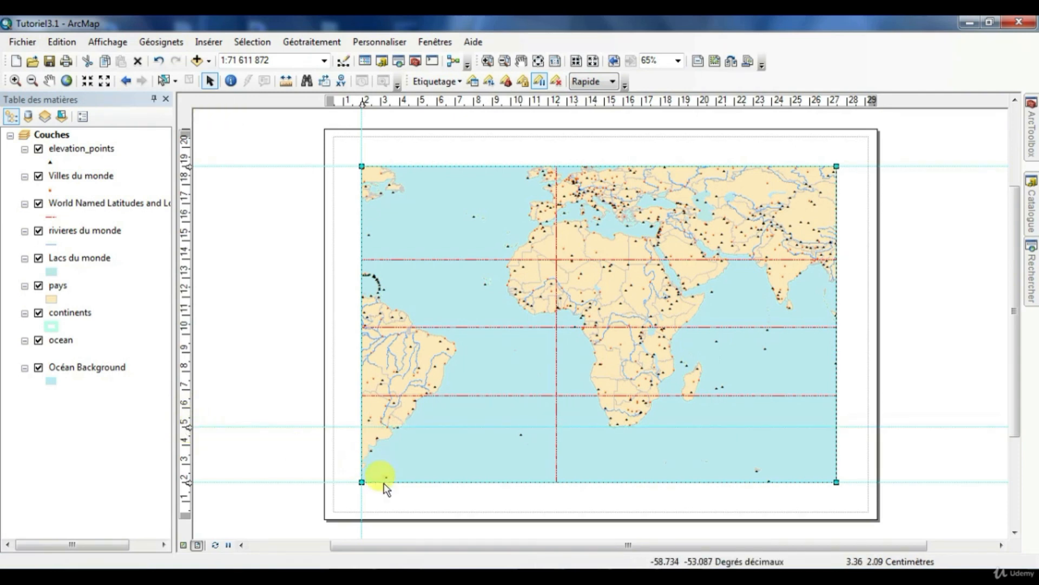
{"action": "left_click_drag", "start_coordinate": [361, 445], "coordinate": [359, 430]}
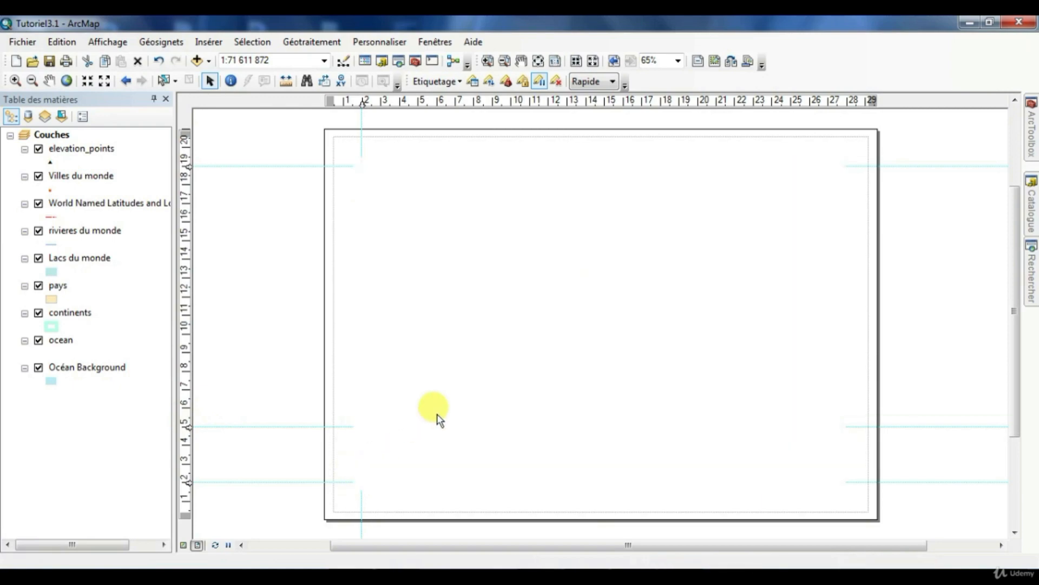
{"action": "left_click_drag", "start_coordinate": [458, 421], "coordinate": [388, 413]}
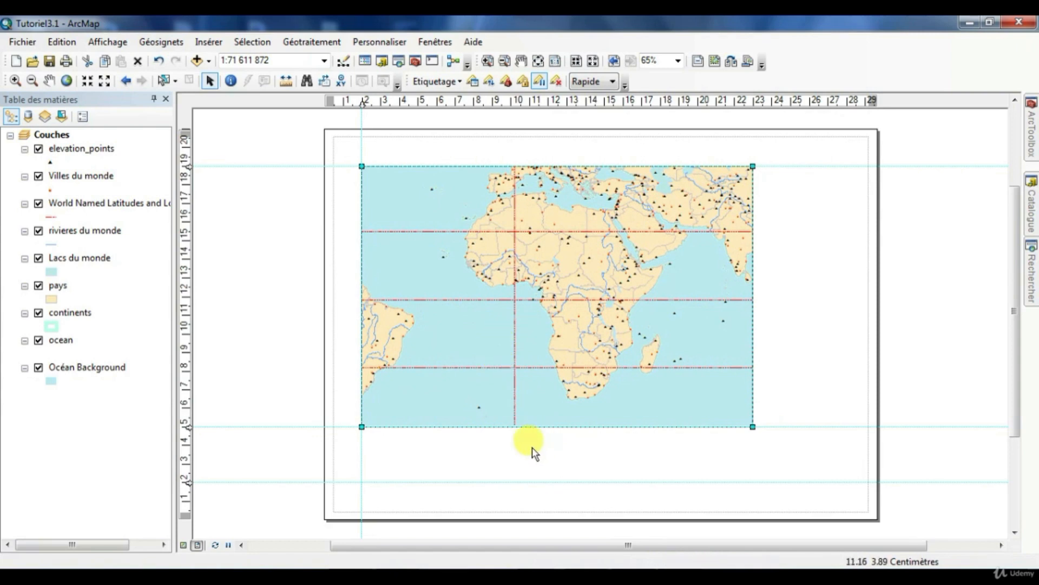
- Move the vertical guide to about 1 cm and snap the data frame's left edge to it
{"action": "left_click_drag", "start_coordinate": [362, 100], "coordinate": [343, 102]}
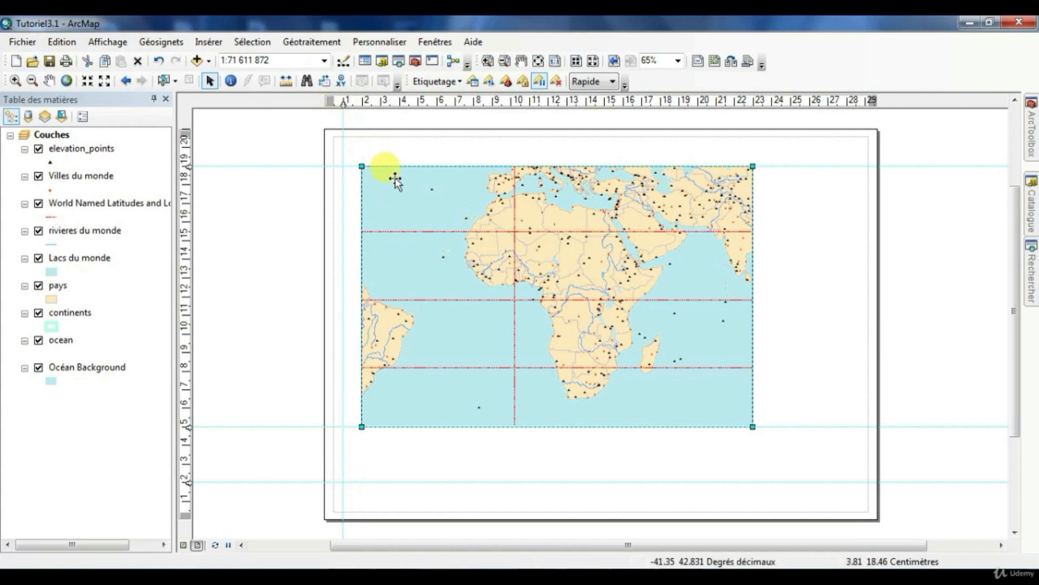
{"action": "left_click_drag", "start_coordinate": [389, 186], "coordinate": [338, 190]}
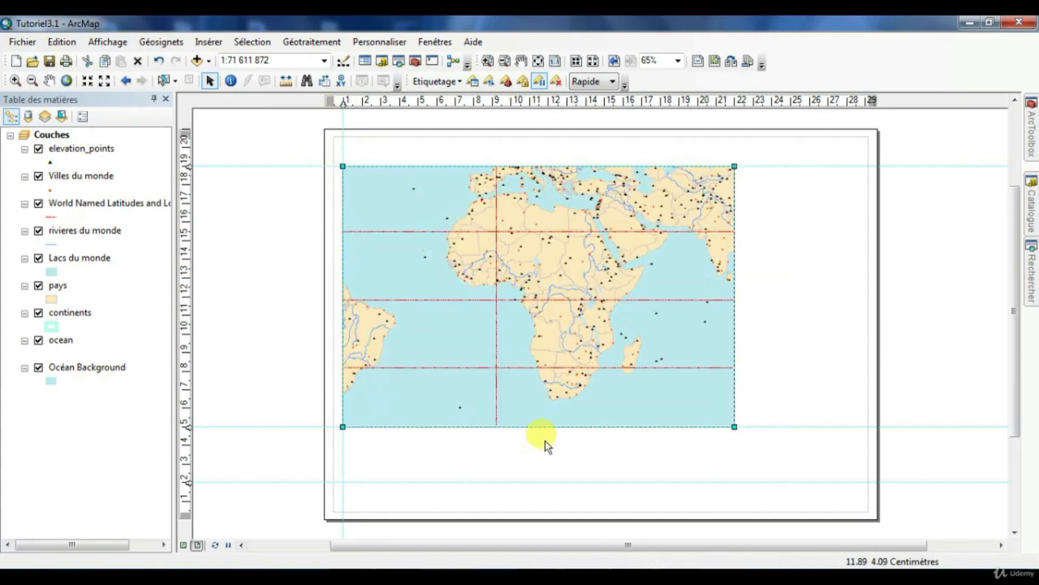
{"action": "left_click", "coordinate": [493, 497]}
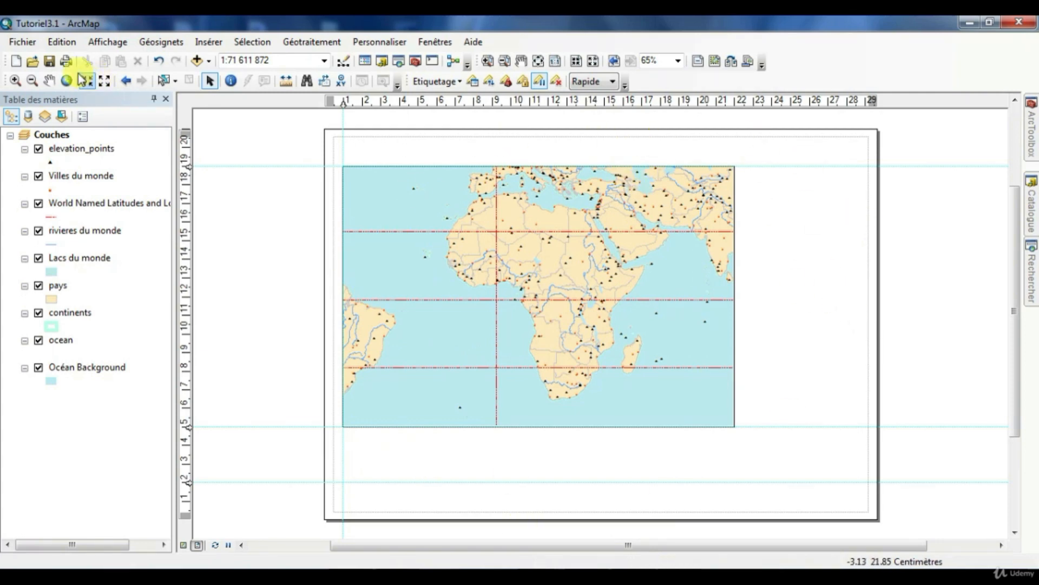
- Examine the print settings, including the print engine choices and the OneNote printer's advanced properties, without printing
{"action": "left_click", "coordinate": [28, 43]}
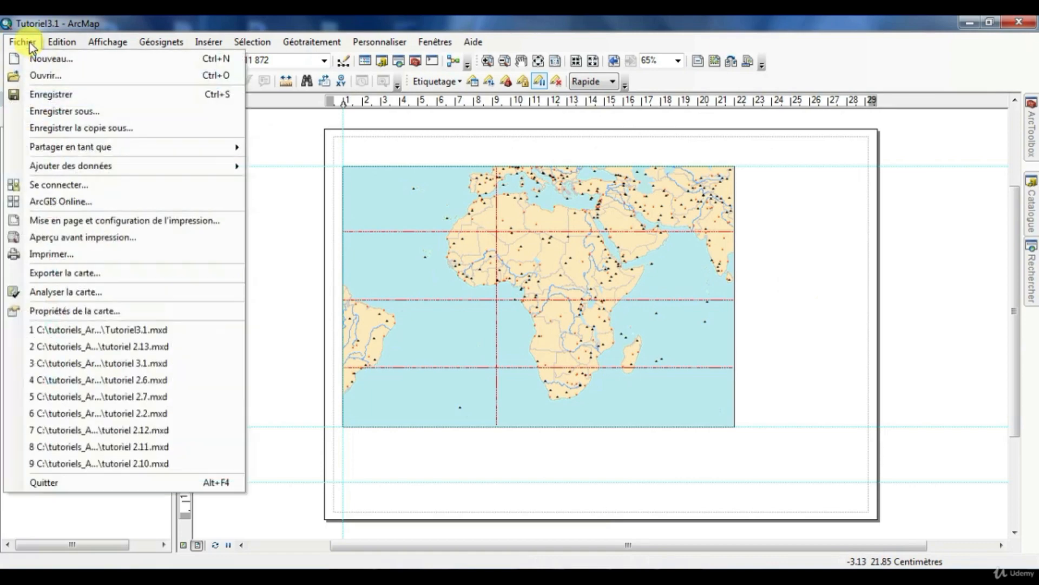
{"action": "left_click", "coordinate": [73, 253]}
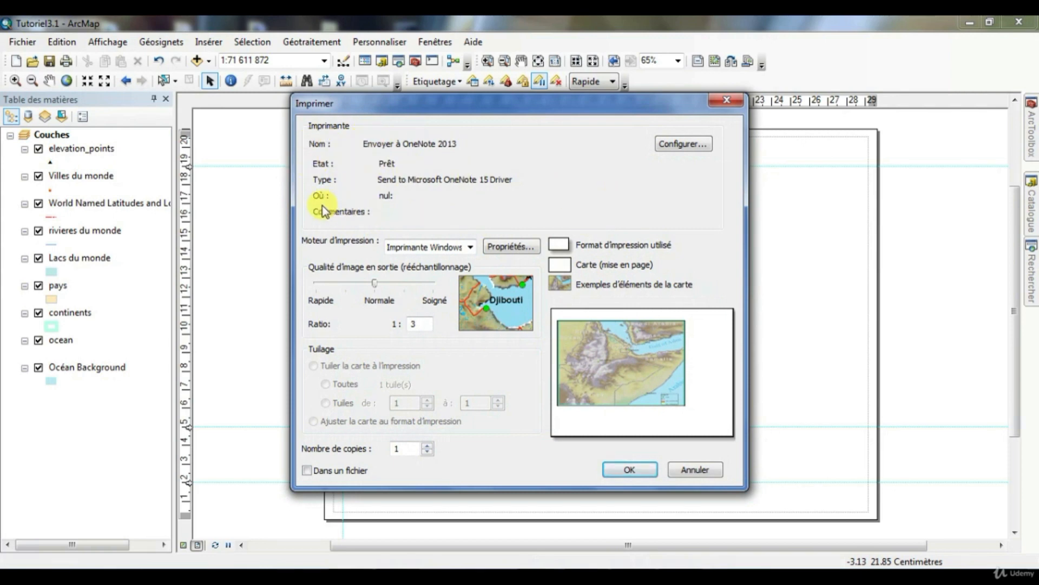
{"action": "left_click", "coordinate": [465, 247]}
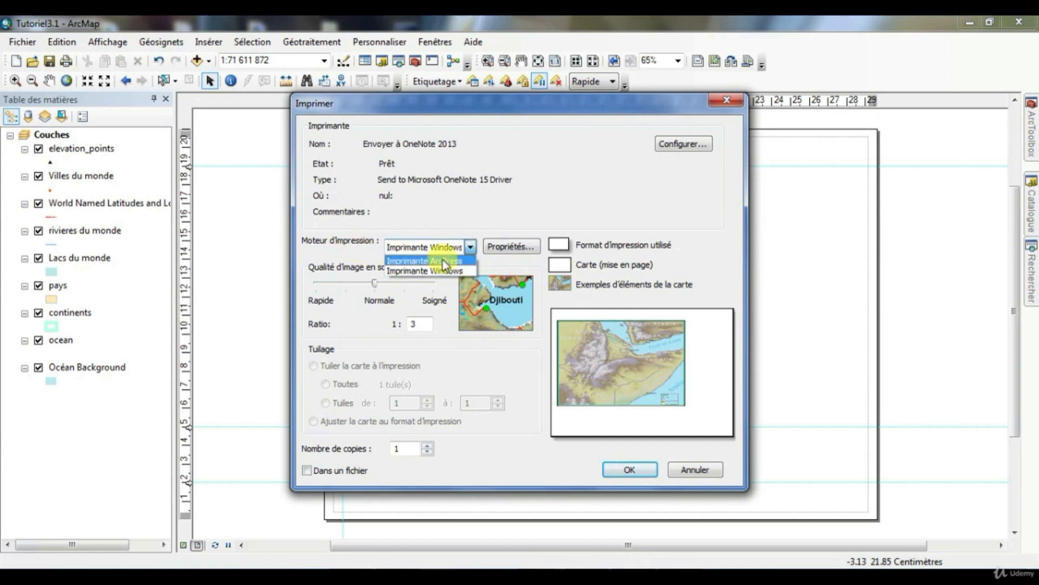
{"action": "left_click", "coordinate": [434, 271]}
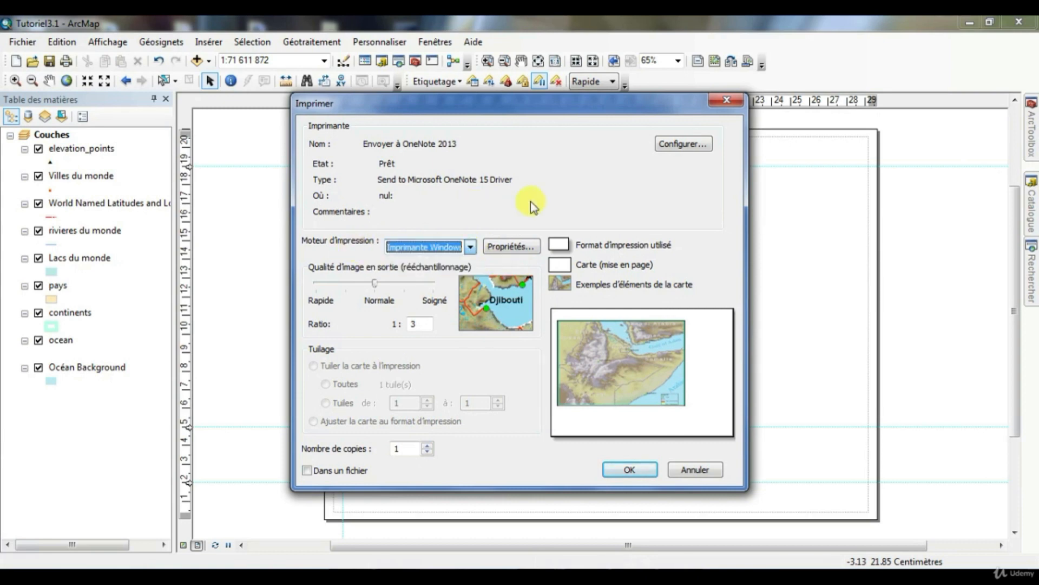
{"action": "left_click", "coordinate": [520, 247]}
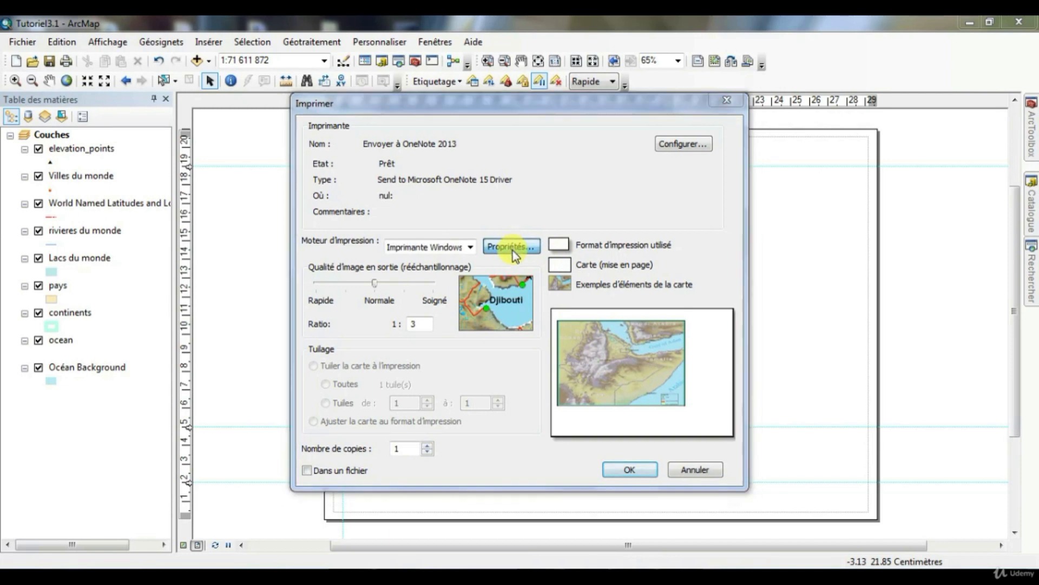
{"action": "left_click", "coordinate": [664, 419]}
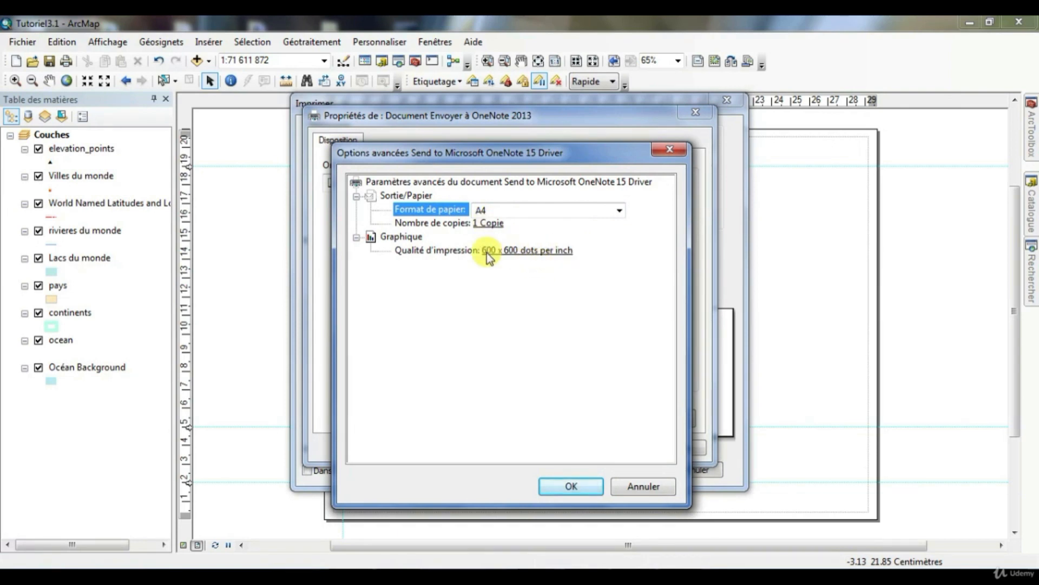
{"action": "left_click", "coordinate": [629, 479]}
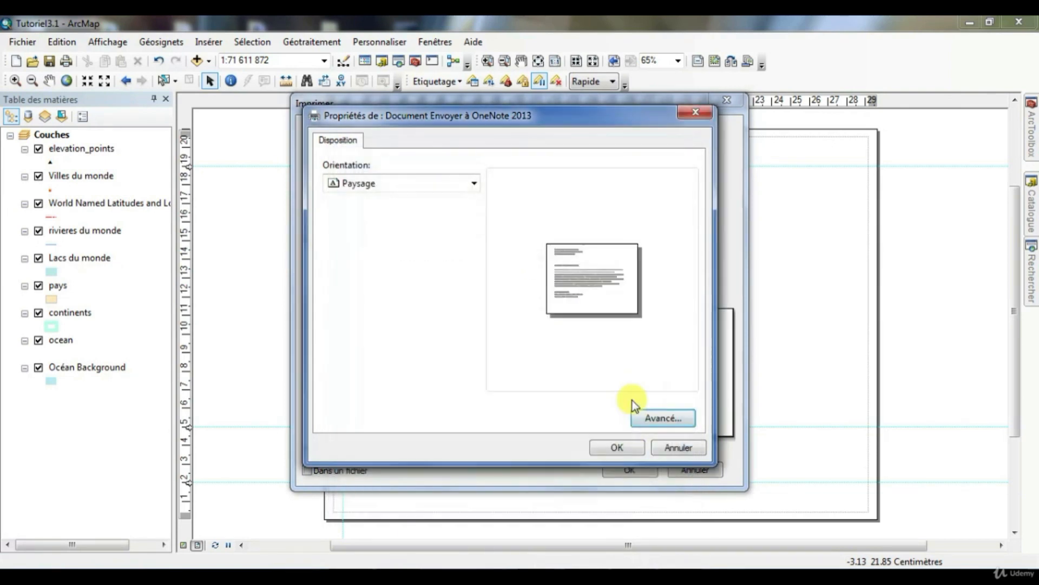
{"action": "left_click", "coordinate": [677, 450]}
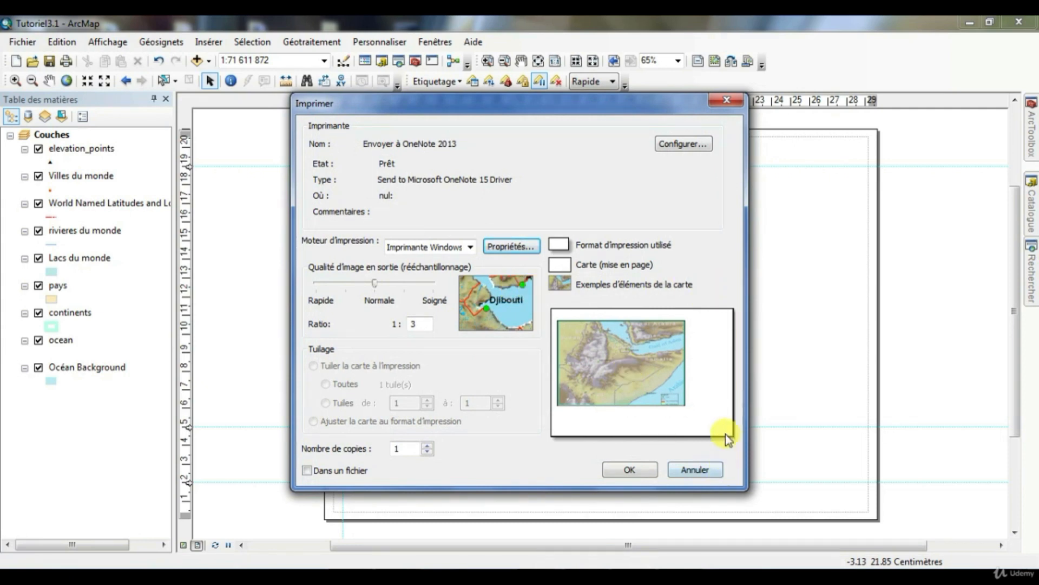
{"action": "left_click", "coordinate": [696, 471]}
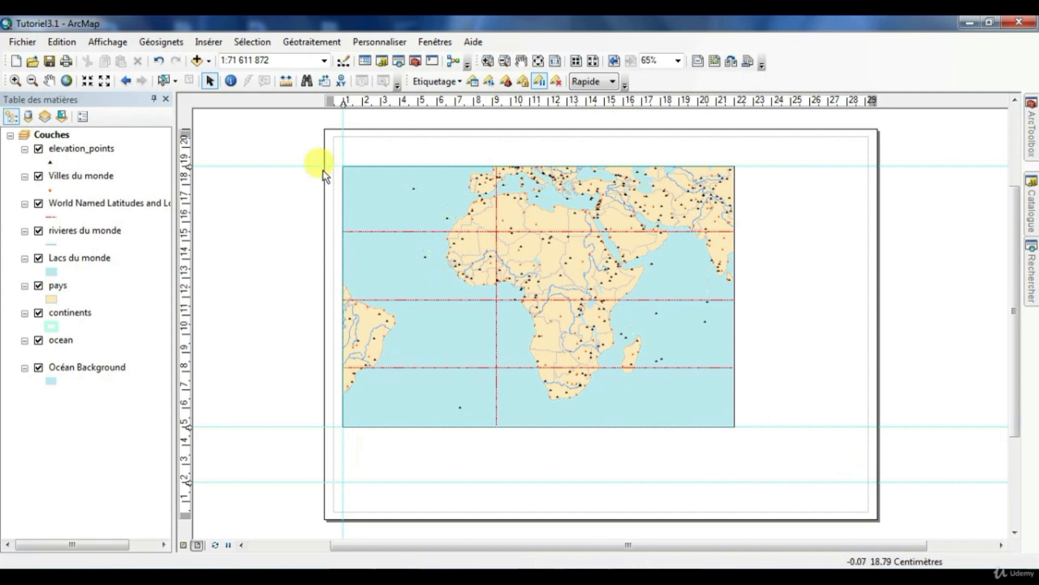
- Save the map document and start inserting a legend with the legend assistant
{"action": "left_click", "coordinate": [49, 62]}
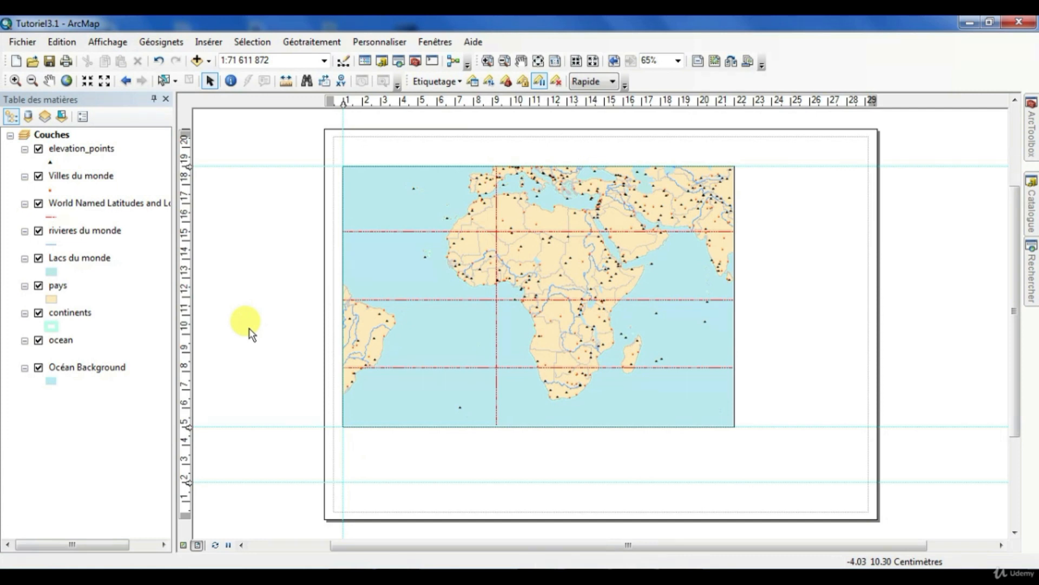
{"action": "left_click", "coordinate": [207, 44]}
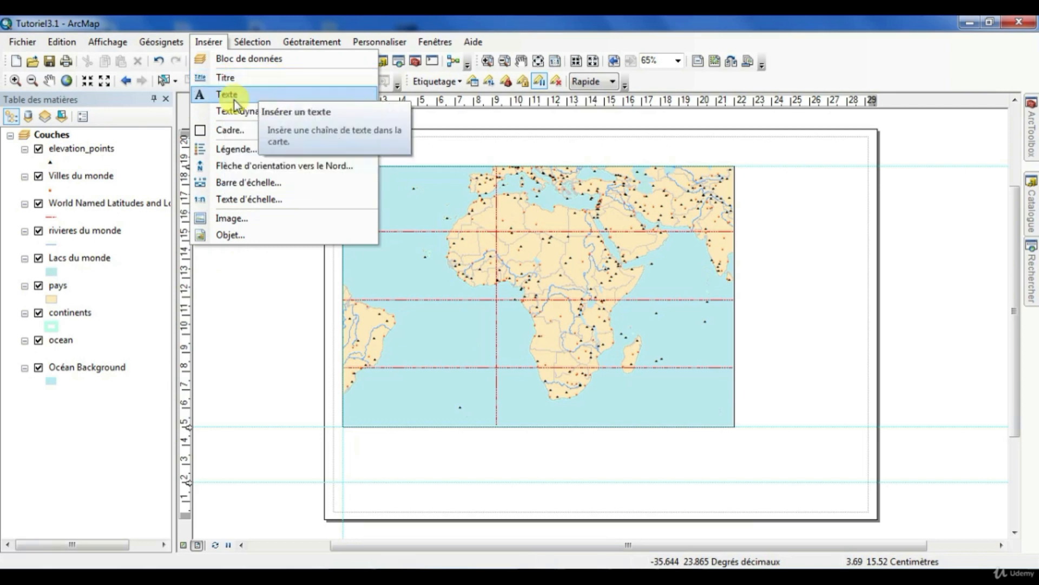
{"action": "mouse_move", "coordinate": [243, 113]}
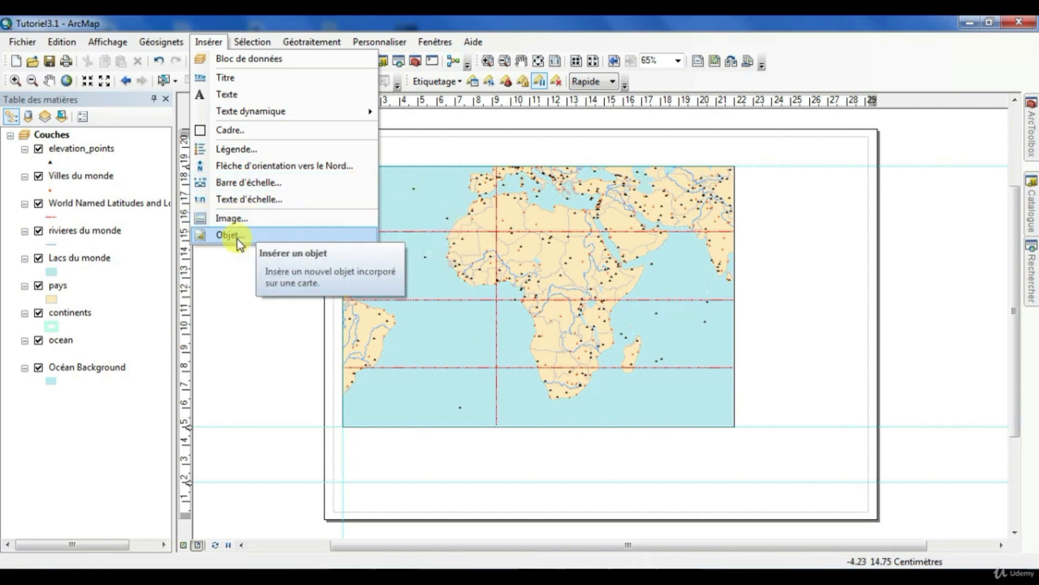
{"action": "left_click", "coordinate": [238, 149]}
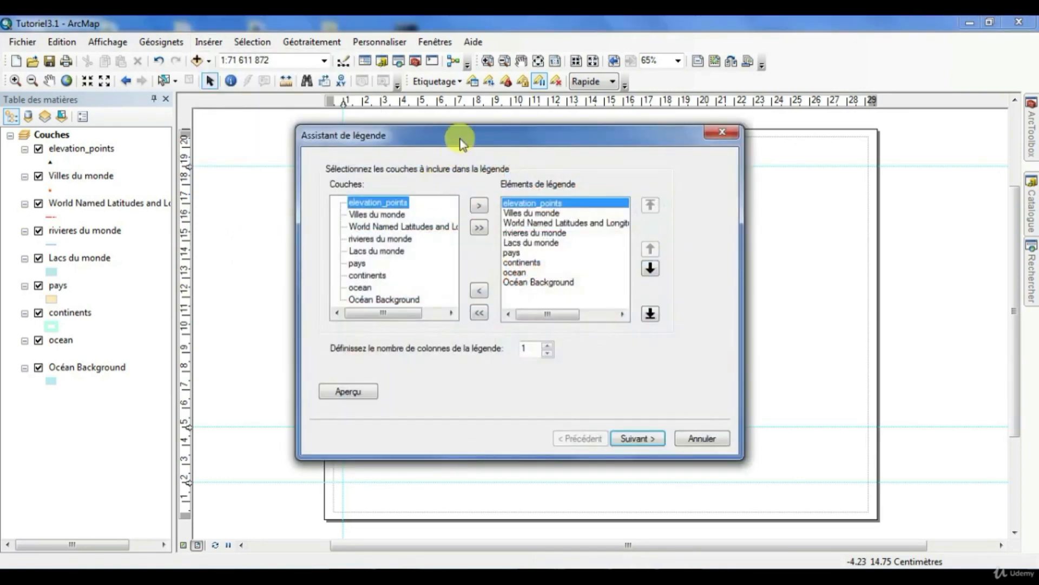
{"action": "left_click_drag", "start_coordinate": [347, 118], "coordinate": [204, 92]}
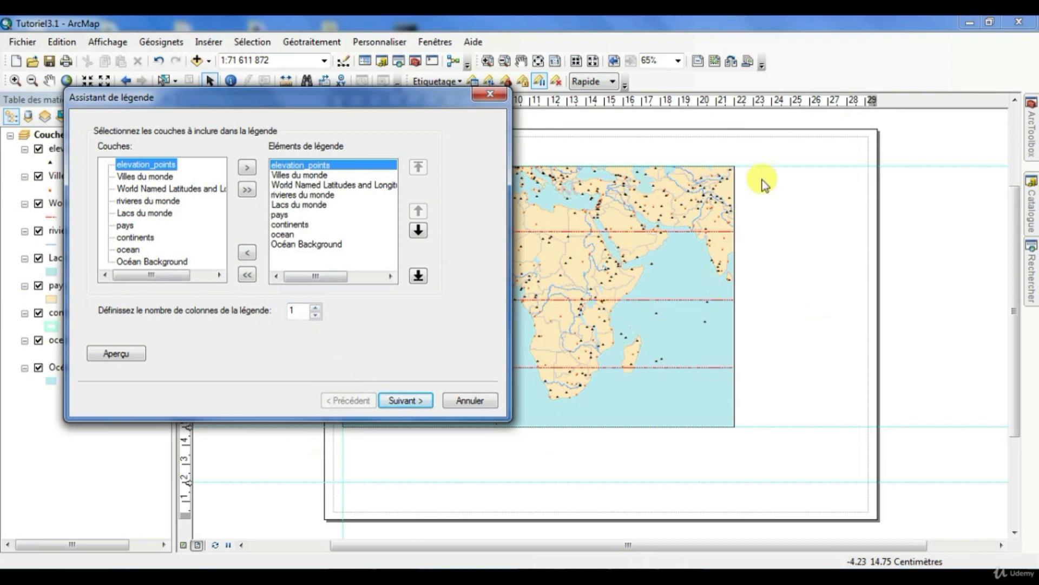
{"action": "left_click_drag", "start_coordinate": [277, 101], "coordinate": [491, 90]}
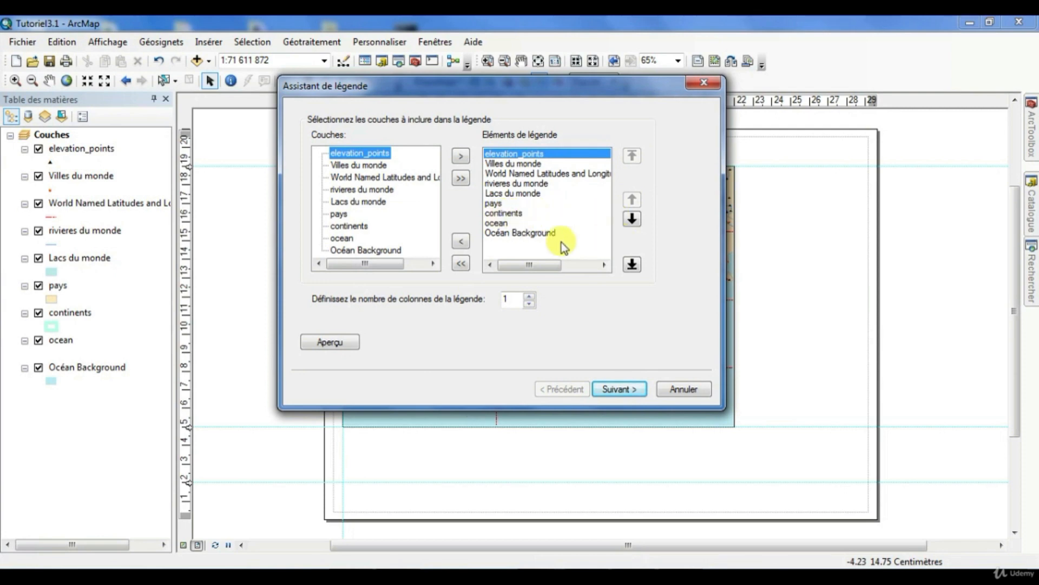
- Remove the ocean layer from the legend elements while keeping Océan Background included
{"action": "left_click", "coordinate": [506, 234]}
{"action": "left_click", "coordinate": [461, 242]}
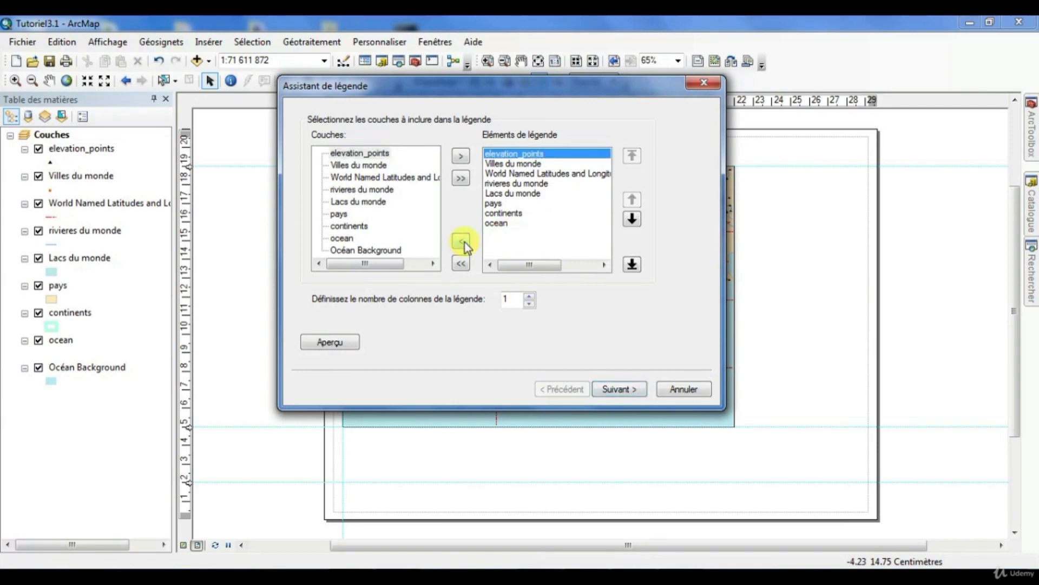
{"action": "left_click", "coordinate": [381, 251]}
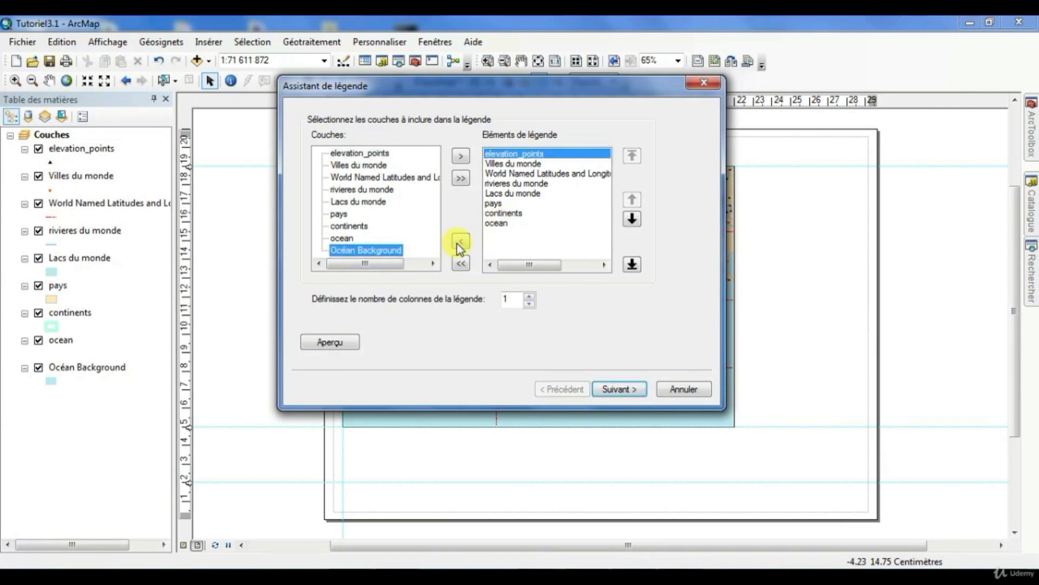
{"action": "left_click", "coordinate": [460, 156]}
{"action": "left_click", "coordinate": [499, 223]}
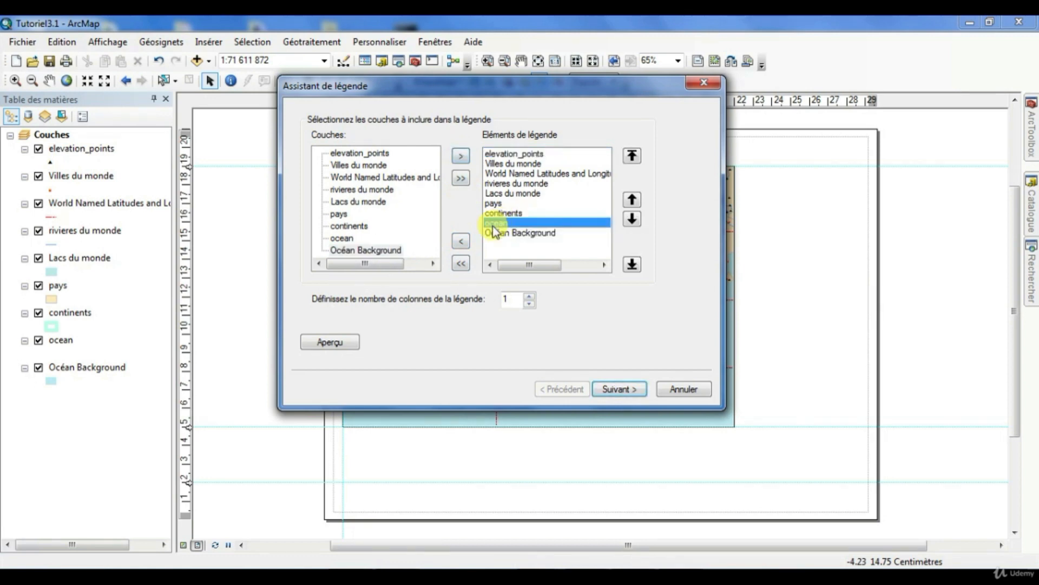
{"action": "left_click", "coordinate": [460, 239]}
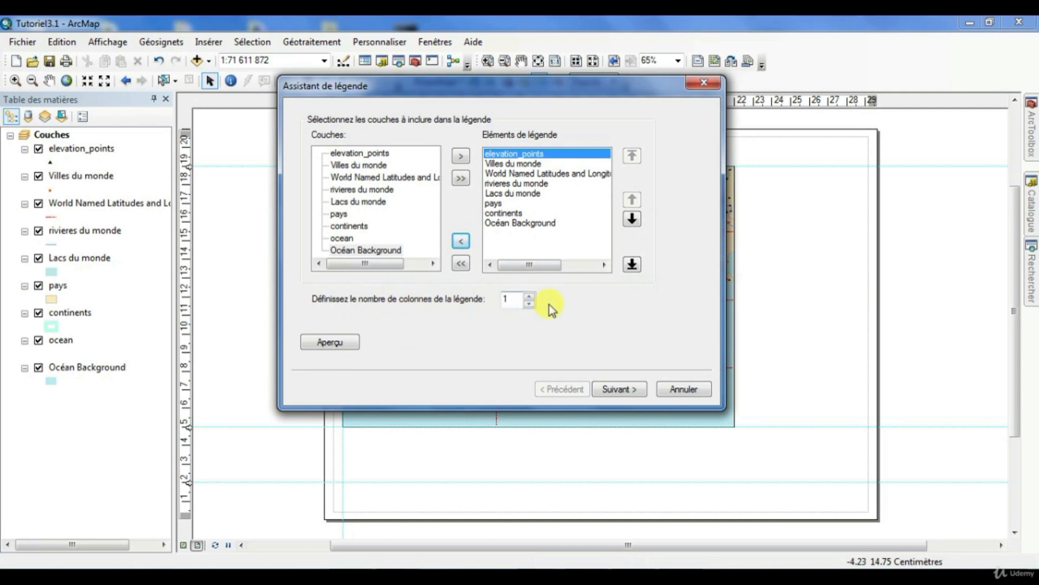
- Keep the legend in 1 column with the title Légende and continue to the legend frame settings
{"action": "left_click", "coordinate": [530, 296]}
{"action": "left_click", "coordinate": [529, 296]}
{"action": "left_click", "coordinate": [528, 305]}
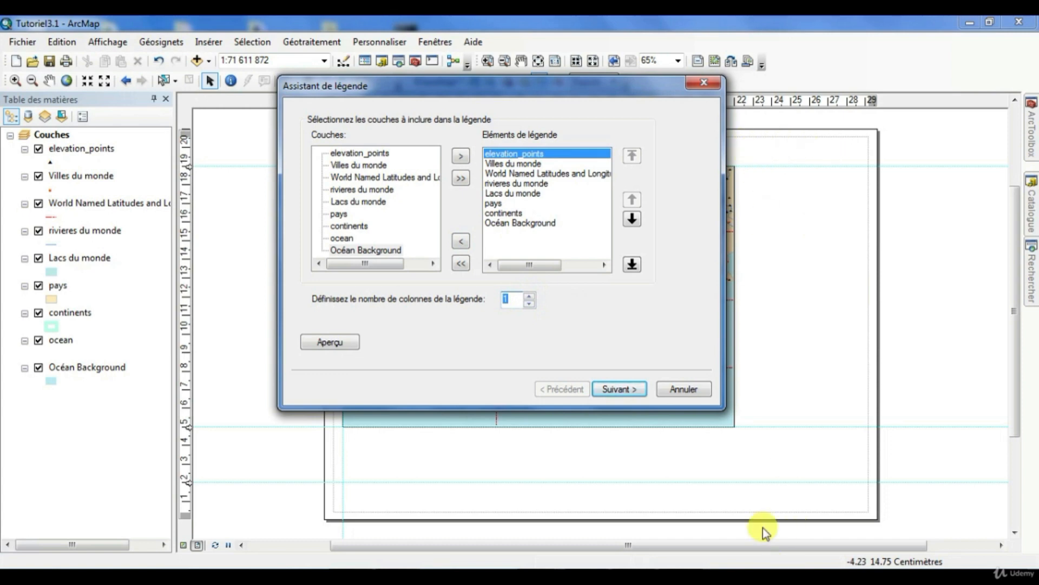
{"action": "left_click", "coordinate": [623, 392]}
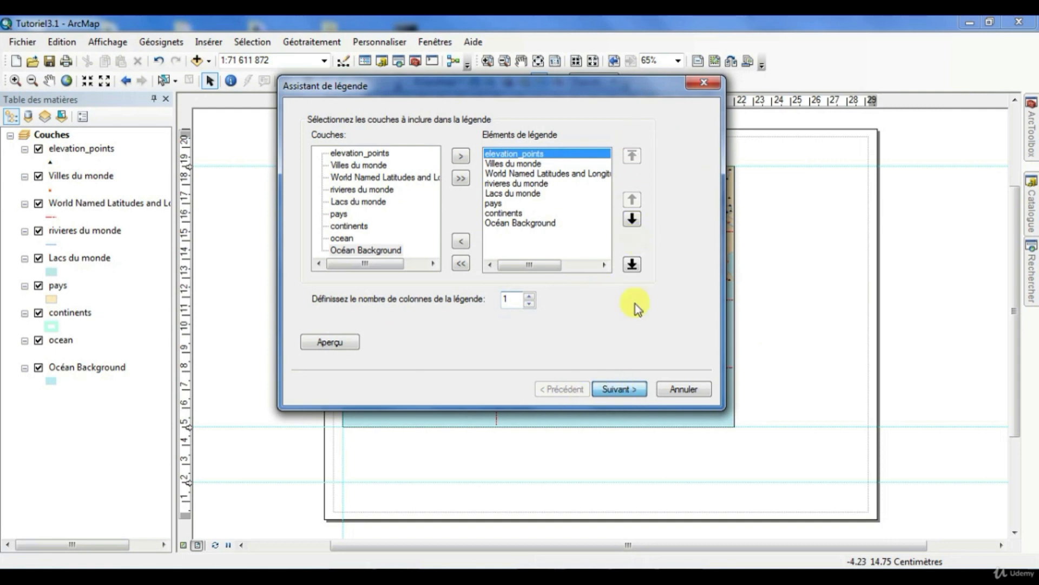
{"action": "key", "text": "Return"}
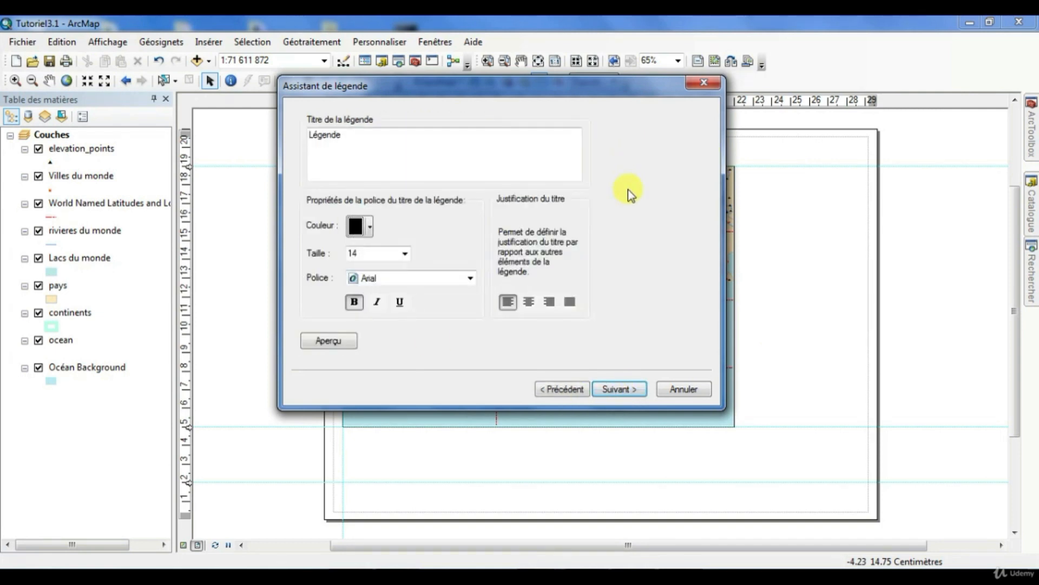
{"action": "left_click", "coordinate": [569, 389]}
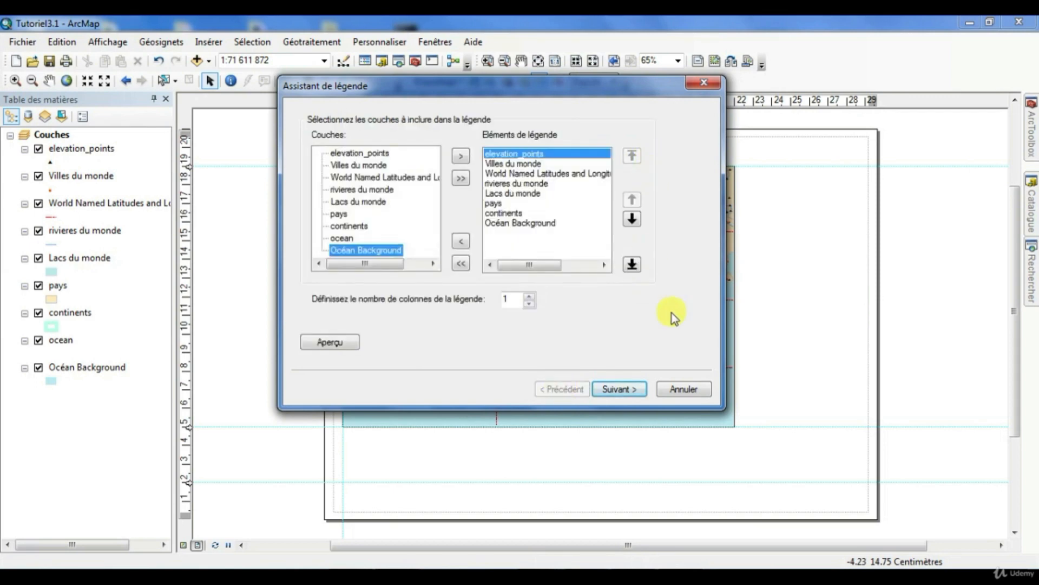
{"action": "left_click", "coordinate": [632, 394]}
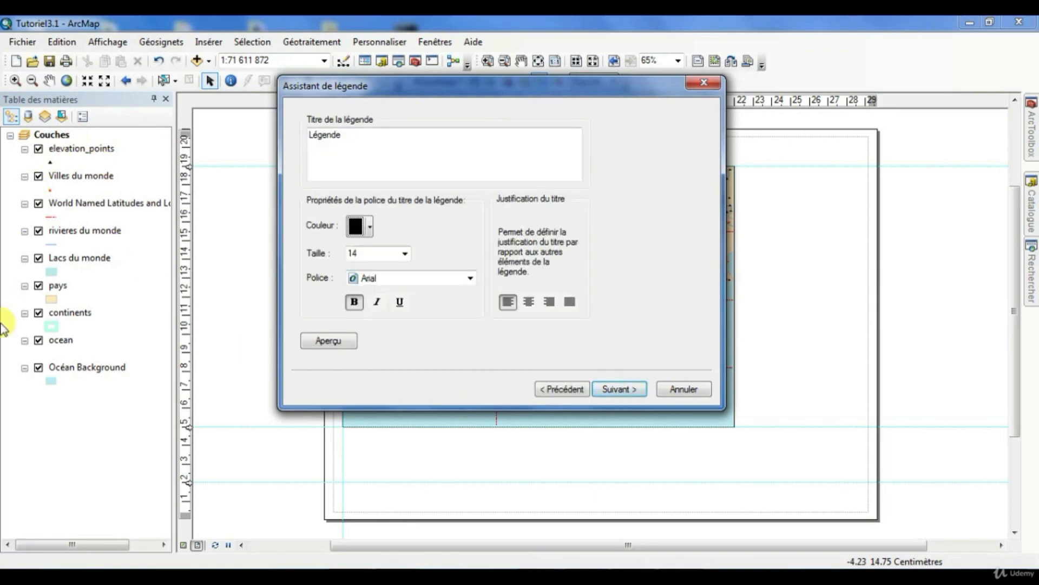
{"action": "left_click", "coordinate": [368, 135]}
{"action": "left_click_drag", "start_coordinate": [308, 135], "coordinate": [342, 135]}
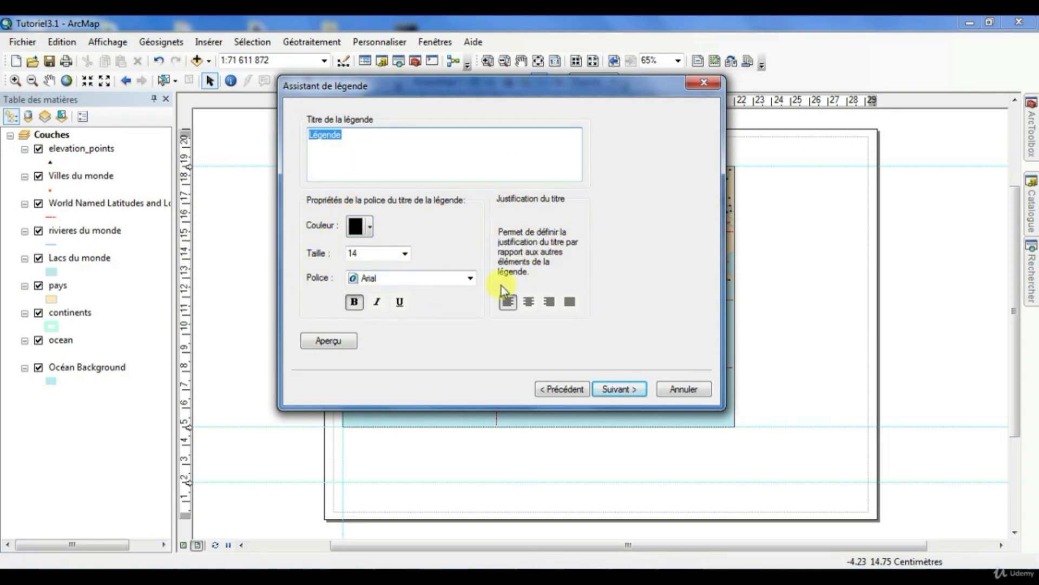
{"action": "left_click", "coordinate": [620, 388]}
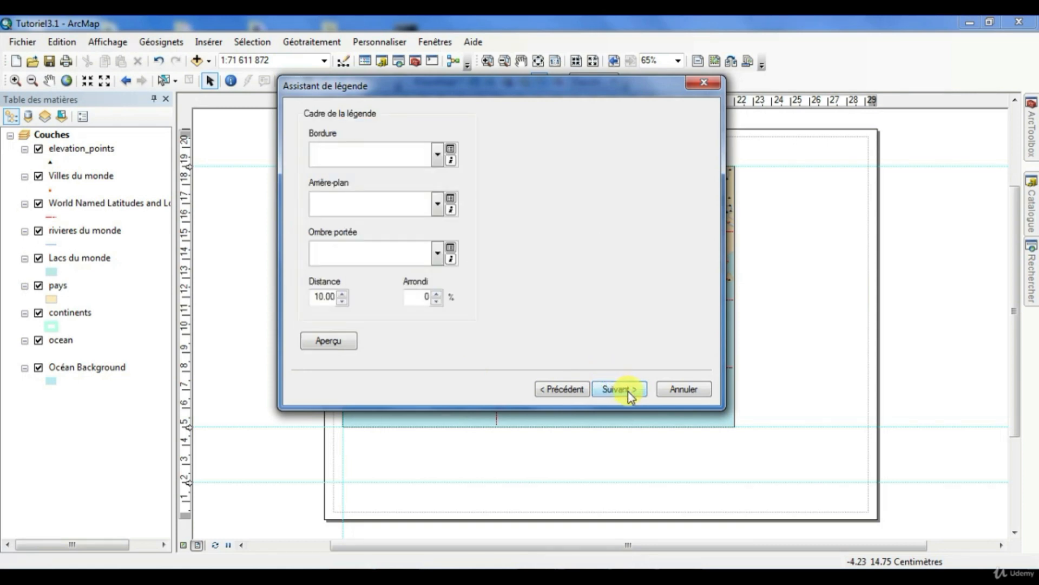
- Give the legend frame a 2,0 points border, a Vert olive background and a Gris 20 % drop shadow
{"action": "left_click", "coordinate": [438, 154]}
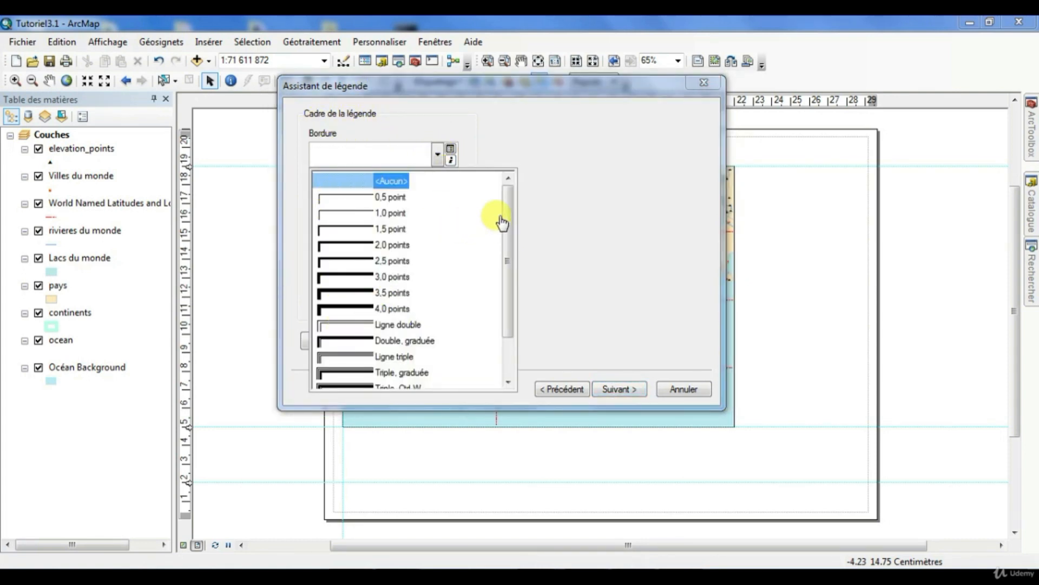
{"action": "scroll", "coordinate": [507, 335], "scroll_direction": "down", "scroll_amount": 1}
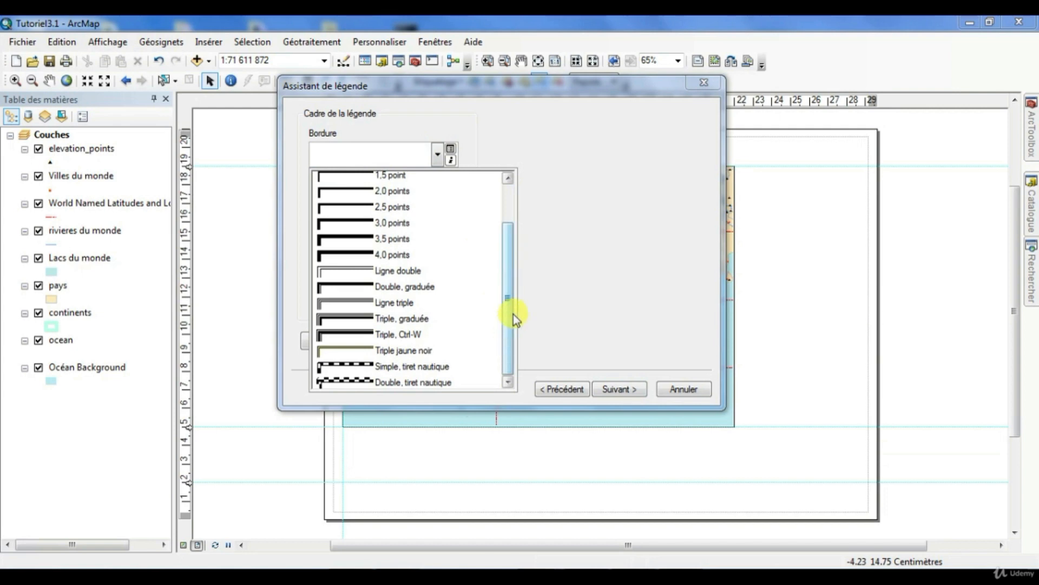
{"action": "scroll", "coordinate": [512, 218], "scroll_direction": "up", "scroll_amount": 1}
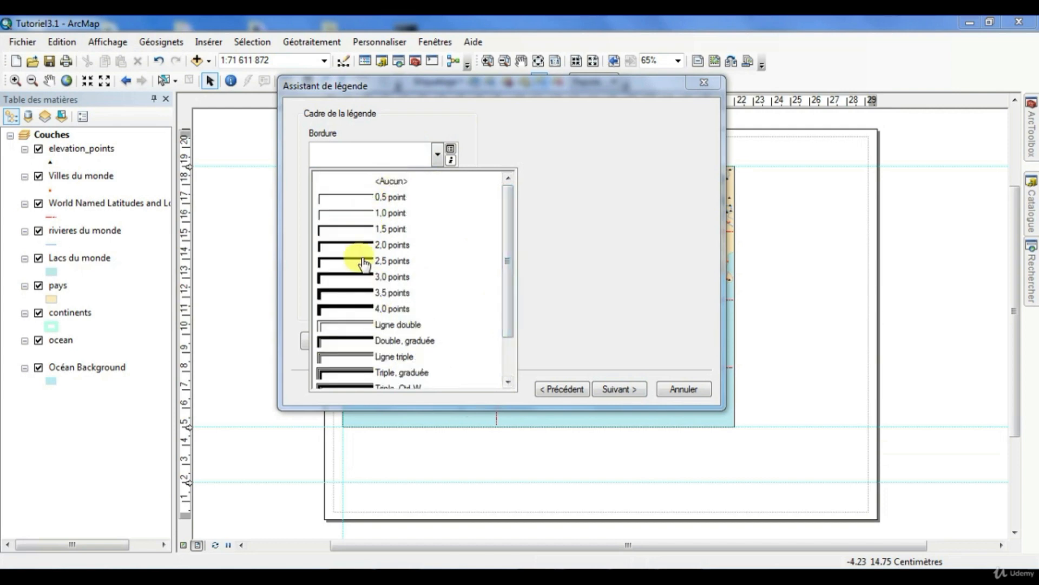
{"action": "left_click", "coordinate": [355, 242]}
{"action": "left_click", "coordinate": [437, 204]}
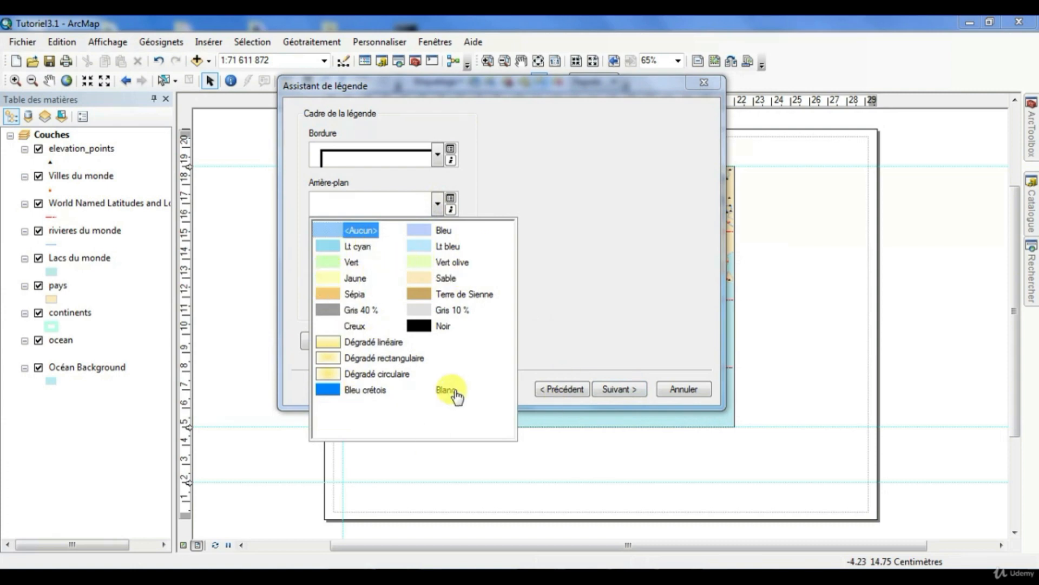
{"action": "left_click", "coordinate": [418, 265]}
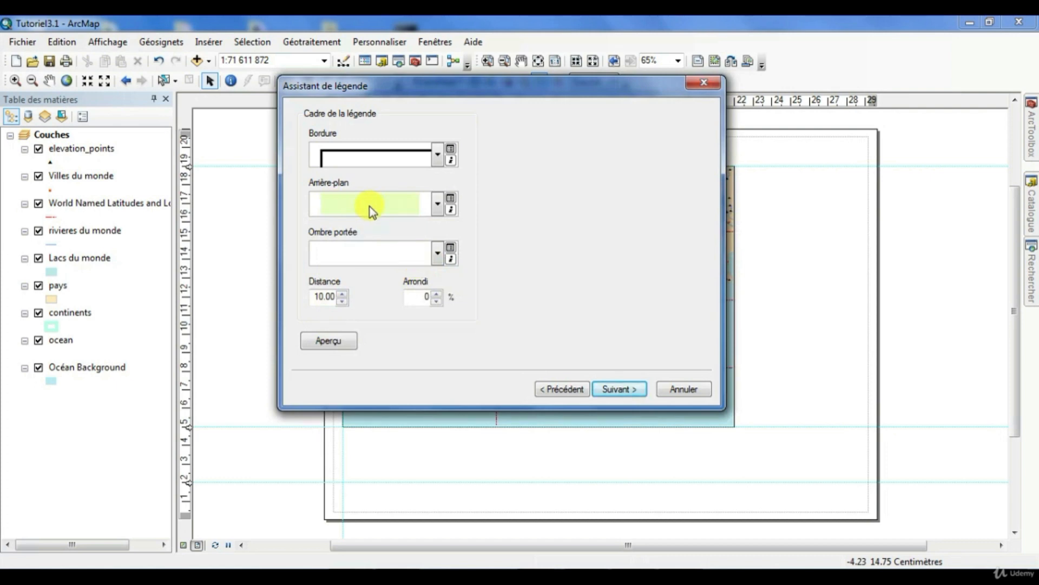
{"action": "left_click", "coordinate": [438, 253]}
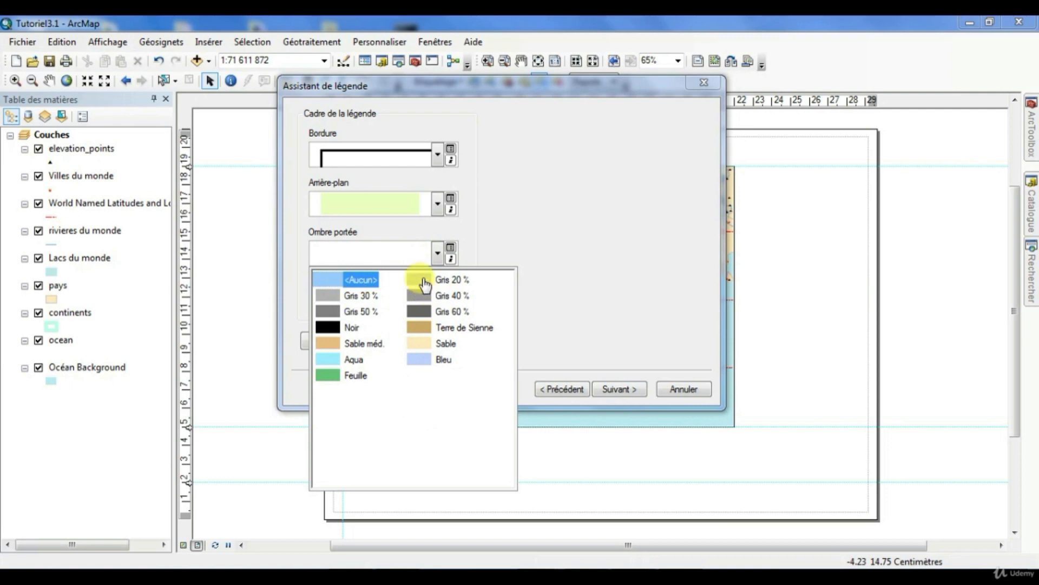
{"action": "left_click", "coordinate": [425, 282]}
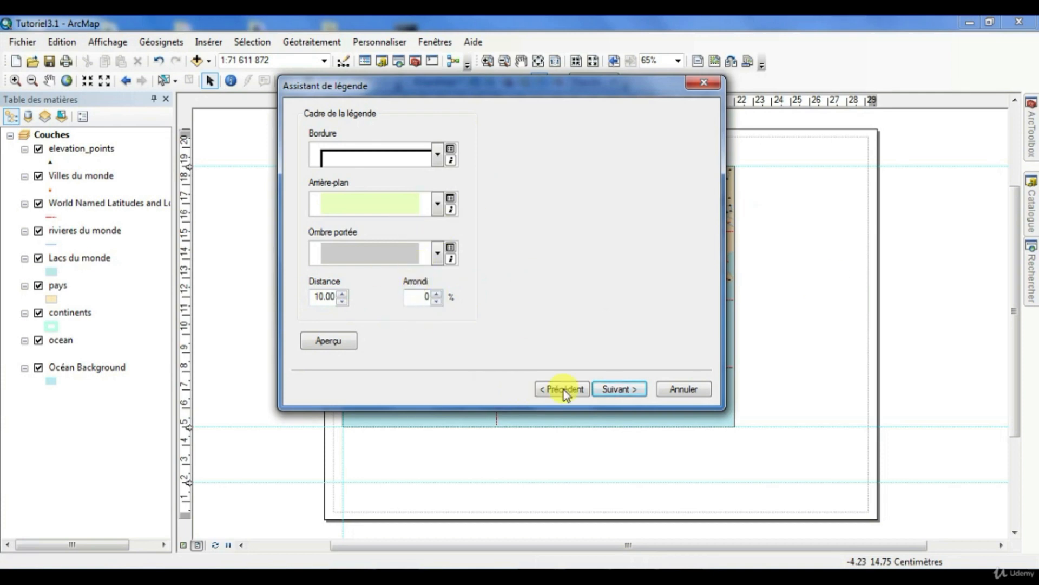
{"action": "left_click", "coordinate": [622, 390]}
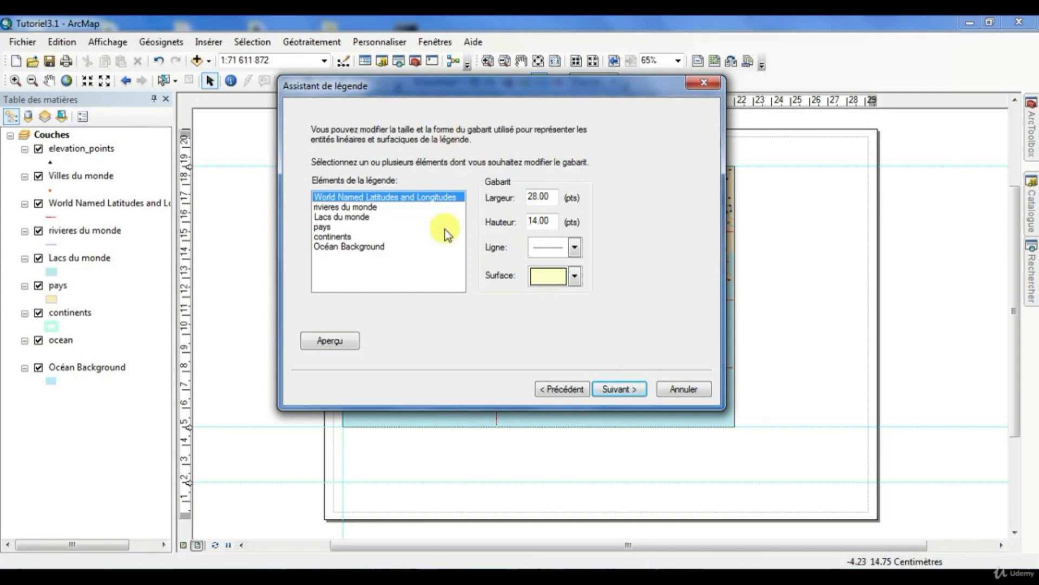
- Look through the legend items' patch settings from rivieres du monde to Océan Background and finish the legend with the default patches and spacing
{"action": "left_click", "coordinate": [356, 209]}
{"action": "left_click", "coordinate": [359, 219]}
{"action": "left_click", "coordinate": [355, 228]}
{"action": "left_click", "coordinate": [355, 237]}
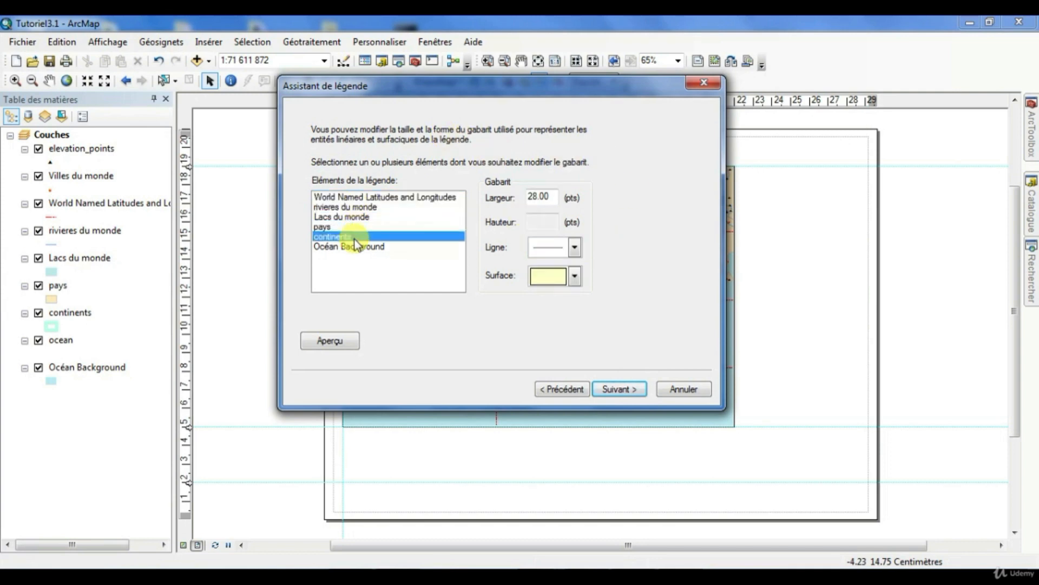
{"action": "left_click", "coordinate": [357, 247]}
{"action": "left_click", "coordinate": [635, 392]}
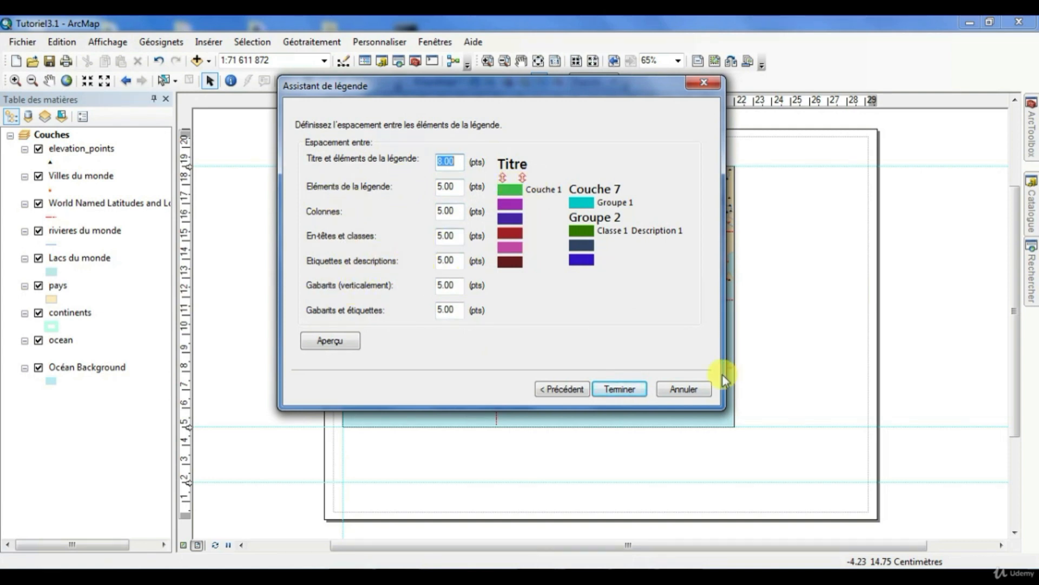
{"action": "left_click", "coordinate": [616, 390]}
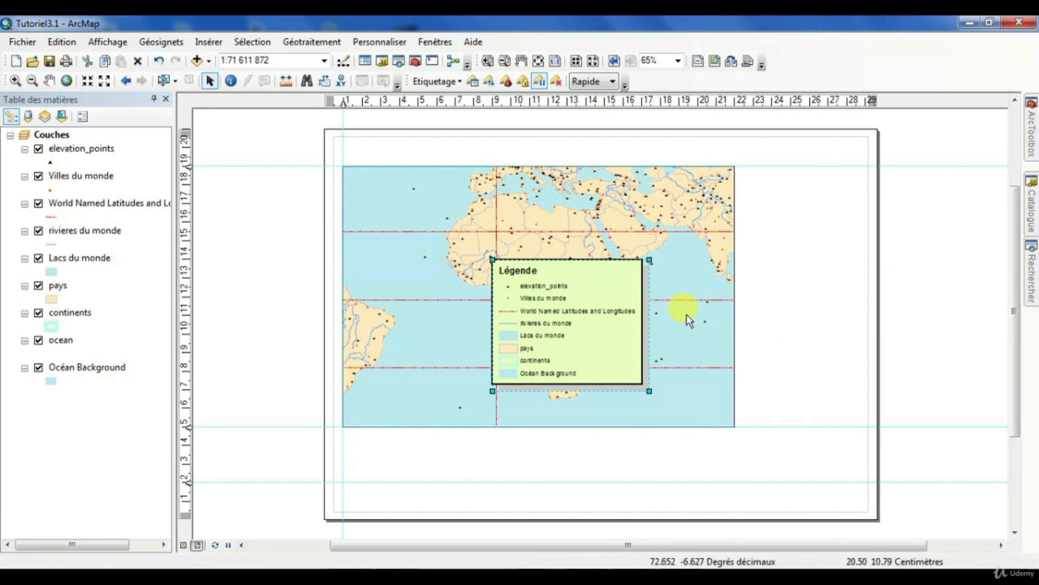
- Move the legend up to the top guide and shrink it proportionally so it fits to the right of the data frame
{"action": "left_click_drag", "start_coordinate": [623, 317], "coordinate": [837, 221]}
{"action": "left_click", "coordinate": [779, 351]}
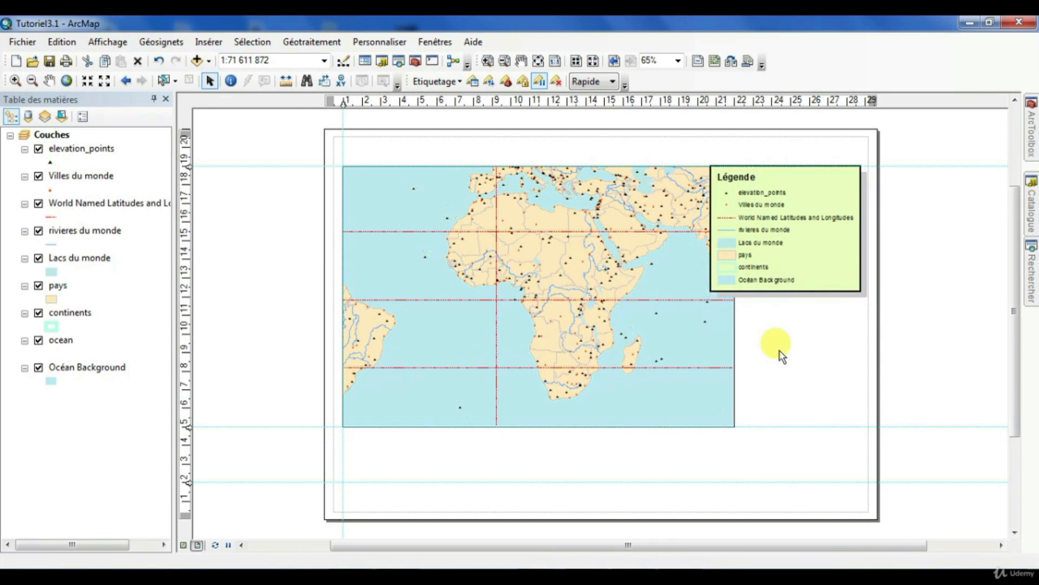
{"action": "left_click", "coordinate": [789, 220]}
{"action": "left_click_drag", "start_coordinate": [707, 297], "coordinate": [743, 276]}
{"action": "left_click", "coordinate": [778, 329]}
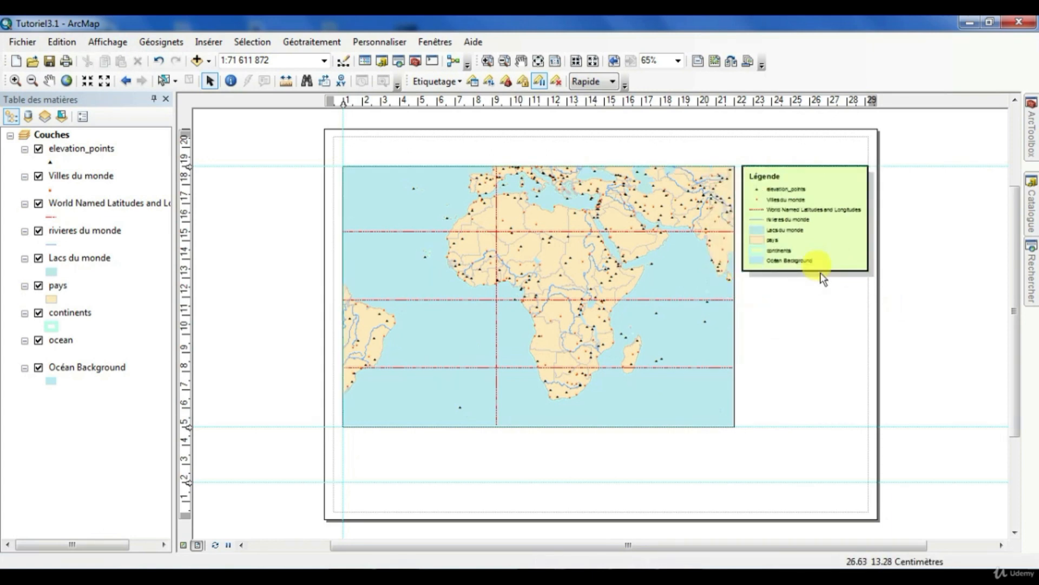
- Remove the legend's drop shadow by setting it to <Aucun> in the legend properties
{"action": "right_click", "coordinate": [834, 176]}
{"action": "left_click", "coordinate": [886, 436]}
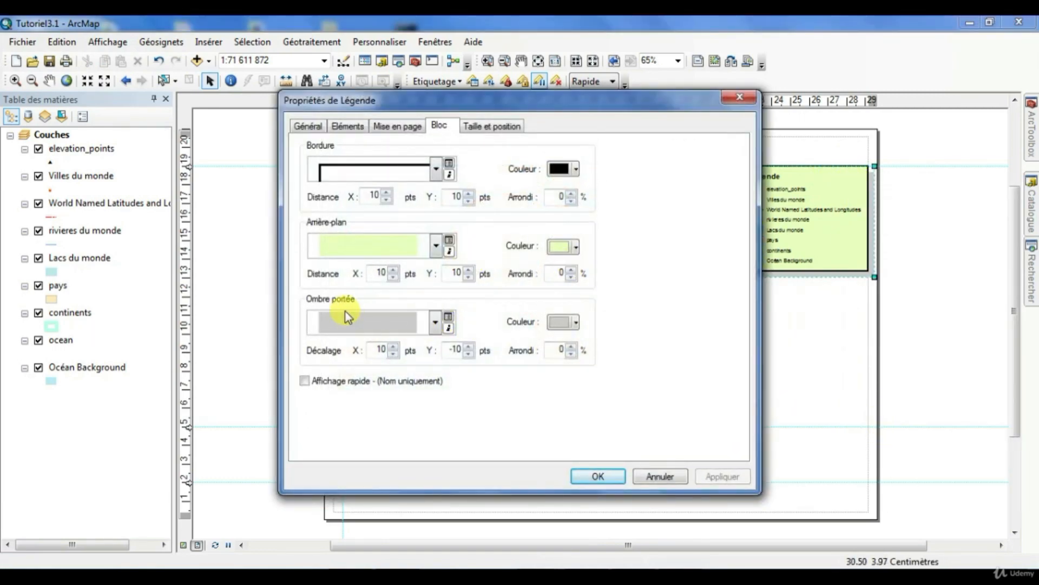
{"action": "left_click", "coordinate": [436, 325]}
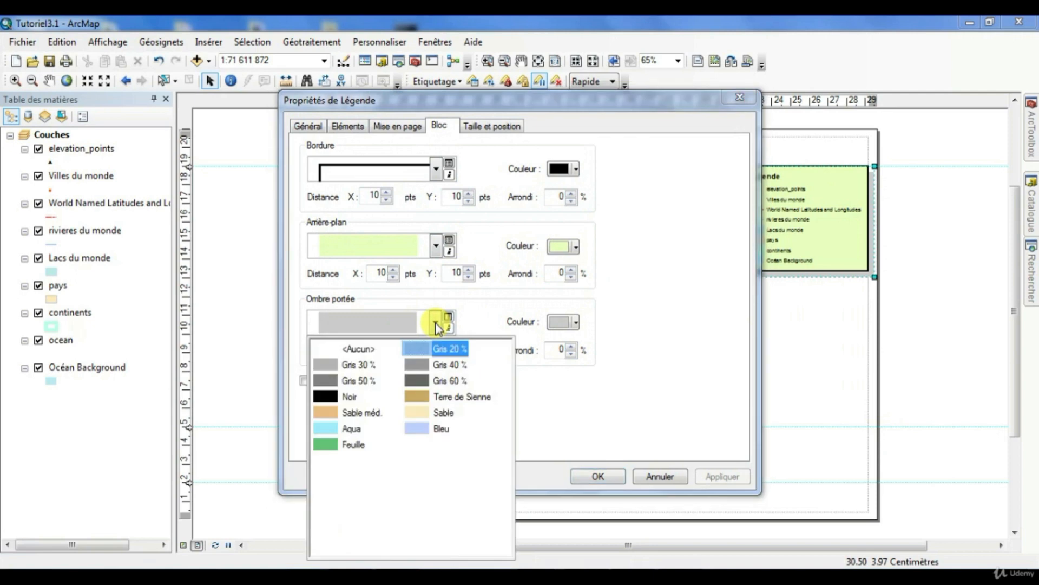
{"action": "left_click", "coordinate": [352, 348]}
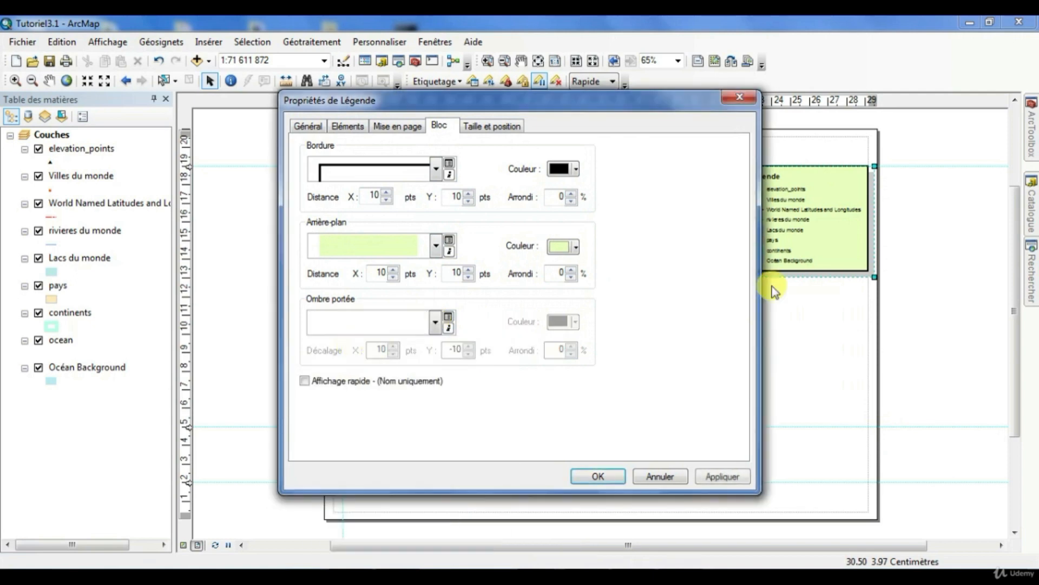
{"action": "left_click", "coordinate": [730, 475]}
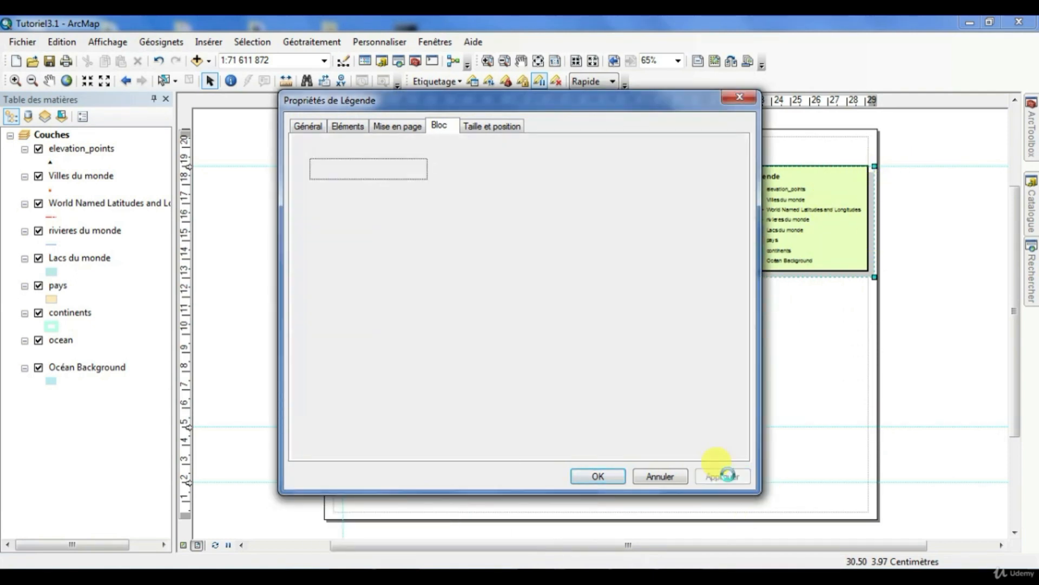
{"action": "left_click", "coordinate": [605, 482]}
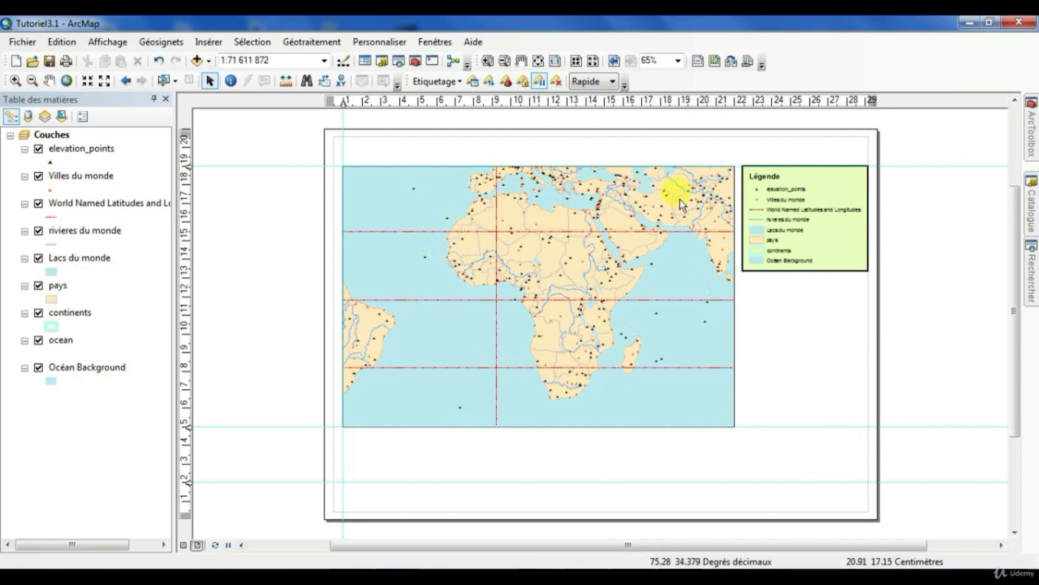
- Move the legend down to the data frame's lower guide, add a vertical guide at about 28 cm and fit the legend to it
{"action": "left_click", "coordinate": [840, 181]}
{"action": "left_click_drag", "start_coordinate": [840, 181], "coordinate": [810, 336]}
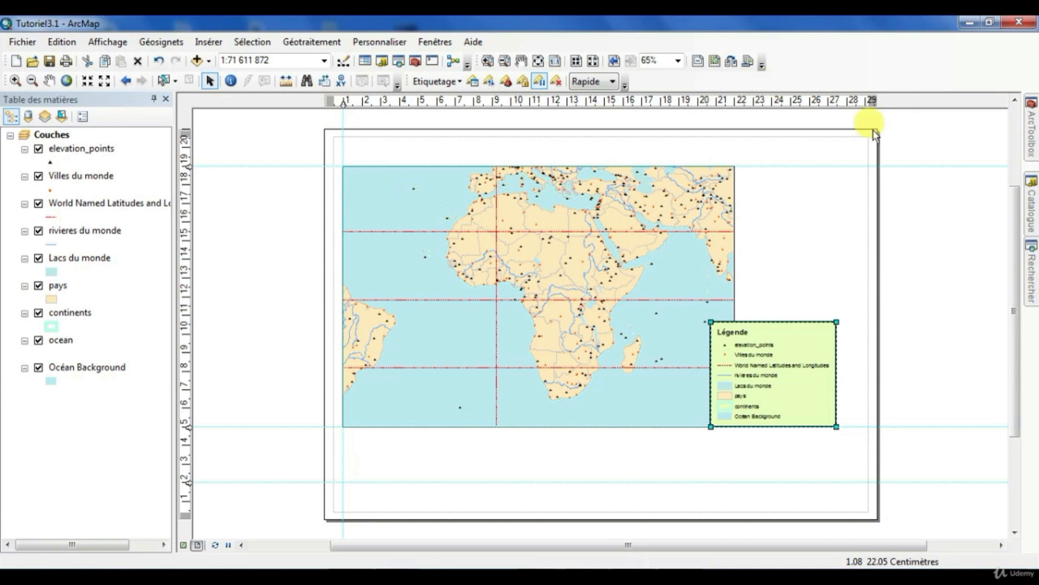
{"action": "left_click", "coordinate": [855, 102]}
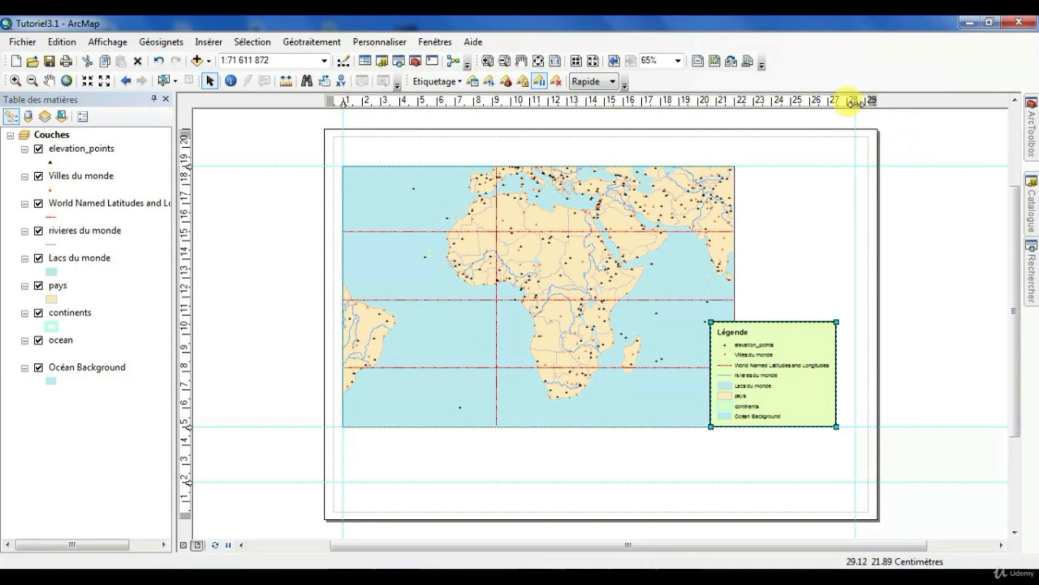
{"action": "left_click", "coordinate": [855, 102]}
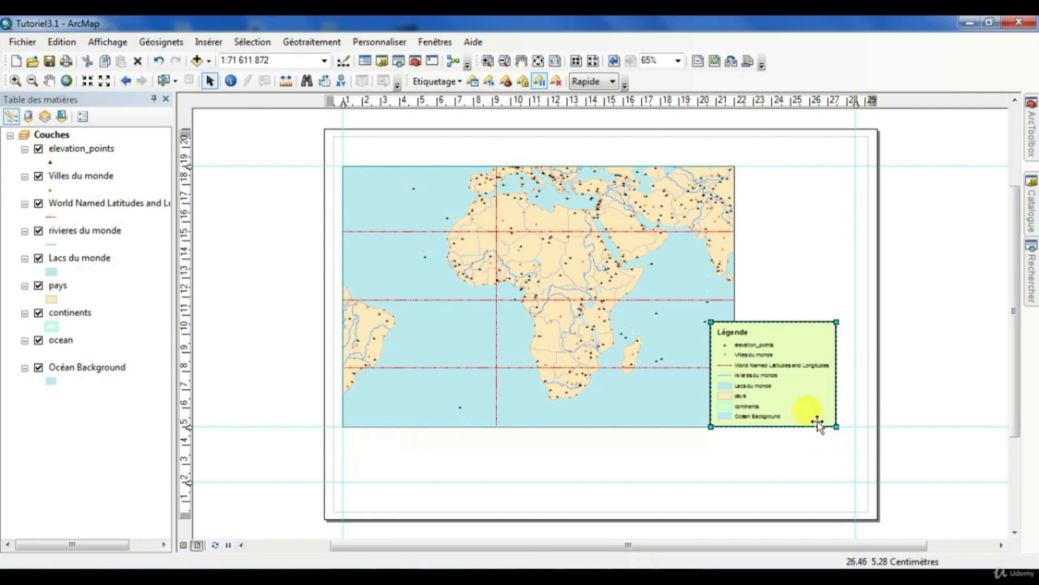
{"action": "left_click_drag", "start_coordinate": [825, 424], "coordinate": [839, 427]}
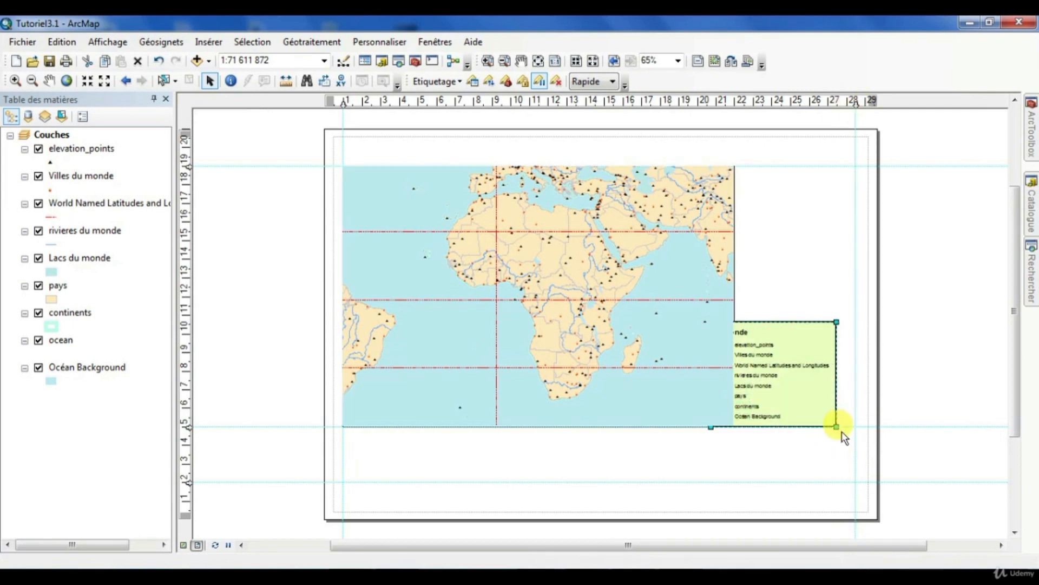
{"action": "left_click_drag", "start_coordinate": [730, 322], "coordinate": [741, 327]}
{"action": "left_click", "coordinate": [756, 469]}
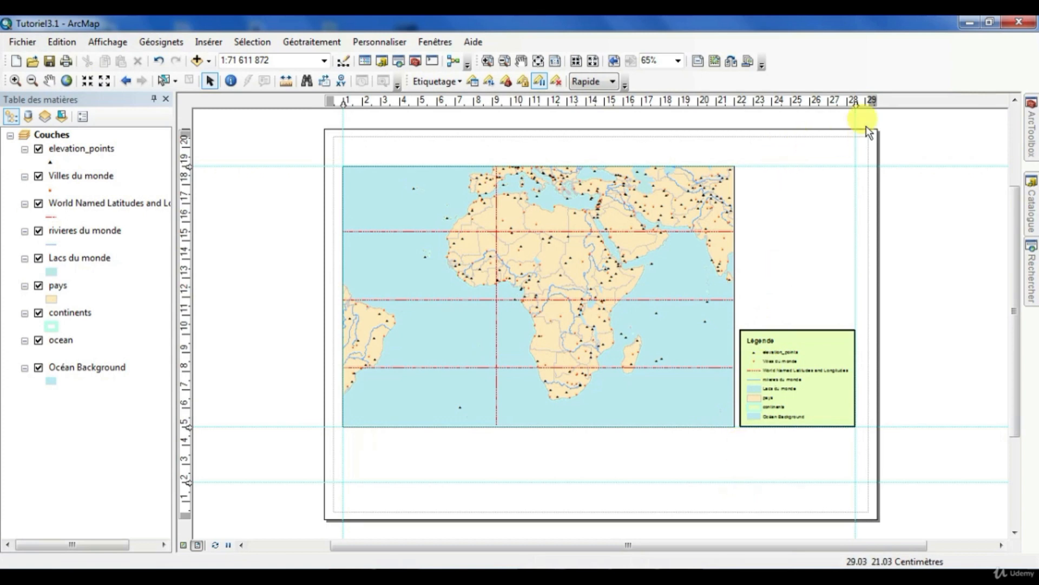
- Move the vertical guide to about 22 cm, then align the legend to it and the upper guide, enlarging it to the right page margin
{"action": "left_click_drag", "start_coordinate": [854, 103], "coordinate": [742, 102]}
{"action": "left_click_drag", "start_coordinate": [772, 364], "coordinate": [774, 333]}
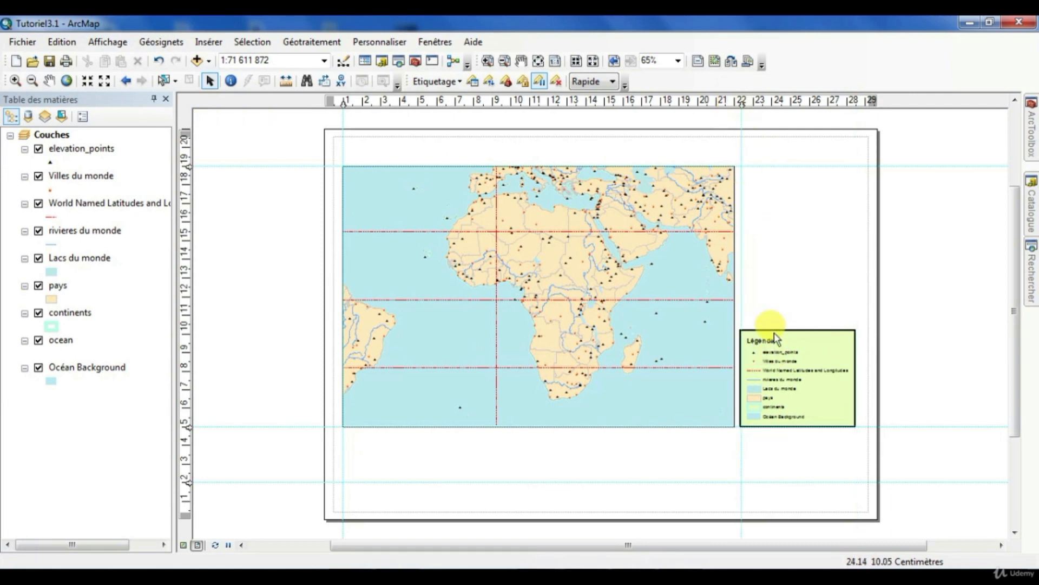
{"action": "left_click_drag", "start_coordinate": [789, 382], "coordinate": [790, 218]}
{"action": "left_click_drag", "start_coordinate": [854, 262], "coordinate": [868, 283]}
{"action": "left_click", "coordinate": [837, 366]}
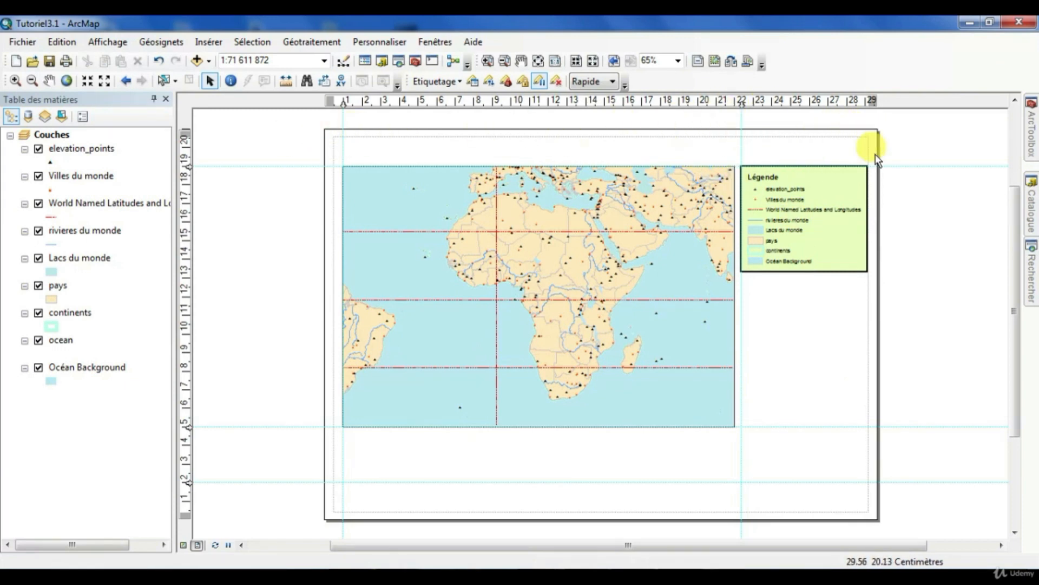
- Turn on snapping to the page margins for the layout elements
{"action": "right_click", "coordinate": [512, 501]}
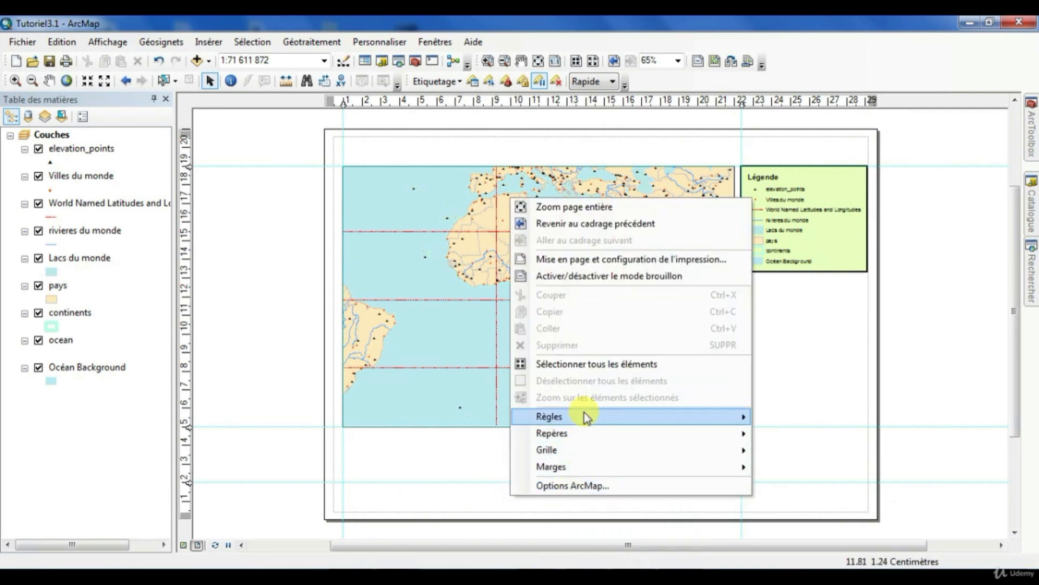
{"action": "mouse_move", "coordinate": [547, 467]}
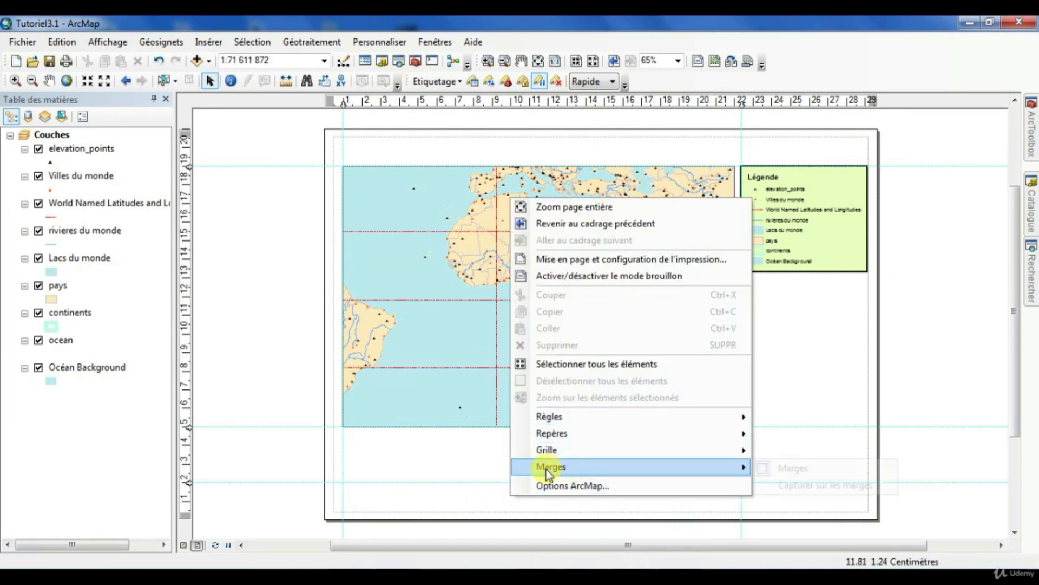
{"action": "left_click", "coordinate": [814, 485]}
- Display the layout grid on the page and turn on snapping to it
{"action": "right_click", "coordinate": [794, 348]}
{"action": "mouse_move", "coordinate": [850, 301]}
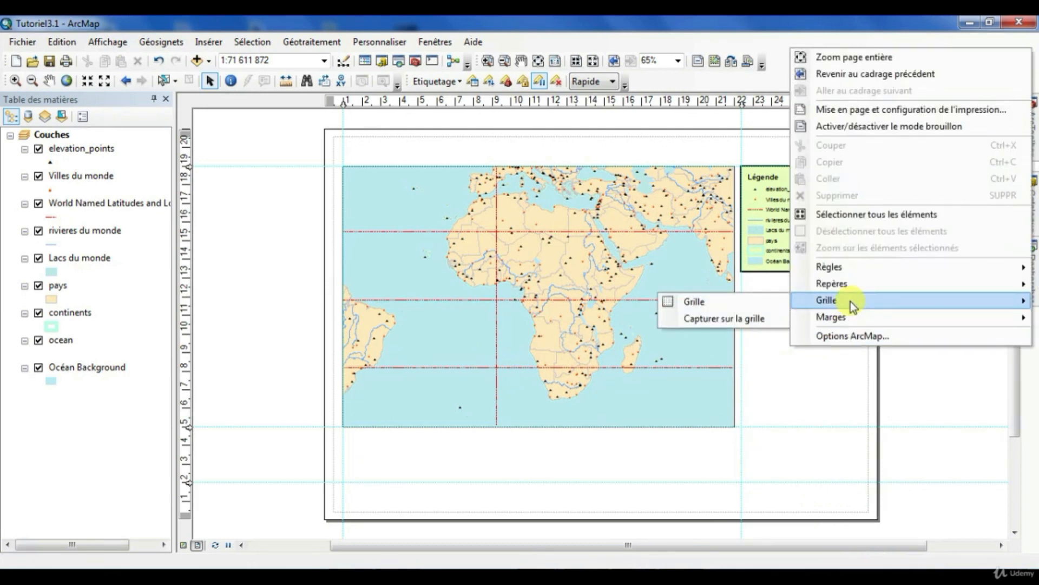
{"action": "left_click", "coordinate": [696, 301]}
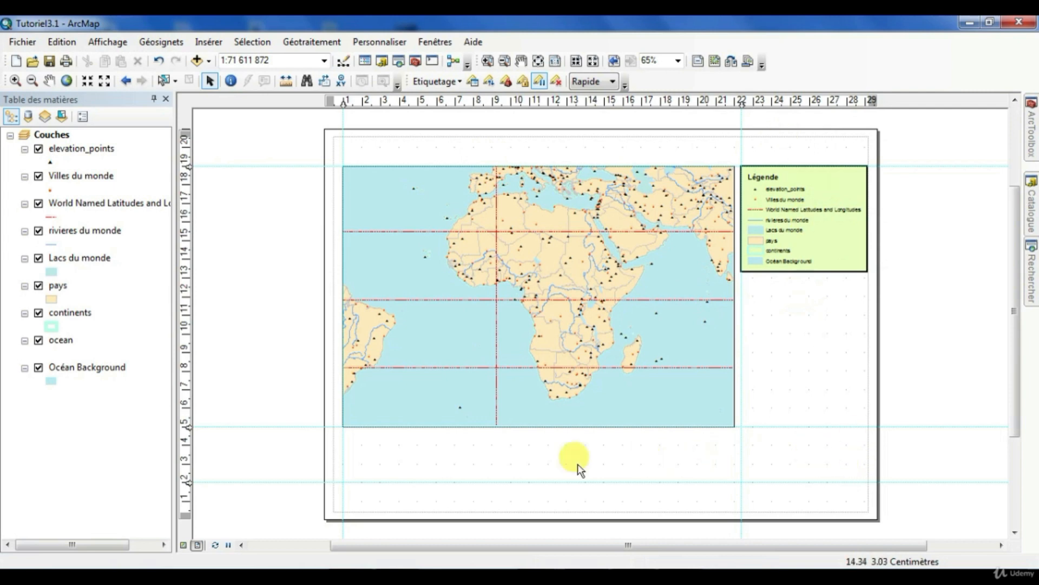
{"action": "right_click", "coordinate": [780, 462]}
{"action": "mouse_move", "coordinate": [838, 402]}
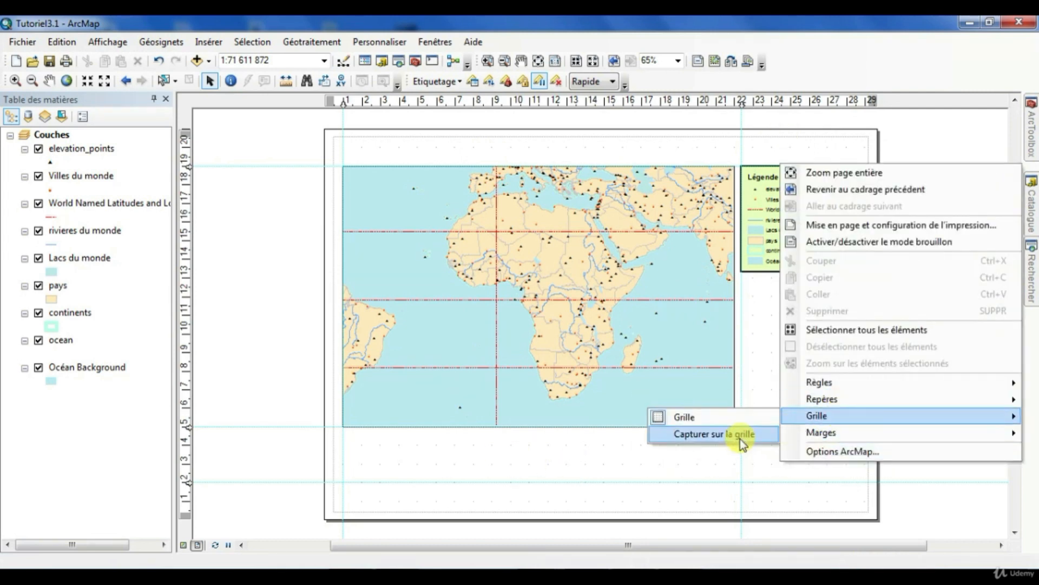
{"action": "left_click", "coordinate": [740, 434]}
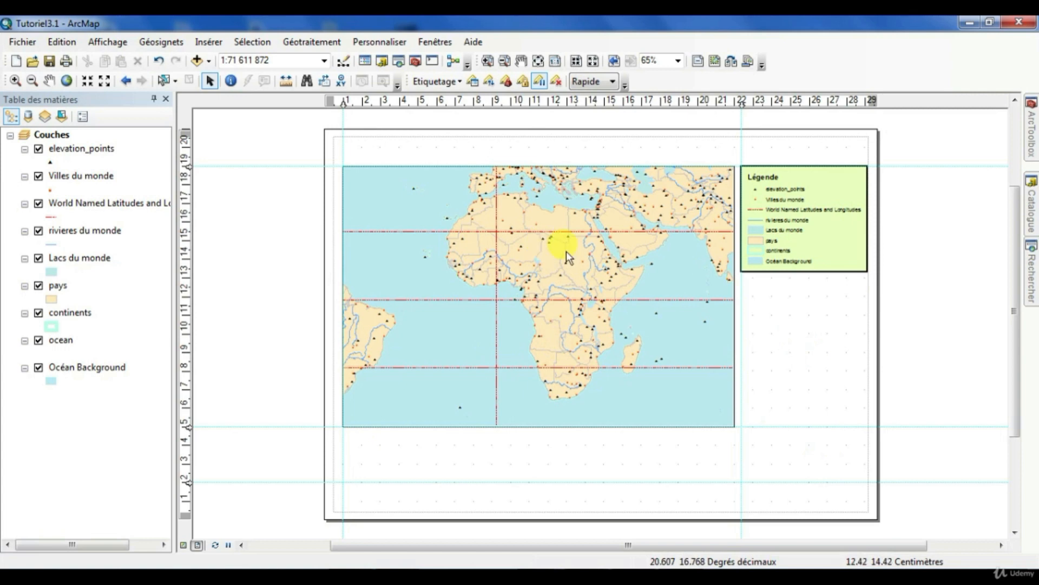
- Move the legend down so its bottom edge lines up with the data frame's bottom guide
{"action": "left_click", "coordinate": [819, 247]}
{"action": "left_click_drag", "start_coordinate": [819, 247], "coordinate": [819, 394]}
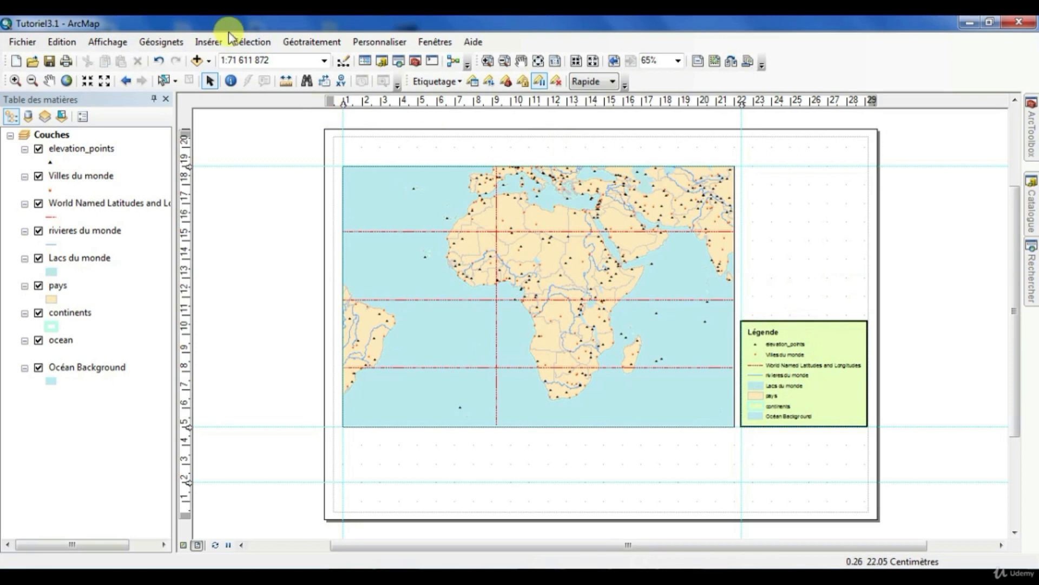
- Insert the text "Carte de l'Afrique" and place it above the legend where the vertical and upper guides meet
{"action": "left_click", "coordinate": [202, 43]}
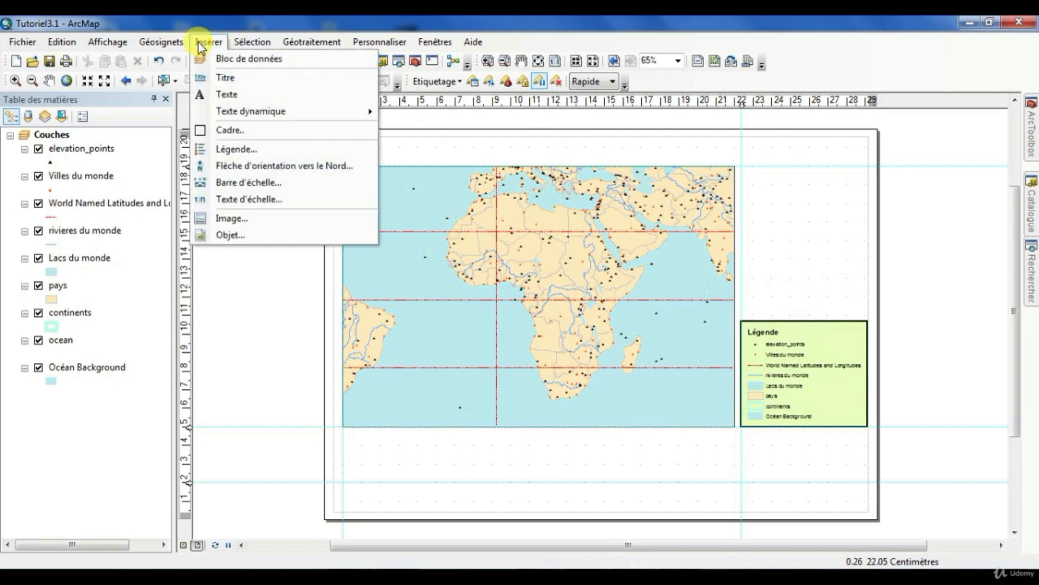
{"action": "left_click", "coordinate": [231, 96]}
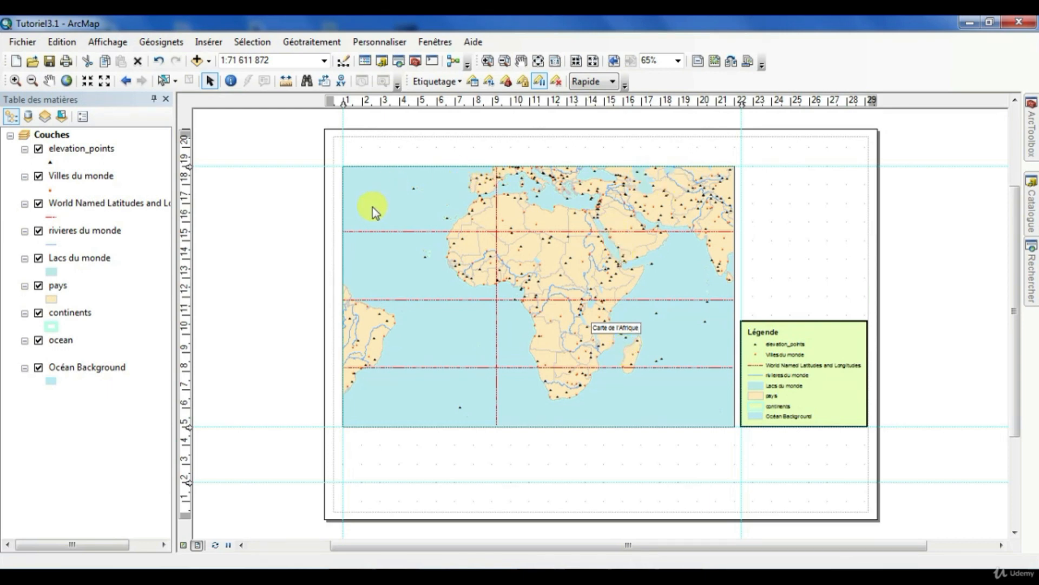
{"action": "left_click", "coordinate": [647, 449]}
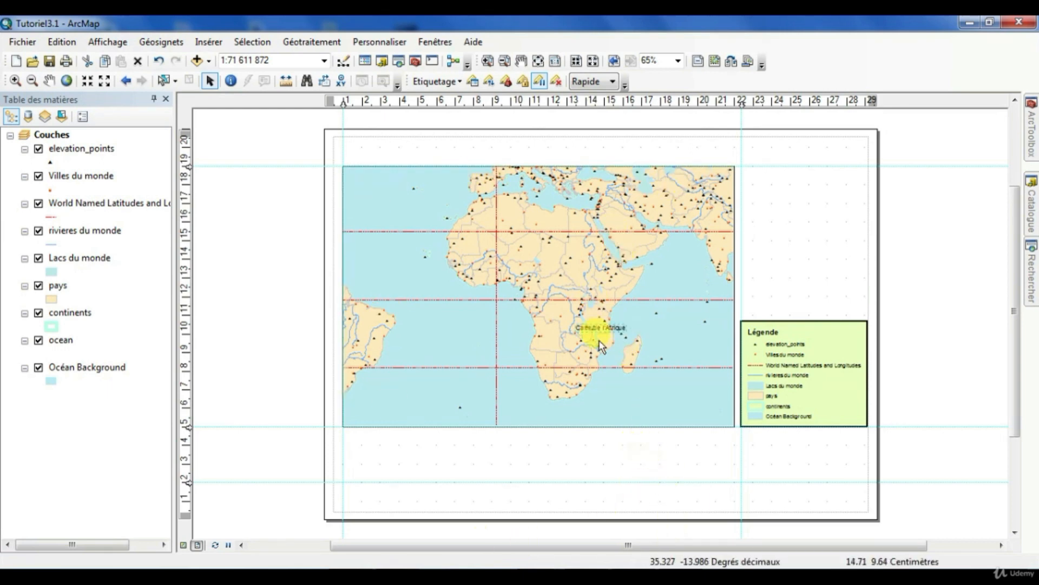
{"action": "left_click_drag", "start_coordinate": [600, 329], "coordinate": [766, 169]}
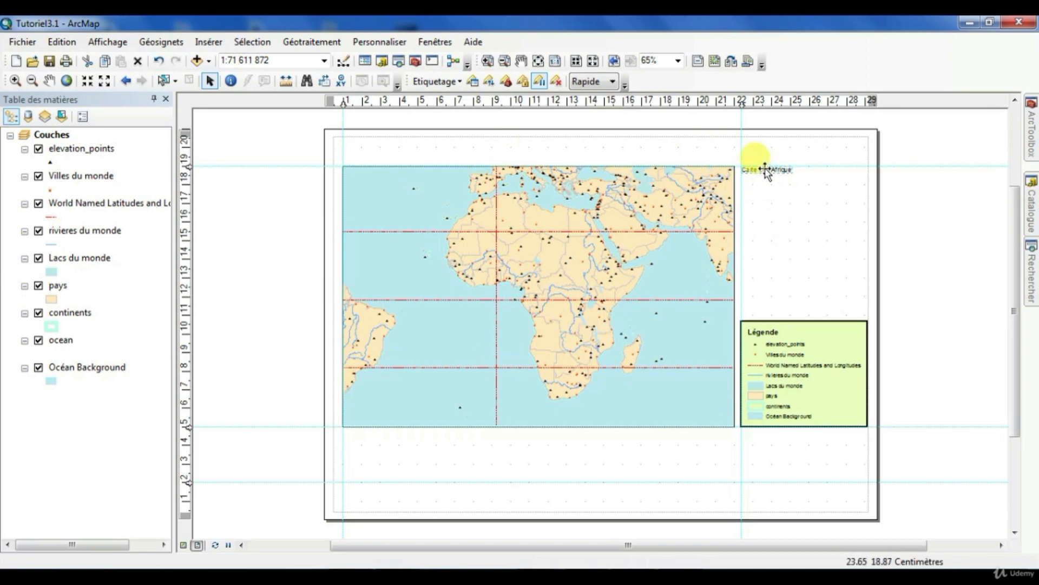
- Open the symbol selector for the "Carte de l'Afrique" text, keeping centred alignment, the black colour and the Arial font
{"action": "double_click", "coordinate": [765, 169]}
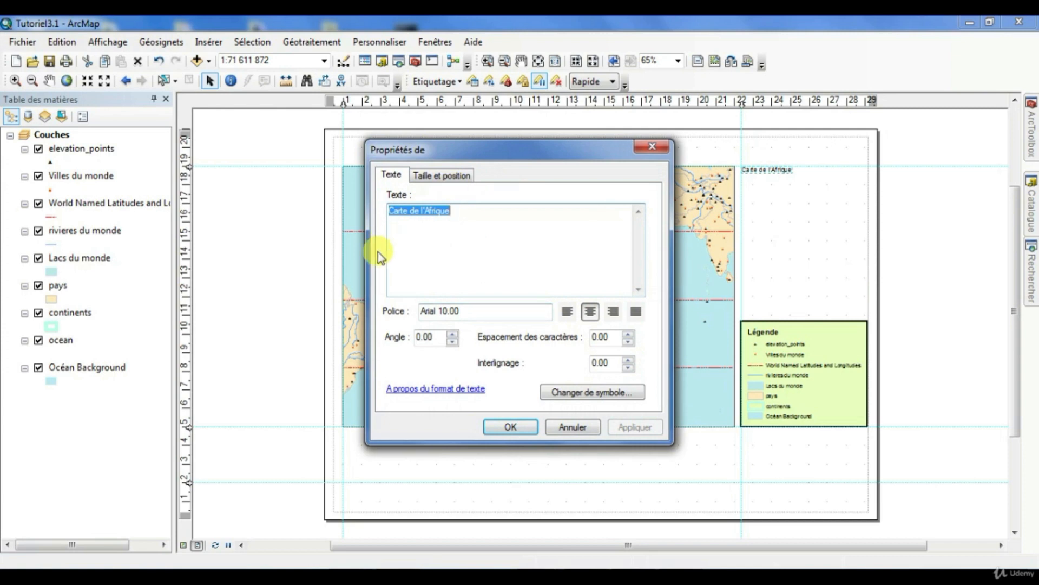
{"action": "left_click", "coordinate": [591, 310]}
{"action": "left_click", "coordinate": [592, 393]}
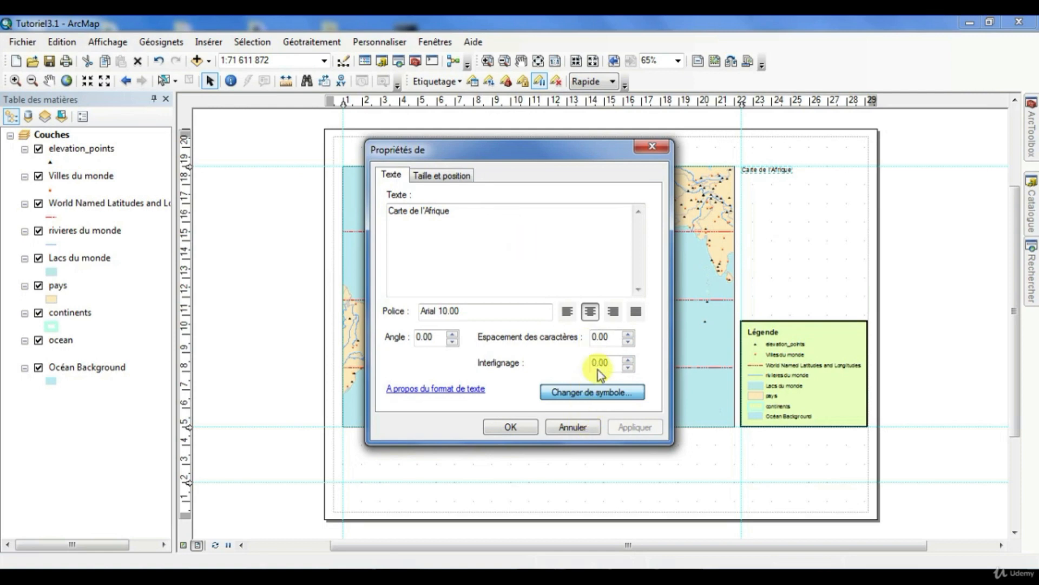
{"action": "left_click", "coordinate": [584, 393]}
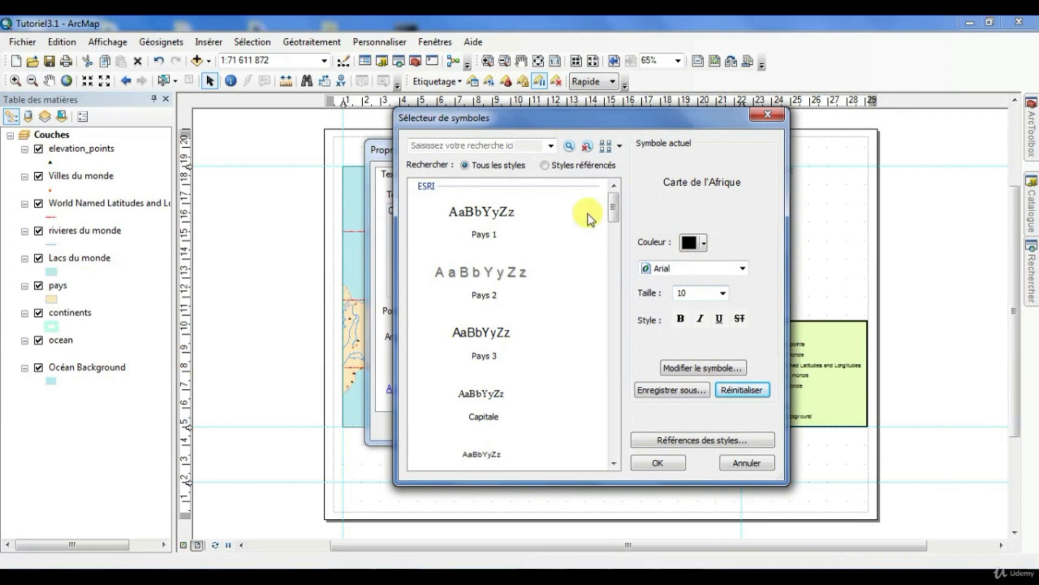
{"action": "left_click", "coordinate": [706, 241]}
{"action": "left_click", "coordinate": [742, 311]}
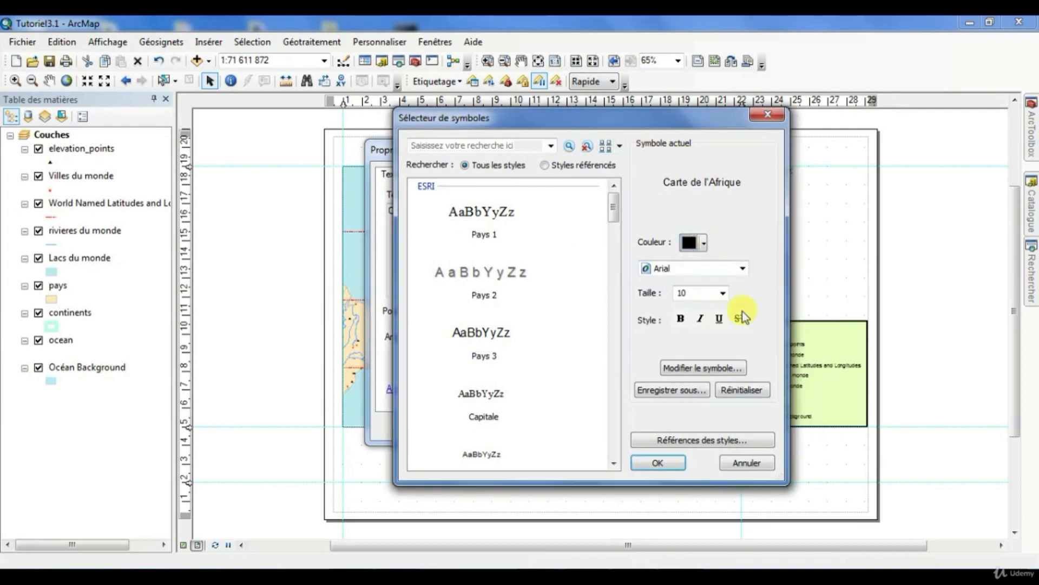
{"action": "left_click", "coordinate": [742, 266]}
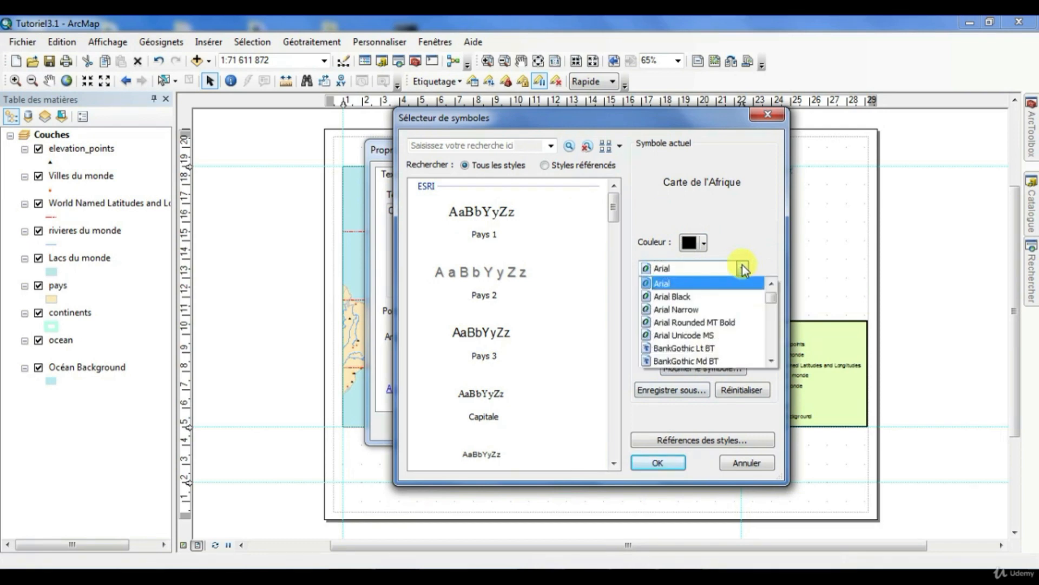
{"action": "left_click", "coordinate": [742, 265]}
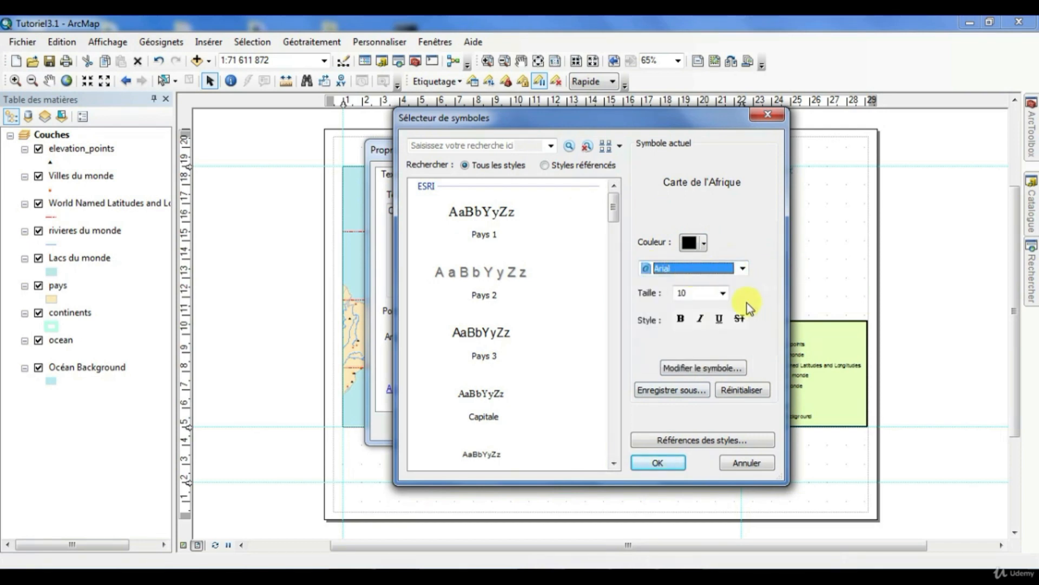
- Set the "Carte de l'Afrique" text to size 24 bold and align it with the vertical and upper guides above the legend
{"action": "left_click", "coordinate": [723, 294]}
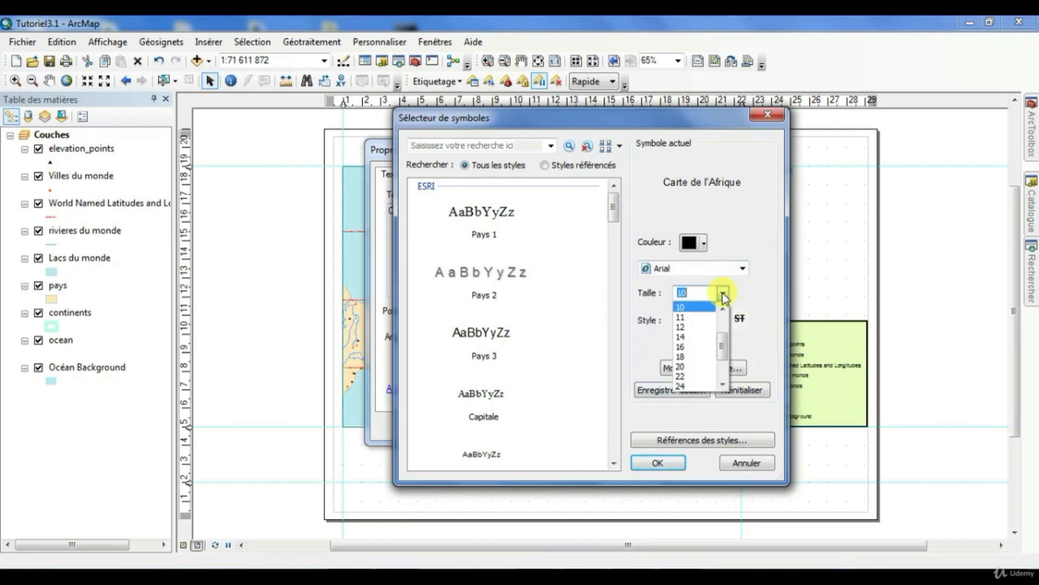
{"action": "left_click", "coordinate": [683, 387]}
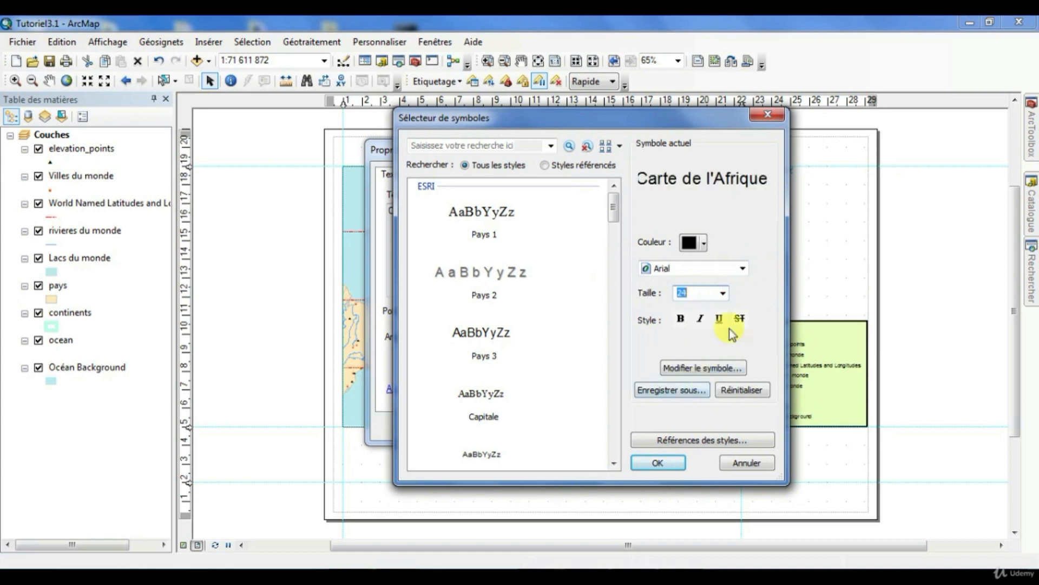
{"action": "left_click", "coordinate": [683, 320]}
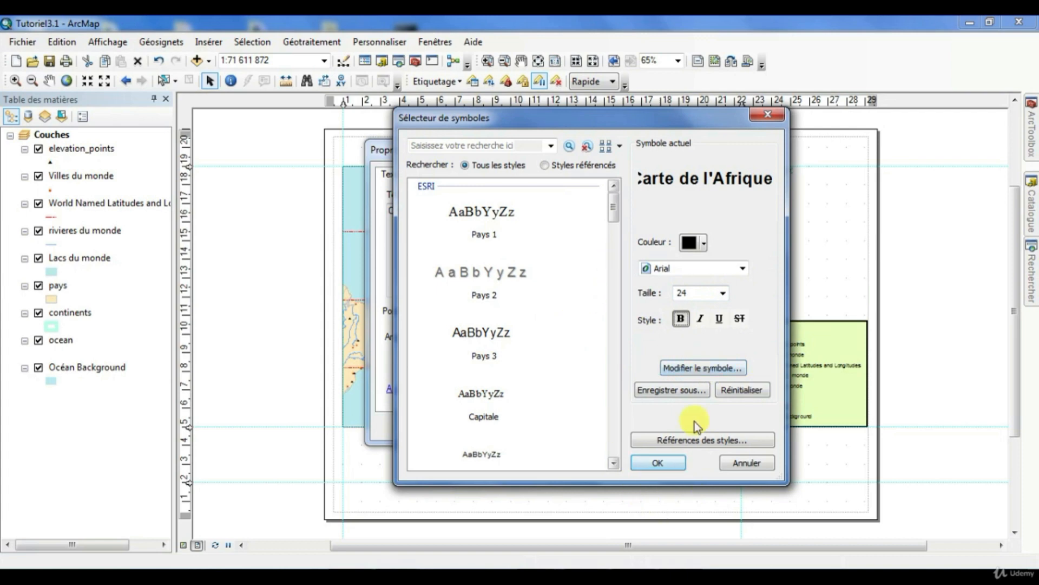
{"action": "left_click", "coordinate": [658, 464]}
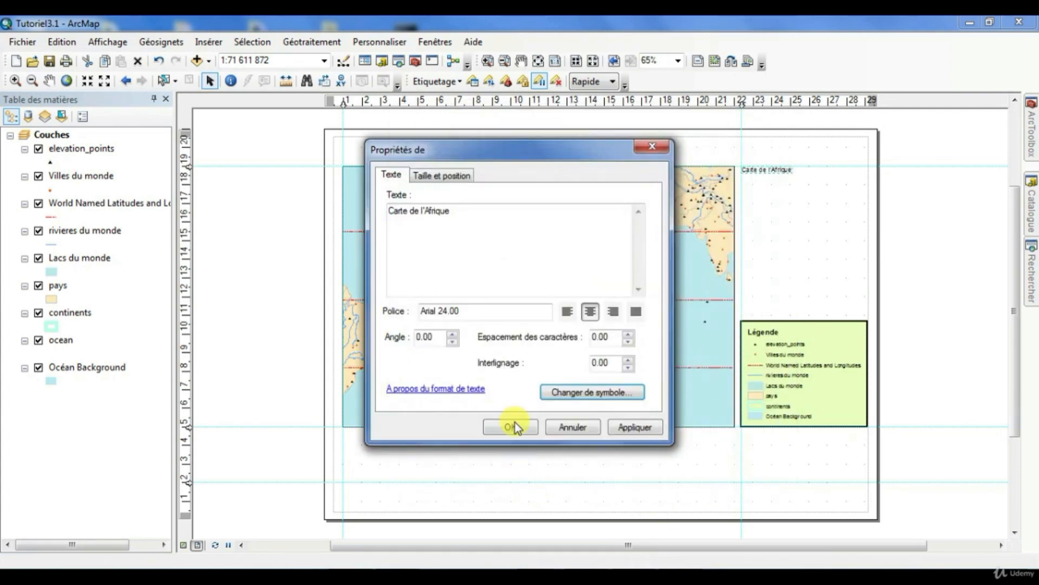
{"action": "left_click", "coordinate": [512, 428]}
{"action": "left_click_drag", "start_coordinate": [774, 180], "coordinate": [809, 178]}
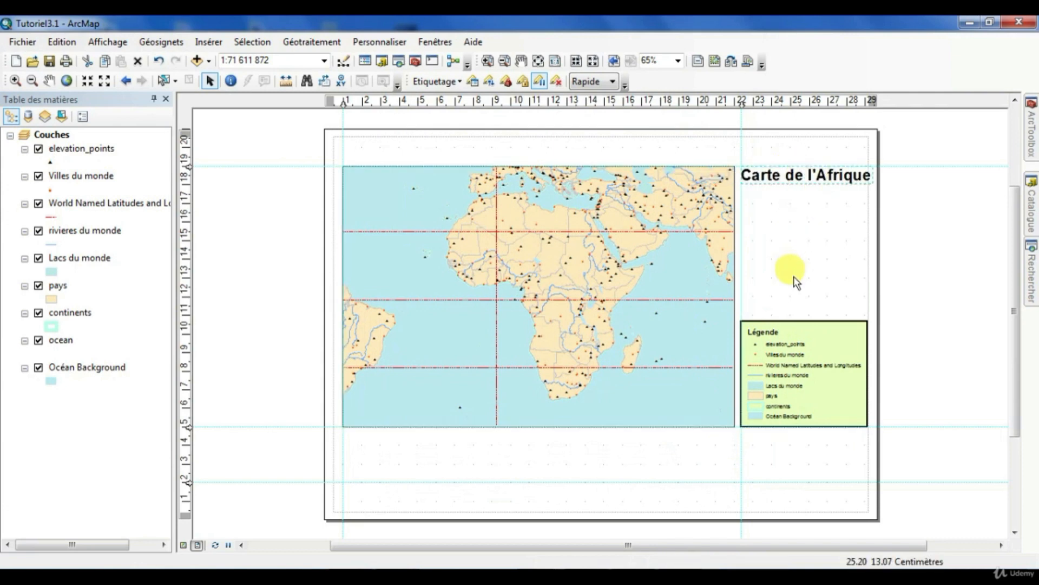
{"action": "left_click", "coordinate": [821, 241]}
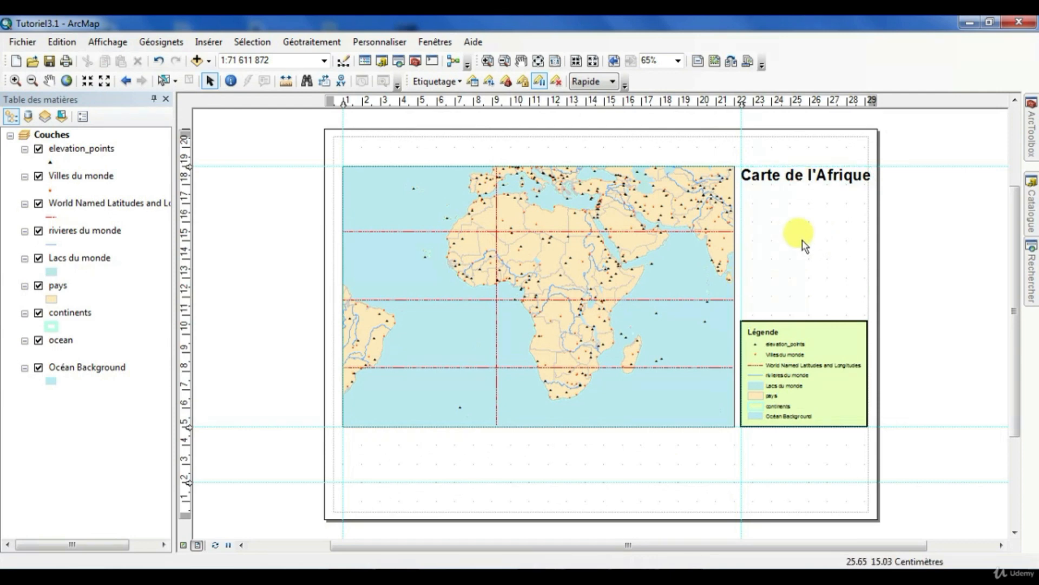
- Insert the Nord Esri 7 north arrow and place it below the "Carte de l'Afrique" title, above the legend
{"action": "left_click", "coordinate": [214, 42]}
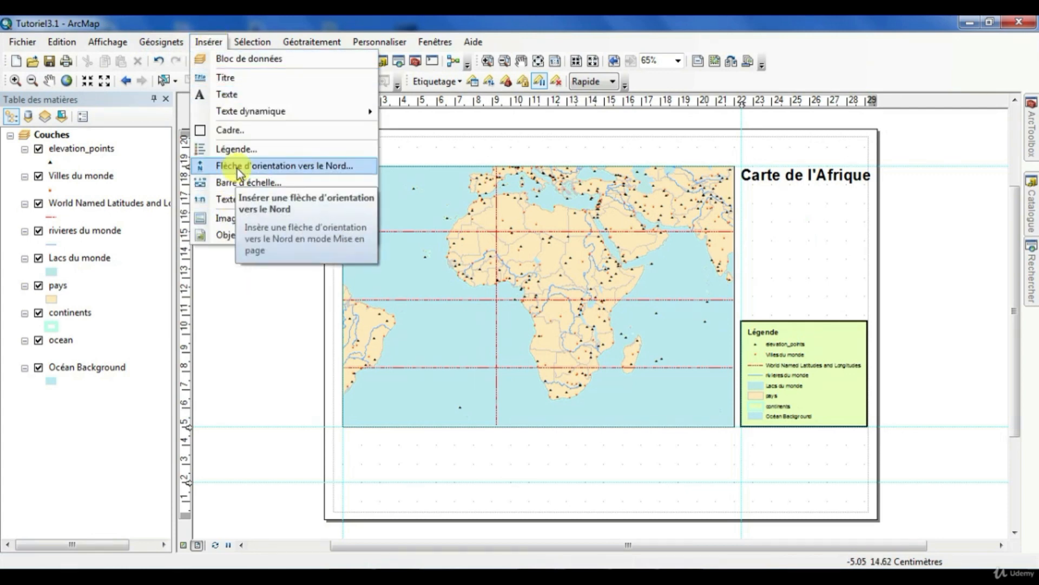
{"action": "left_click", "coordinate": [237, 168]}
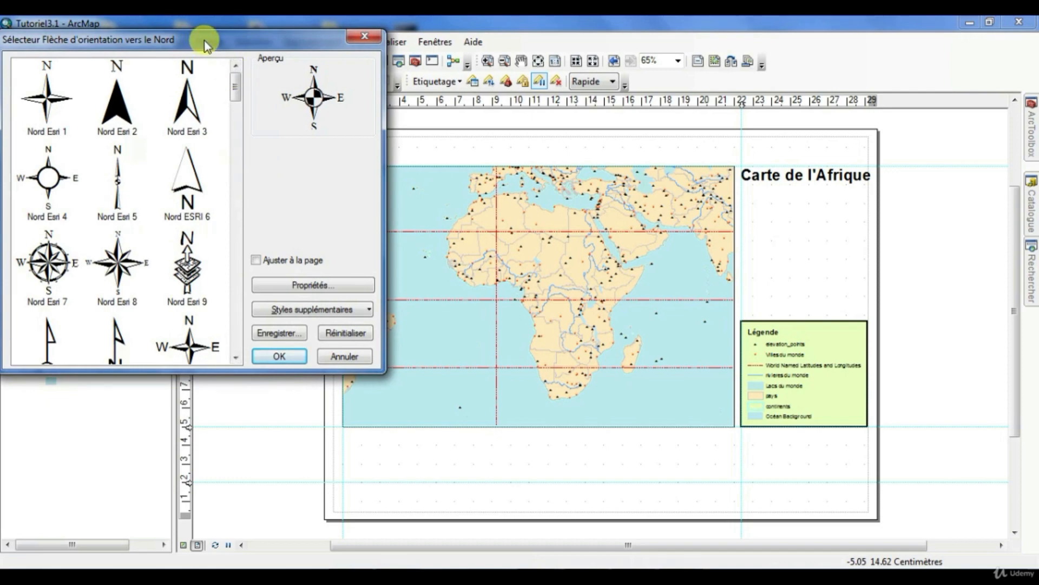
{"action": "left_click_drag", "start_coordinate": [204, 42], "coordinate": [372, 62]}
{"action": "mouse_move", "coordinate": [405, 111]}
{"action": "left_mouse_down"}
{"action": "mouse_move", "coordinate": [404, 260]}
{"action": "mouse_move", "coordinate": [389, 327]}
{"action": "mouse_move", "coordinate": [406, 106]}
{"action": "left_mouse_up"}
{"action": "left_click", "coordinate": [218, 292]}
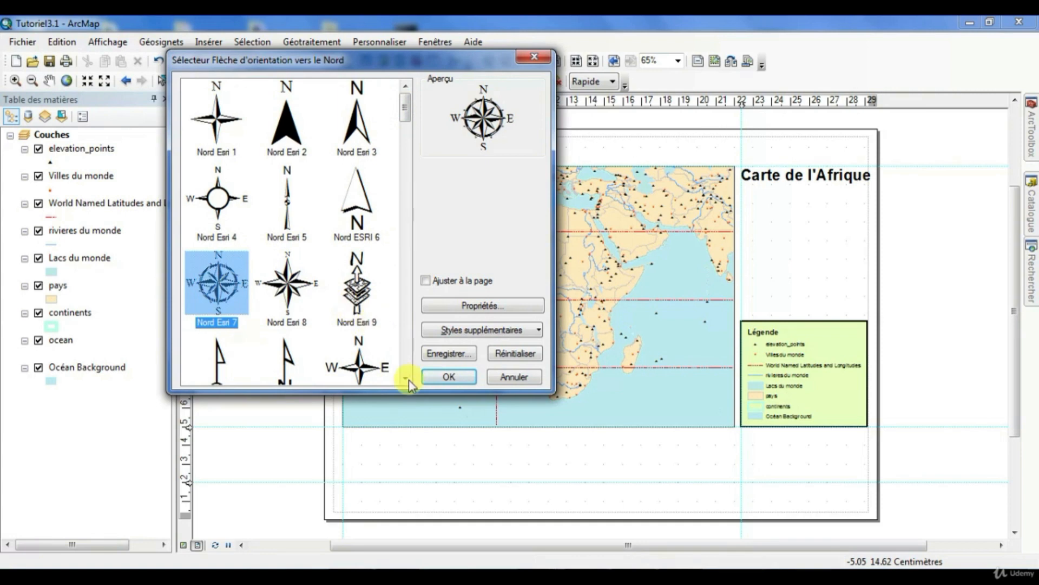
{"action": "left_click", "coordinate": [447, 379]}
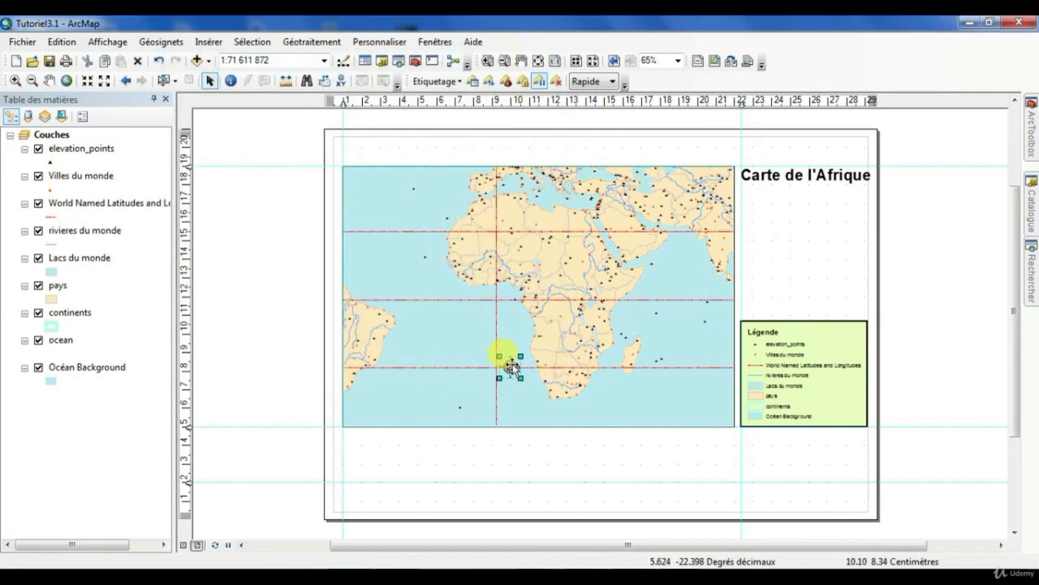
{"action": "left_click_drag", "start_coordinate": [509, 367], "coordinate": [802, 216]}
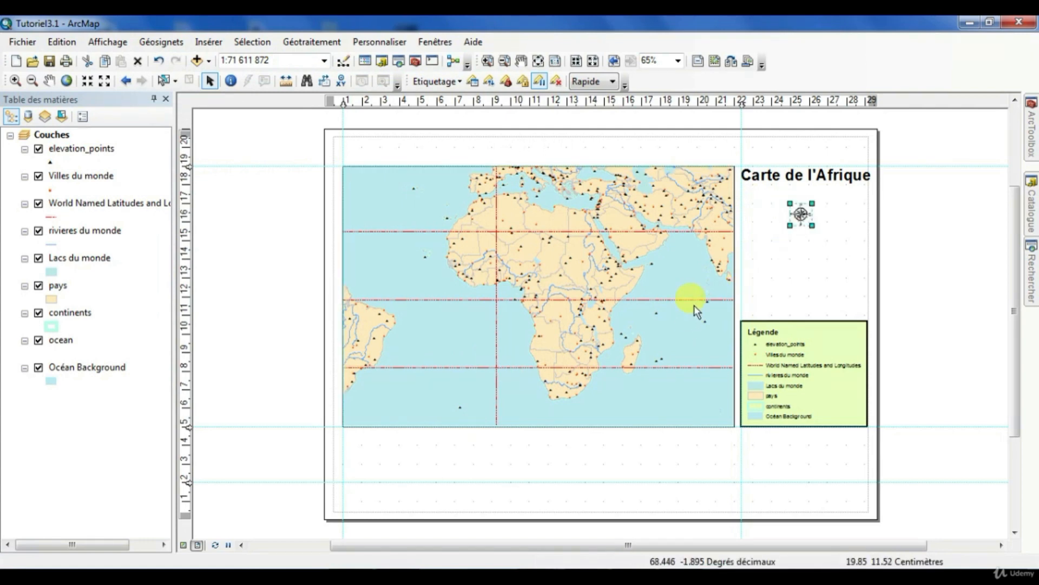
- Enlarge the north arrow to about 3 cm high and centre it below the "Carte de l'Afrique" title
{"action": "left_click_drag", "start_coordinate": [812, 226], "coordinate": [827, 240]}
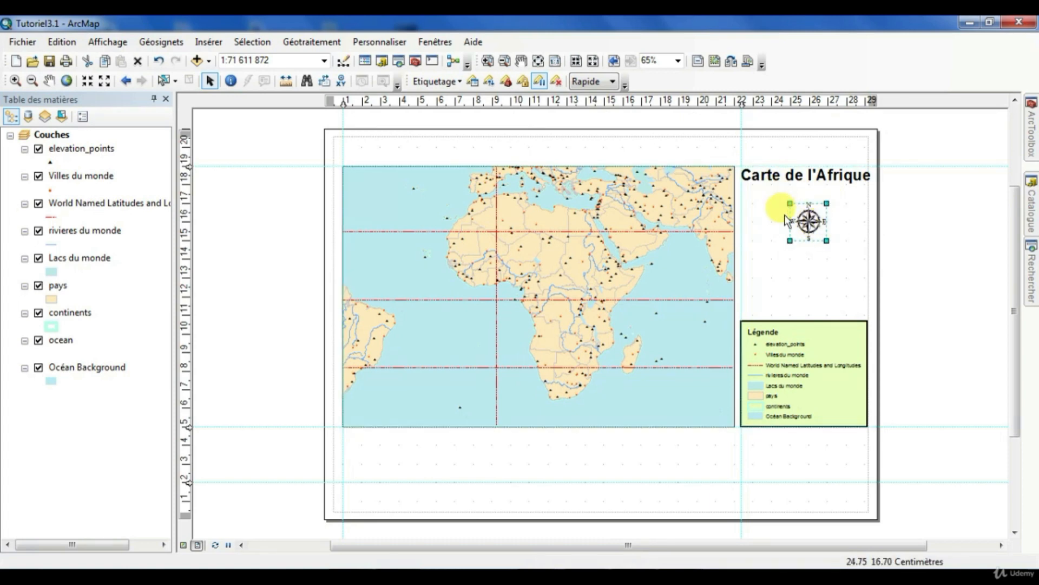
{"action": "left_click_drag", "start_coordinate": [805, 220], "coordinate": [805, 243]}
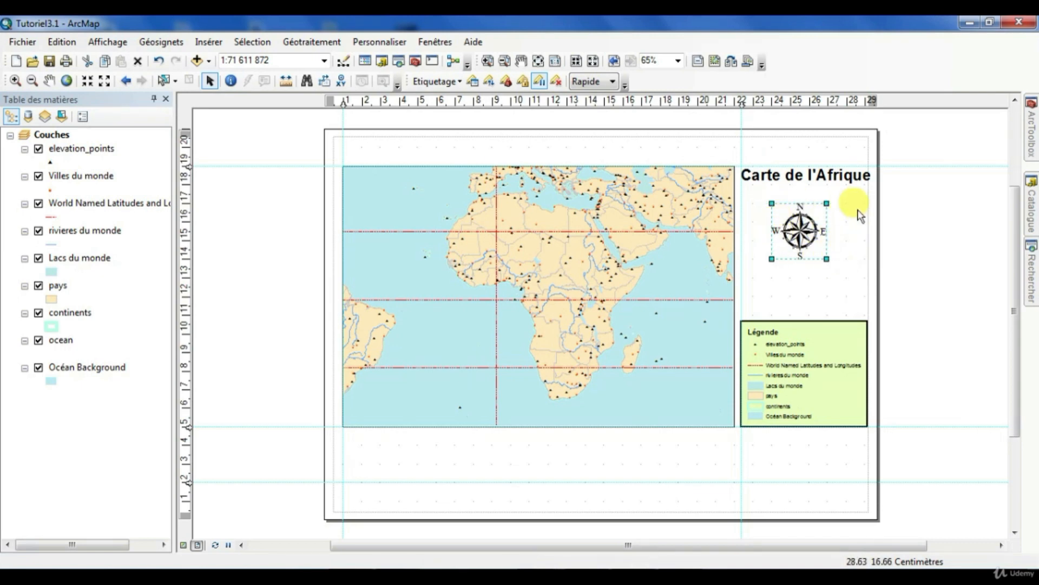
{"action": "left_click", "coordinate": [852, 288]}
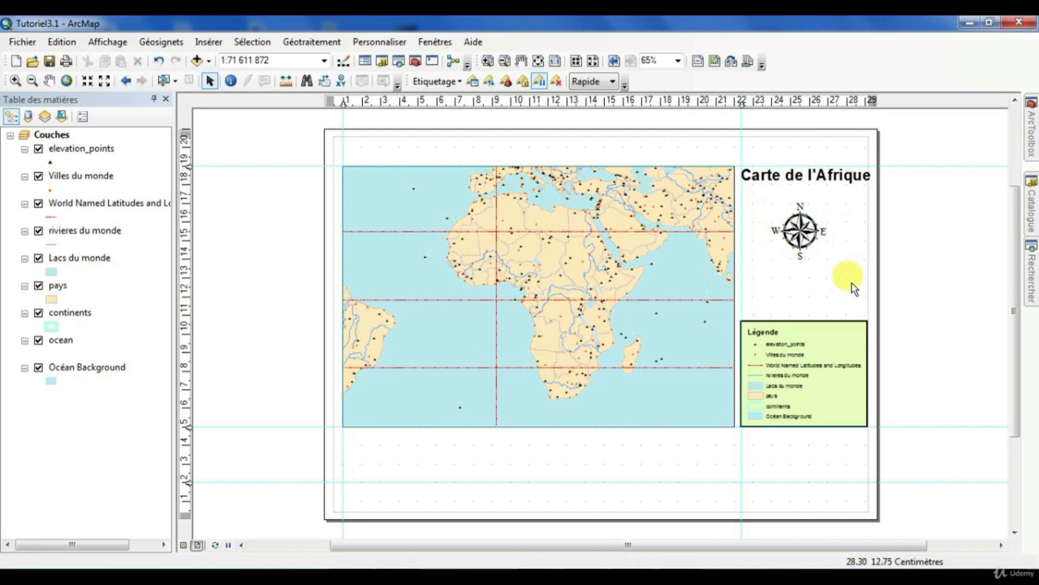
- Review the north arrow's properties, including the available arrow styles, its frame settings and its size and position
{"action": "left_click", "coordinate": [789, 227]}
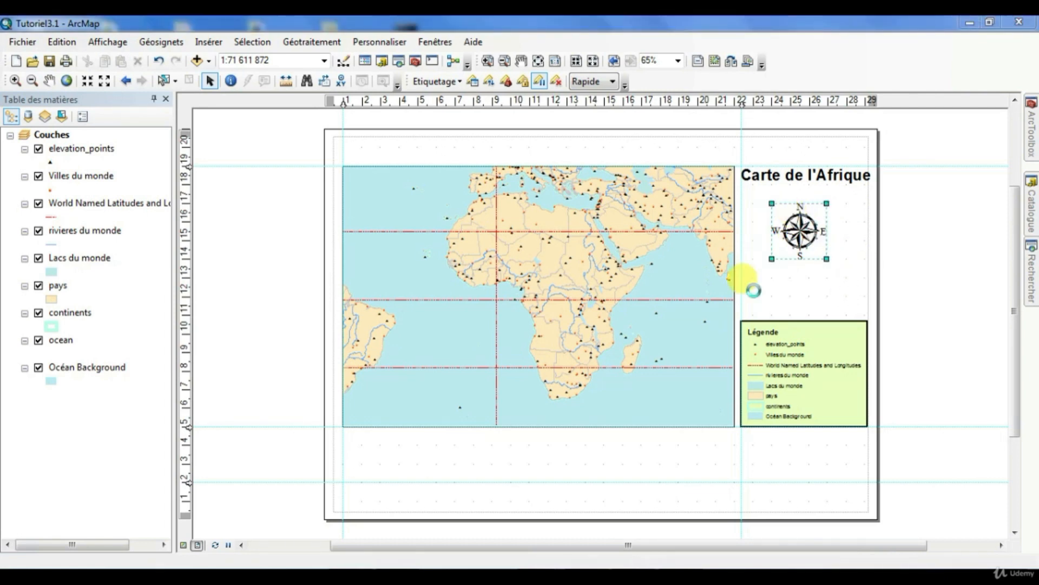
{"action": "double_click", "coordinate": [823, 238]}
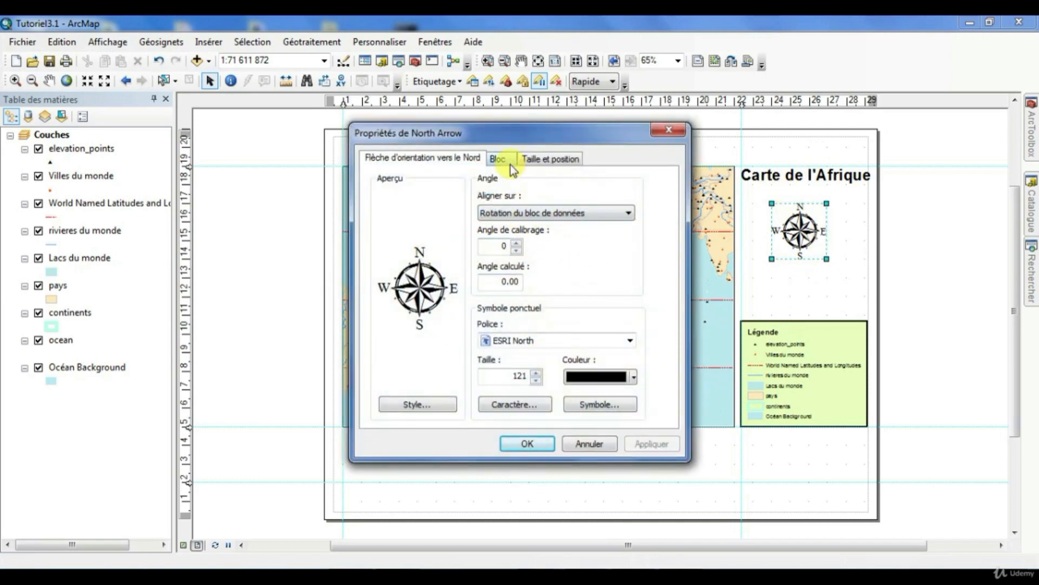
{"action": "left_click", "coordinate": [413, 407]}
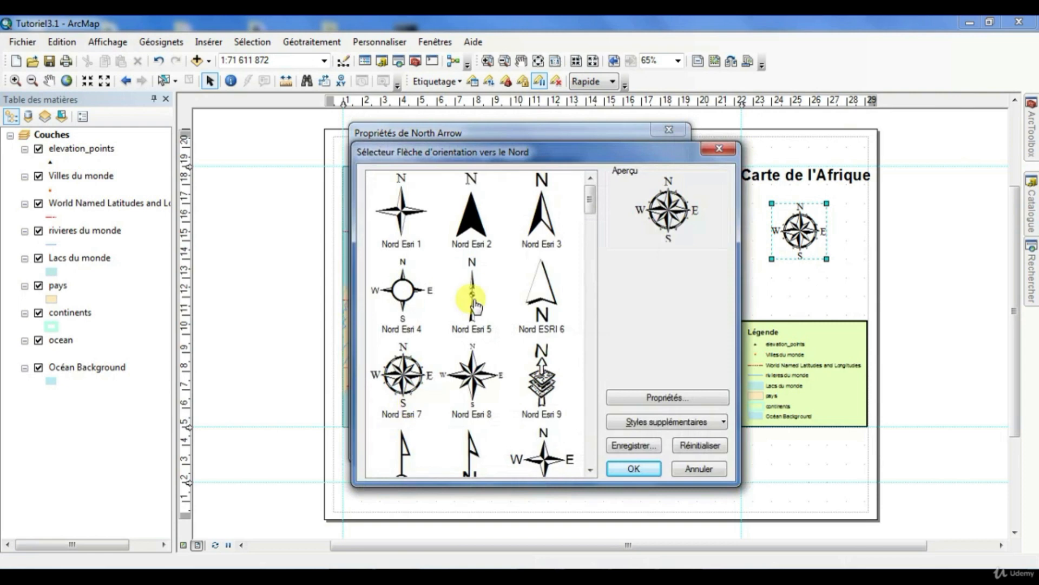
{"action": "left_click", "coordinate": [699, 469]}
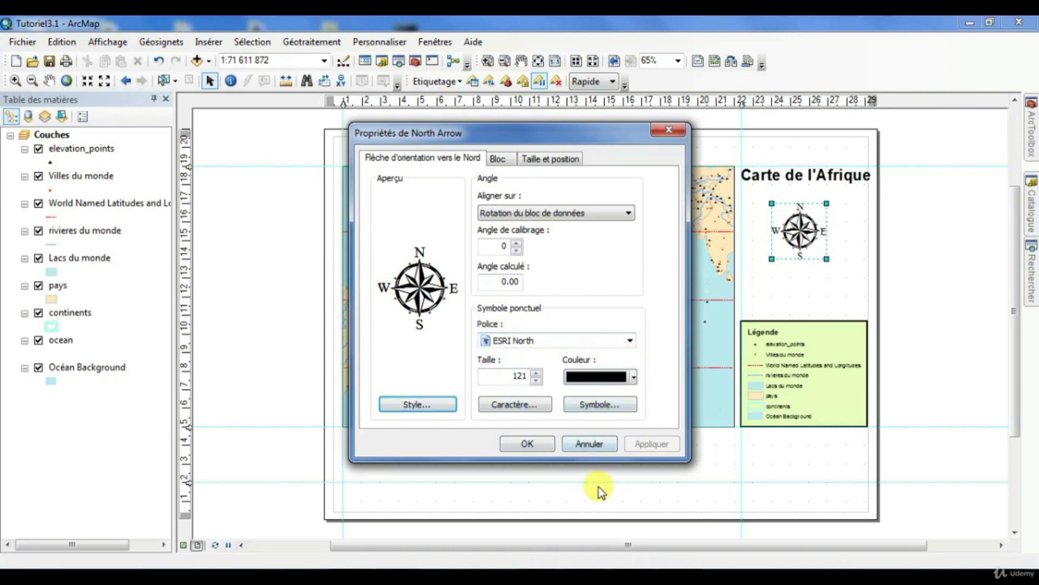
{"action": "left_click", "coordinate": [500, 159]}
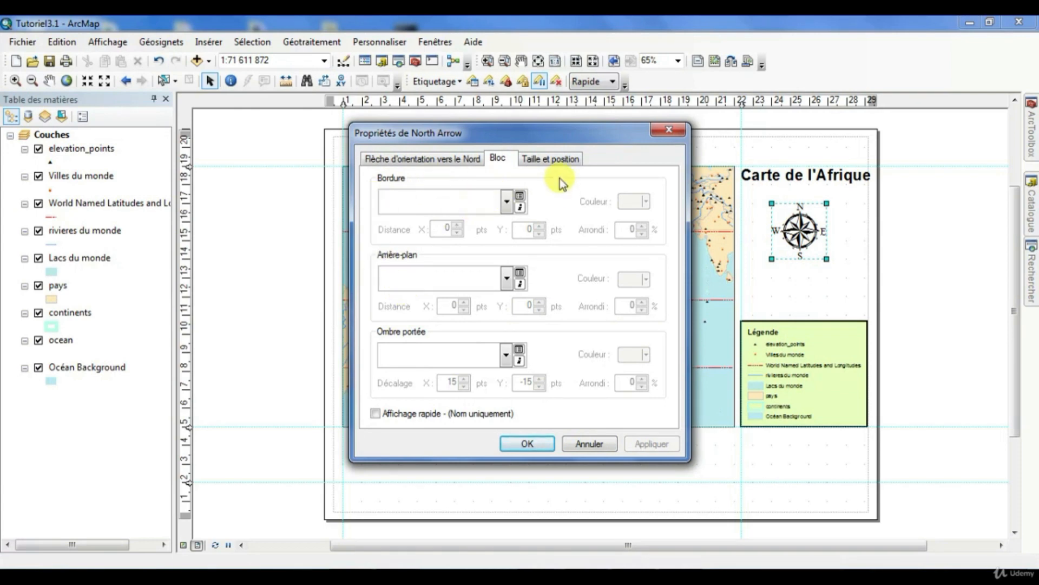
{"action": "left_click", "coordinate": [551, 158]}
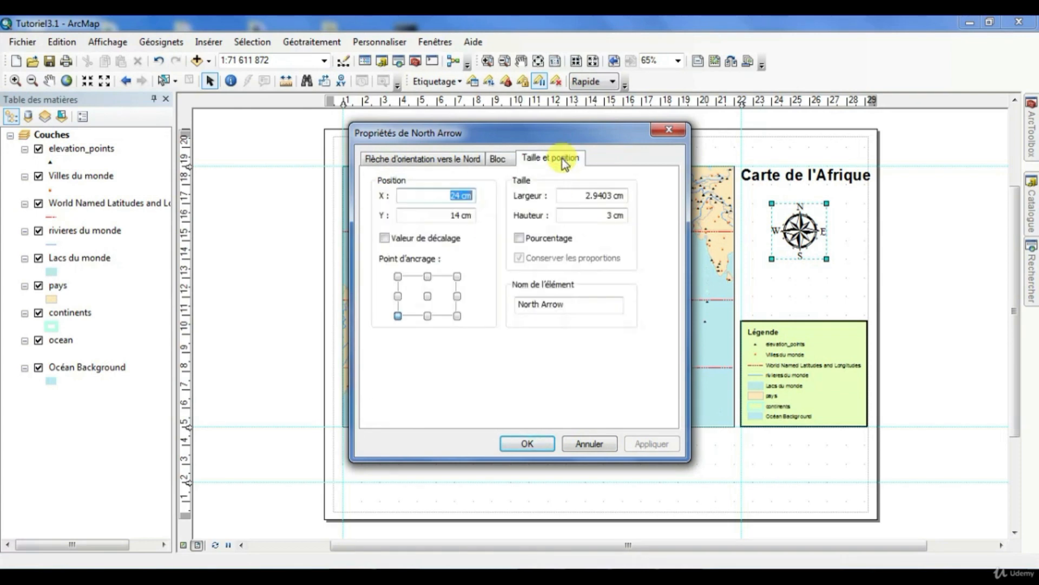
{"action": "left_click", "coordinate": [528, 444]}
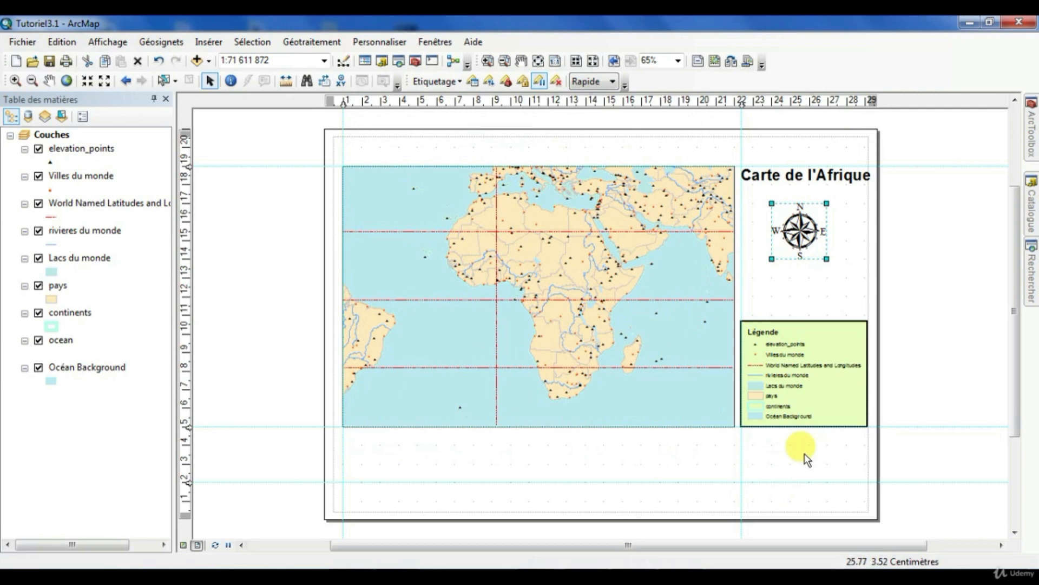
- Insert the Barre d'échelle alternée 1 scale bar and place it below the map where the left vertical and lowest horizontal guides meet
{"action": "left_click", "coordinate": [206, 42]}
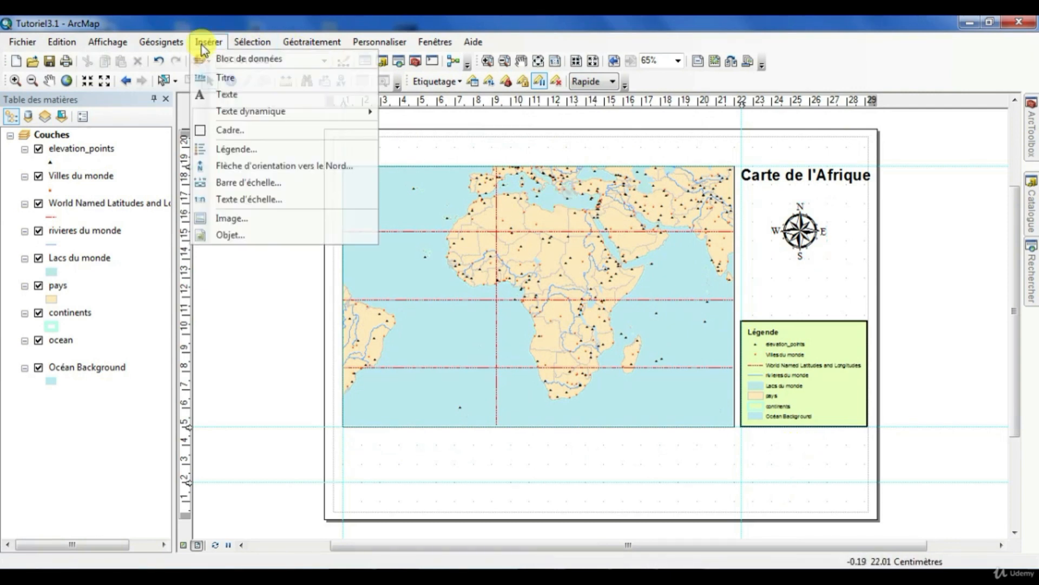
{"action": "left_click", "coordinate": [248, 184]}
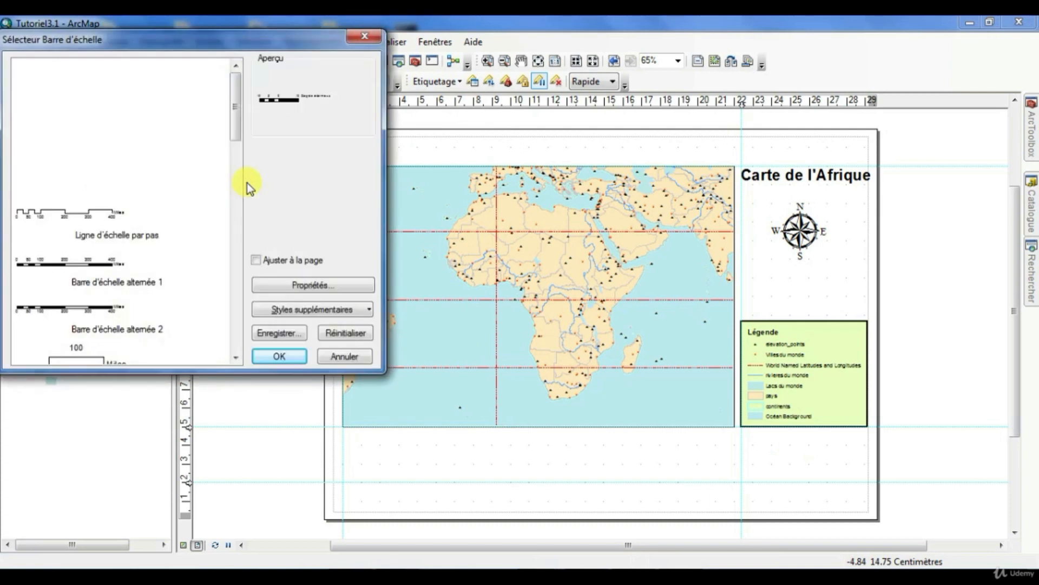
{"action": "left_click_drag", "start_coordinate": [216, 46], "coordinate": [354, 64]}
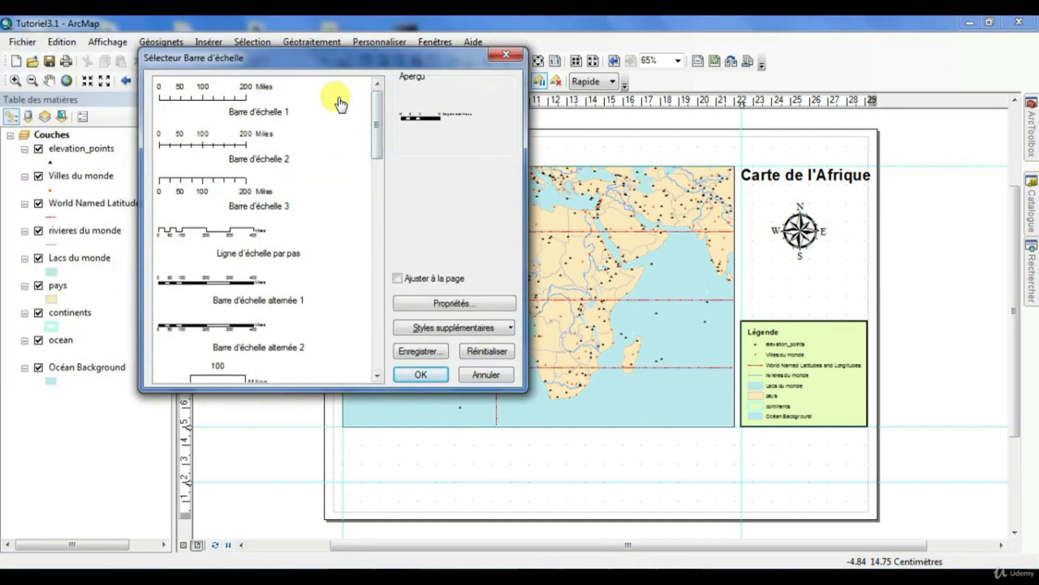
{"action": "mouse_move", "coordinate": [379, 102]}
{"action": "left_mouse_down"}
{"action": "mouse_move", "coordinate": [378, 346]}
{"action": "mouse_move", "coordinate": [382, 98]}
{"action": "left_mouse_up"}
{"action": "left_click", "coordinate": [200, 293]}
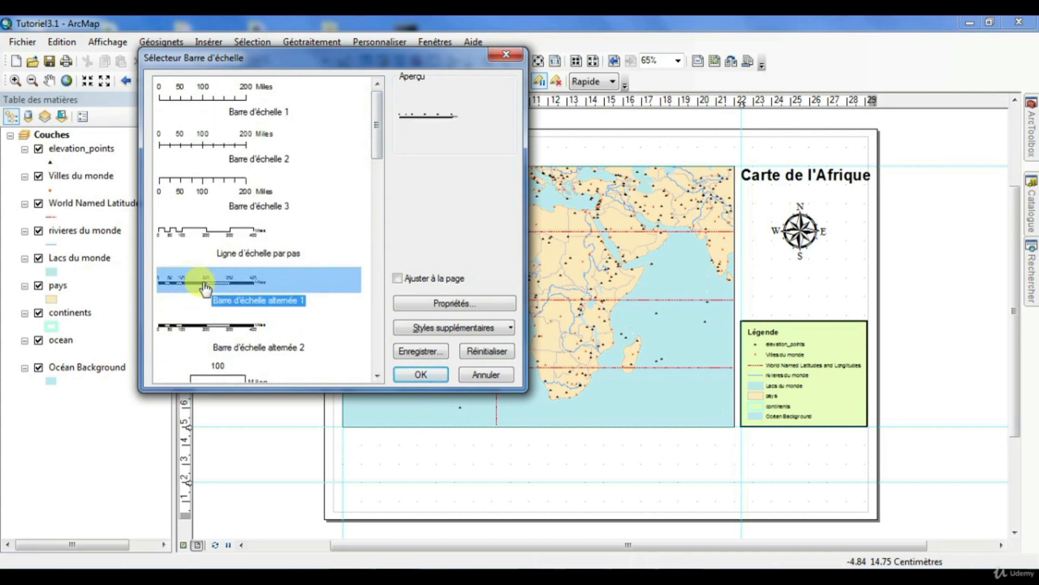
{"action": "left_click", "coordinate": [420, 374]}
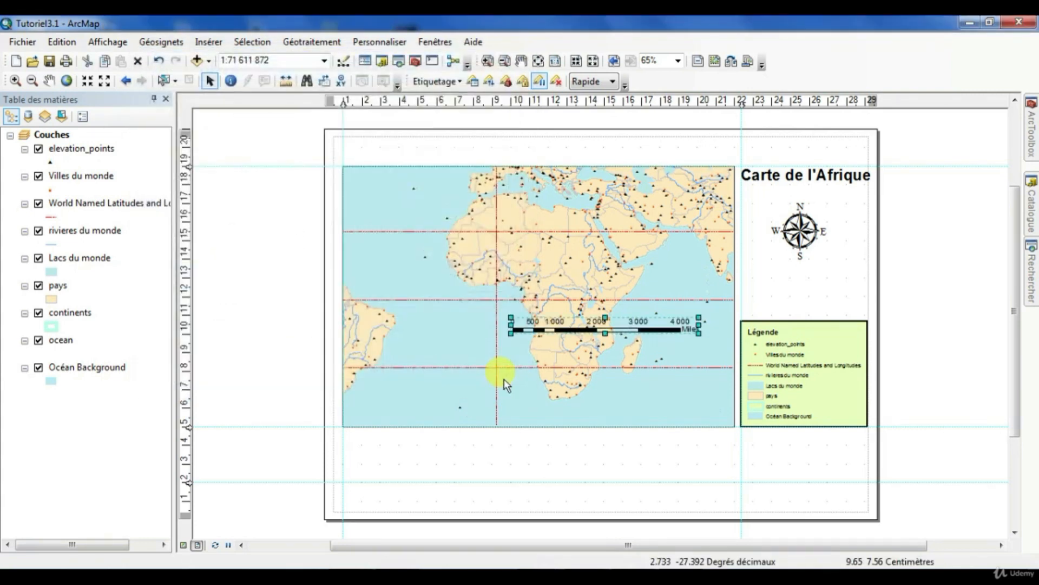
{"action": "left_click_drag", "start_coordinate": [621, 330], "coordinate": [460, 478]}
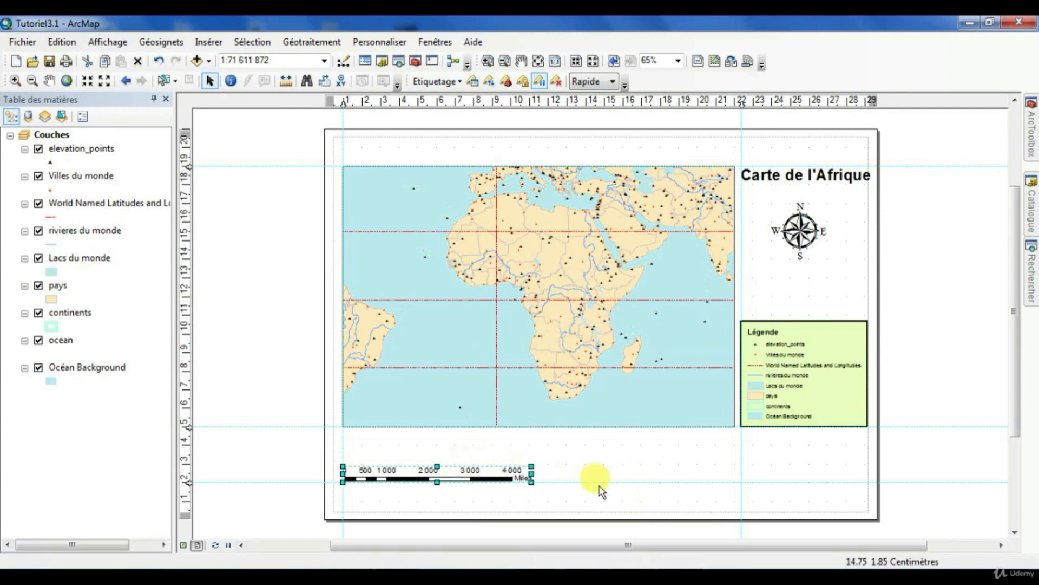
- Set the scale bar's division units to Kilomètres in its properties and apply the change
{"action": "right_click", "coordinate": [504, 478]}
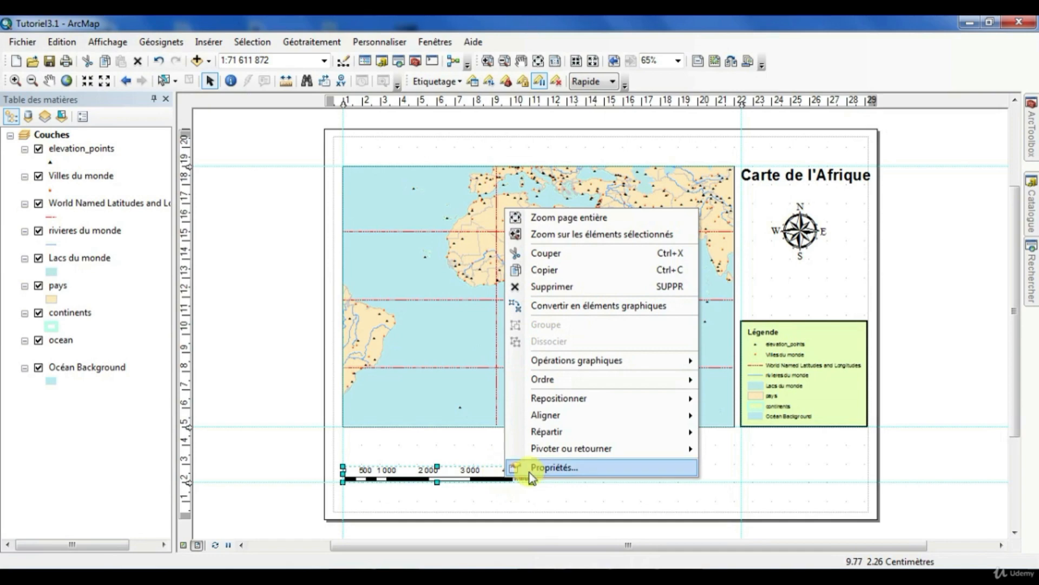
{"action": "left_click", "coordinate": [548, 467]}
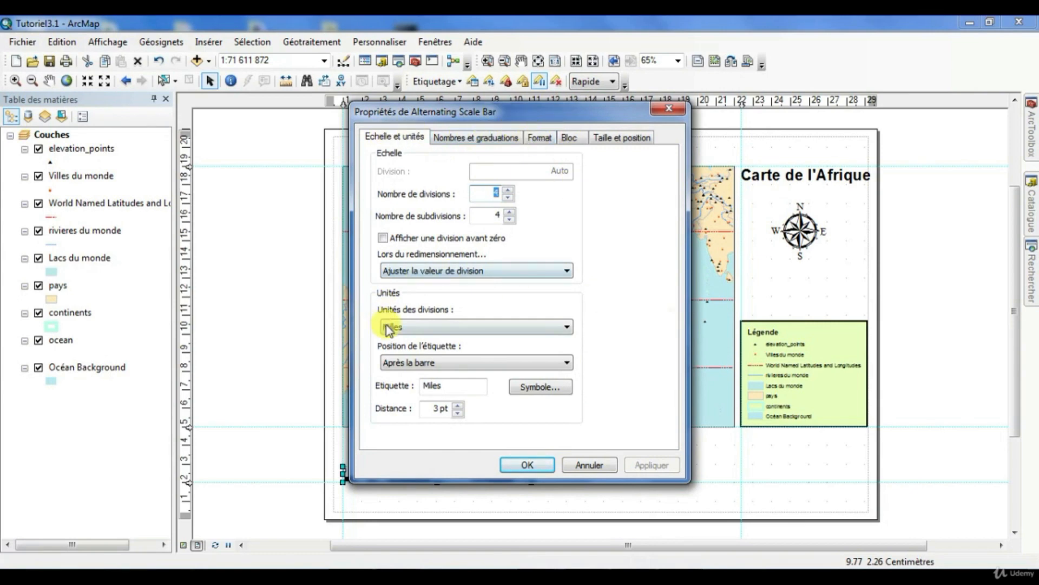
{"action": "left_click", "coordinate": [427, 325]}
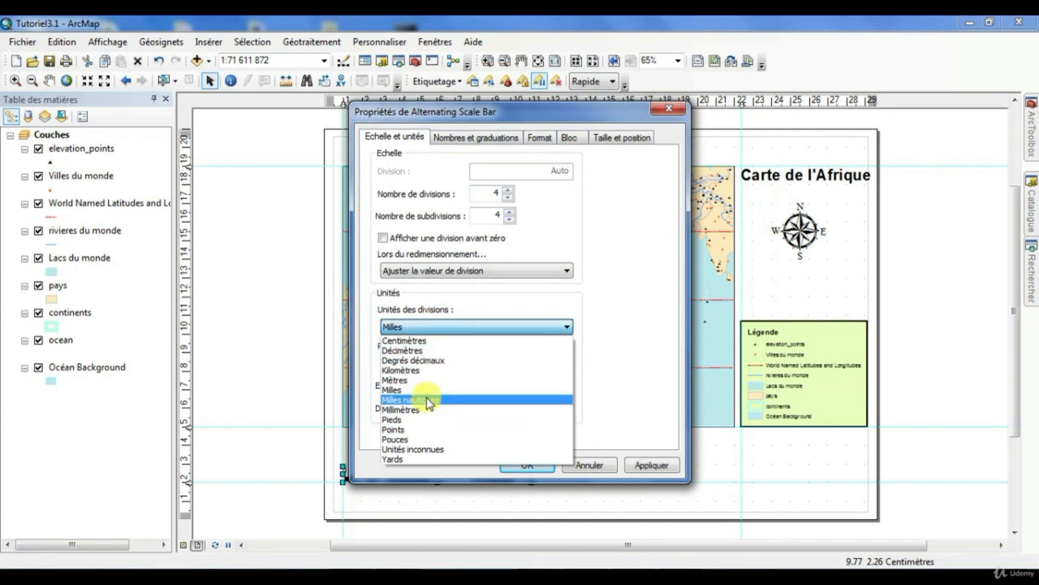
{"action": "left_click", "coordinate": [427, 373]}
{"action": "left_click_drag", "start_coordinate": [573, 105], "coordinate": [742, 52]}
{"action": "left_click", "coordinate": [887, 407]}
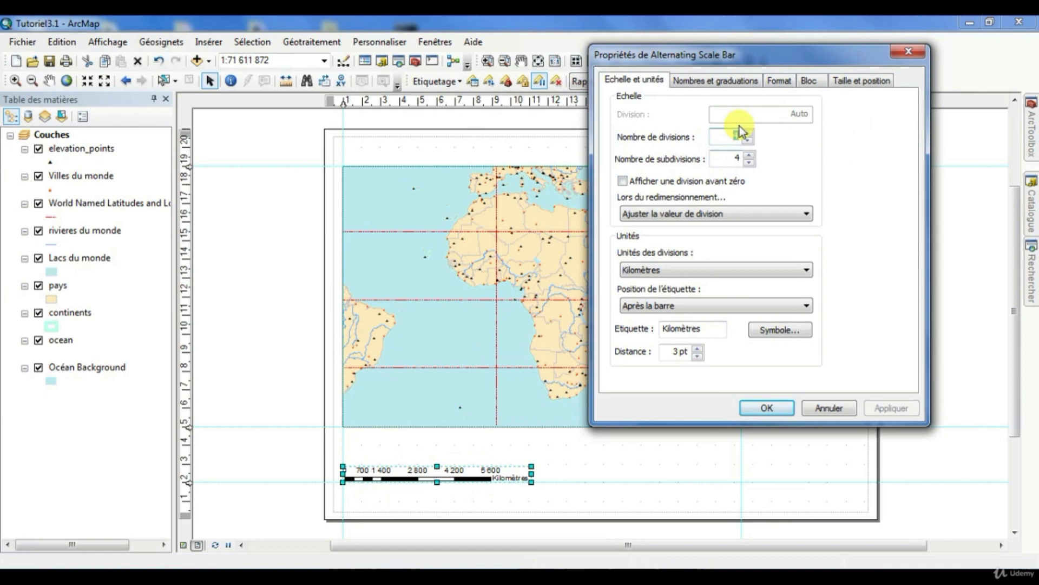
- Set the scale bar to 2 subdivisions and 2 divisions, then close its properties and deselect it
{"action": "left_click_drag", "start_coordinate": [716, 155], "coordinate": [838, 159]}
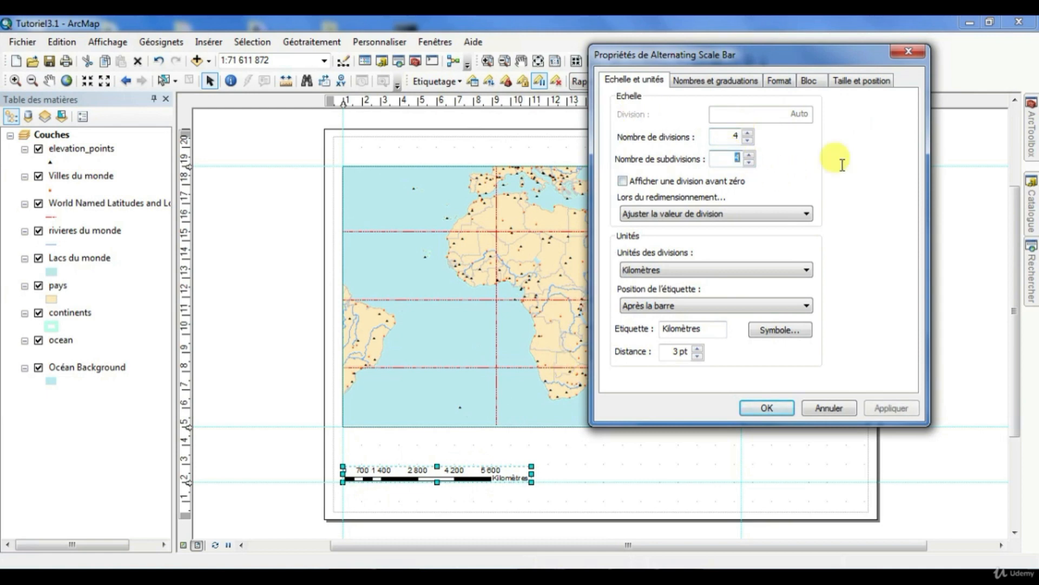
{"action": "type", "text": "2"}
{"action": "left_click", "coordinate": [885, 409]}
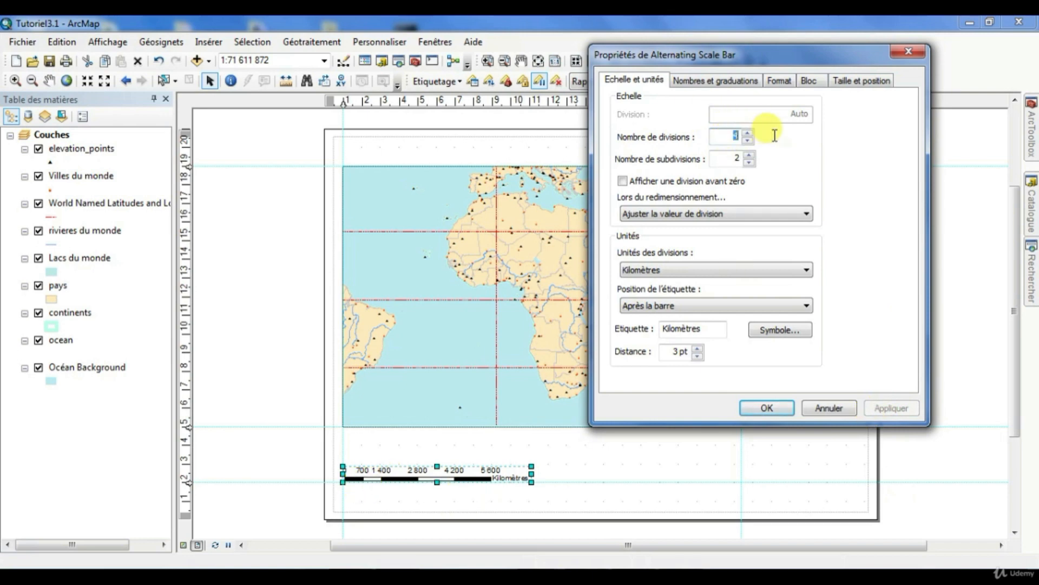
{"action": "type", "text": "2"}
{"action": "left_click", "coordinate": [741, 160]}
{"action": "left_click", "coordinate": [891, 410]}
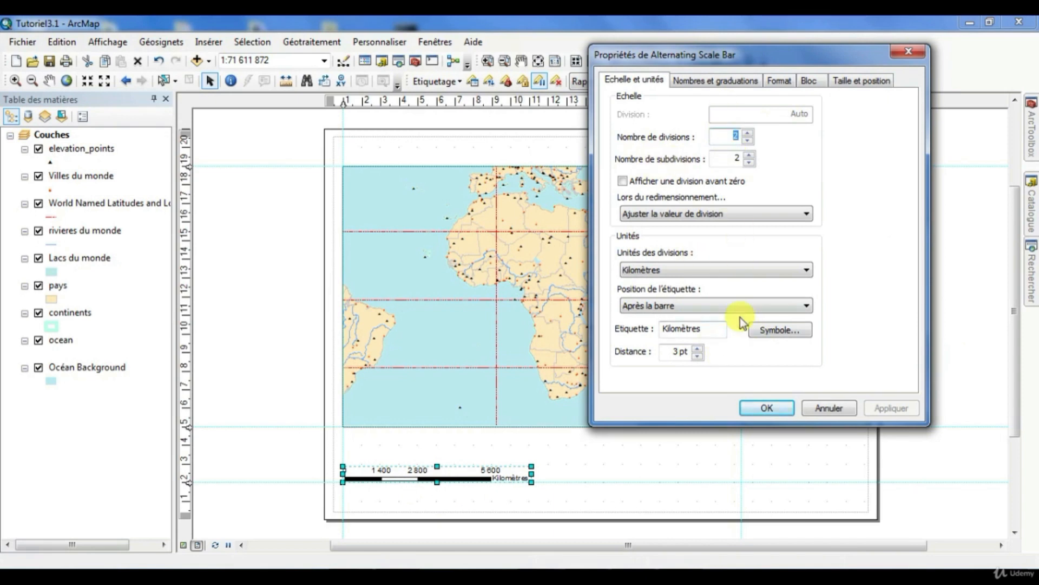
{"action": "left_click", "coordinate": [767, 407]}
{"action": "left_click", "coordinate": [631, 456]}
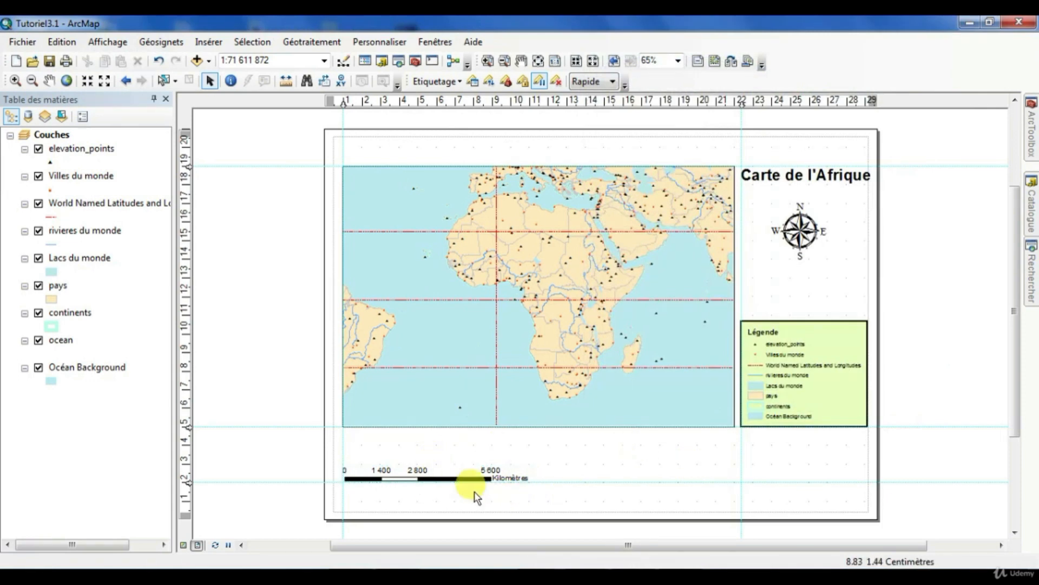
- Set the scale bar's resize behaviour to Ajuster la largeur and its division value to 5000 km
{"action": "left_click", "coordinate": [447, 480]}
{"action": "right_click", "coordinate": [440, 478]}
{"action": "left_click", "coordinate": [496, 471]}
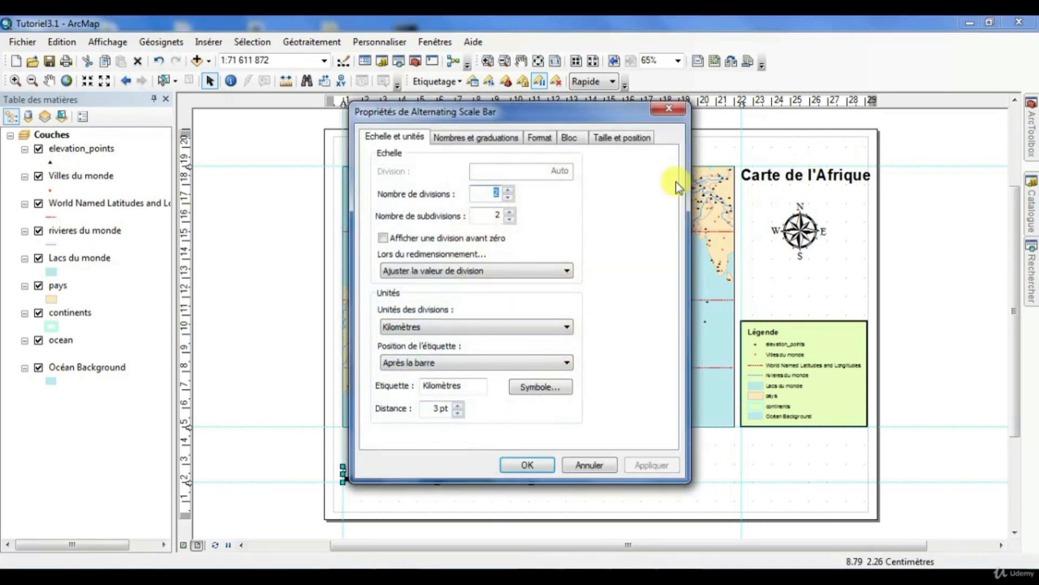
{"action": "left_click_drag", "start_coordinate": [511, 108], "coordinate": [820, 98]}
{"action": "left_click", "coordinate": [763, 260]}
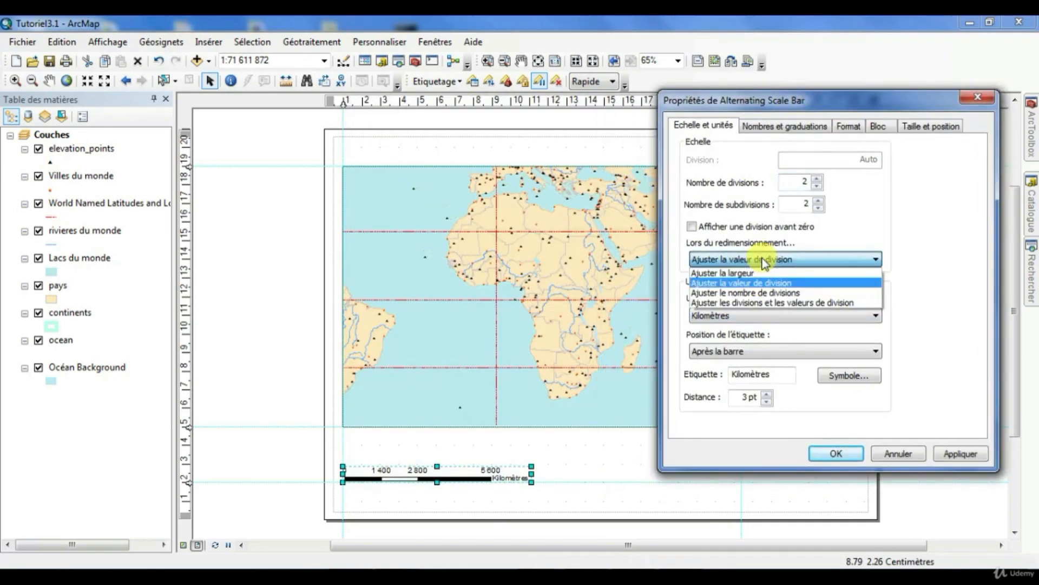
{"action": "left_click", "coordinate": [738, 273]}
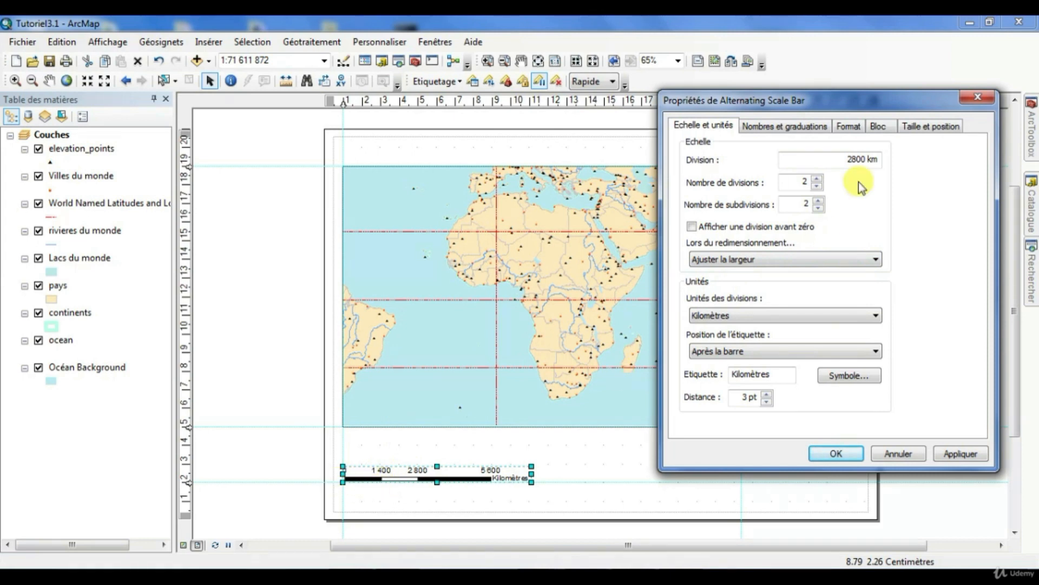
{"action": "left_click_drag", "start_coordinate": [865, 157], "coordinate": [836, 155]}
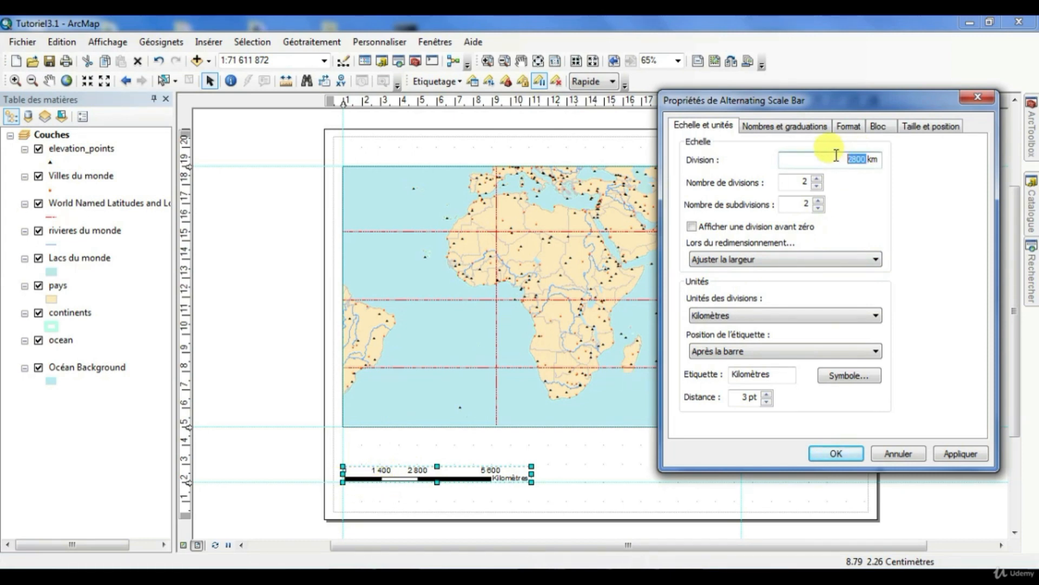
{"action": "type", "text": "5000"}
{"action": "left_click", "coordinate": [960, 453]}
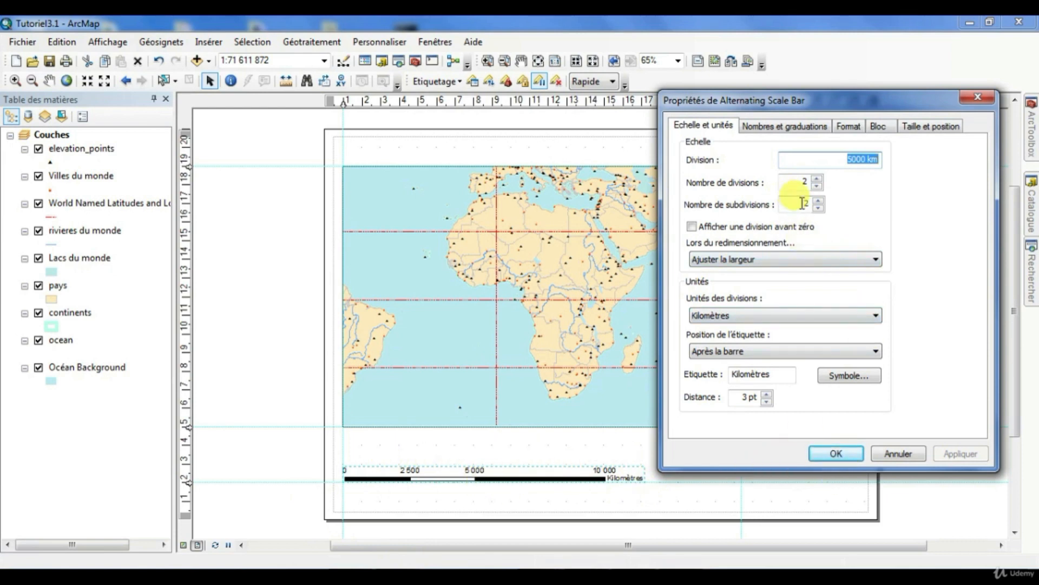
- Reduce the scale bar to 1 division, accept its properties and deselect it on the page
{"action": "key", "text": "Tab"}
{"action": "type", "text": "1"}
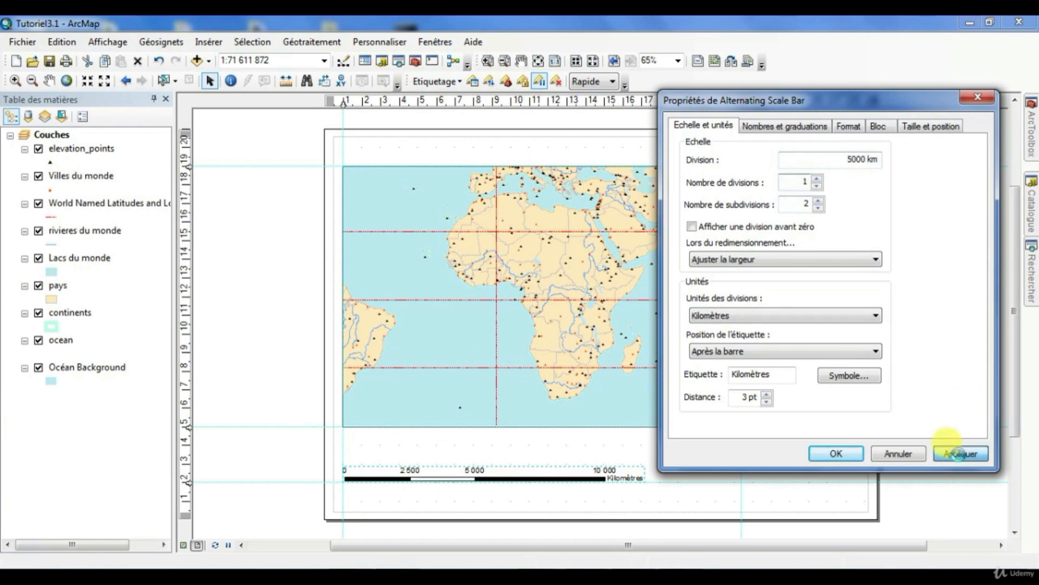
{"action": "left_click", "coordinate": [960, 454]}
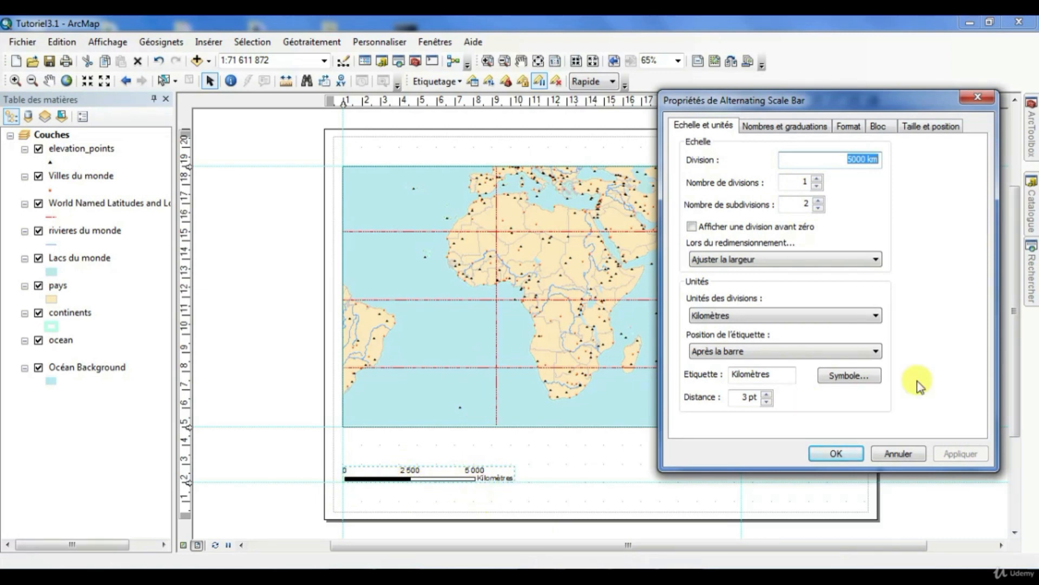
{"action": "left_click", "coordinate": [839, 452]}
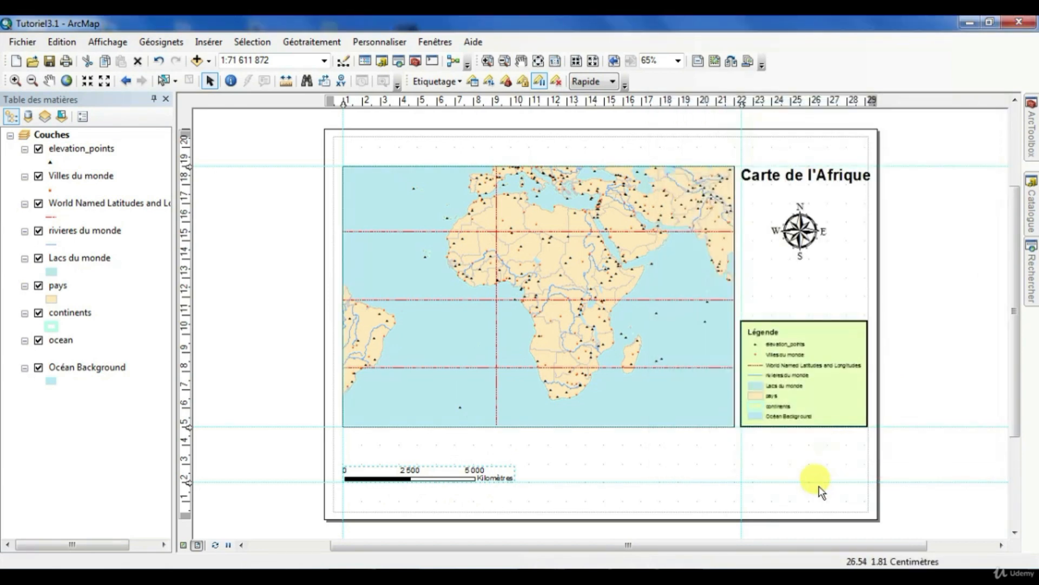
{"action": "left_click", "coordinate": [821, 500]}
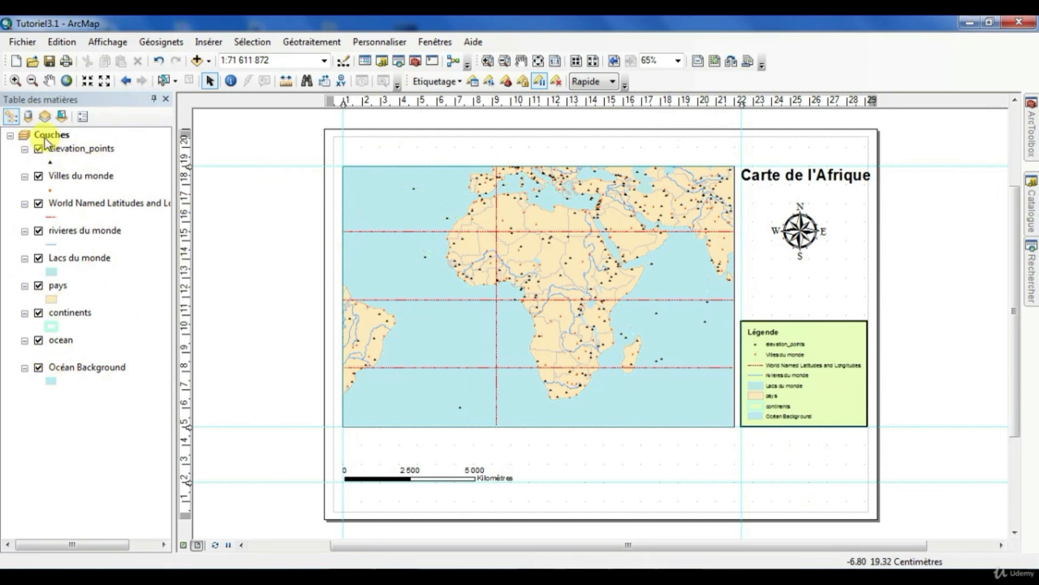
- Switch to the data view and move the Villes du monde layer above elevation_points
{"action": "left_click", "coordinate": [184, 545]}
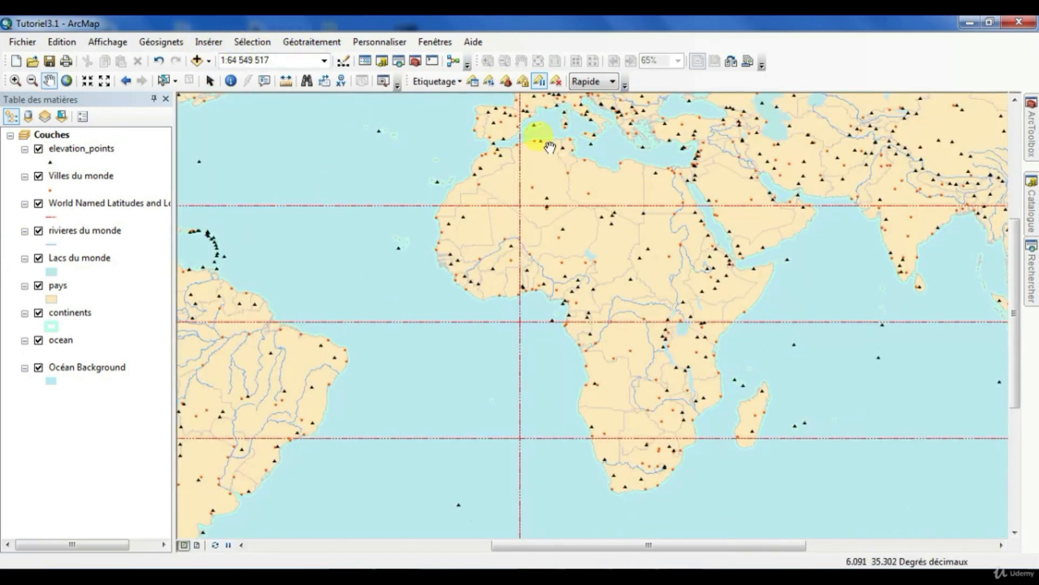
{"action": "left_click", "coordinate": [73, 176]}
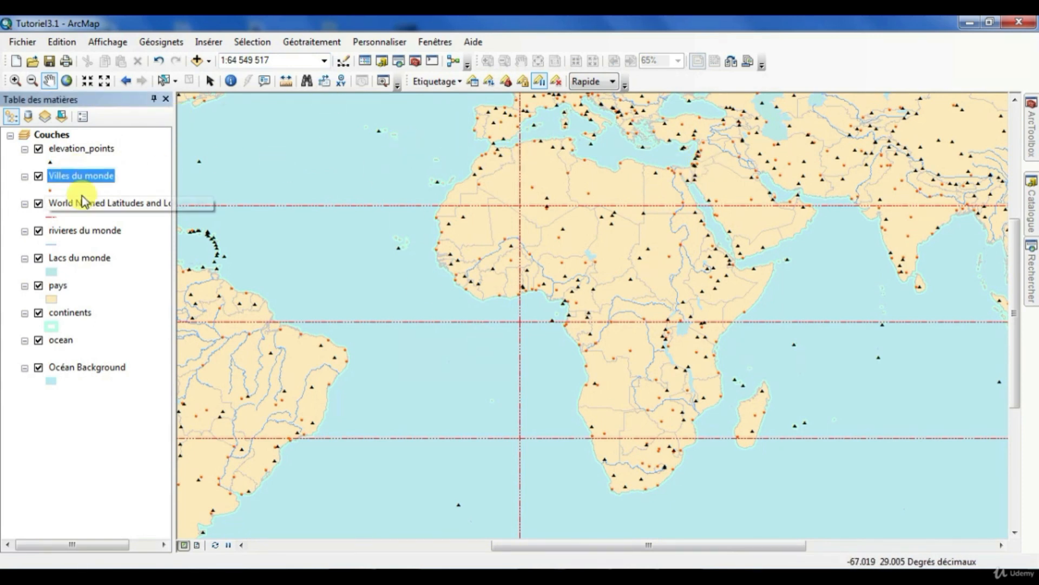
{"action": "left_click_drag", "start_coordinate": [85, 148], "coordinate": [86, 141]}
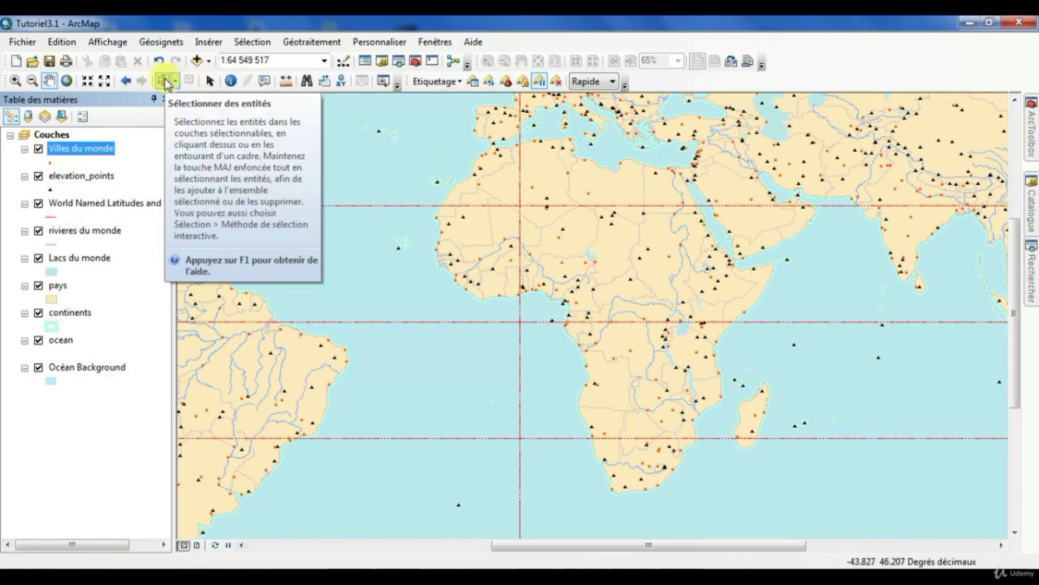
- Select the features of Africa and Madagascar with a Select by Polygon outline traced around the continent's coasts
{"action": "left_click", "coordinate": [165, 81]}
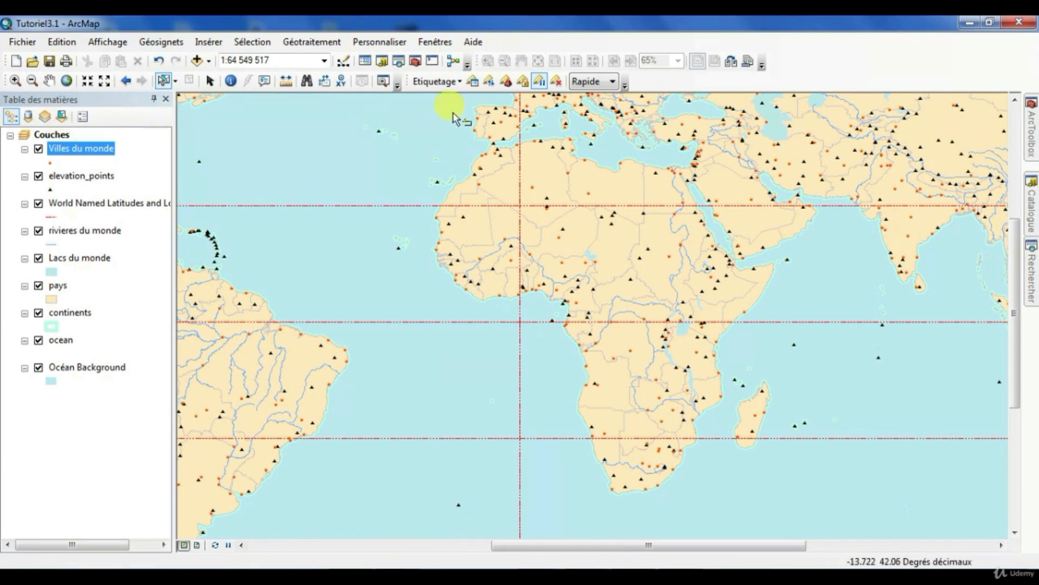
{"action": "left_click", "coordinate": [174, 81]}
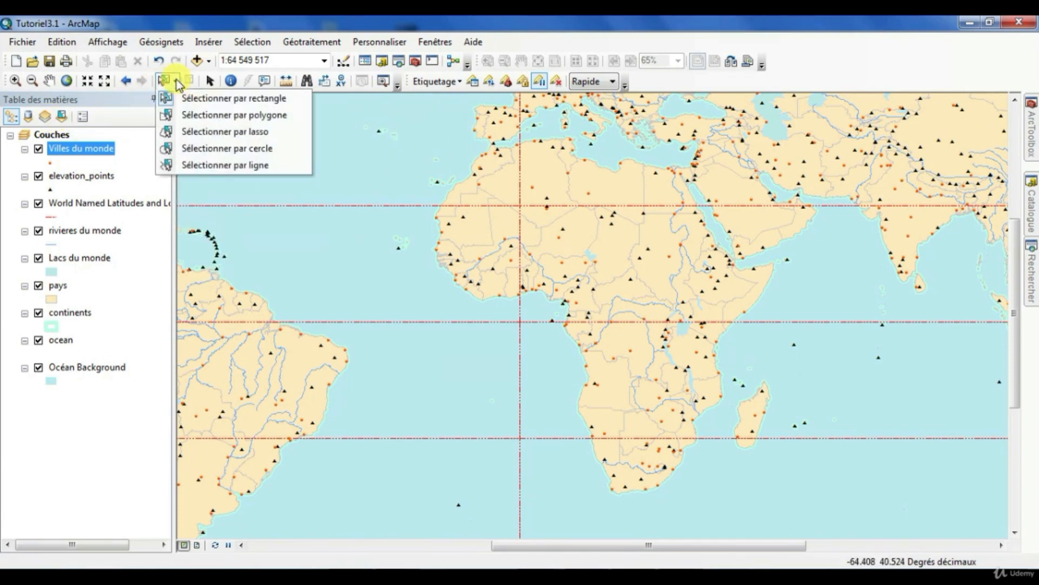
{"action": "left_click", "coordinate": [239, 117]}
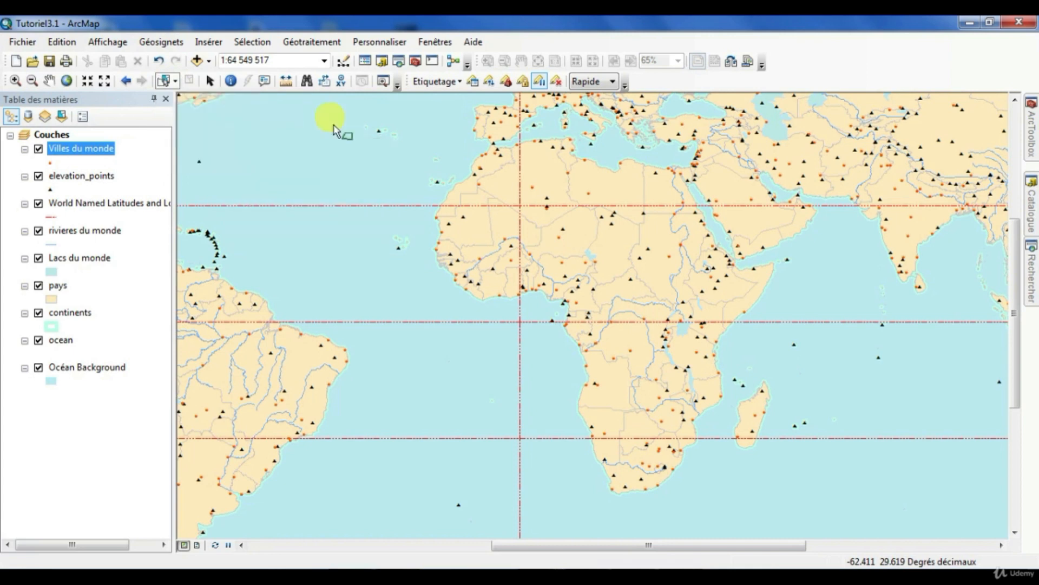
{"action": "left_click", "coordinate": [490, 147]}
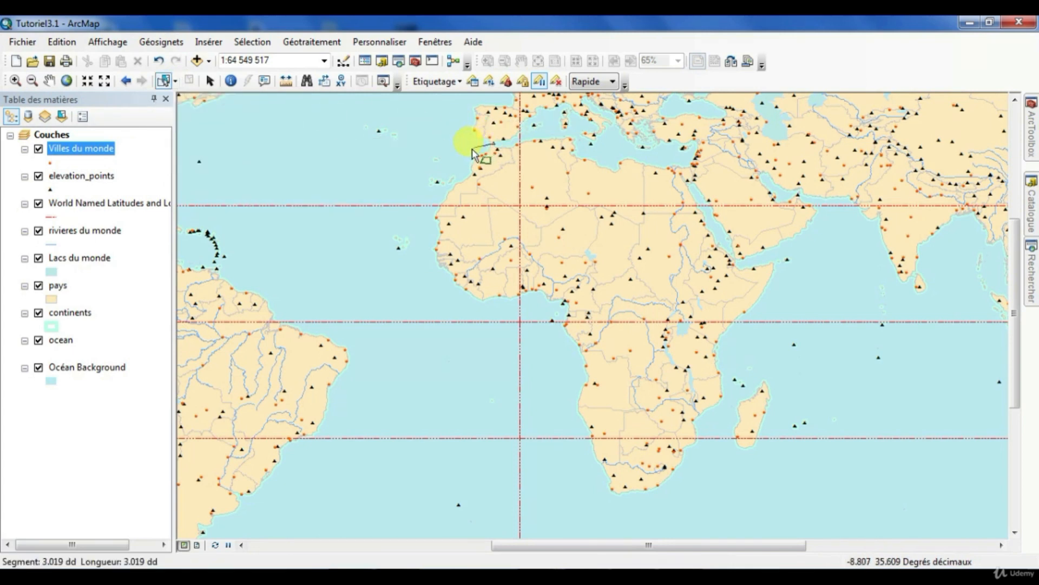
{"action": "left_click", "coordinate": [403, 182]}
{"action": "left_click", "coordinate": [373, 277]}
{"action": "left_click", "coordinate": [555, 471]}
{"action": "left_click", "coordinate": [644, 515]}
{"action": "left_click", "coordinate": [818, 464]}
{"action": "left_click", "coordinate": [831, 381]}
{"action": "left_click", "coordinate": [799, 253]}
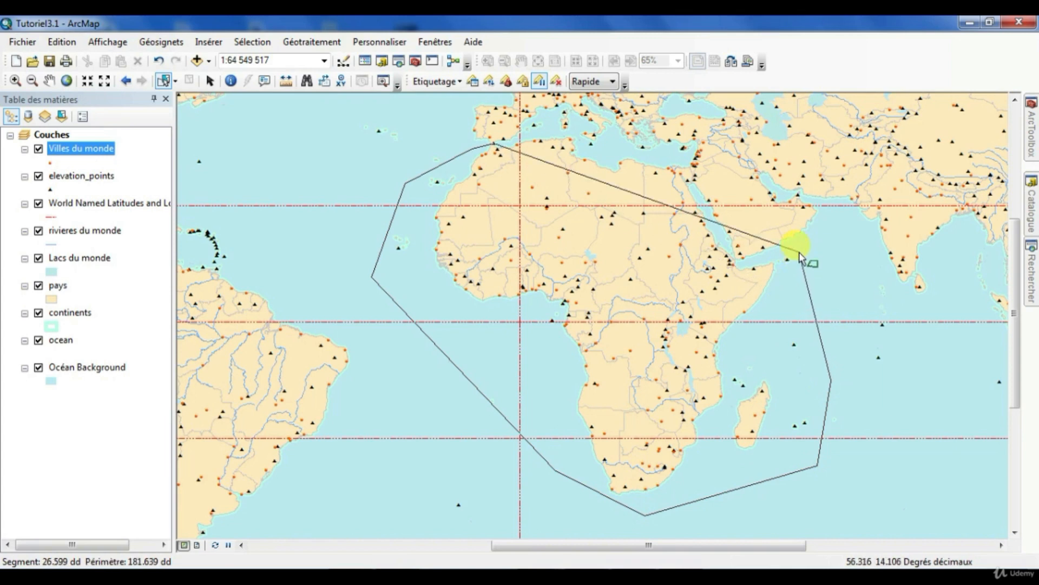
{"action": "double_click", "coordinate": [733, 262]}
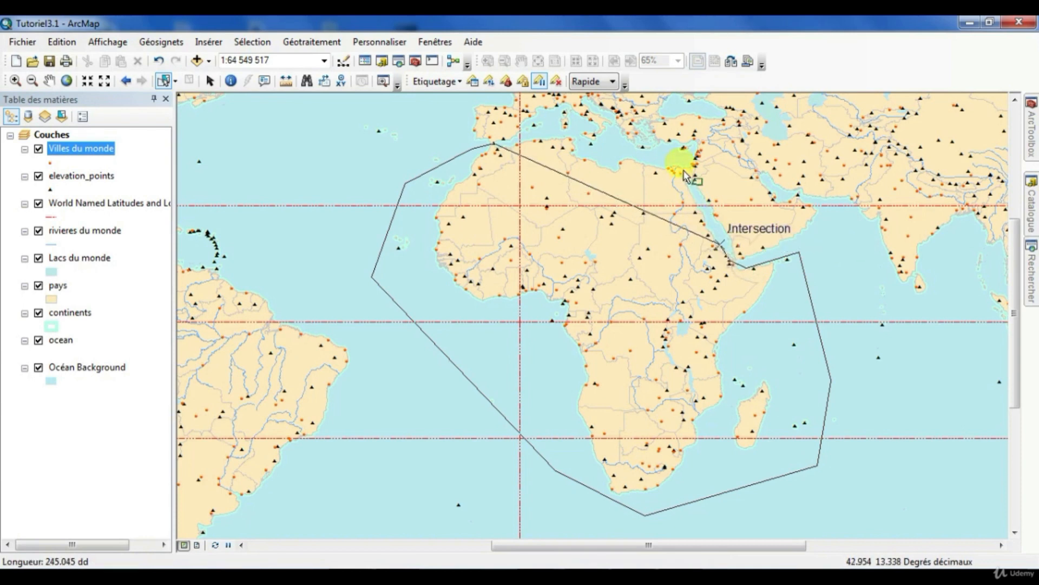
{"action": "left_click", "coordinate": [701, 193]}
{"action": "left_click", "coordinate": [669, 158]}
{"action": "left_click", "coordinate": [612, 152]}
{"action": "left_click", "coordinate": [585, 160]}
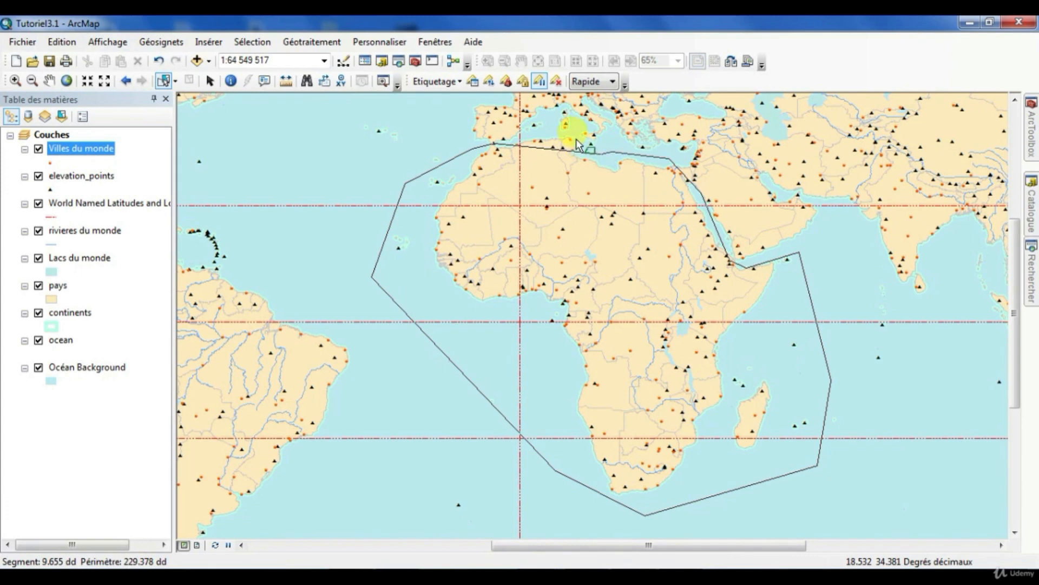
{"action": "left_click", "coordinate": [583, 133]}
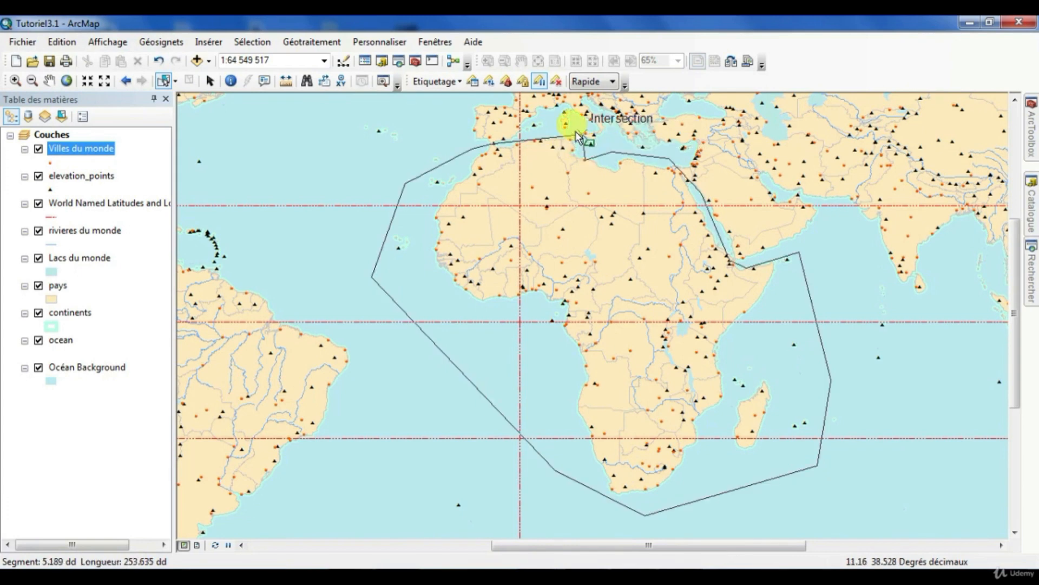
{"action": "double_click", "coordinate": [535, 130]}
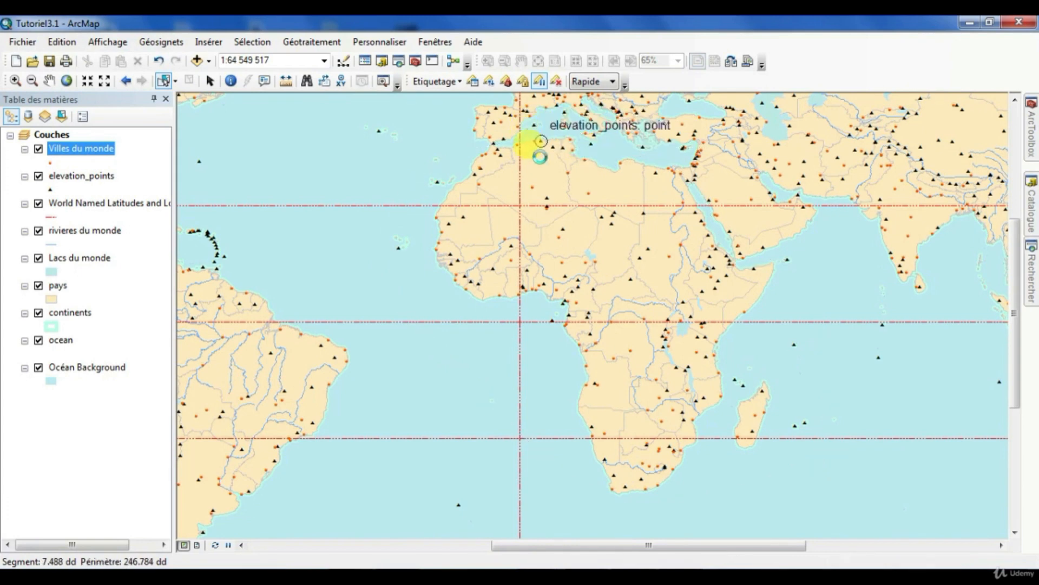
- List the layers by selection and clear the selection of every layer except Villes du monde
{"action": "left_click", "coordinate": [63, 116]}
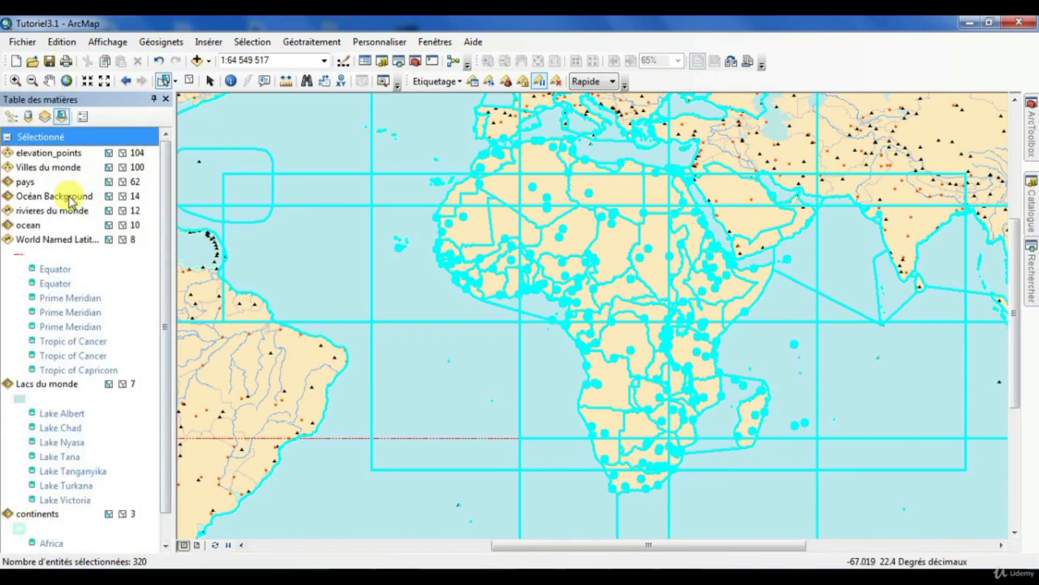
{"action": "left_click", "coordinate": [123, 153]}
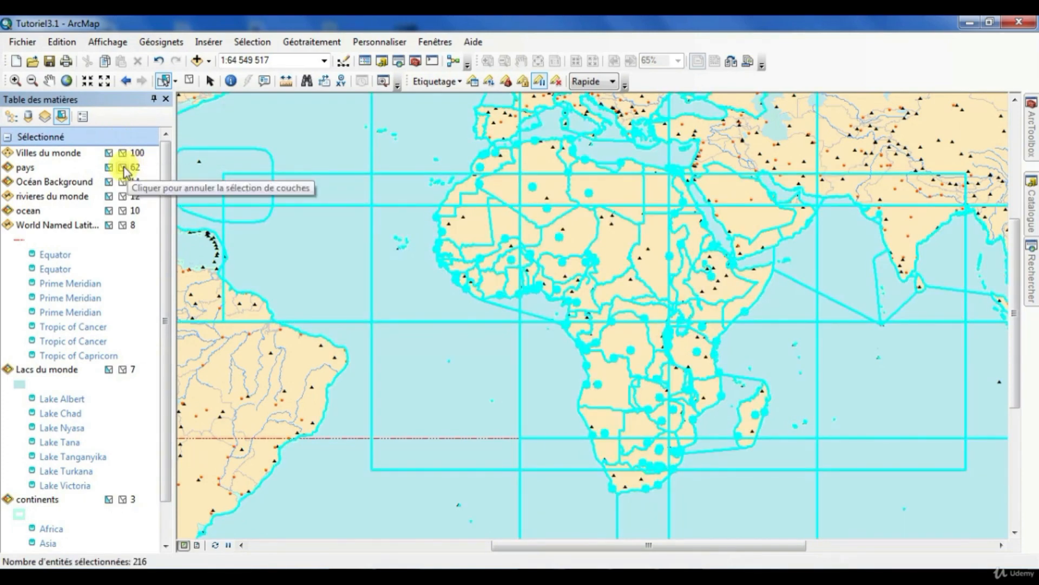
{"action": "left_click", "coordinate": [123, 168]}
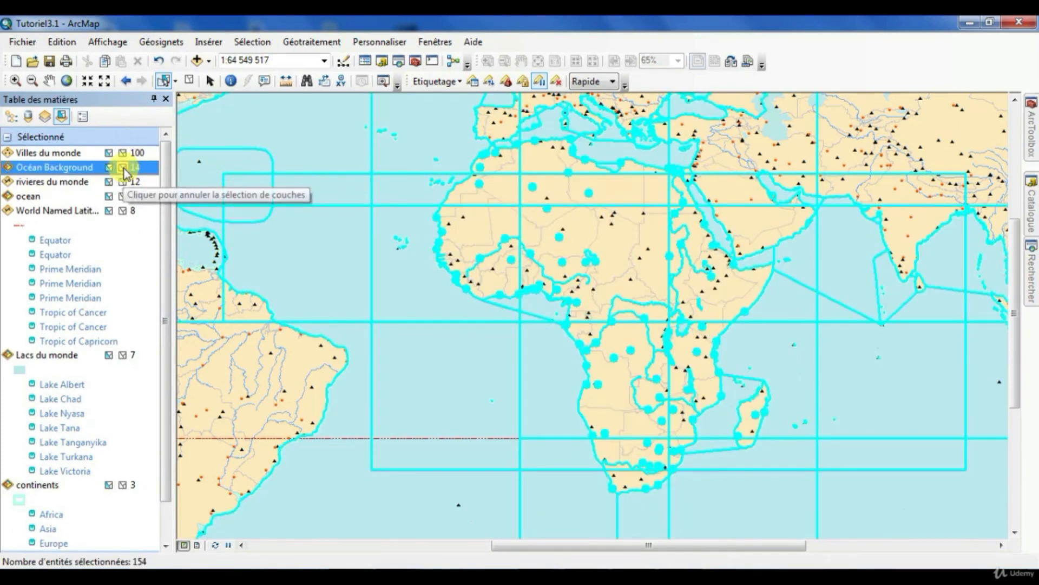
{"action": "left_click", "coordinate": [123, 168]}
{"action": "left_click", "coordinate": [124, 168]}
{"action": "left_click", "coordinate": [122, 167]}
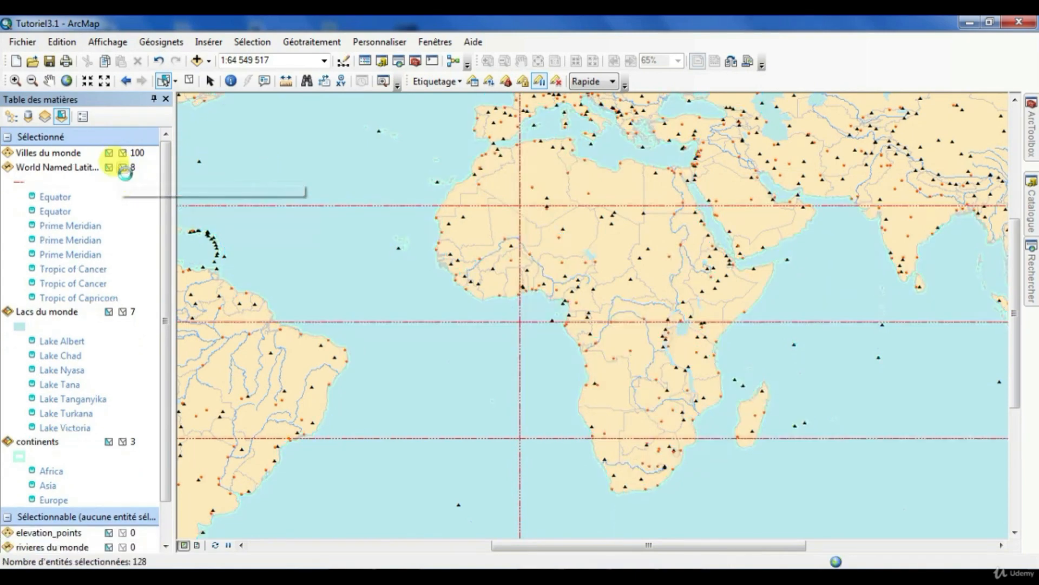
{"action": "left_click", "coordinate": [122, 170]}
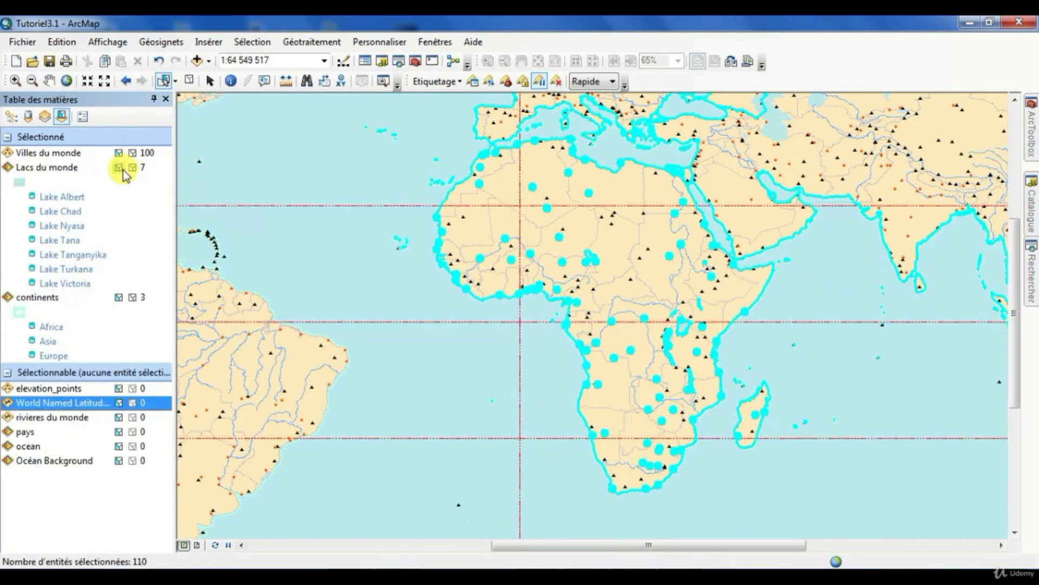
{"action": "left_click", "coordinate": [132, 298]}
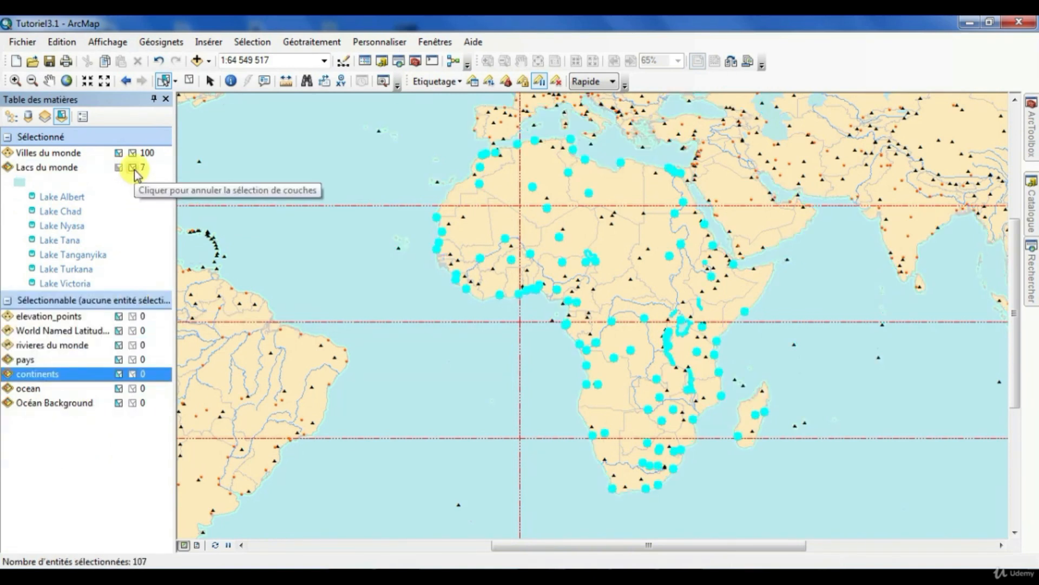
{"action": "left_click", "coordinate": [134, 168]}
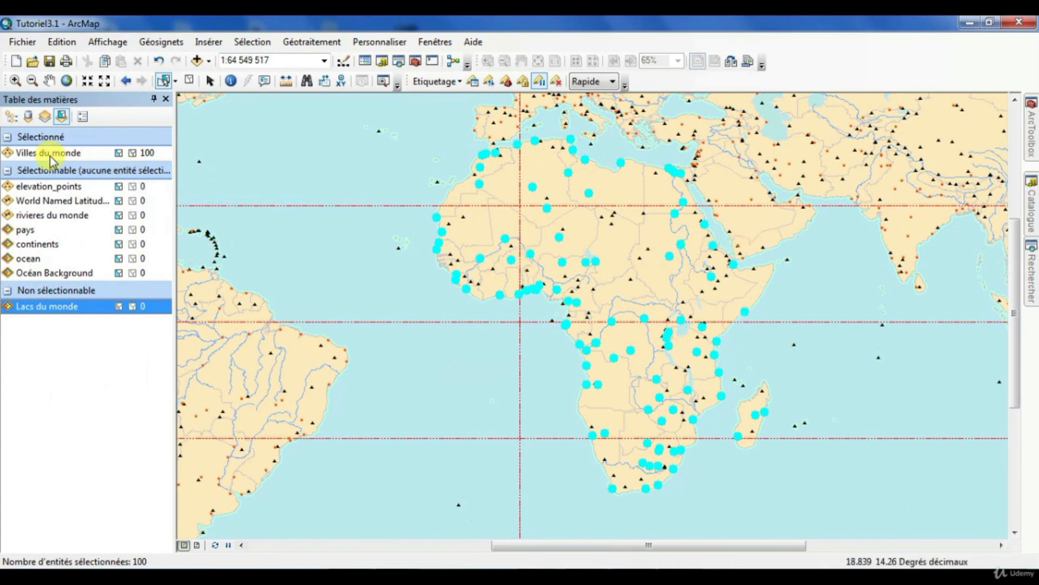
- Create a new layer from the selected Villes du monde features, then clear the selection
{"action": "left_click", "coordinate": [11, 116]}
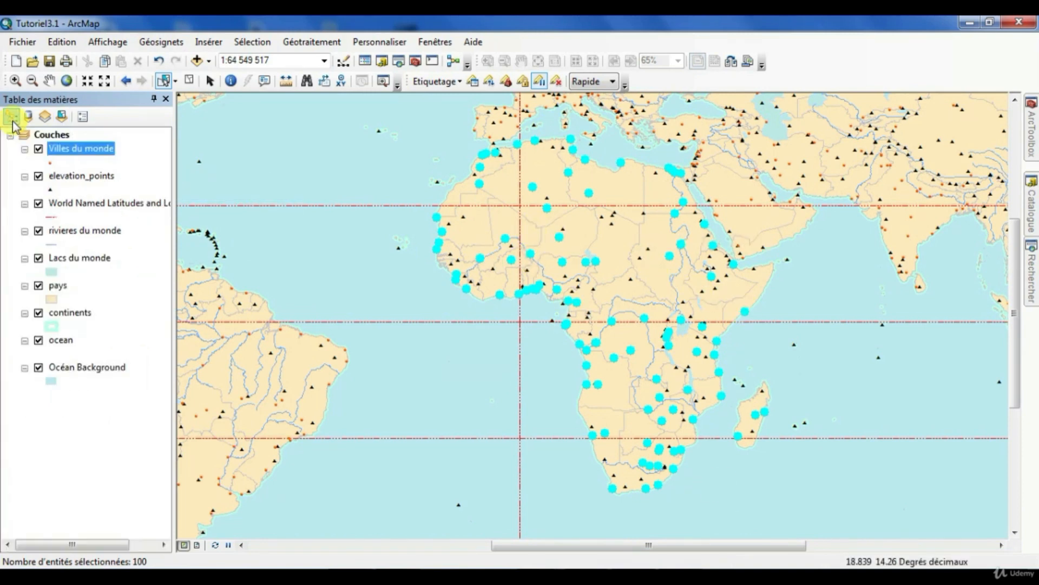
{"action": "left_click_drag", "start_coordinate": [85, 149], "coordinate": [87, 151]}
{"action": "right_click", "coordinate": [87, 151]}
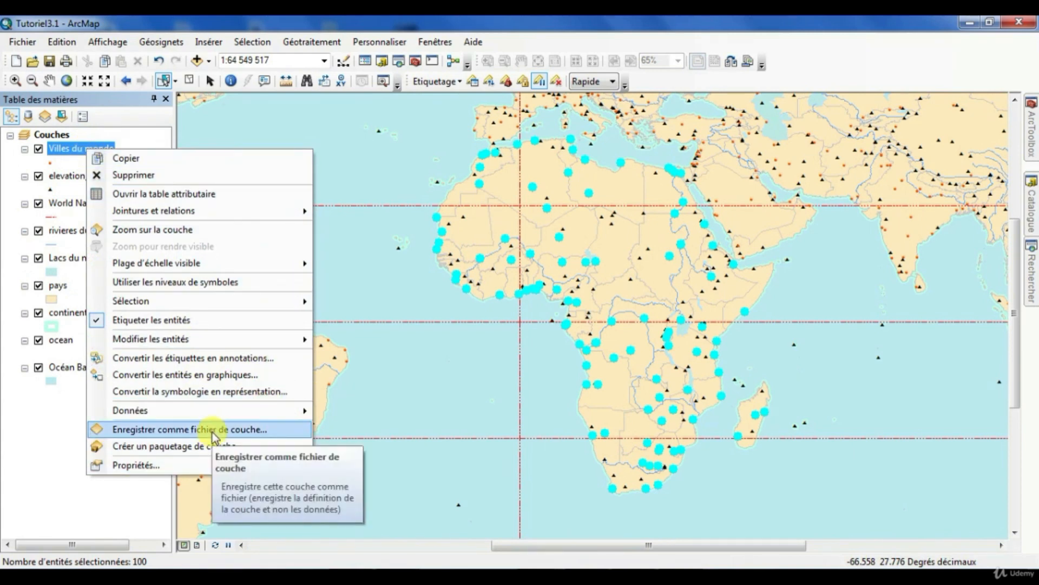
{"action": "mouse_move", "coordinate": [193, 300]}
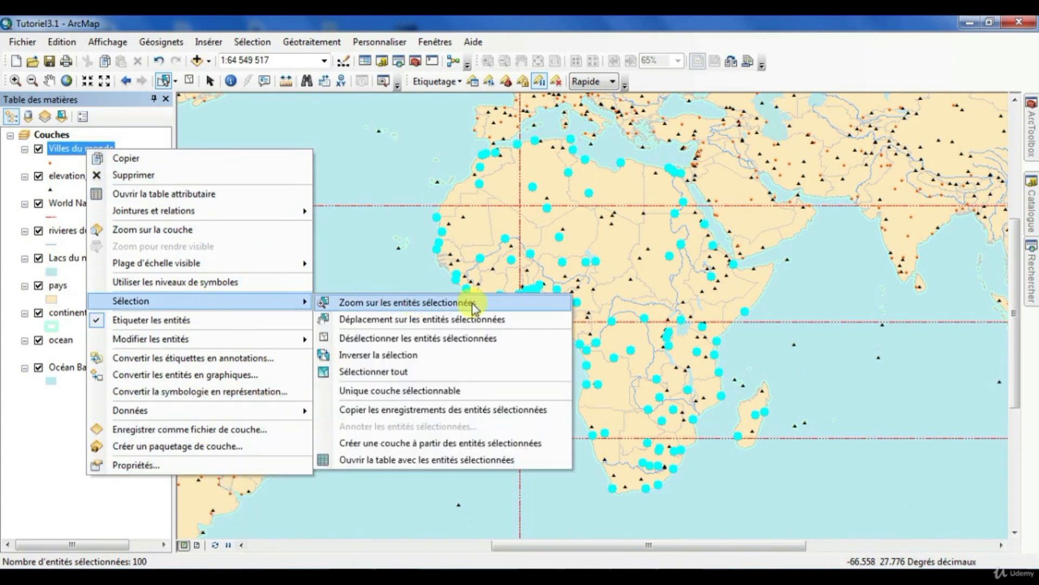
{"action": "left_click", "coordinate": [428, 444]}
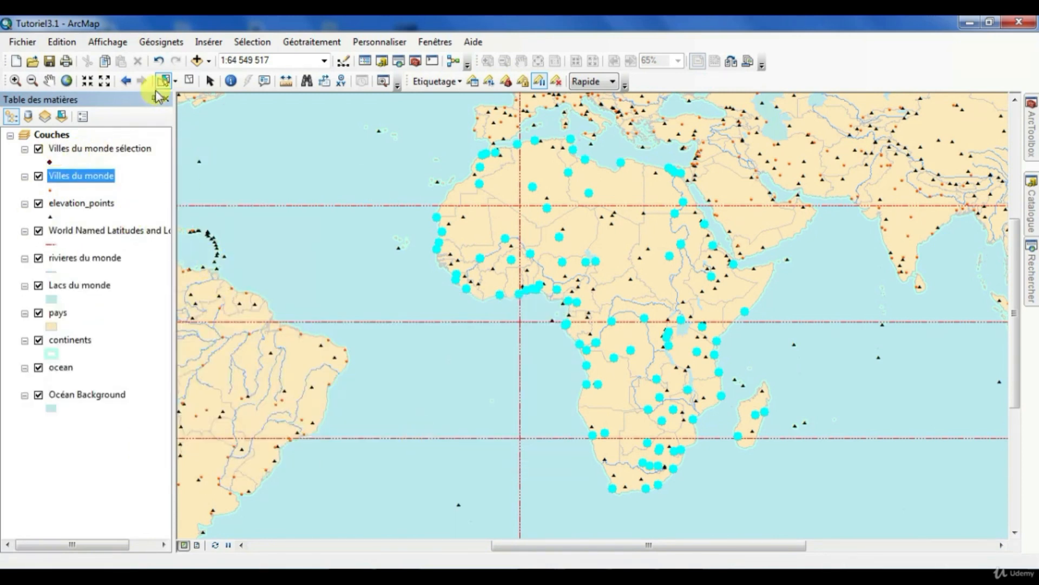
{"action": "left_click", "coordinate": [189, 80]}
- Rename the new Villes du monde selection layer as "Population d'afrique"
{"action": "left_click", "coordinate": [81, 153]}
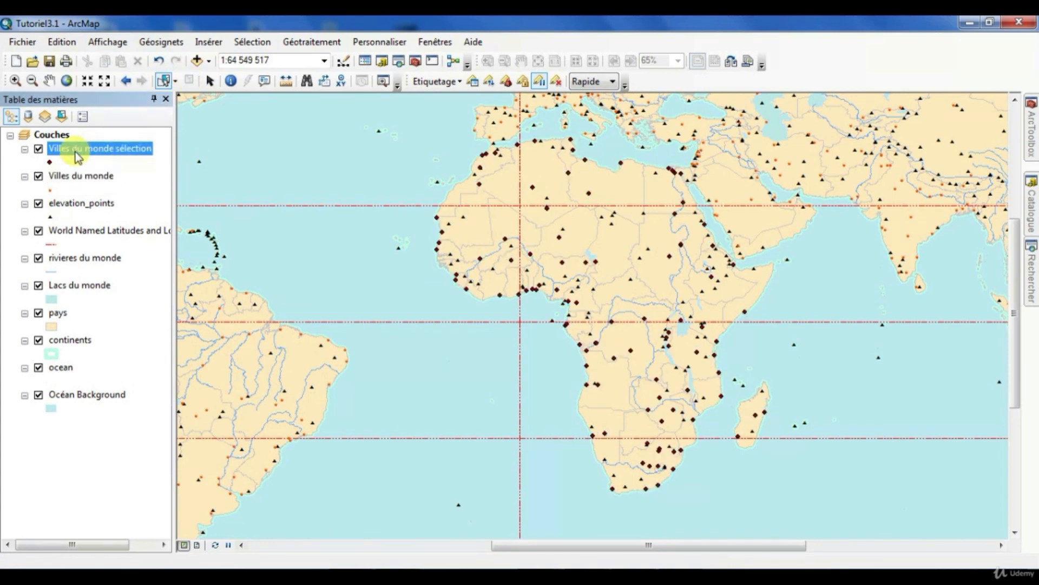
{"action": "left_click", "coordinate": [80, 150]}
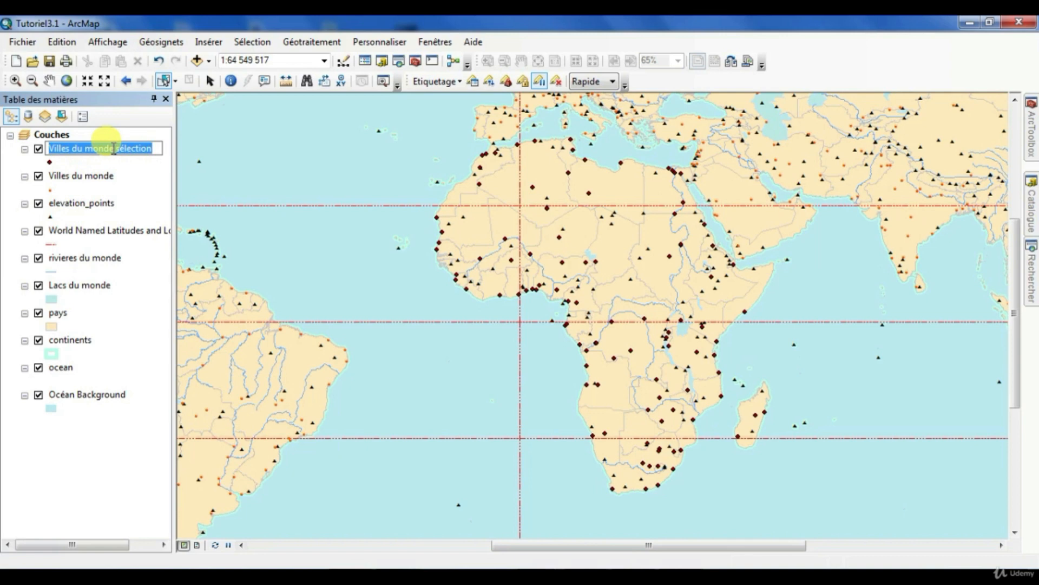
{"action": "type", "text": "Sta"}
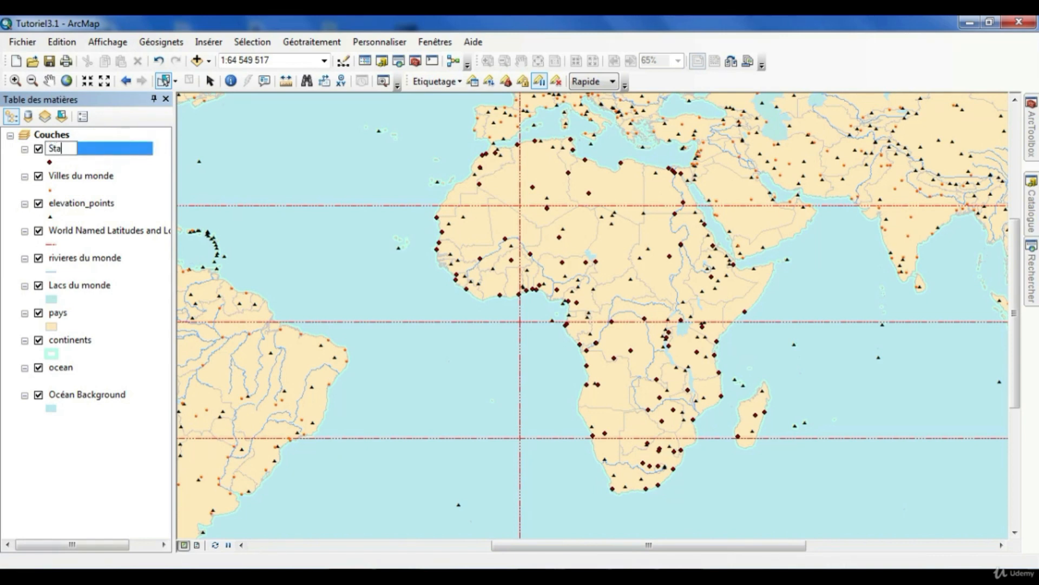
{"action": "type", "text": "tulatio"}
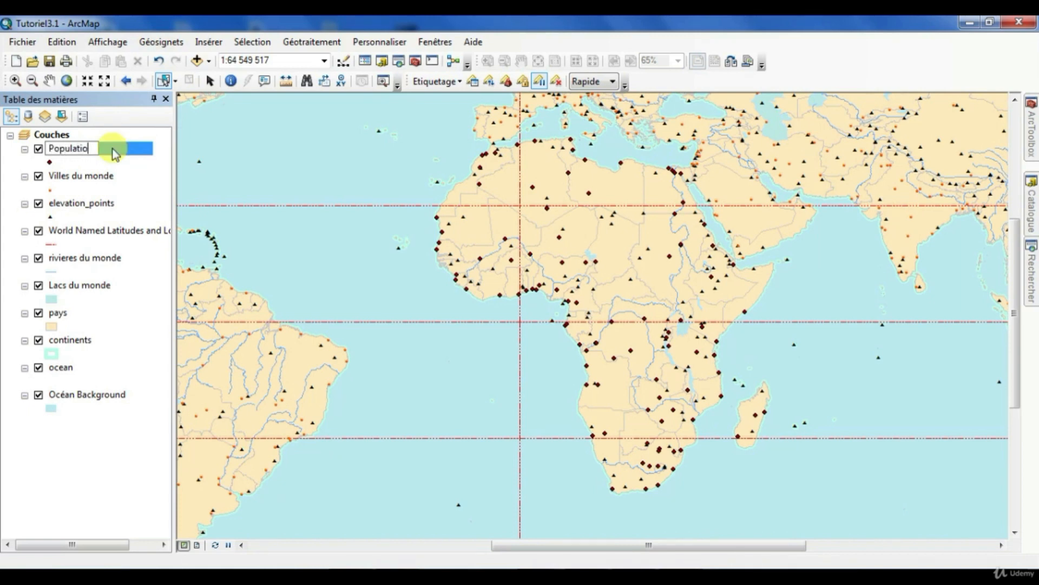
{"action": "type", "text": "n d'afrique"}
{"action": "key", "text": "Return"}
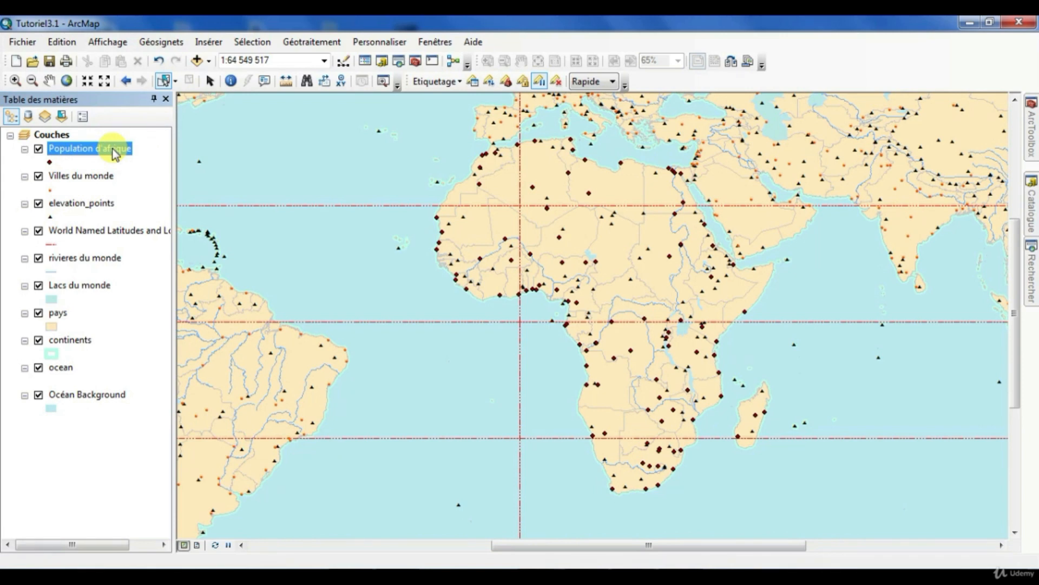
- Set the Population d'afrique layer's symbology to graduated symbols (Symboles gradués) based on the POPULATION field
{"action": "right_click", "coordinate": [112, 148]}
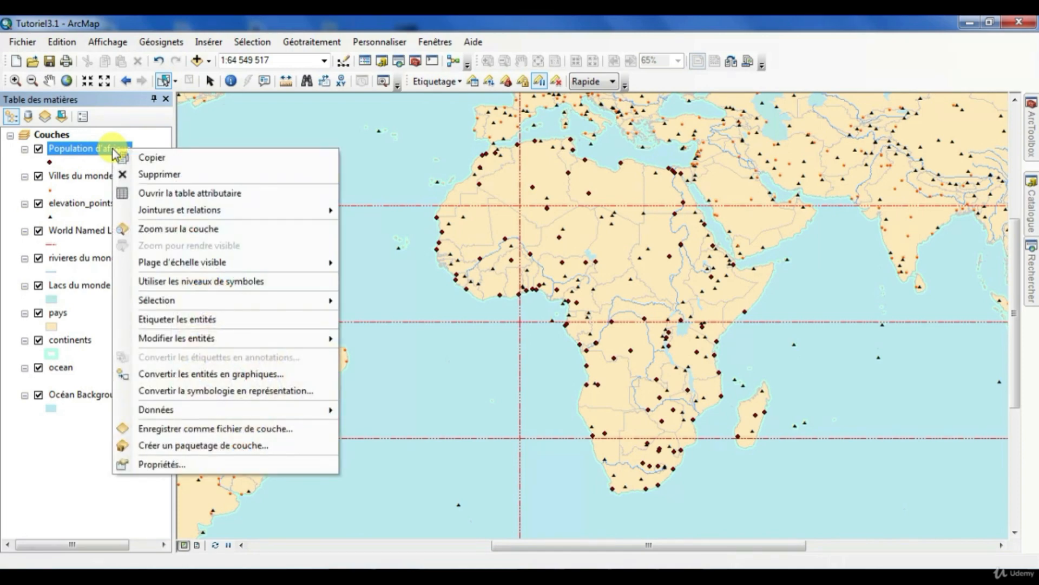
{"action": "left_click", "coordinate": [172, 464]}
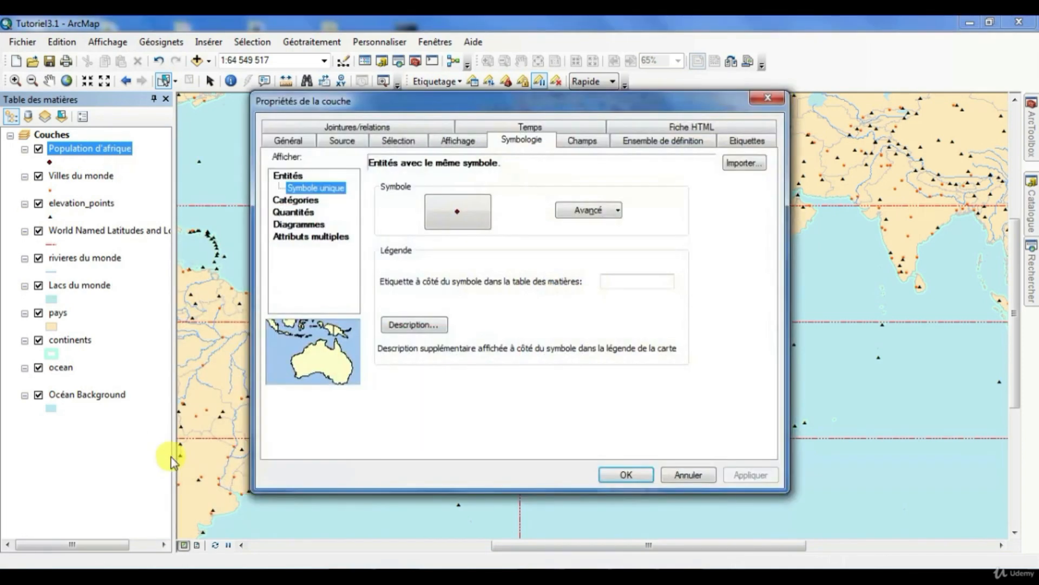
{"action": "left_click", "coordinate": [300, 210]}
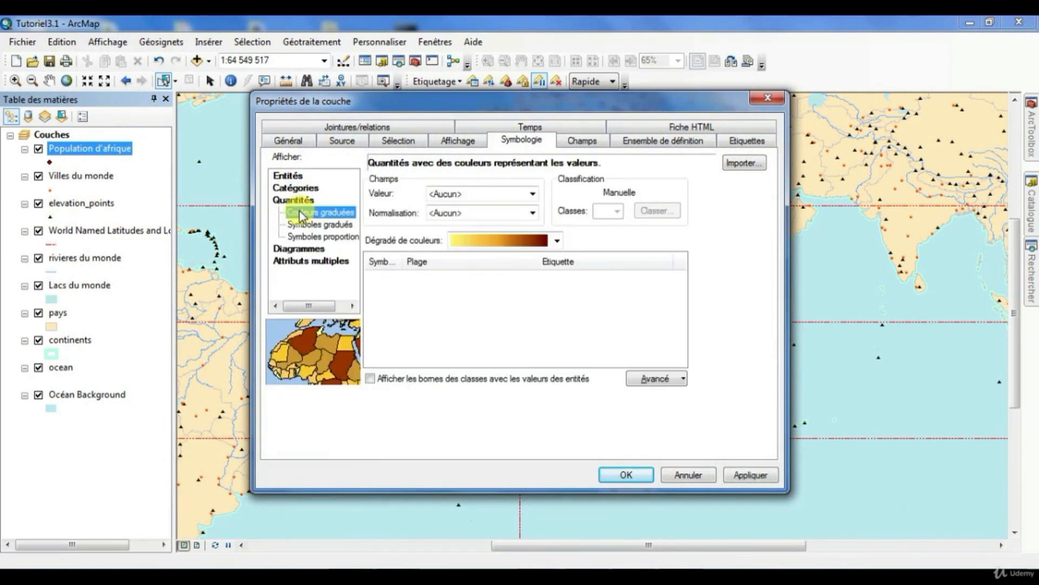
{"action": "left_click", "coordinate": [328, 224]}
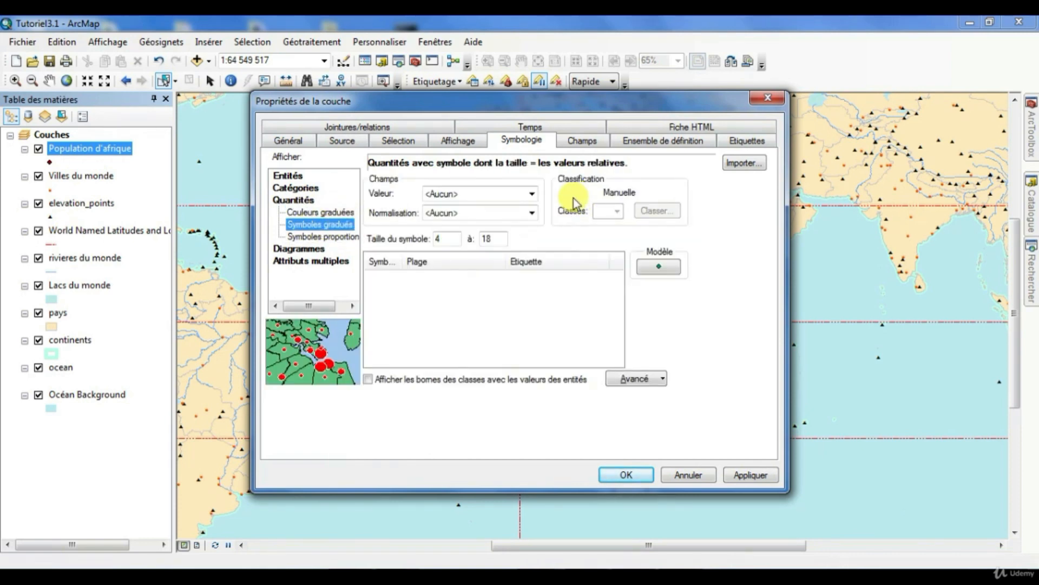
{"action": "left_click", "coordinate": [534, 196]}
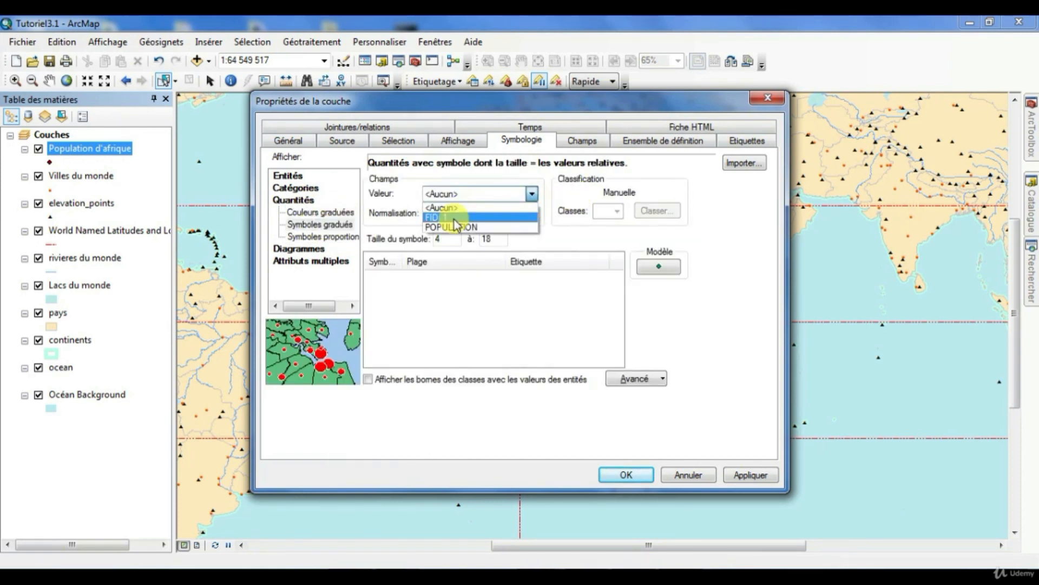
{"action": "left_click", "coordinate": [448, 229]}
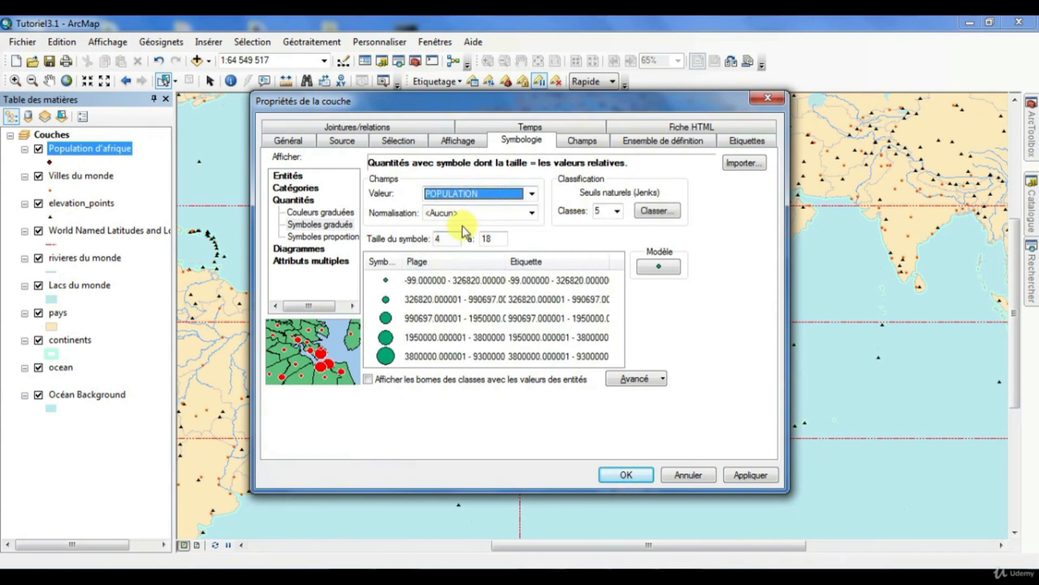
{"action": "left_click", "coordinate": [592, 280]}
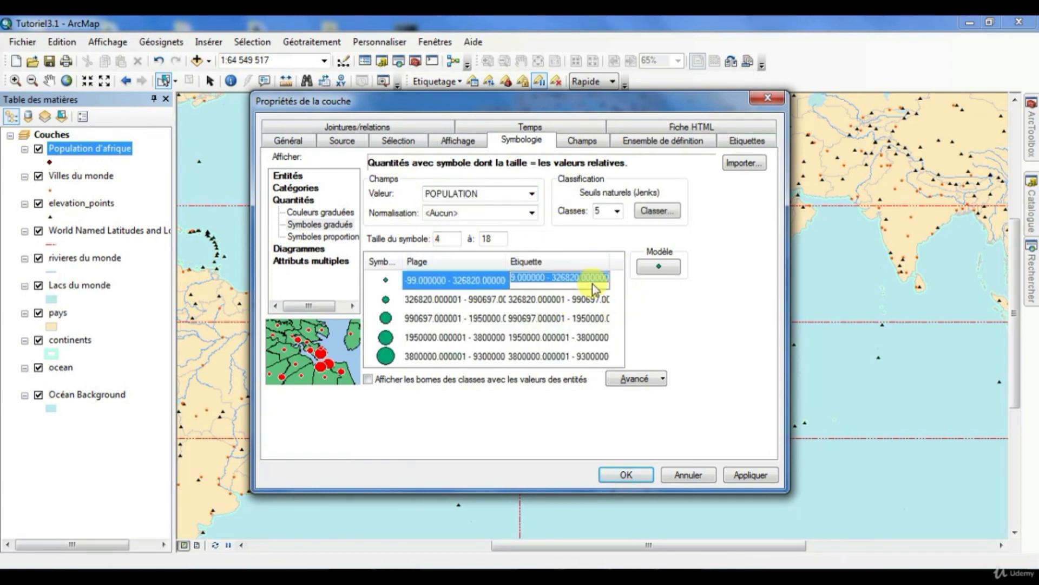
{"action": "left_click_drag", "start_coordinate": [547, 276], "coordinate": [487, 266]}
{"action": "type", "text": "Moins"}
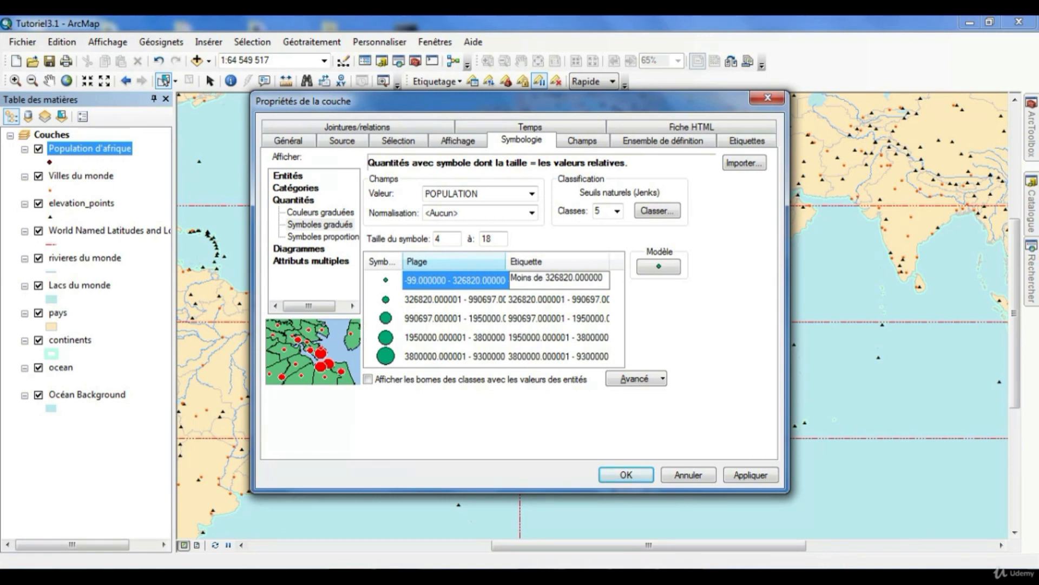
{"action": "key", "text": "Escape"}
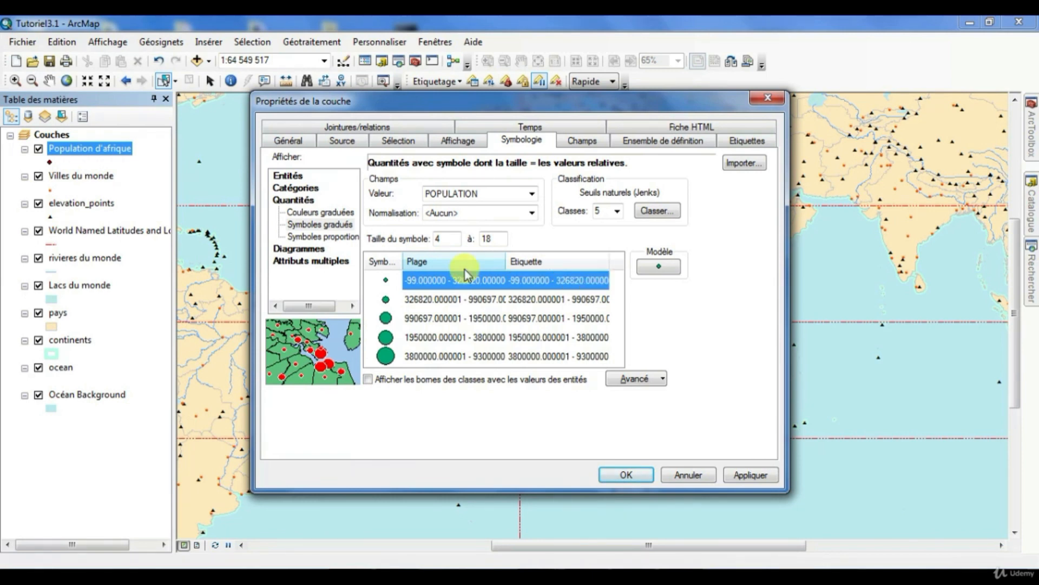
- Format the class labels as numbers with 0 decimals and thousands separators (Afficher les séparateurs de milliers)
{"action": "right_click", "coordinate": [566, 264]}
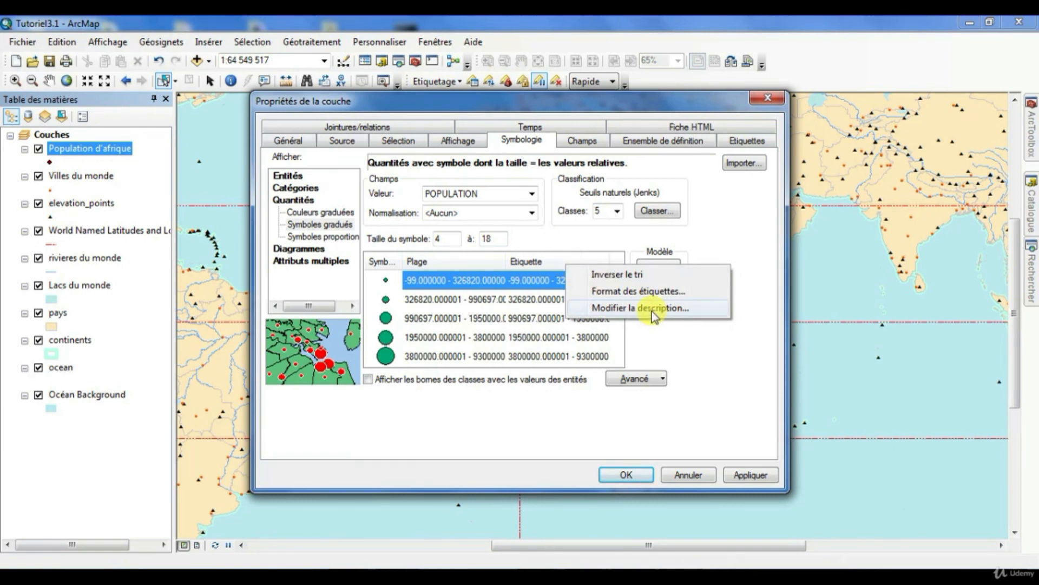
{"action": "left_click", "coordinate": [660, 291]}
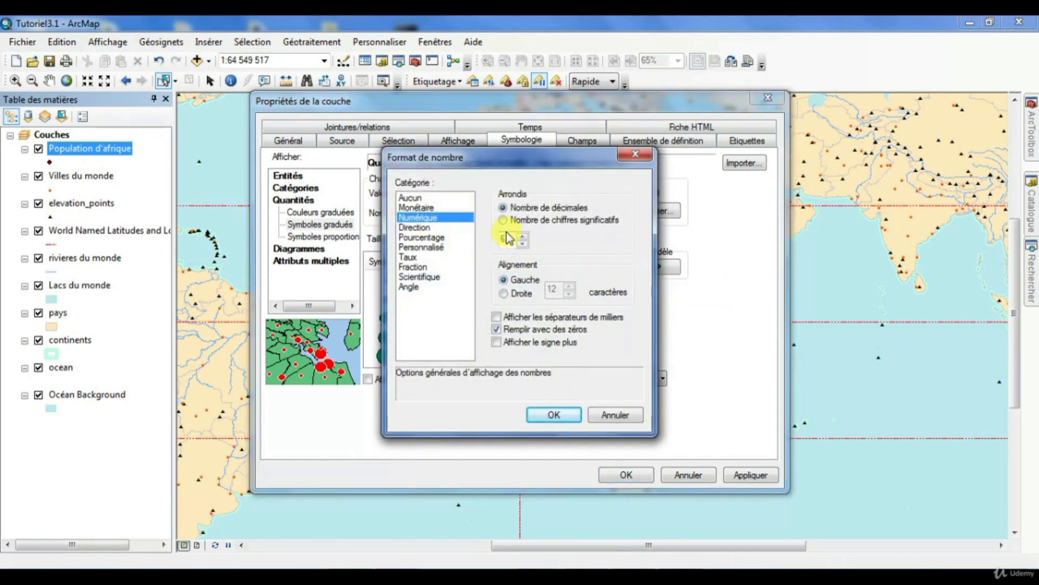
{"action": "double_click", "coordinate": [505, 239]}
{"action": "type", "text": "0"}
{"action": "left_click", "coordinate": [496, 316]}
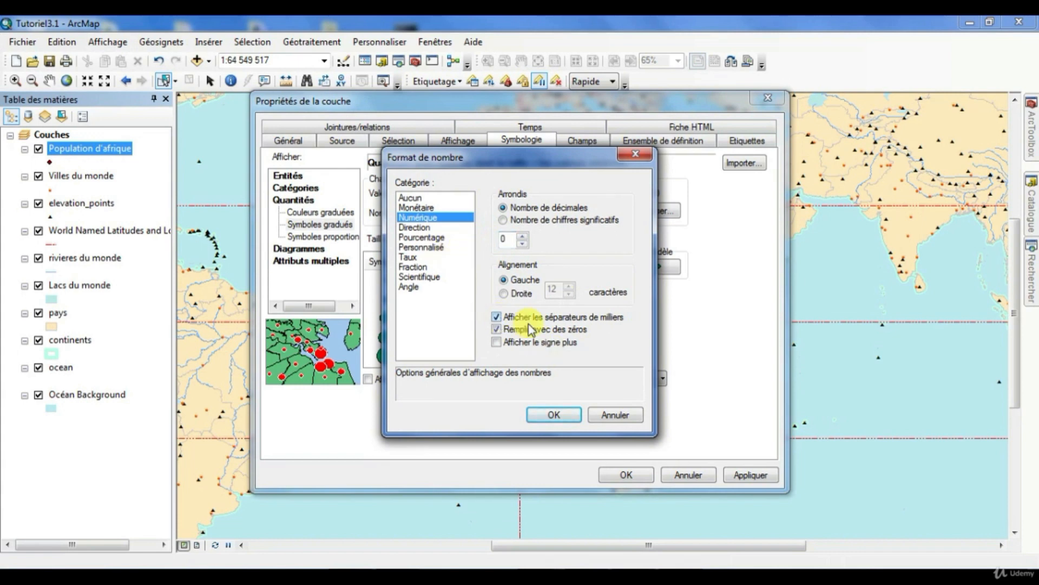
{"action": "left_click", "coordinate": [554, 419]}
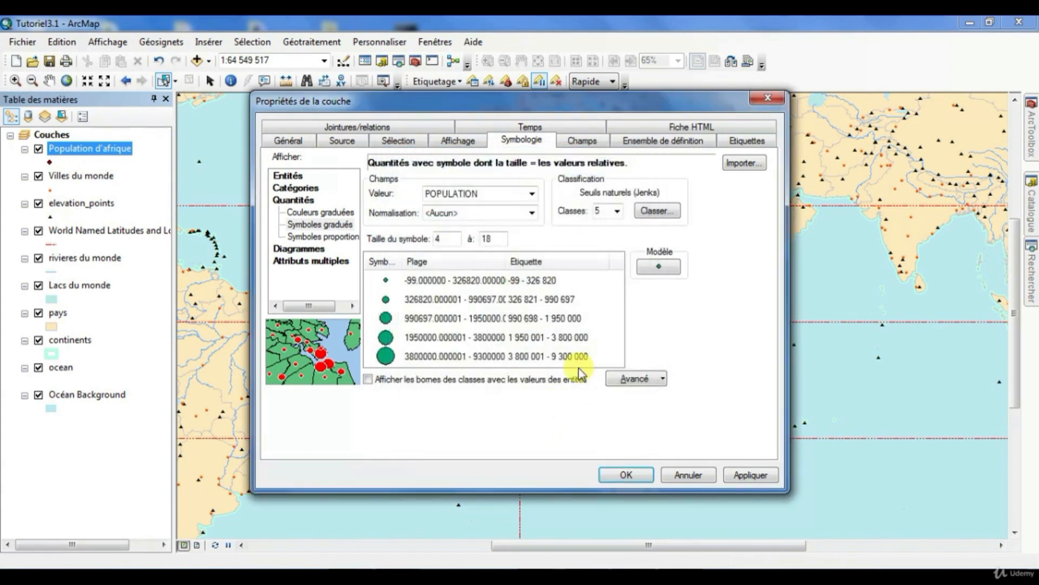
- Relabel the lowest population class as "Moins de 326 820"
{"action": "left_click", "coordinate": [531, 280]}
{"action": "left_click", "coordinate": [531, 279]}
{"action": "left_click_drag", "start_coordinate": [526, 278], "coordinate": [459, 274]}
{"action": "type", "text": "Moins"}
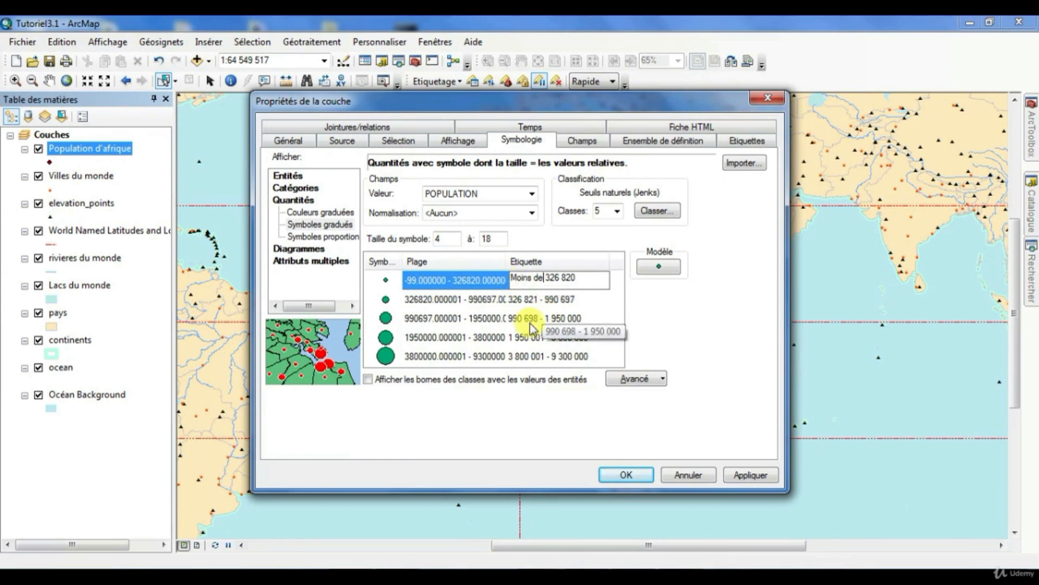
{"action": "left_click", "coordinate": [562, 322]}
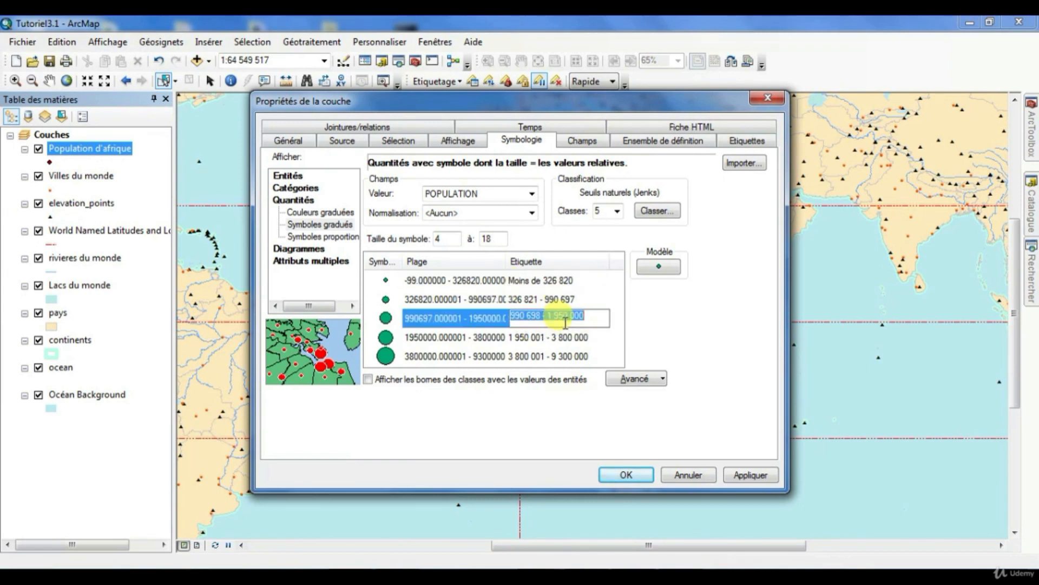
- Relabel the highest population class as "3 800 001 et plus" and apply the symbology to the layer
{"action": "left_click", "coordinate": [558, 355]}
{"action": "left_click", "coordinate": [559, 353]}
{"action": "left_click_drag", "start_coordinate": [560, 354], "coordinate": [639, 364]}
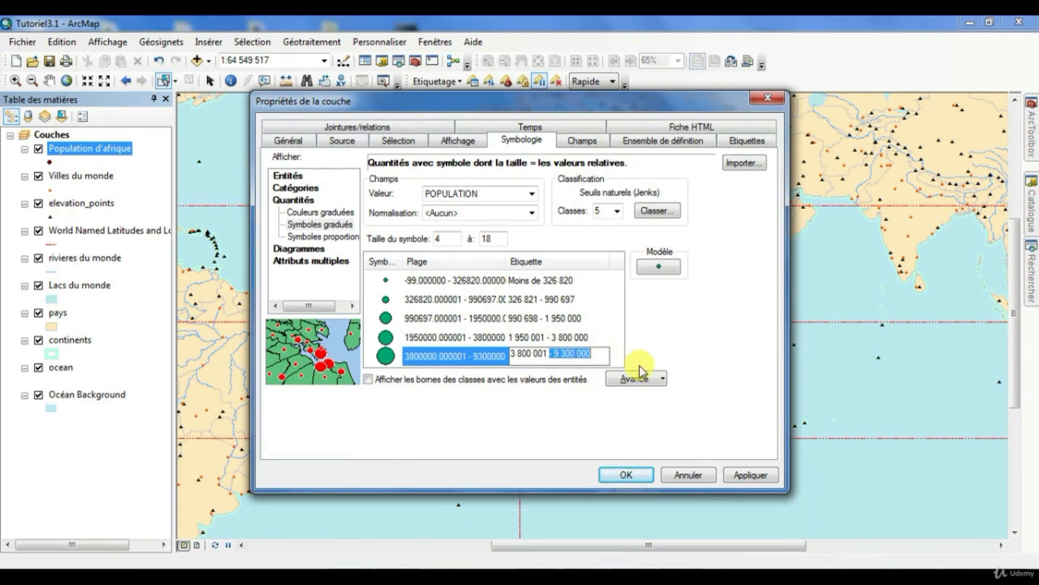
{"action": "type", "text": "et"}
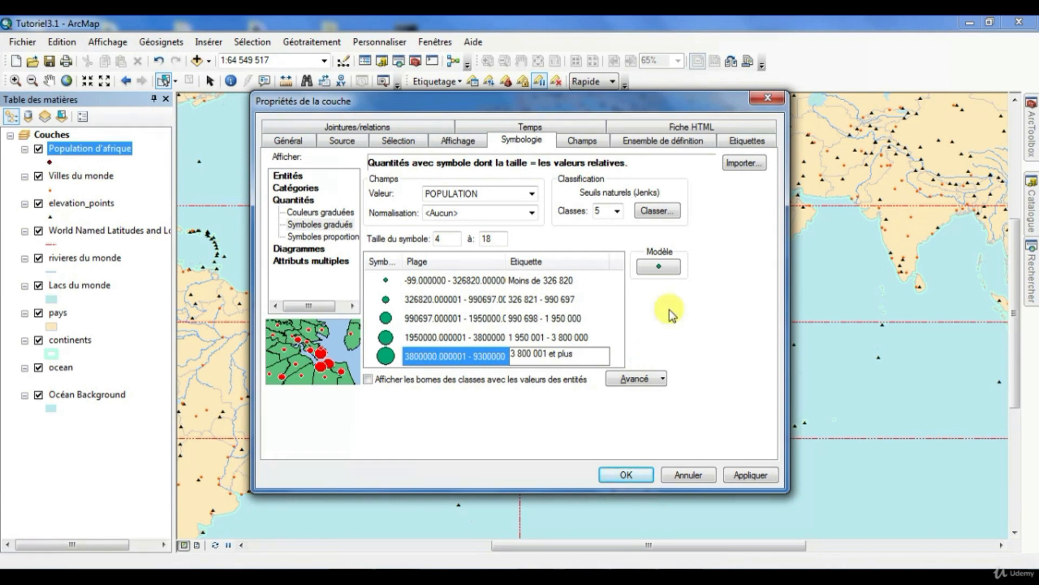
{"action": "left_click", "coordinate": [574, 331]}
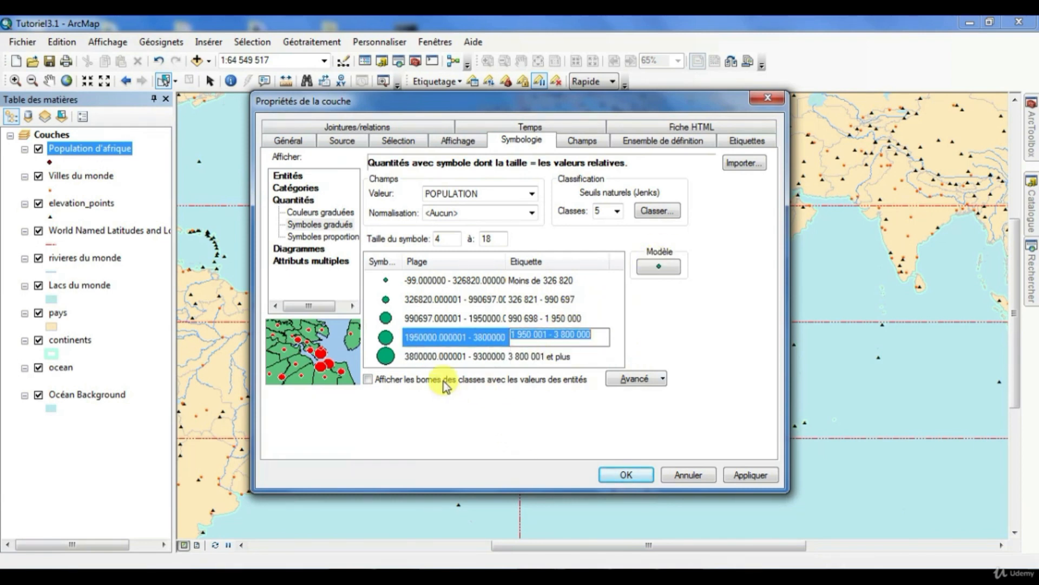
{"action": "left_click", "coordinate": [742, 477]}
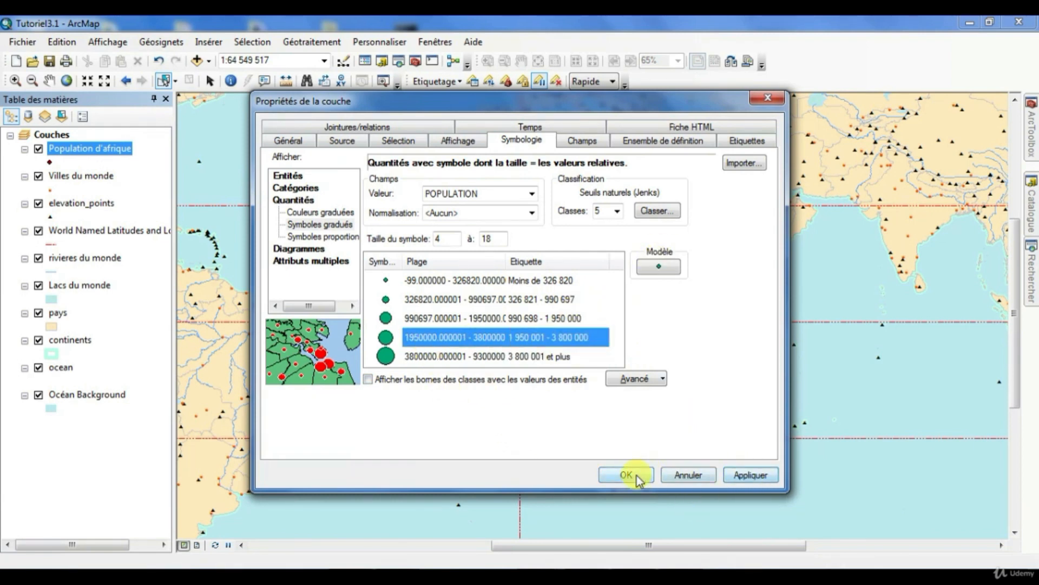
{"action": "left_click", "coordinate": [747, 475]}
{"action": "left_click", "coordinate": [628, 475]}
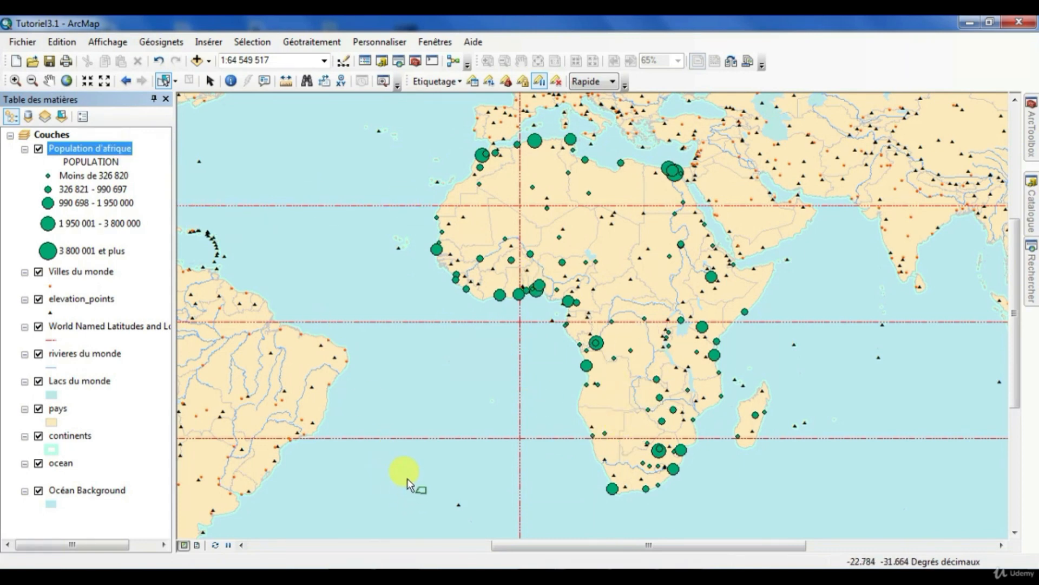
- Switch to the layout view and move the legend down so its lower edge sits on the lowest horizontal guide
{"action": "left_click", "coordinate": [197, 545]}
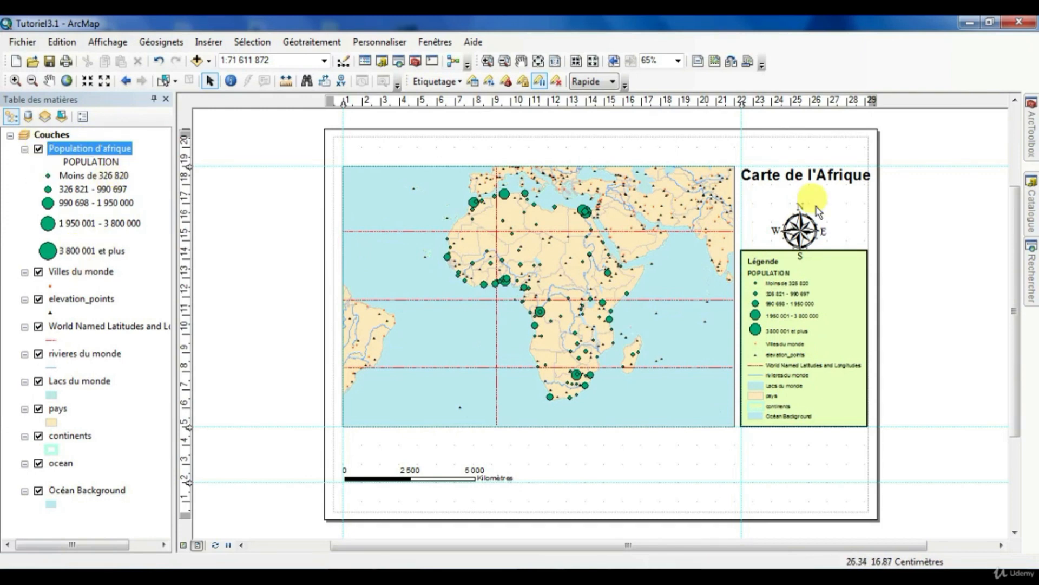
{"action": "left_click", "coordinate": [785, 344]}
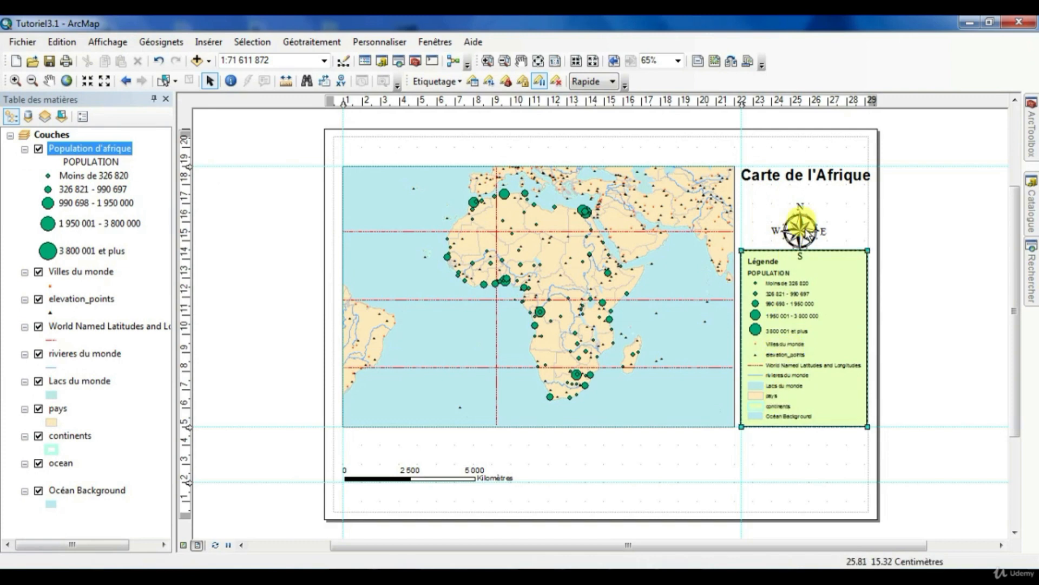
{"action": "left_click_drag", "start_coordinate": [810, 269], "coordinate": [810, 325]}
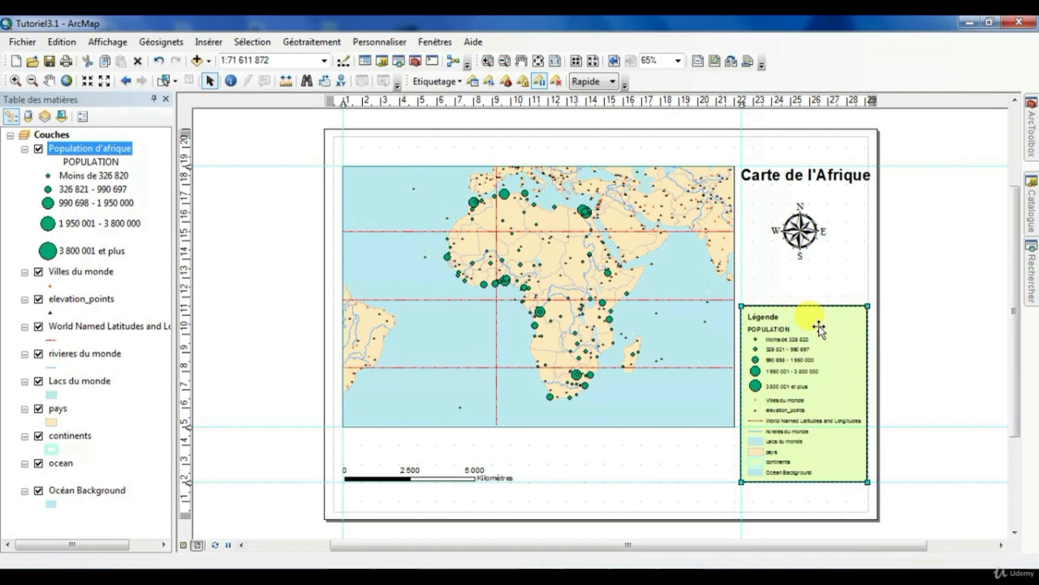
- Move the north arrow down slightly, leaving space between it and the map title
{"action": "left_click", "coordinate": [799, 232]}
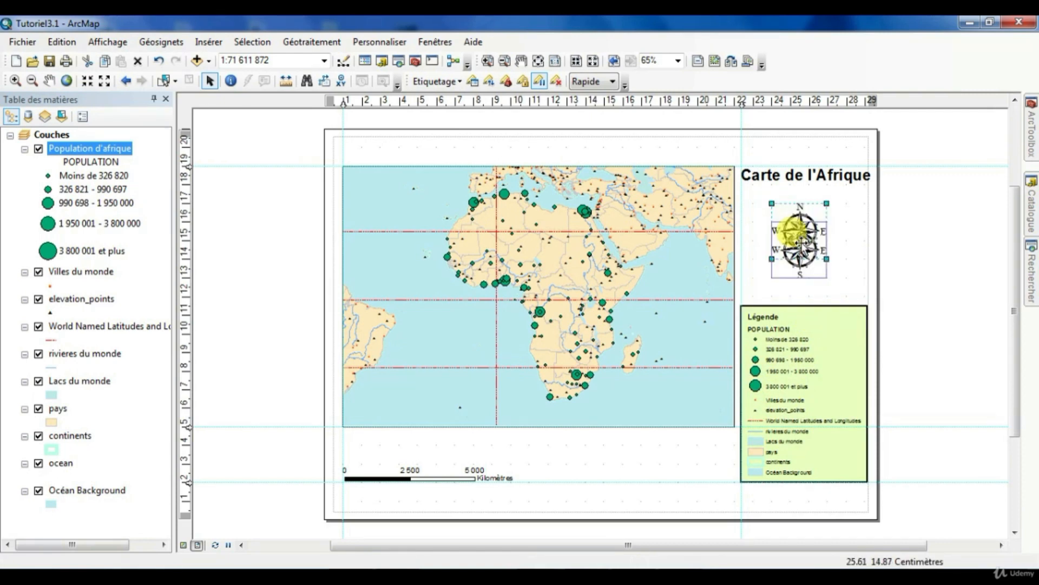
{"action": "left_click_drag", "start_coordinate": [801, 247], "coordinate": [801, 265]}
{"action": "left_click", "coordinate": [839, 220]}
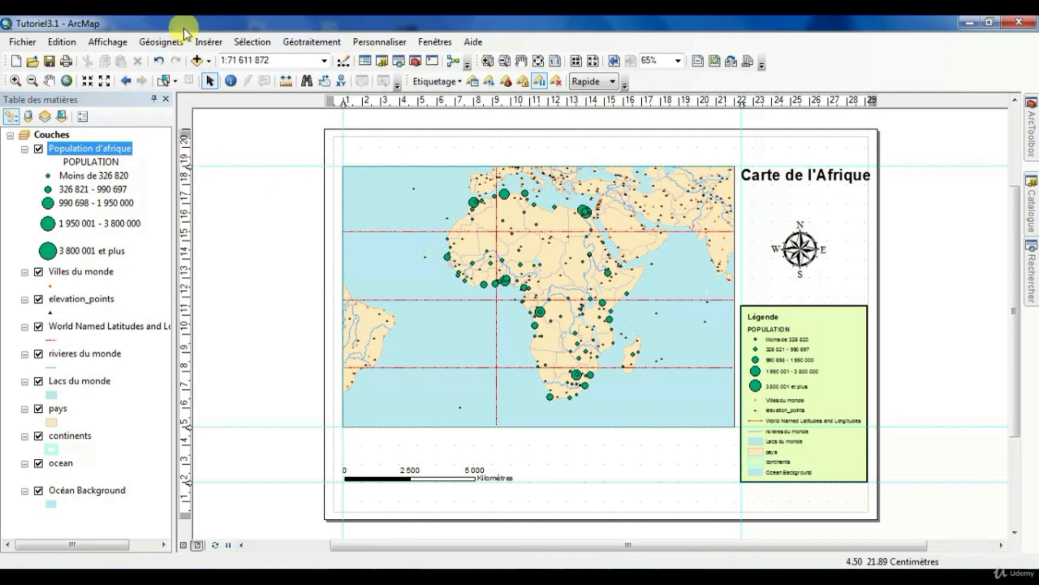
- Insert the text "Population" in the layout and place it beneath the title Carte de l'Afrique
{"action": "left_click", "coordinate": [202, 41]}
{"action": "left_click", "coordinate": [245, 99]}
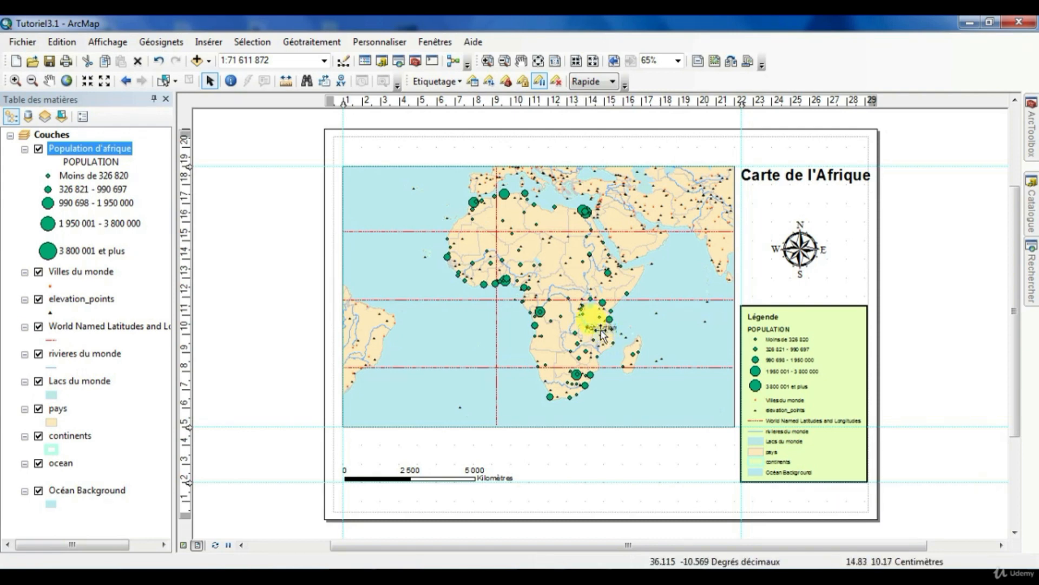
{"action": "left_click_drag", "start_coordinate": [603, 331], "coordinate": [789, 201]}
- Set the Population text to font size 18 and centre it just under the map title
{"action": "double_click", "coordinate": [792, 200]}
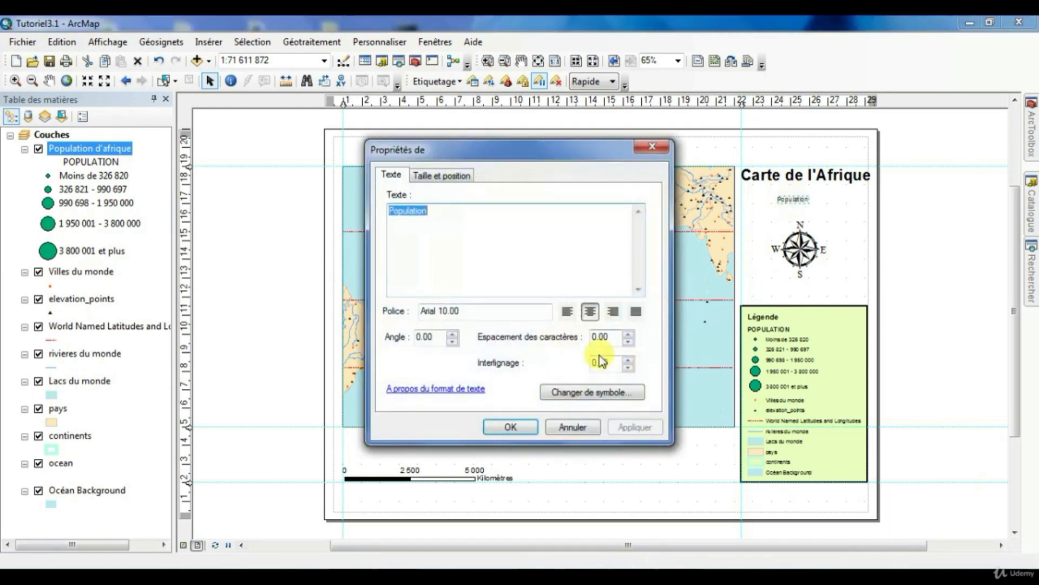
{"action": "left_click", "coordinate": [583, 392]}
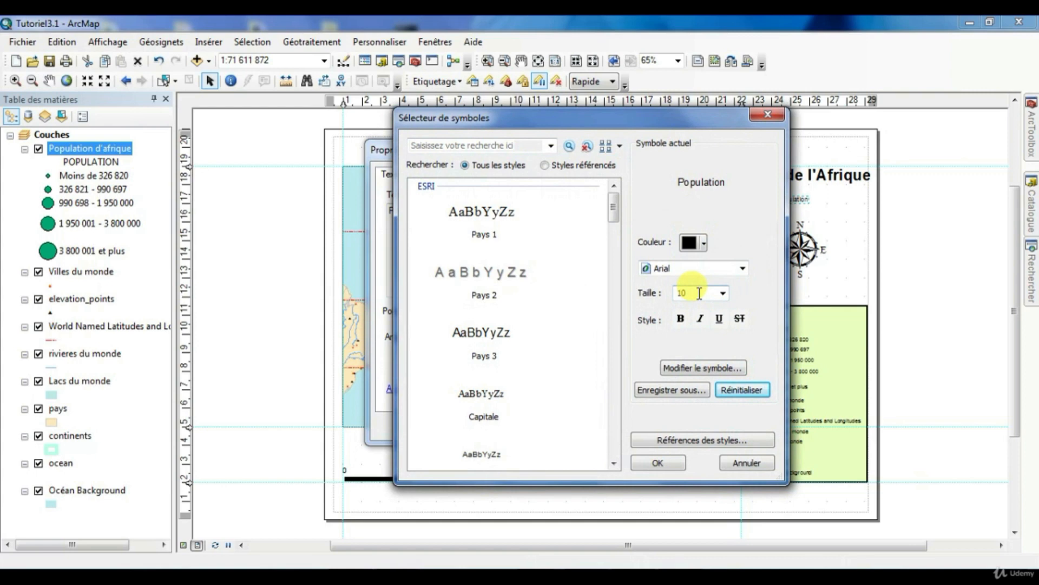
{"action": "type", "text": "18"}
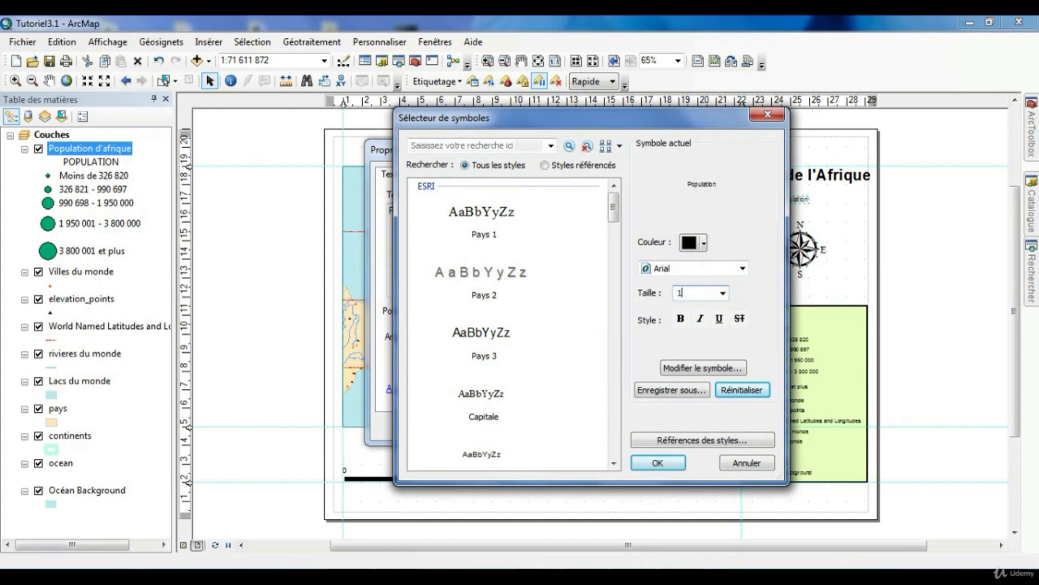
{"action": "left_click", "coordinate": [659, 463]}
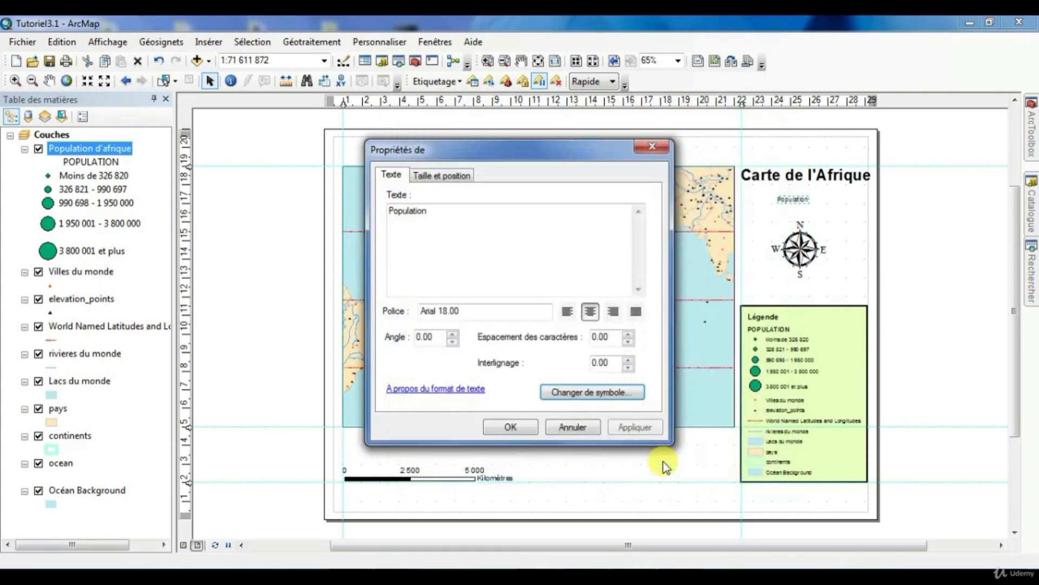
{"action": "left_click", "coordinate": [624, 428]}
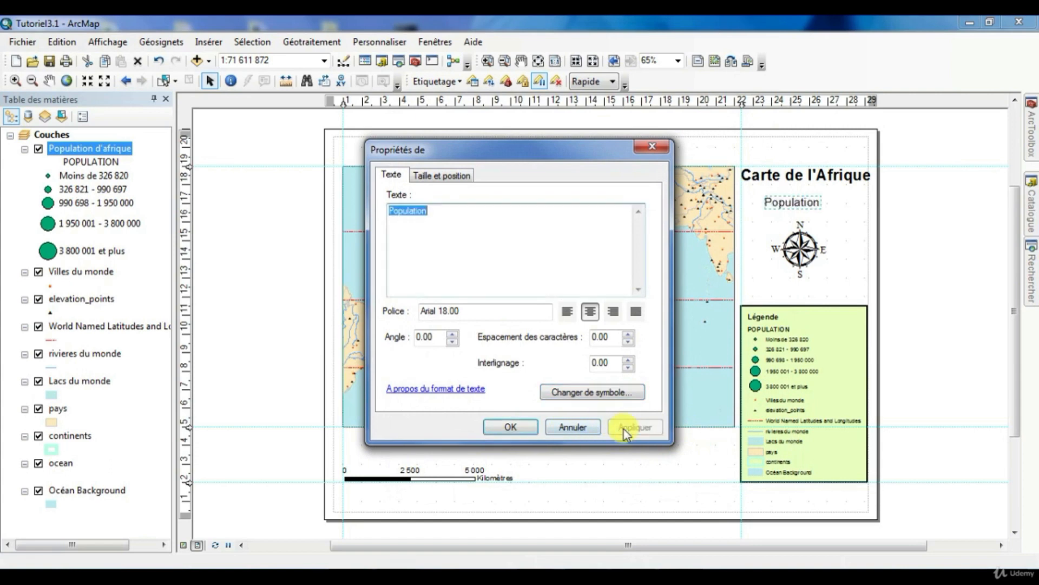
{"action": "left_click", "coordinate": [510, 427]}
{"action": "mouse_move", "coordinate": [787, 209]}
{"action": "left_mouse_down"}
{"action": "mouse_move", "coordinate": [813, 203]}
{"action": "mouse_move", "coordinate": [794, 203]}
{"action": "left_mouse_up"}
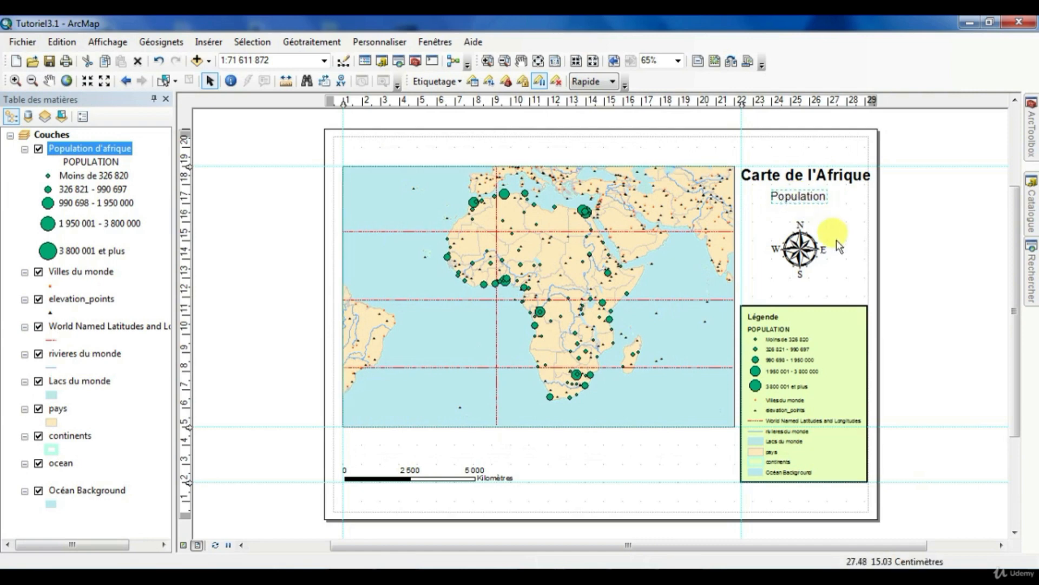
{"action": "left_click", "coordinate": [838, 245]}
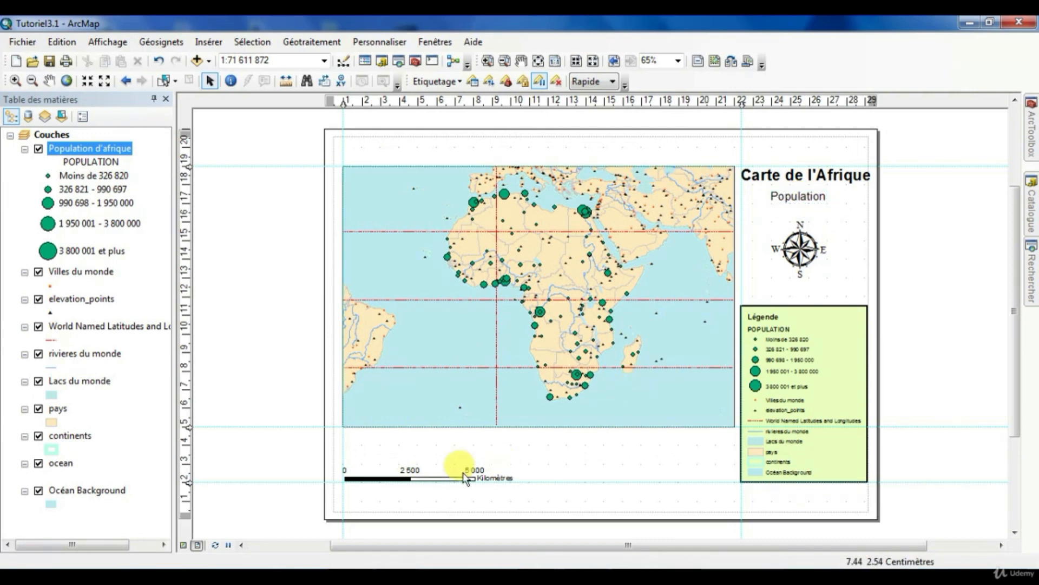
- Turn off Conserver les proportions for the data frame and stretch its lower edge down to the lowest horizontal guide
{"action": "left_click", "coordinate": [573, 413]}
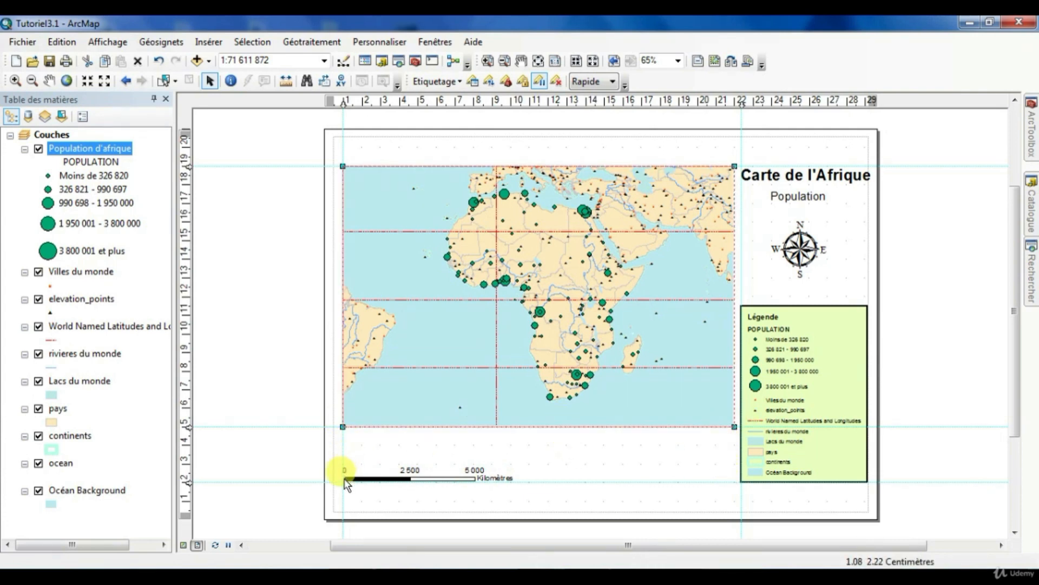
{"action": "right_click", "coordinate": [517, 414]}
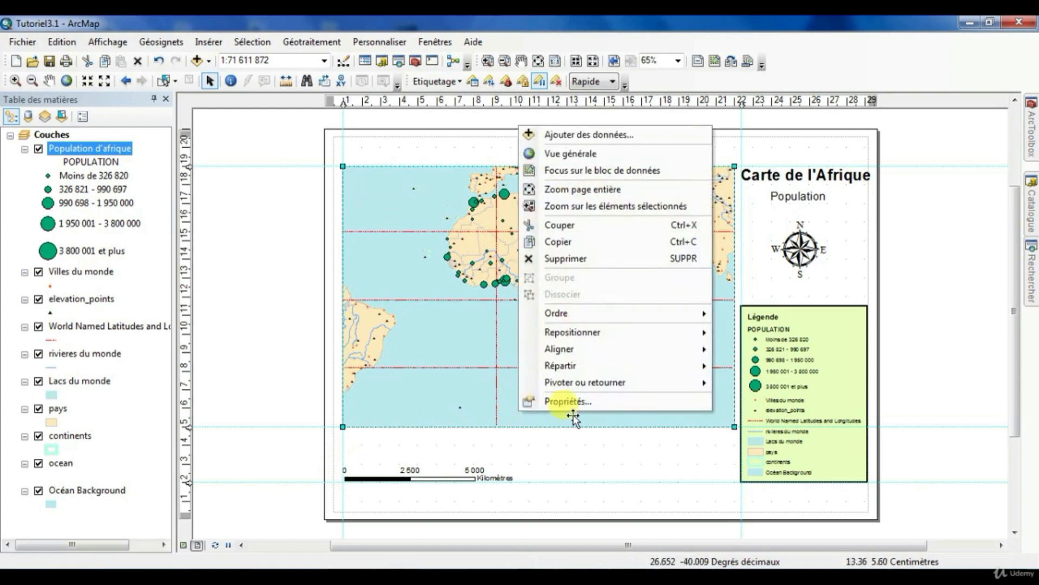
{"action": "left_click", "coordinate": [577, 407]}
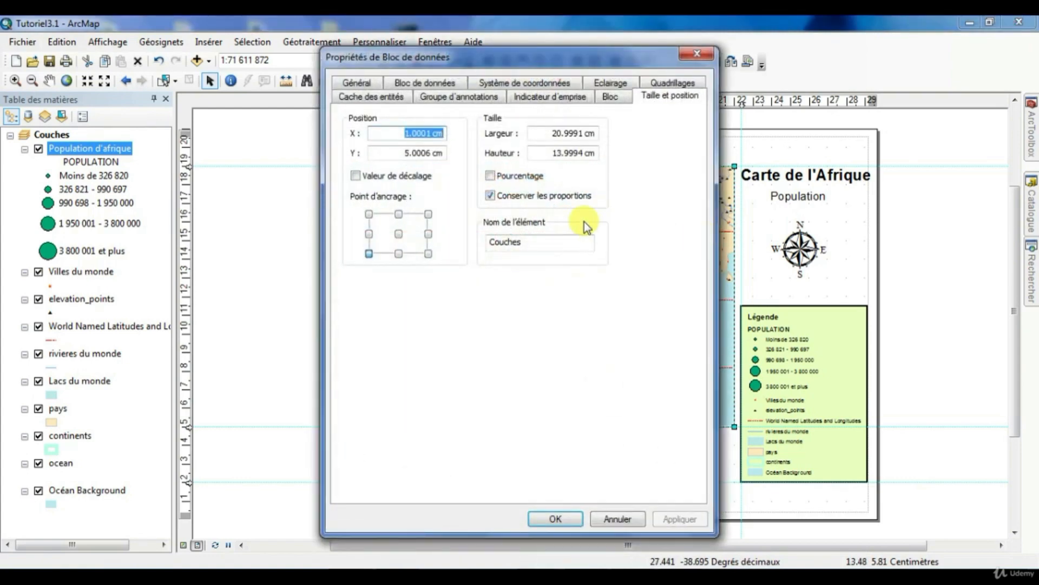
{"action": "left_click", "coordinate": [513, 197]}
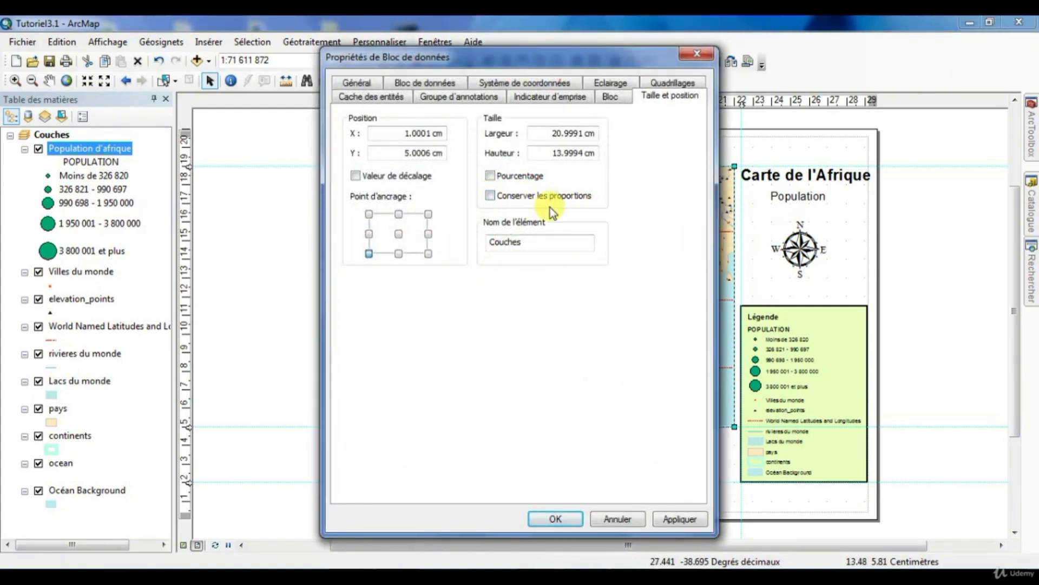
{"action": "left_click", "coordinate": [554, 520]}
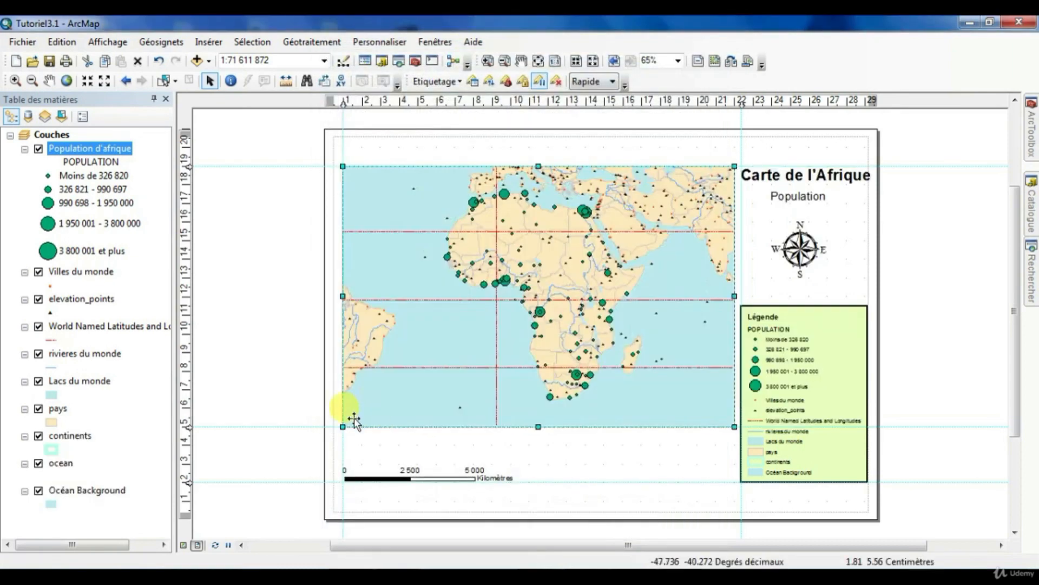
{"action": "left_click_drag", "start_coordinate": [355, 467], "coordinate": [347, 475]}
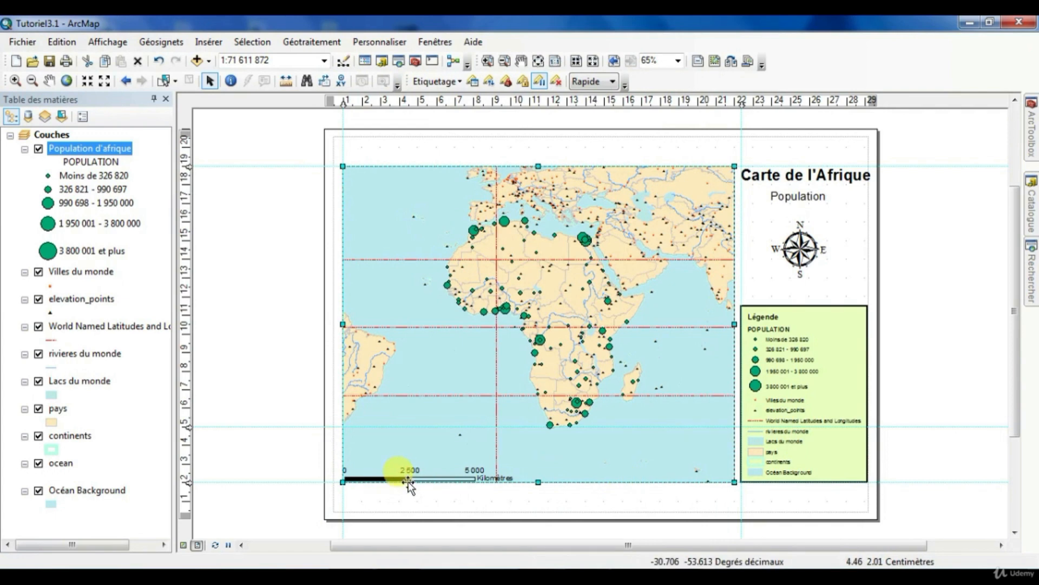
- Move the scale bar straight down to just below the data frame
{"action": "left_click", "coordinate": [436, 480]}
{"action": "left_click", "coordinate": [442, 484]}
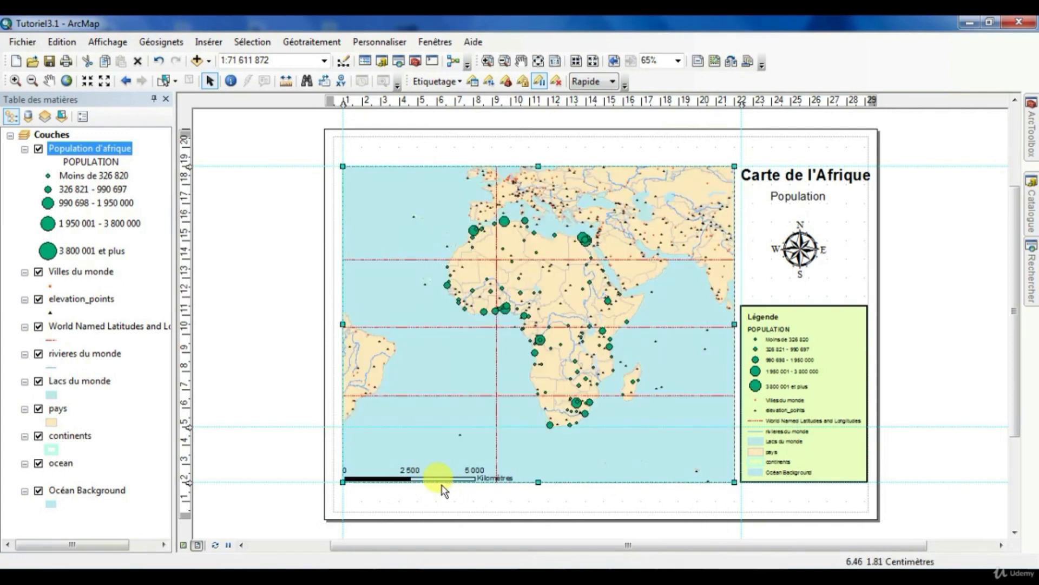
{"action": "left_click", "coordinate": [435, 480]}
{"action": "left_click_drag", "start_coordinate": [421, 481], "coordinate": [420, 499]}
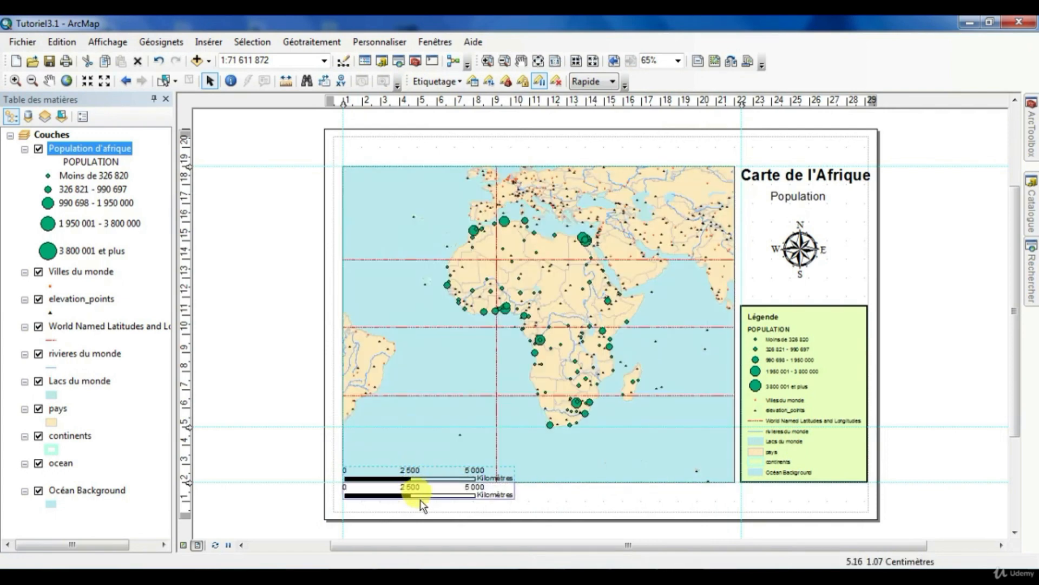
- Deselect the scale bar and save the map document under the new name Tutoriel3.2
{"action": "left_click", "coordinate": [583, 491]}
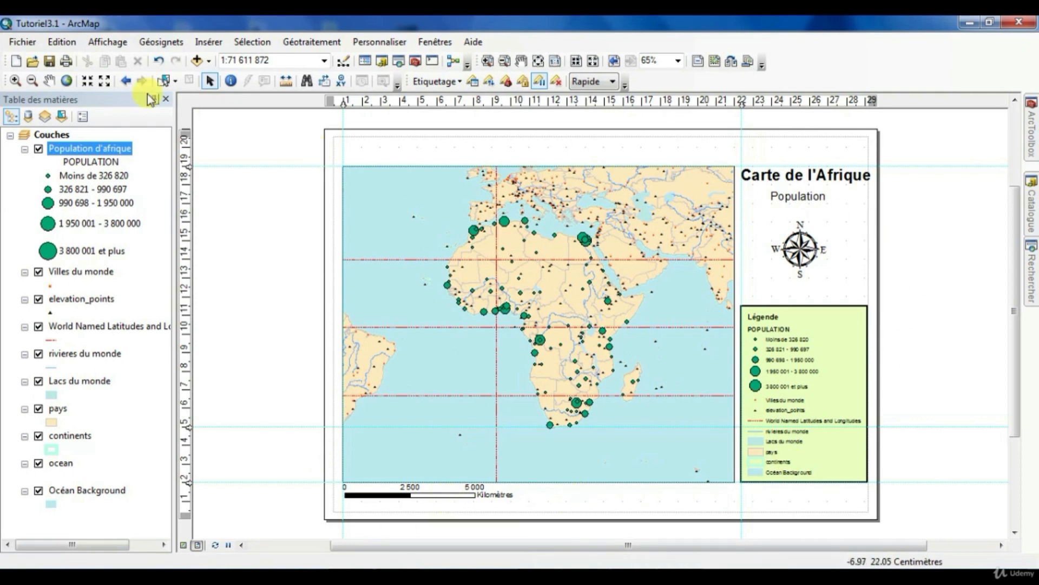
{"action": "left_click", "coordinate": [24, 43]}
{"action": "left_click", "coordinate": [69, 108]}
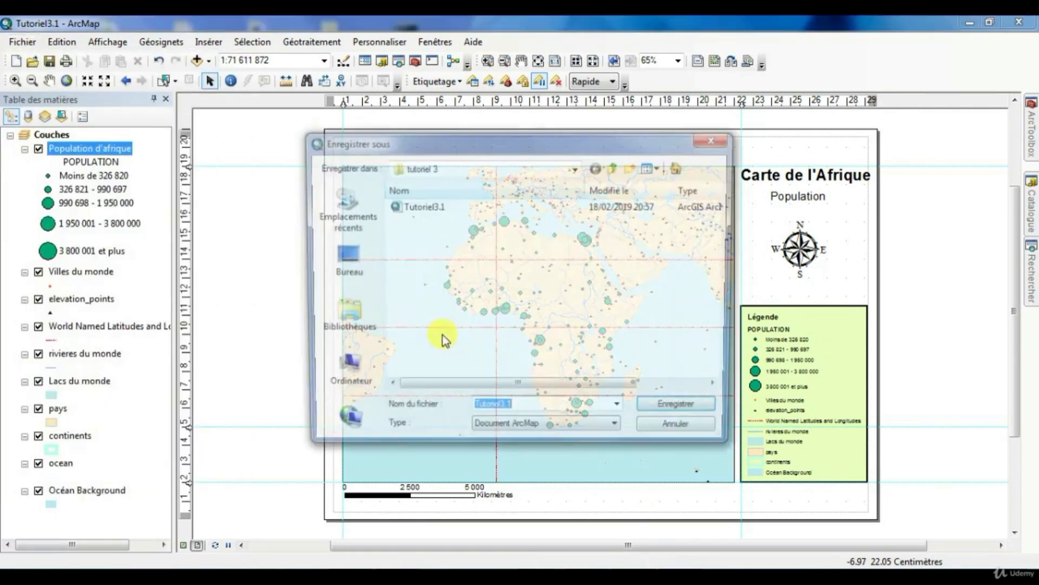
{"action": "left_click", "coordinate": [520, 404]}
{"action": "key", "text": "BackSpace"}
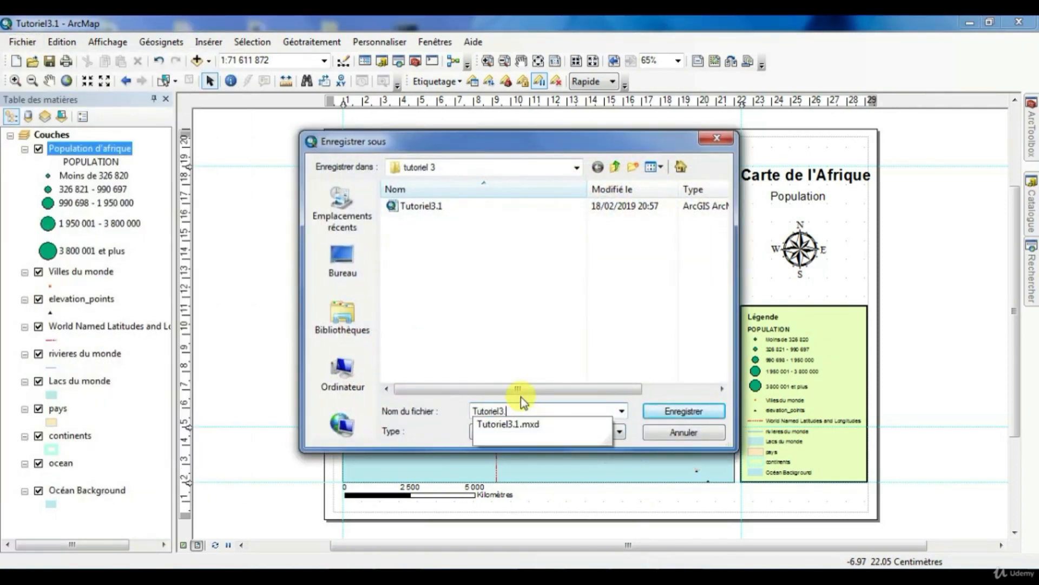
{"action": "type", "text": "2"}
{"action": "key", "text": "Return"}
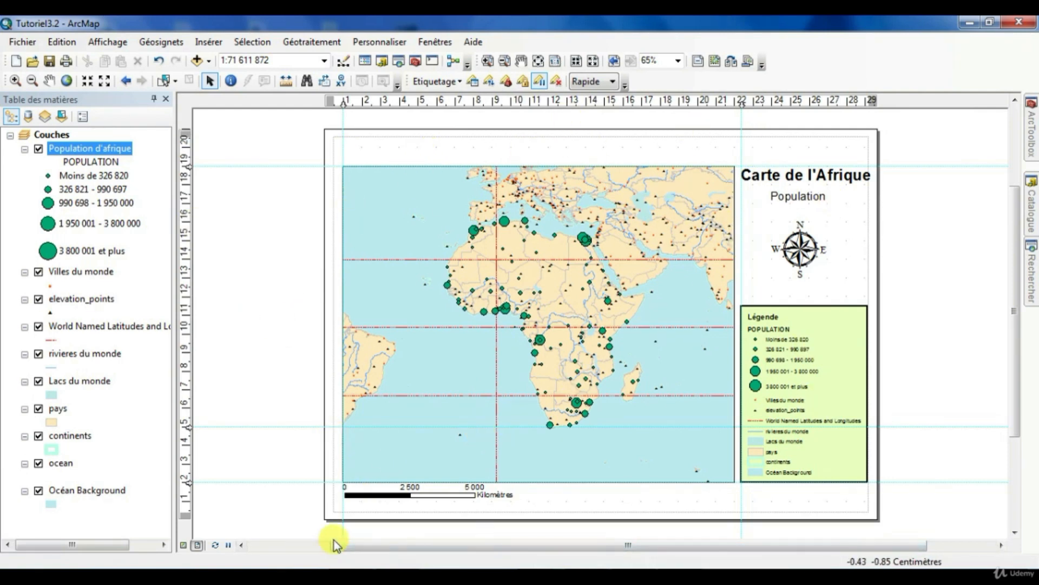
- Pan the map east to Asia and Australia in data view, and return to layout view
{"action": "left_click", "coordinate": [183, 545]}
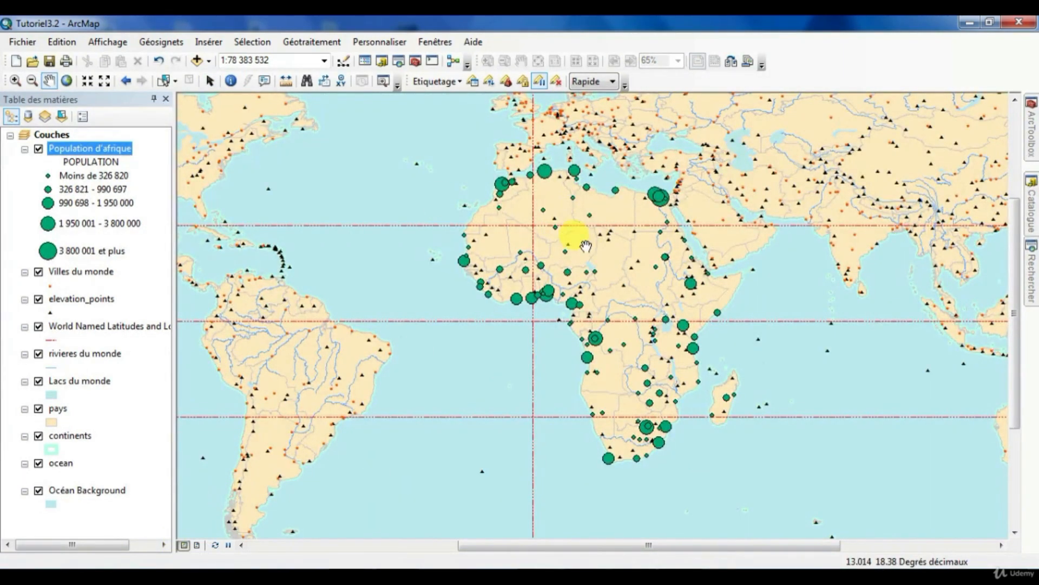
{"action": "left_click_drag", "start_coordinate": [644, 310], "coordinate": [419, 311]}
{"action": "left_click_drag", "start_coordinate": [779, 317], "coordinate": [497, 370]}
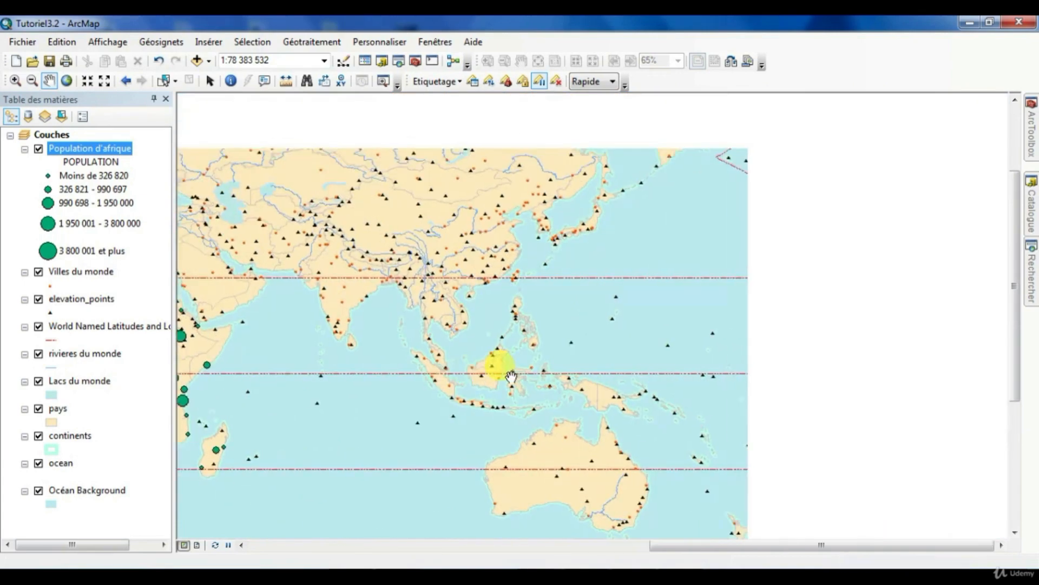
{"action": "left_click", "coordinate": [196, 545]}
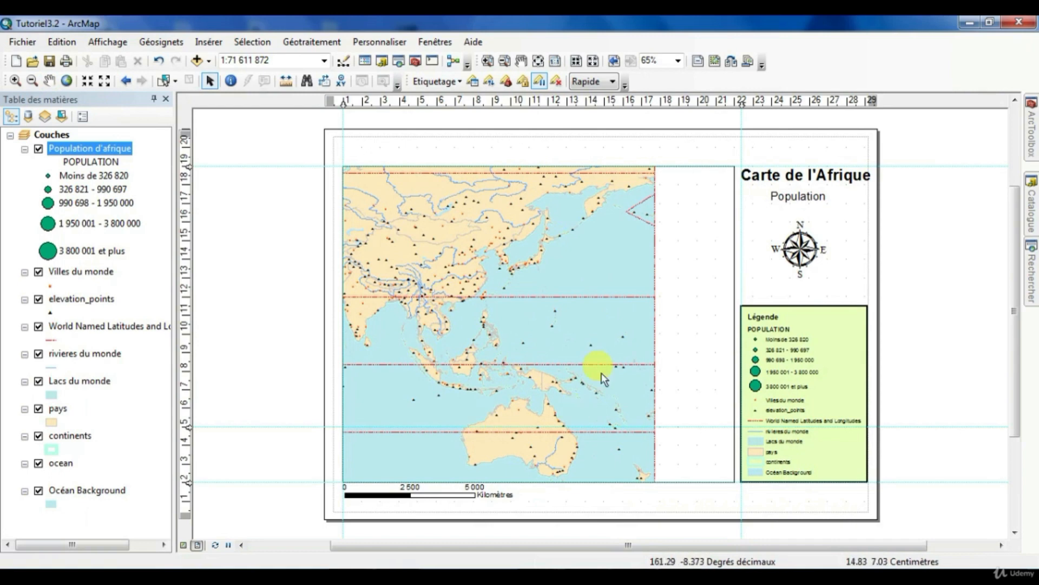
- Pan the map inside the data frame back towards Africa, and restore the earlier extent centred on Africa
{"action": "left_click", "coordinate": [49, 81]}
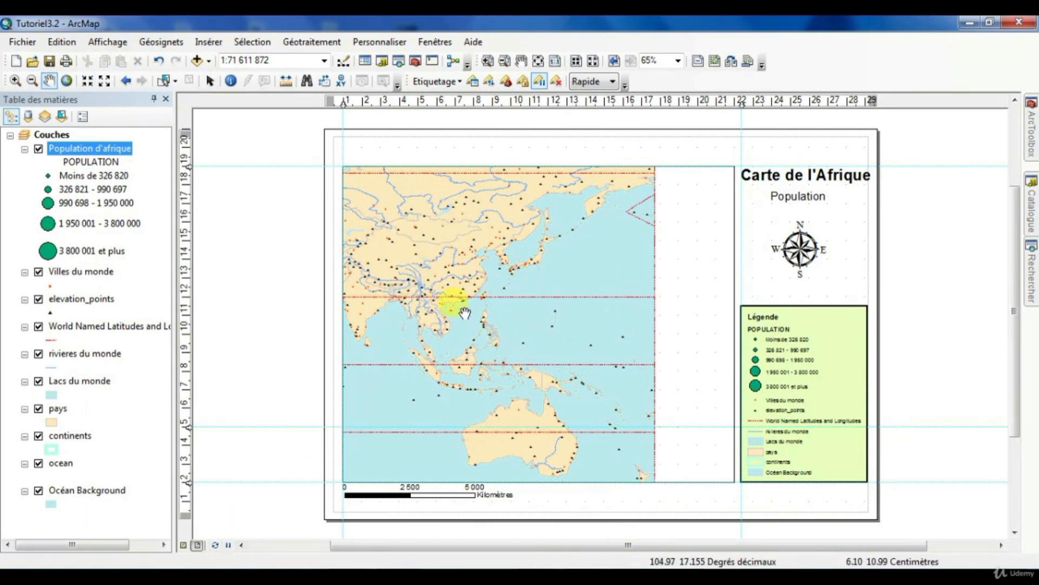
{"action": "left_click_drag", "start_coordinate": [425, 320], "coordinate": [627, 310]}
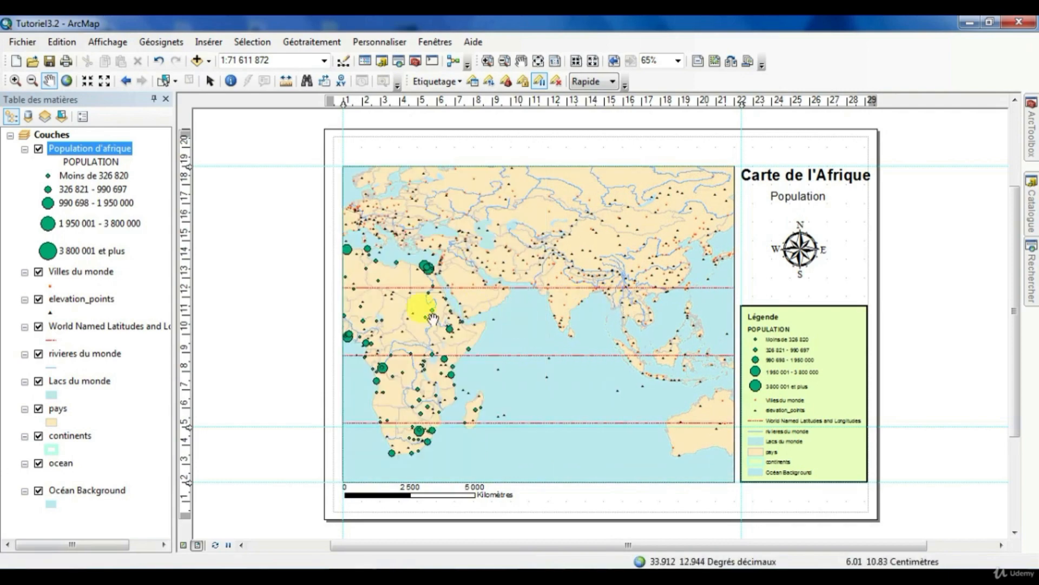
{"action": "left_click_drag", "start_coordinate": [433, 319], "coordinate": [568, 325]}
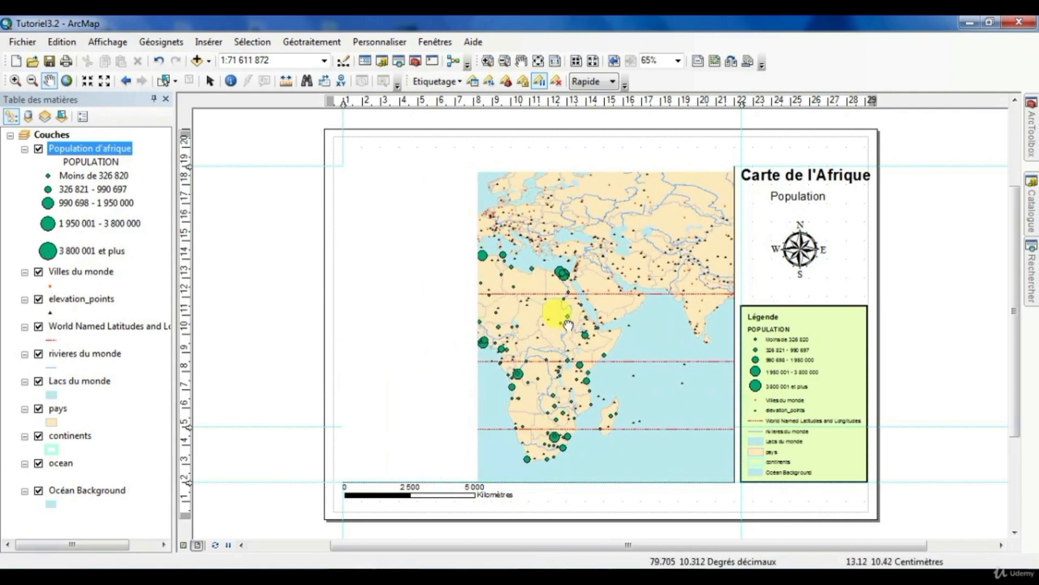
{"action": "left_click", "coordinate": [126, 81]}
{"action": "left_click", "coordinate": [126, 81]}
{"action": "left_click", "coordinate": [126, 81]}
{"action": "left_click", "coordinate": [126, 81]}
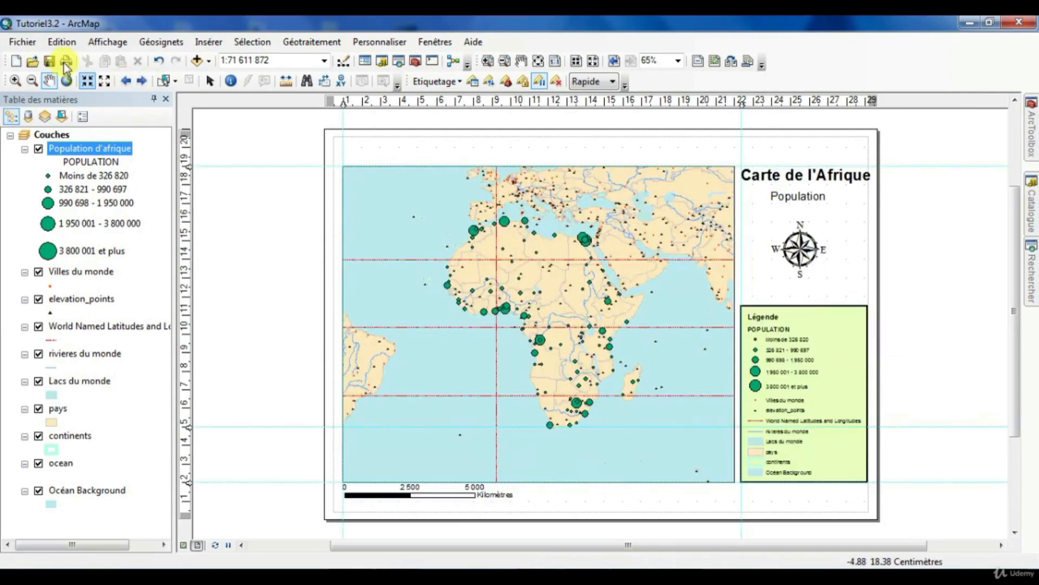
{"action": "left_click", "coordinate": [211, 81]}
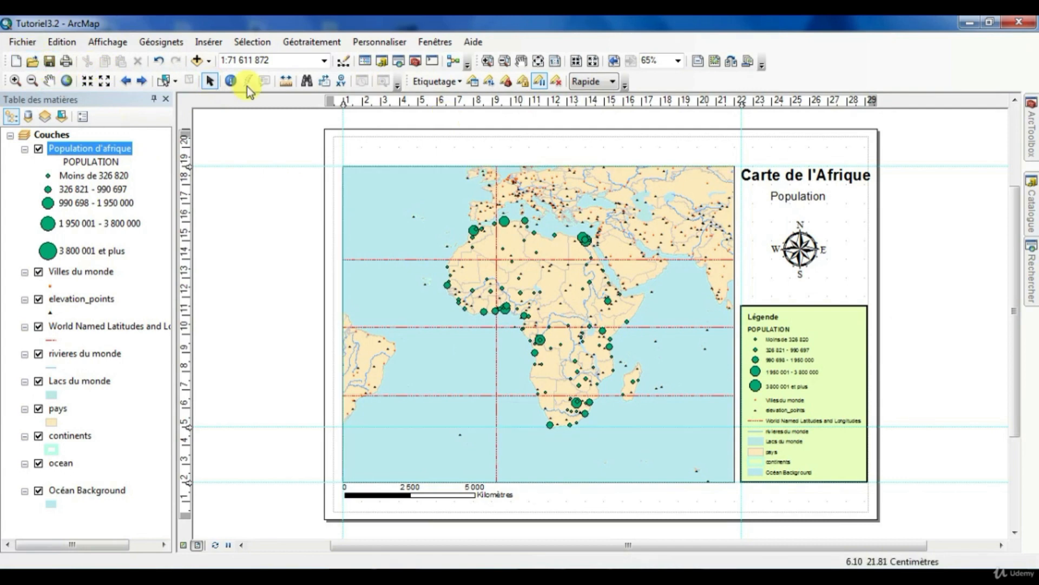
{"action": "left_click", "coordinate": [23, 42]}
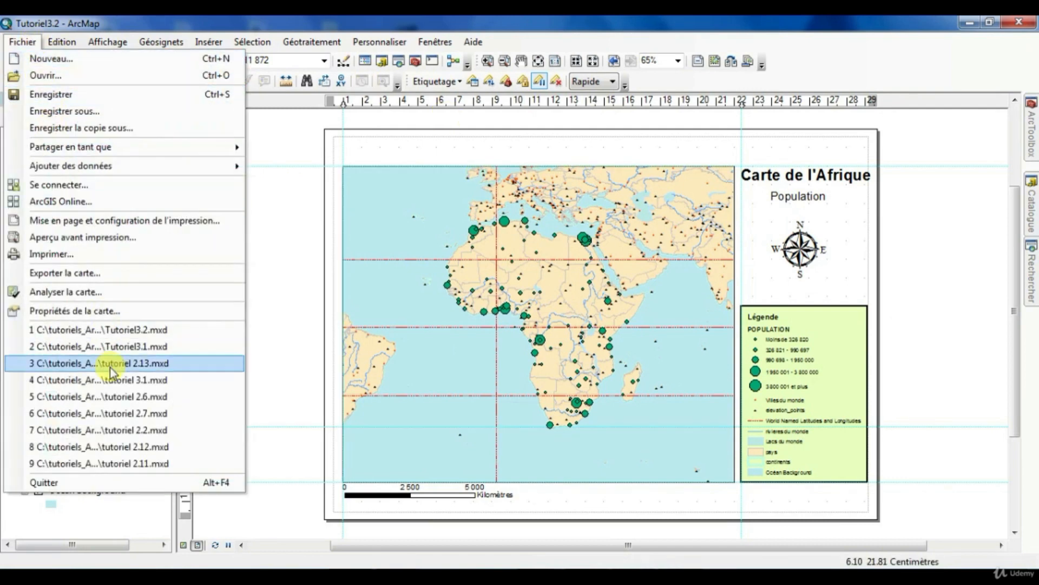
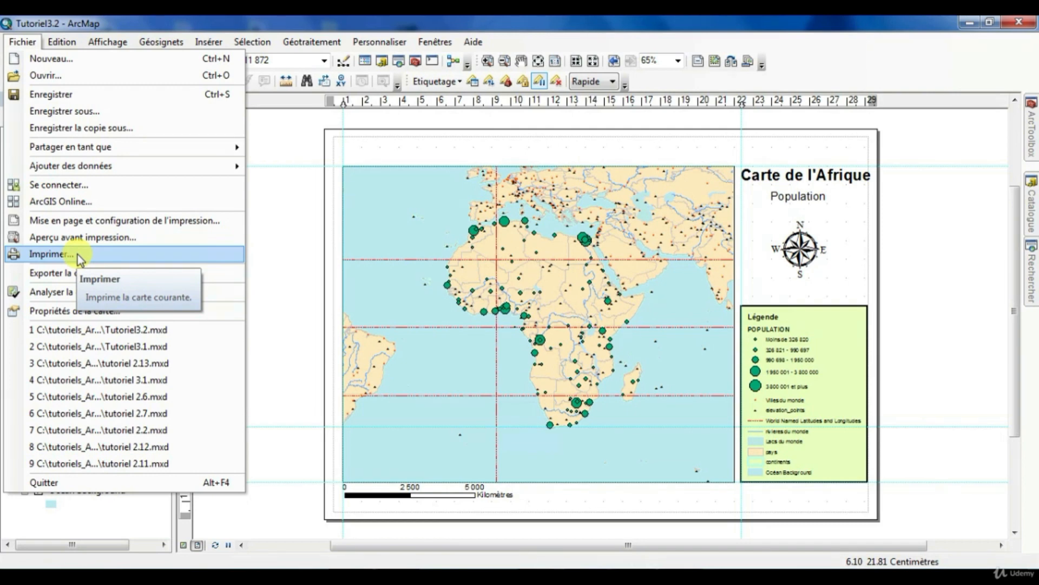
{"action": "left_click", "coordinate": [366, 22]}
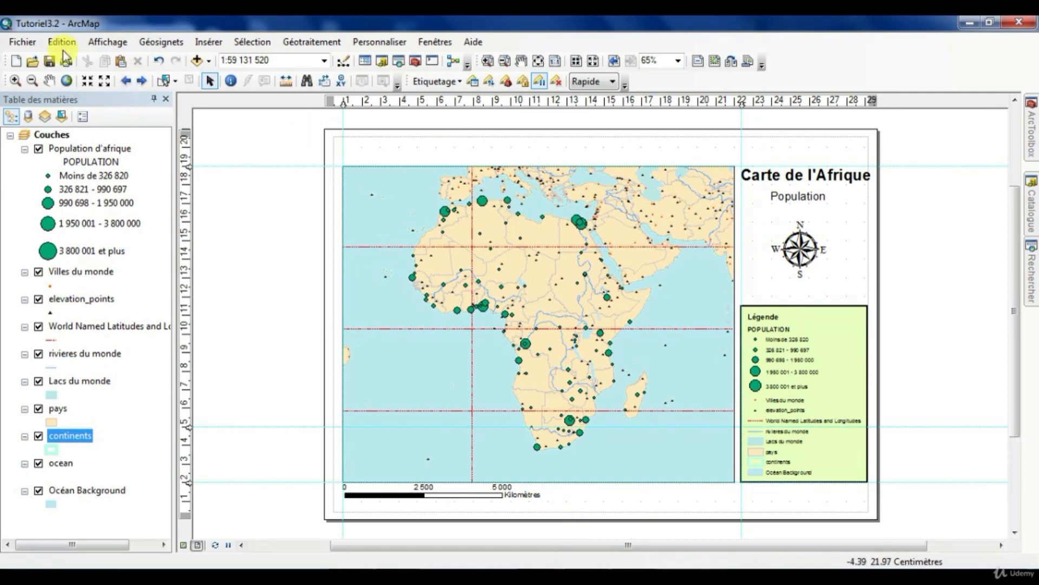
- Save the map document as a new copy named Tutoriel3.3
{"action": "left_click", "coordinate": [32, 42]}
{"action": "left_click", "coordinate": [40, 114]}
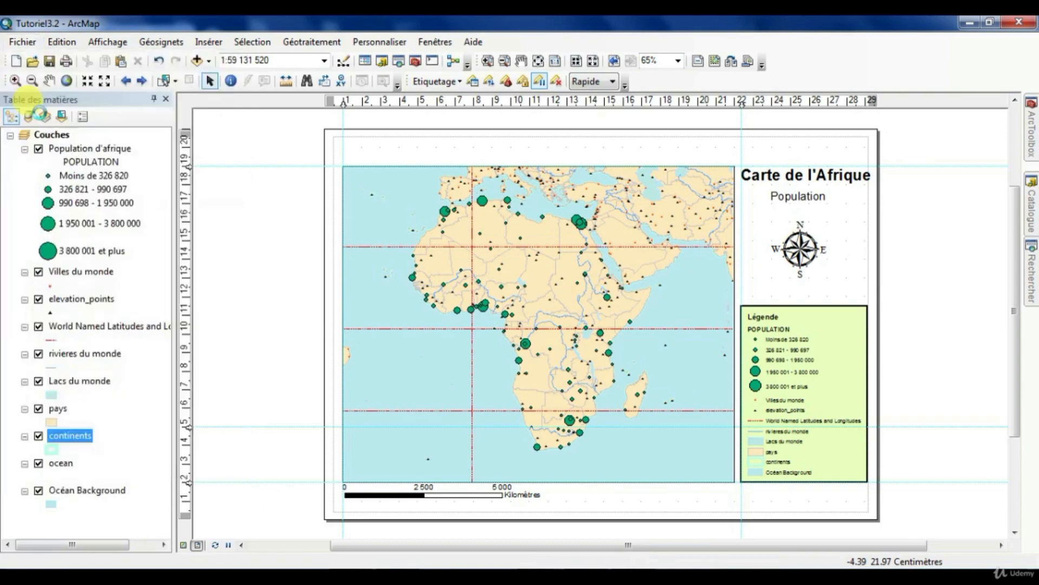
{"action": "left_click", "coordinate": [540, 413]}
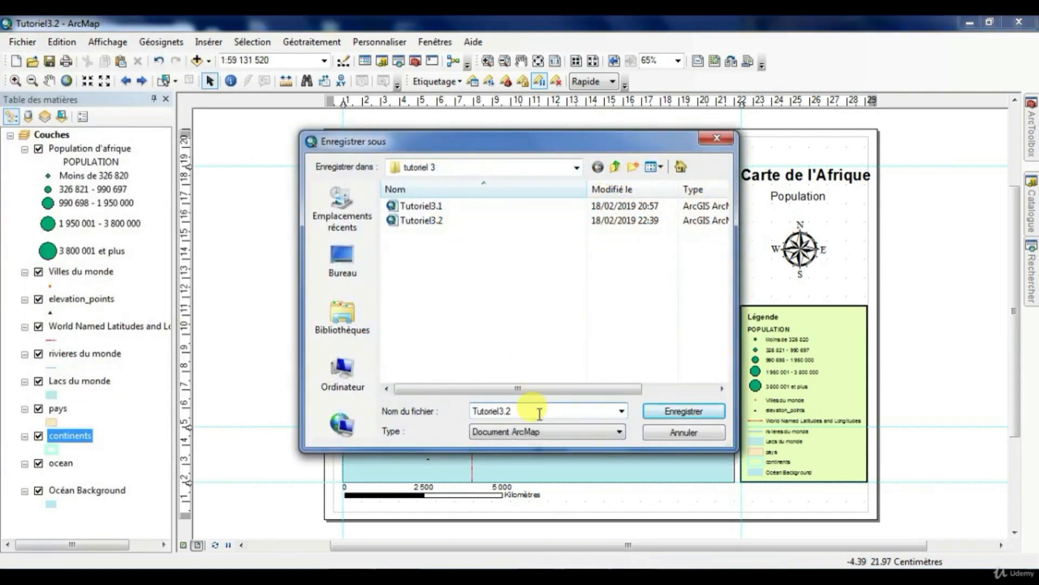
{"action": "key", "text": "BackSpace"}
{"action": "type", "text": "3"}
{"action": "key", "text": "Return"}
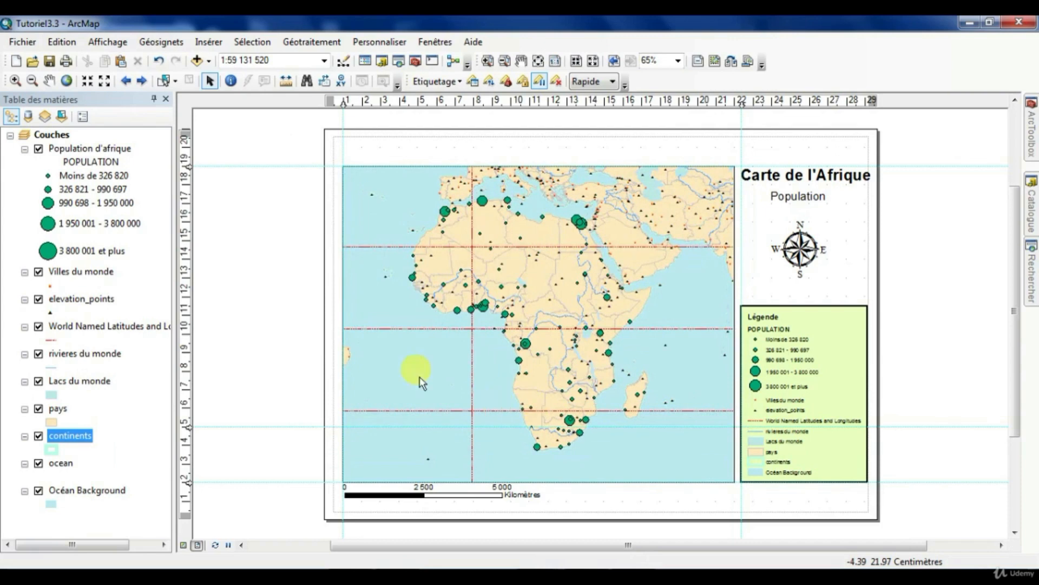
- Start a new grid for the Africa data frame, using the Graticule type and the name géographique
{"action": "left_click", "coordinate": [411, 188]}
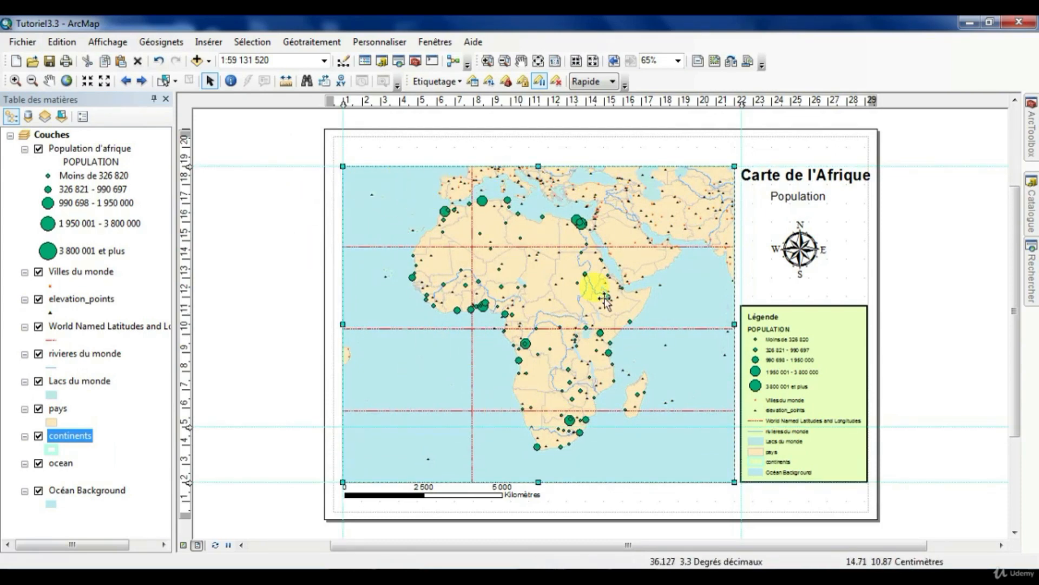
{"action": "right_click", "coordinate": [408, 199]}
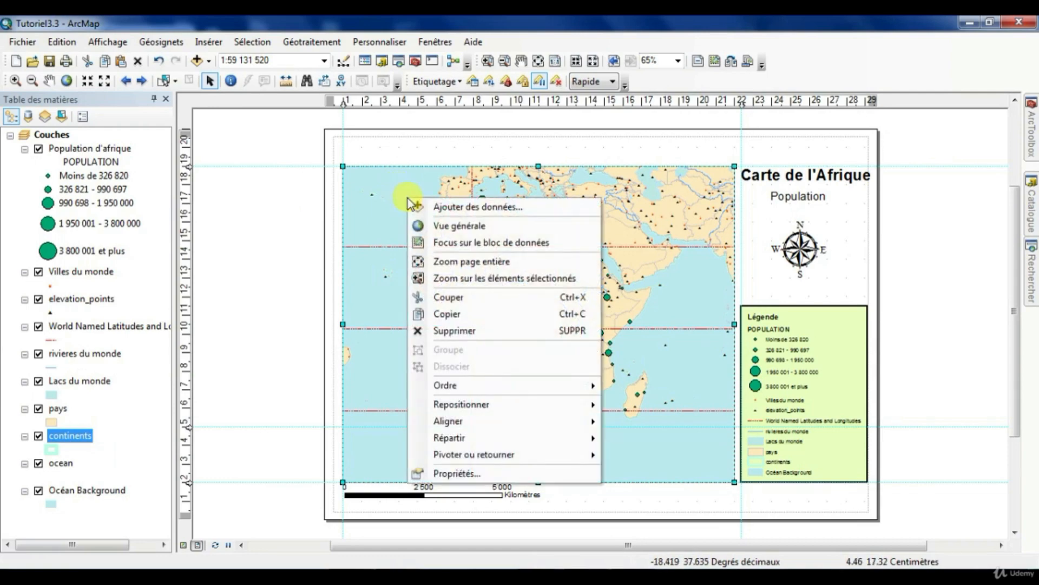
{"action": "left_click", "coordinate": [455, 474]}
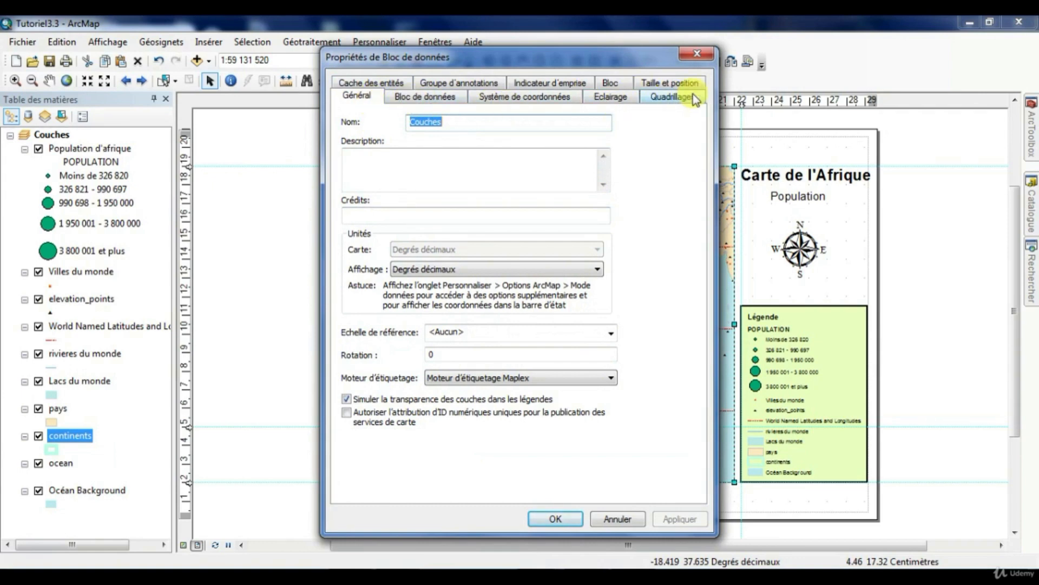
{"action": "left_click", "coordinate": [667, 100]}
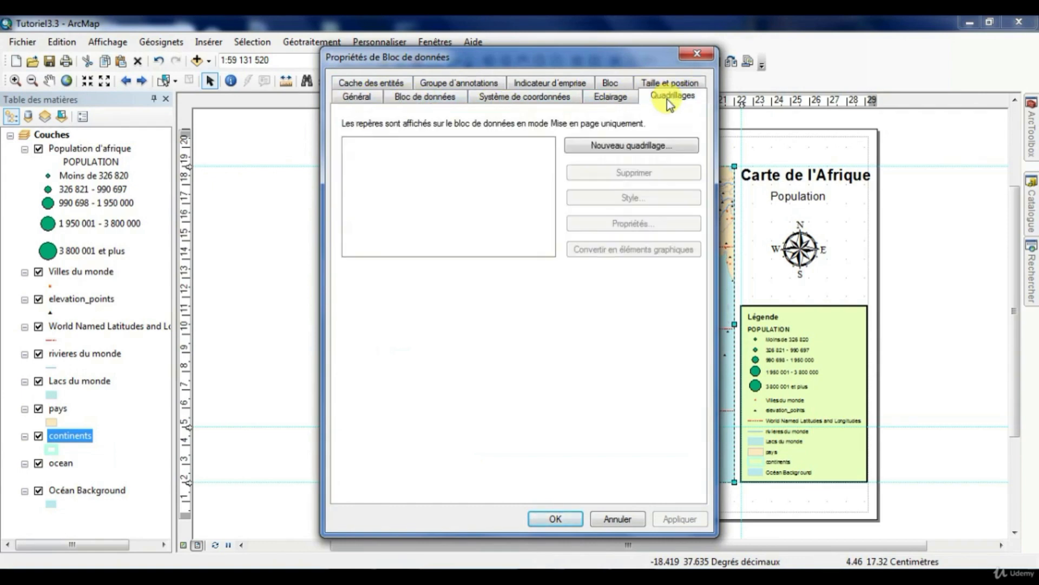
{"action": "left_click", "coordinate": [639, 144]}
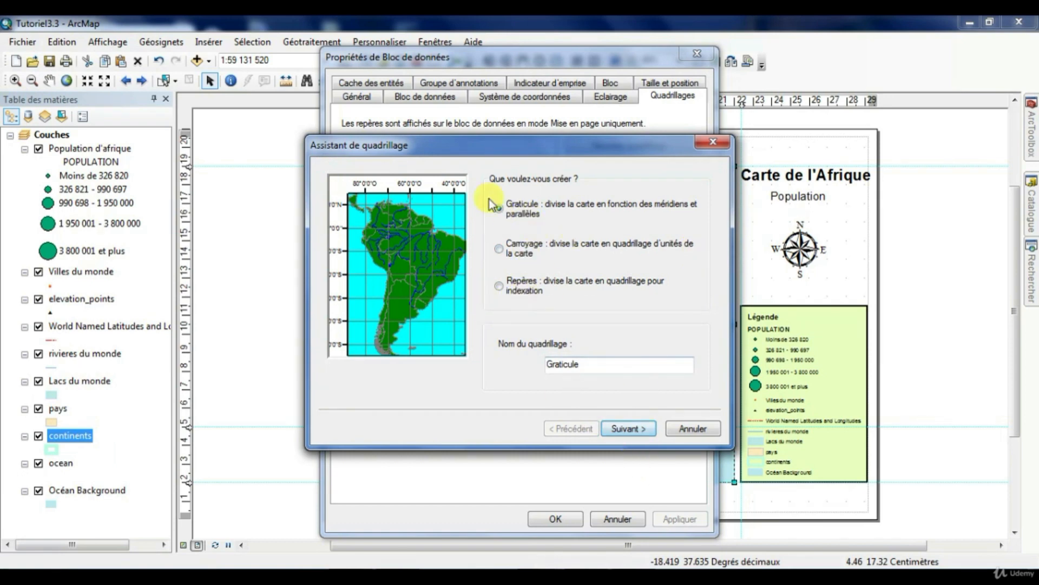
{"action": "left_click_drag", "start_coordinate": [563, 371], "coordinate": [392, 358]}
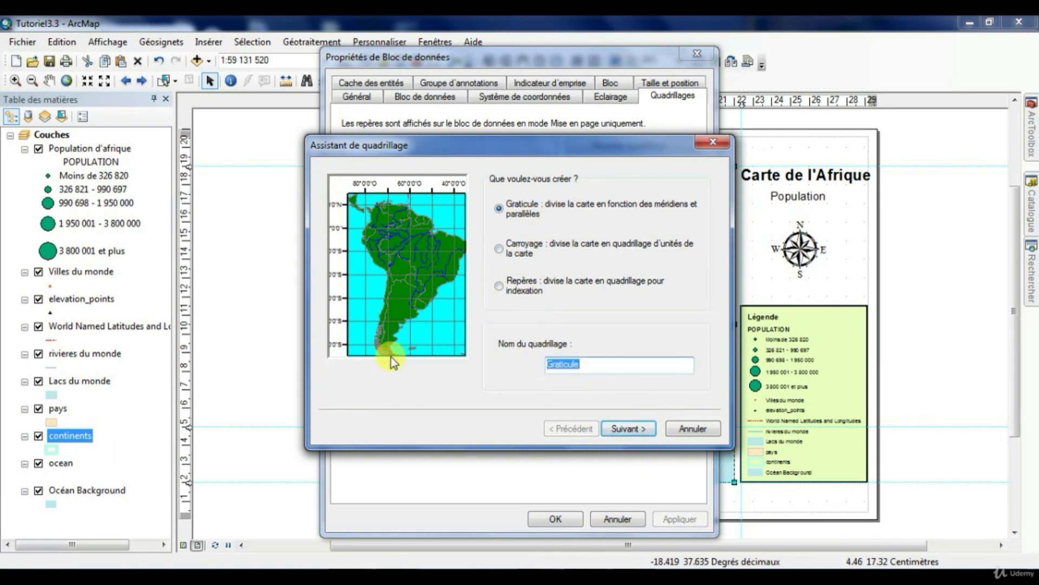
{"action": "type", "text": "ge"}
{"action": "key", "text": "BackSpace"}
{"action": "type", "text": "éographiq"}
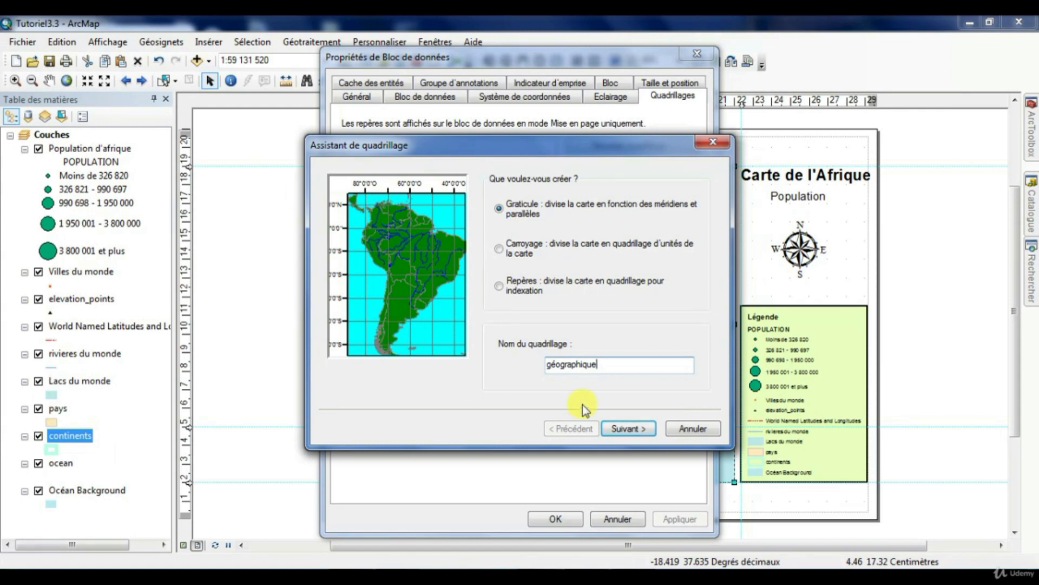
{"action": "left_click", "coordinate": [641, 433]}
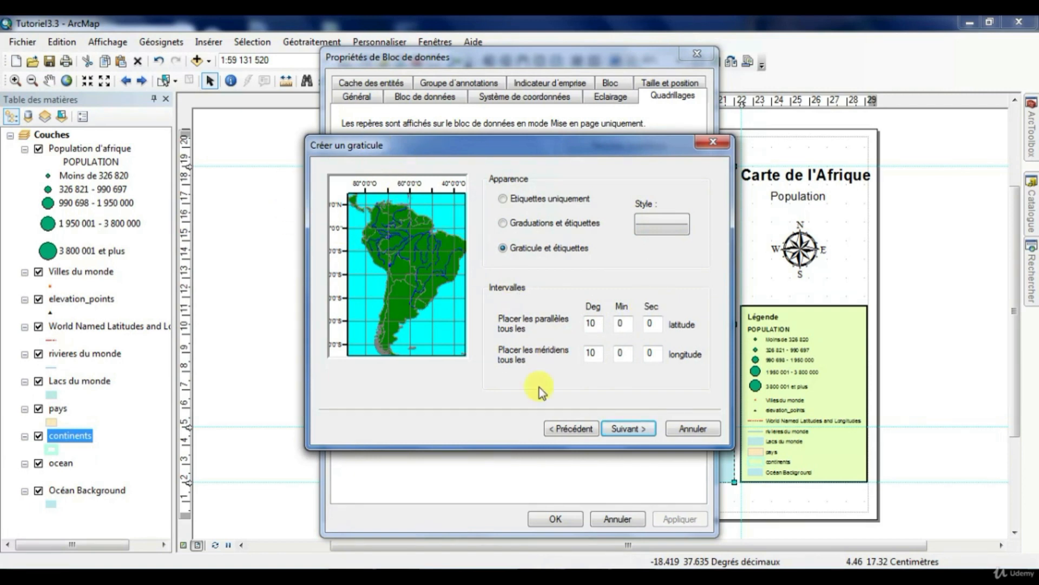
- Finish the graticule with lines and labels every 10 degrees and a simple border, and apply it to the data frame
{"action": "left_click", "coordinate": [631, 428]}
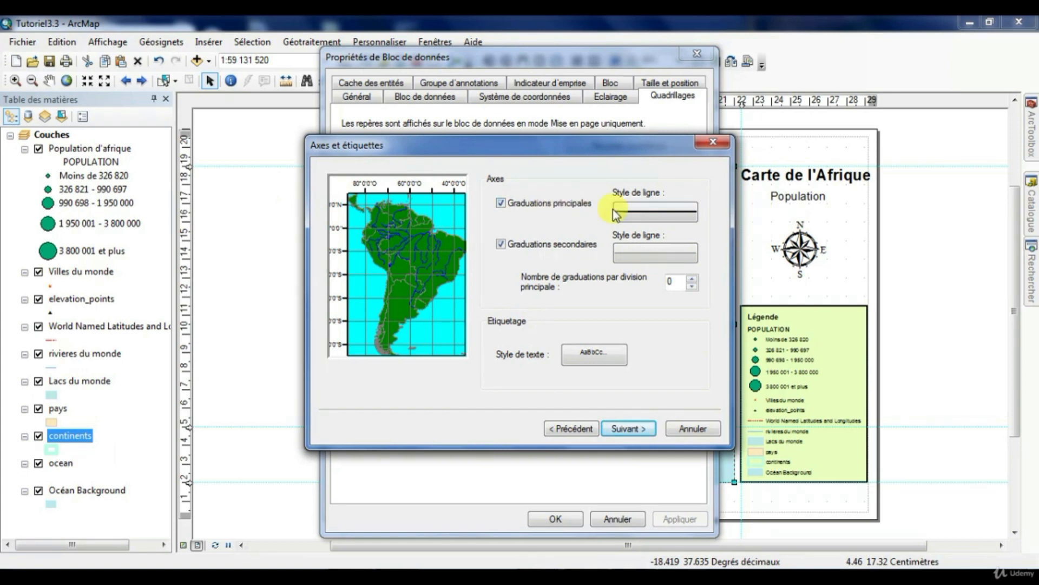
{"action": "left_click", "coordinate": [628, 428]}
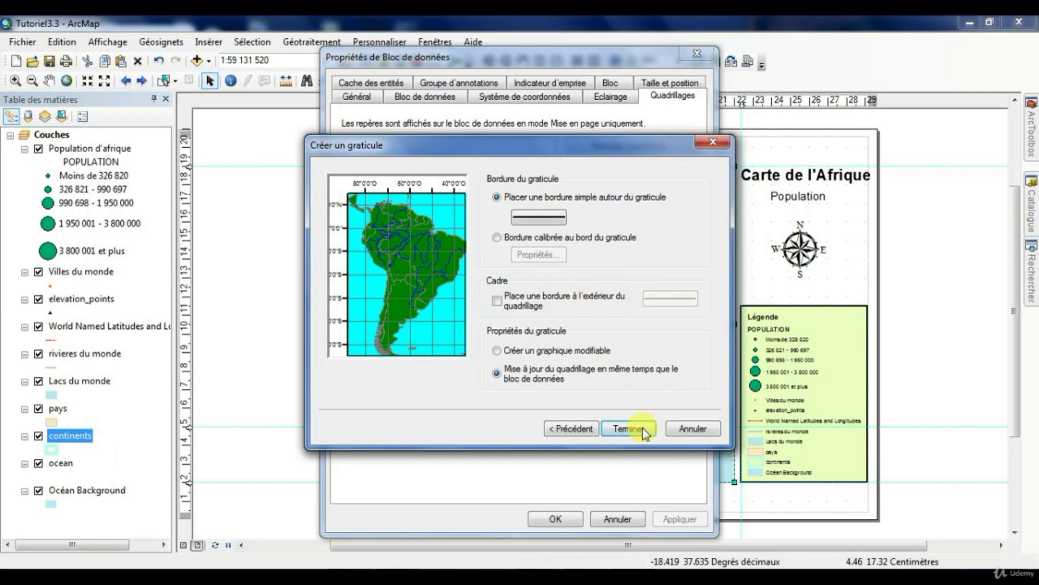
{"action": "left_click", "coordinate": [627, 428]}
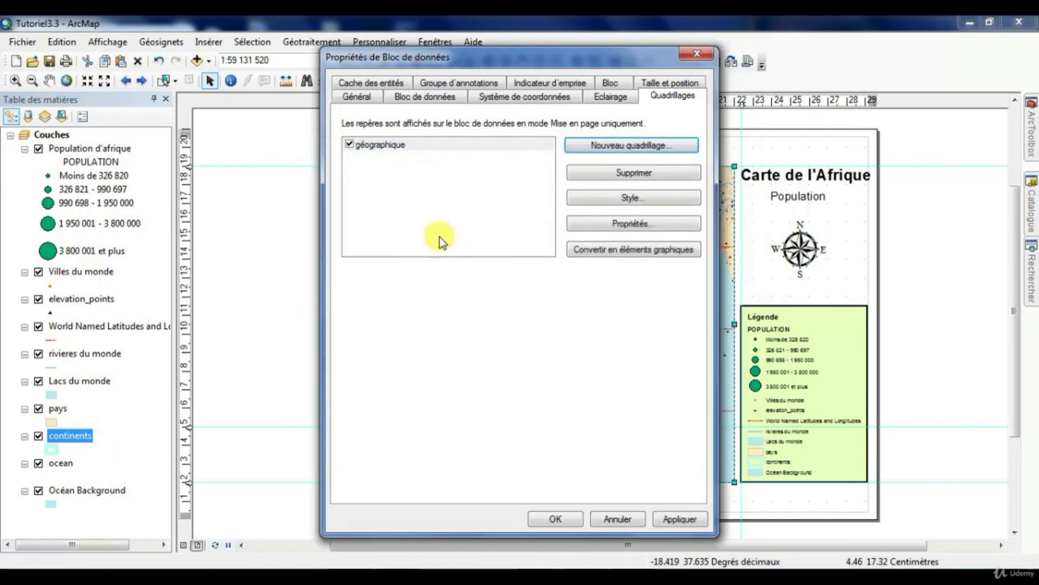
{"action": "left_click_drag", "start_coordinate": [535, 61], "coordinate": [214, 65]}
{"action": "left_click", "coordinate": [349, 522]}
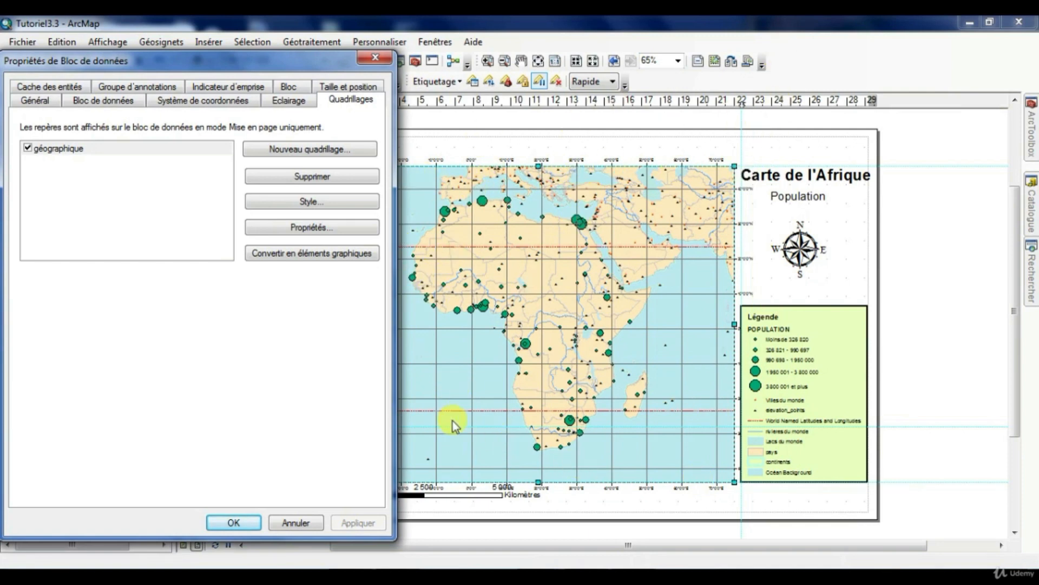
- Start a second grid for the data frame, using the Carroyage type and the name Mercator
{"action": "left_click_drag", "start_coordinate": [173, 64], "coordinate": [296, 70]}
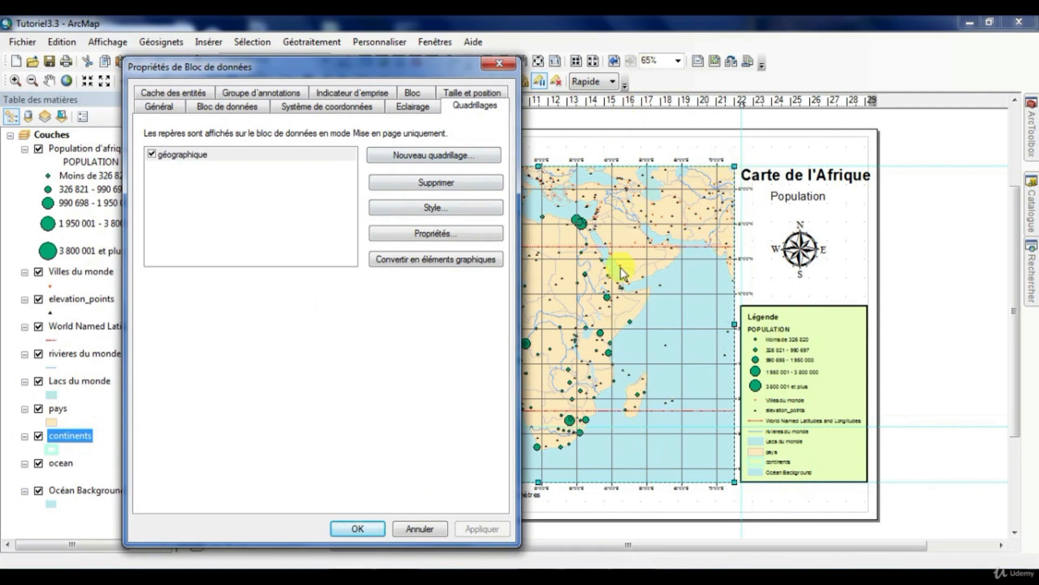
{"action": "left_click", "coordinate": [422, 155]}
{"action": "left_click", "coordinate": [300, 260]}
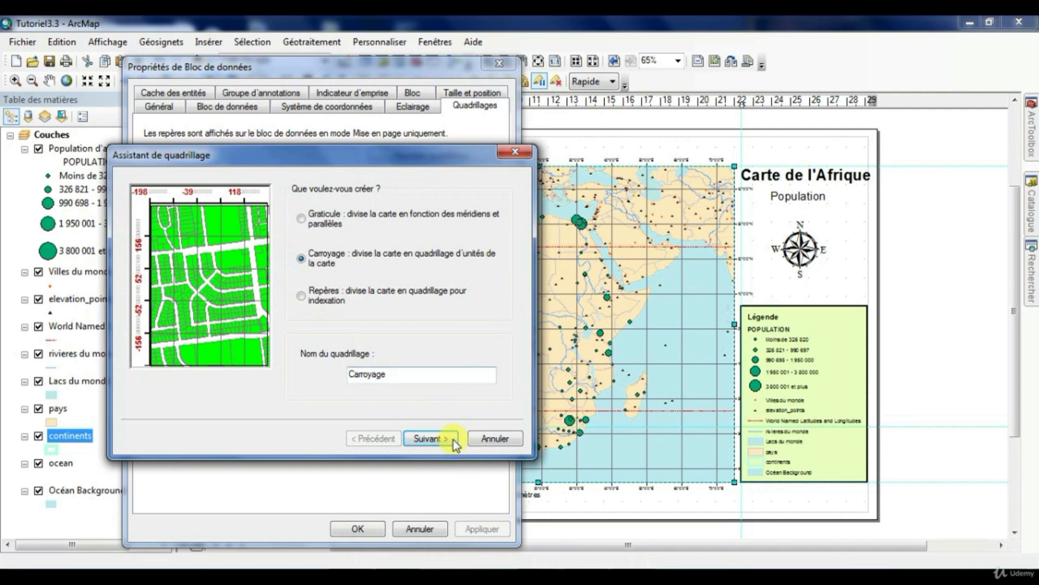
{"action": "left_click_drag", "start_coordinate": [452, 376], "coordinate": [4, 370]}
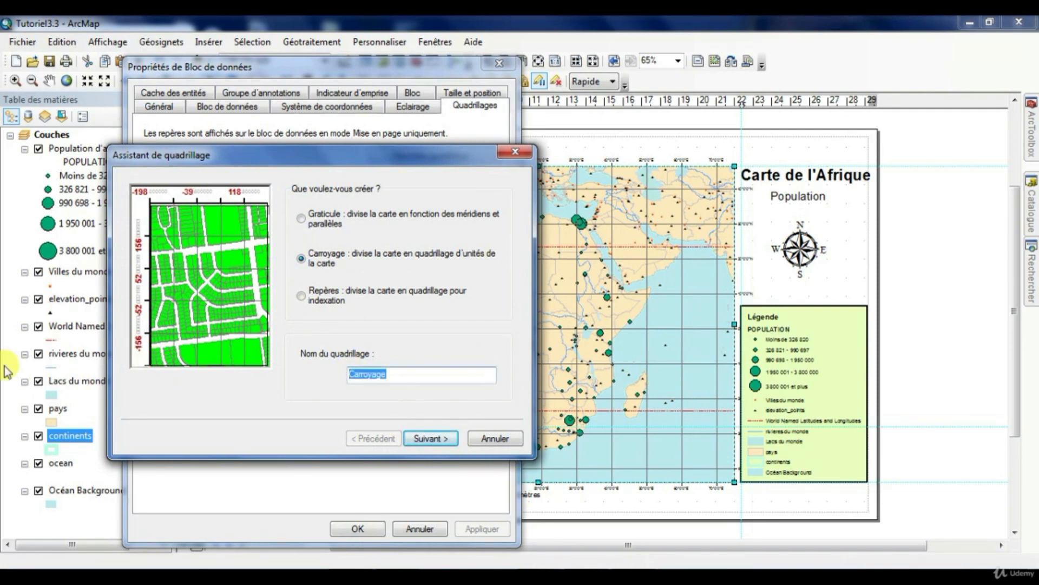
{"action": "type", "text": "Mercator"}
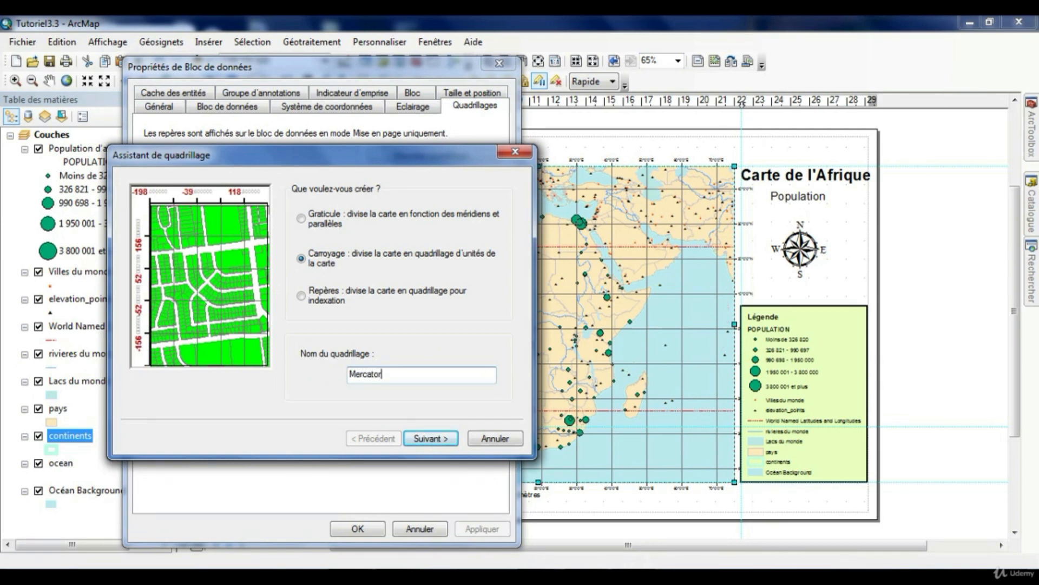
{"action": "left_click", "coordinate": [430, 436]}
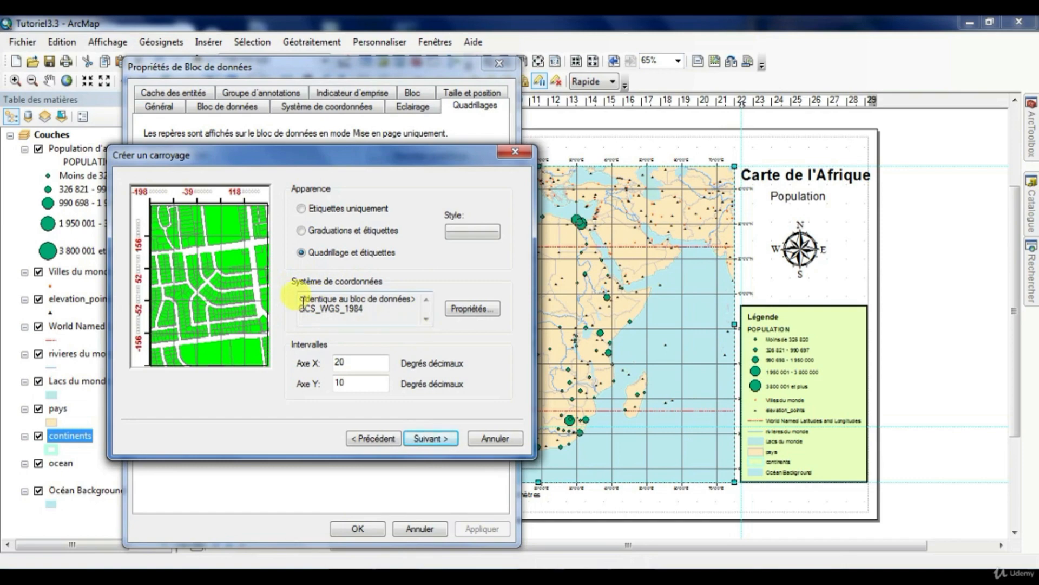
- Set the coordinate system of the Mercator grid to WGS 1984 World Mercator from the projected world systems
{"action": "left_click", "coordinate": [490, 312]}
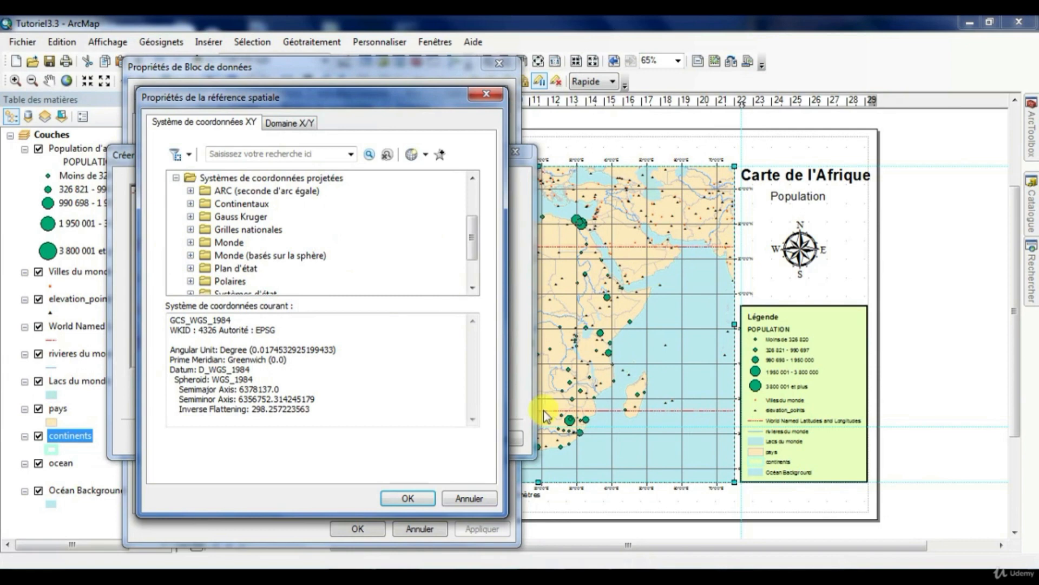
{"action": "left_click", "coordinate": [190, 242]}
{"action": "left_click_drag", "start_coordinate": [473, 207], "coordinate": [471, 269]}
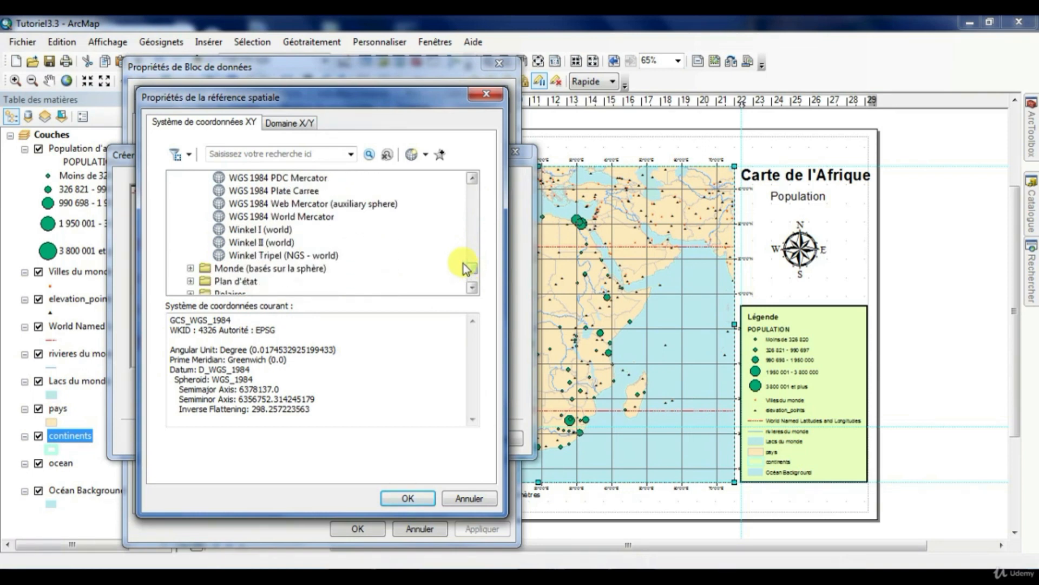
{"action": "left_click", "coordinate": [250, 217]}
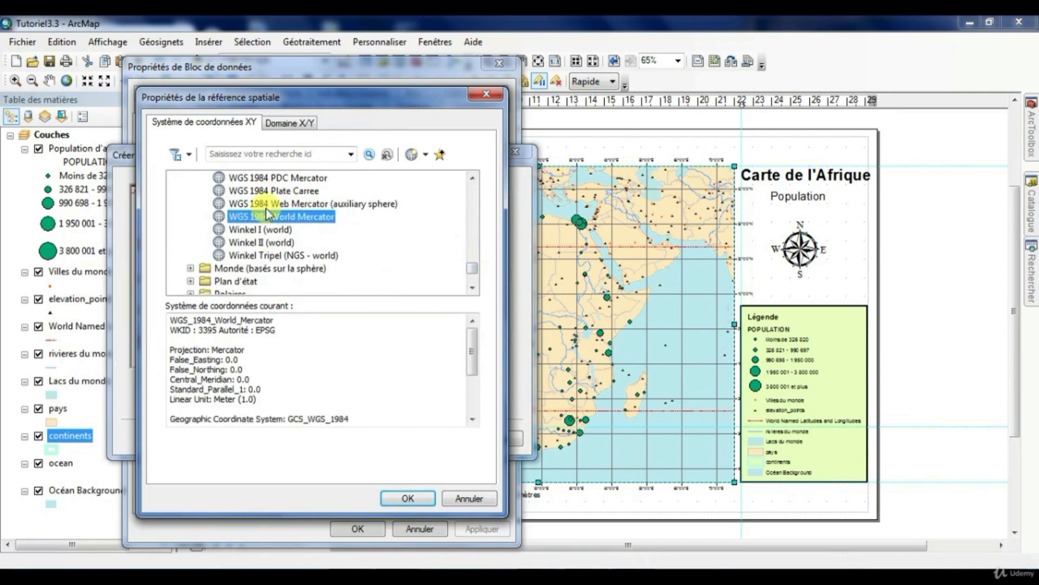
{"action": "left_click", "coordinate": [411, 500]}
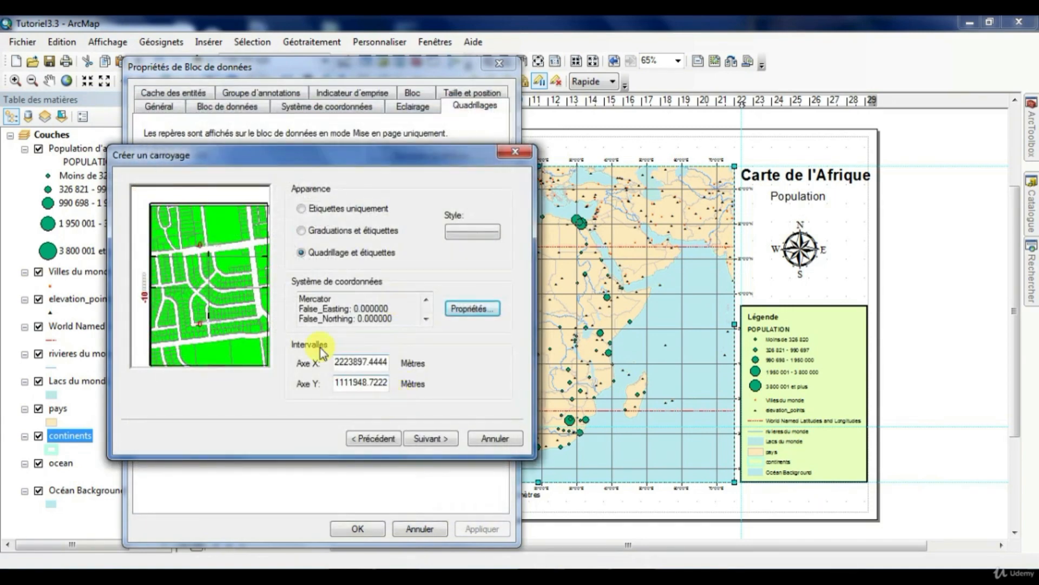
- Set the Mercator grid's X and Y axis intervals to 1000000 metres each
{"action": "double_click", "coordinate": [346, 362]}
{"action": "type", "text": "1"}
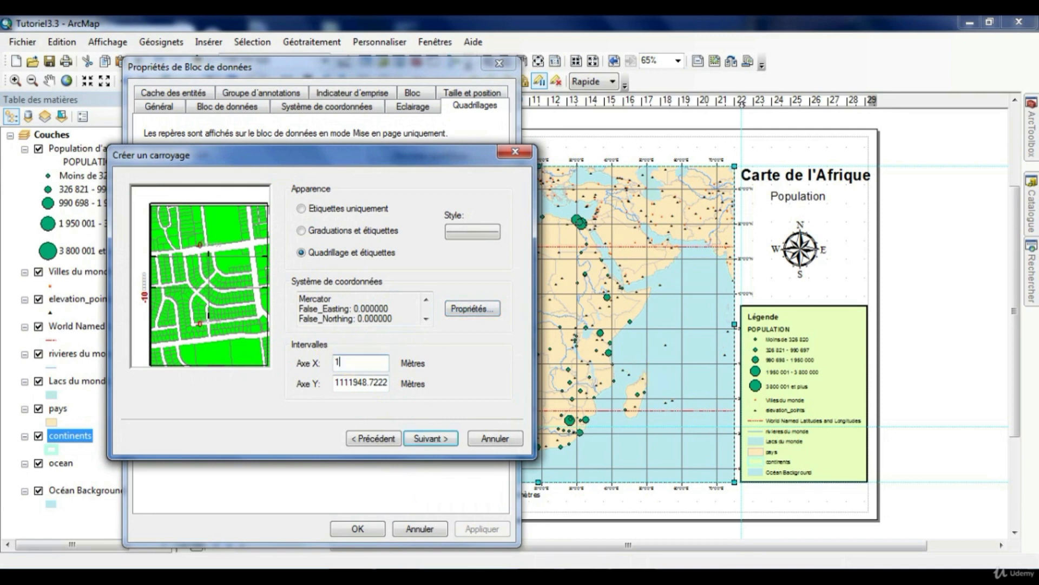
{"action": "type", "text": "000000"}
{"action": "double_click", "coordinate": [359, 382]}
{"action": "type", "text": "1000000"}
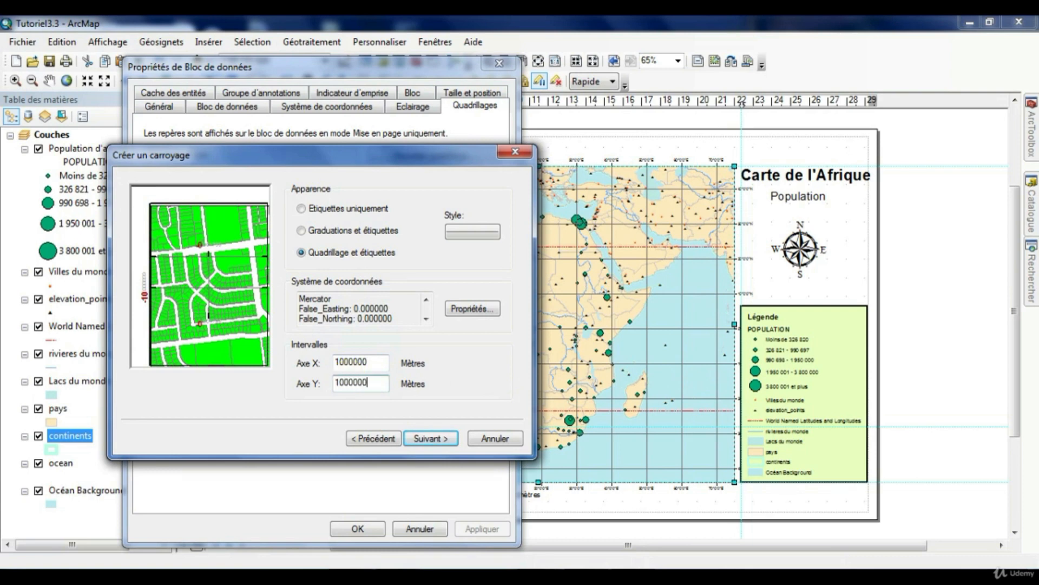
- Finish the Mercator grid with the default axes and labels and no border, and apply it to the data frame
{"action": "left_click", "coordinate": [423, 438]}
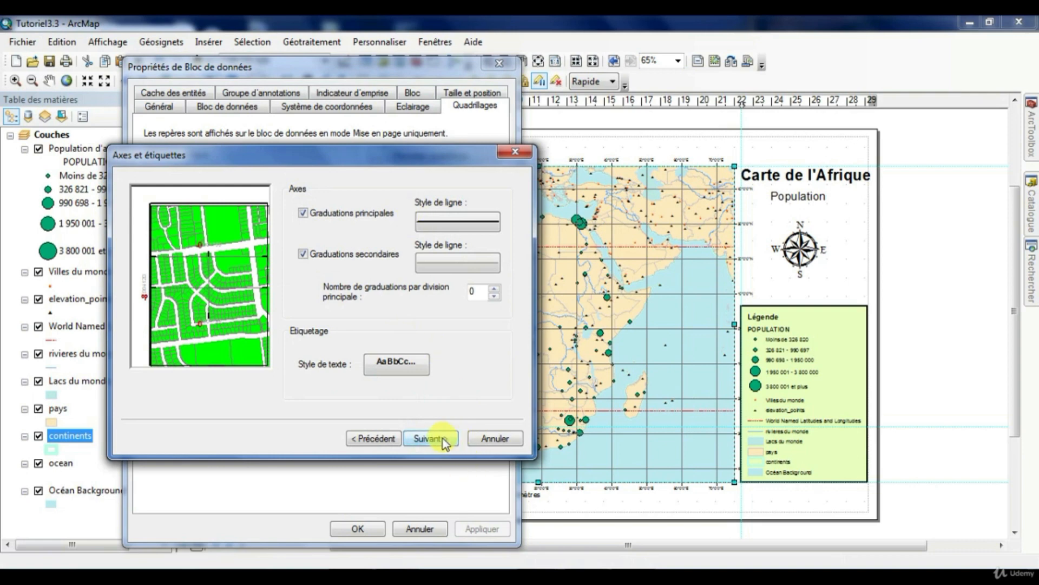
{"action": "left_click", "coordinate": [442, 437]}
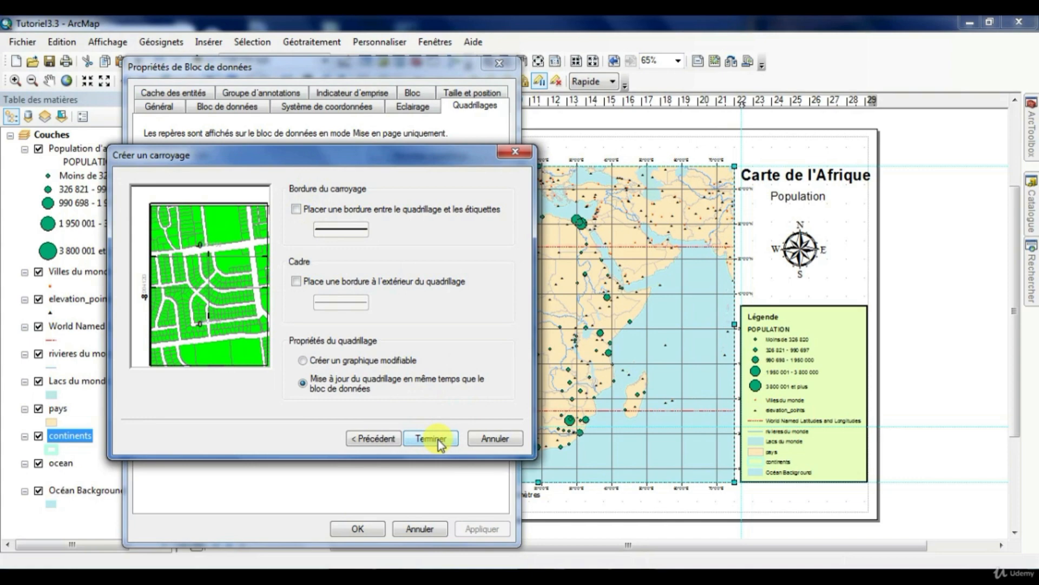
{"action": "left_click", "coordinate": [438, 440]}
{"action": "left_click", "coordinate": [483, 529]}
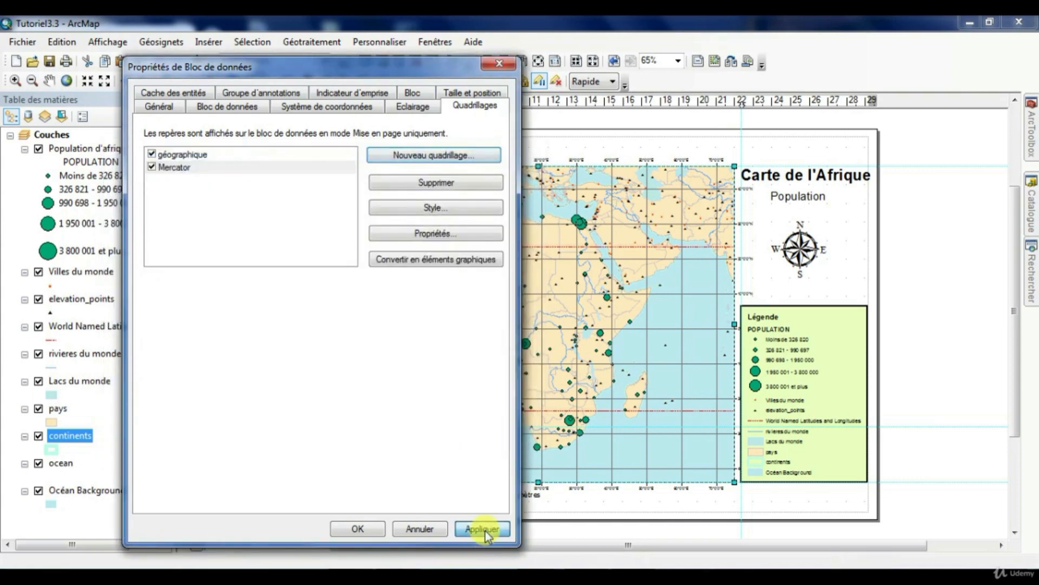
- Turn off the géographique grid so that only the Mercator grid is drawn on the data frame
{"action": "left_click_drag", "start_coordinate": [403, 66], "coordinate": [911, 79]}
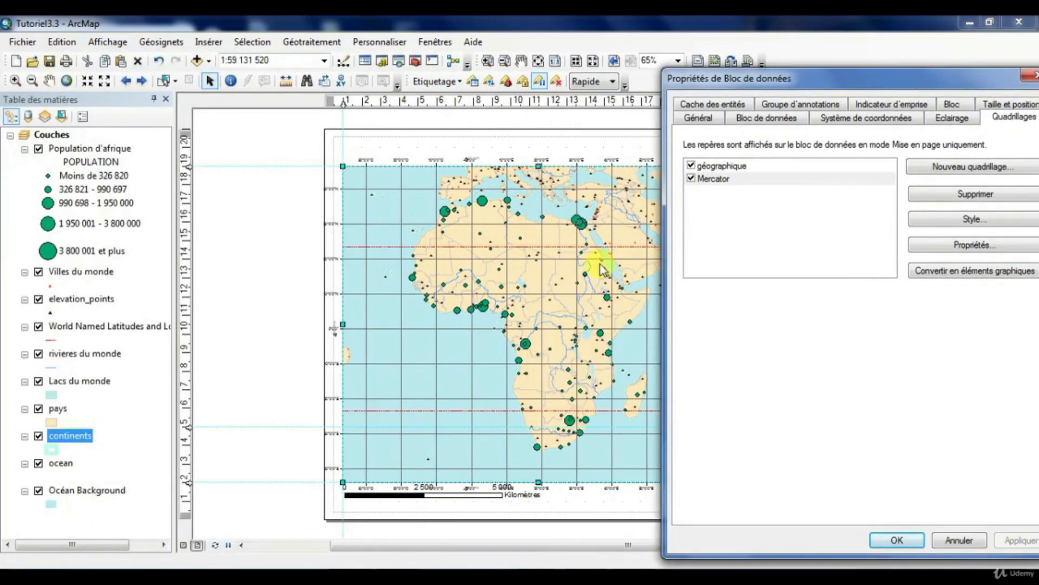
{"action": "left_click", "coordinate": [703, 167]}
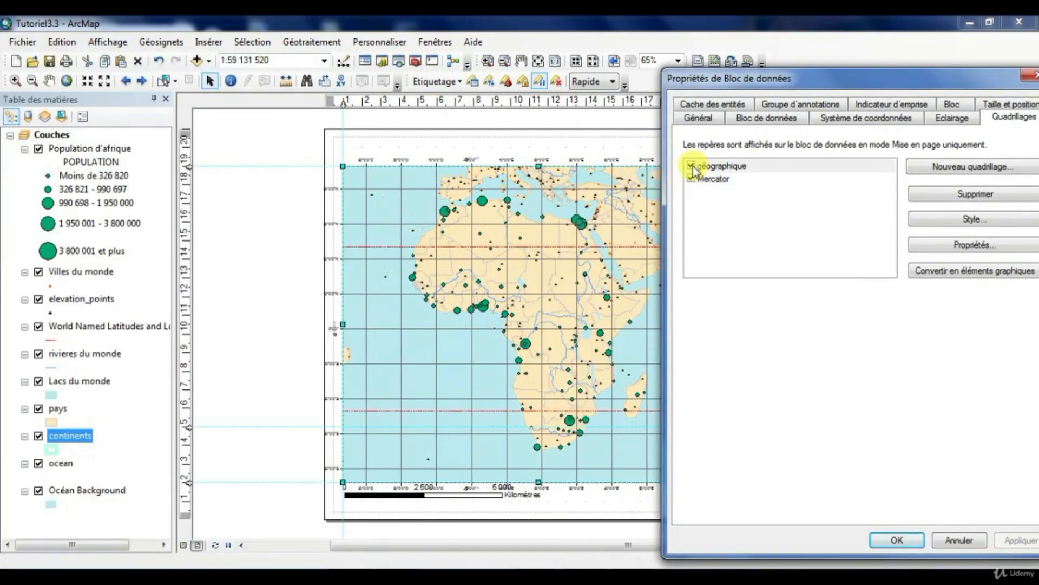
{"action": "left_click", "coordinate": [692, 165]}
{"action": "left_click", "coordinate": [1017, 540]}
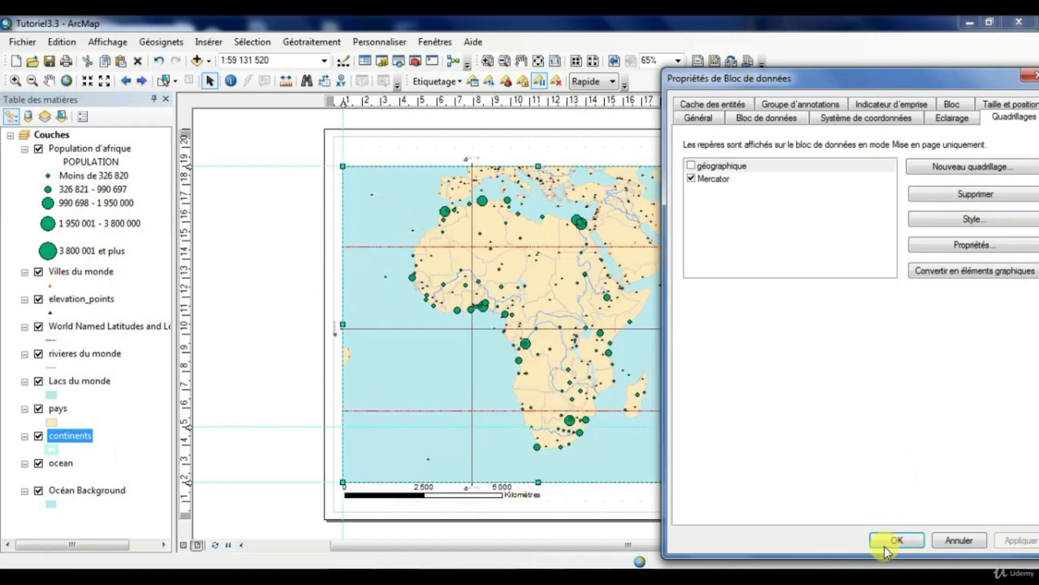
{"action": "left_click", "coordinate": [894, 541]}
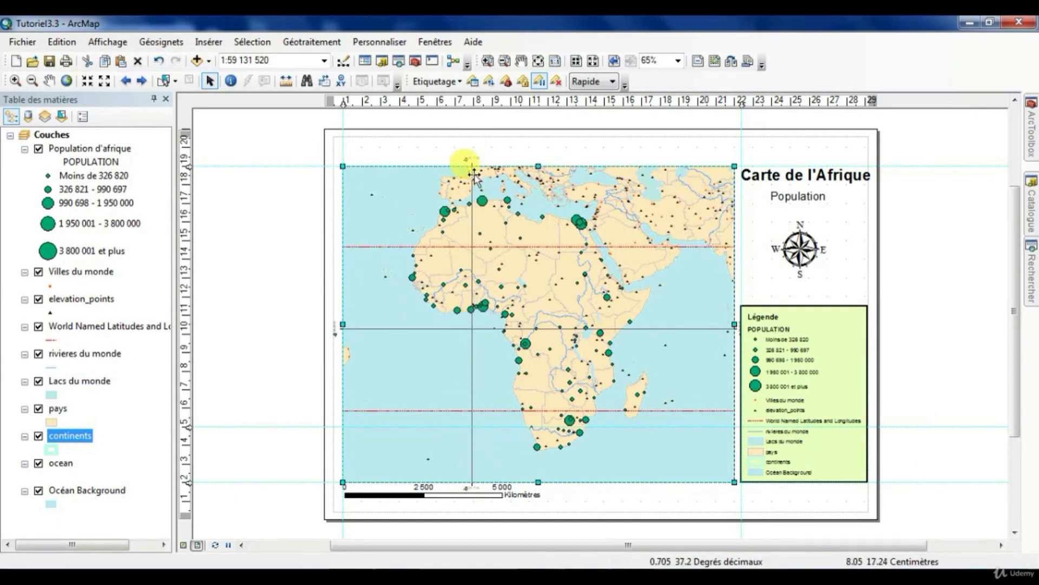
- Zoom the data frame out to the full world extent to examine the Mercator grid
{"action": "left_click", "coordinate": [32, 80]}
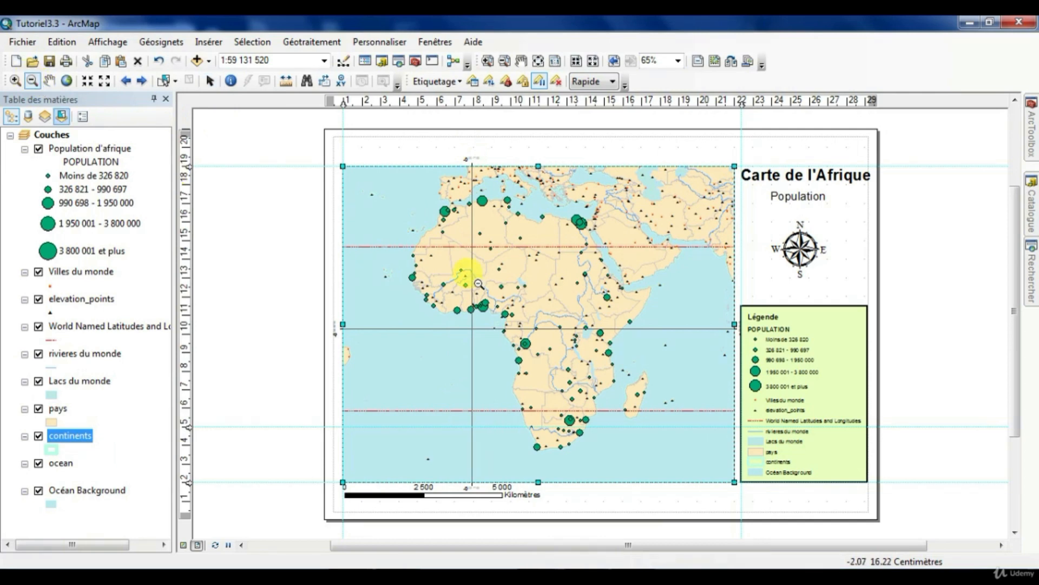
{"action": "left_click_drag", "start_coordinate": [428, 244], "coordinate": [647, 394]}
{"action": "left_click_drag", "start_coordinate": [461, 287], "coordinate": [600, 412]}
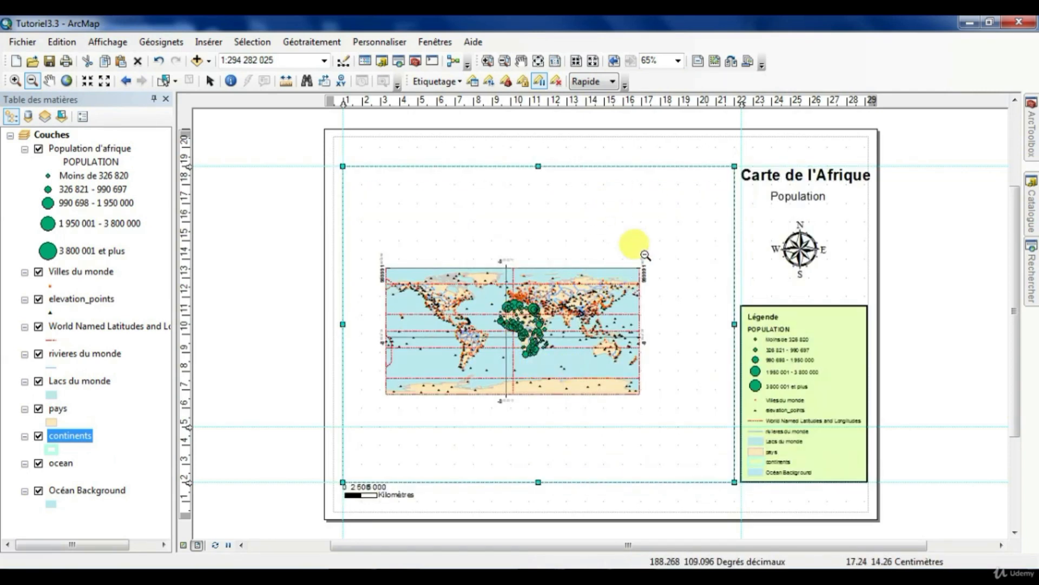
{"action": "left_click", "coordinate": [518, 234]}
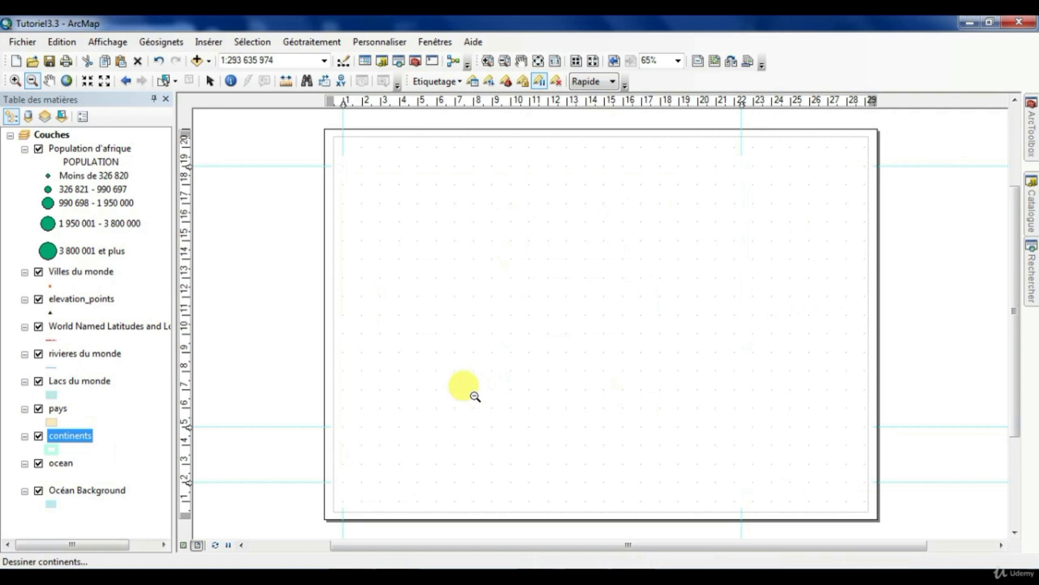
{"action": "left_click", "coordinate": [67, 81]}
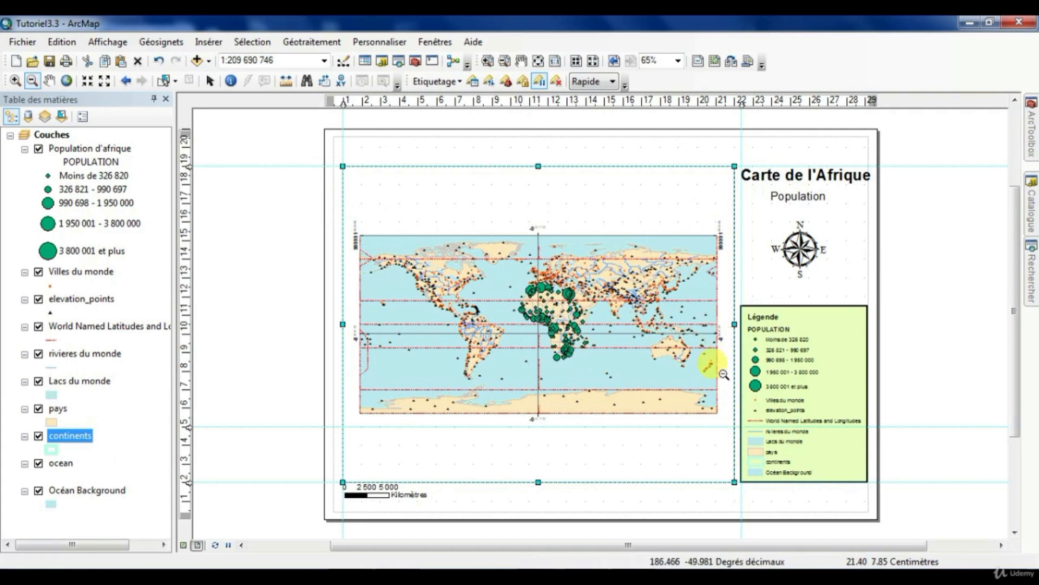
- Turn the géographique grid back on in the data frame properties, alongside the Mercator grid
{"action": "right_click", "coordinate": [436, 269]}
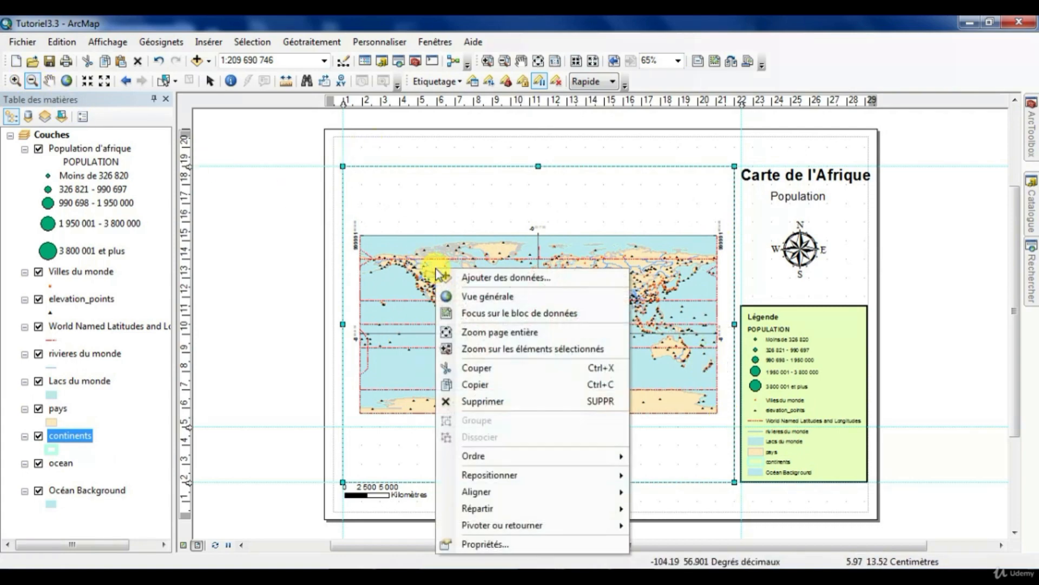
{"action": "left_click", "coordinate": [492, 546]}
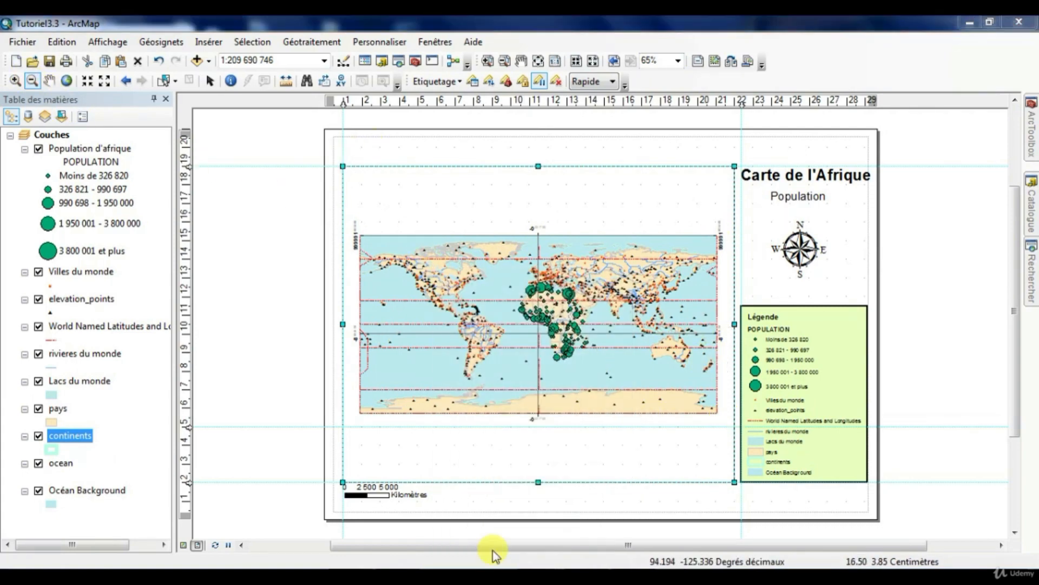
{"action": "left_click", "coordinate": [350, 147]}
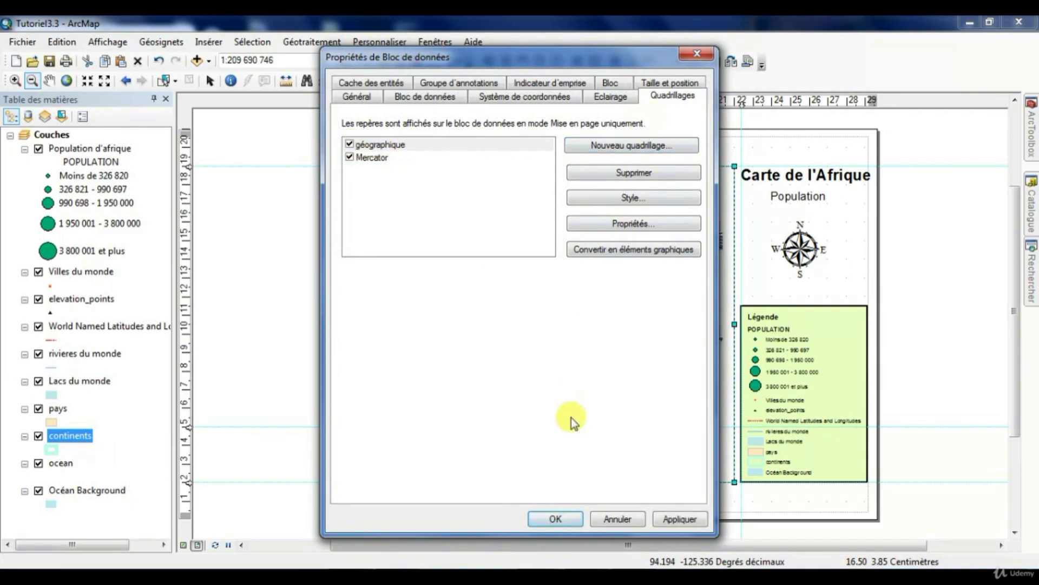
{"action": "left_click", "coordinate": [554, 515]}
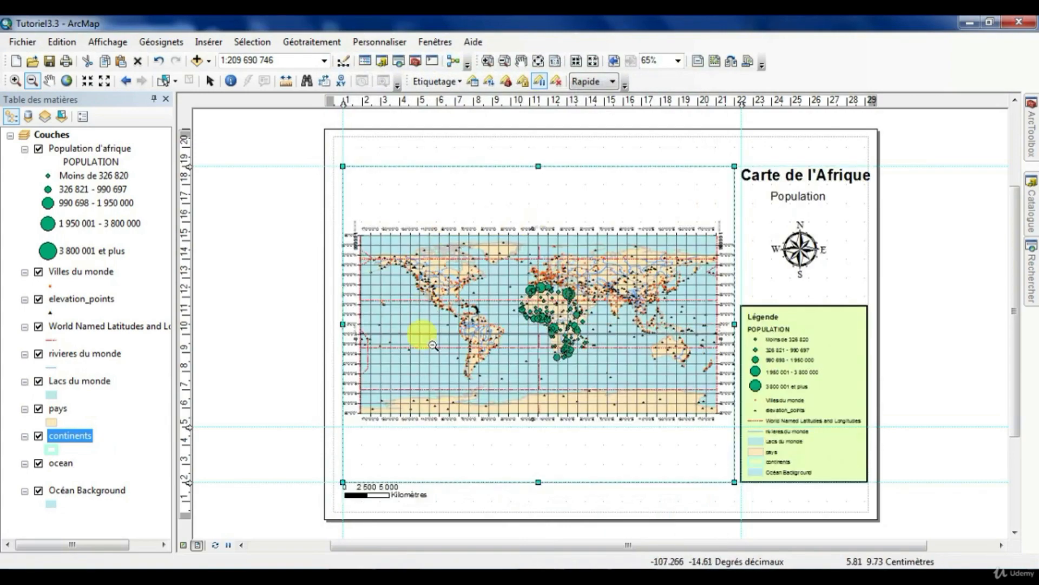
- Reopen the grid properties of the data frame
{"action": "right_click", "coordinate": [539, 298]}
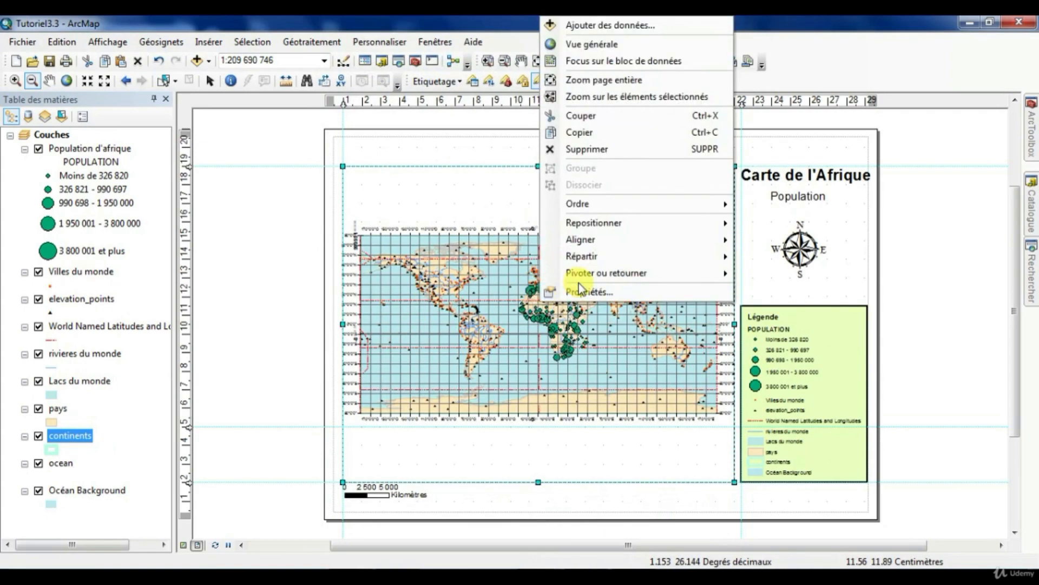
{"action": "left_click", "coordinate": [591, 293]}
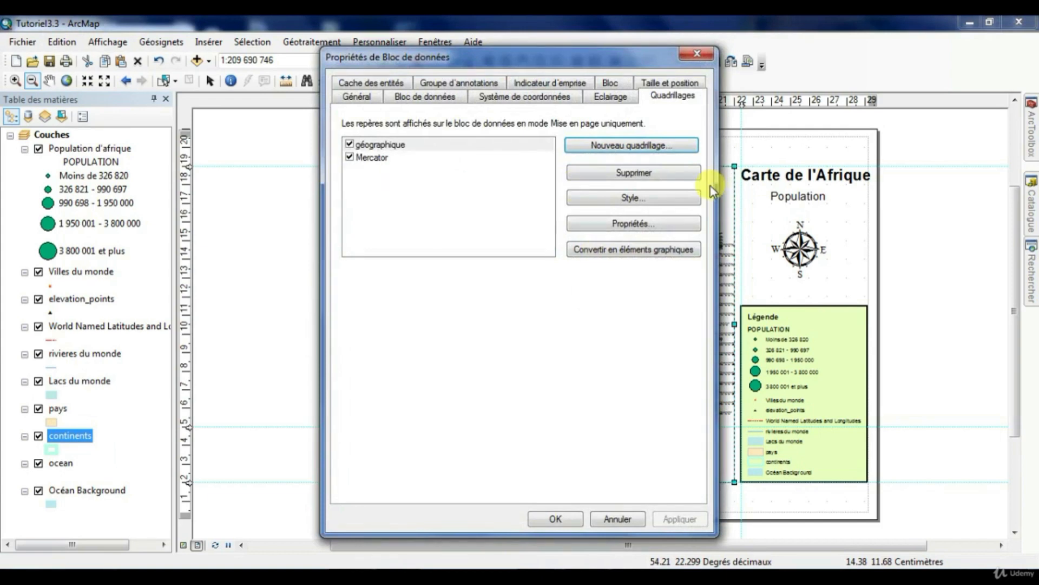
- Examine the géographique grid's axis, interior label and label settings, including the available label formats
{"action": "left_click", "coordinate": [368, 147]}
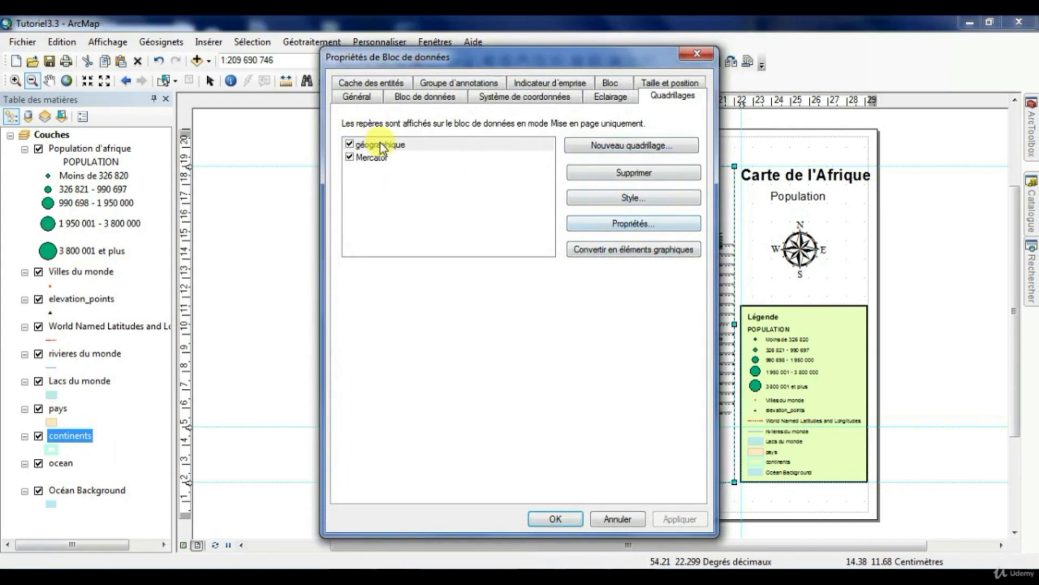
{"action": "left_click", "coordinate": [607, 223]}
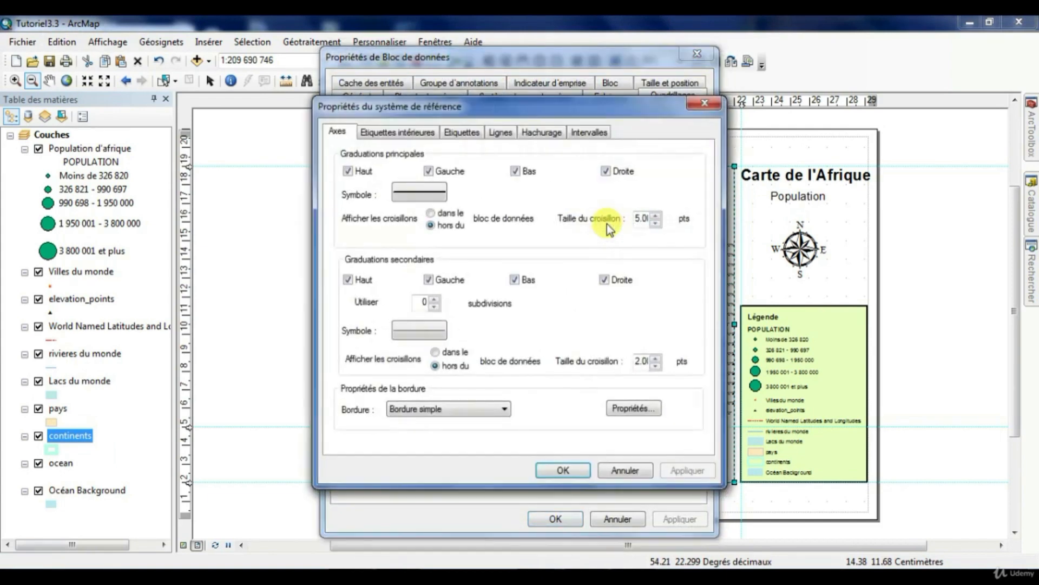
{"action": "left_click", "coordinate": [406, 136]}
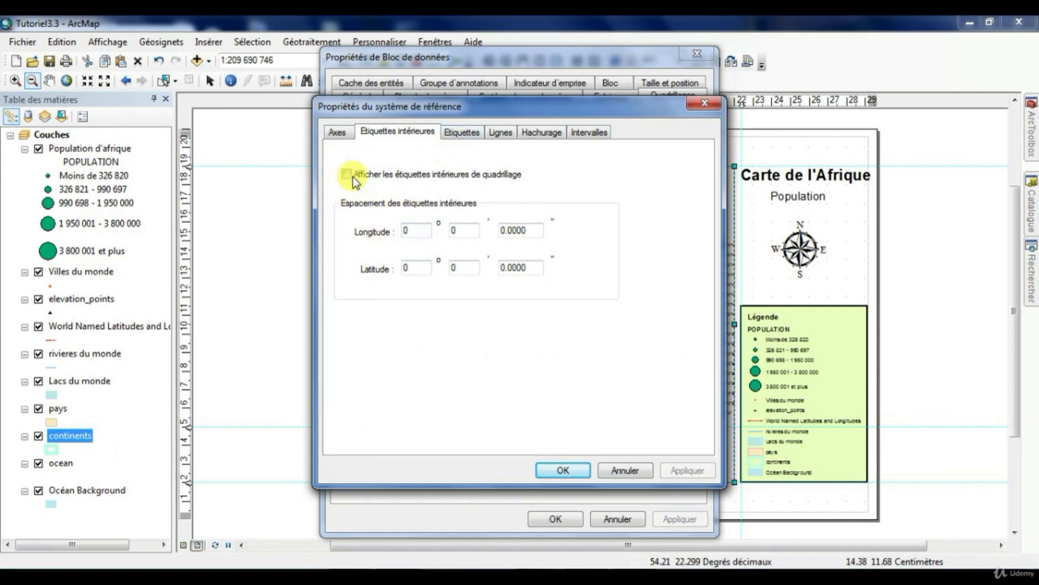
{"action": "left_click", "coordinate": [464, 133]}
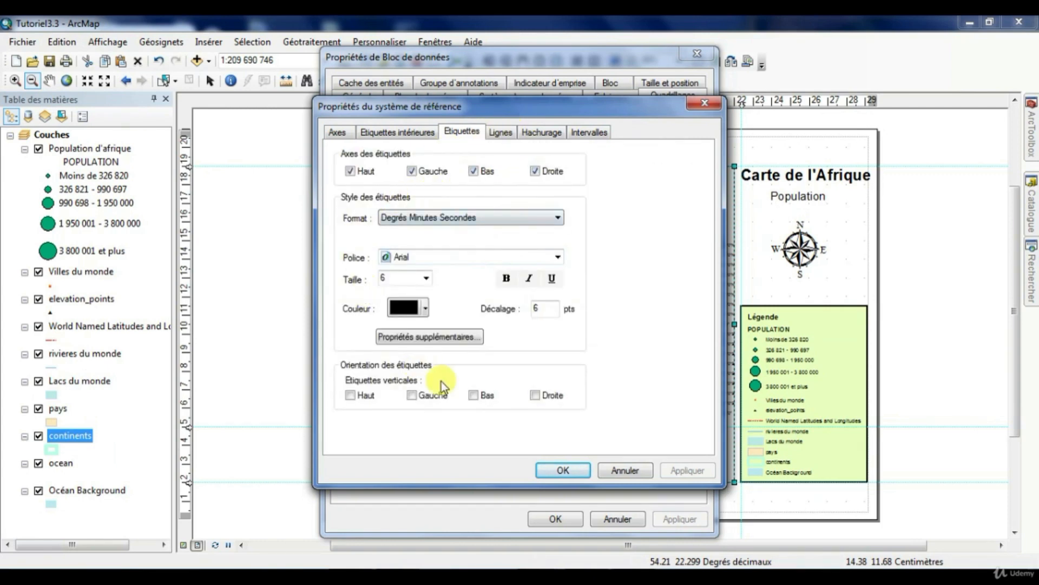
{"action": "left_click", "coordinate": [416, 223]}
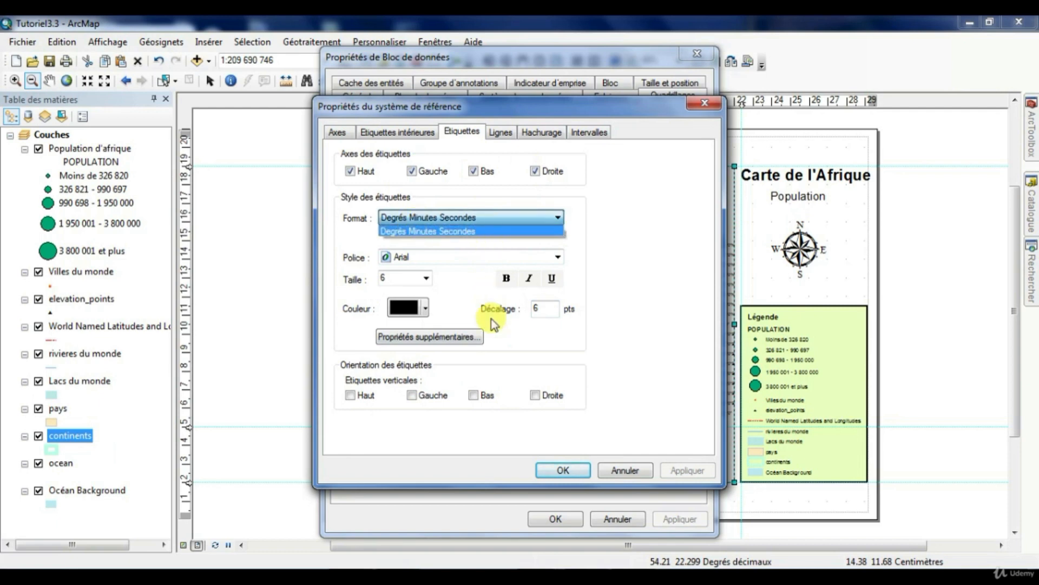
{"action": "left_click", "coordinate": [652, 203]}
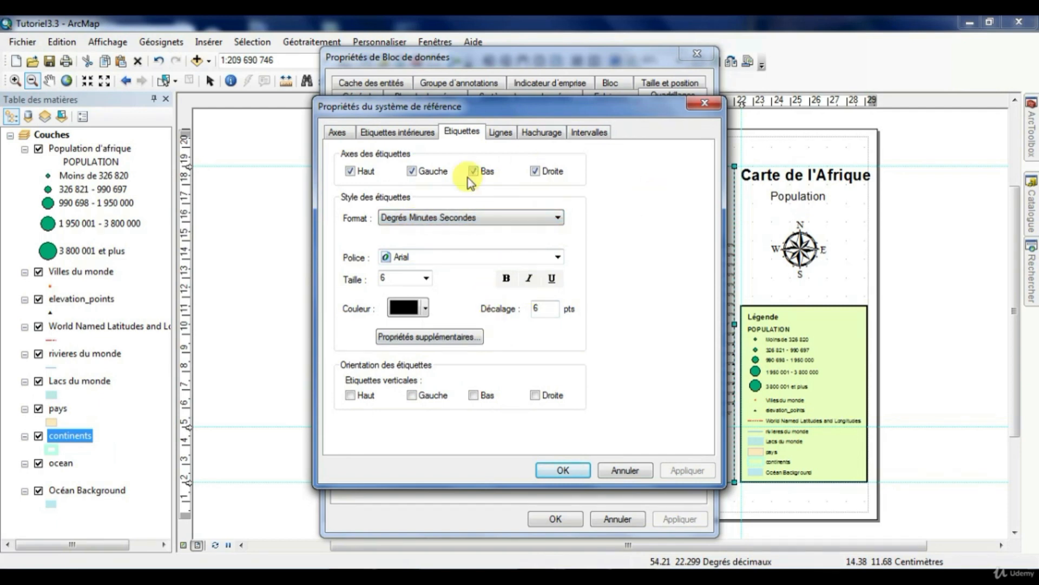
- Display the géographique grid as croisillons with a blue cross symbol and apply the data frame changes
{"action": "left_click", "coordinate": [498, 133]}
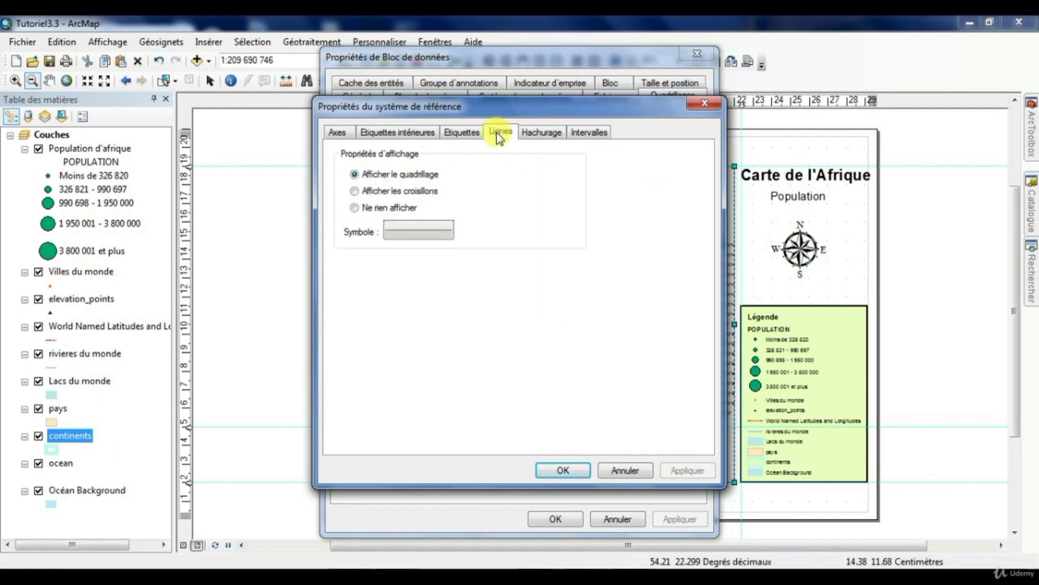
{"action": "left_click", "coordinate": [421, 193]}
{"action": "left_click", "coordinate": [420, 230]}
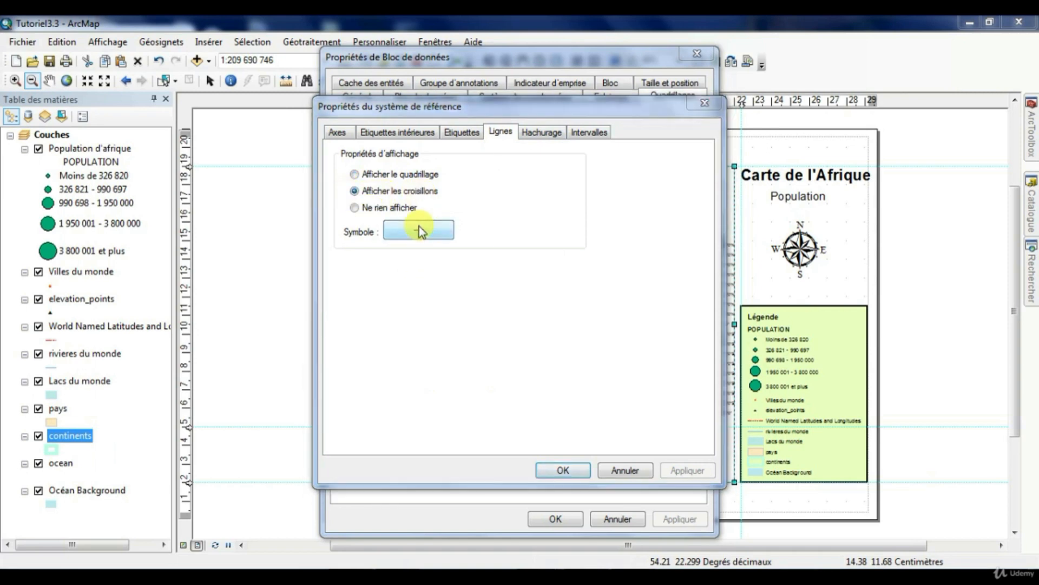
{"action": "left_click", "coordinate": [400, 247]}
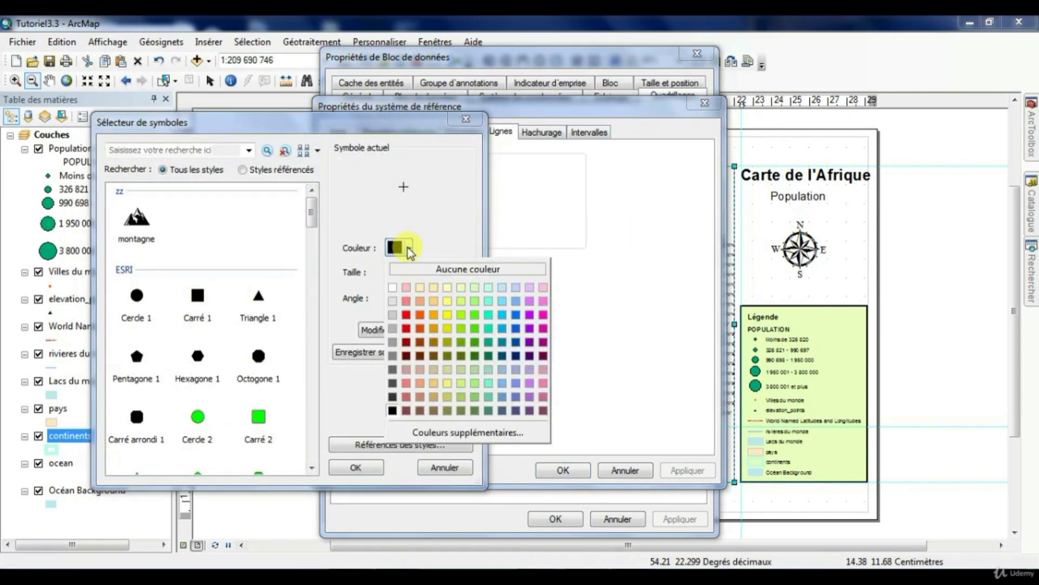
{"action": "left_click", "coordinate": [516, 342]}
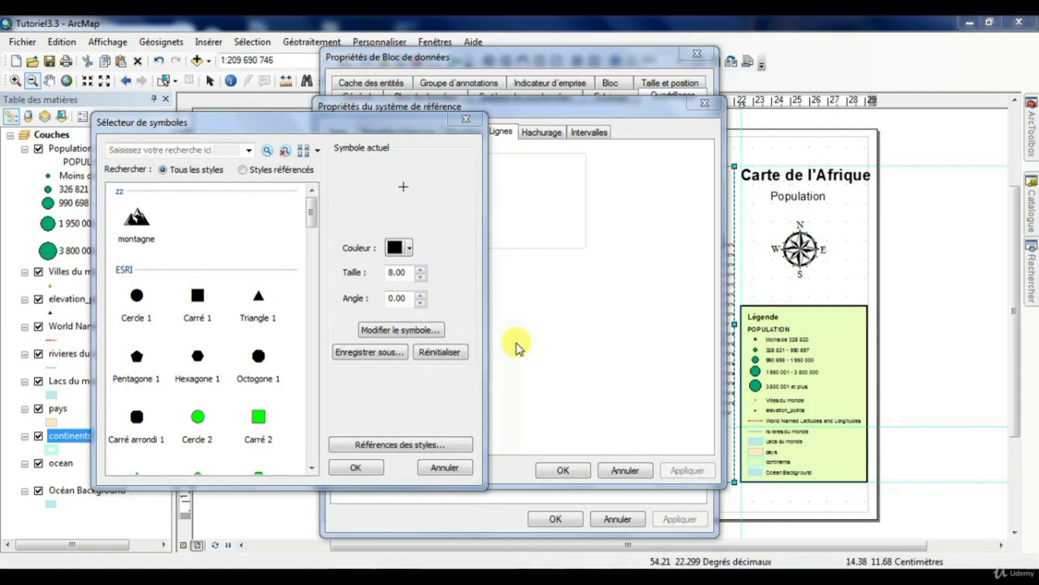
{"action": "left_click", "coordinate": [357, 468]}
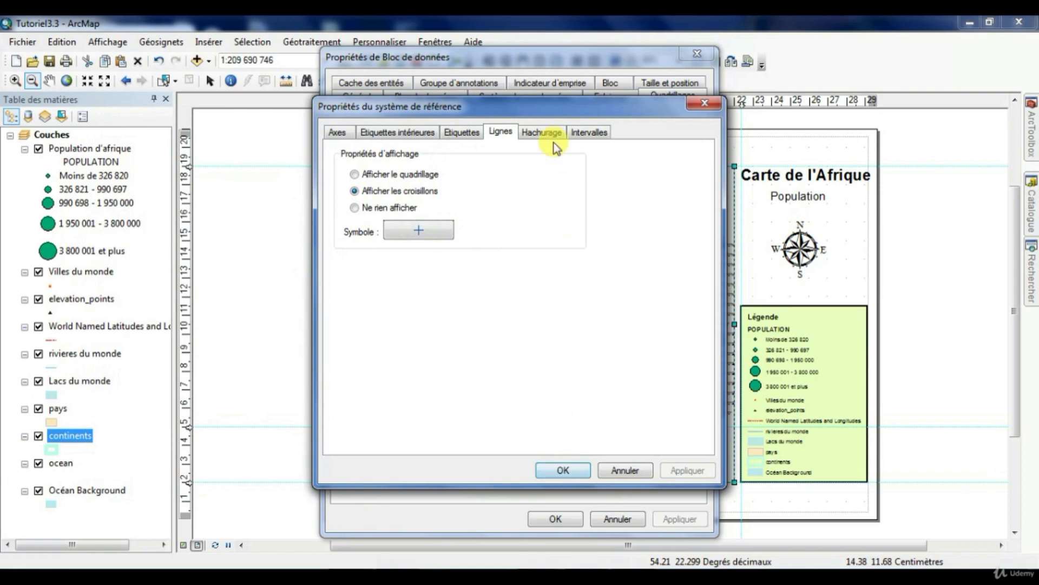
{"action": "left_click", "coordinate": [541, 132]}
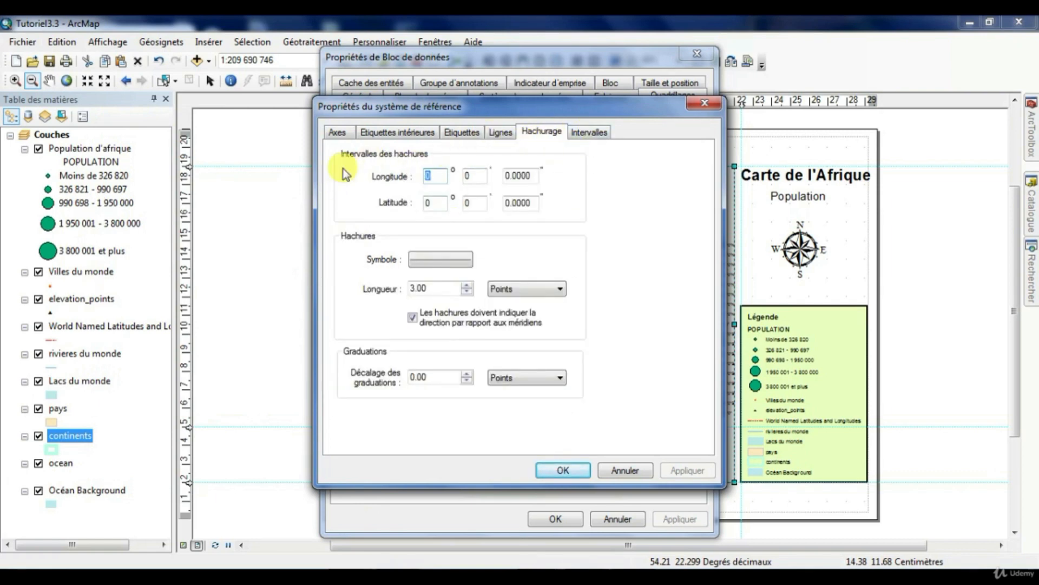
{"action": "left_click", "coordinate": [587, 135]}
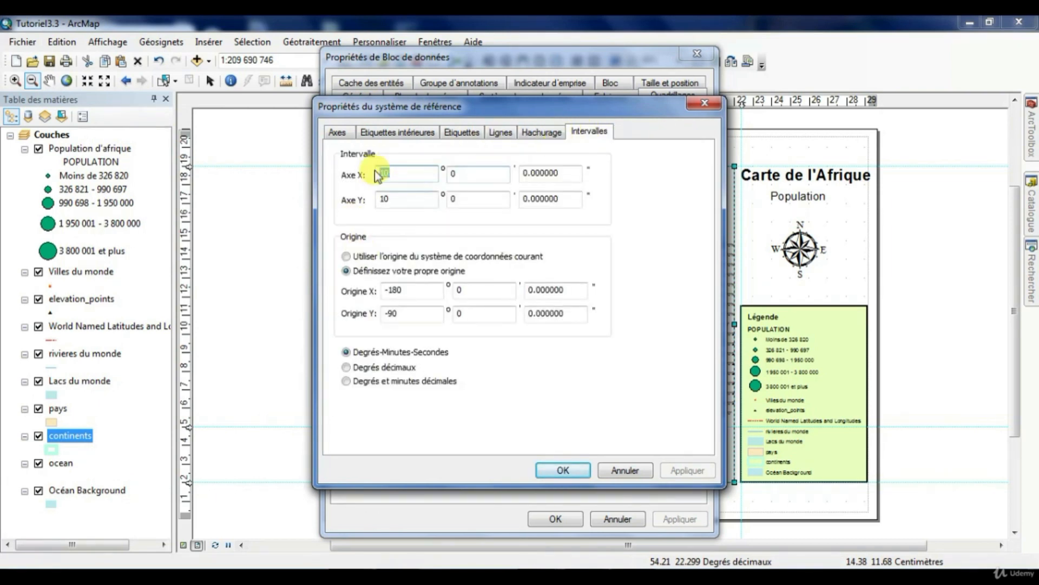
{"action": "left_click", "coordinate": [577, 468]}
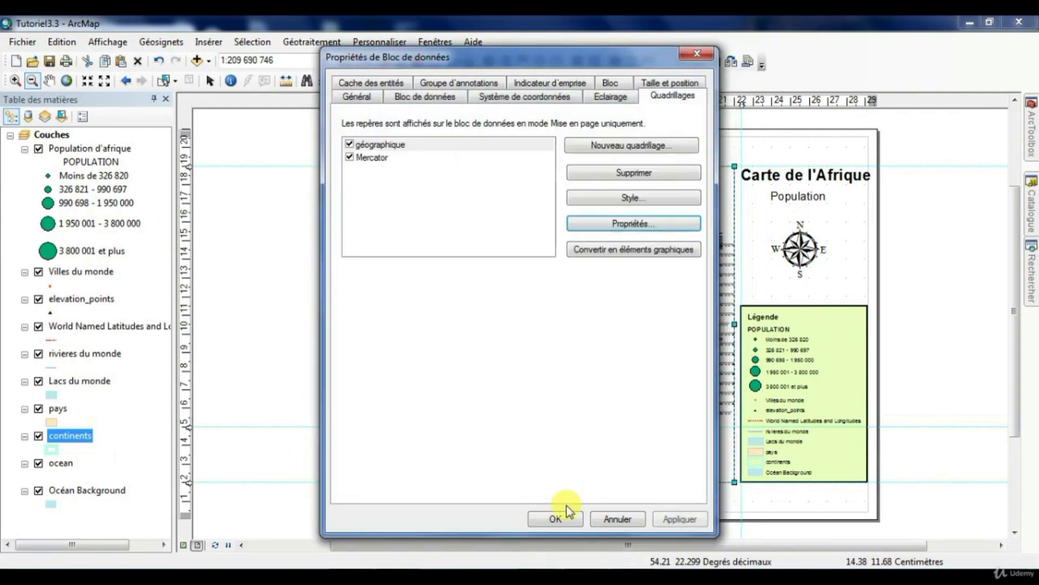
{"action": "left_click", "coordinate": [553, 517]}
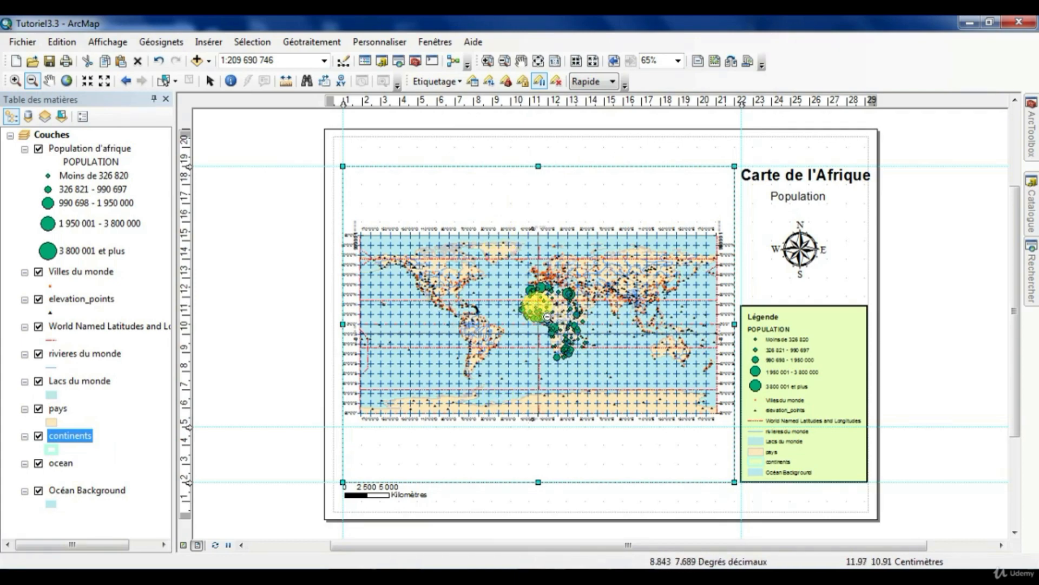
- Zoom the layout's data frame in on Africa and disable its Mercator grid
{"action": "left_click", "coordinate": [14, 81]}
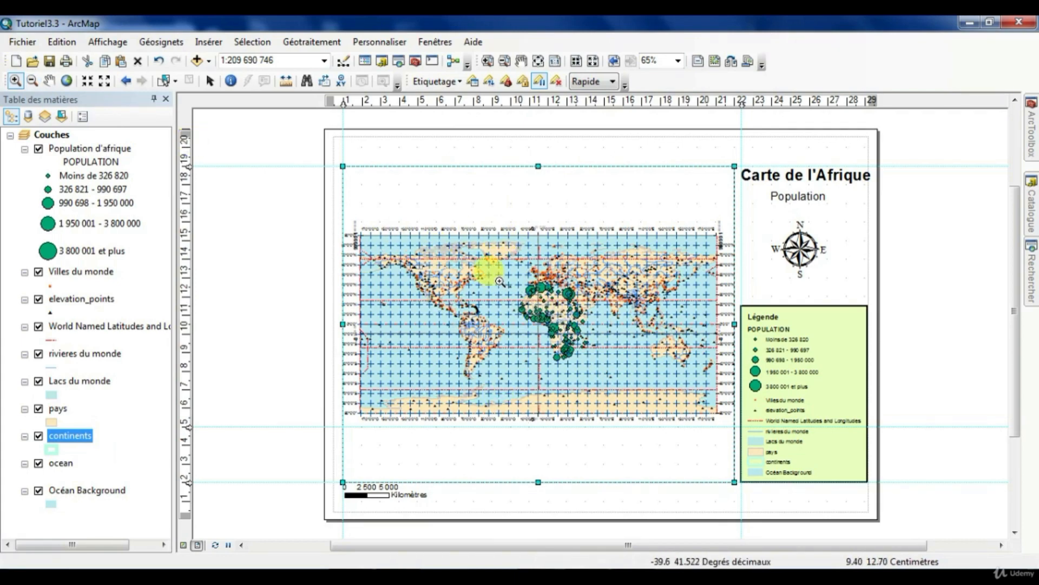
{"action": "left_click", "coordinate": [588, 355]}
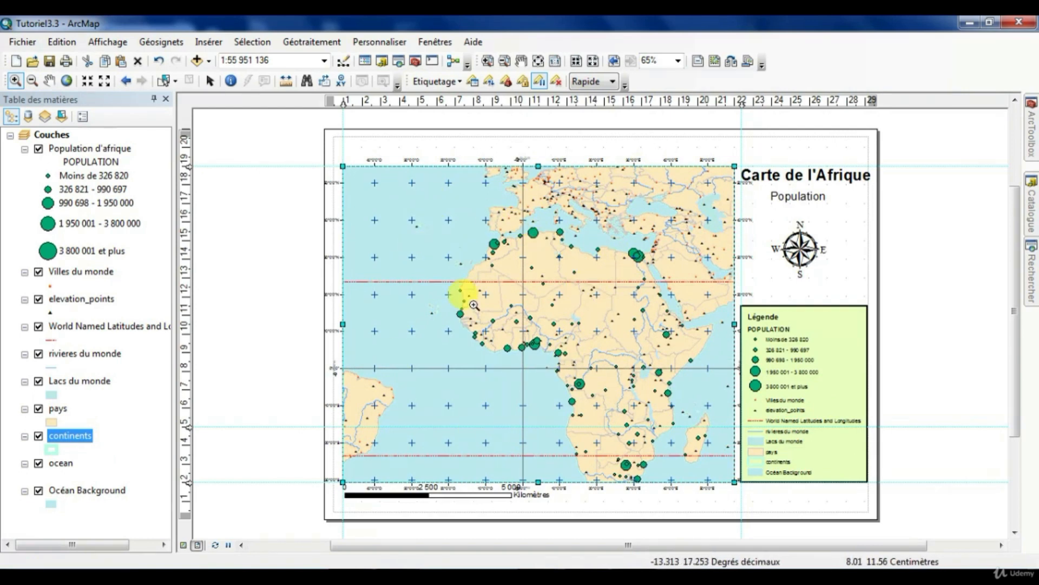
{"action": "right_click", "coordinate": [481, 213]}
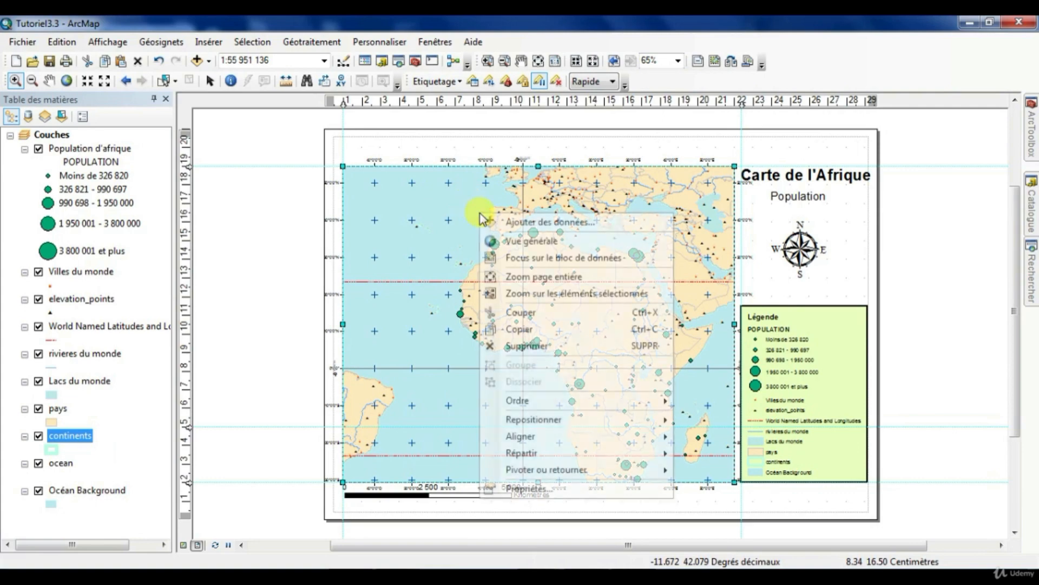
{"action": "left_click", "coordinate": [539, 492]}
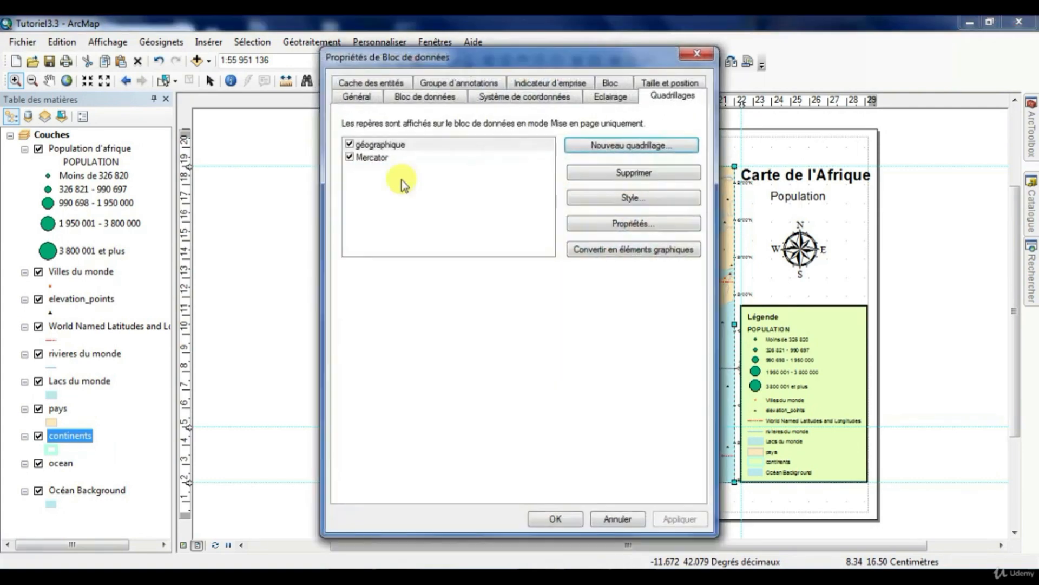
{"action": "left_click", "coordinate": [350, 158]}
{"action": "left_click", "coordinate": [349, 158]}
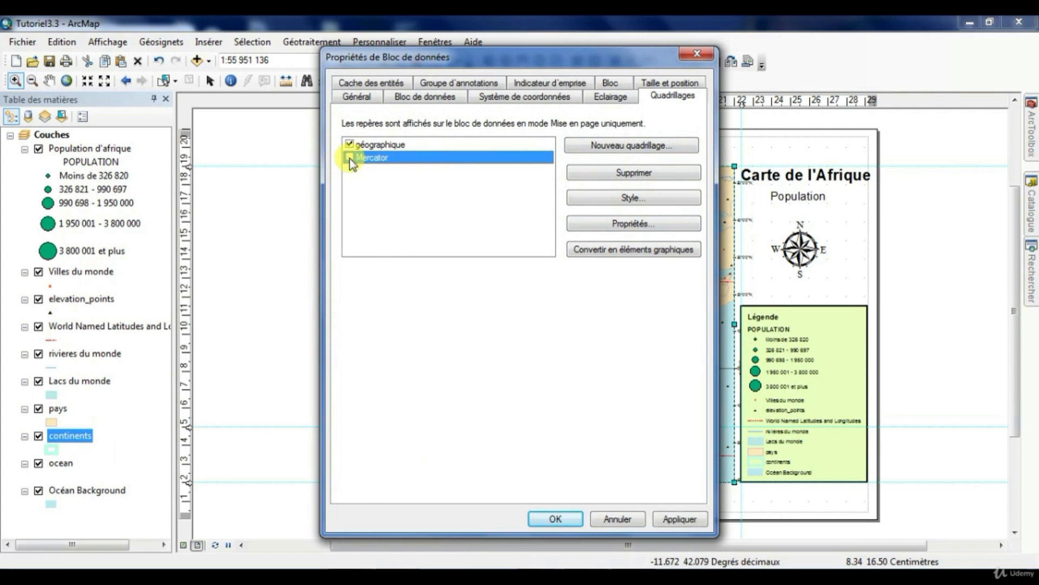
{"action": "left_click", "coordinate": [681, 521]}
{"action": "left_click", "coordinate": [558, 518]}
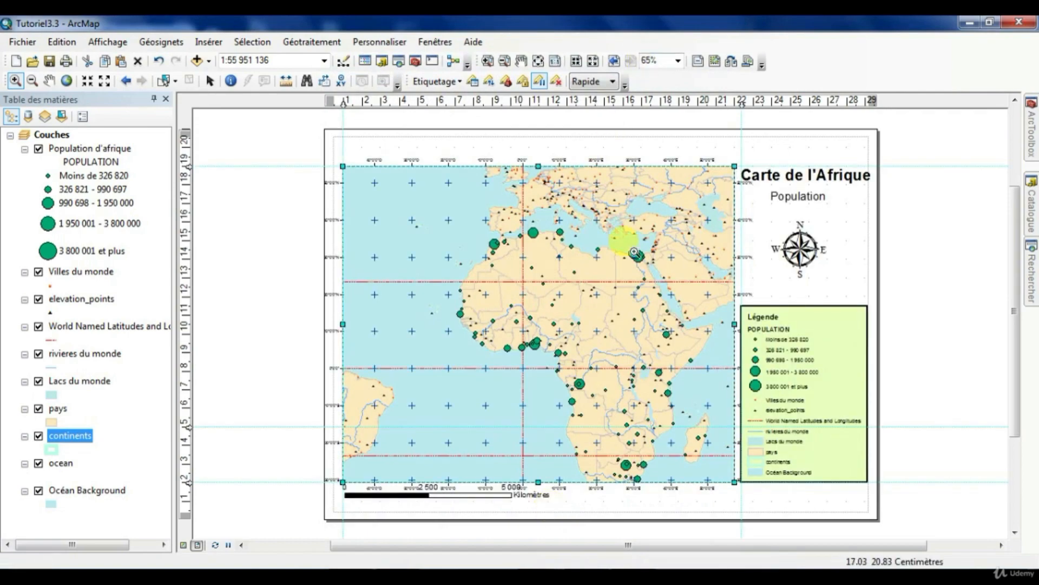
- Display the géographique grid as full lines (Afficher le quadrillage) with a blue line symbol and apply the data frame changes
{"action": "right_click", "coordinate": [558, 327]}
{"action": "left_click", "coordinate": [603, 319]}
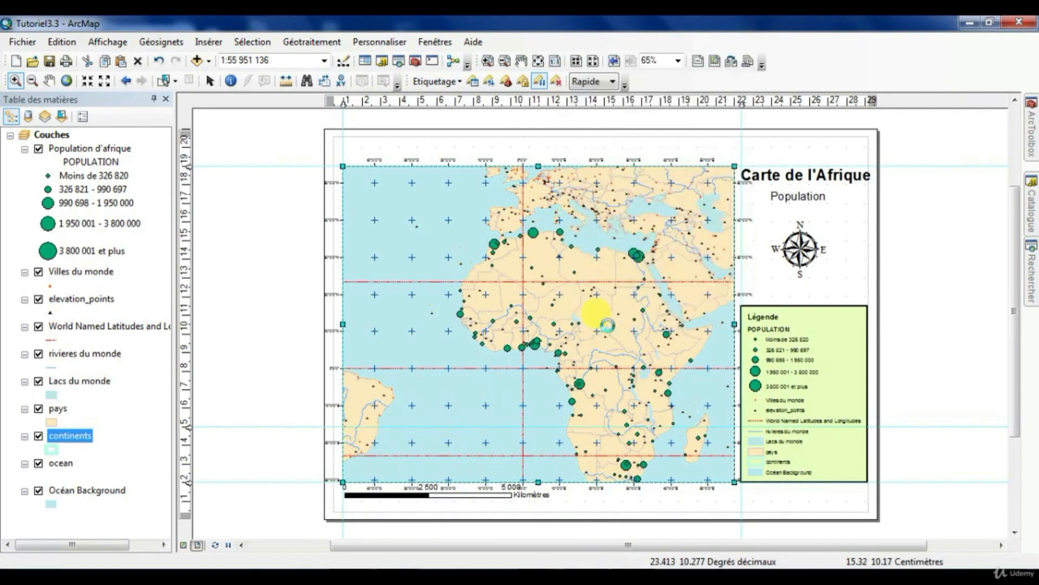
{"action": "left_click", "coordinate": [655, 223]}
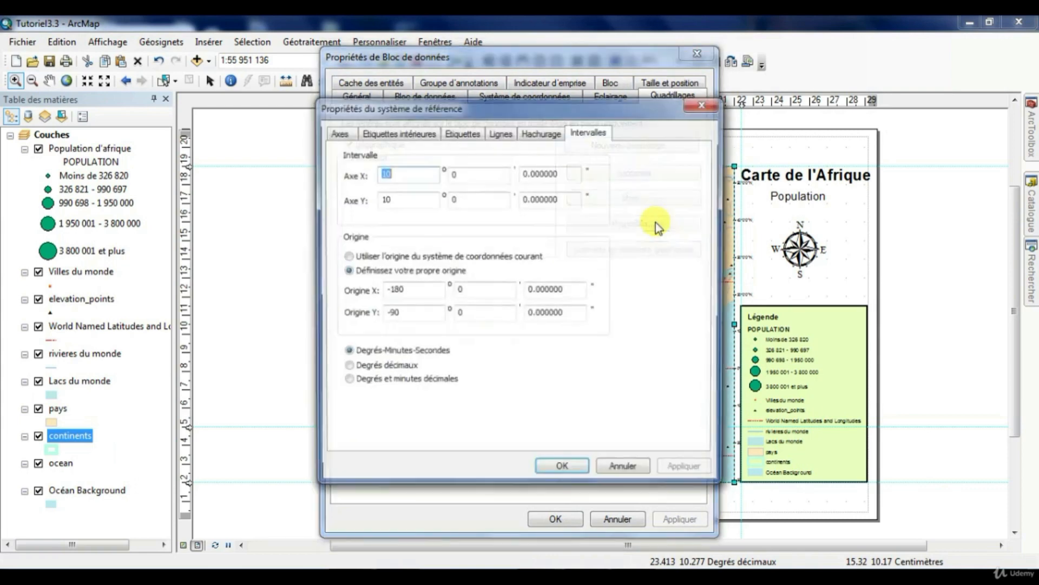
{"action": "left_click", "coordinate": [499, 133]}
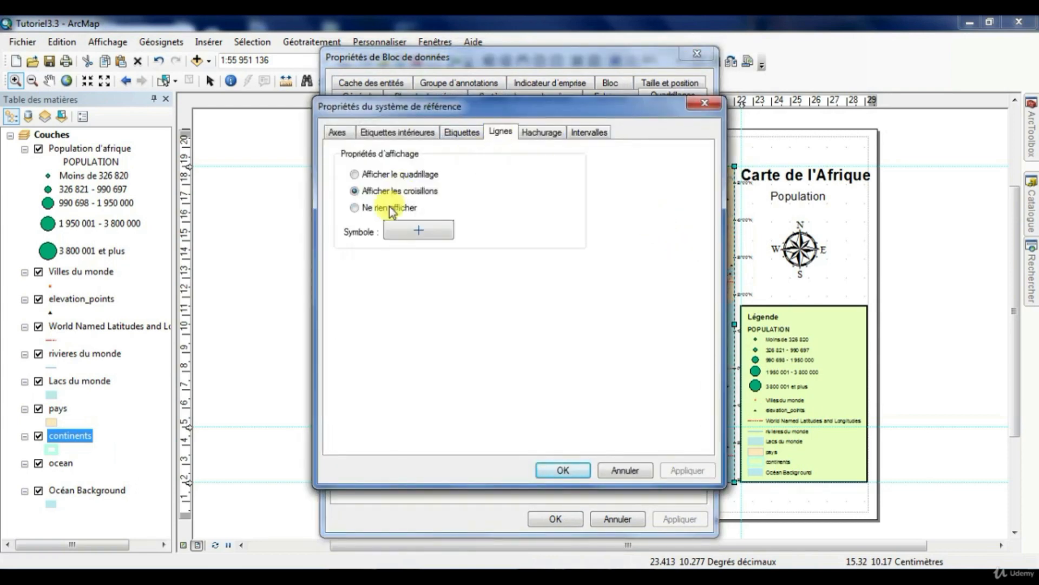
{"action": "left_click", "coordinate": [399, 174]}
{"action": "left_click", "coordinate": [409, 229]}
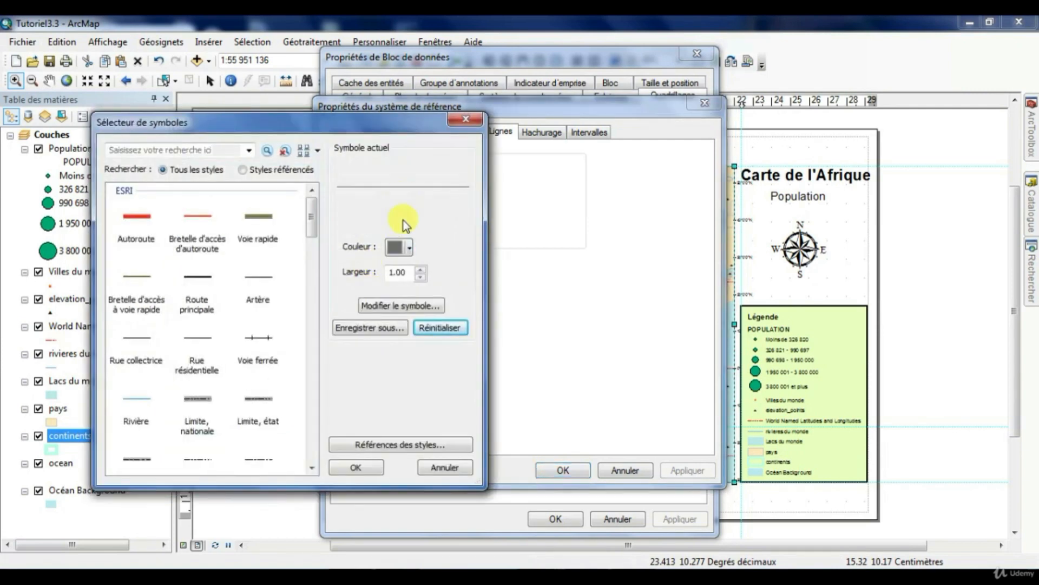
{"action": "left_click", "coordinate": [410, 249]}
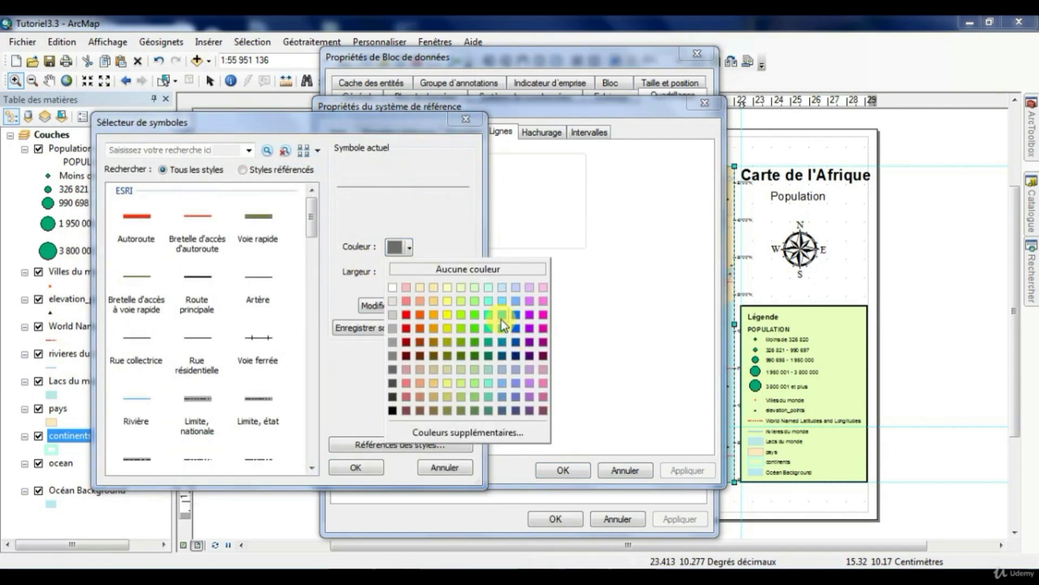
{"action": "left_click", "coordinate": [515, 316]}
{"action": "left_click", "coordinate": [355, 467]}
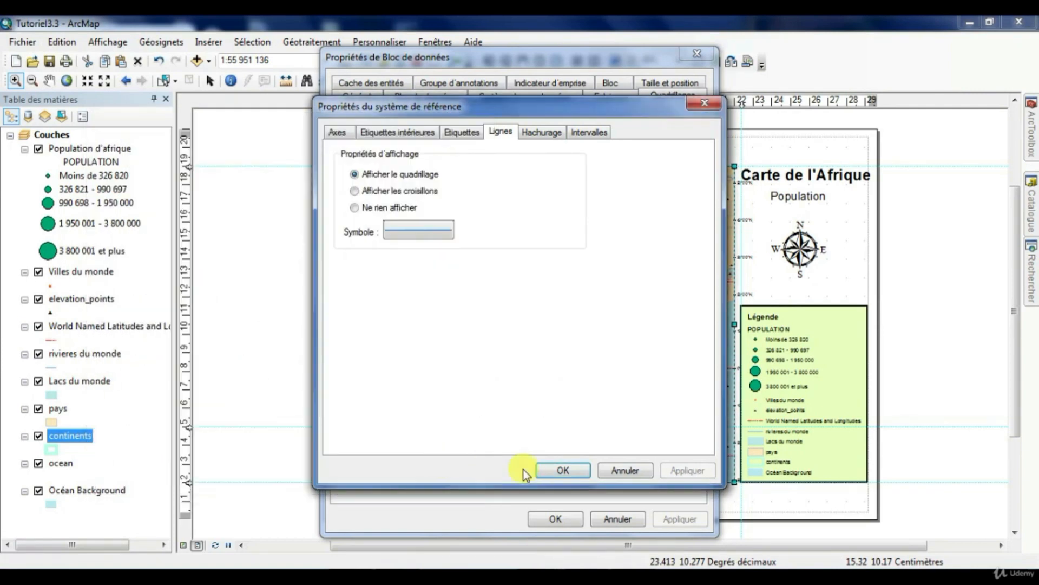
{"action": "left_click", "coordinate": [575, 470]}
{"action": "left_click", "coordinate": [561, 517]}
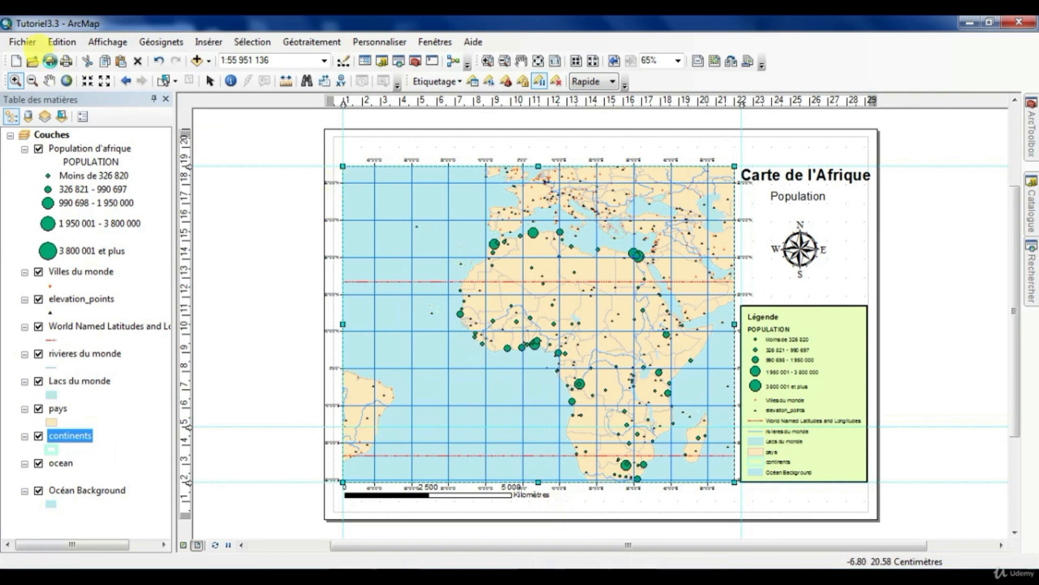
- Save the current map document and save it under the new name Tutoriel3.4
{"action": "left_click", "coordinate": [50, 60]}
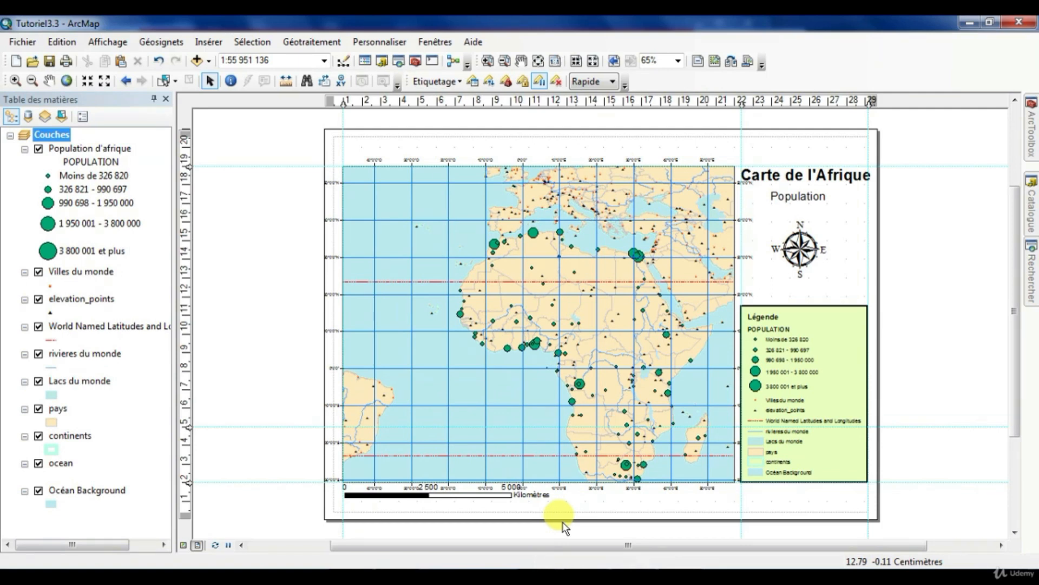
{"action": "left_click", "coordinate": [25, 42]}
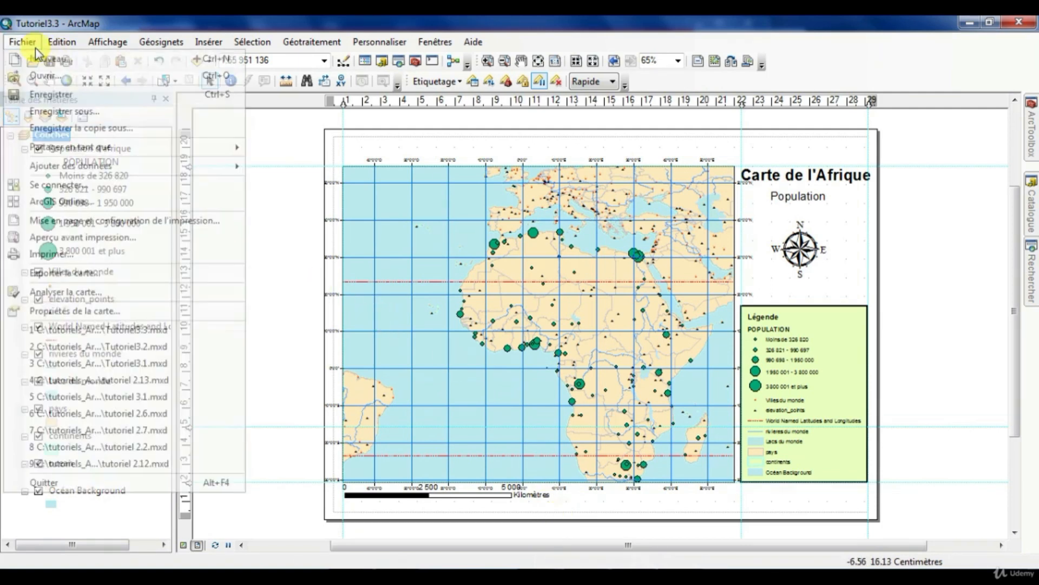
{"action": "left_click", "coordinate": [89, 111]}
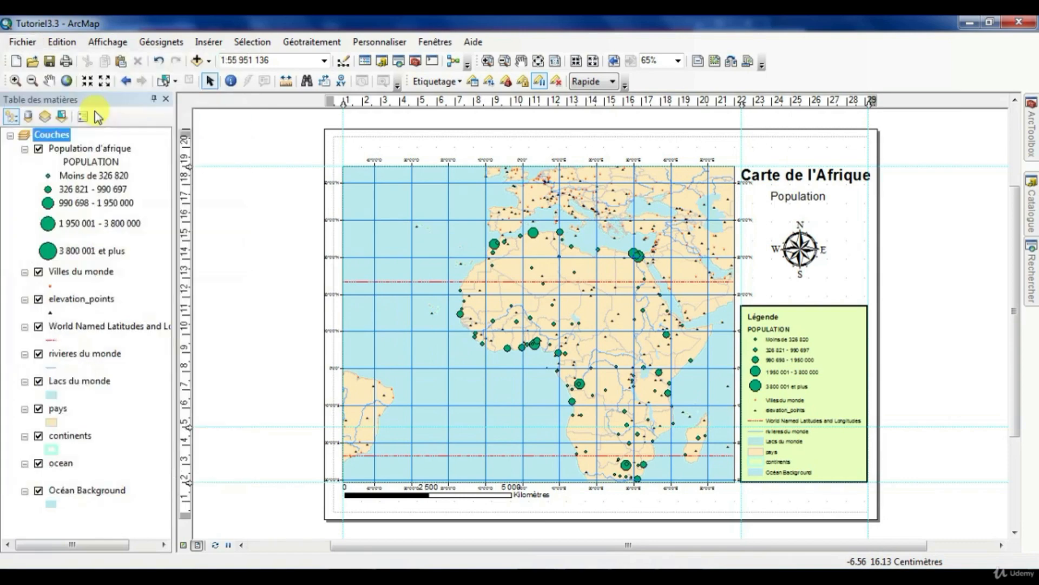
{"action": "left_click", "coordinate": [533, 409]}
{"action": "key", "text": "BackSpace"}
{"action": "type", "text": "4"}
{"action": "key", "text": "Return"}
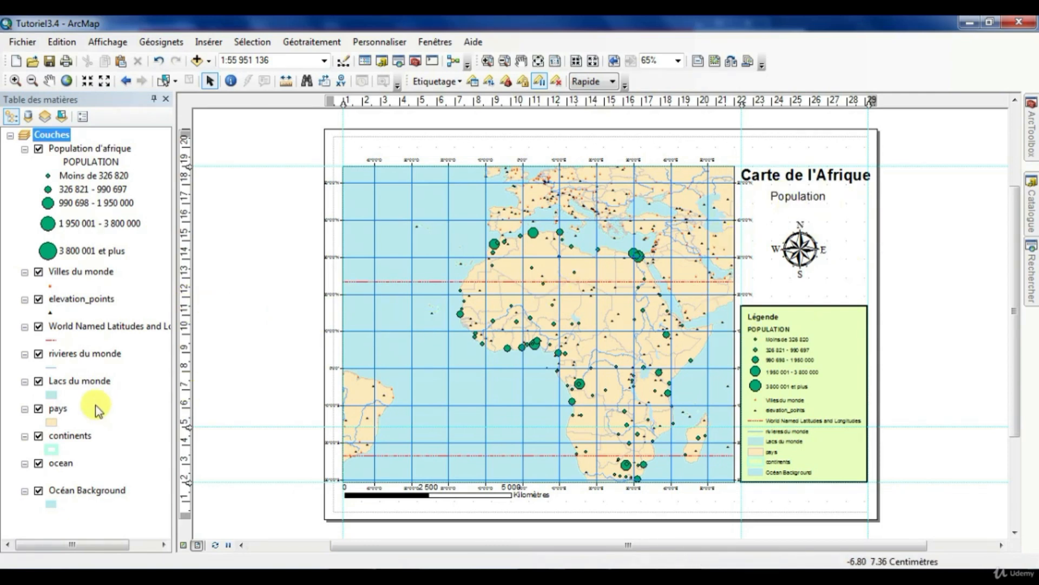
- Open the attribute table of the pays layer and widen its window to show the NAME, AREA and POP2005 columns
{"action": "left_click", "coordinate": [59, 409]}
{"action": "right_click", "coordinate": [61, 414]}
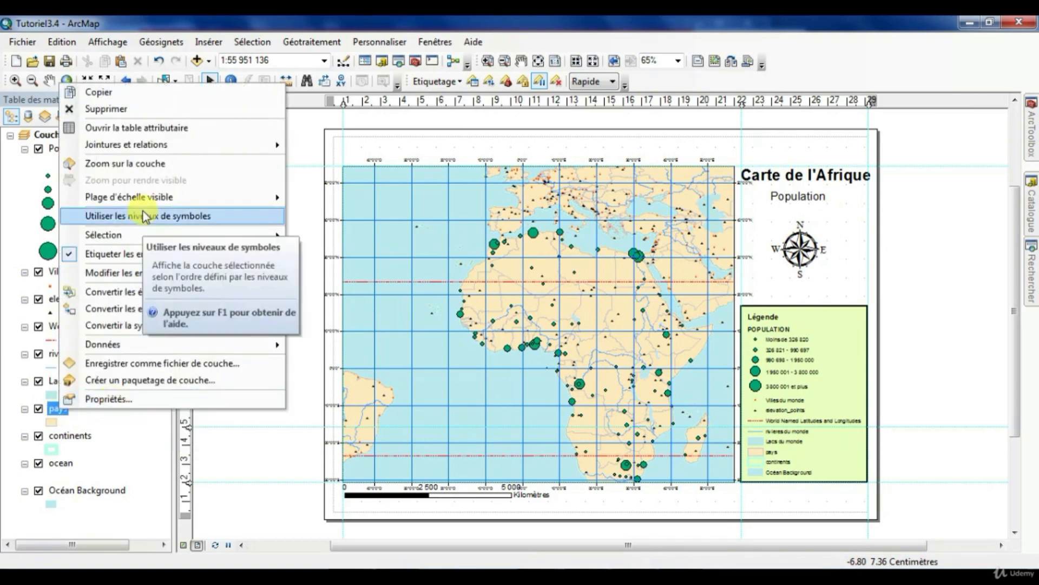
{"action": "left_click", "coordinate": [137, 128]}
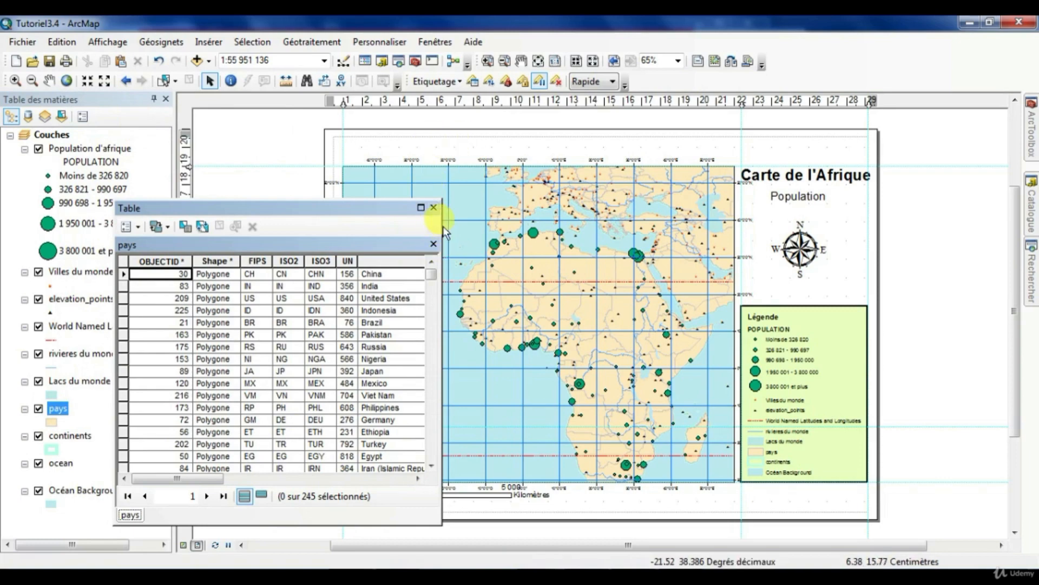
{"action": "left_click_drag", "start_coordinate": [442, 228], "coordinate": [492, 225]}
{"action": "left_click_drag", "start_coordinate": [696, 226], "coordinate": [703, 226]}
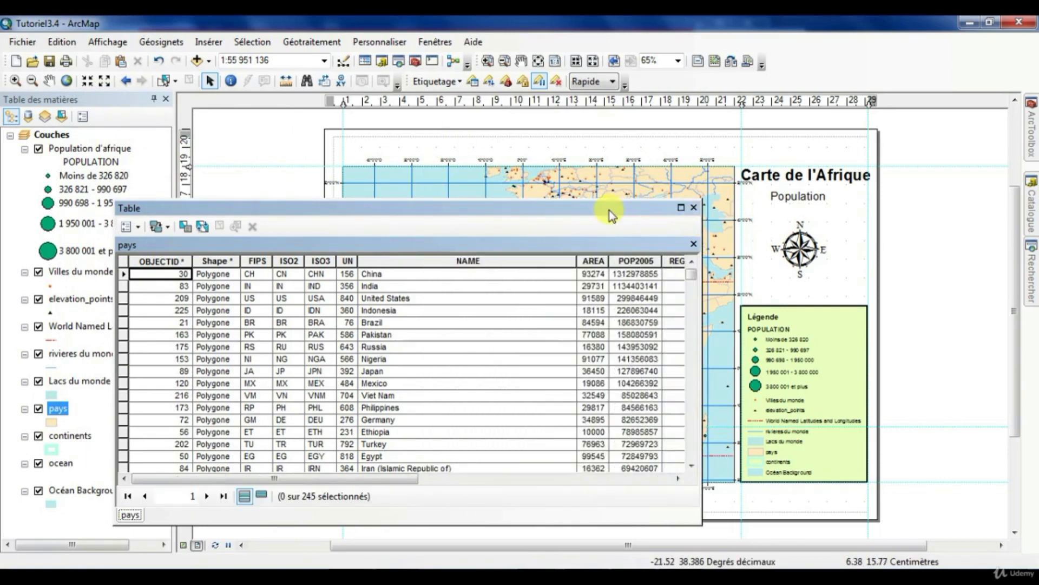
- Widen the pays table to show the REGION column and sort its records by POP2005 in descending order
{"action": "left_click_drag", "start_coordinate": [605, 211], "coordinate": [522, 193]}
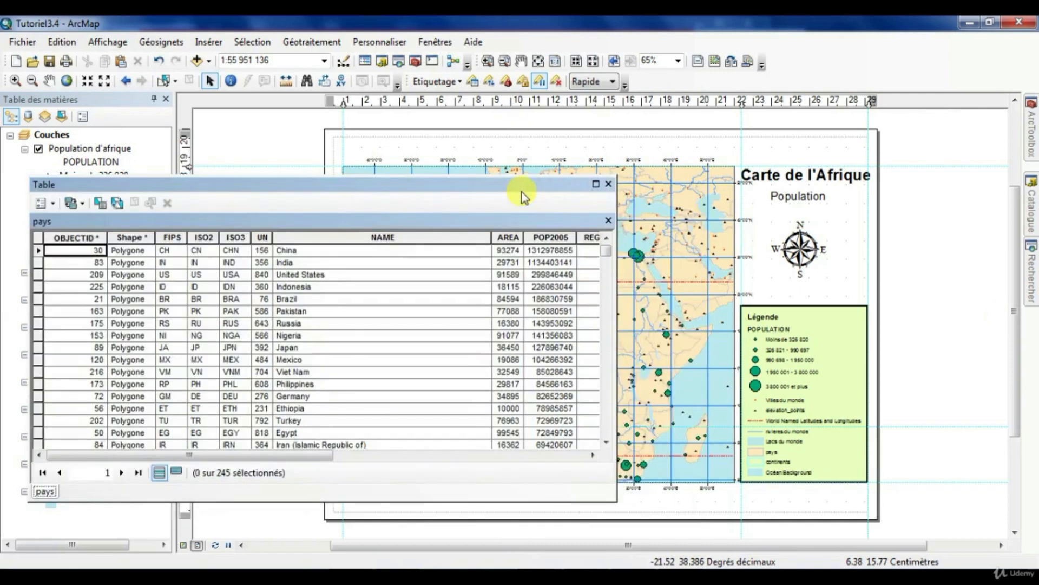
{"action": "left_click_drag", "start_coordinate": [616, 328], "coordinate": [666, 328]}
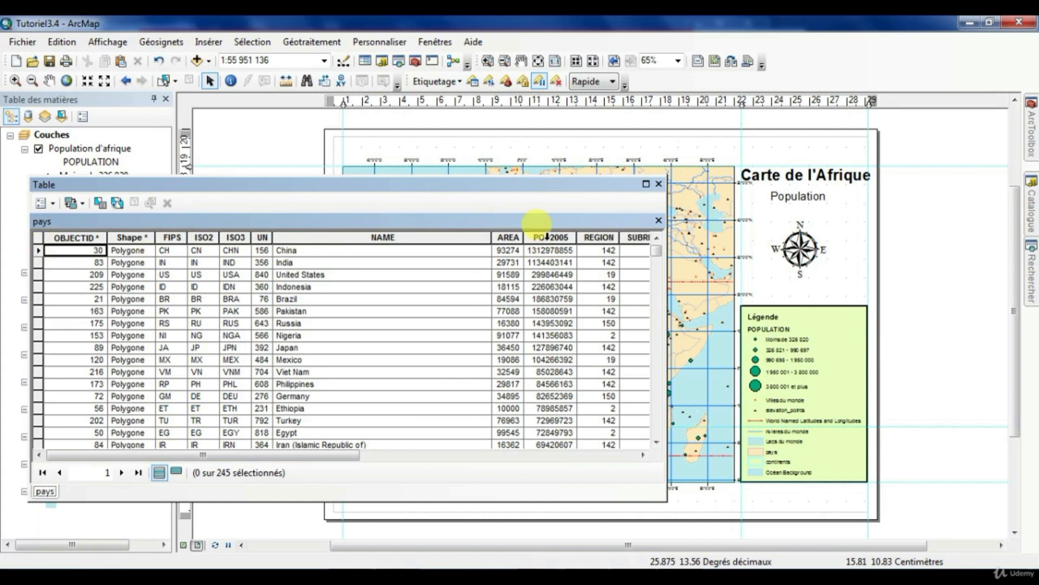
{"action": "left_click", "coordinate": [562, 237]}
{"action": "right_click", "coordinate": [564, 238]}
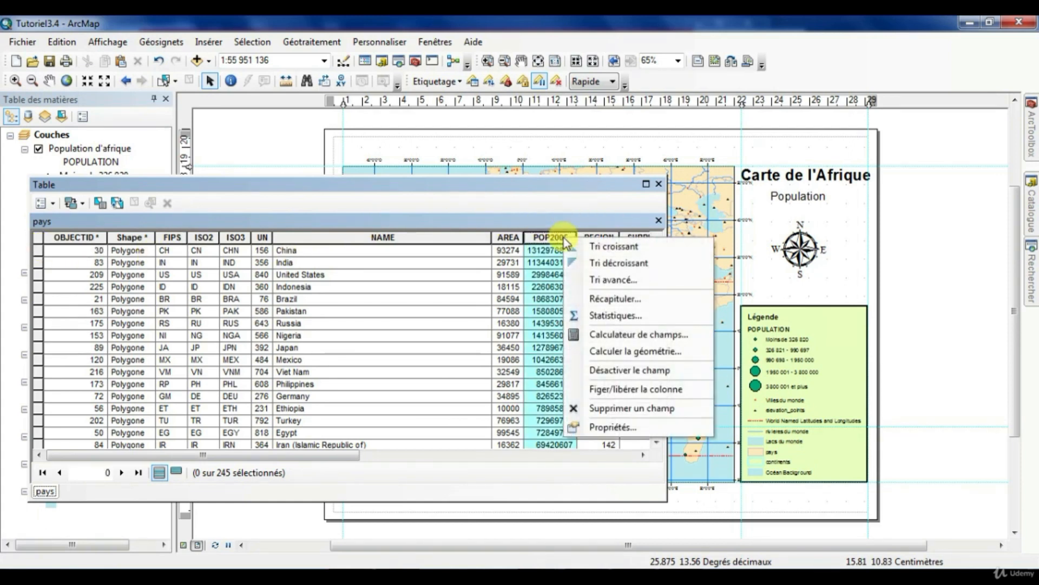
{"action": "left_click", "coordinate": [616, 264]}
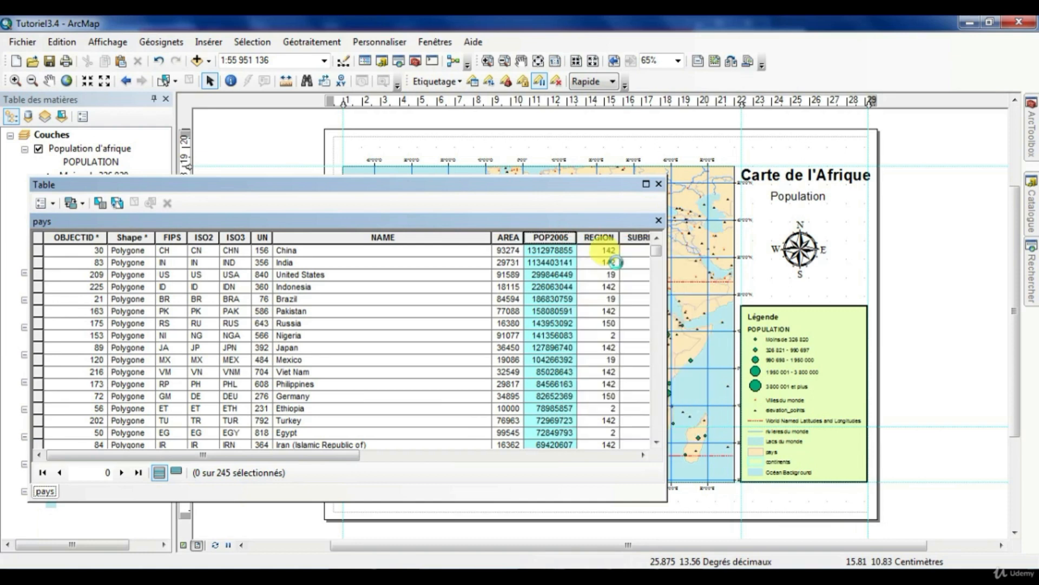
- Select the first ten records of the pays table, from China to Mexico, and close the table
{"action": "left_click", "coordinate": [162, 275]}
{"action": "left_click_drag", "start_coordinate": [40, 253], "coordinate": [38, 357]}
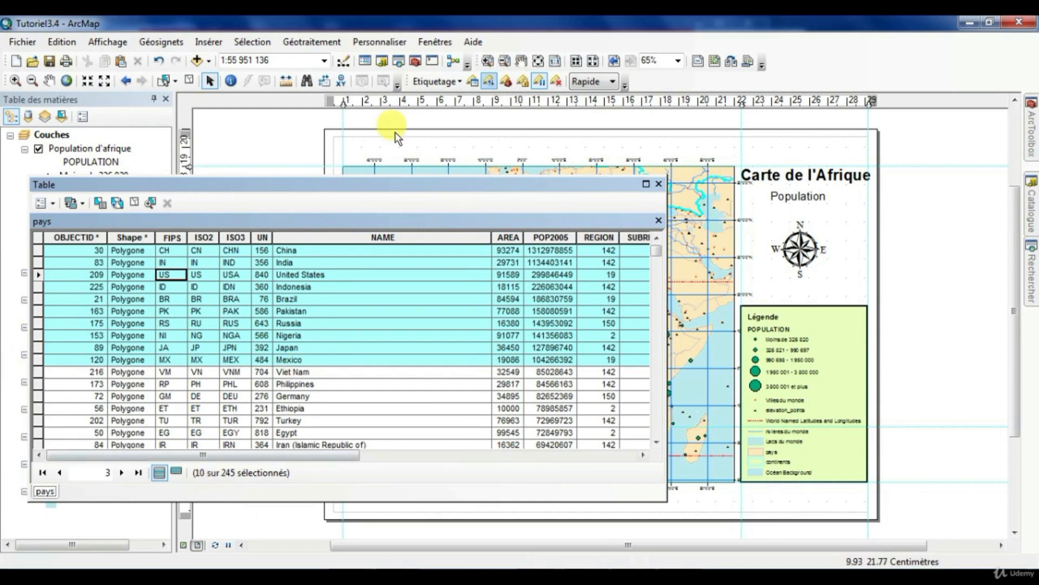
{"action": "left_click", "coordinate": [660, 185]}
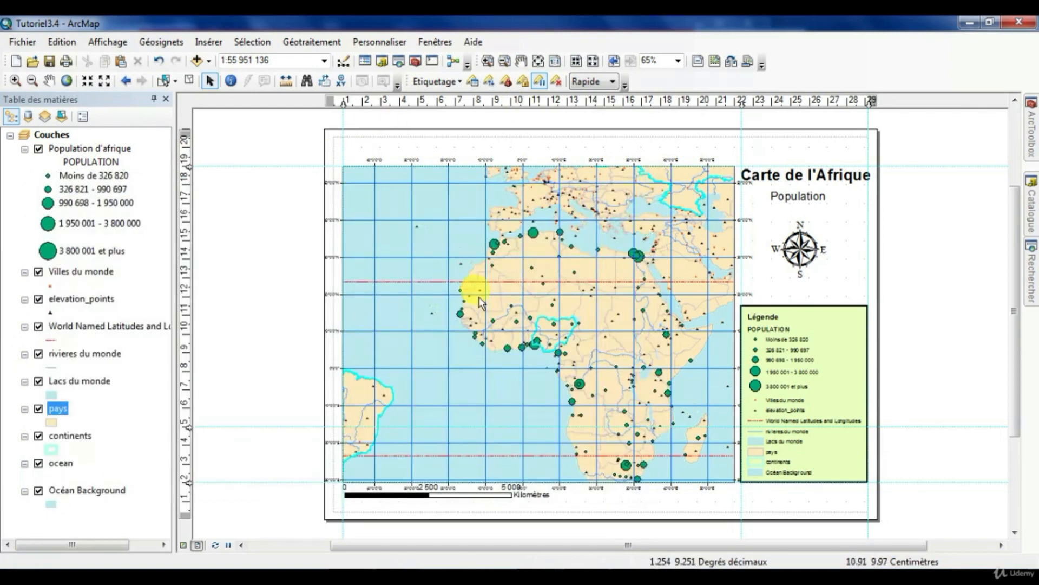
- Create a layer from the selected features of pays and hide the new pays sélection layer on the map
{"action": "right_click", "coordinate": [59, 410]}
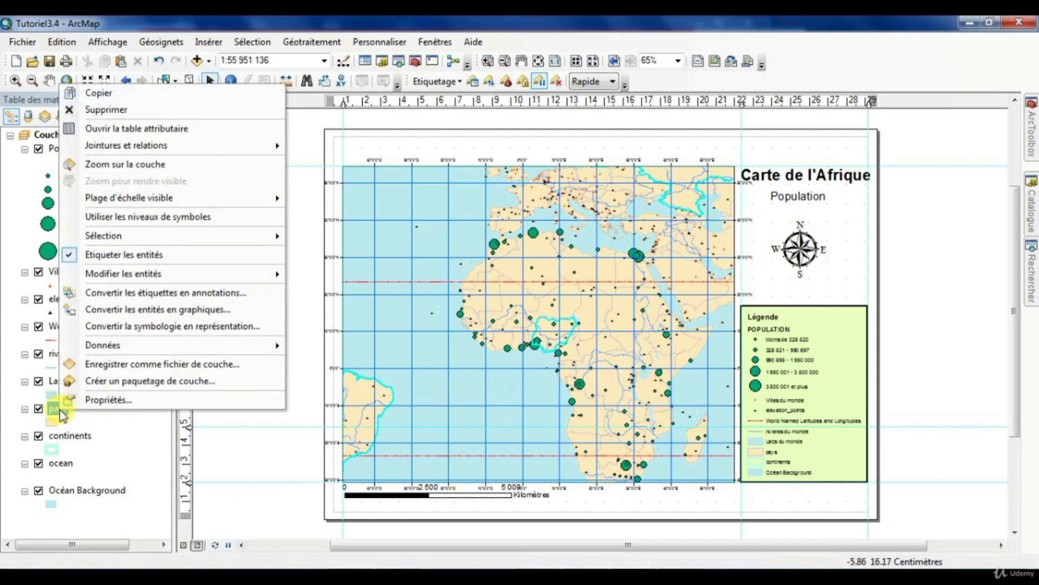
{"action": "mouse_move", "coordinate": [193, 240]}
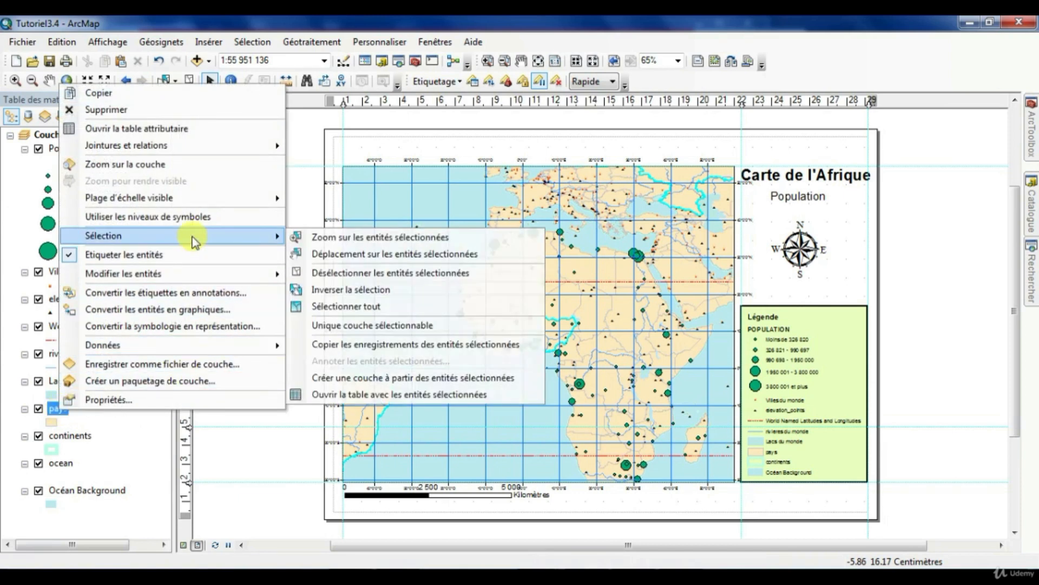
{"action": "left_click", "coordinate": [386, 379]}
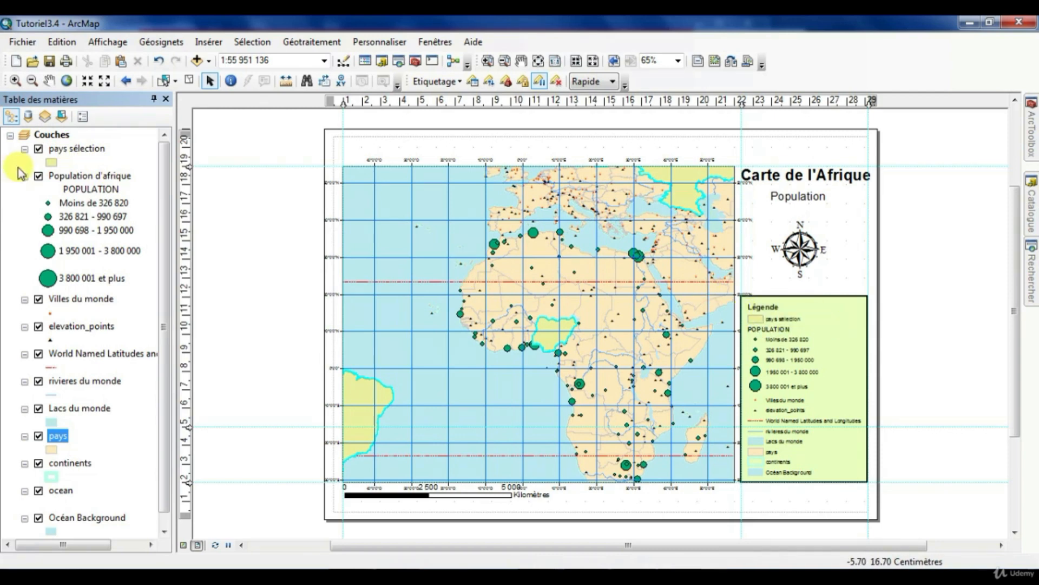
{"action": "left_click", "coordinate": [38, 149]}
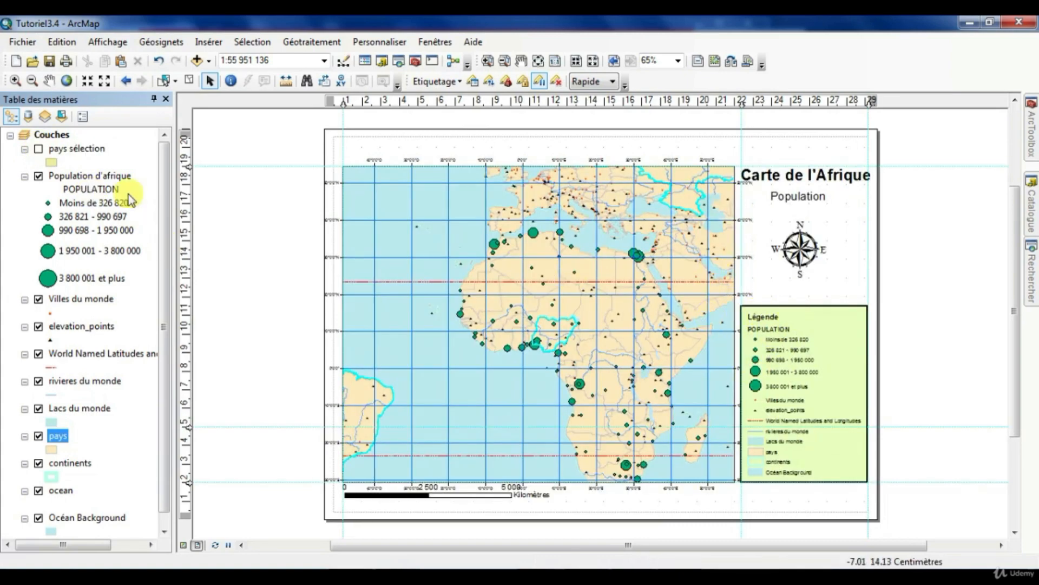
- Open the attribute table of pays sélection and start a new diagram of type Barres verticales from it
{"action": "right_click", "coordinate": [78, 150]}
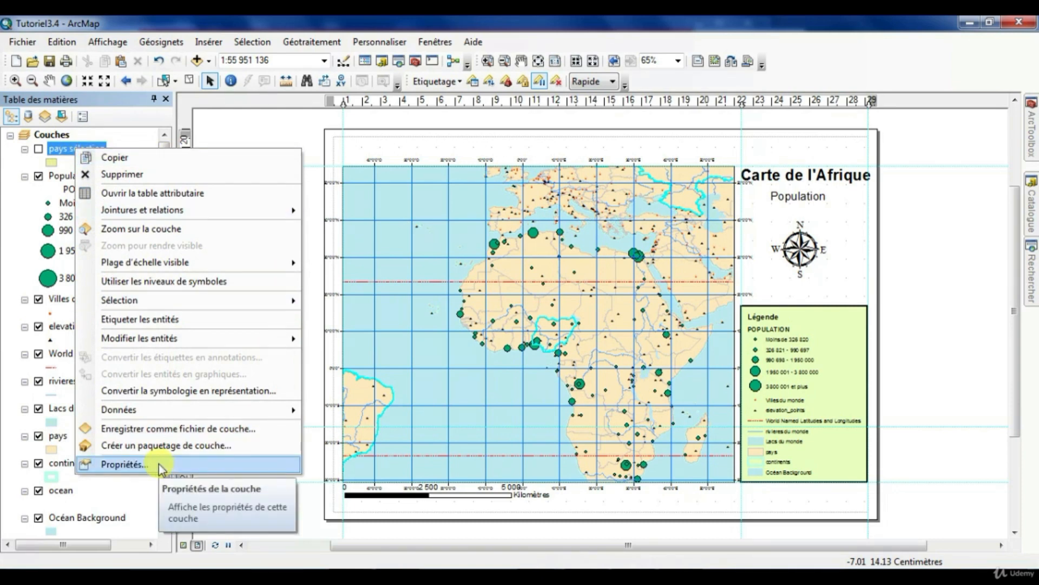
{"action": "left_click", "coordinate": [142, 193]}
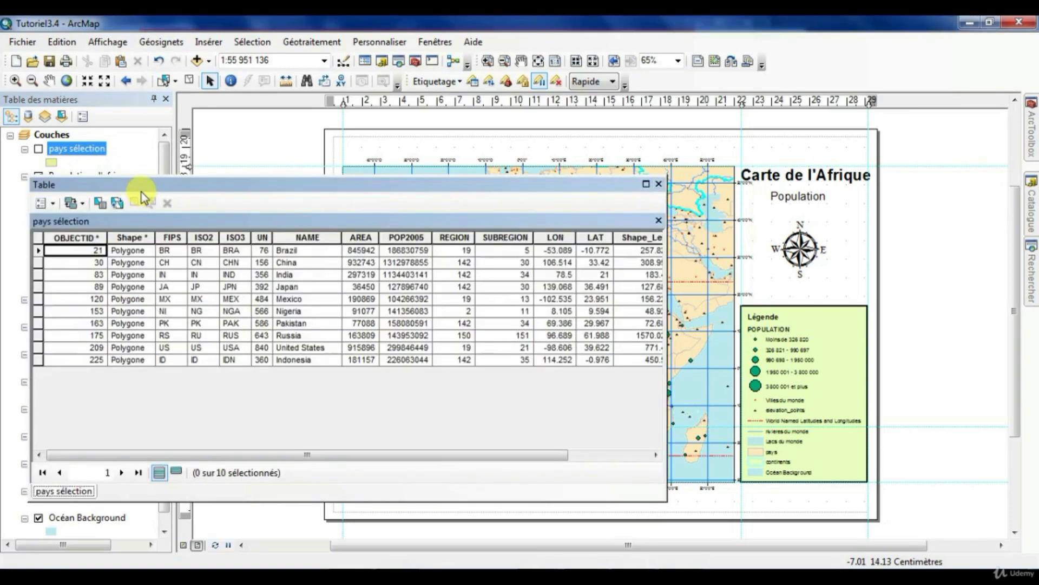
{"action": "left_click", "coordinate": [54, 205]}
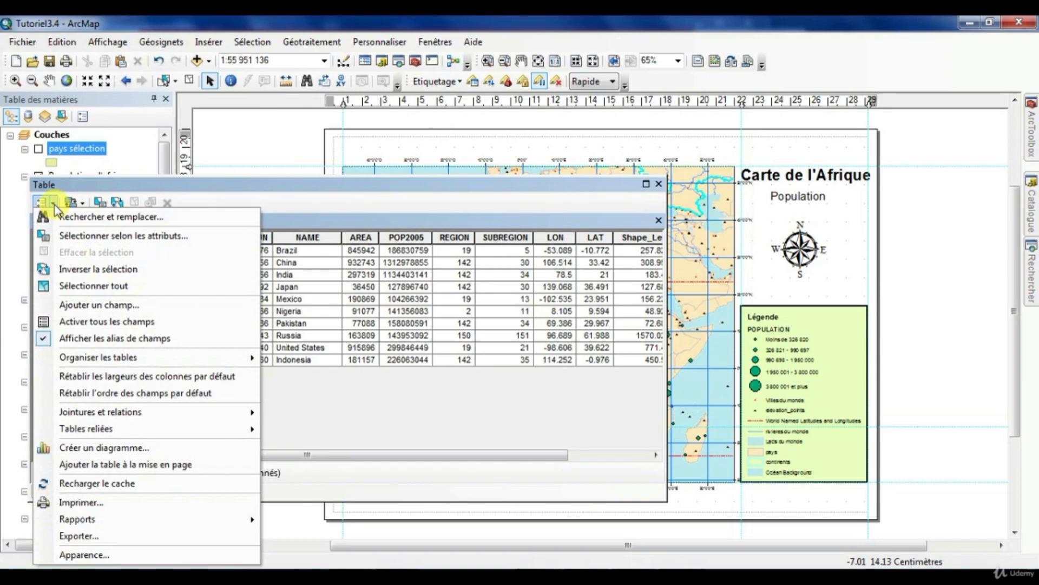
{"action": "left_click", "coordinate": [111, 449]}
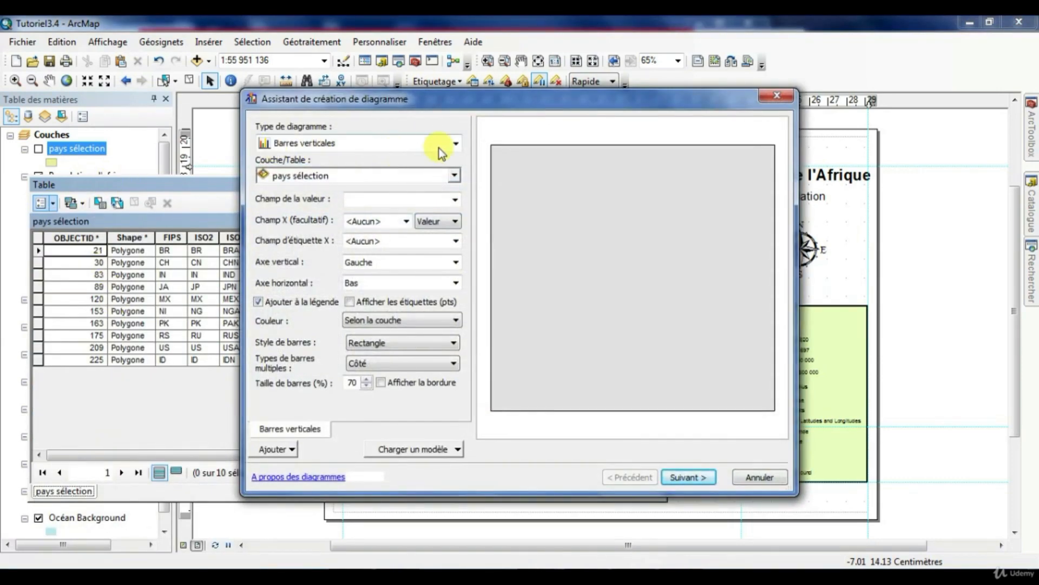
{"action": "left_click", "coordinate": [454, 144]}
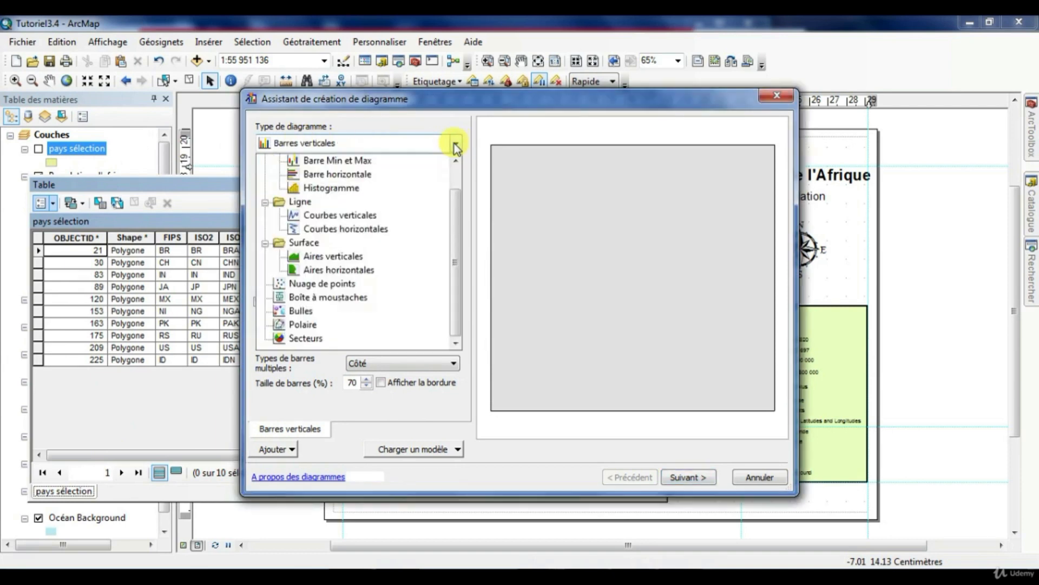
{"action": "scroll", "coordinate": [457, 184], "scroll_direction": "up", "scroll_amount": 1}
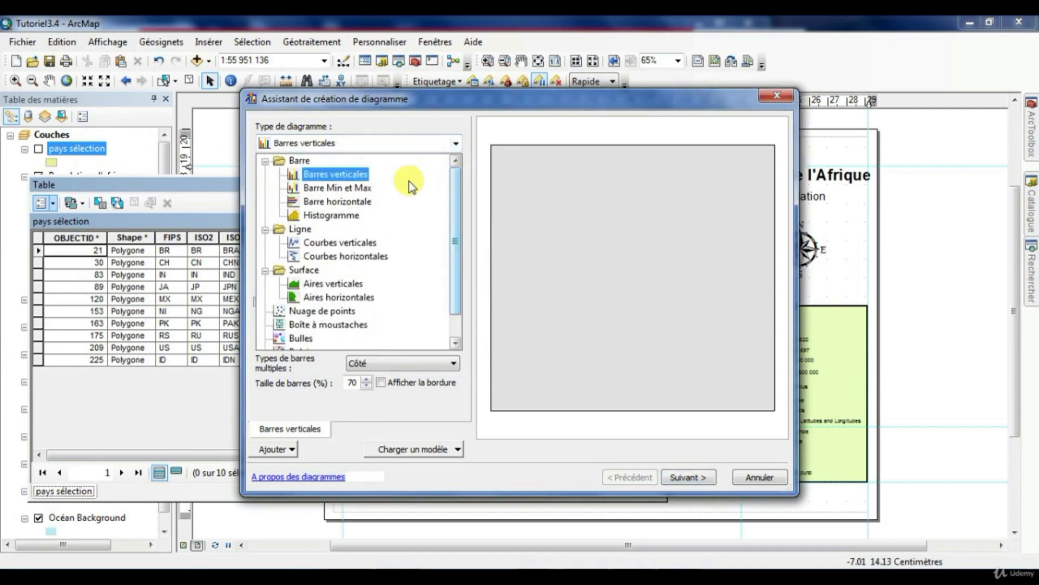
{"action": "left_click", "coordinate": [337, 171]}
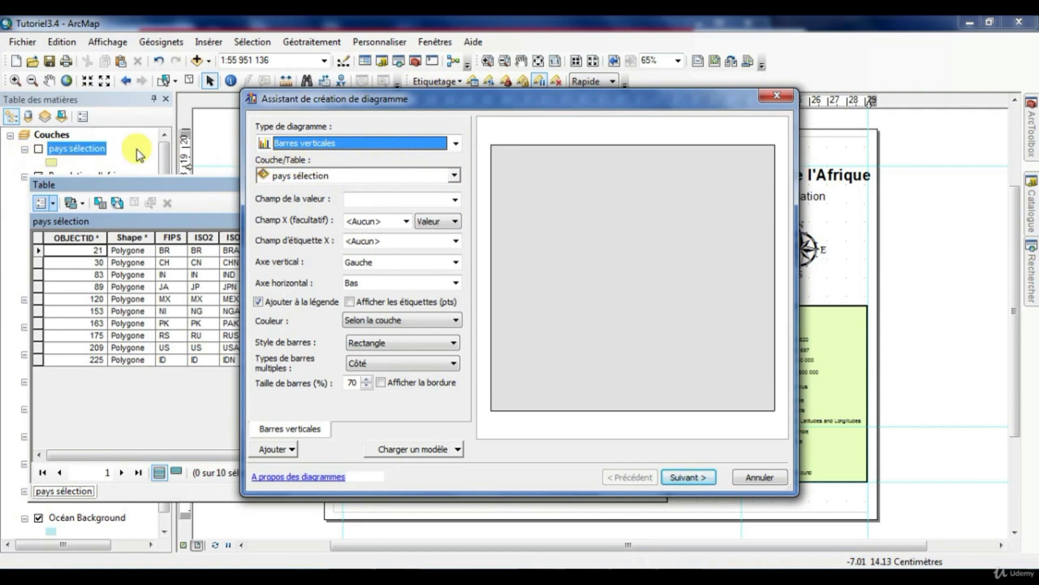
- Keep pays sélection as the diagram's source, with POP2005 as the value field and NAME as the X label field
{"action": "left_click", "coordinate": [452, 176]}
{"action": "left_click", "coordinate": [452, 178]}
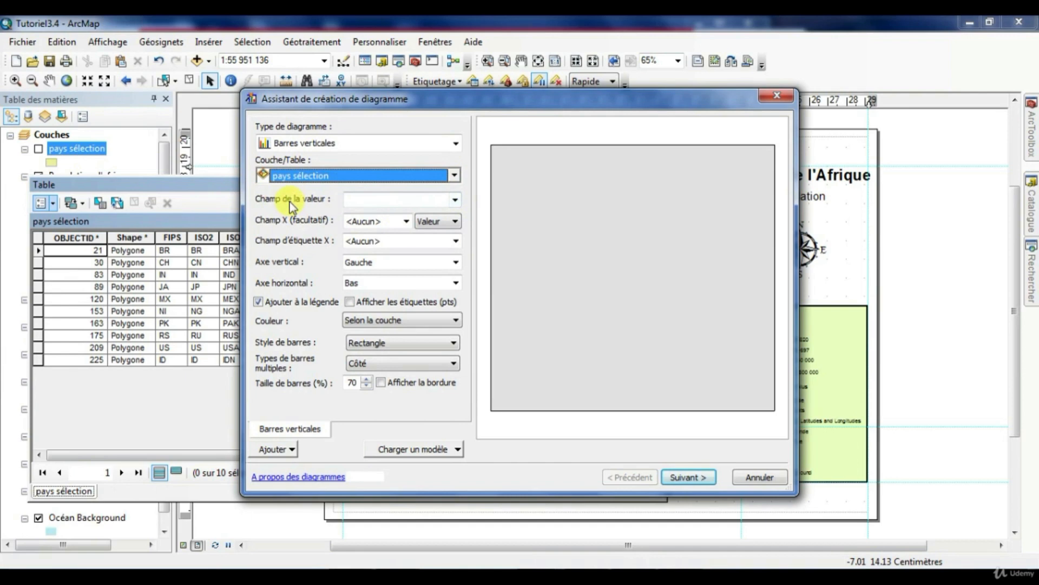
{"action": "left_click", "coordinate": [455, 200]}
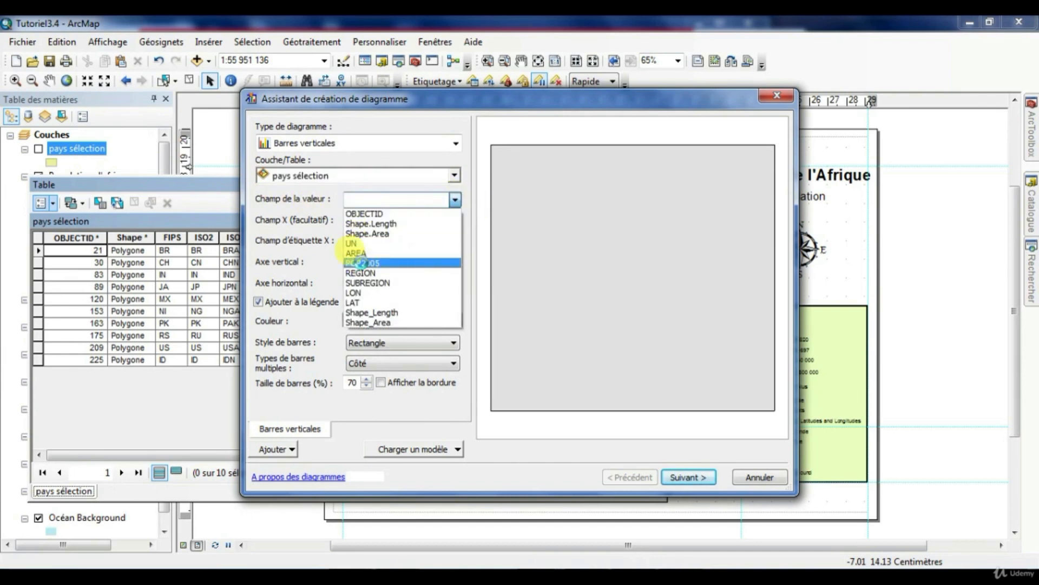
{"action": "left_click", "coordinate": [362, 263]}
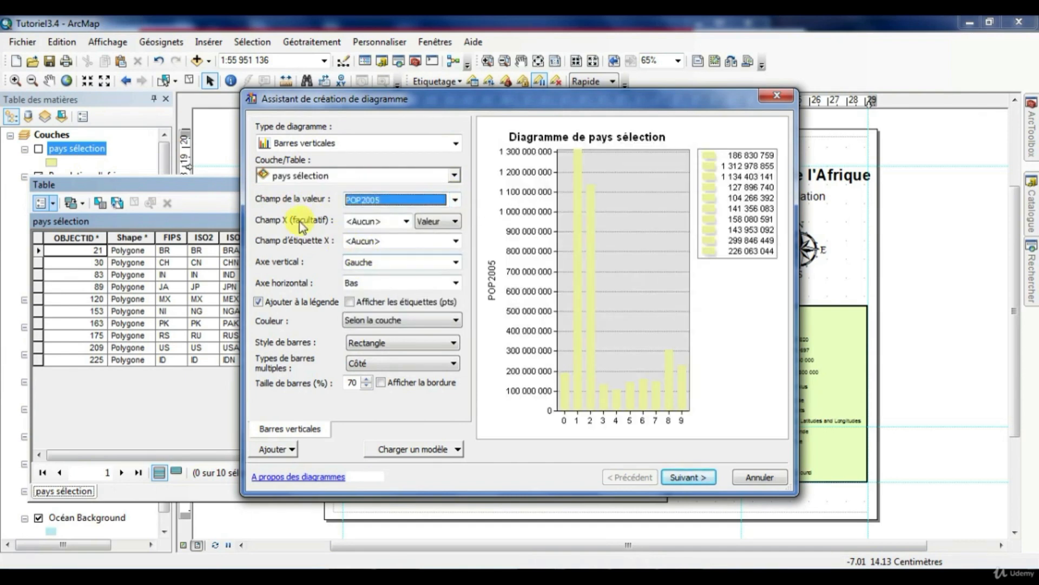
{"action": "left_click", "coordinate": [458, 245]}
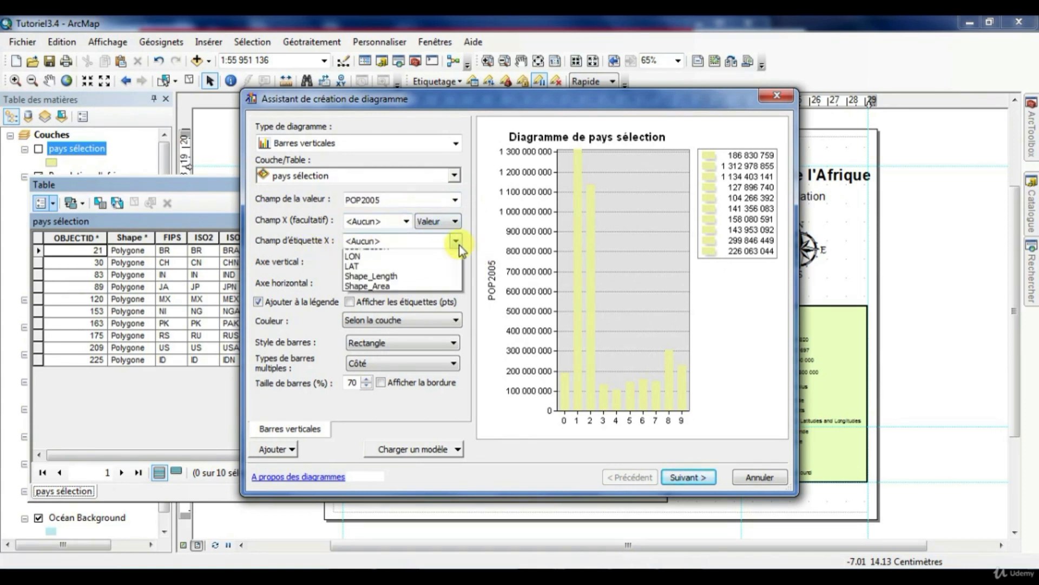
{"action": "left_click", "coordinate": [376, 315]}
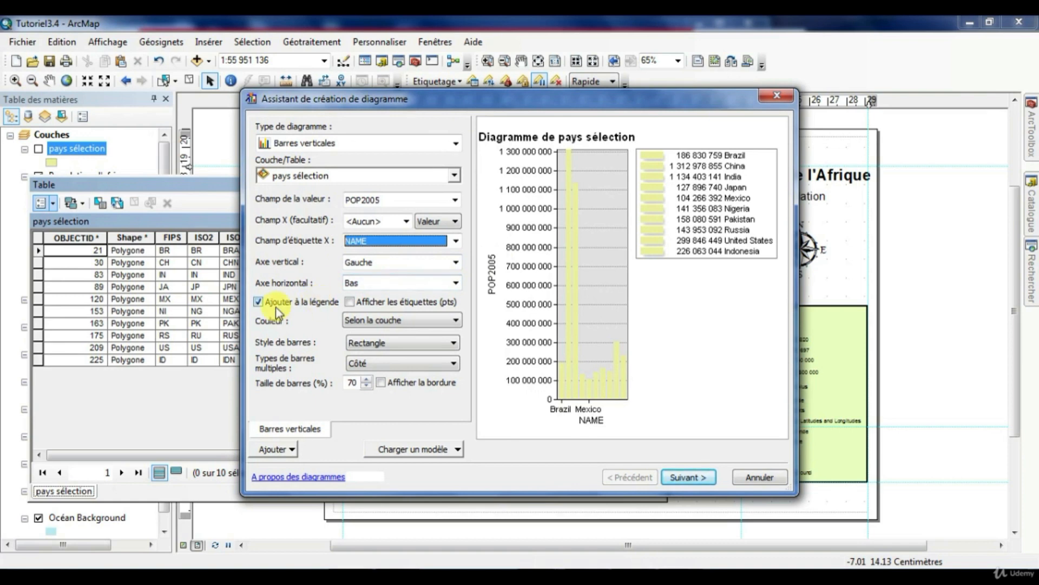
- Colour the diagram's bars by Palette using the Classique palette
{"action": "left_click", "coordinate": [412, 319]}
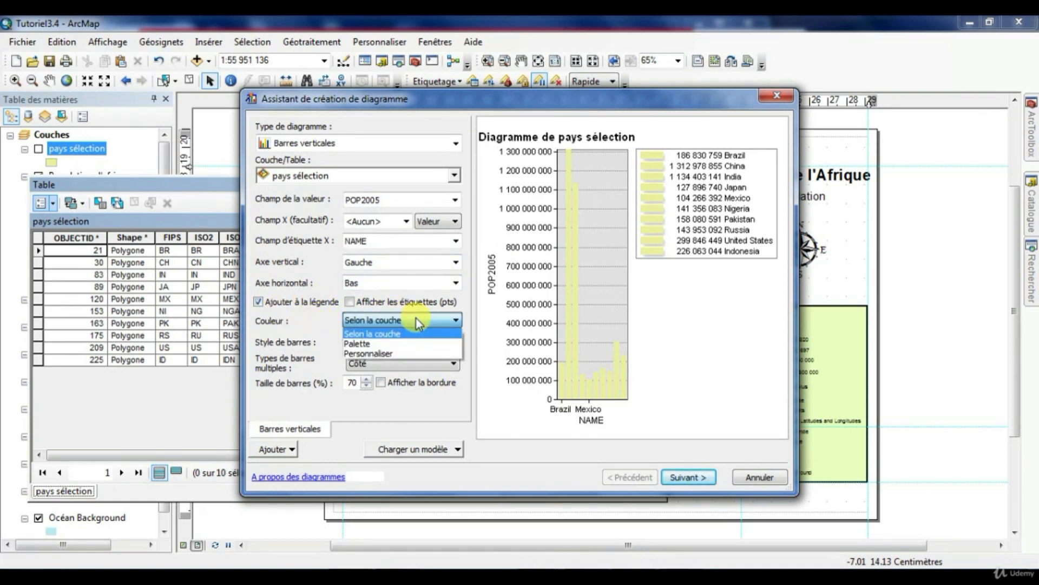
{"action": "left_click", "coordinate": [361, 344]}
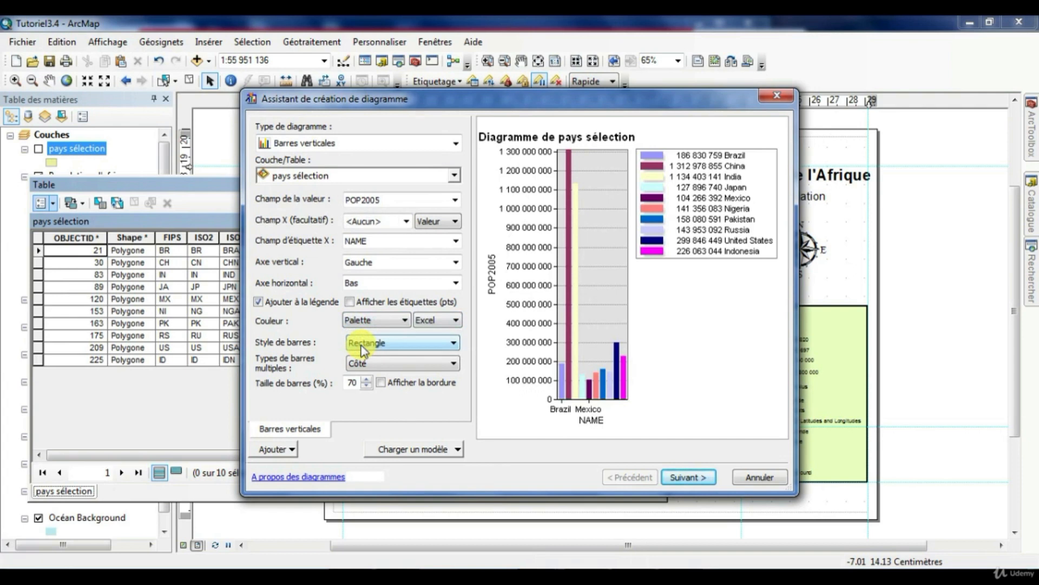
{"action": "left_click", "coordinate": [443, 319]}
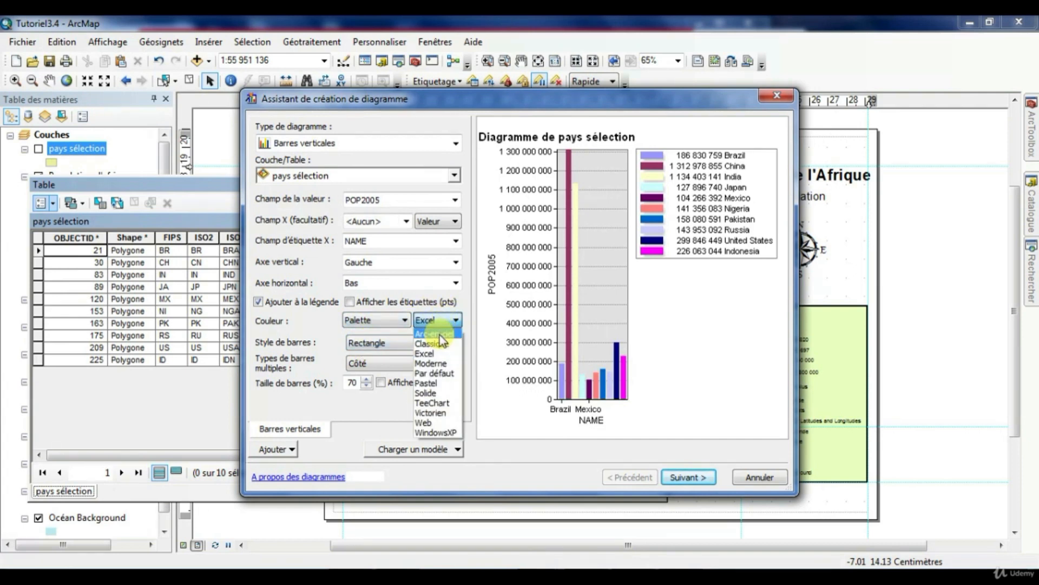
{"action": "left_click", "coordinate": [439, 343]}
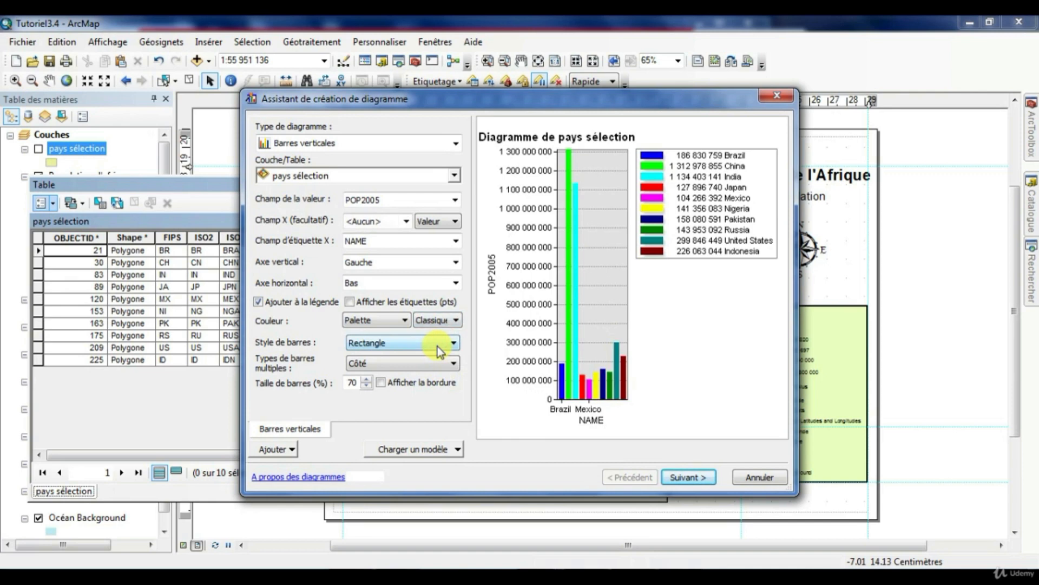
- Title the diagram Top population, keep its legend enabled and finish creating it
{"action": "left_click", "coordinate": [693, 479]}
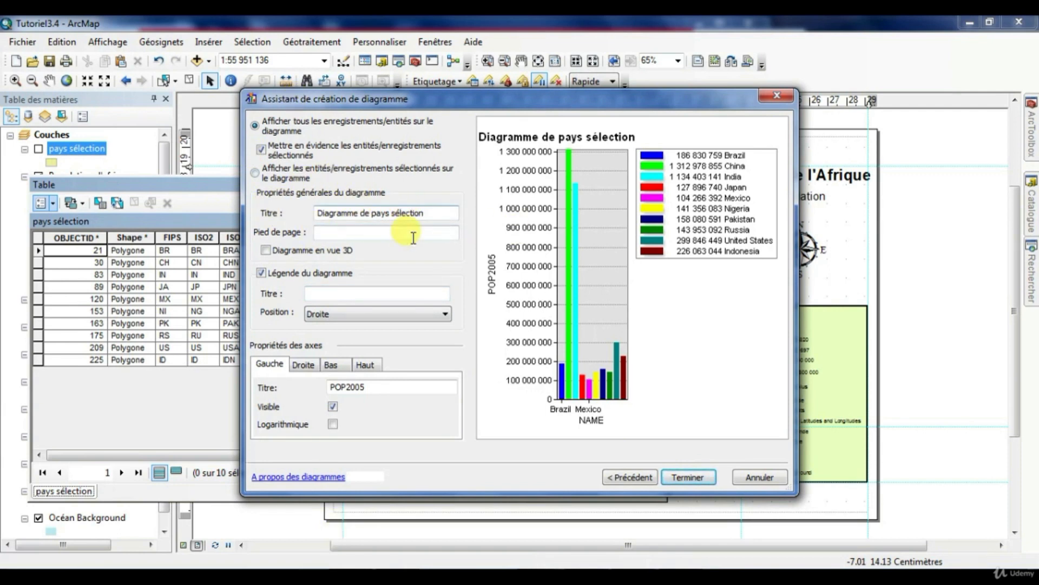
{"action": "left_click_drag", "start_coordinate": [437, 206], "coordinate": [213, 211]}
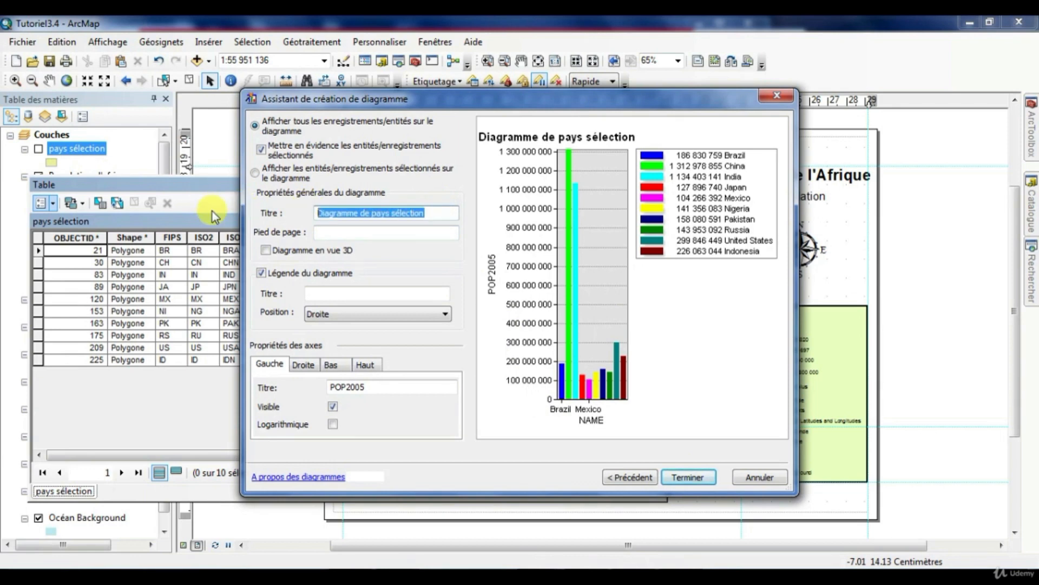
{"action": "type", "text": "Top population"}
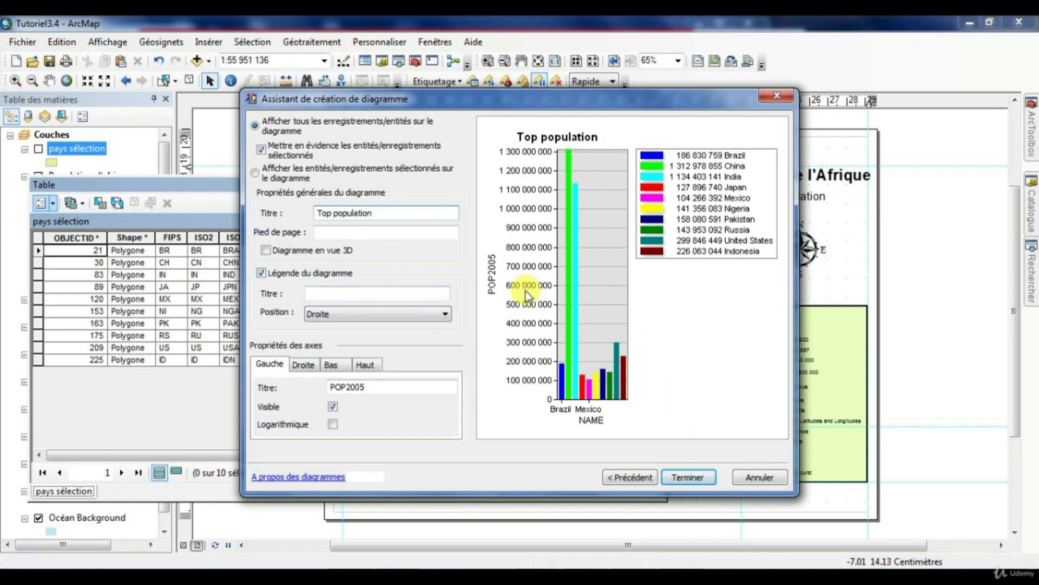
{"action": "left_click", "coordinate": [275, 274]}
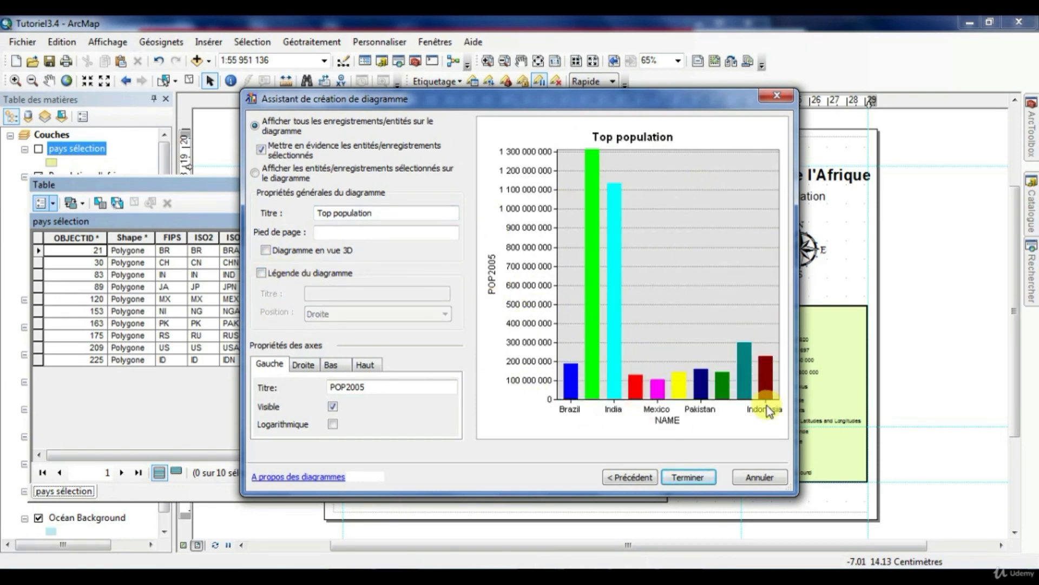
{"action": "left_click", "coordinate": [279, 273]}
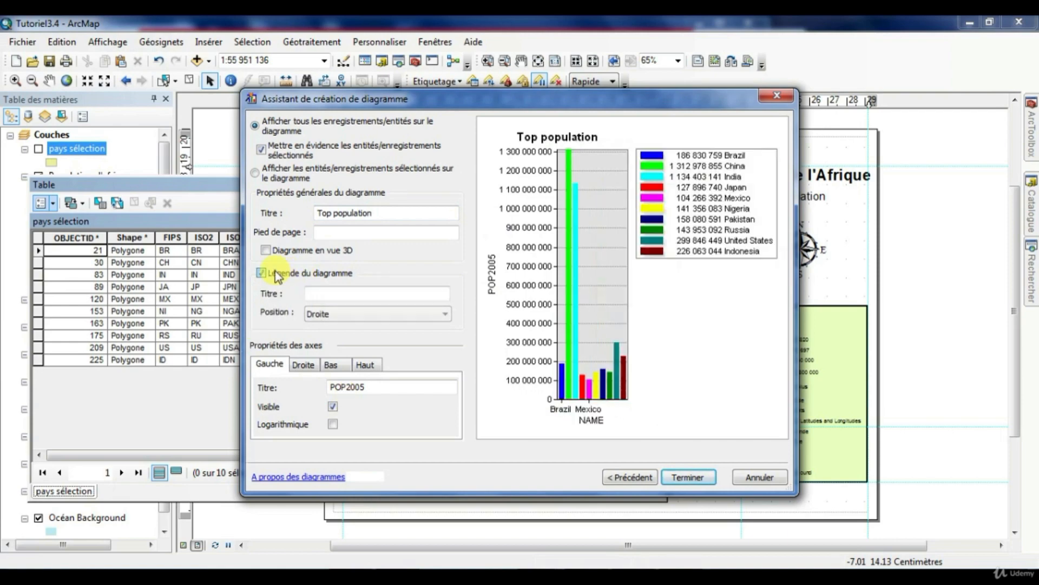
{"action": "left_click", "coordinate": [677, 479]}
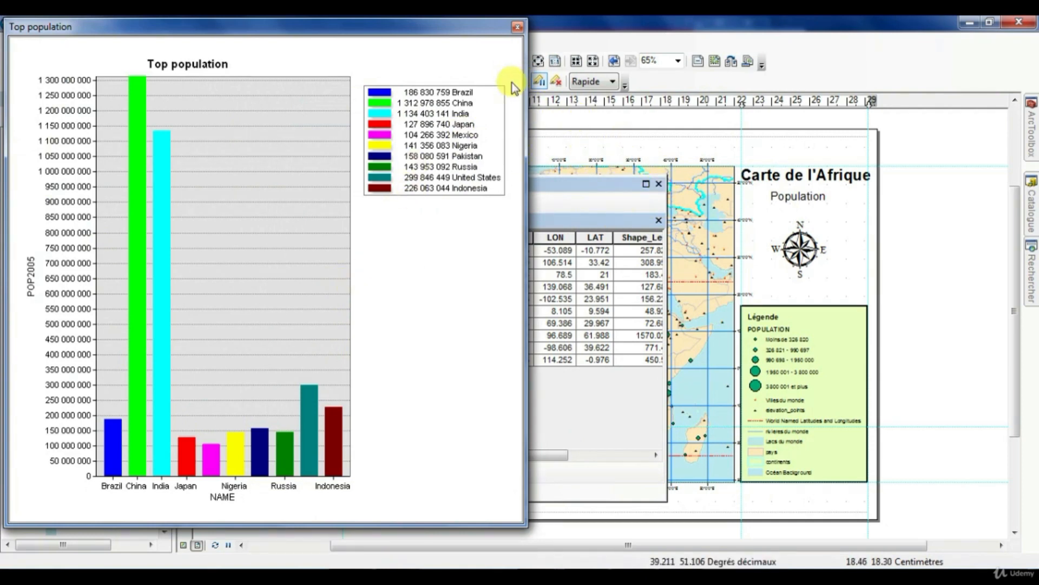
- Shrink the Top population diagram window and move it beside the map with the table closed, and clear the feature selection
{"action": "left_click_drag", "start_coordinate": [525, 86], "coordinate": [315, 106]}
{"action": "left_click_drag", "start_coordinate": [222, 522], "coordinate": [233, 314]}
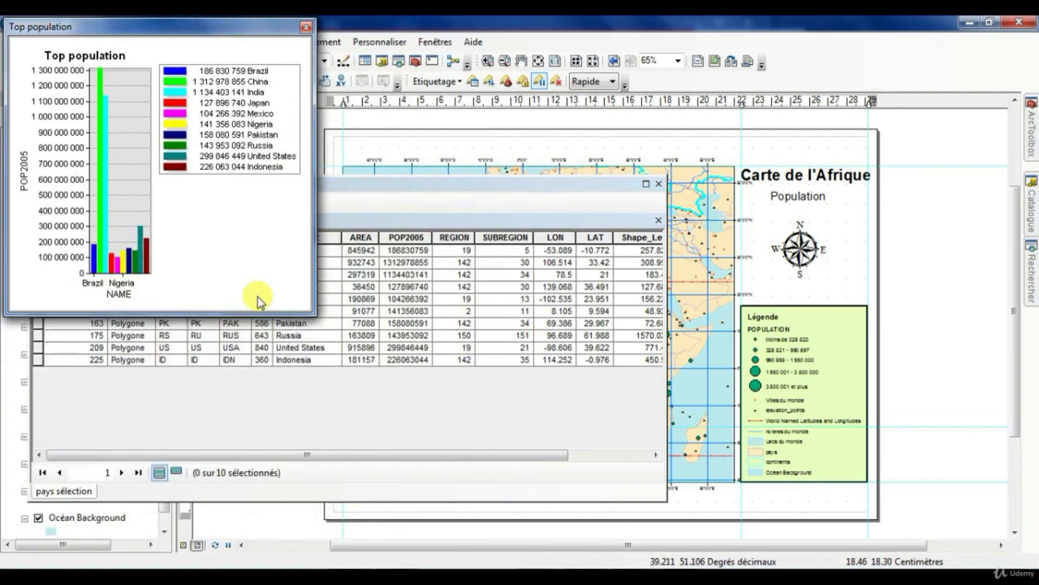
{"action": "left_click", "coordinate": [660, 187]}
{"action": "left_click_drag", "start_coordinate": [207, 26], "coordinate": [241, 188]}
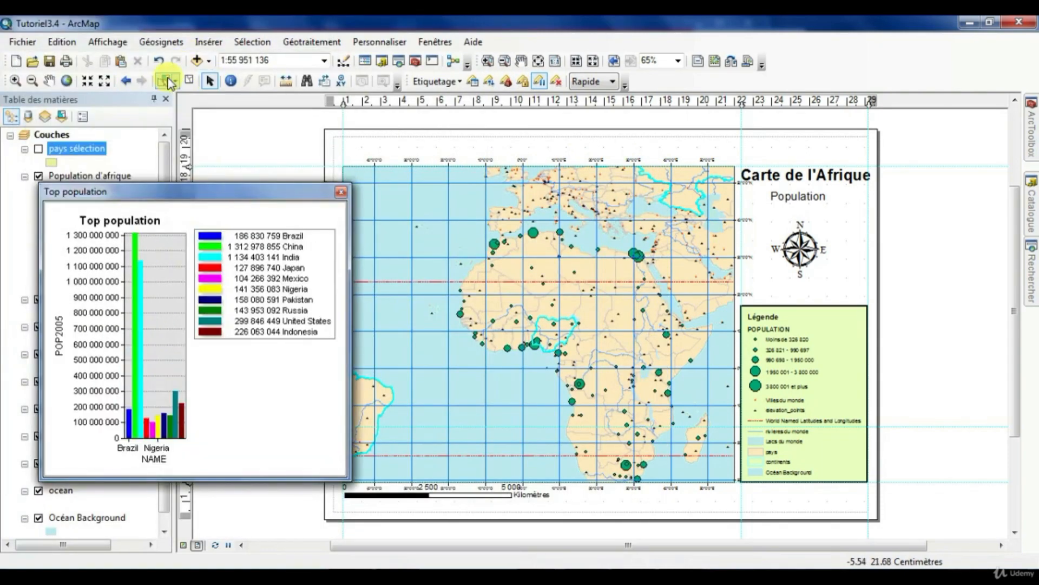
{"action": "left_click", "coordinate": [189, 80]}
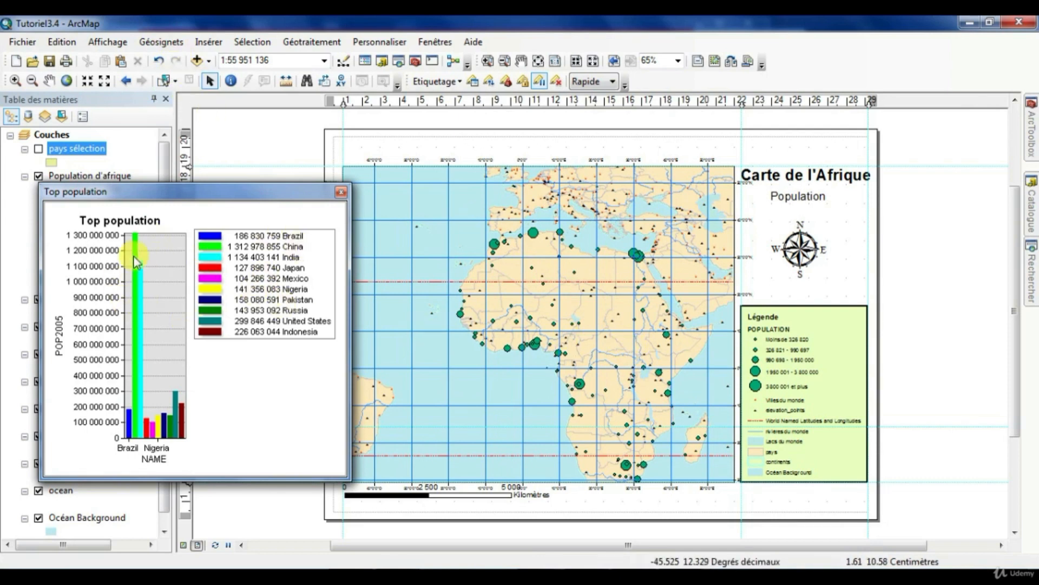
- Add the Top population diagram to the layout, place it over the map's upper left area, and close its floating window
{"action": "right_click", "coordinate": [139, 285]}
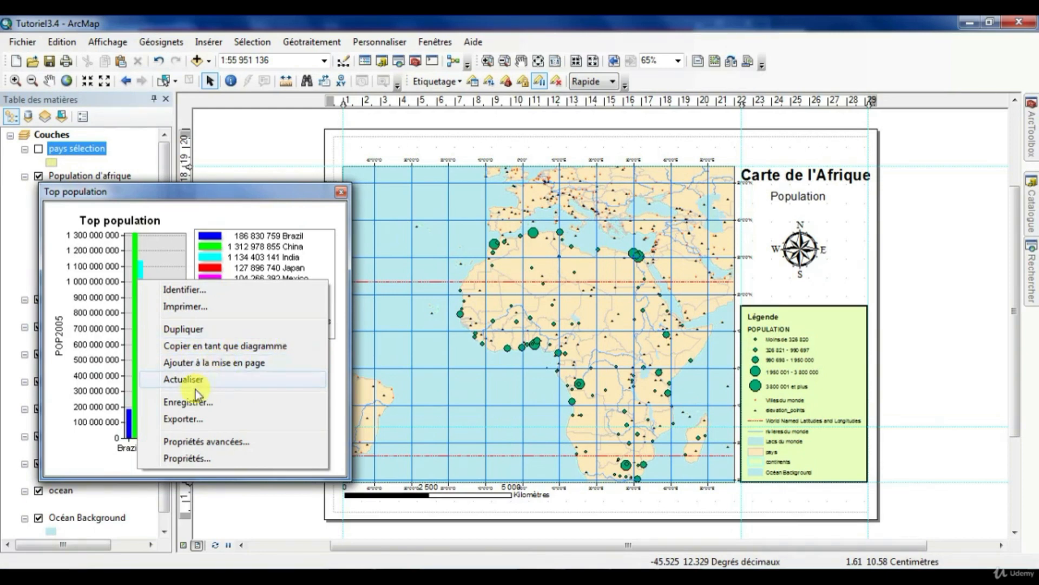
{"action": "left_click", "coordinate": [230, 363]}
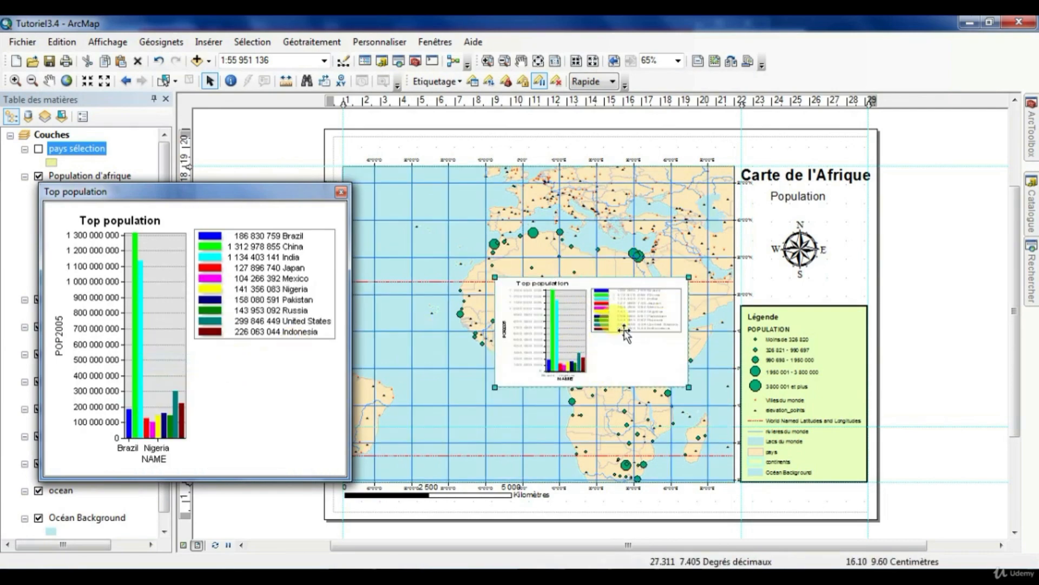
{"action": "left_click_drag", "start_coordinate": [620, 350], "coordinate": [514, 249]}
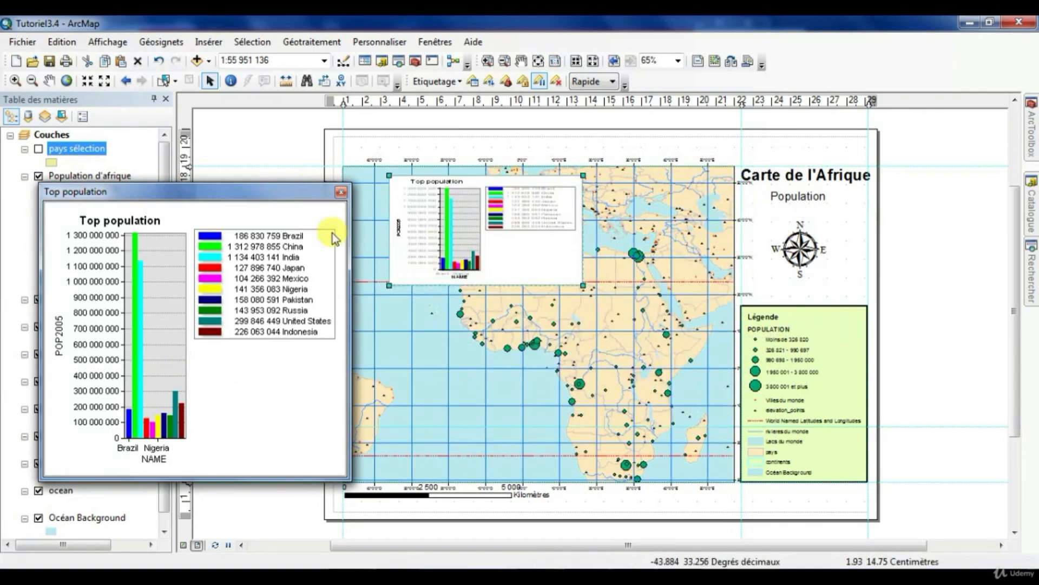
{"action": "left_click", "coordinate": [341, 192]}
- Move the Top population diagram down to the map's lower right corner, overlapping the legend
{"action": "left_click_drag", "start_coordinate": [536, 254], "coordinate": [678, 389]}
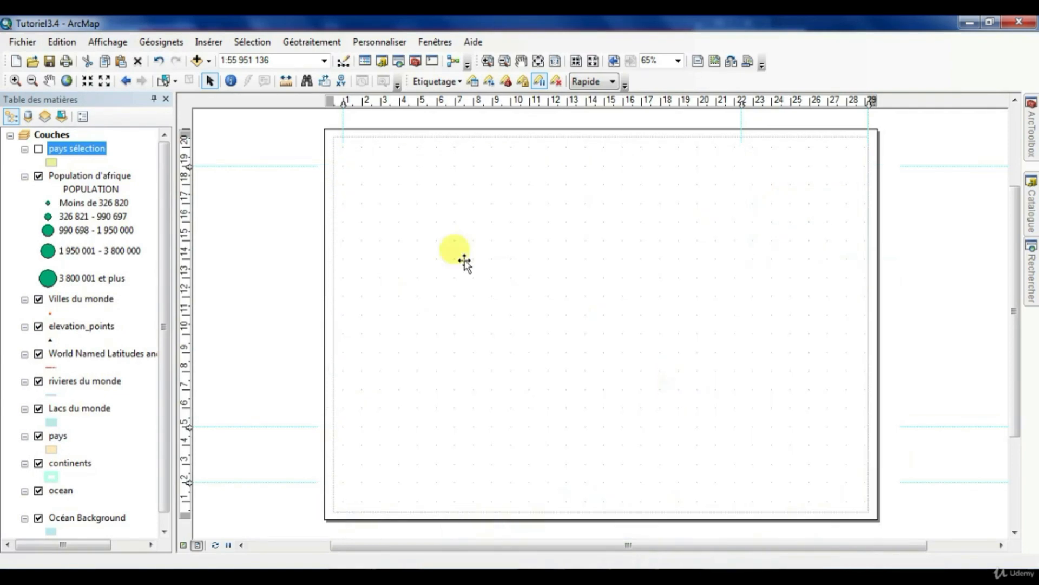
{"action": "left_click", "coordinate": [159, 61]}
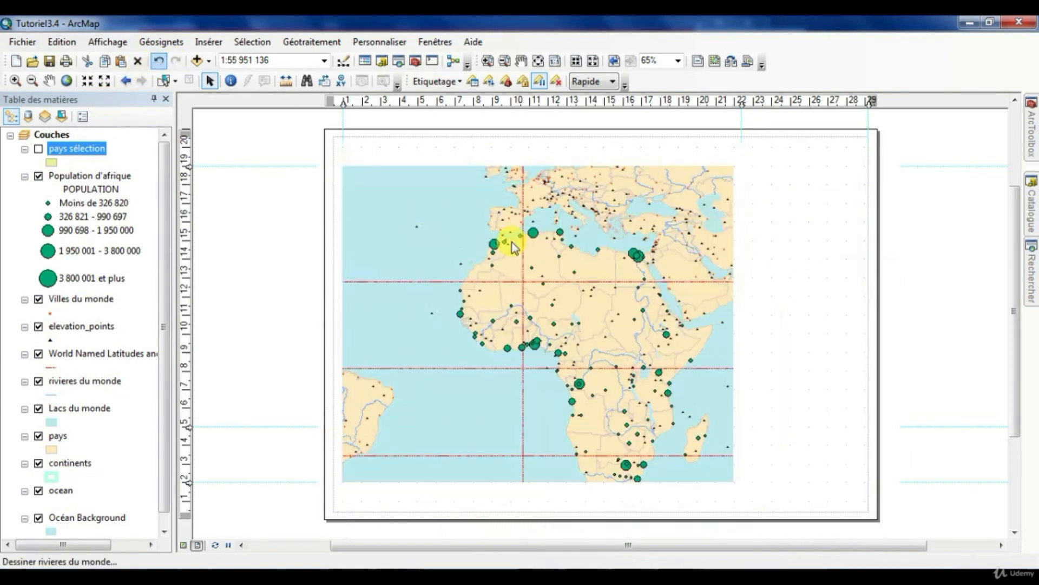
{"action": "left_click", "coordinate": [530, 244]}
{"action": "left_click_drag", "start_coordinate": [533, 246], "coordinate": [748, 456]}
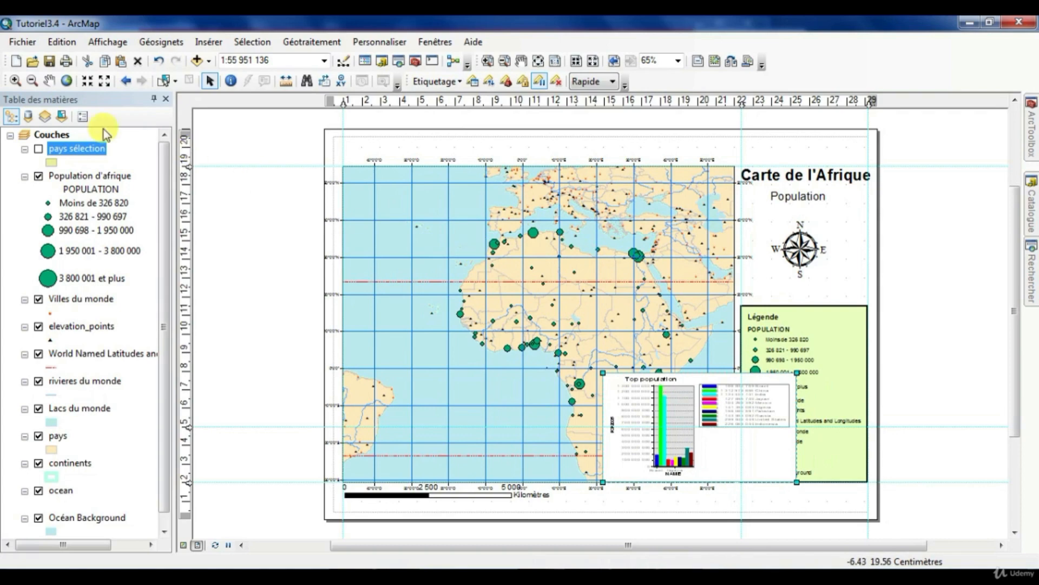
- Hide the Population d'afrique layer, shrink the north arrow beneath the Population subtitle, and move the legend up directly below it
{"action": "left_click", "coordinate": [41, 175]}
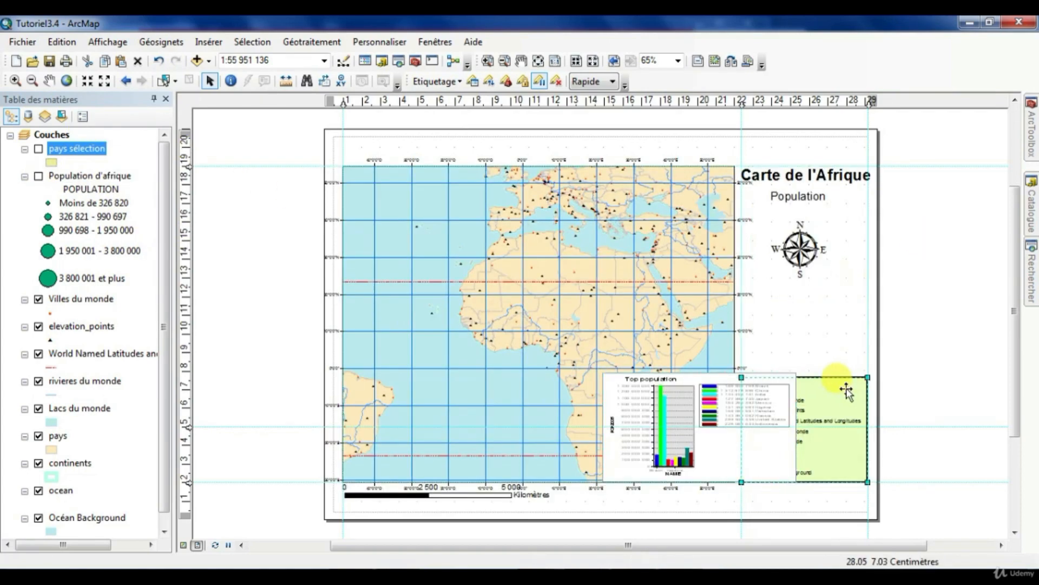
{"action": "left_click_drag", "start_coordinate": [833, 375], "coordinate": [838, 299]}
{"action": "left_click_drag", "start_coordinate": [805, 259], "coordinate": [796, 208]}
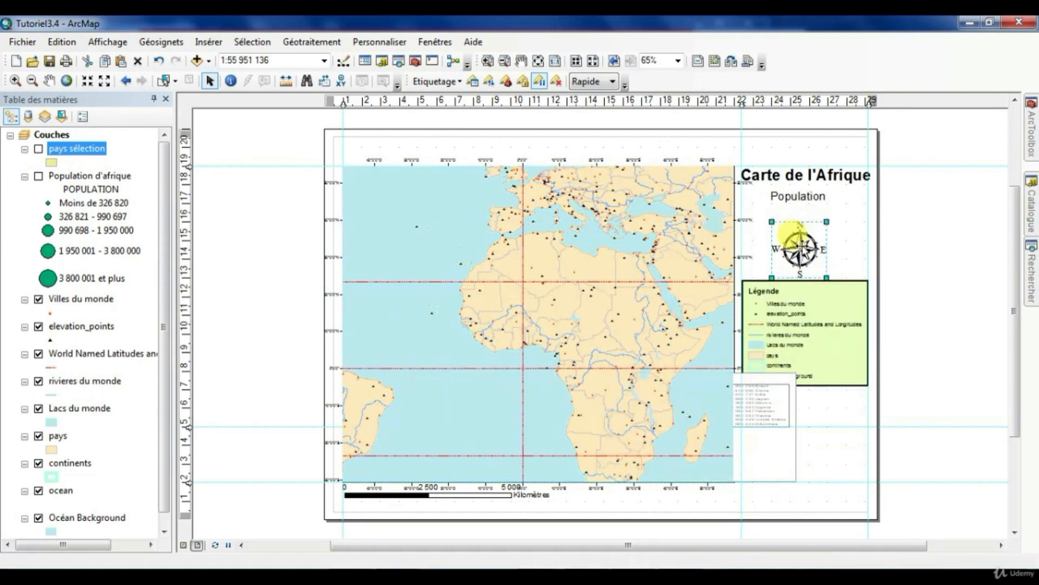
{"action": "left_click_drag", "start_coordinate": [822, 246], "coordinate": [795, 218]}
{"action": "left_click", "coordinate": [844, 234]}
{"action": "left_click_drag", "start_coordinate": [817, 302], "coordinate": [823, 250]}
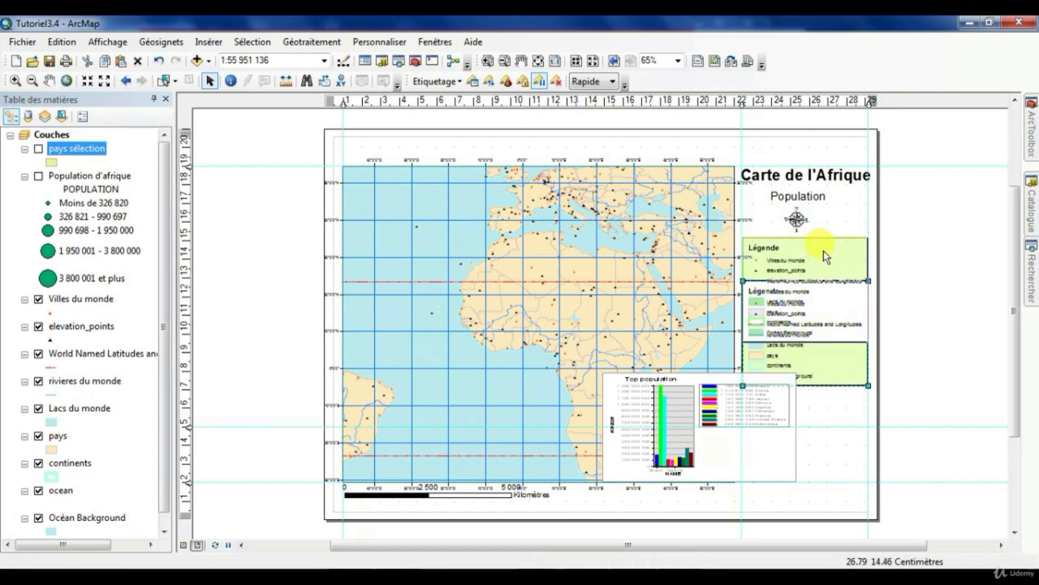
- Move the Top population diagram directly below the legend and shrink it to the legend's width
{"action": "left_click", "coordinate": [786, 376]}
{"action": "left_click_drag", "start_coordinate": [786, 375], "coordinate": [925, 357]}
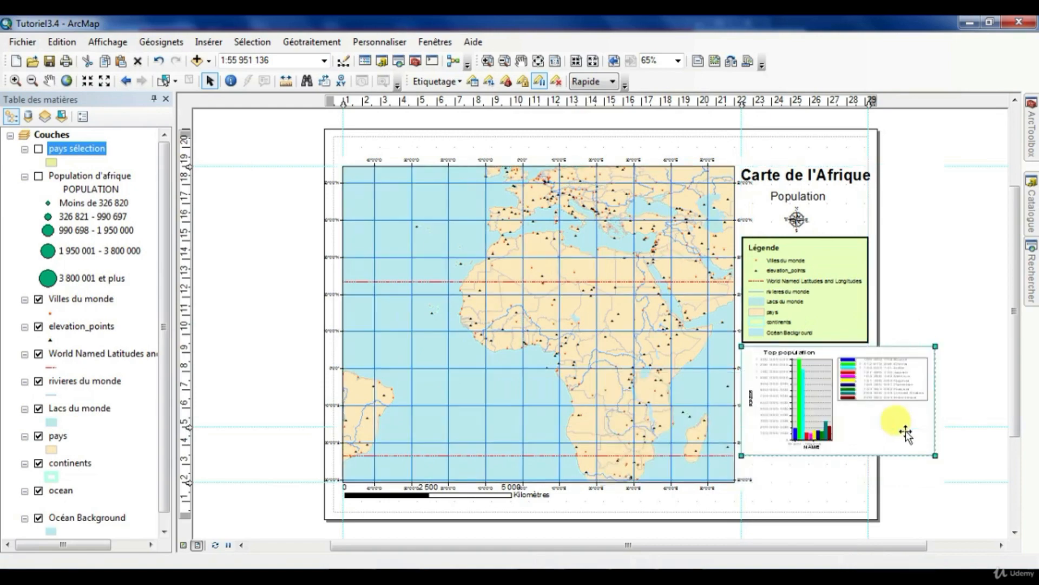
{"action": "left_click_drag", "start_coordinate": [933, 453], "coordinate": [869, 452]}
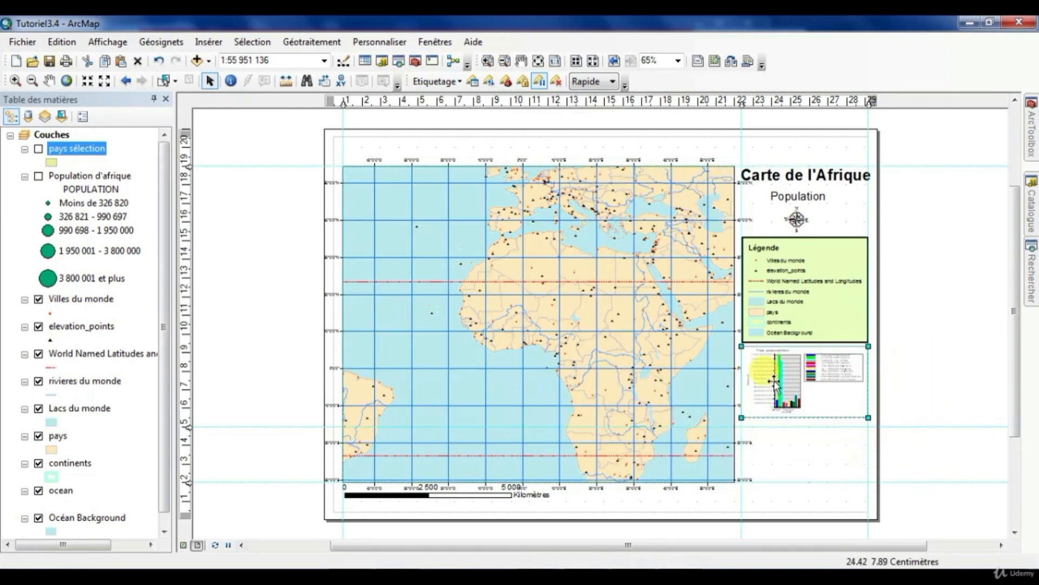
{"action": "left_click", "coordinate": [813, 453]}
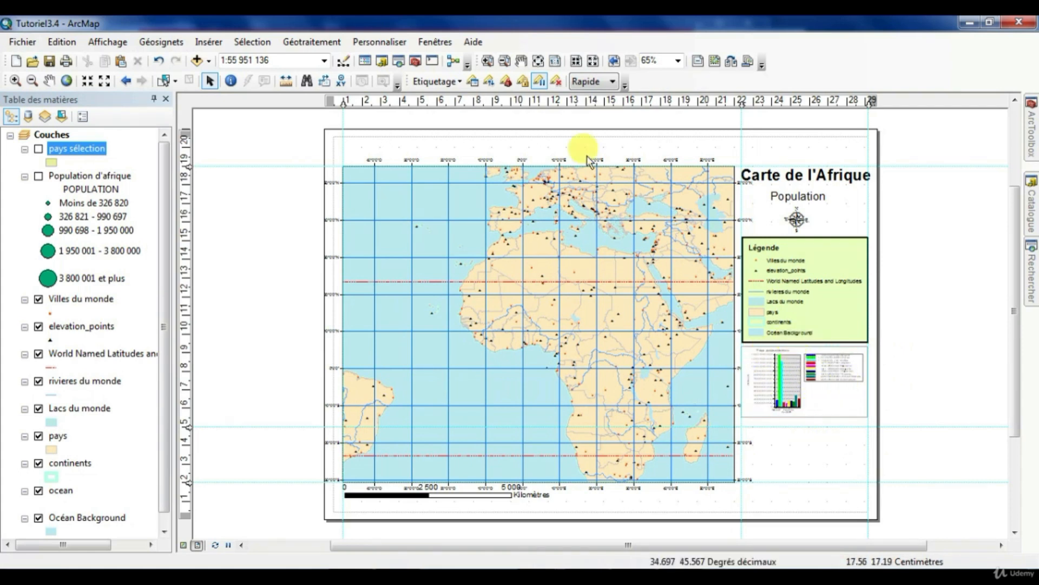
- Save the map document, and save it again under the name Tutoriel3.5 in the tutoriel 3 folder
{"action": "left_click", "coordinate": [51, 62]}
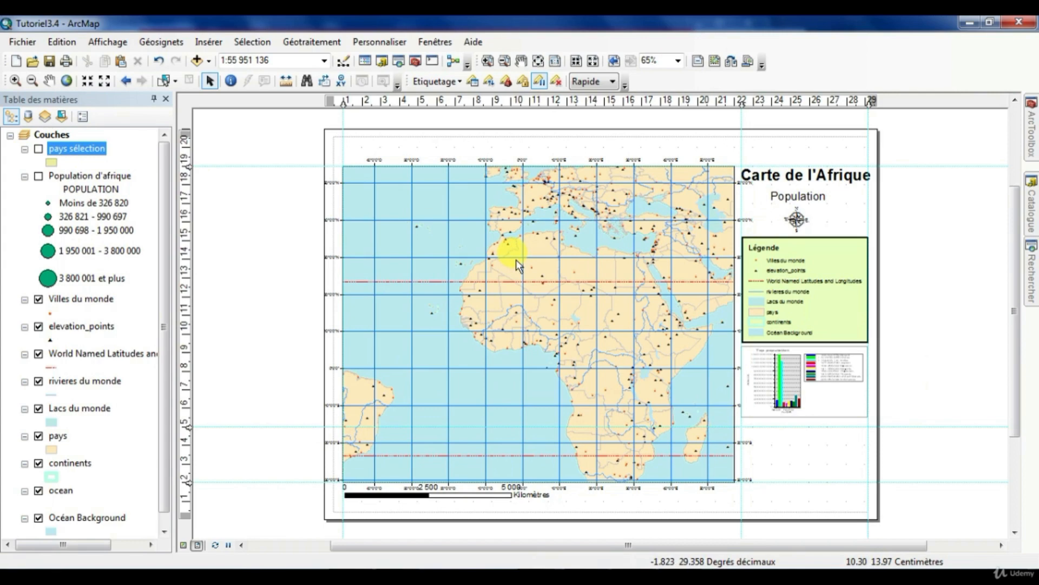
{"action": "left_click", "coordinate": [24, 42]}
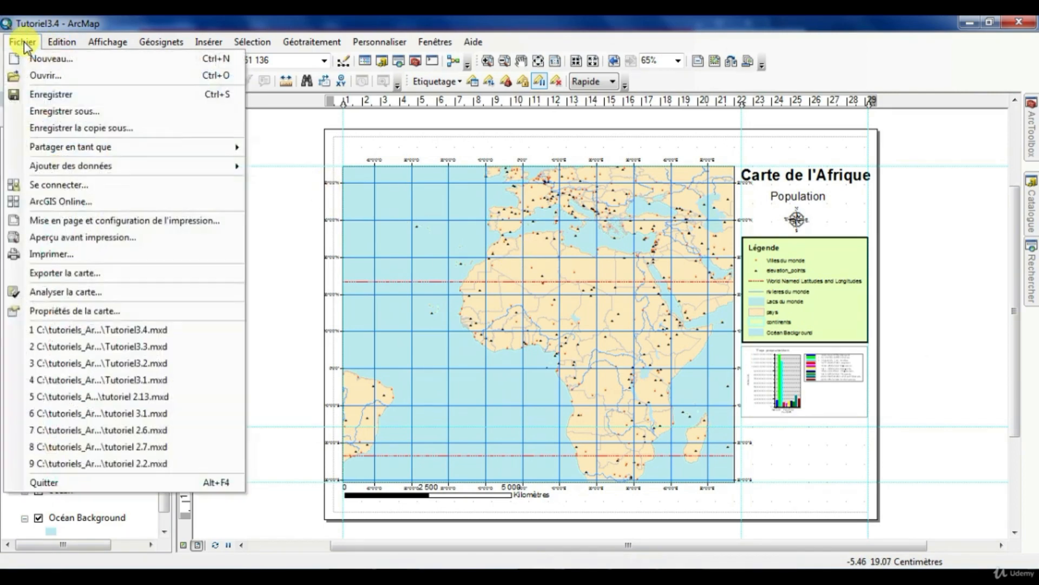
{"action": "left_click", "coordinate": [60, 109]}
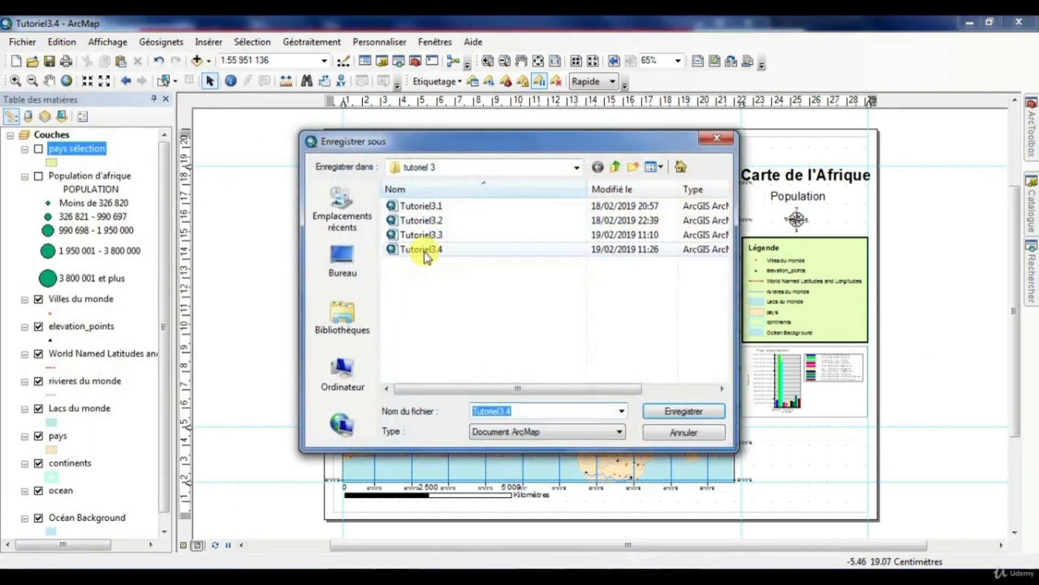
{"action": "left_click", "coordinate": [523, 410]}
{"action": "key", "text": "BackSpace"}
{"action": "type", "text": "5"}
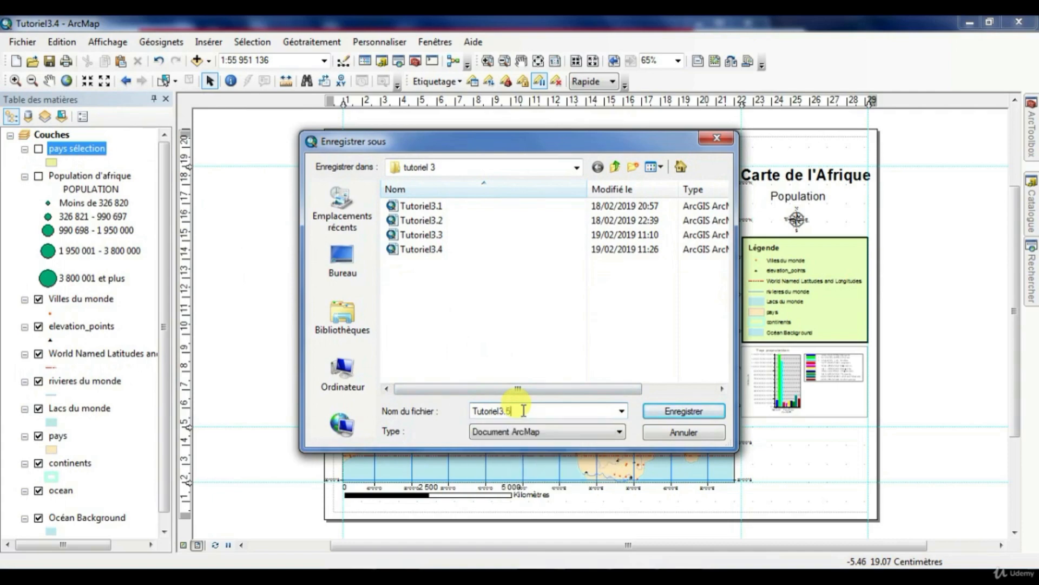
{"action": "key", "text": "Return"}
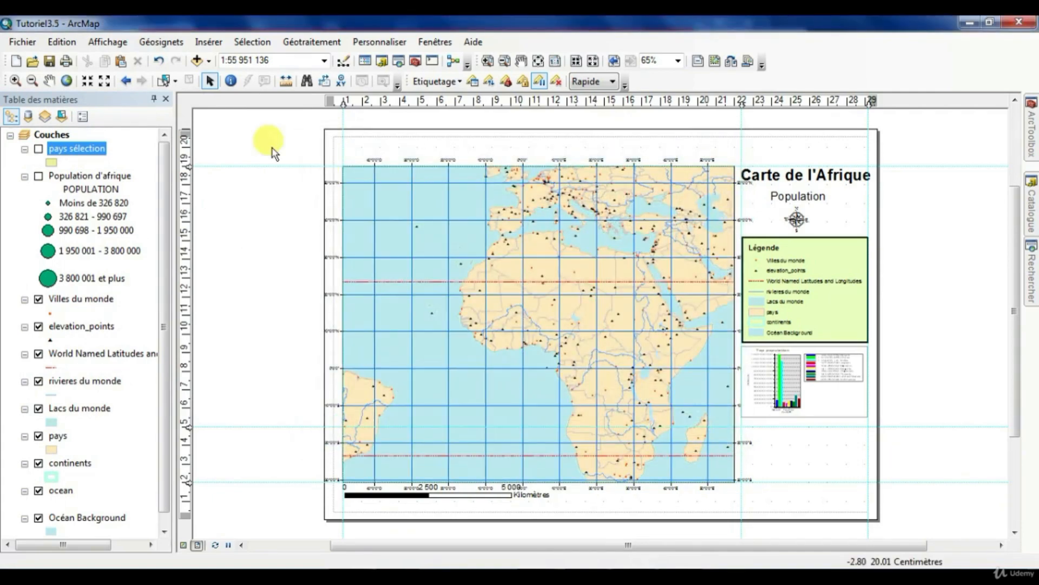
- Open the attribute table of pays sélection and start creating a report from it
{"action": "right_click", "coordinate": [79, 151]}
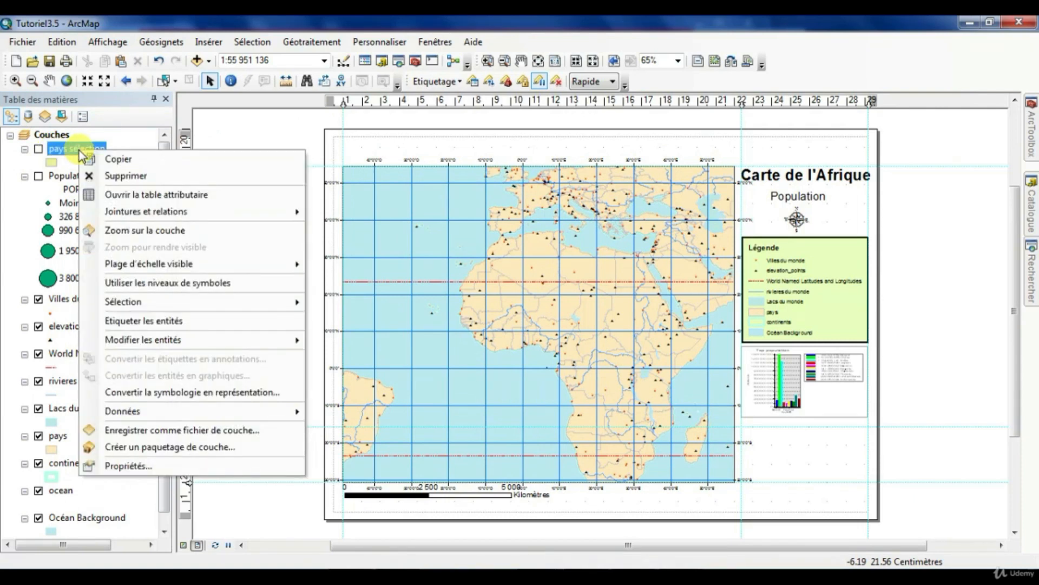
{"action": "left_click", "coordinate": [144, 195]}
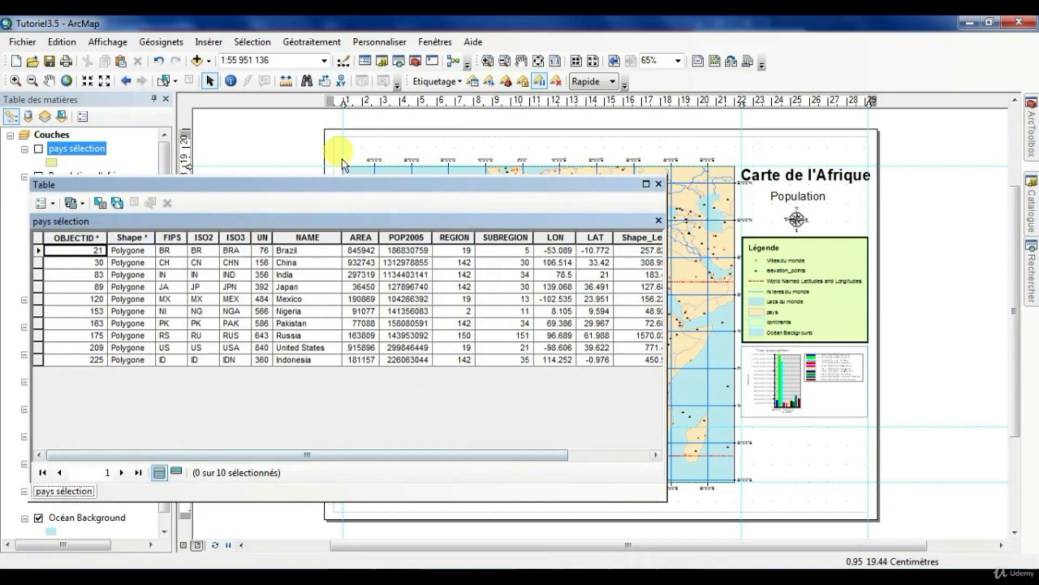
{"action": "left_click_drag", "start_coordinate": [338, 190], "coordinate": [402, 162]}
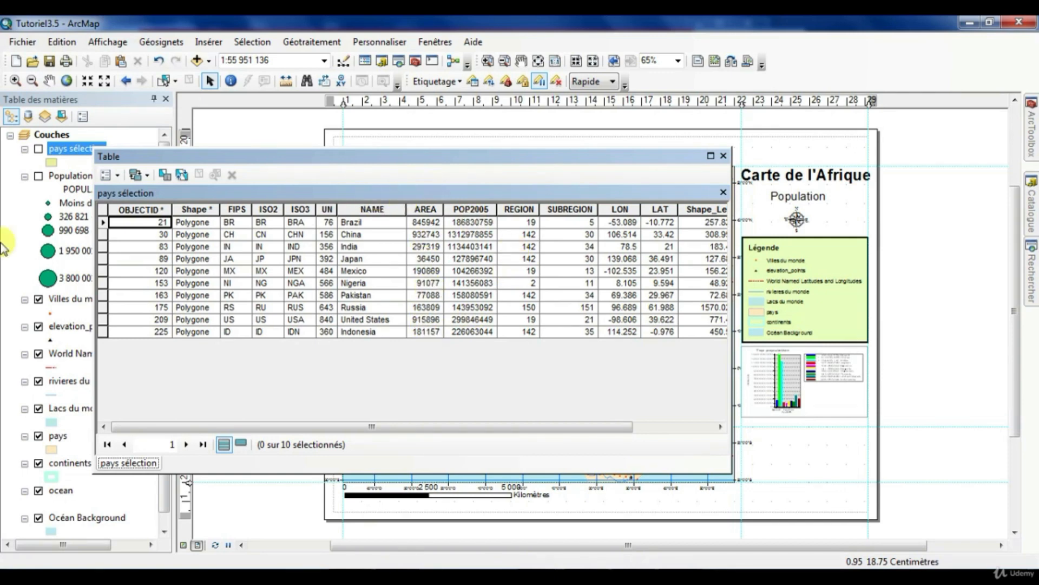
{"action": "left_click", "coordinate": [118, 175]}
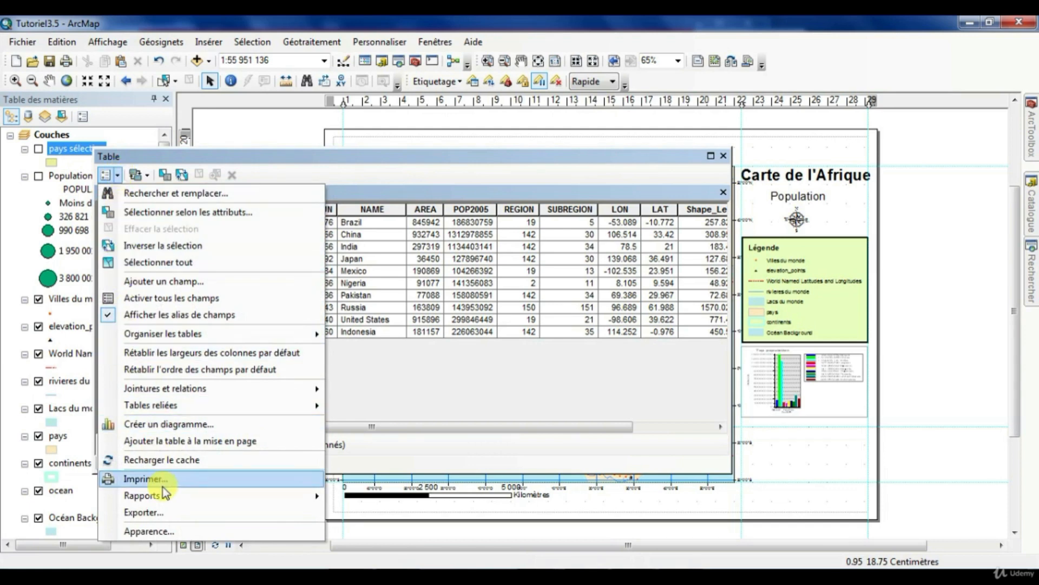
{"action": "mouse_move", "coordinate": [164, 495]}
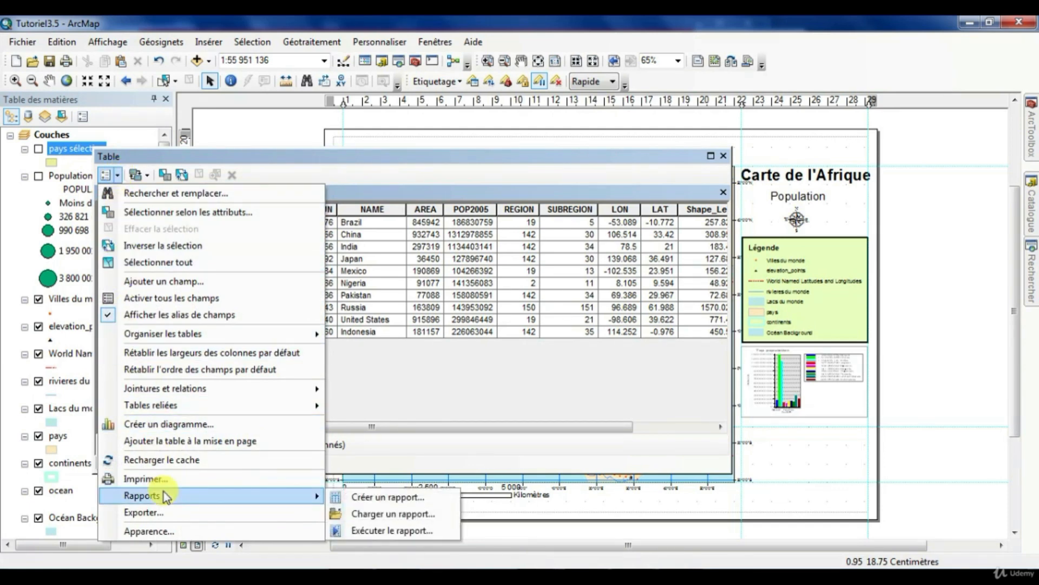
{"action": "left_click", "coordinate": [392, 502]}
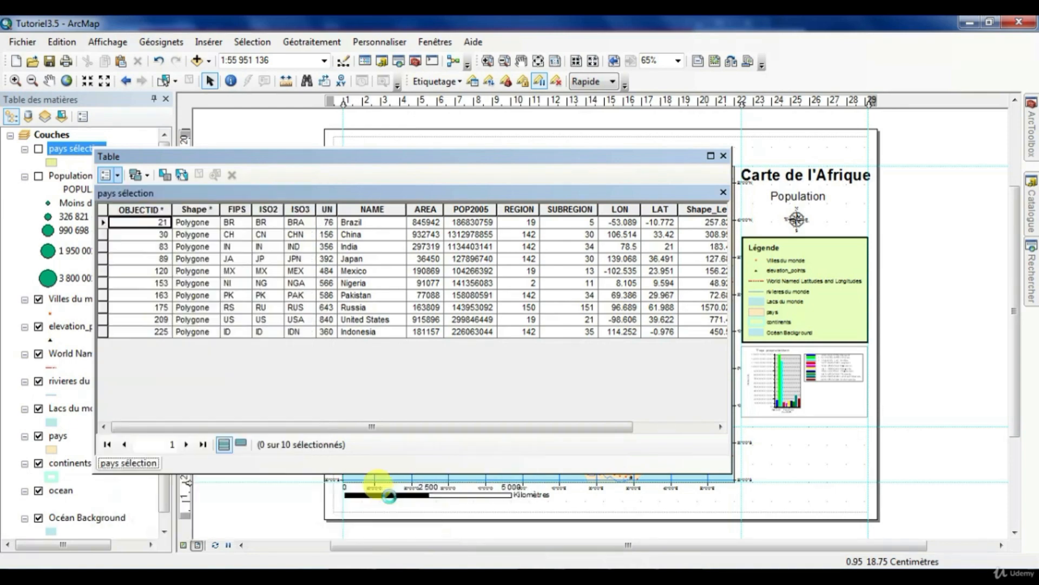
{"action": "left_click_drag", "start_coordinate": [319, 187], "coordinate": [354, 132]}
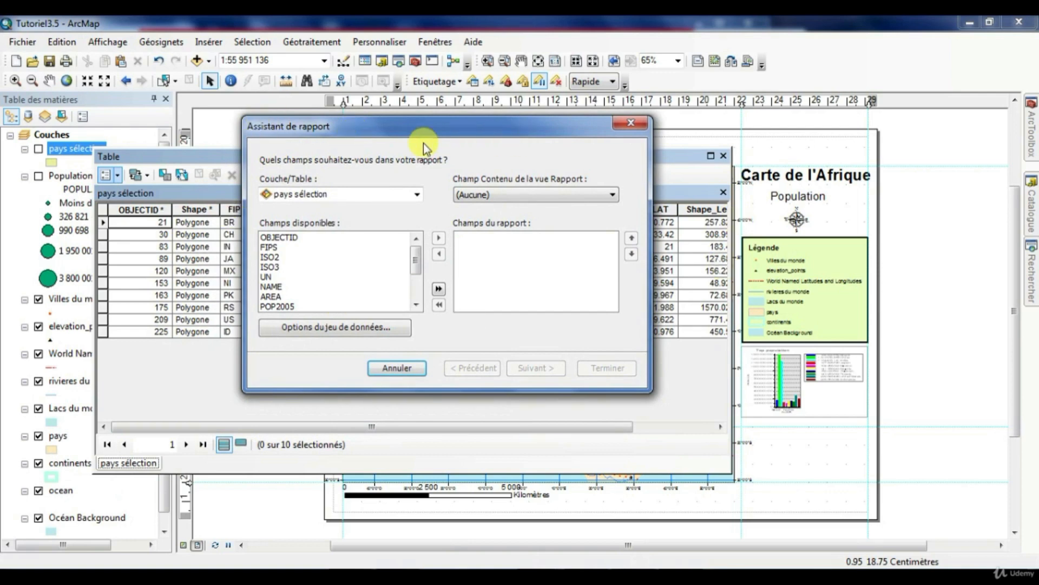
- Keep pays sélection as the report's source and add the fields NAME, POP2005 and AREA, in that order
{"action": "left_click", "coordinate": [417, 195]}
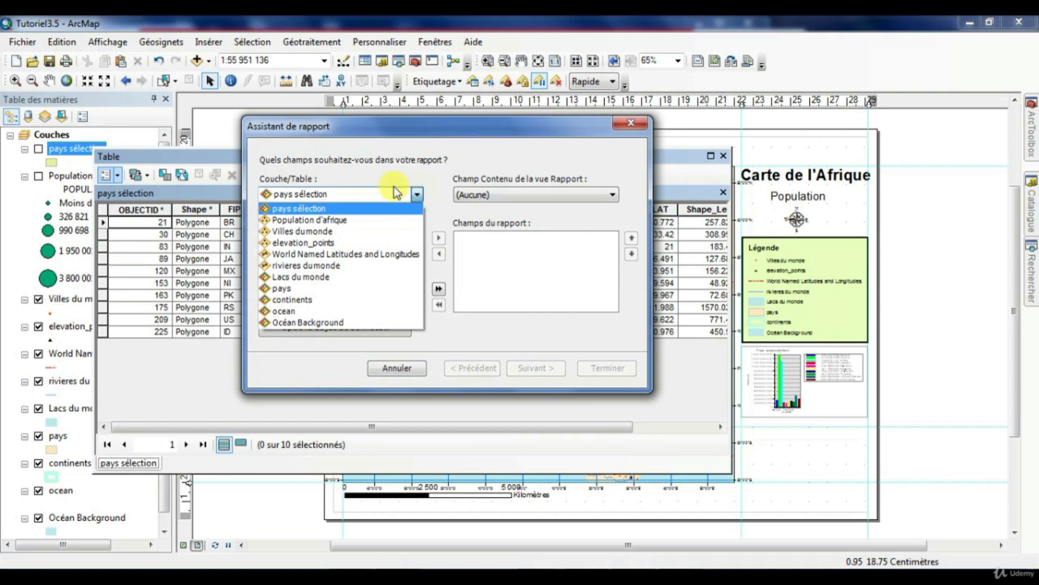
{"action": "left_click", "coordinate": [323, 214]}
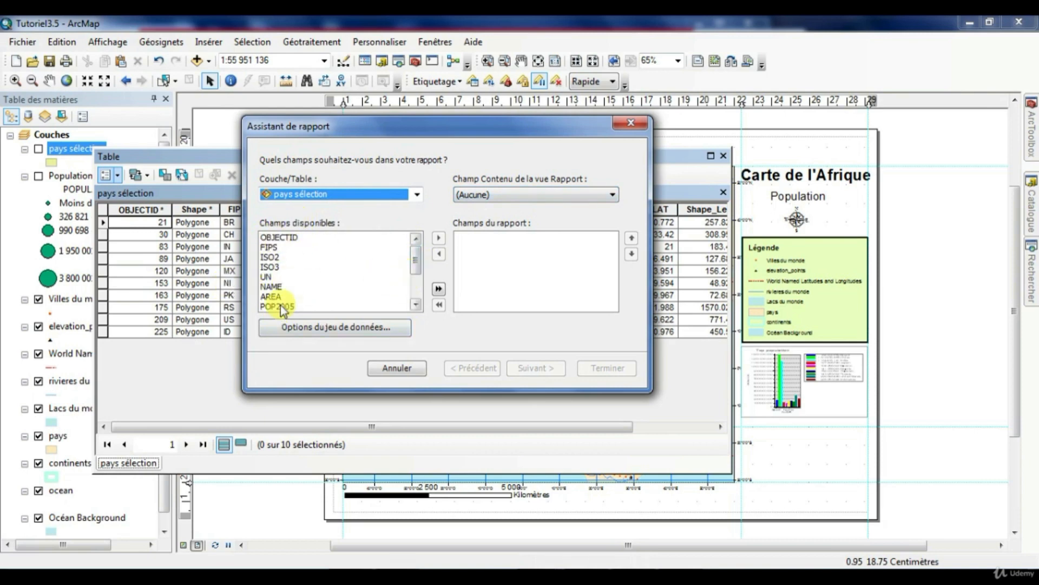
{"action": "left_click", "coordinate": [274, 287]}
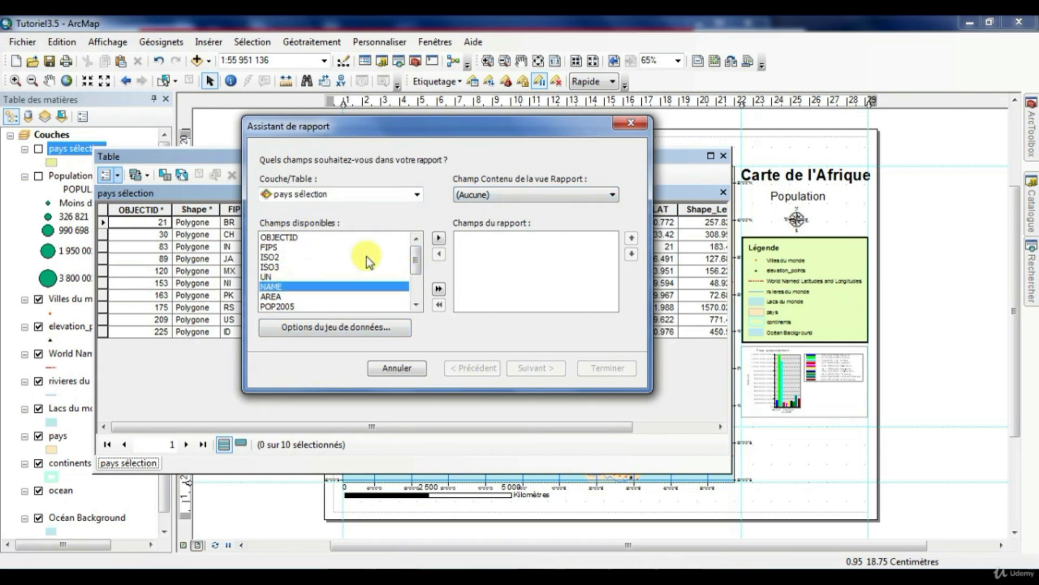
{"action": "left_click", "coordinate": [438, 238]}
{"action": "left_click", "coordinate": [287, 297]}
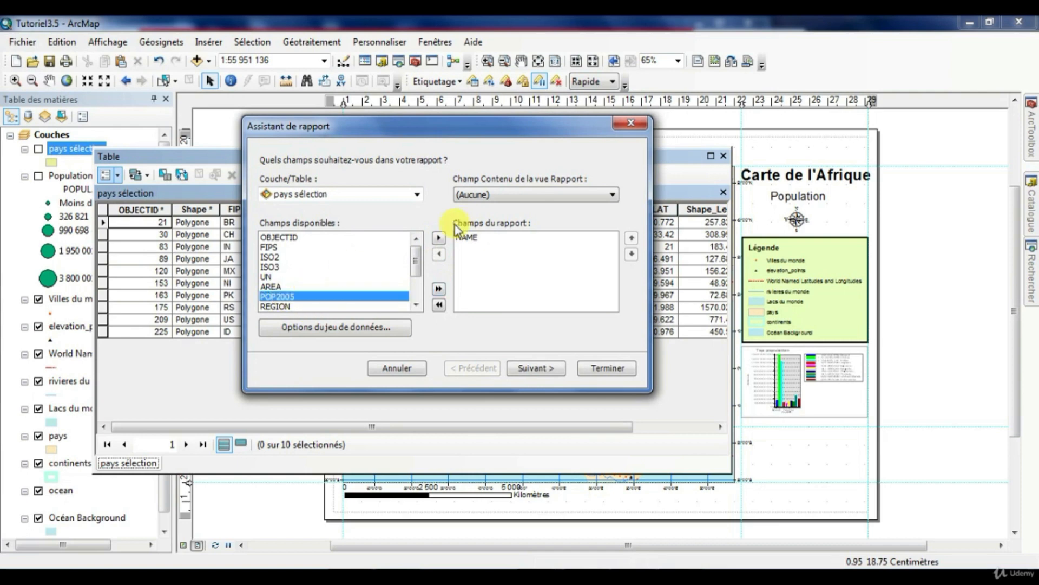
{"action": "left_click", "coordinate": [439, 238]}
{"action": "left_click", "coordinate": [276, 287]}
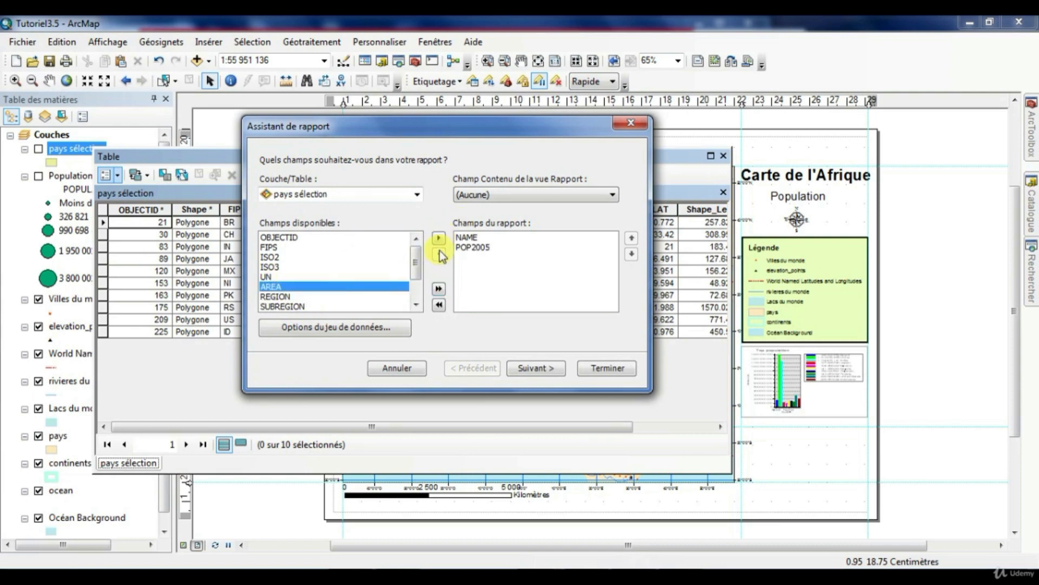
{"action": "left_click", "coordinate": [439, 238]}
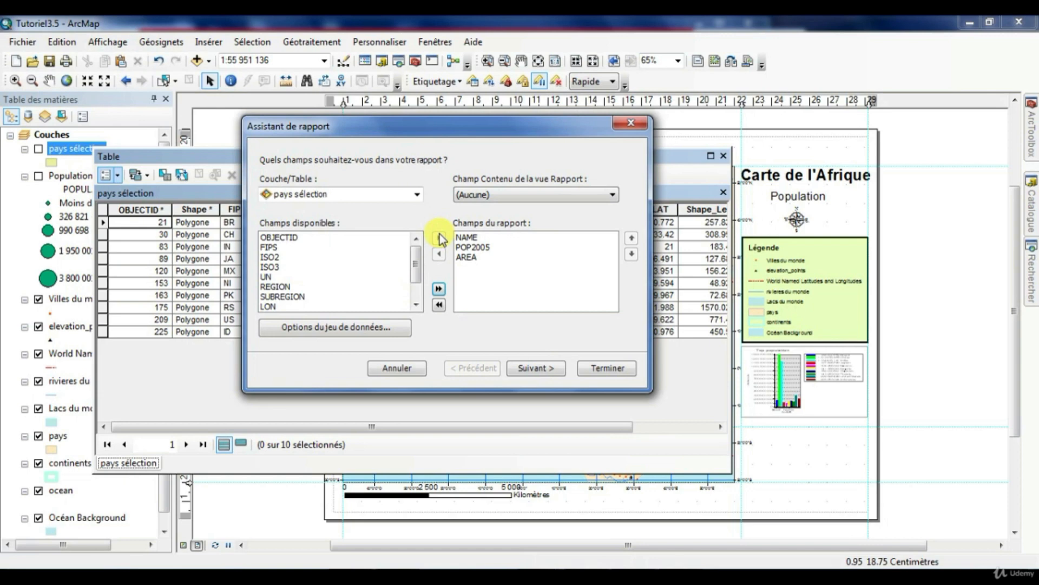
- Leave the report ungrouped and unsorted, keeping the Par palier layout, portrait orientation and adjusted field widths
{"action": "left_click", "coordinate": [537, 370]}
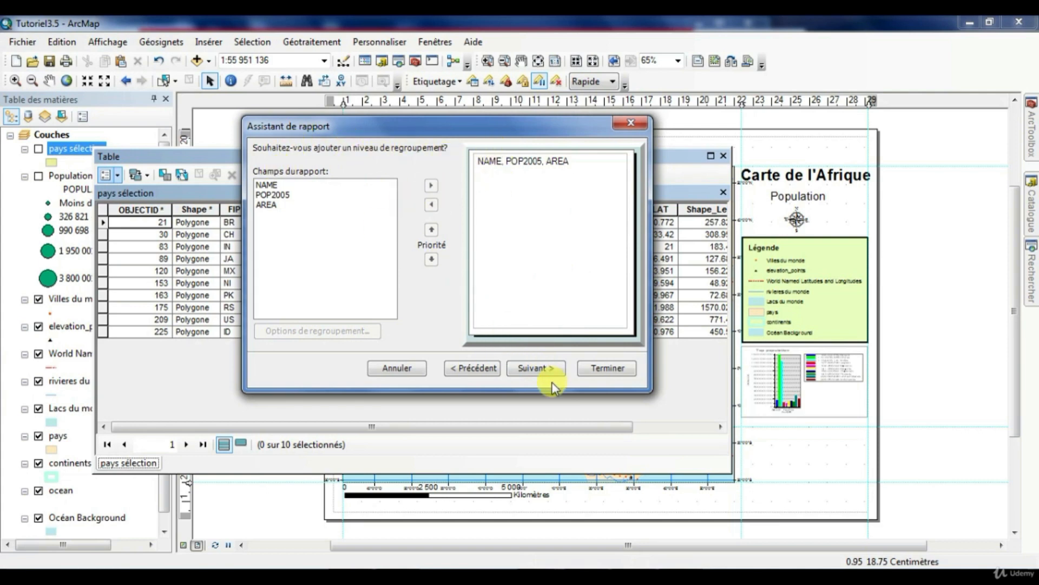
{"action": "left_click", "coordinate": [544, 371]}
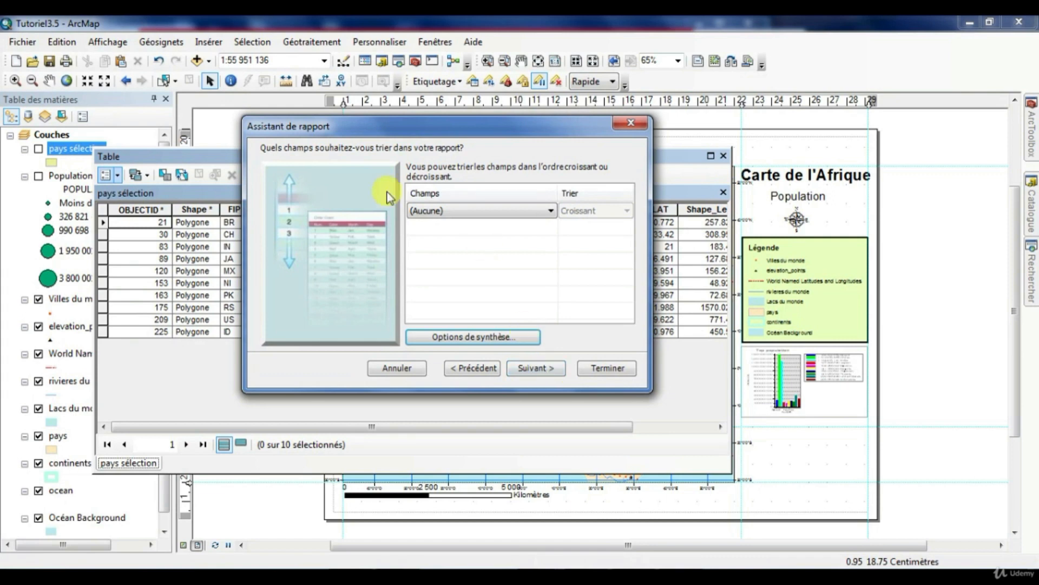
{"action": "left_click", "coordinate": [543, 371]}
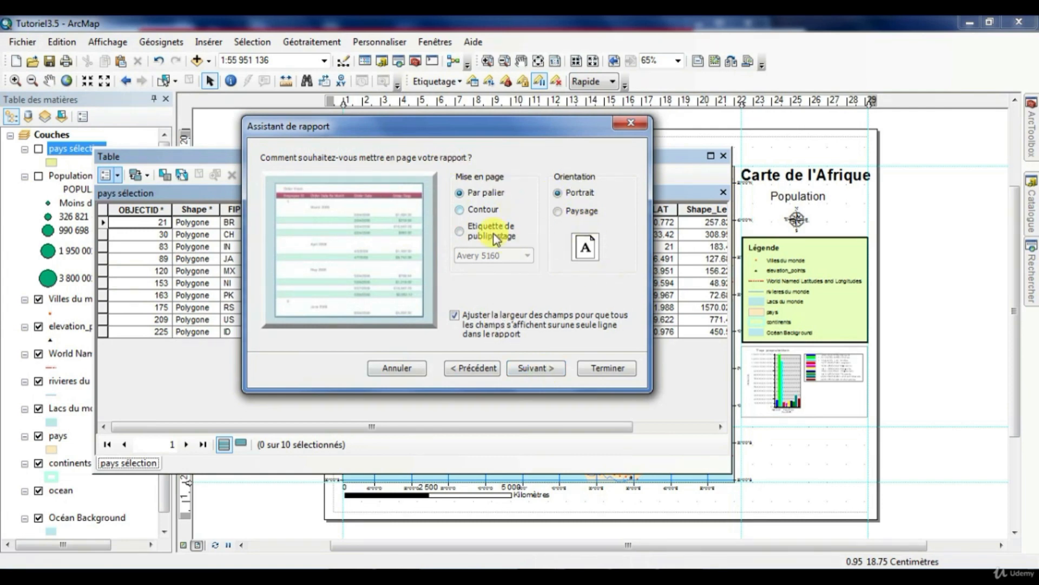
{"action": "left_click", "coordinate": [545, 372]}
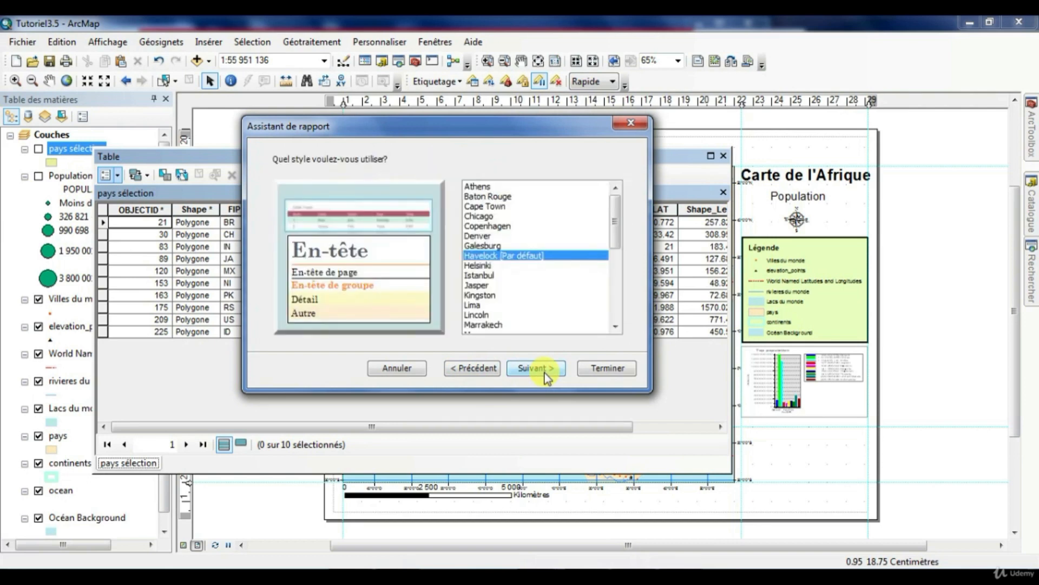
- Compare several report styles, keep the default Havelock style, and generate a preview of the report titled pays sélection
{"action": "left_click", "coordinate": [492, 236]}
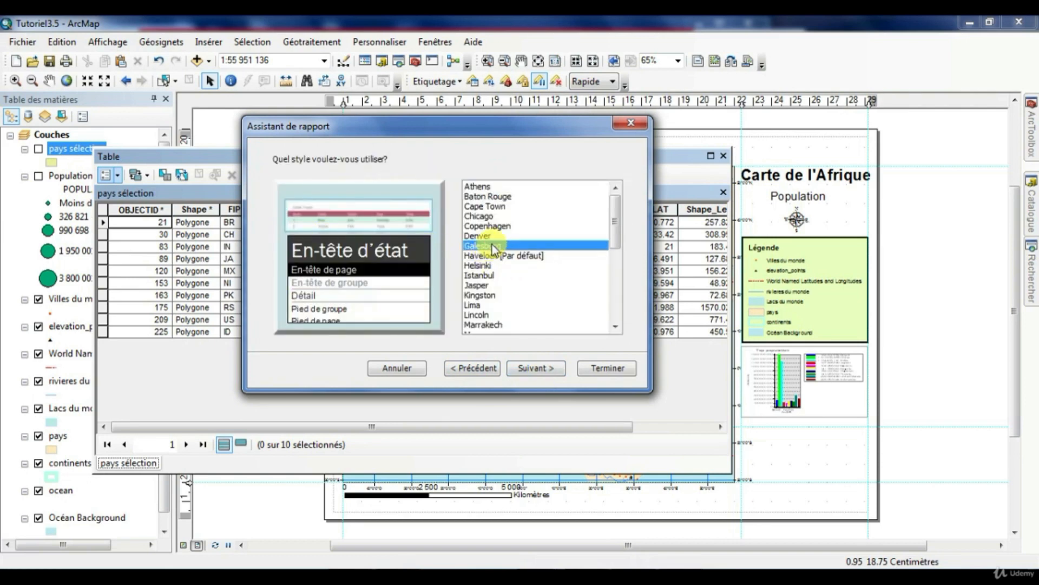
{"action": "left_click", "coordinate": [490, 255]}
{"action": "left_click", "coordinate": [476, 186]}
{"action": "left_click", "coordinate": [490, 197]}
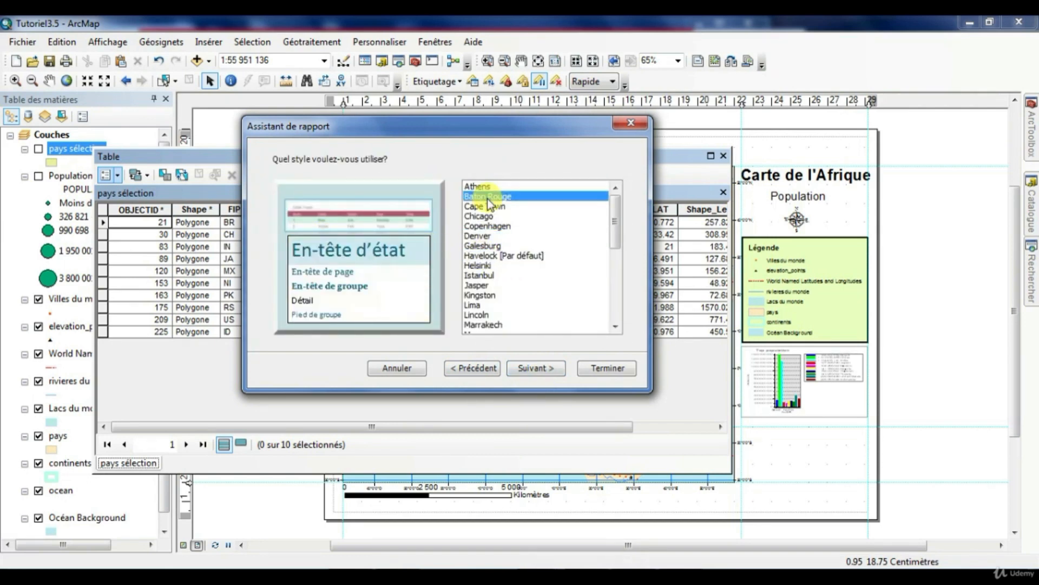
{"action": "left_click", "coordinate": [488, 217]}
{"action": "left_click", "coordinate": [490, 256]}
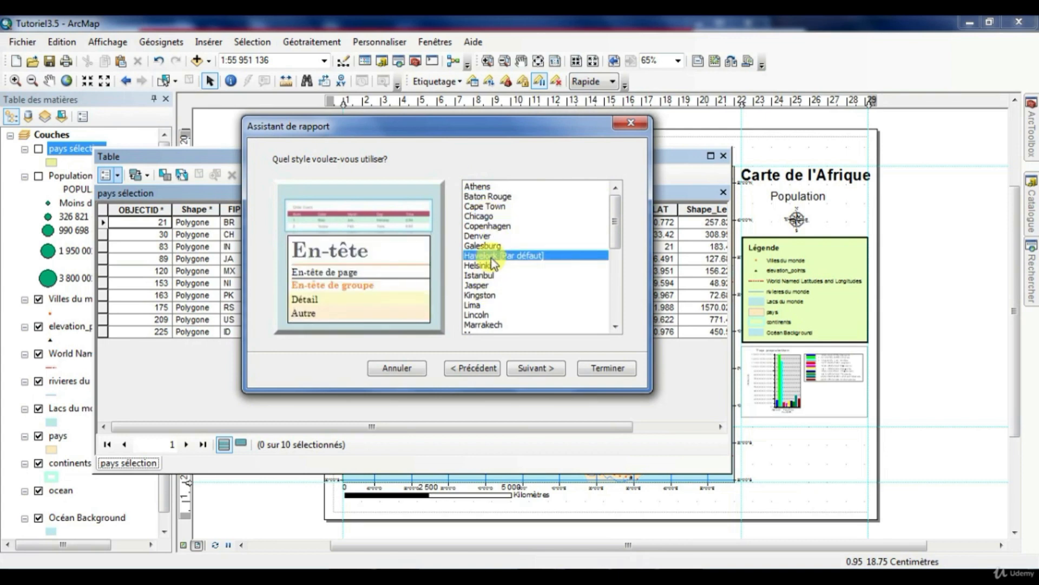
{"action": "left_click", "coordinate": [489, 266]}
{"action": "left_click", "coordinate": [498, 257]}
{"action": "left_click", "coordinate": [546, 372]}
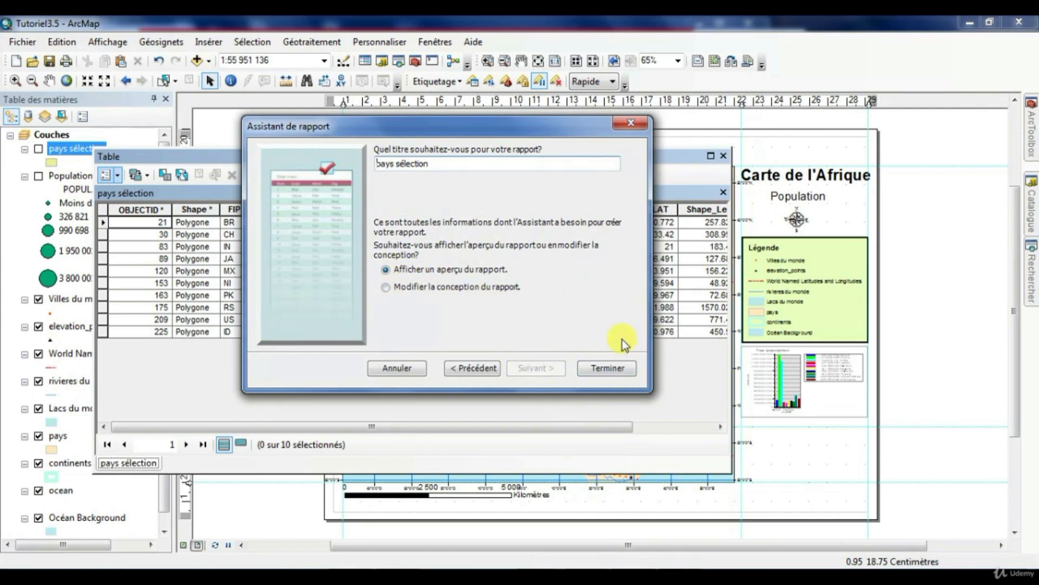
{"action": "left_click", "coordinate": [608, 369]}
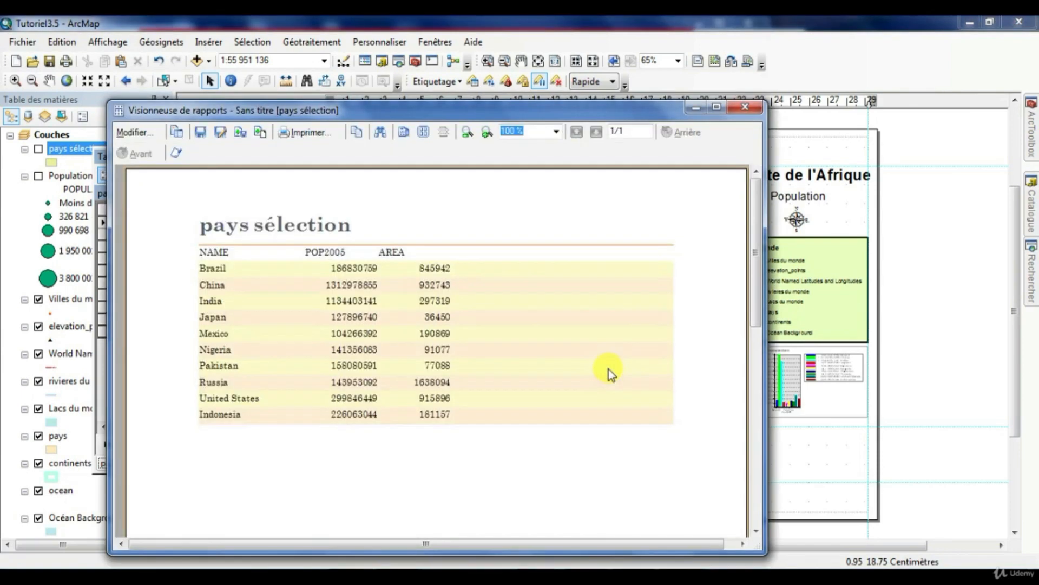
- Save the report layout as rapport_population in the données folder of C:\tutoriels_Arcgis
{"action": "left_click_drag", "start_coordinate": [434, 106], "coordinate": [563, 51]}
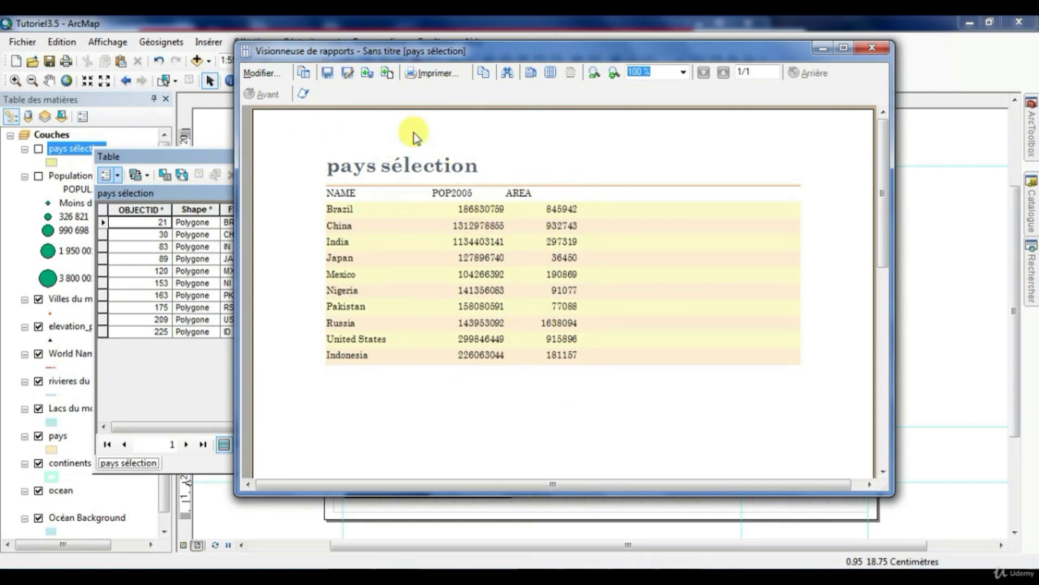
{"action": "left_click", "coordinate": [329, 70]}
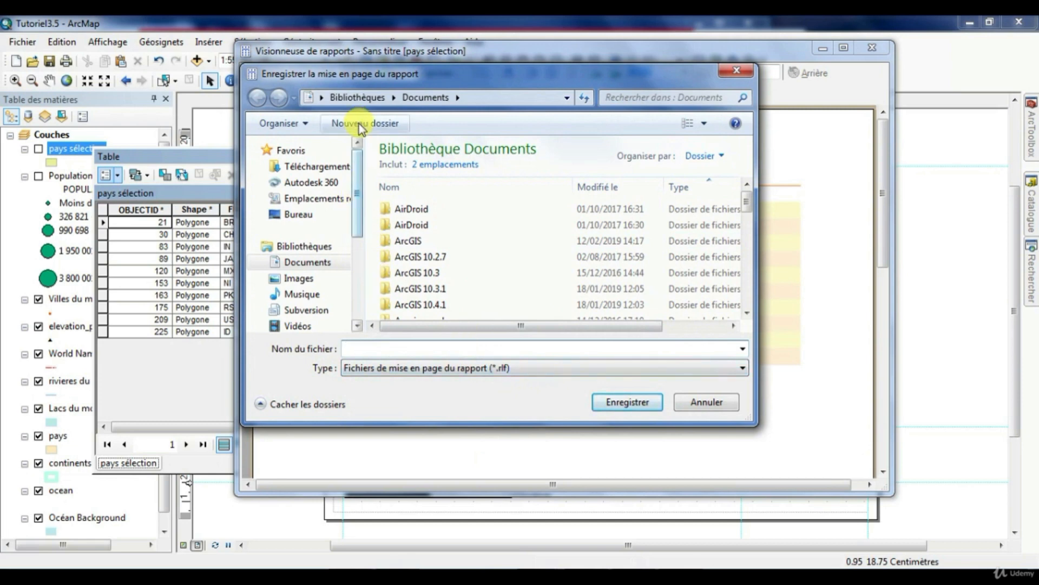
{"action": "scroll", "coordinate": [324, 242], "scroll_direction": "down", "scroll_amount": 3}
{"action": "left_click", "coordinate": [324, 242]}
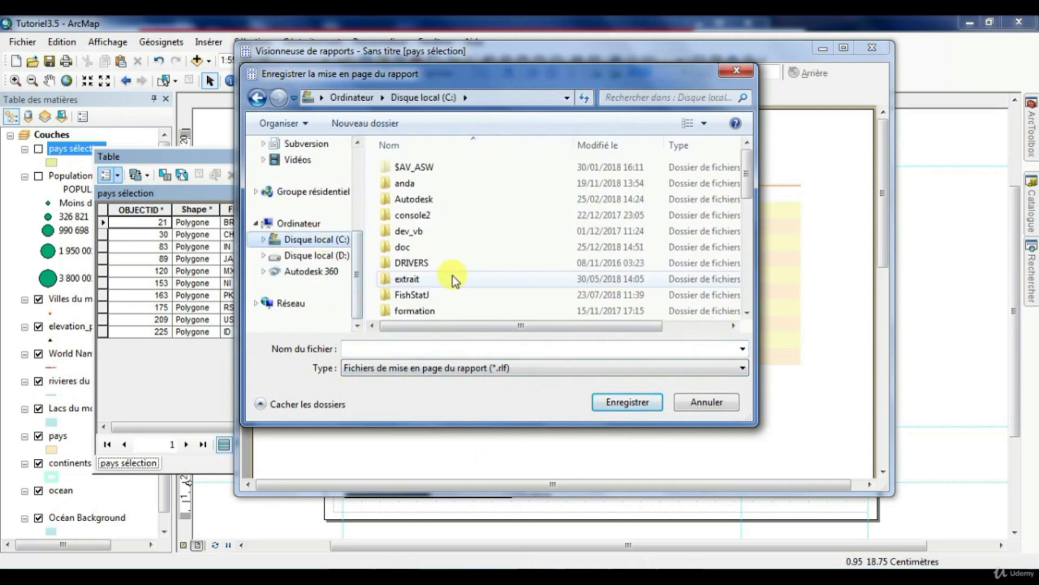
{"action": "left_click", "coordinate": [453, 279]}
{"action": "scroll", "coordinate": [453, 276], "scroll_direction": "down", "scroll_amount": 5}
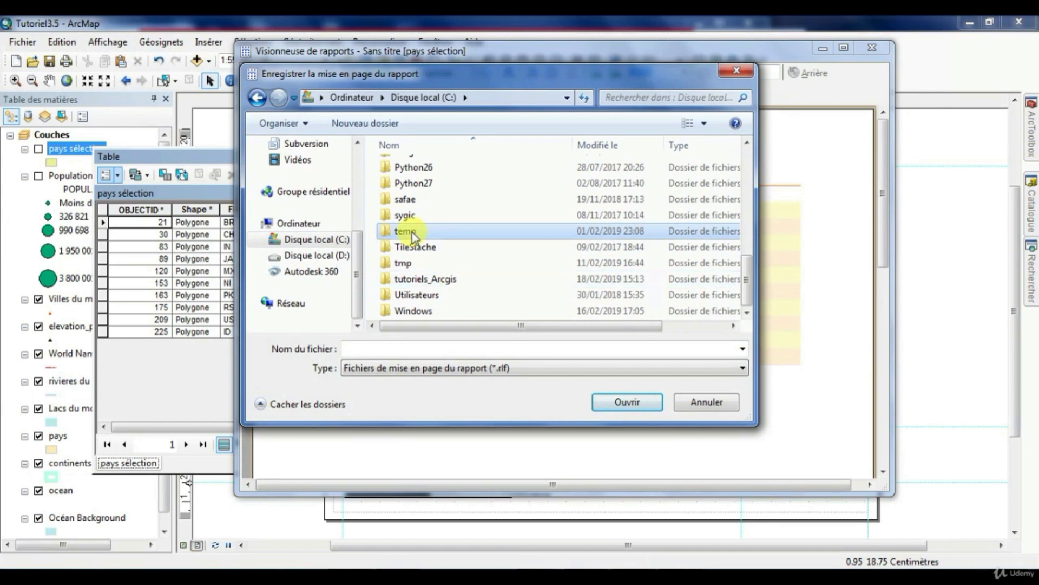
{"action": "double_click", "coordinate": [441, 278]}
{"action": "double_click", "coordinate": [412, 167]}
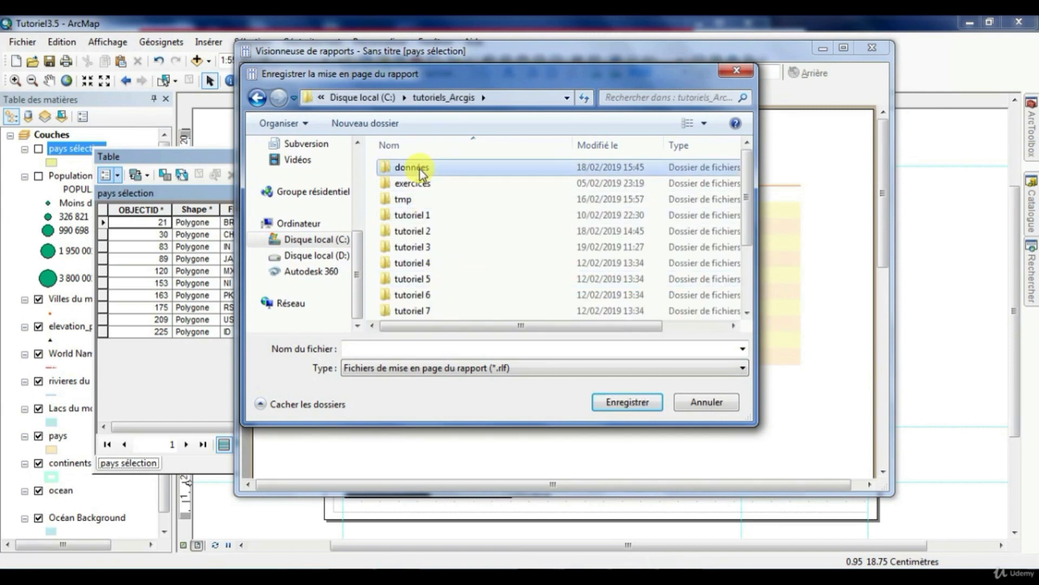
{"action": "left_click", "coordinate": [424, 345]}
{"action": "type", "text": "rapport_population"}
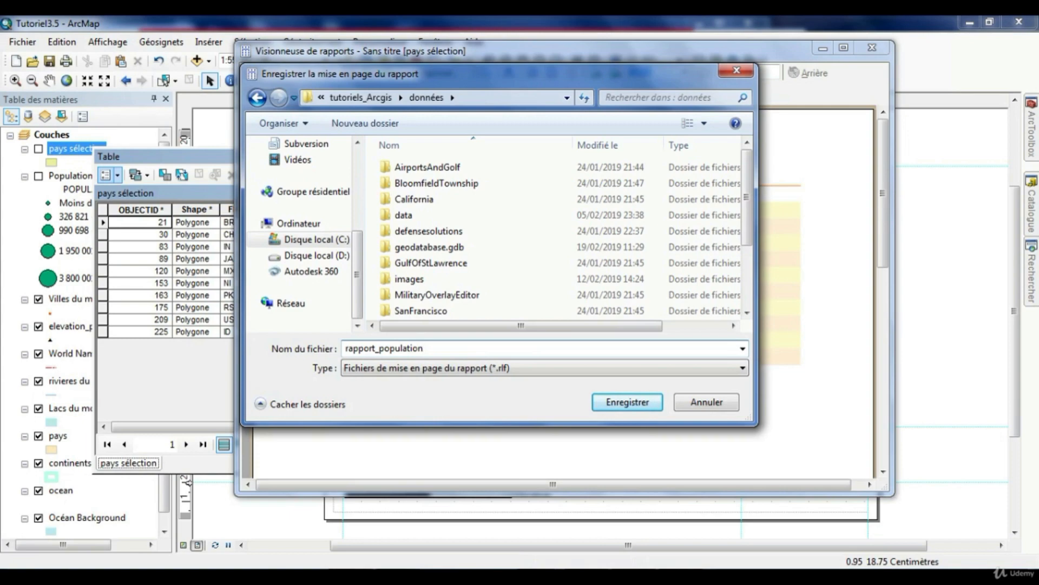
{"action": "key", "text": "Return"}
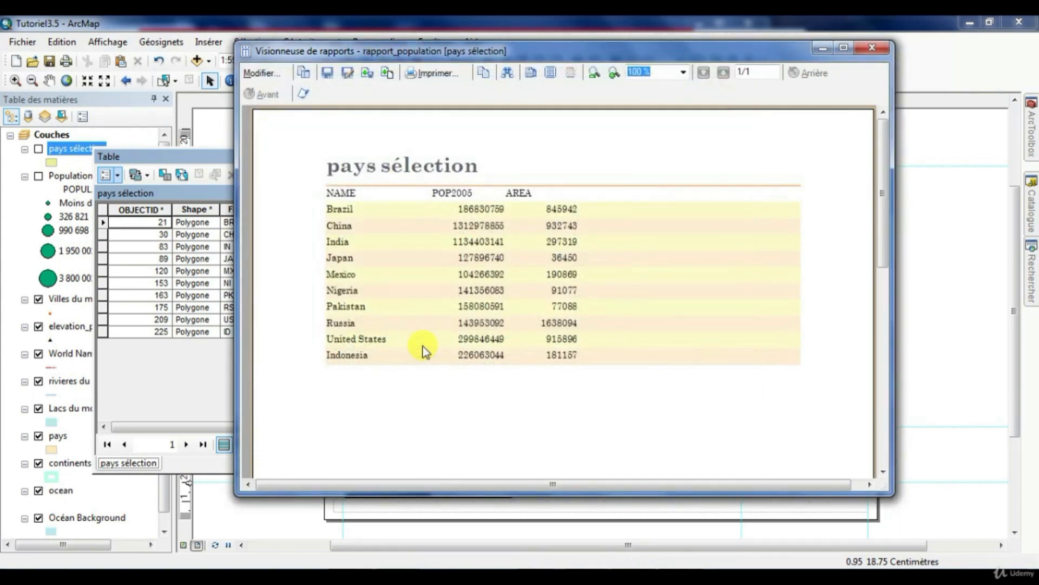
- Export the report in Microsoft Excel (XLS) format as rapport_population in the données folder, and close the report viewer and attribute table
{"action": "left_click", "coordinate": [368, 74]}
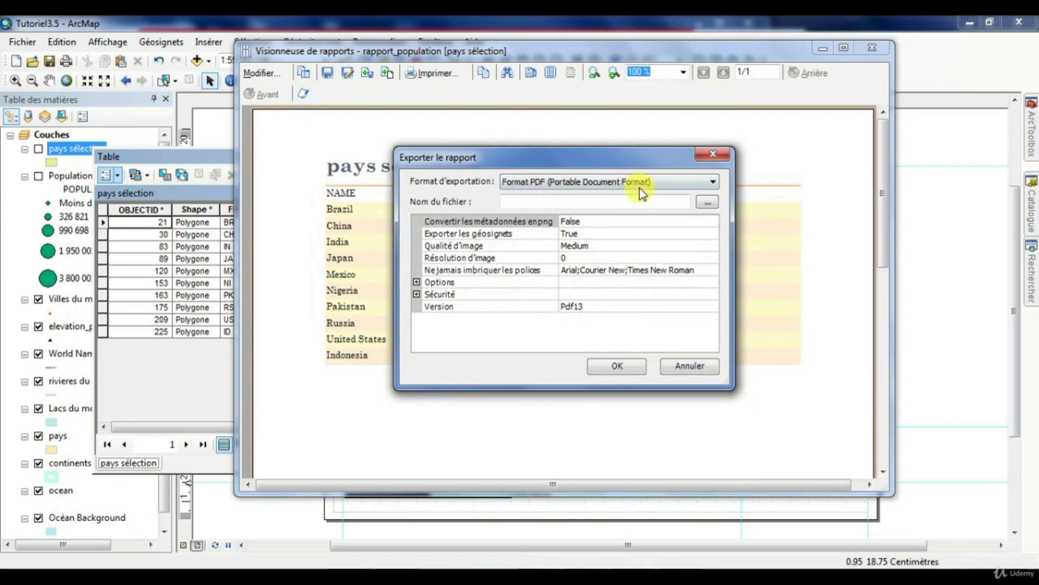
{"action": "left_click", "coordinate": [619, 181]}
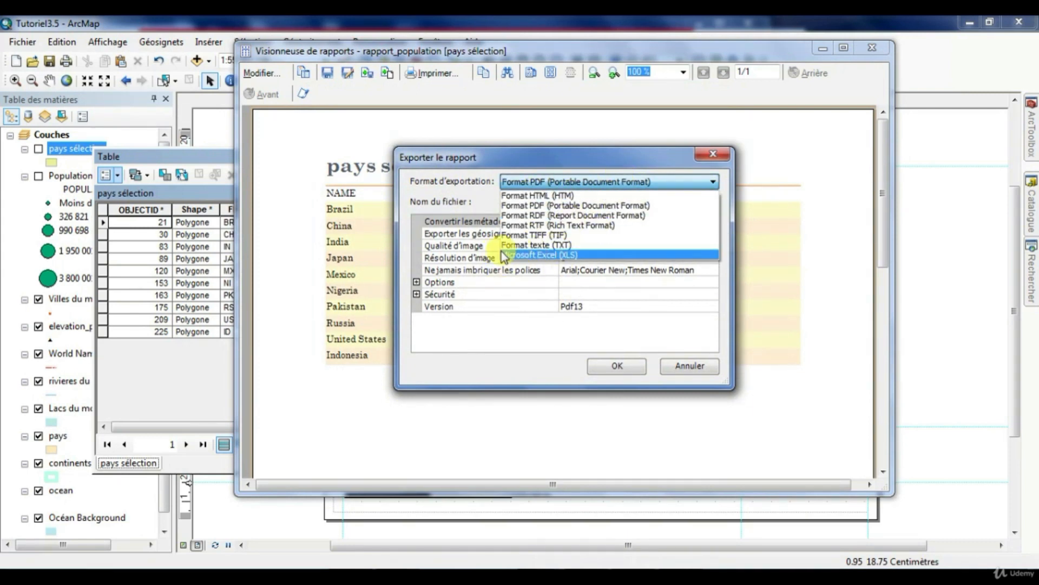
{"action": "left_click", "coordinate": [530, 255]}
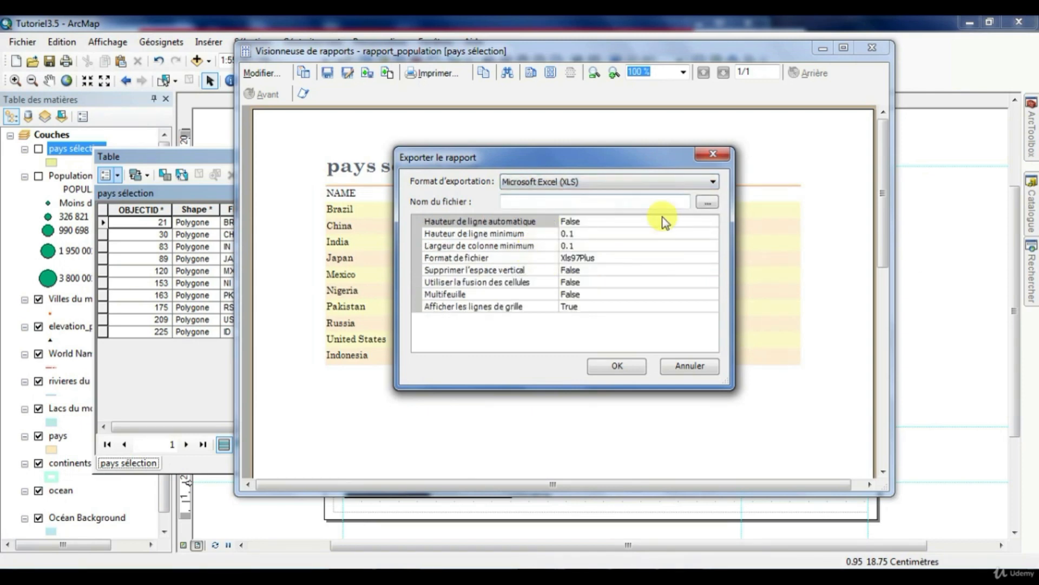
{"action": "left_click", "coordinate": [707, 202]}
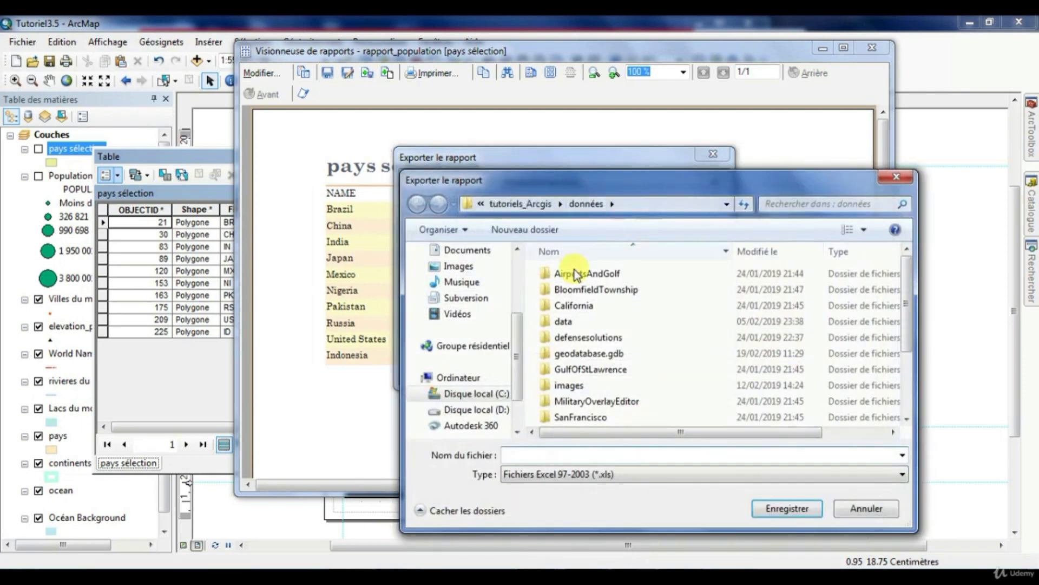
{"action": "left_click", "coordinate": [558, 456]}
{"action": "type", "text": "r"}
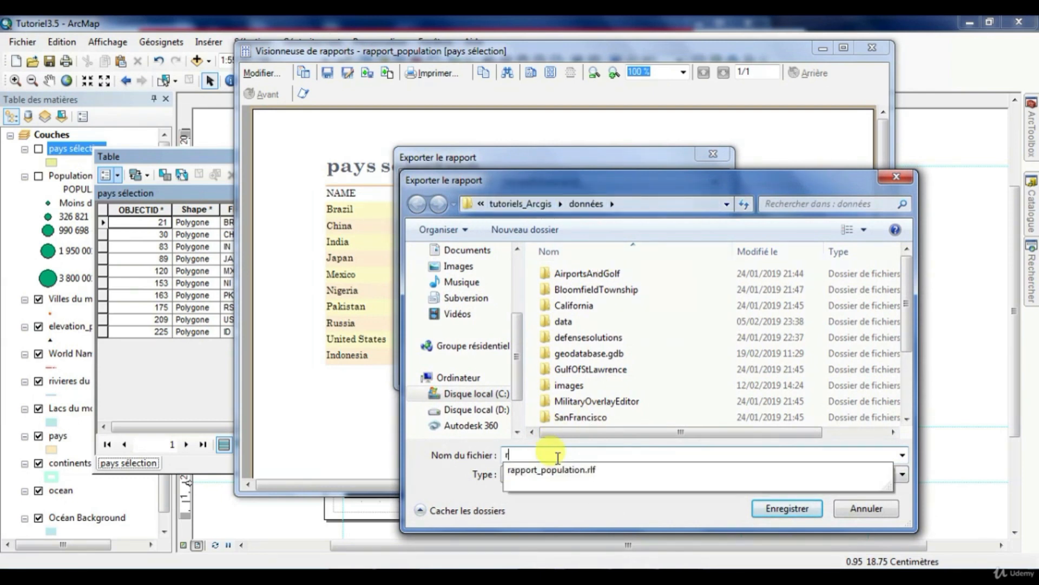
{"action": "type", "text": "ap"}
{"action": "key", "text": "Down"}
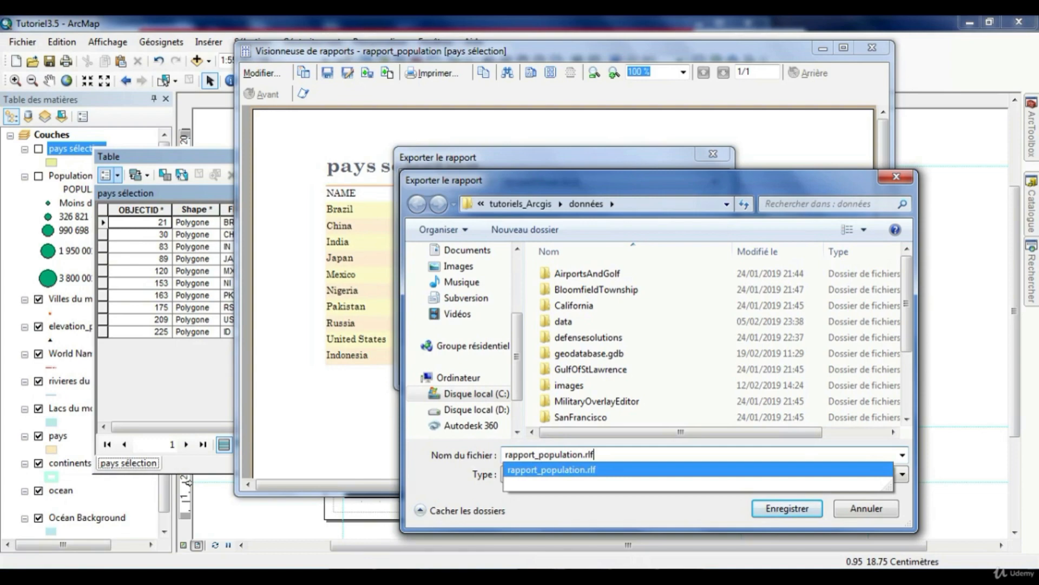
{"action": "key", "text": "BackSpace"}
{"action": "key", "text": "BackSpace"}
{"action": "key", "text": "BackSpace"}
{"action": "key", "text": "Return"}
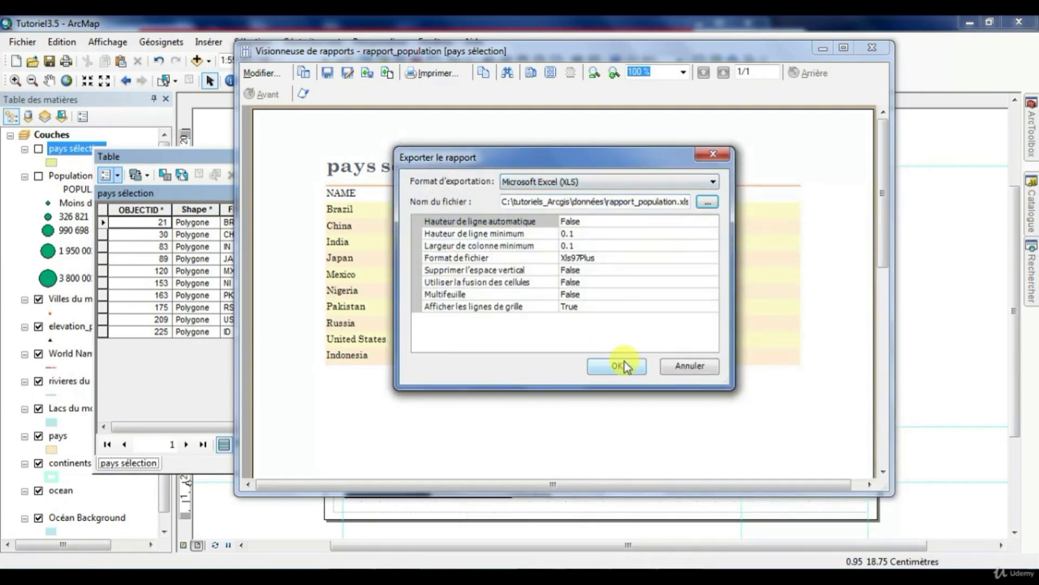
{"action": "left_click", "coordinate": [617, 368]}
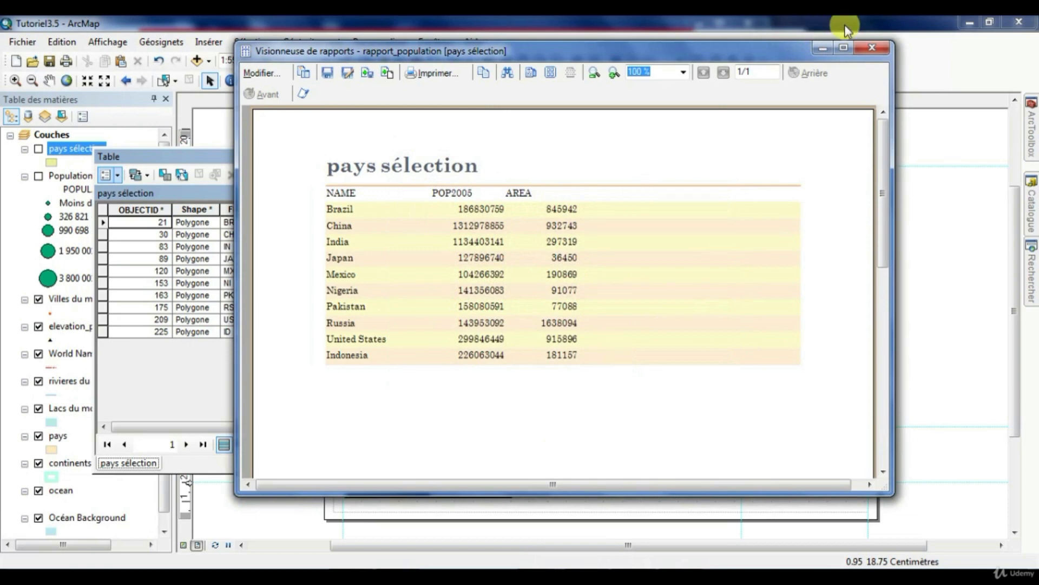
{"action": "left_click", "coordinate": [881, 48]}
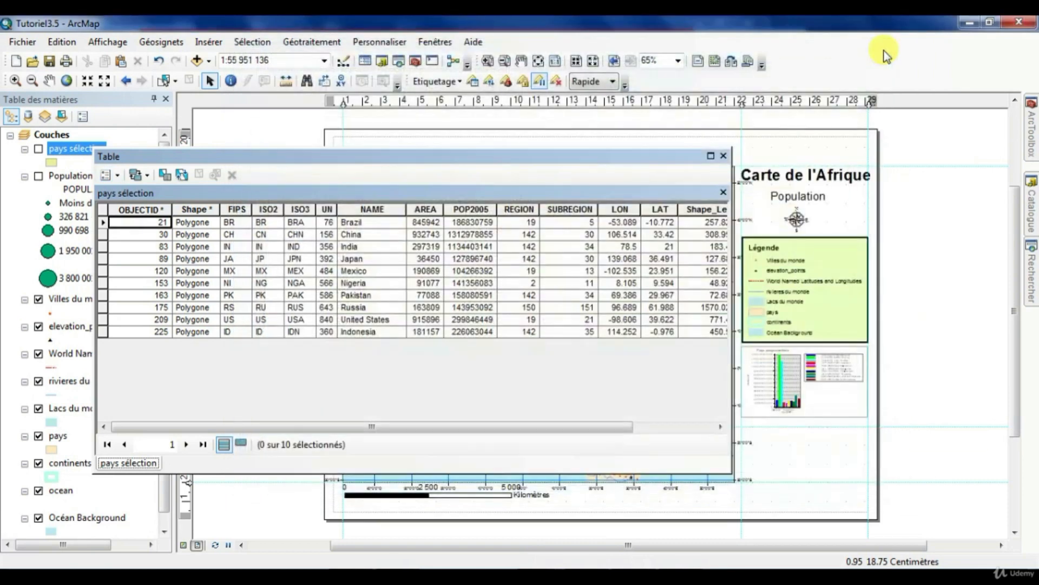
{"action": "left_click", "coordinate": [724, 157]}
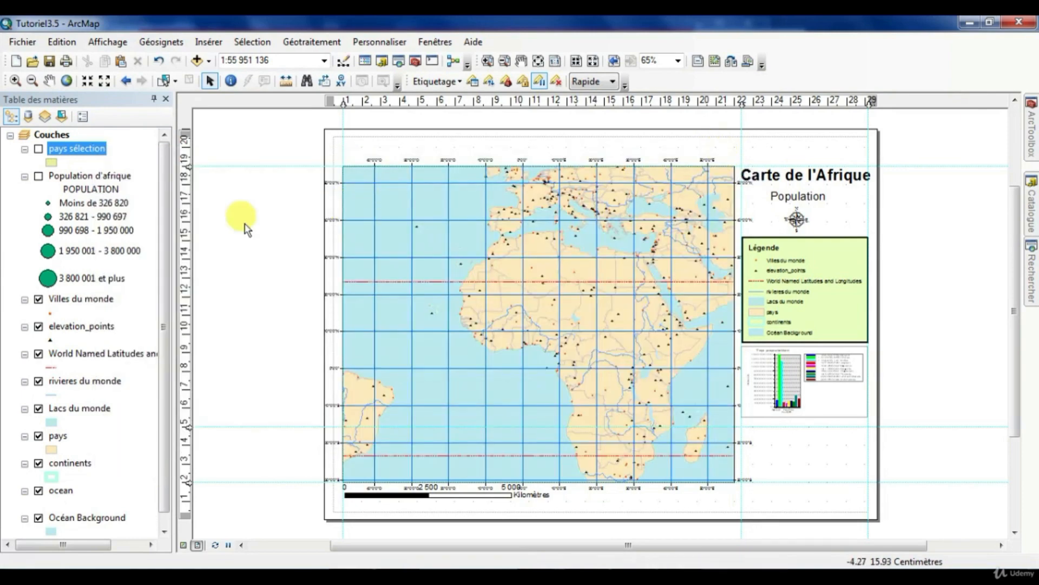
- Switch to Windows Explorer, open the exported rapport_population workbook from C:\tutoriels_Arcgis\données in Excel, and maximize its window
{"action": "mouse_move", "coordinate": [575, 542]}
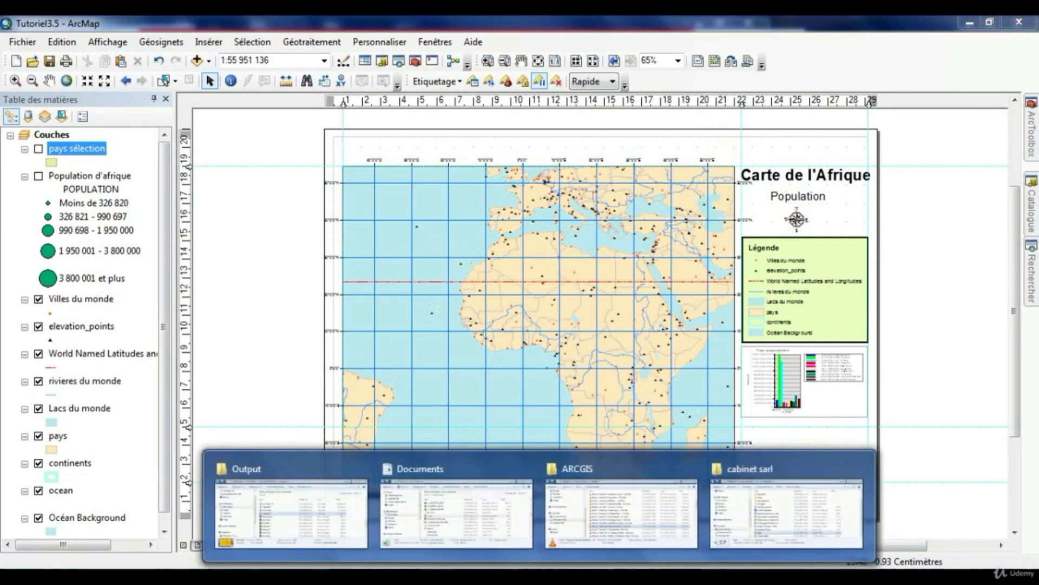
{"action": "left_click", "coordinate": [320, 503]}
{"action": "left_click", "coordinate": [364, 353]}
{"action": "left_click", "coordinate": [533, 326]}
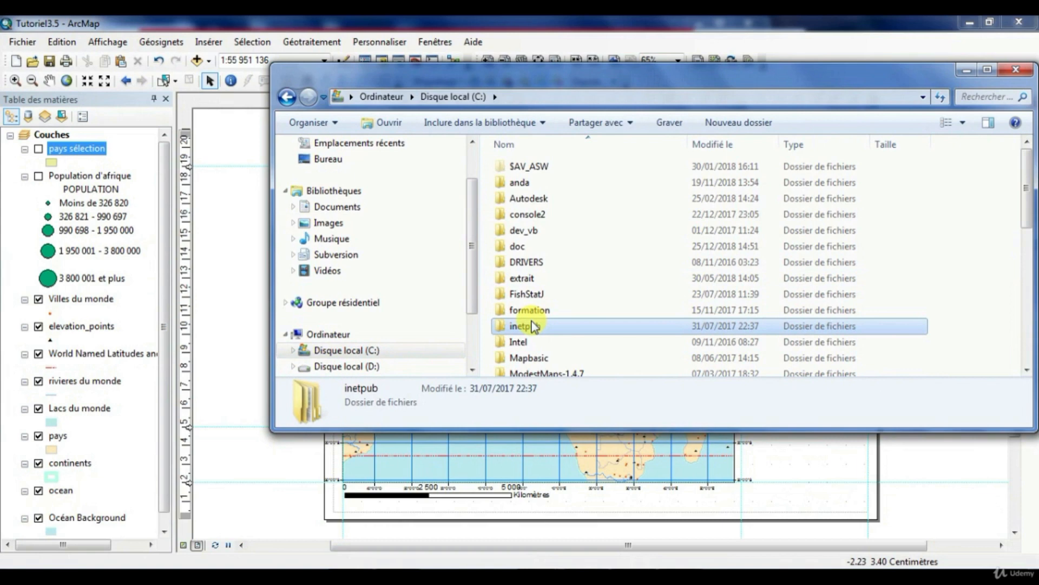
{"action": "key", "text": "t"}
{"action": "double_click", "coordinate": [543, 259]}
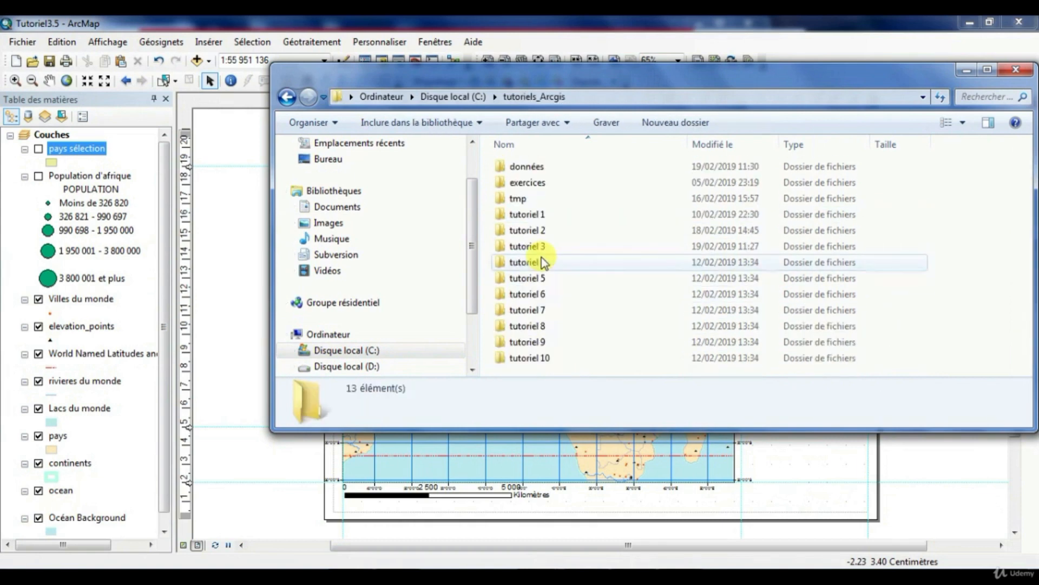
{"action": "double_click", "coordinate": [525, 168]}
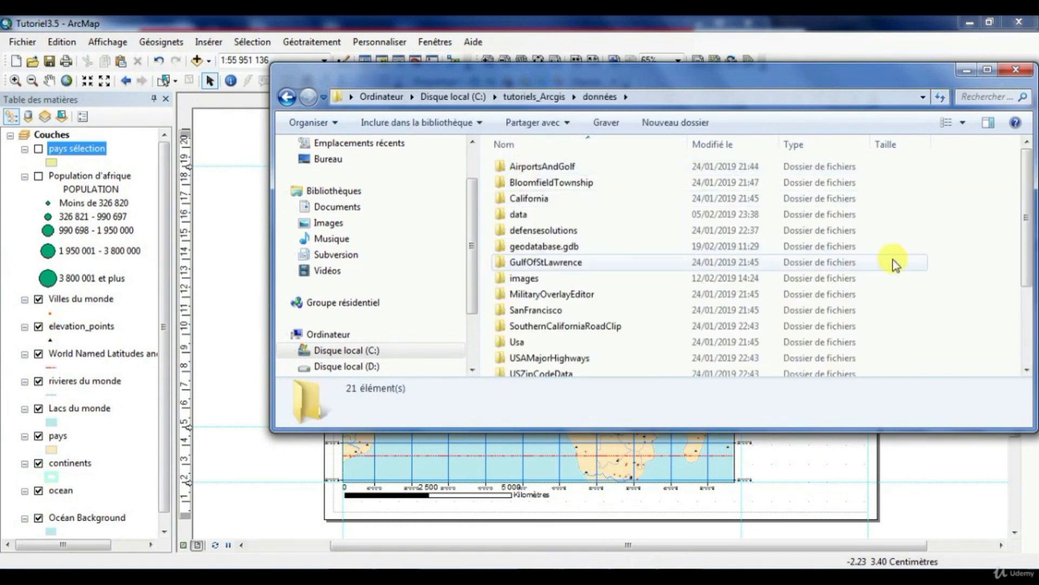
{"action": "scroll", "coordinate": [1002, 296], "scroll_direction": "down", "scroll_amount": 3}
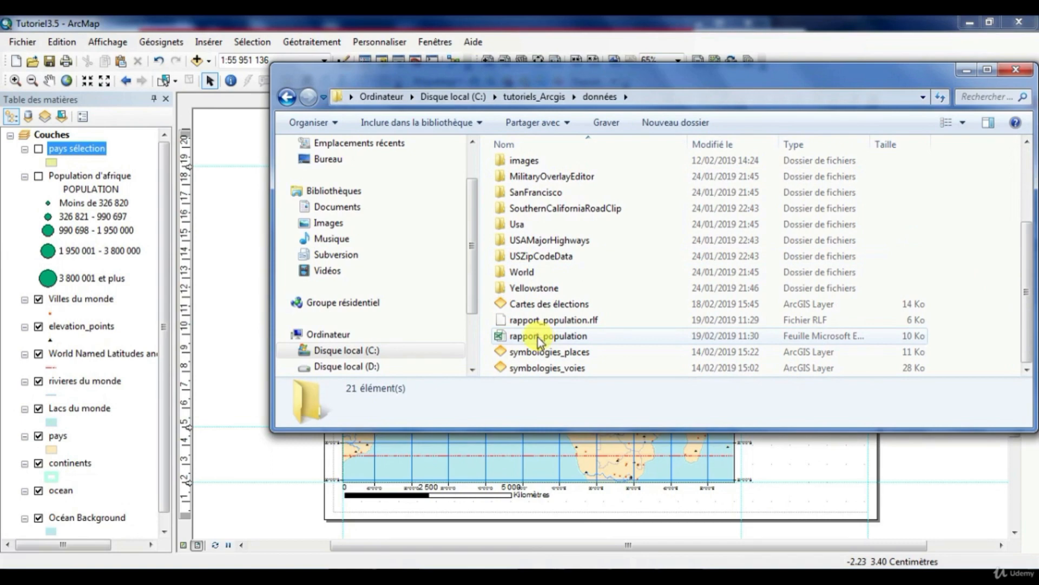
{"action": "double_click", "coordinate": [565, 336]}
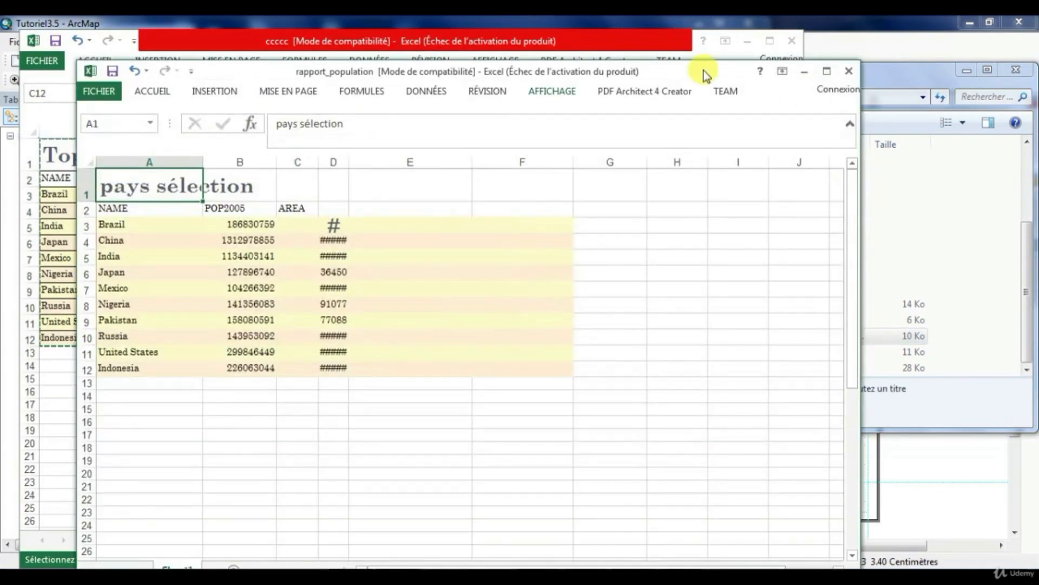
{"action": "left_click", "coordinate": [827, 71]}
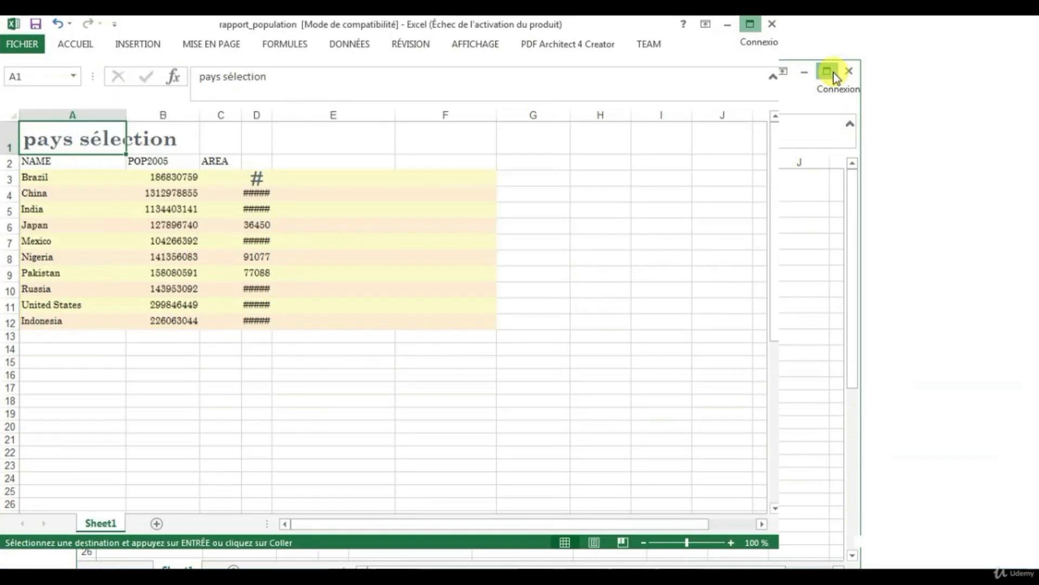
- Replace the pays sélection title in cell A1 with Top population
{"action": "left_click", "coordinate": [331, 245]}
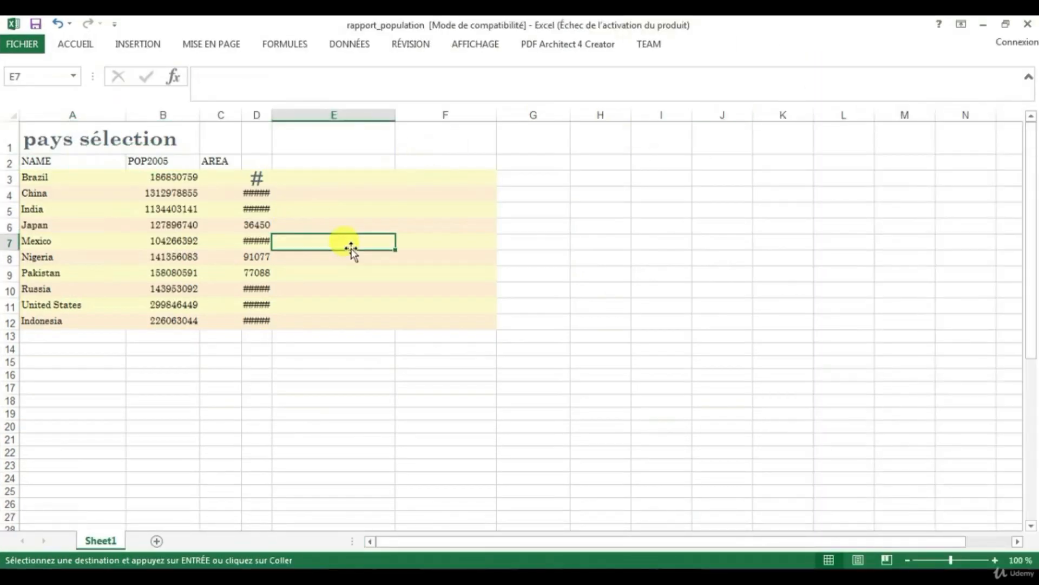
{"action": "left_click", "coordinate": [127, 145]}
{"action": "left_click", "coordinate": [86, 141]}
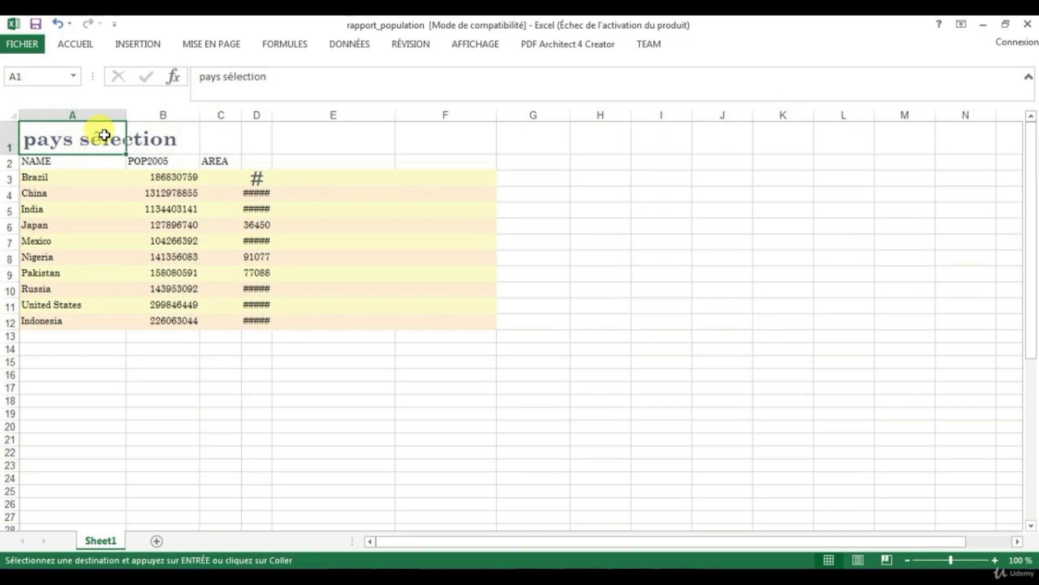
{"action": "left_click_drag", "start_coordinate": [296, 76], "coordinate": [3, 76]}
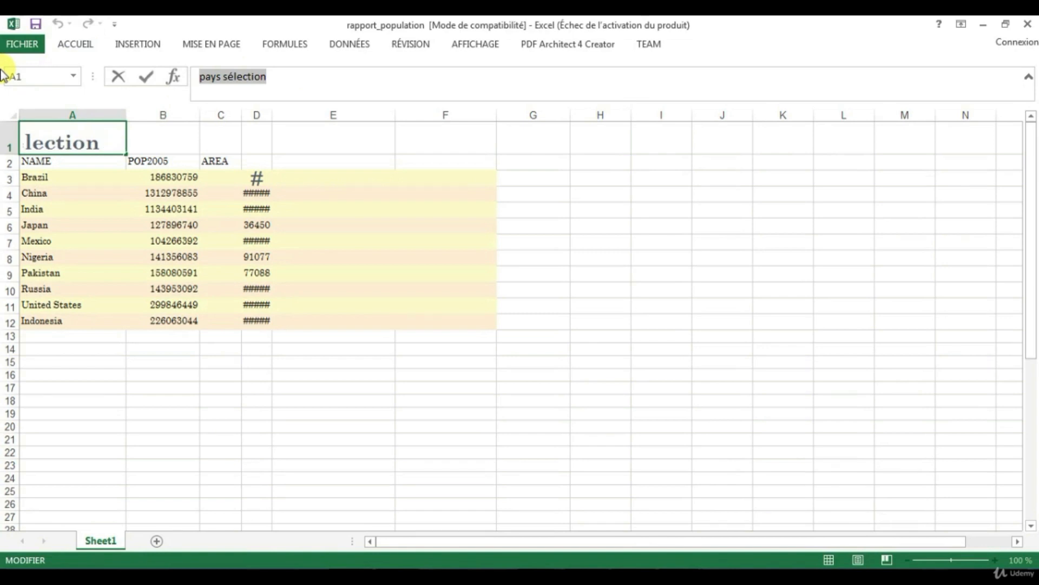
{"action": "type", "text": "Top "}
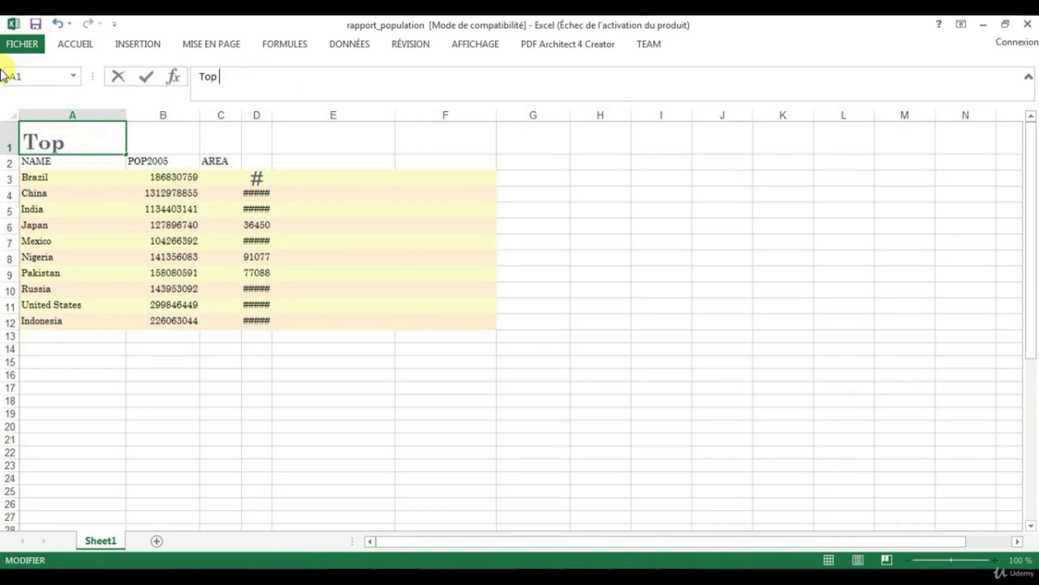
{"action": "type", "text": "population"}
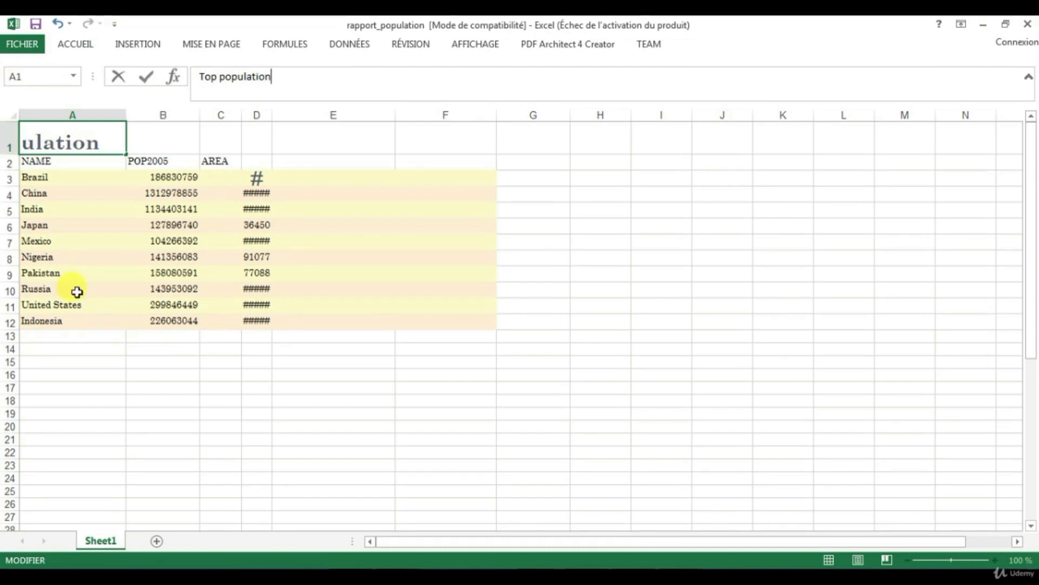
{"action": "left_click", "coordinate": [77, 292]}
- Rename the column headers in A2, B2 and C2 as Nom, Population 2005 and Superficie
{"action": "left_click", "coordinate": [57, 166]}
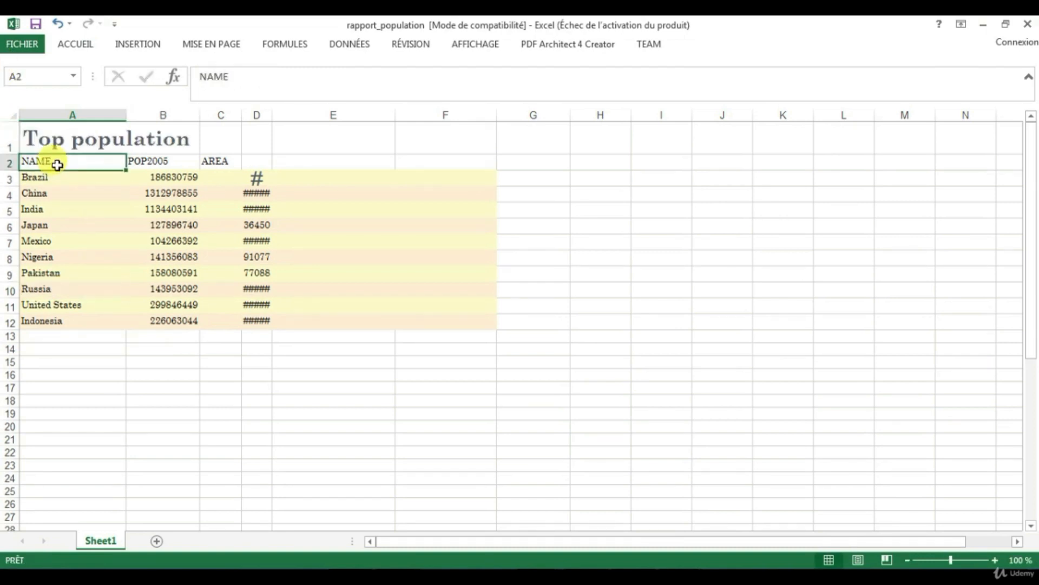
{"action": "type", "text": "Ni"}
{"action": "type", "text": "m"}
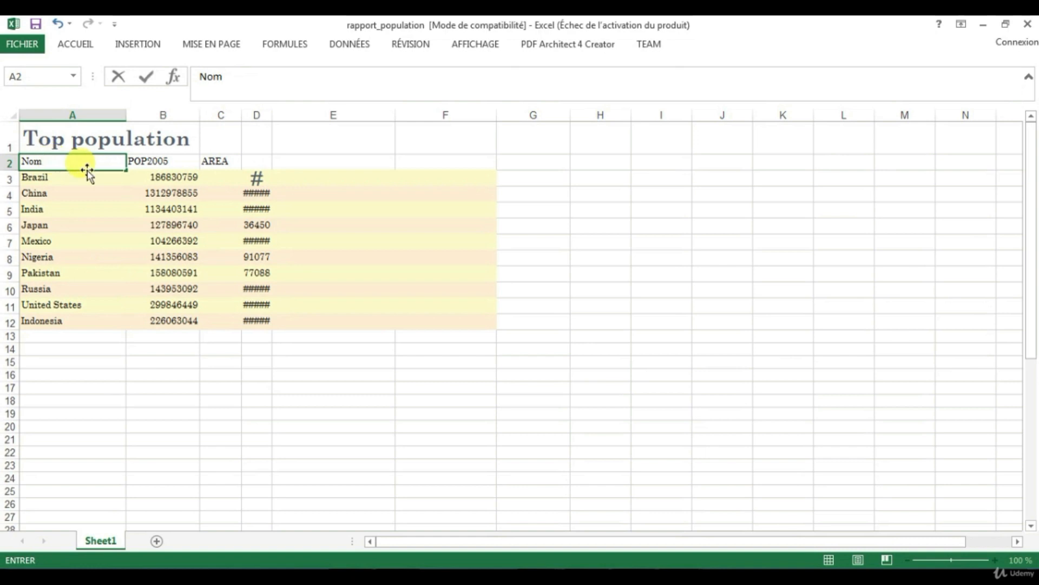
{"action": "left_click", "coordinate": [153, 164]}
{"action": "type", "text": "Populati"}
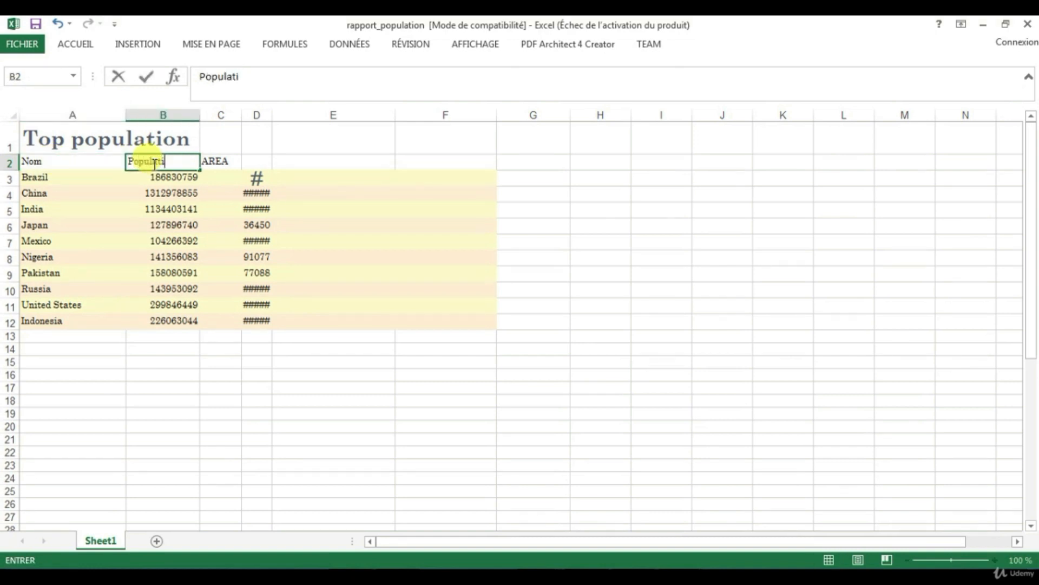
{"action": "type", "text": "on 2005"}
{"action": "key", "text": "Return"}
{"action": "left_click", "coordinate": [153, 164]}
{"action": "key", "text": "Tab"}
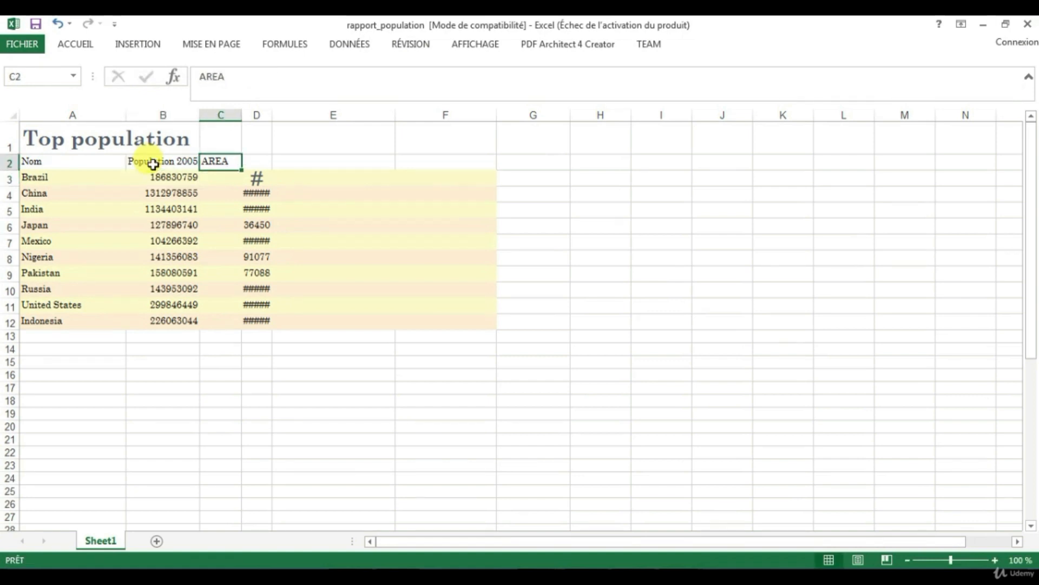
{"action": "type", "text": "Superficie"}
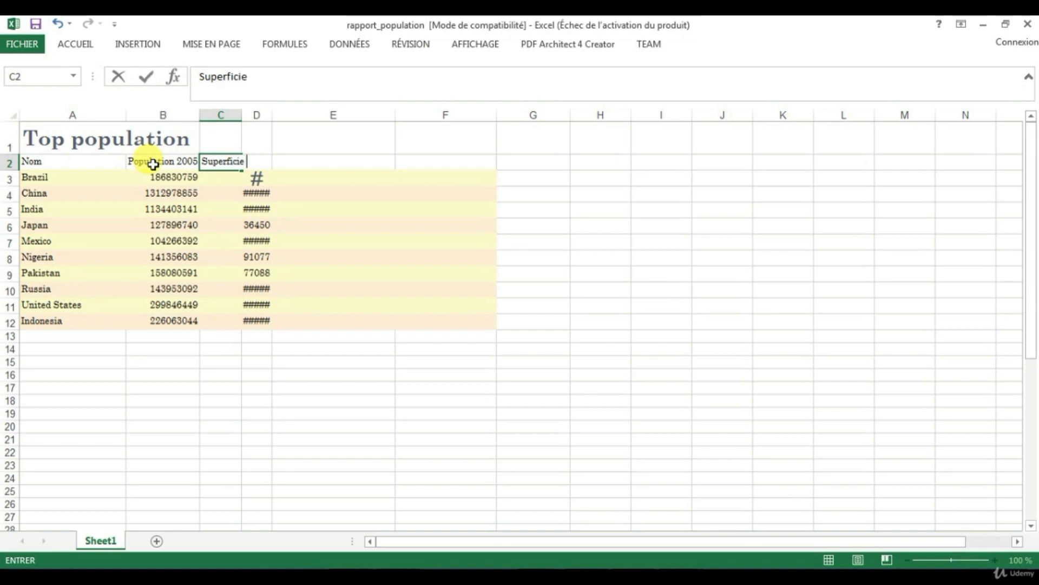
- Copy the Superficie header into cell D2 and widen column D so its numbers show in full
{"action": "left_click", "coordinate": [212, 162]}
{"action": "key", "text": "ctrl+c"}
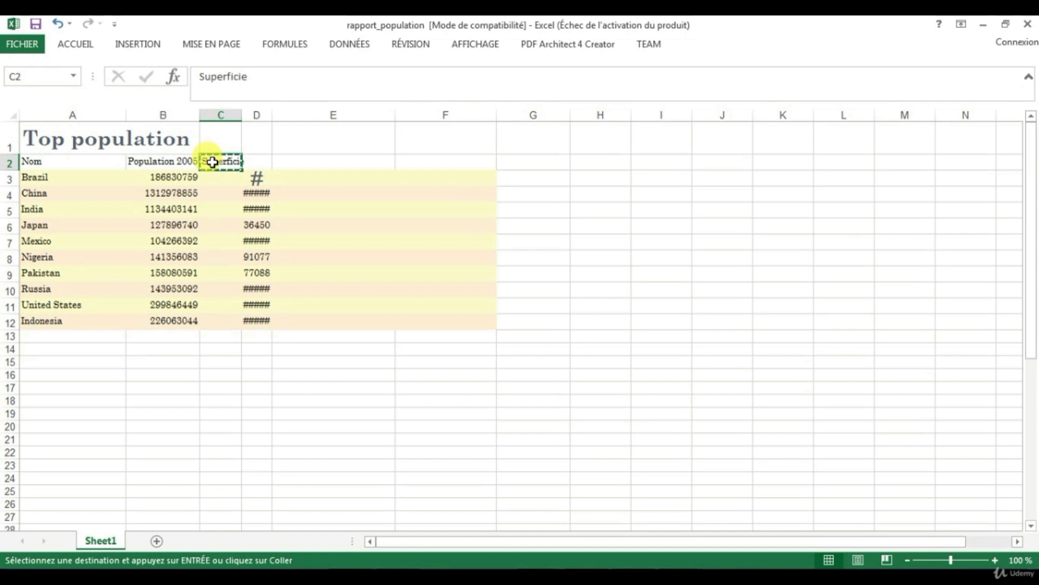
{"action": "left_click", "coordinate": [264, 165]}
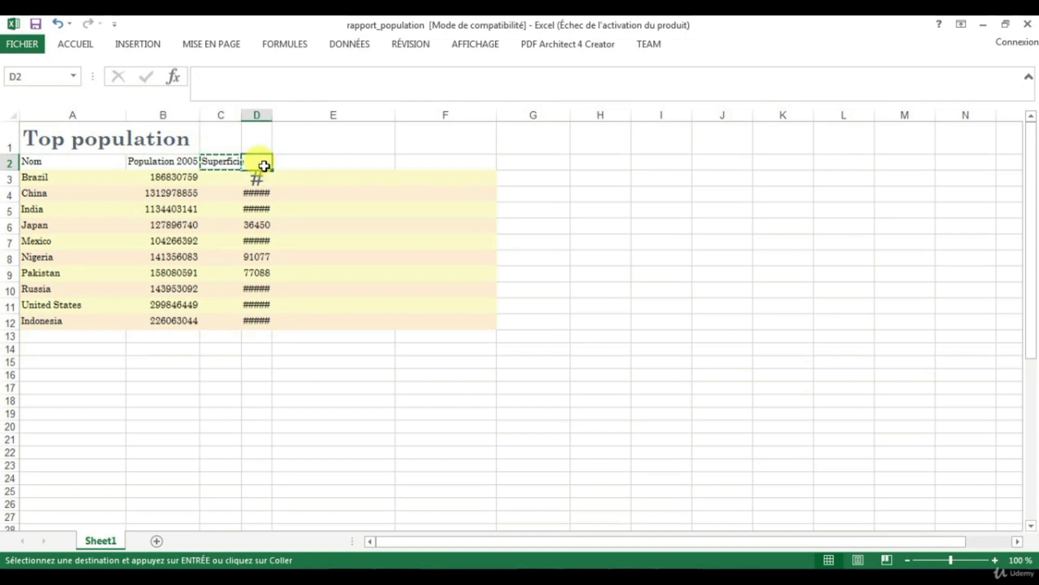
{"action": "key", "text": "Return"}
{"action": "left_click_drag", "start_coordinate": [272, 114], "coordinate": [366, 141]}
{"action": "left_click", "coordinate": [274, 242]}
- Delete column C, which holds no data below its header
{"action": "left_click", "coordinate": [219, 112]}
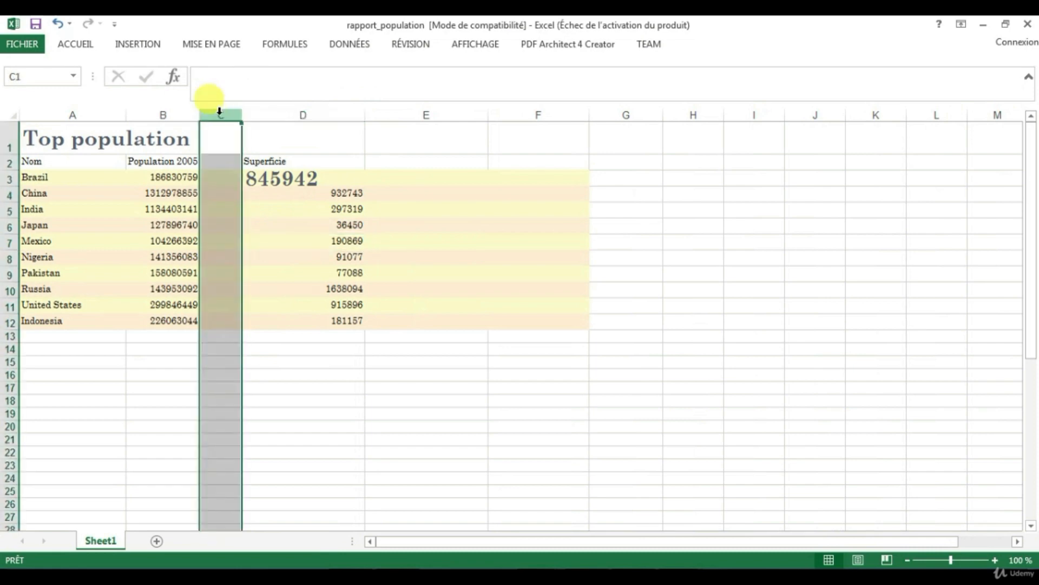
{"action": "right_click", "coordinate": [219, 112]}
{"action": "left_click", "coordinate": [258, 239]}
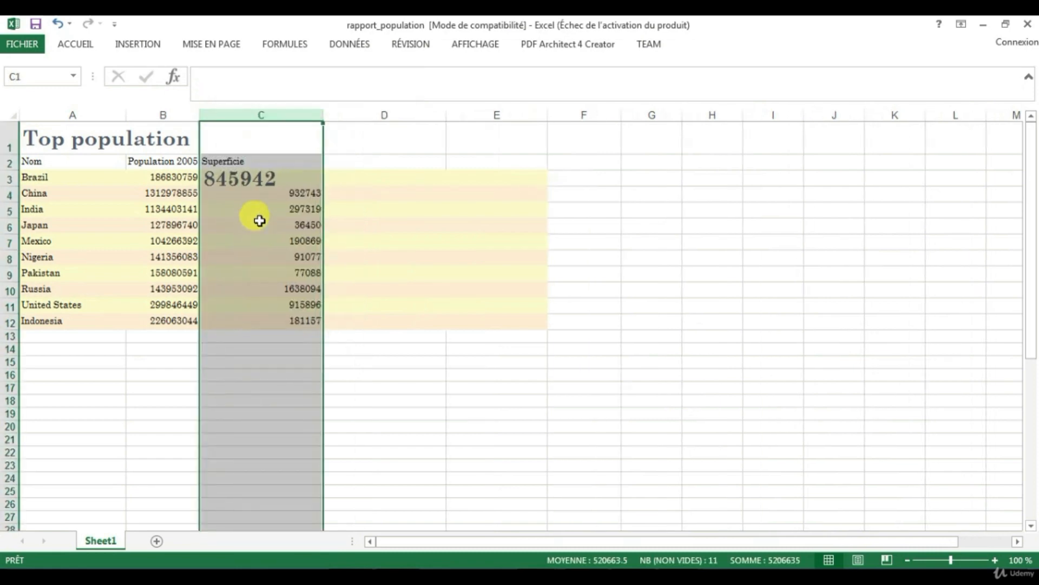
{"action": "left_click", "coordinate": [260, 220]}
- Copy the cell formatting of Brazil's population in B3 onto its area value in C3
{"action": "left_click", "coordinate": [206, 176]}
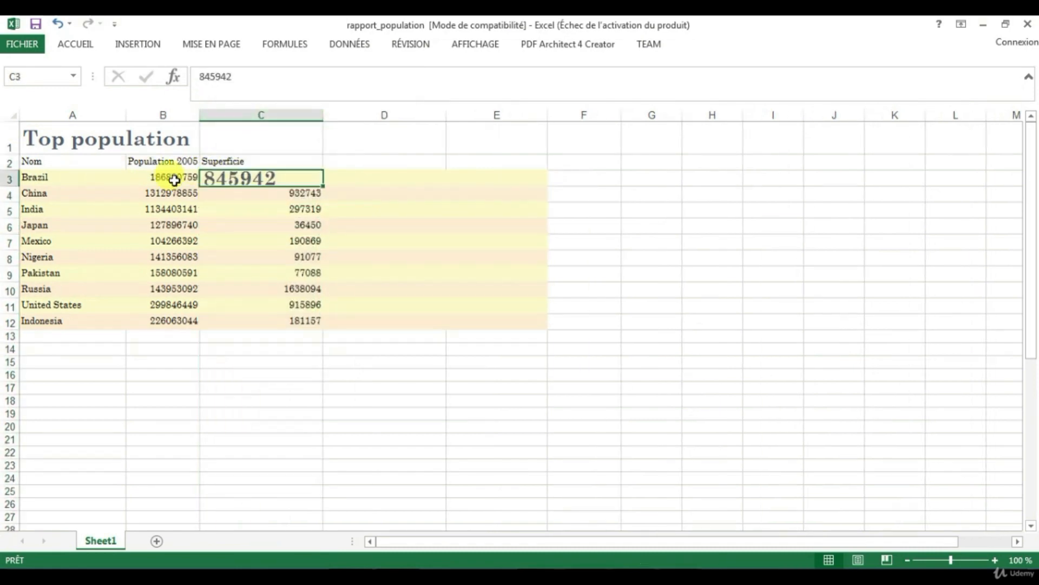
{"action": "left_click", "coordinate": [173, 179]}
{"action": "left_click", "coordinate": [79, 45]}
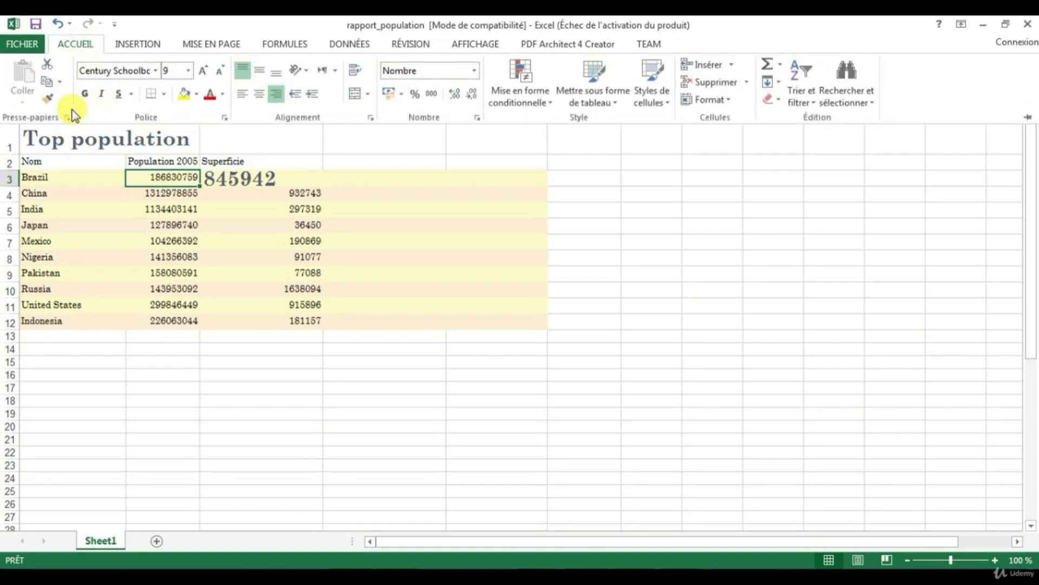
{"action": "left_click", "coordinate": [43, 99]}
{"action": "left_click", "coordinate": [240, 177]}
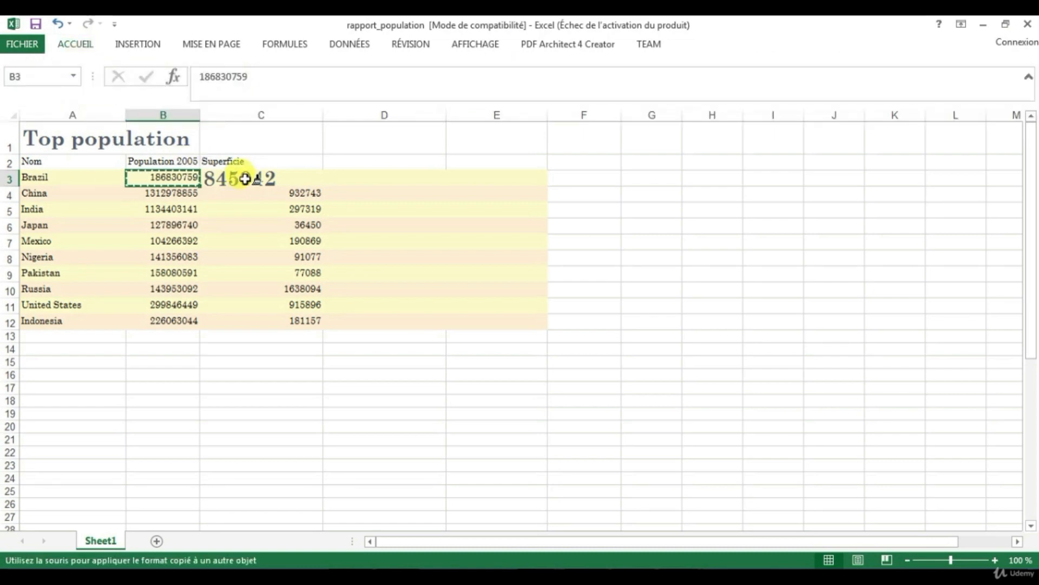
{"action": "left_click", "coordinate": [289, 257]}
- Apply all borders to the table range A2:C12
{"action": "left_click_drag", "start_coordinate": [310, 321], "coordinate": [81, 164]}
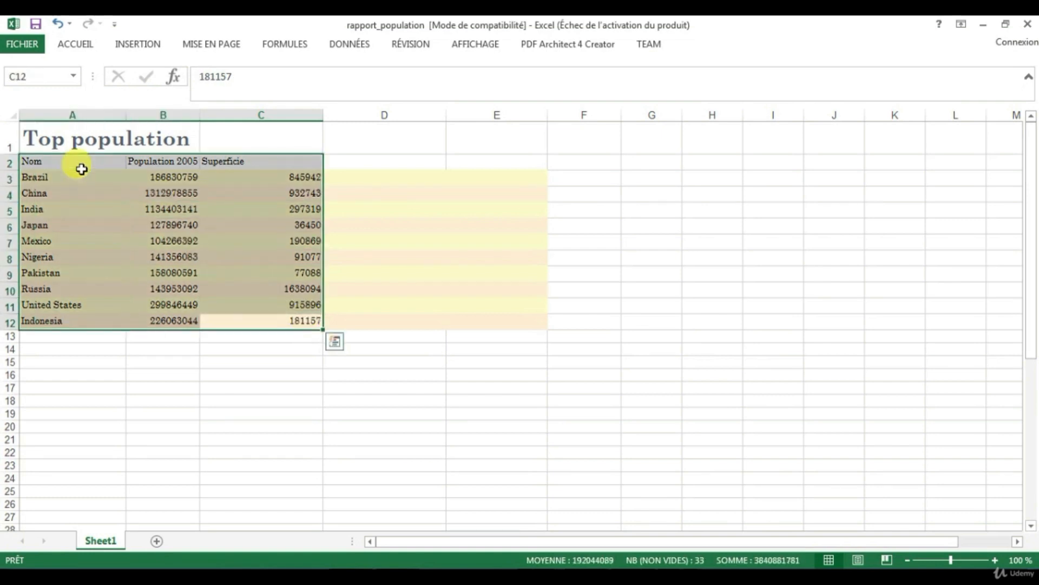
{"action": "left_click", "coordinate": [80, 49]}
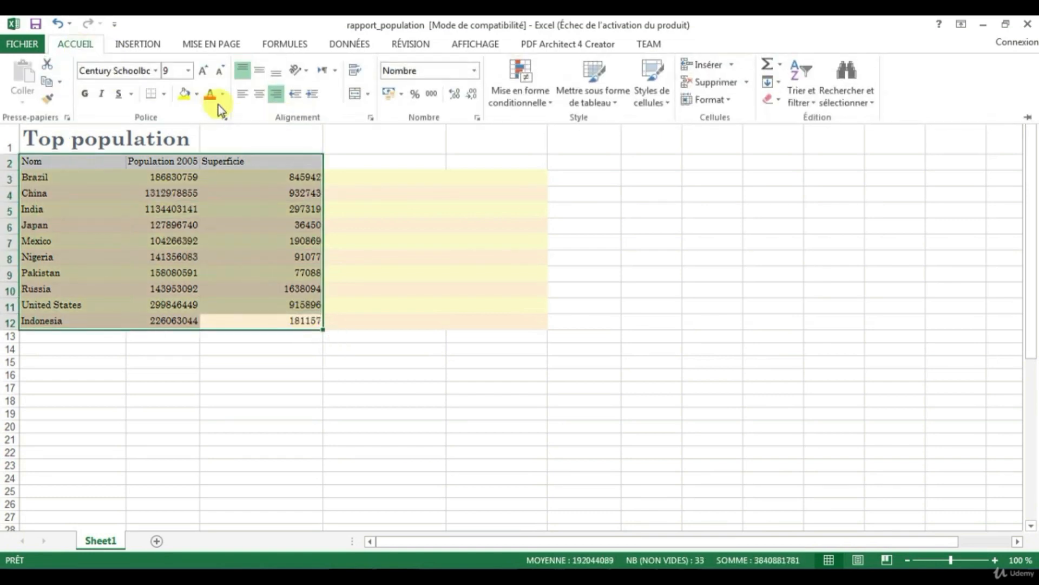
{"action": "left_click", "coordinate": [164, 94]}
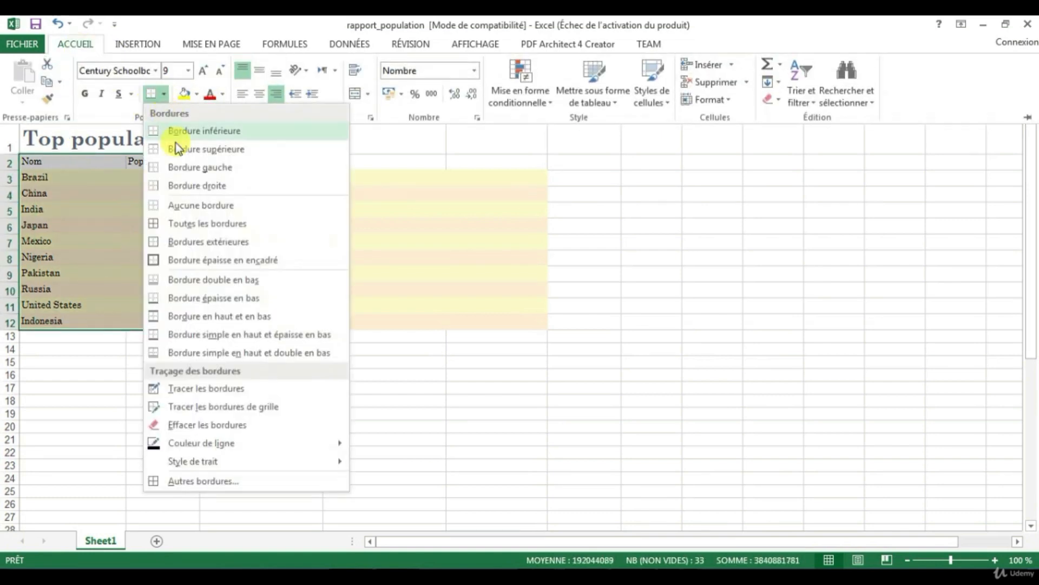
{"action": "left_click", "coordinate": [182, 233]}
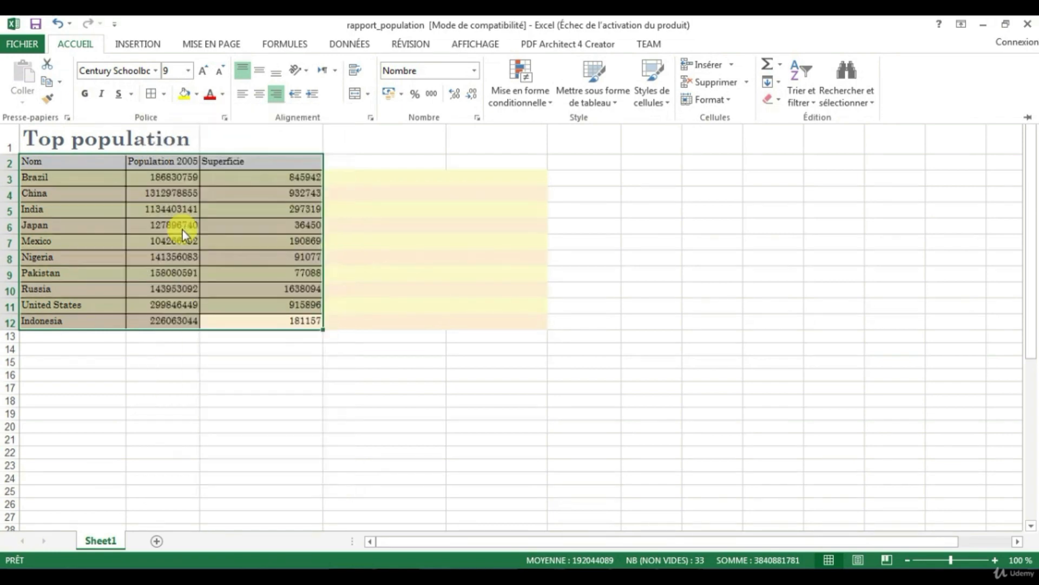
- Fill the header cells A2:C2 with the orange theme colour
{"action": "left_click", "coordinate": [88, 167]}
{"action": "left_click_drag", "start_coordinate": [237, 162], "coordinate": [97, 172]}
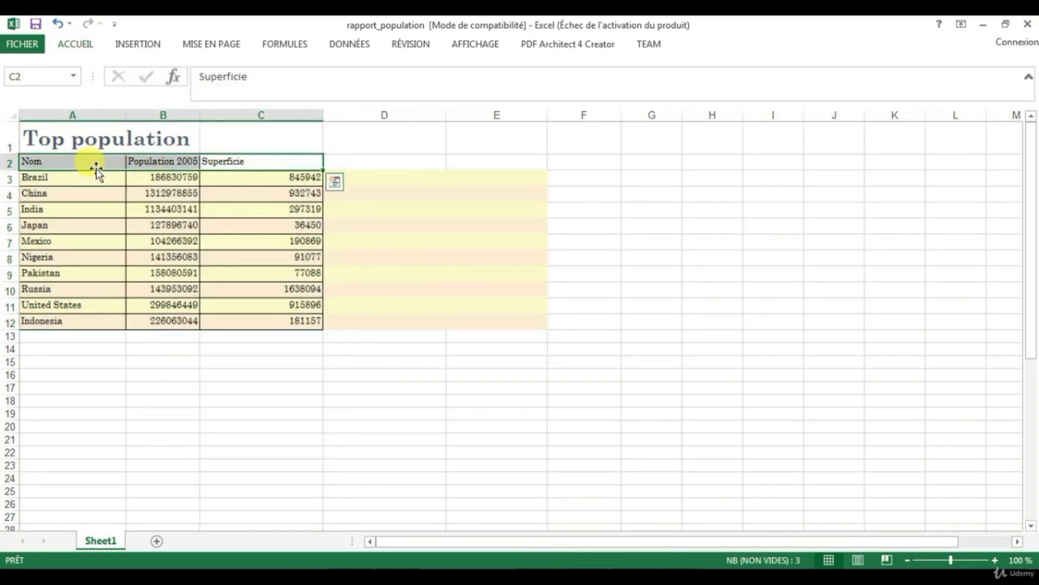
{"action": "left_click", "coordinate": [81, 45]}
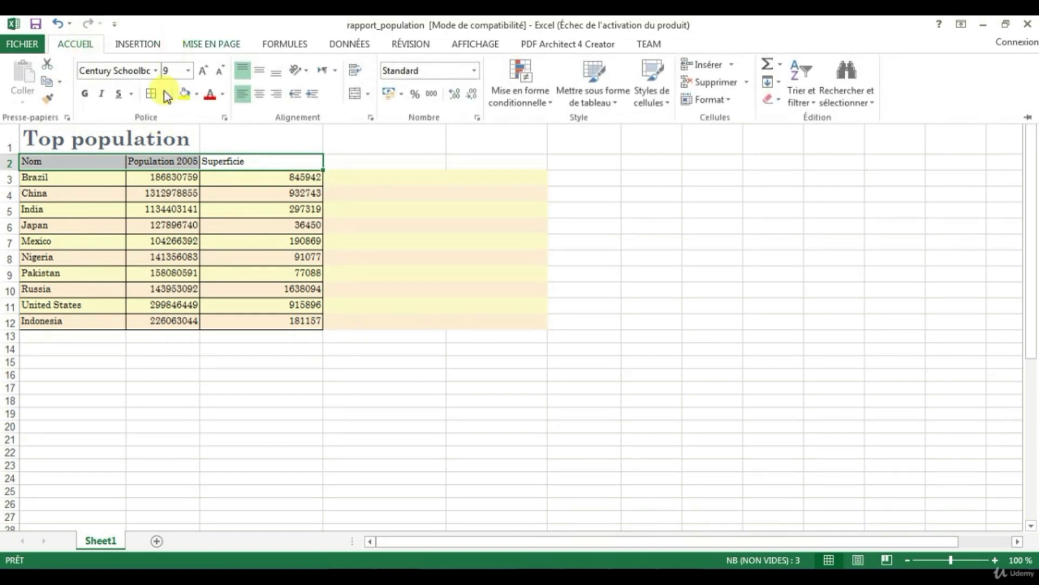
{"action": "right_click", "coordinate": [134, 160]}
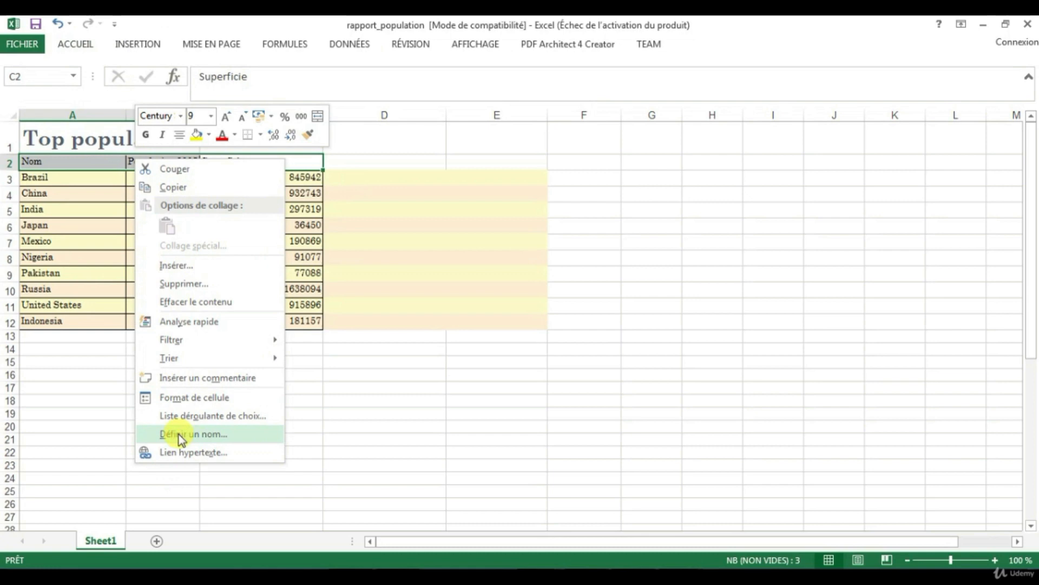
{"action": "left_click", "coordinate": [210, 136]}
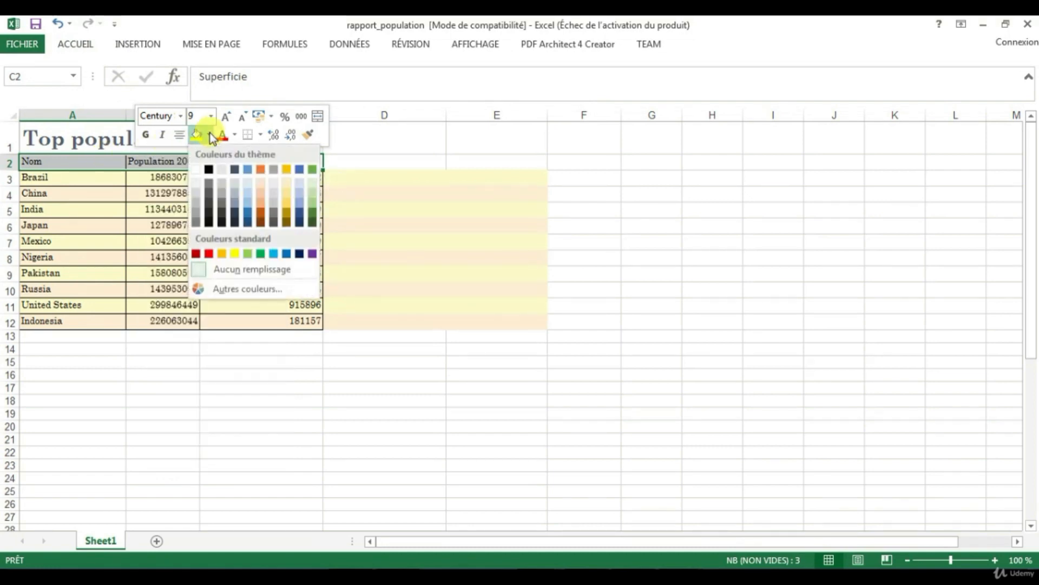
{"action": "left_click", "coordinate": [261, 171]}
{"action": "left_click", "coordinate": [244, 241]}
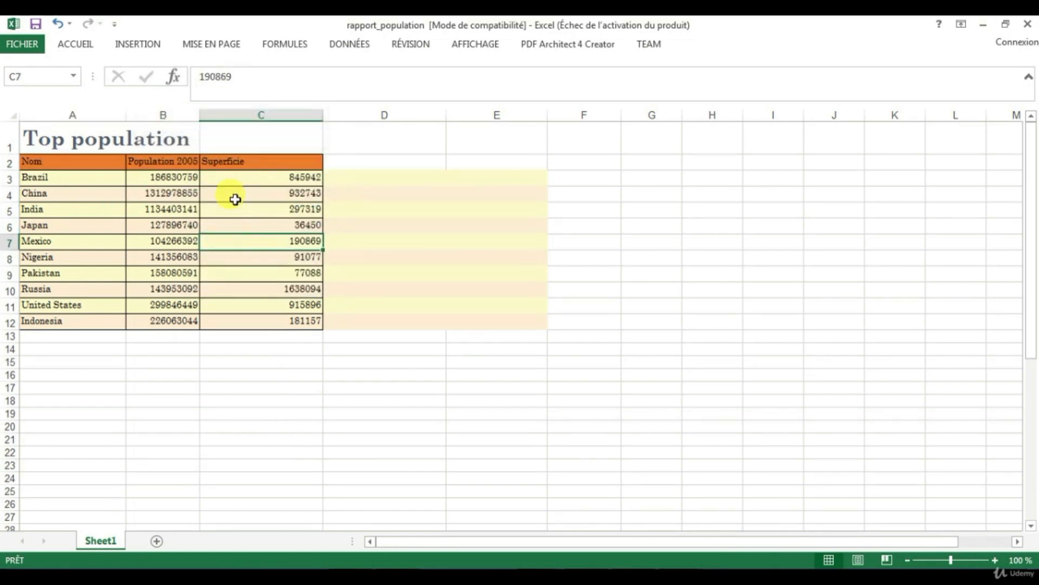
- Make the header cells A2:C2 bold and center their text
{"action": "left_click_drag", "start_coordinate": [246, 159], "coordinate": [81, 161]}
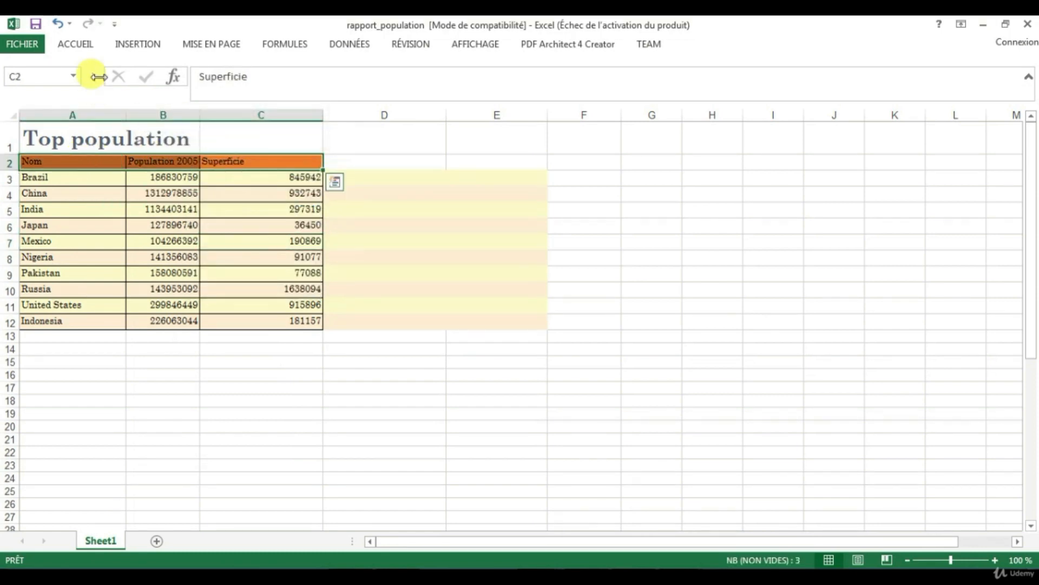
{"action": "left_click", "coordinate": [84, 44]}
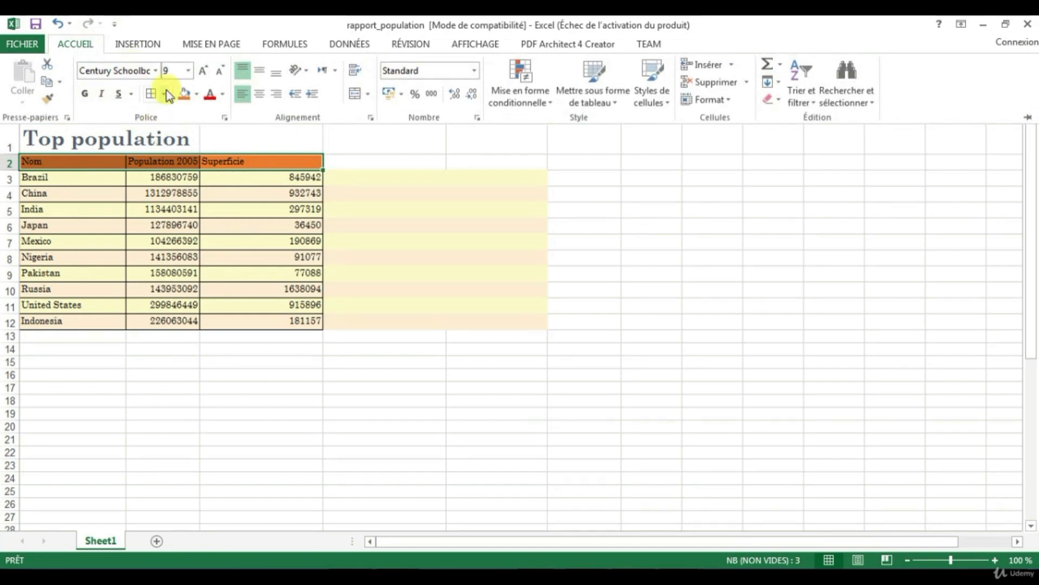
{"action": "left_click", "coordinate": [84, 93]}
{"action": "left_click", "coordinate": [260, 94]}
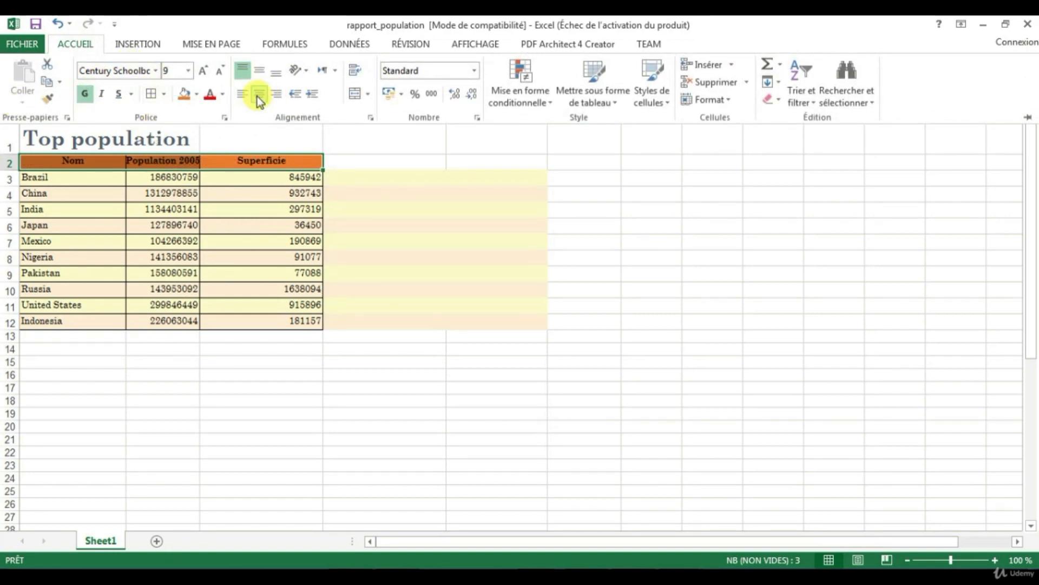
{"action": "left_click", "coordinate": [172, 75]}
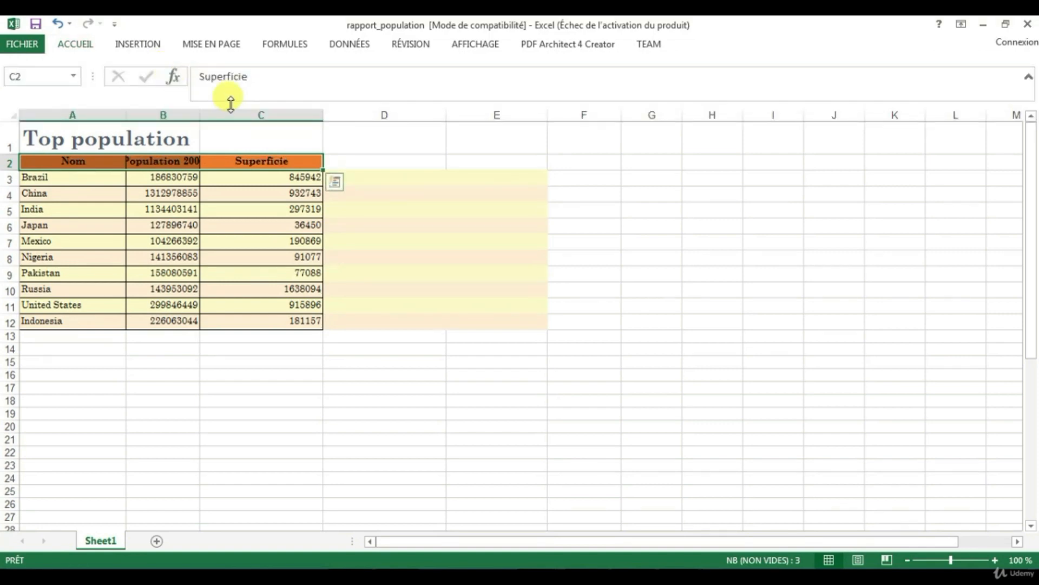
- Widen the Population 2005 column to fit its header, and narrow the Nom and Superficie columns
{"action": "left_click_drag", "start_coordinate": [200, 113], "coordinate": [221, 113]}
{"action": "left_click_drag", "start_coordinate": [126, 114], "coordinate": [93, 114]}
{"action": "left_click_drag", "start_coordinate": [310, 113], "coordinate": [268, 115]}
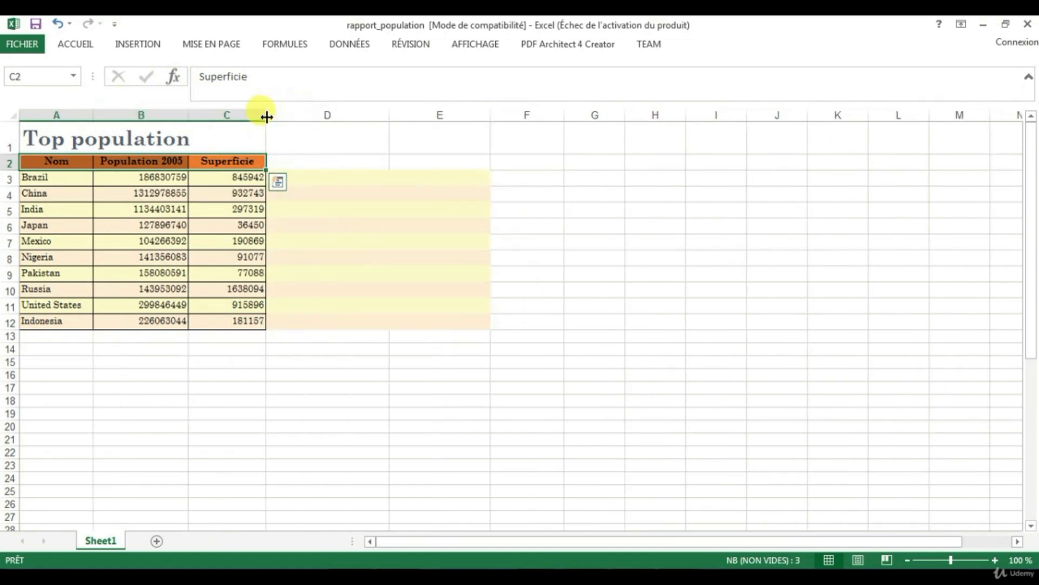
- Copy the whole table with its title, range A1:C12
{"action": "left_click", "coordinate": [225, 318]}
{"action": "left_click_drag", "start_coordinate": [225, 317], "coordinate": [46, 136]}
{"action": "right_click", "coordinate": [46, 136]}
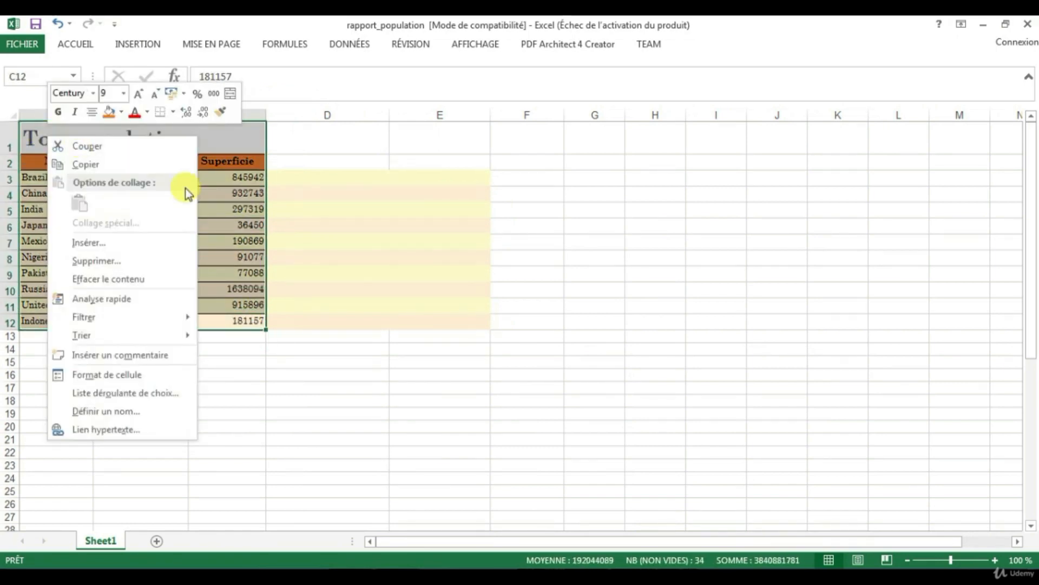
{"action": "left_click", "coordinate": [96, 164]}
- Switch to ArcMap and paste the copied Top population table into the map layout
{"action": "left_click", "coordinate": [639, 576]}
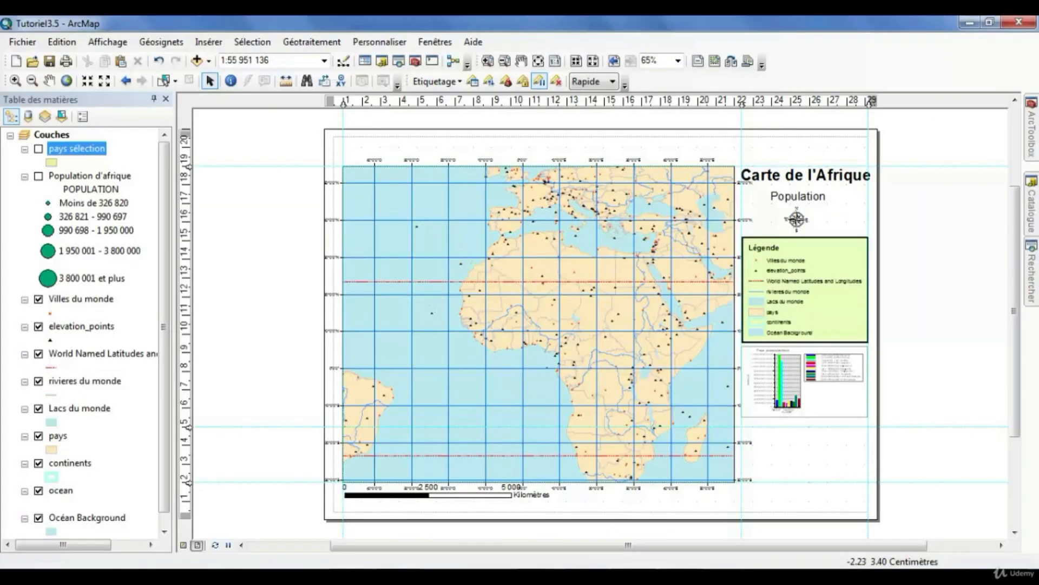
{"action": "right_click", "coordinate": [500, 142]}
{"action": "left_click", "coordinate": [477, 142]}
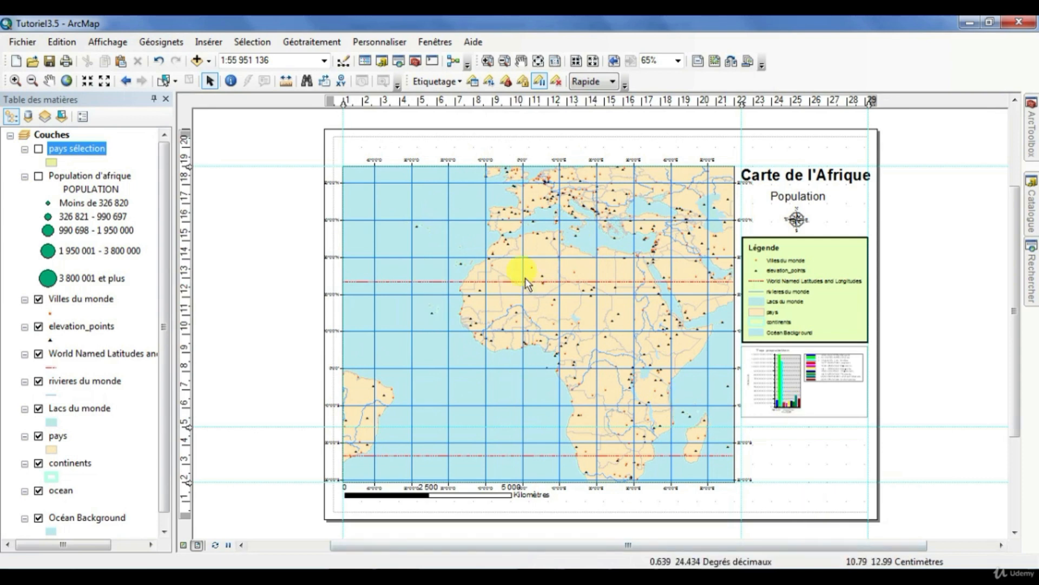
{"action": "right_click", "coordinate": [817, 476]}
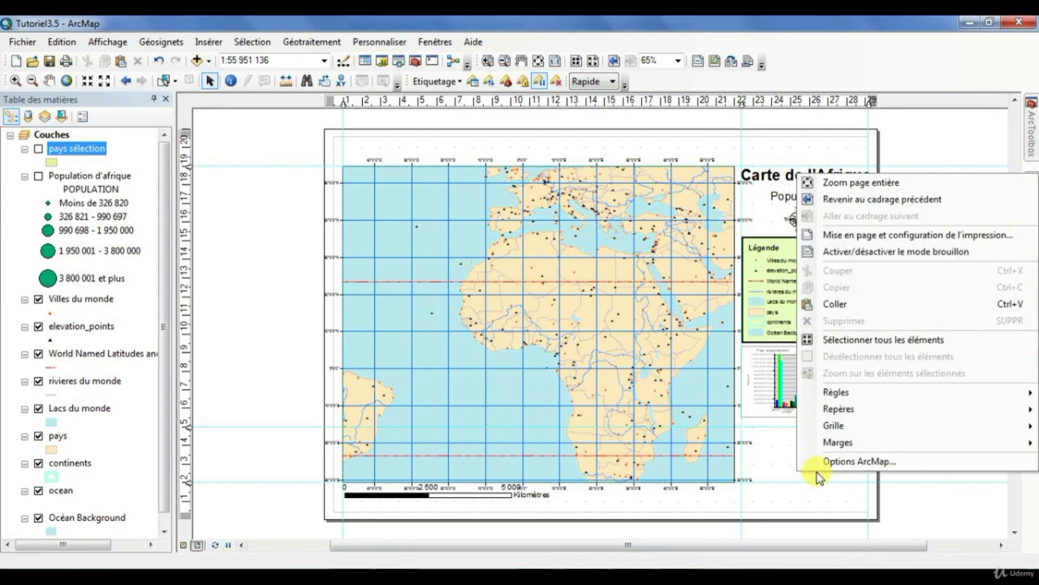
{"action": "left_click", "coordinate": [839, 307]}
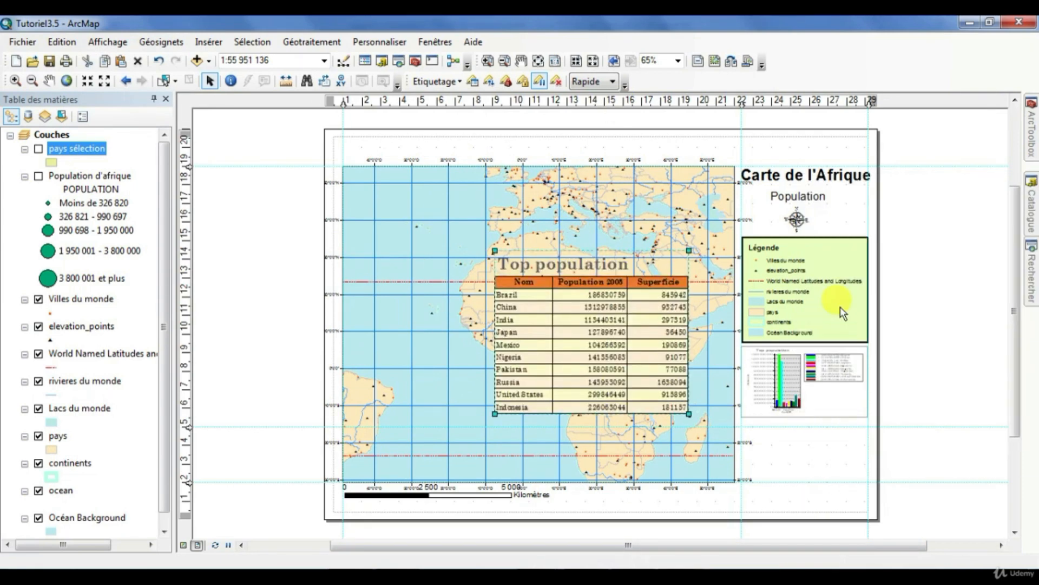
- Move the pasted table below the legend and shrink it to the legend's width between the vertical guides
{"action": "left_click_drag", "start_coordinate": [569, 331], "coordinate": [817, 425]}
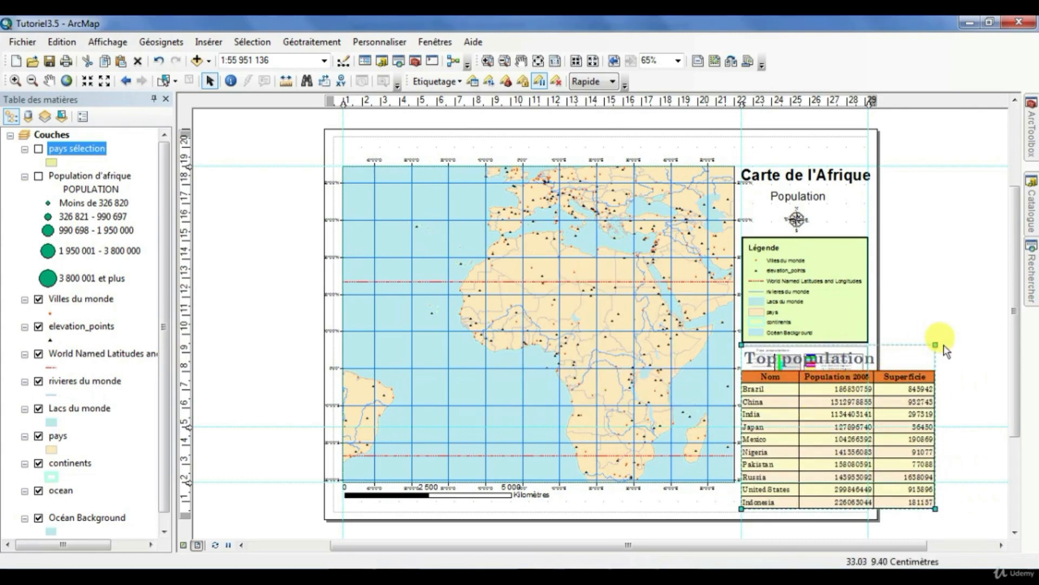
{"action": "left_click_drag", "start_coordinate": [932, 344], "coordinate": [909, 395]}
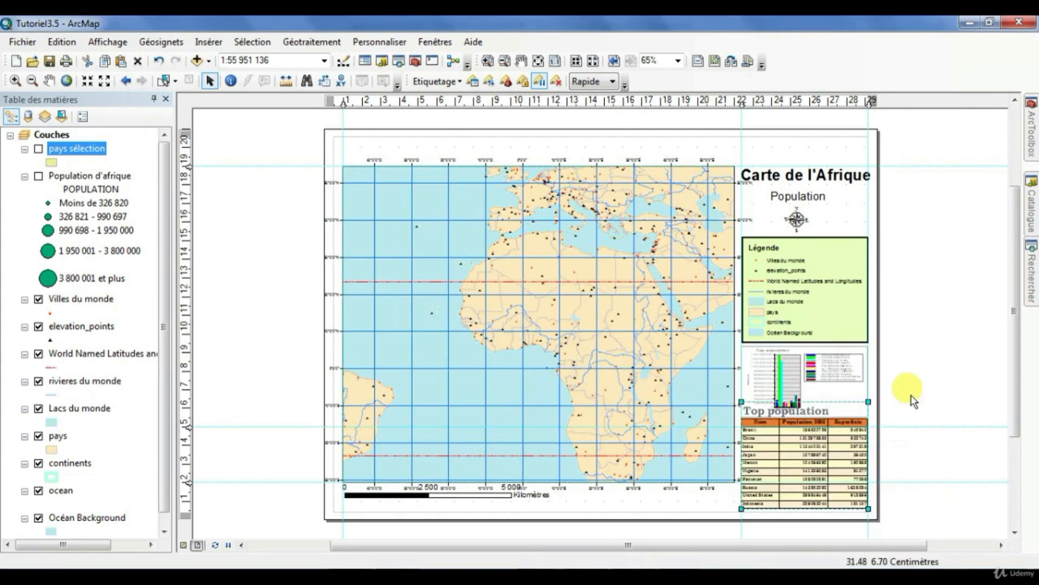
{"action": "left_click", "coordinate": [805, 423]}
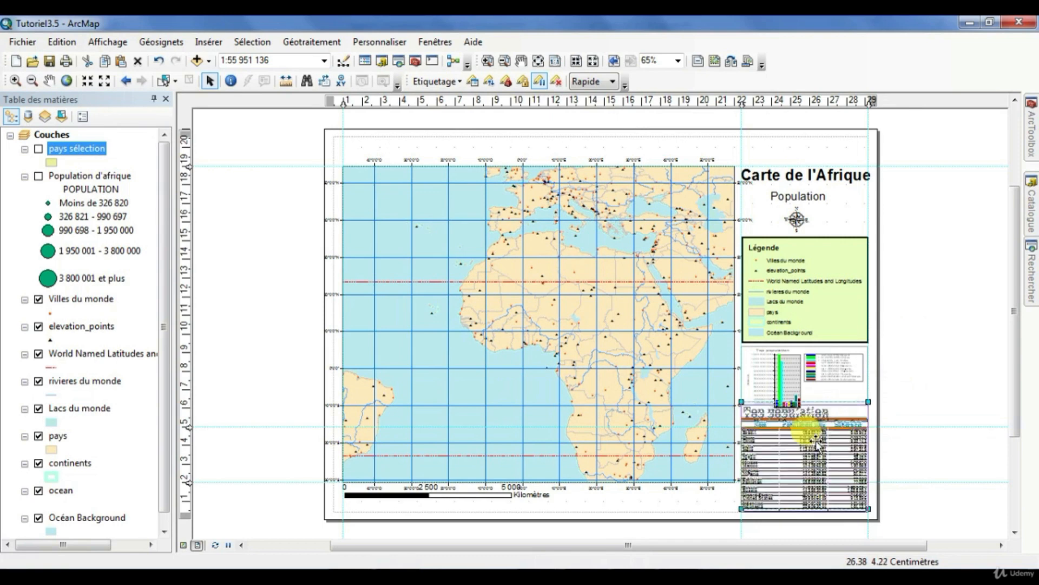
{"action": "left_click_drag", "start_coordinate": [816, 442], "coordinate": [816, 442]}
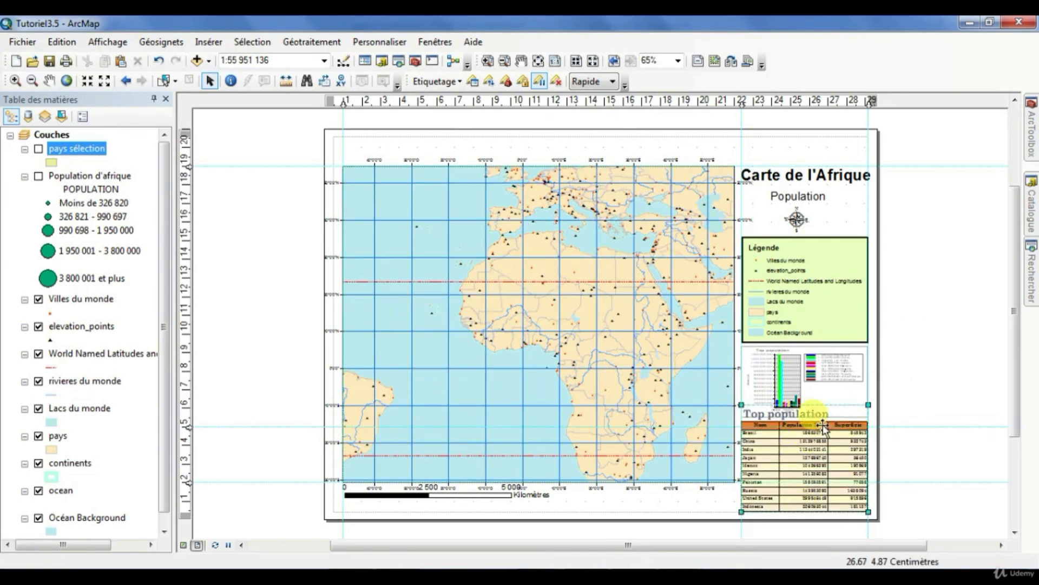
{"action": "left_click_drag", "start_coordinate": [870, 417], "coordinate": [878, 404]}
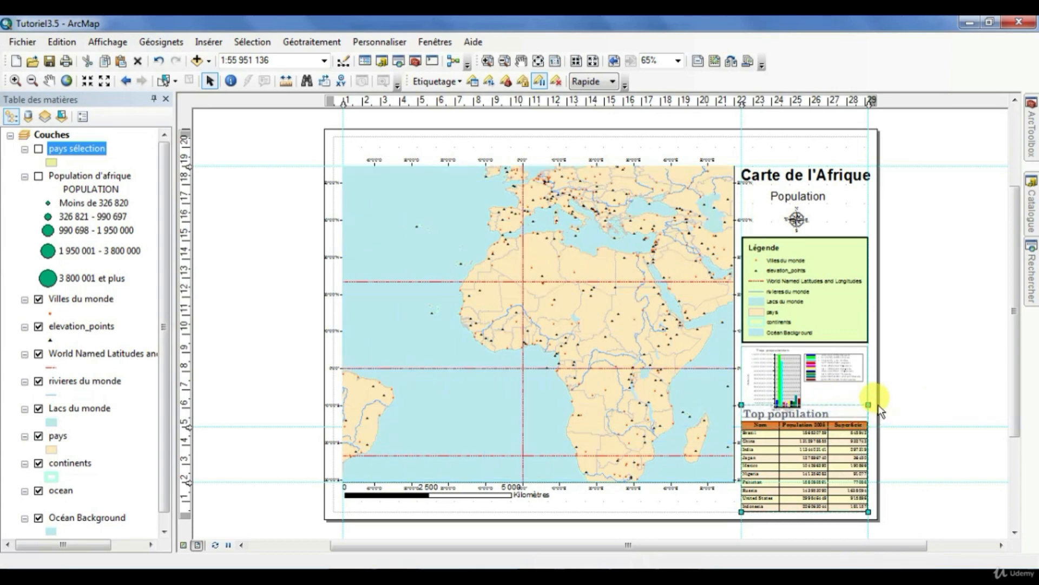
- Delete the Population subtitle under the title Carte de l'Afrique
{"action": "left_click", "coordinate": [798, 290]}
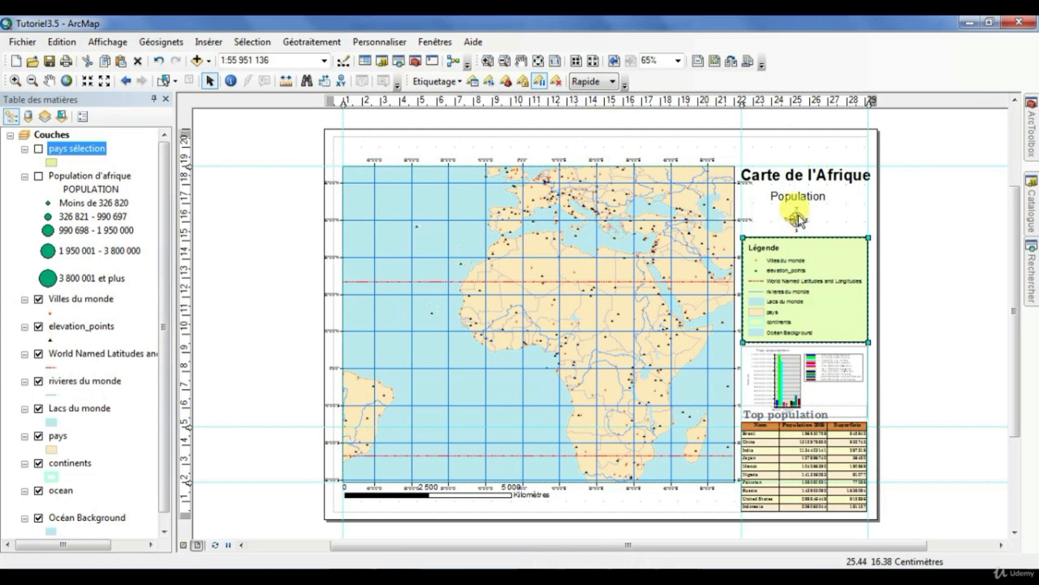
{"action": "left_click", "coordinate": [798, 196]}
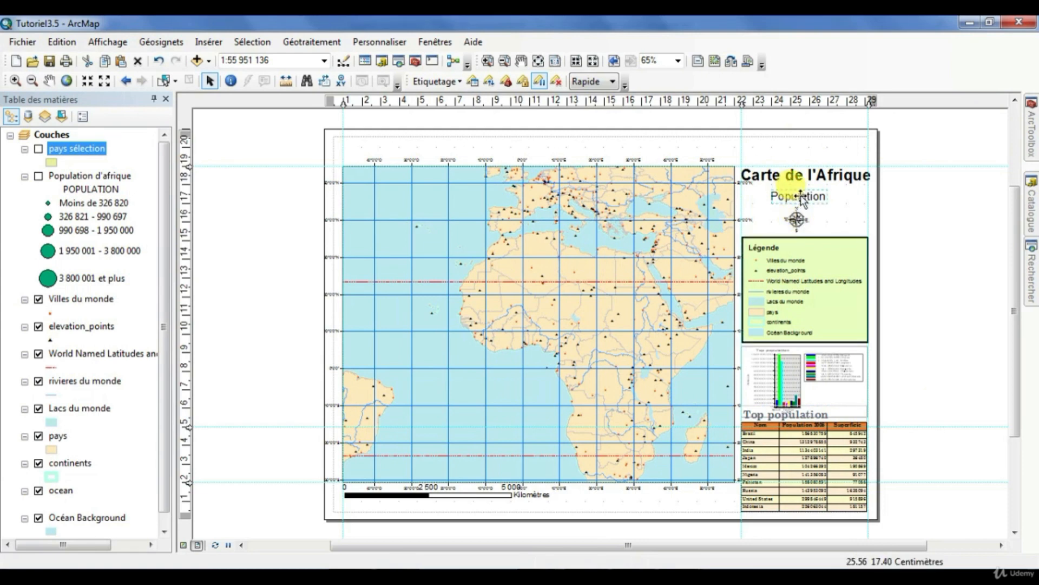
{"action": "key", "text": "Delete"}
- Move the north arrow, the legend and the population chart up, clear of the Top population table
{"action": "left_click", "coordinate": [797, 220]}
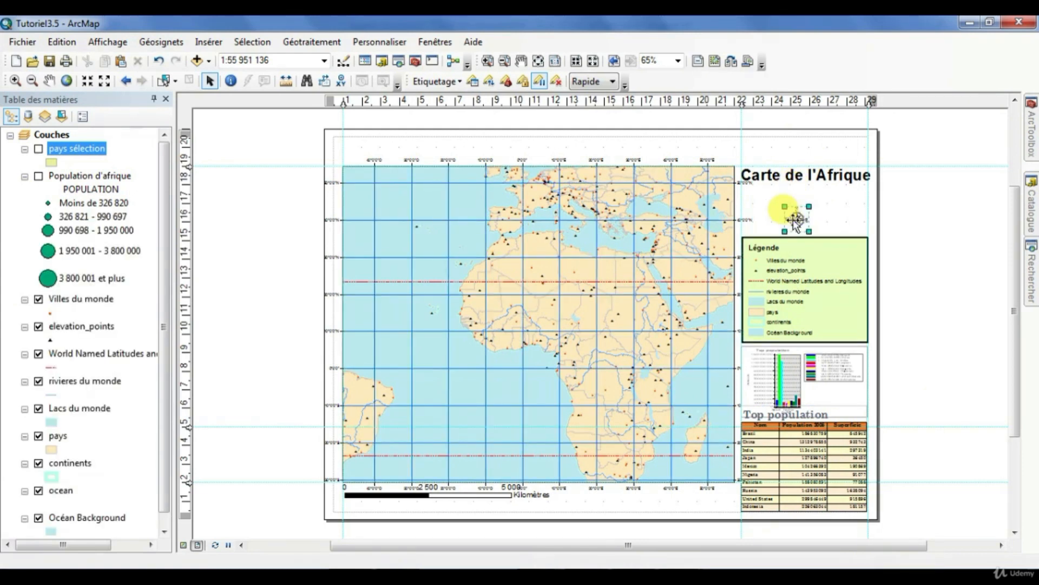
{"action": "left_click_drag", "start_coordinate": [796, 219], "coordinate": [796, 202]}
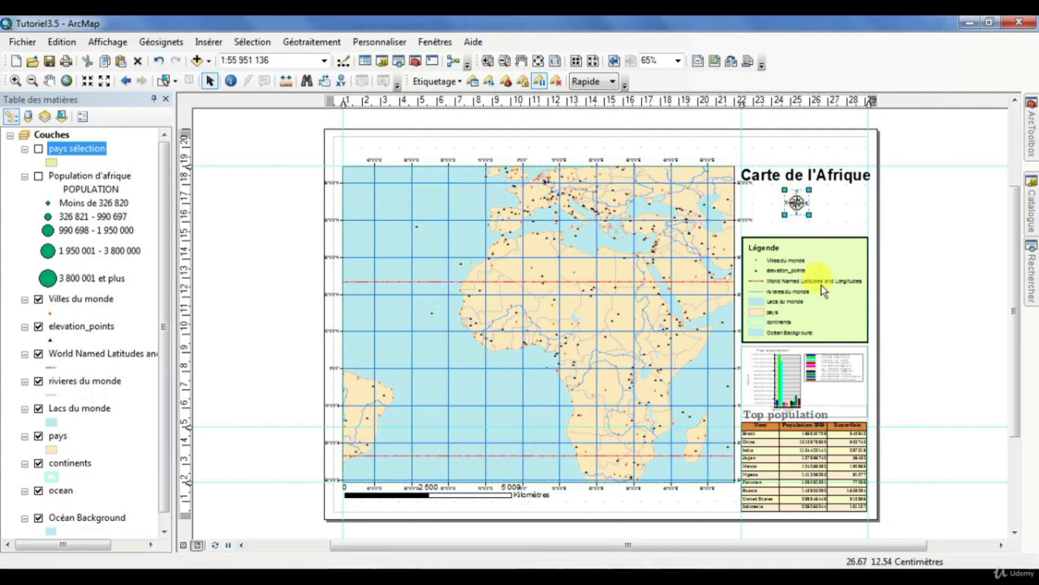
{"action": "left_click_drag", "start_coordinate": [818, 260], "coordinate": [820, 241]}
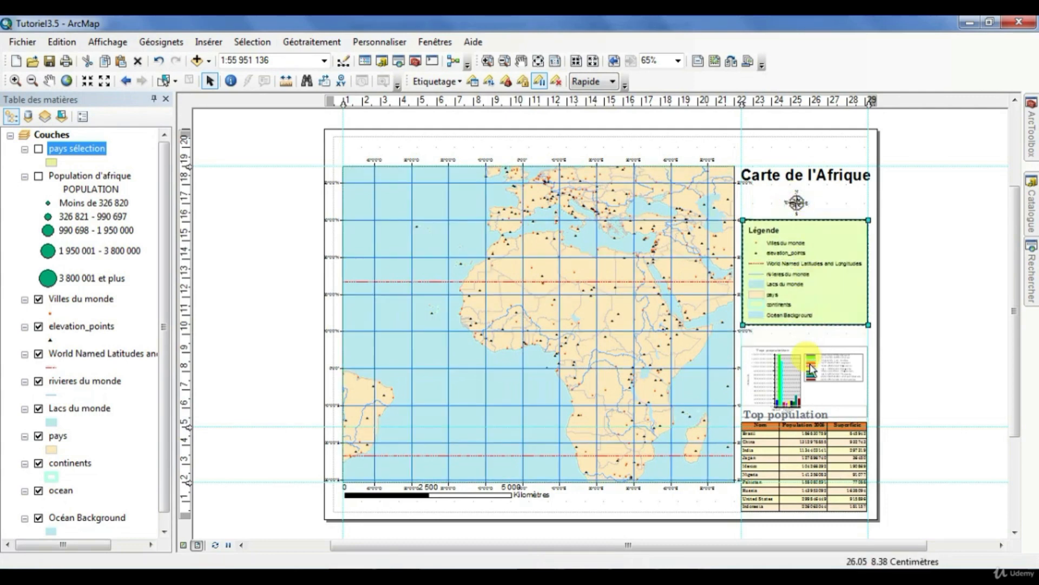
{"action": "left_click_drag", "start_coordinate": [810, 367], "coordinate": [810, 370]}
{"action": "left_click", "coordinate": [798, 472]}
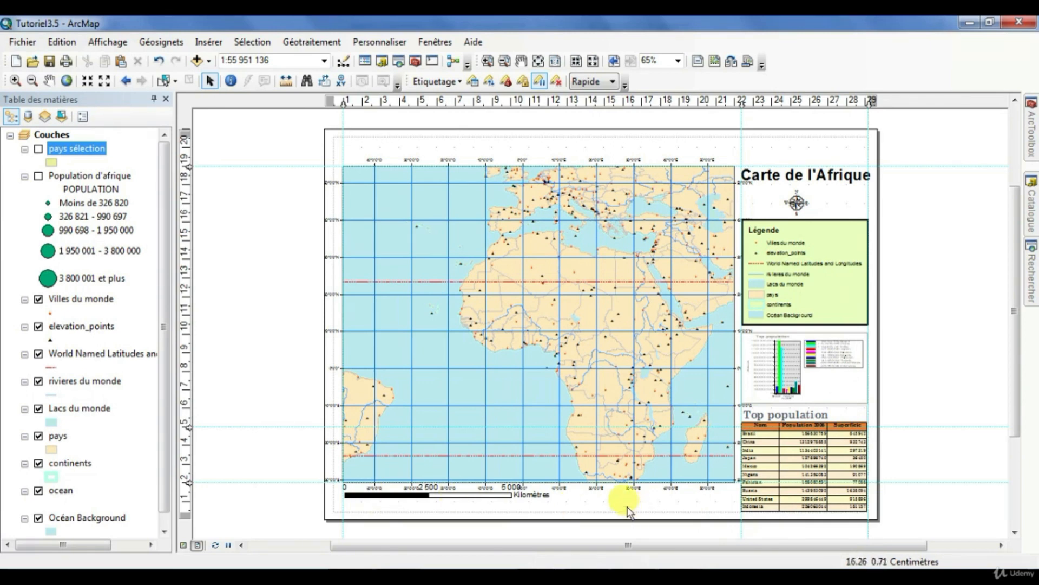
- Save the map document and save it again under the new name Tutoriel3.6
{"action": "left_click", "coordinate": [50, 63]}
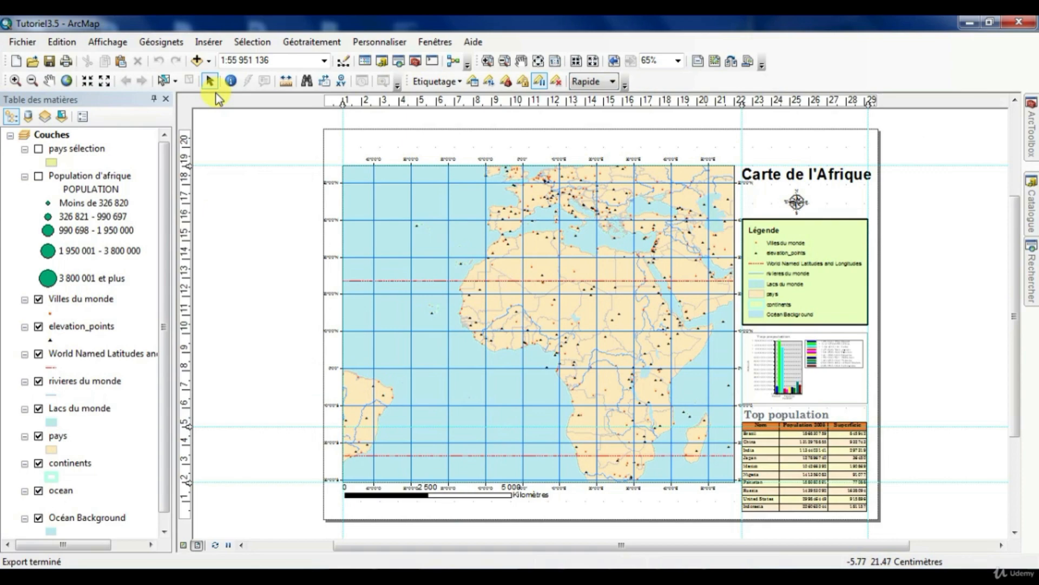
{"action": "left_click", "coordinate": [22, 42]}
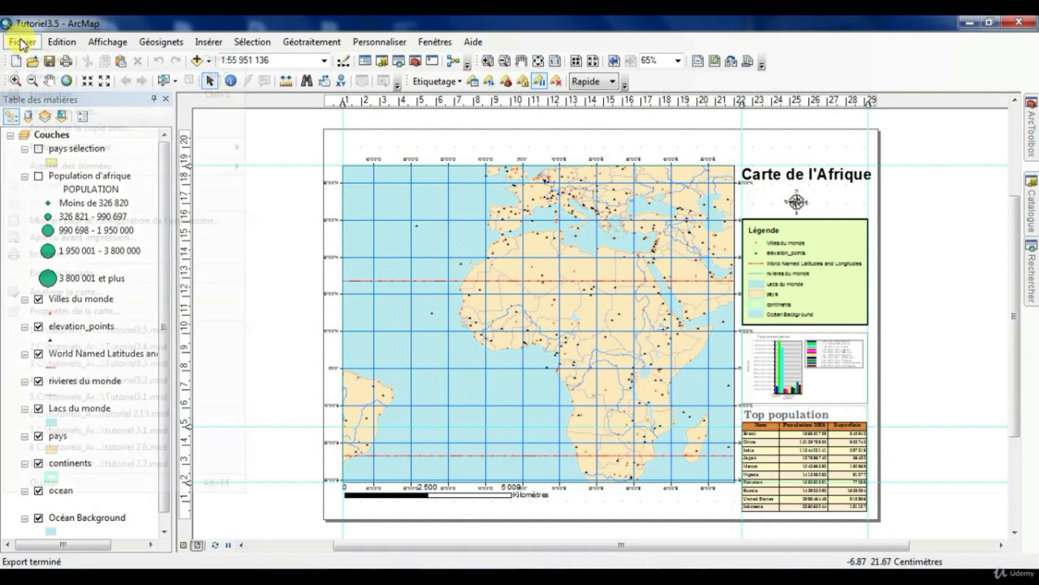
{"action": "left_click", "coordinate": [104, 129]}
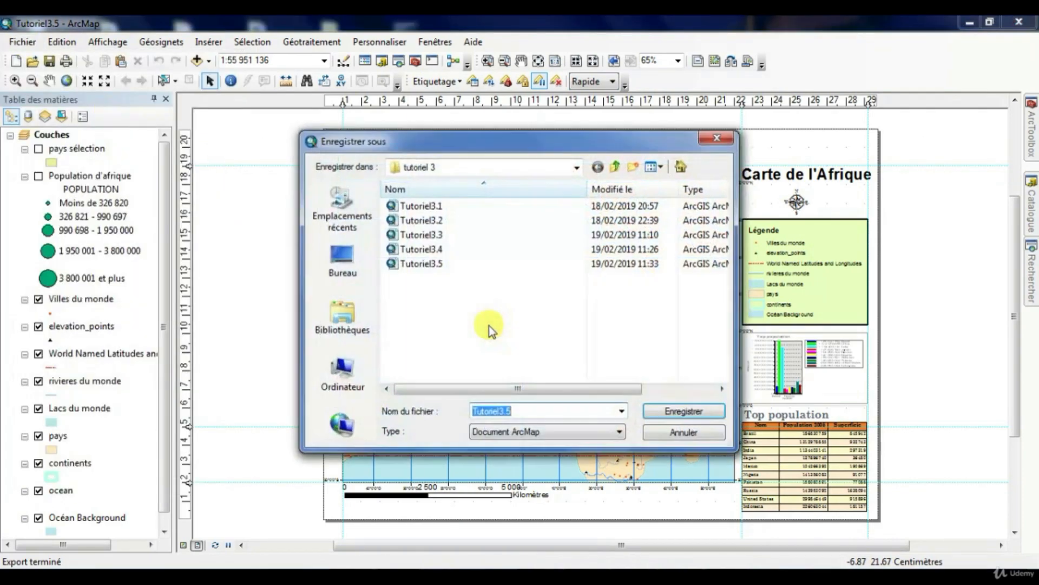
{"action": "left_click", "coordinate": [523, 410]}
{"action": "key", "text": "BackSpace"}
{"action": "type", "text": "6"}
{"action": "key", "text": "Return"}
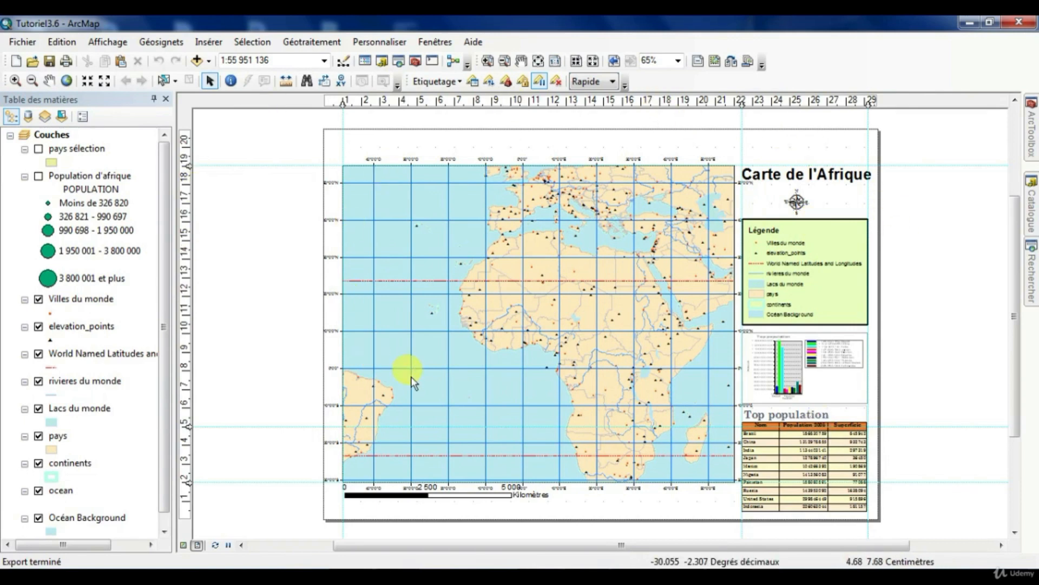
- Set up printing of the map with PDFCreator as the printer
{"action": "left_click", "coordinate": [27, 44]}
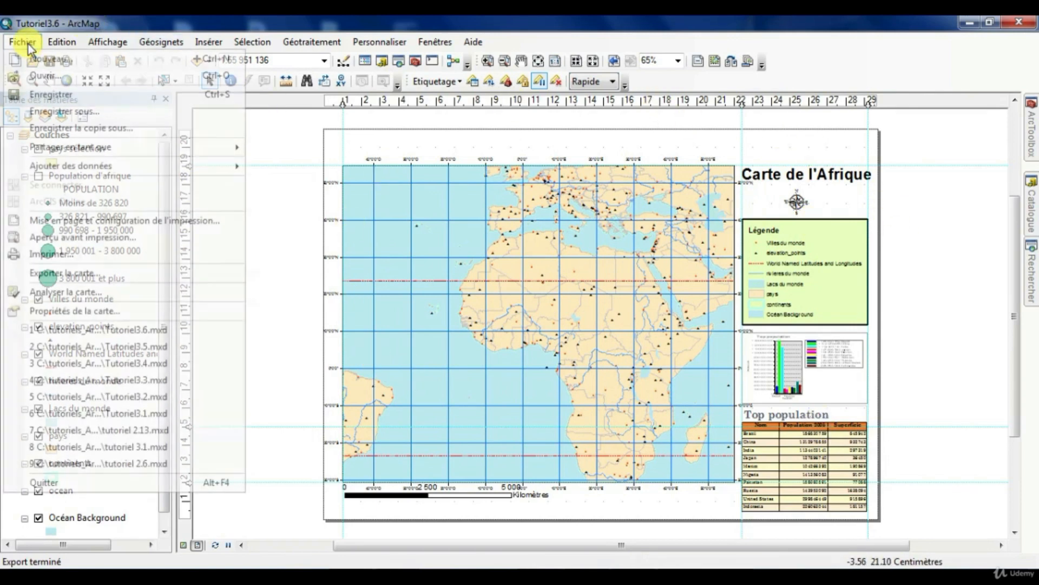
{"action": "left_click", "coordinate": [66, 255]}
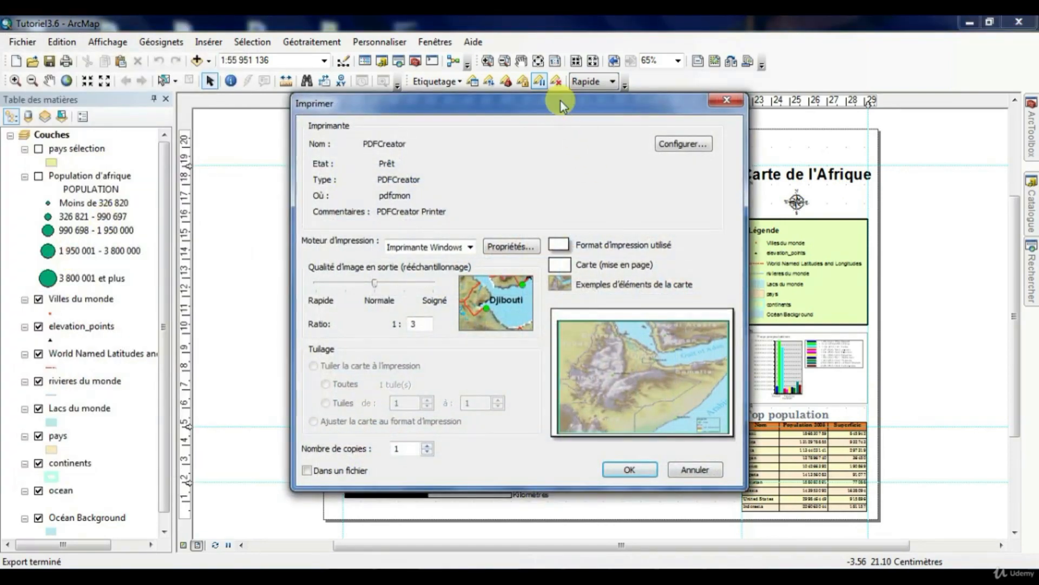
{"action": "left_click_drag", "start_coordinate": [560, 103], "coordinate": [482, 99]}
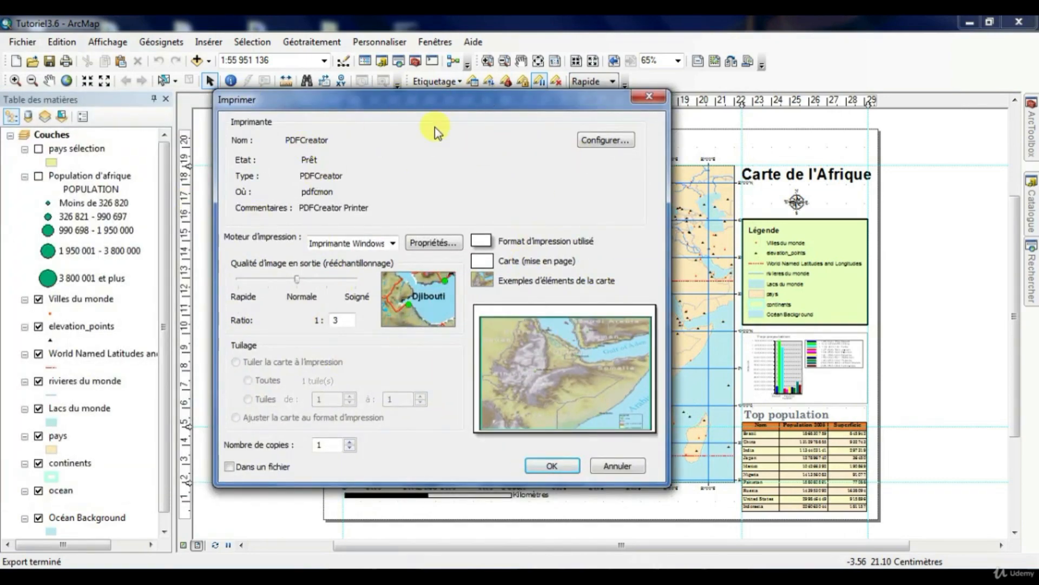
{"action": "left_click", "coordinate": [605, 140]}
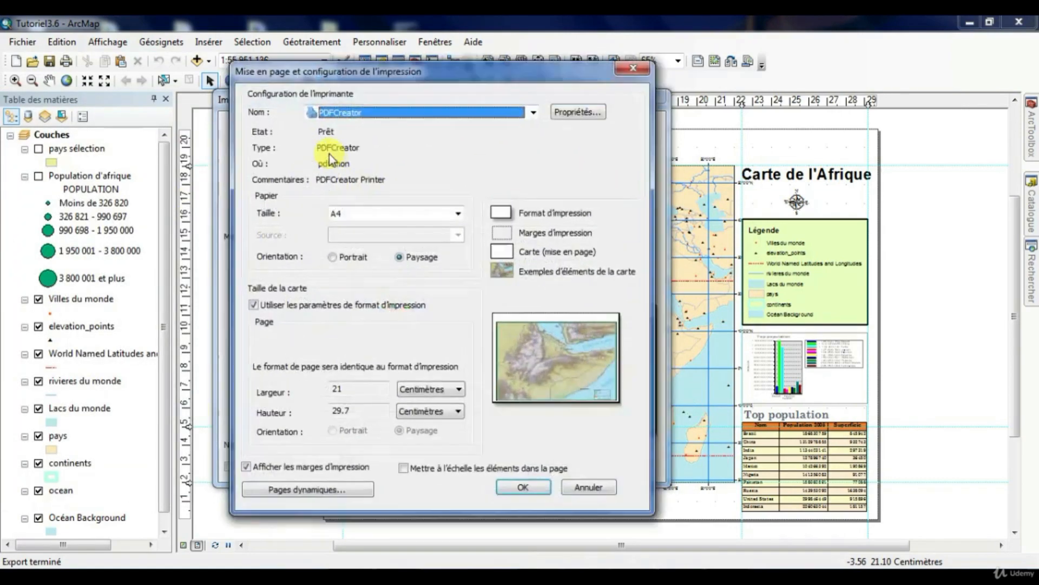
{"action": "left_click", "coordinate": [373, 112]}
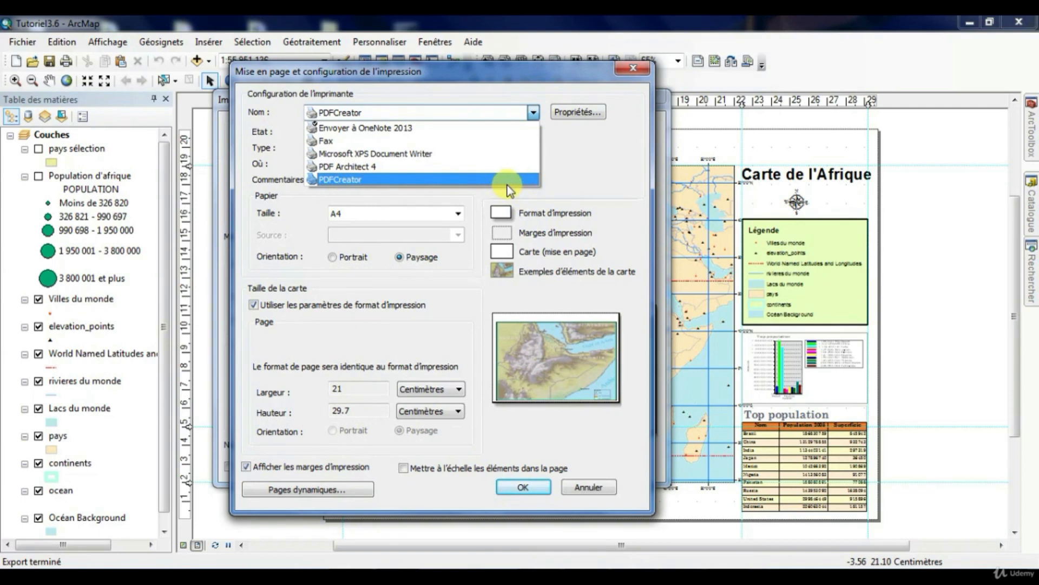
{"action": "left_click", "coordinate": [333, 183]}
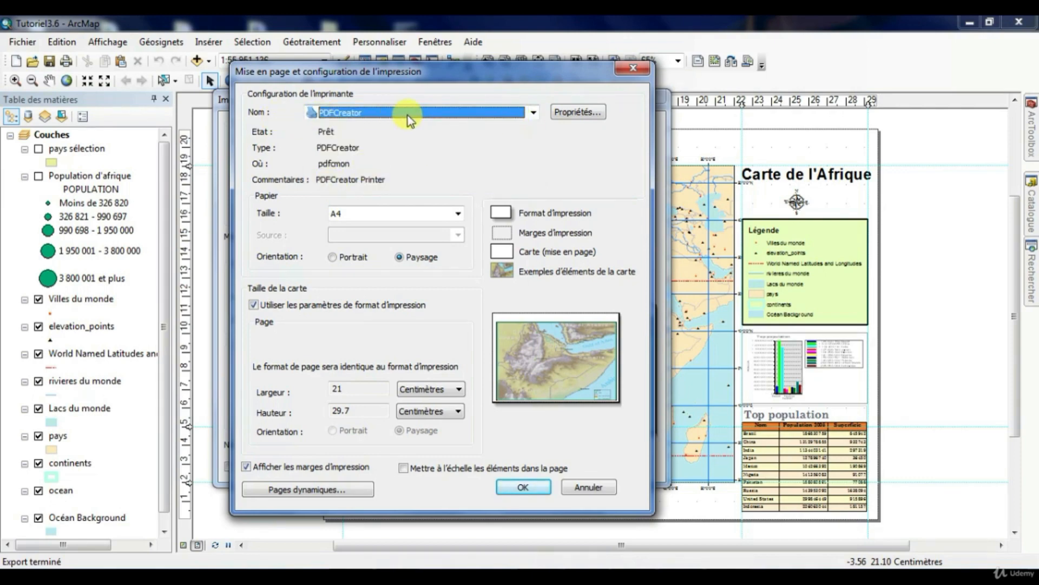
{"action": "left_click_drag", "start_coordinate": [403, 76], "coordinate": [759, 59]}
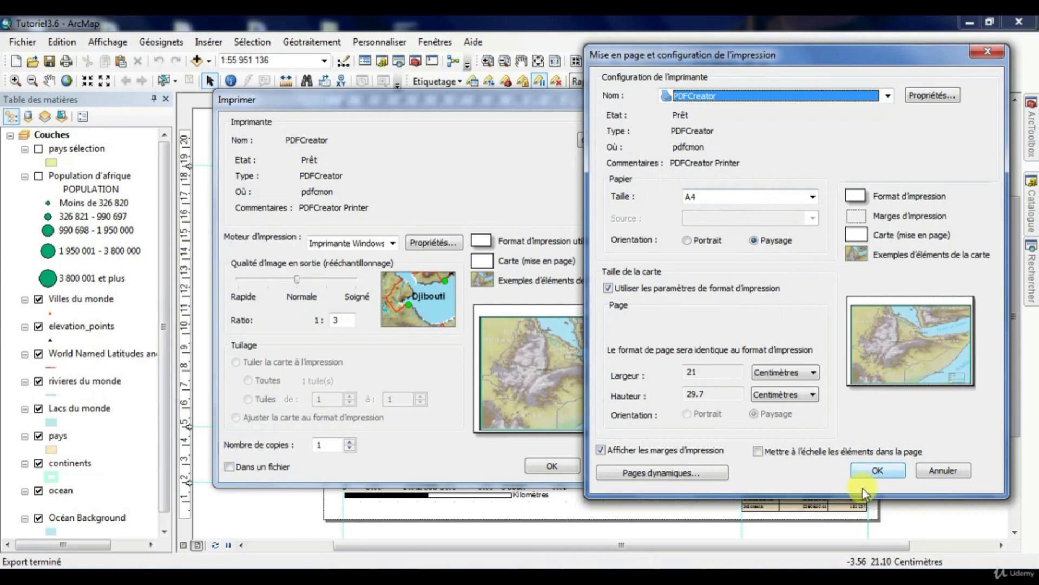
{"action": "left_click", "coordinate": [878, 471]}
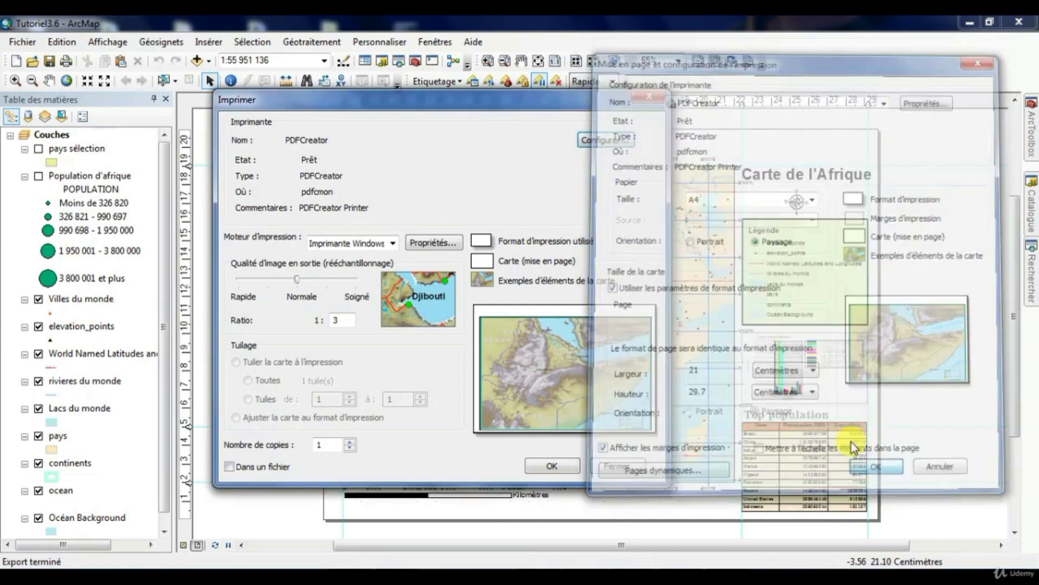
- Try the Soigné and Rapide output image quality settings and return to Normale
{"action": "left_click_drag", "start_coordinate": [480, 108], "coordinate": [384, 79]}
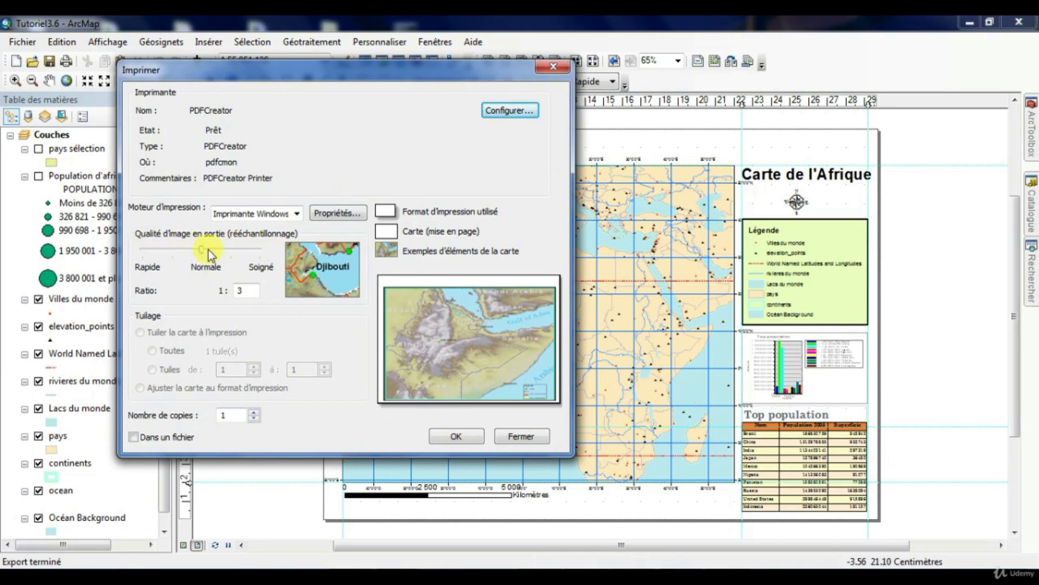
{"action": "left_click", "coordinate": [251, 250]}
{"action": "left_click", "coordinate": [254, 250]}
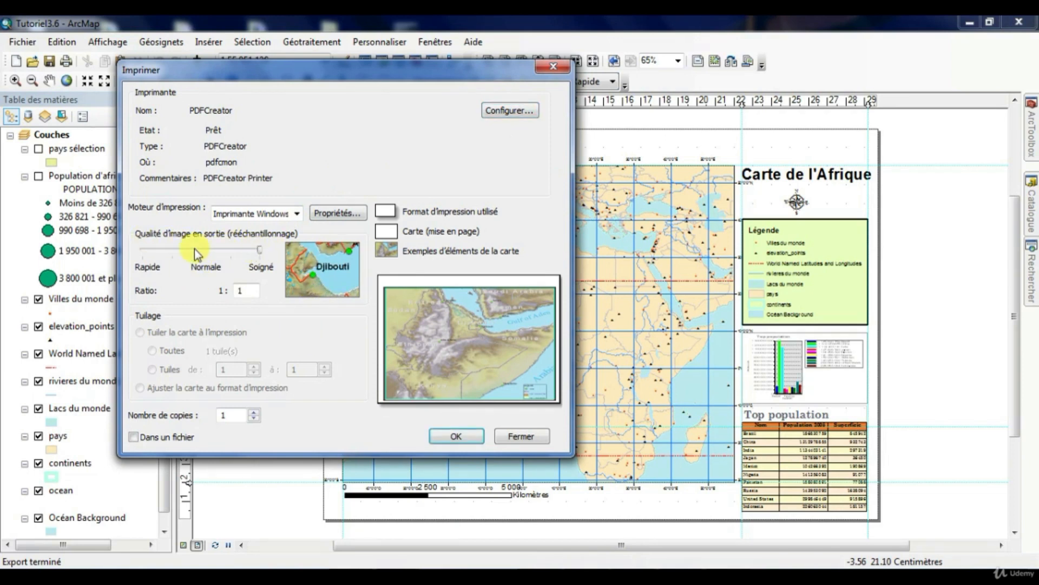
{"action": "left_click", "coordinate": [203, 253]}
{"action": "left_click", "coordinate": [206, 252]}
{"action": "left_click", "coordinate": [155, 249]}
{"action": "left_click", "coordinate": [137, 250]}
{"action": "left_click", "coordinate": [183, 252]}
{"action": "left_click", "coordinate": [197, 249]}
- Print the layout with the PDF title carte_population and save it as carte_population in the données folder
{"action": "left_click", "coordinate": [457, 435]}
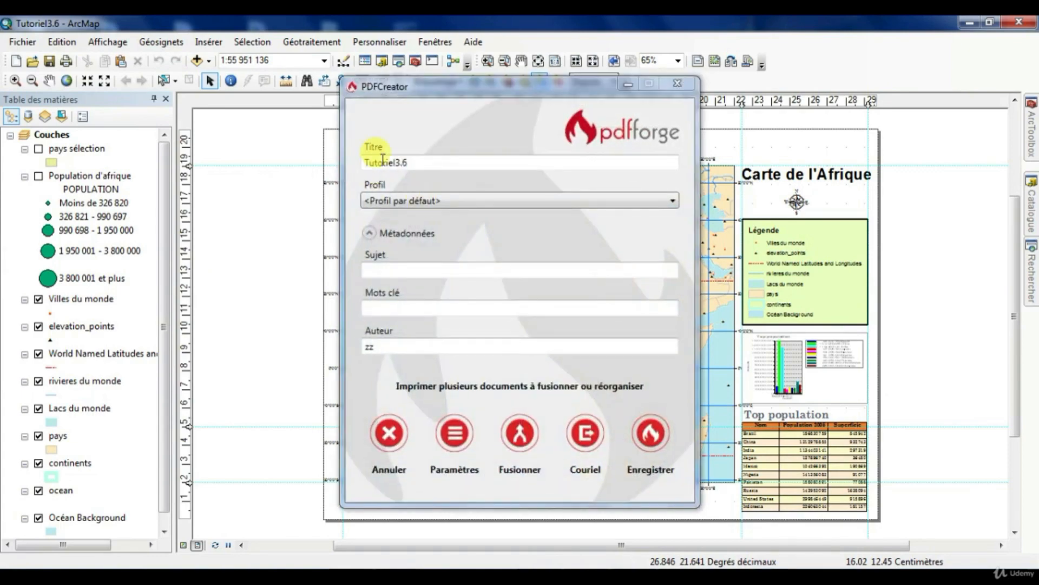
{"action": "left_click_drag", "start_coordinate": [422, 162], "coordinate": [252, 172]}
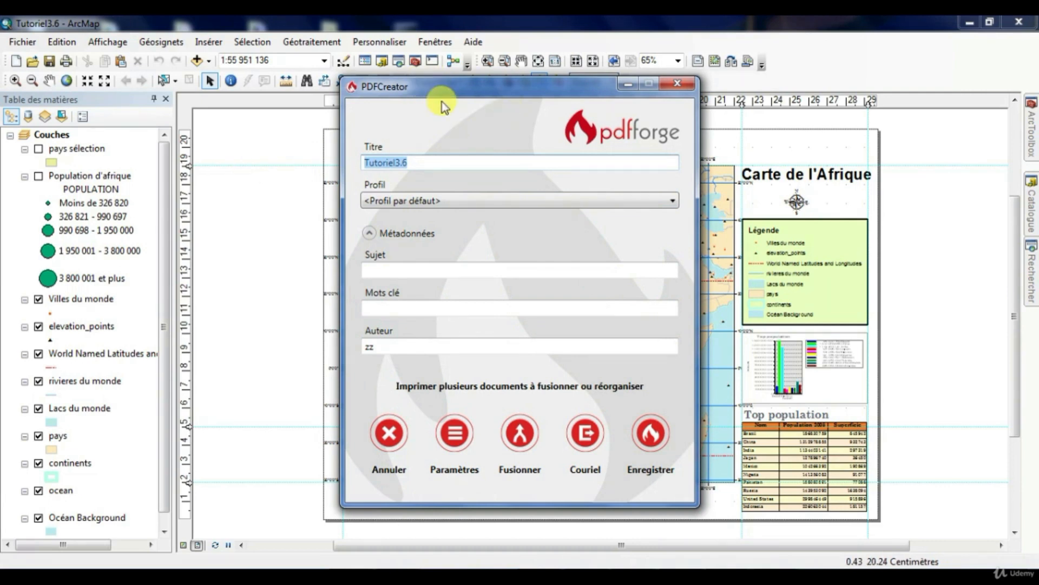
{"action": "type", "text": "carte_poupat"}
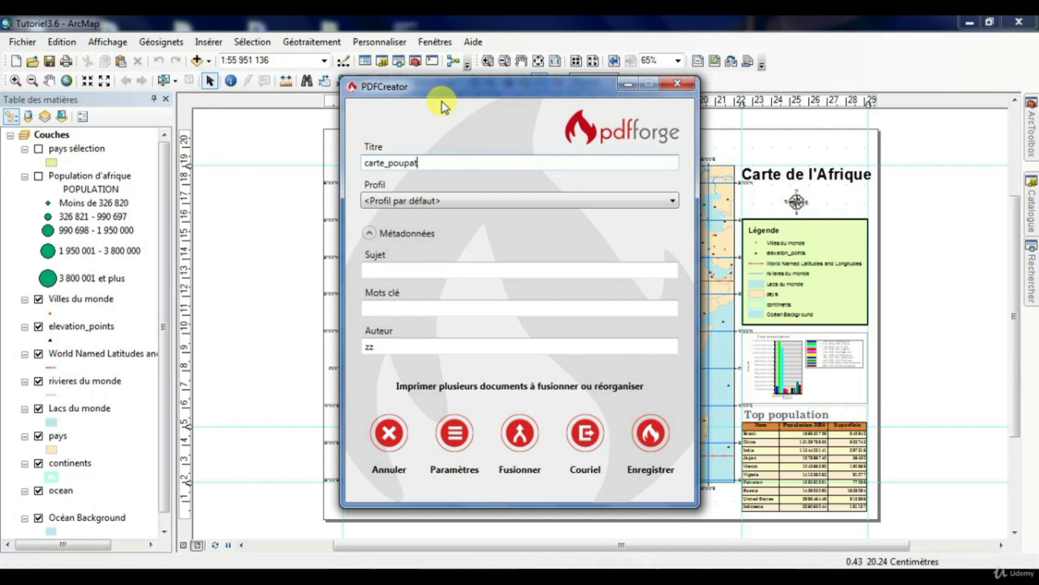
{"action": "type", "text": "ion"}
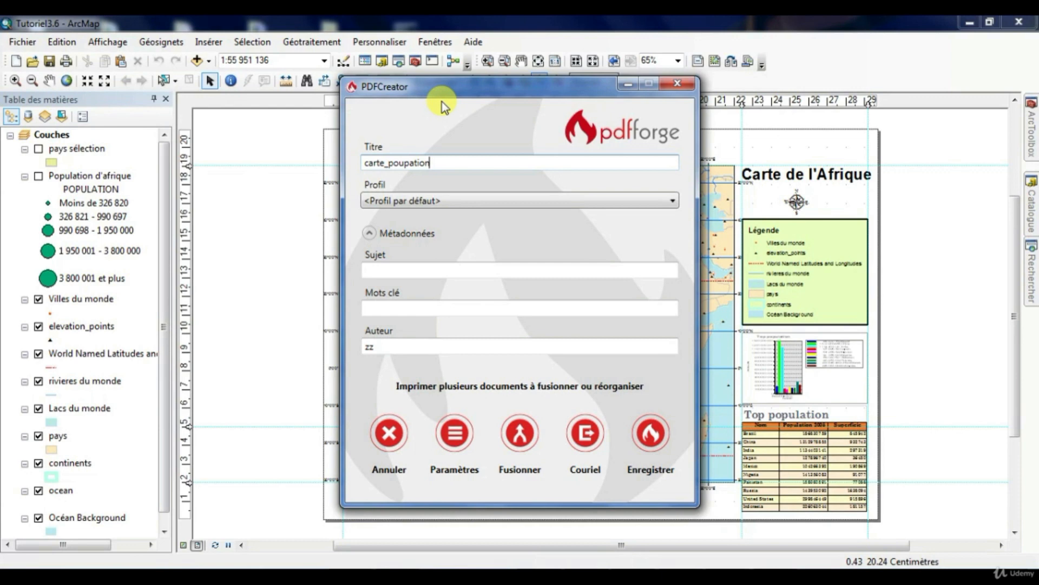
{"action": "left_click", "coordinate": [397, 163]}
{"action": "type", "text": "p"}
{"action": "key", "text": "Delete"}
{"action": "type", "text": "l"}
{"action": "left_click", "coordinate": [651, 433]}
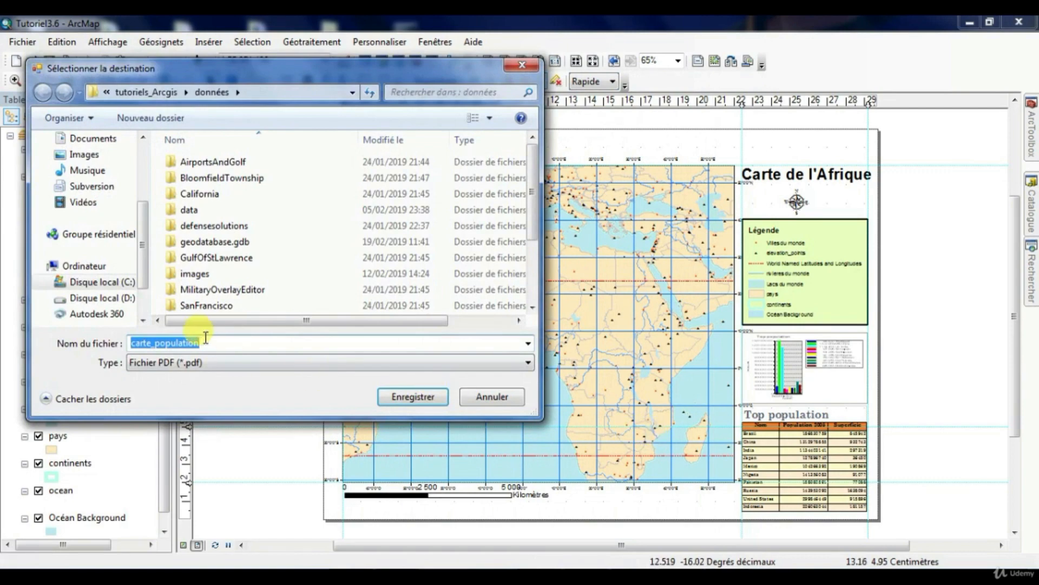
{"action": "left_click", "coordinate": [421, 396]}
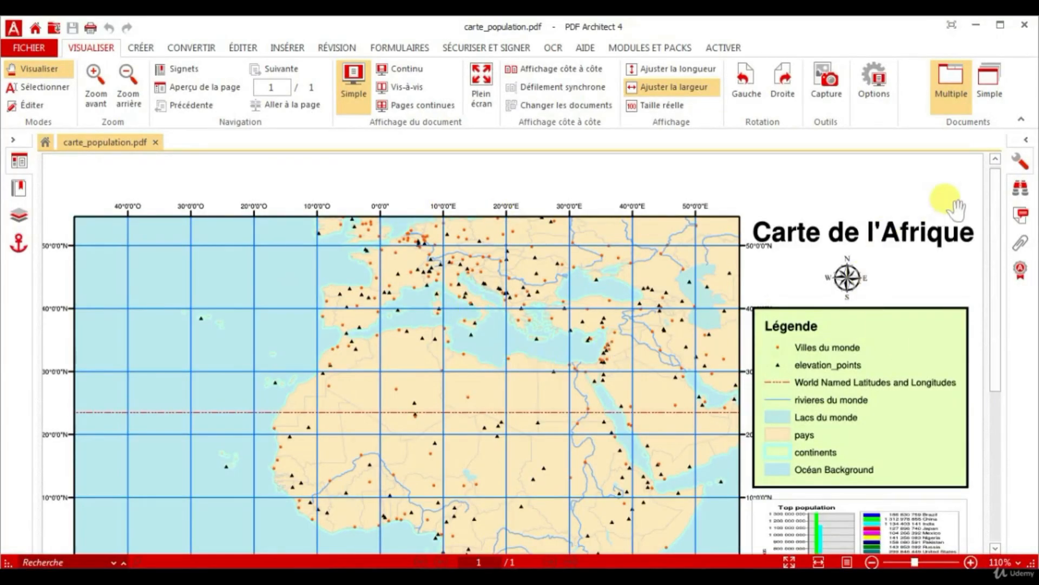
- Look over the map, legend, chart and Top population table in the carte_population PDF, and close the PDF
{"action": "left_click_drag", "start_coordinate": [815, 306], "coordinate": [817, 208]}
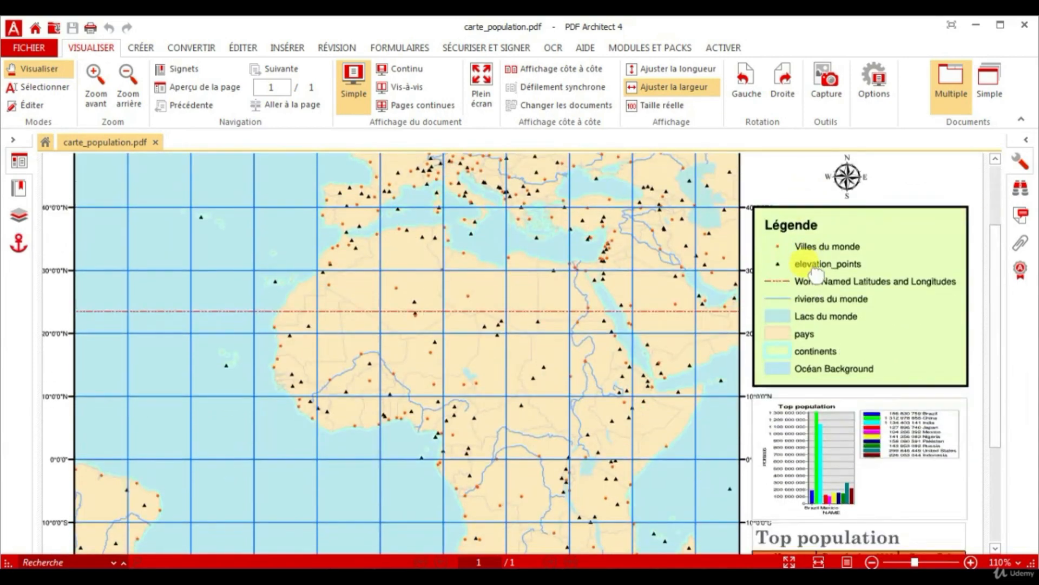
{"action": "left_click_drag", "start_coordinate": [801, 274], "coordinate": [807, 157]}
{"action": "left_click_drag", "start_coordinate": [809, 292], "coordinate": [810, 222]}
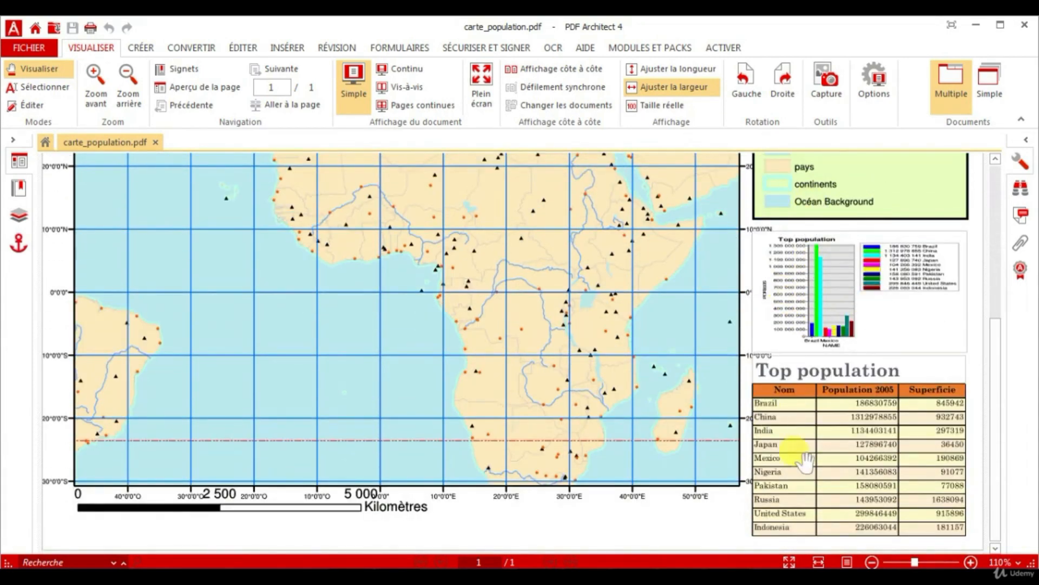
{"action": "left_click_drag", "start_coordinate": [244, 310], "coordinate": [255, 460]}
{"action": "scroll", "coordinate": [260, 469], "scroll_direction": "up", "scroll_amount": 3}
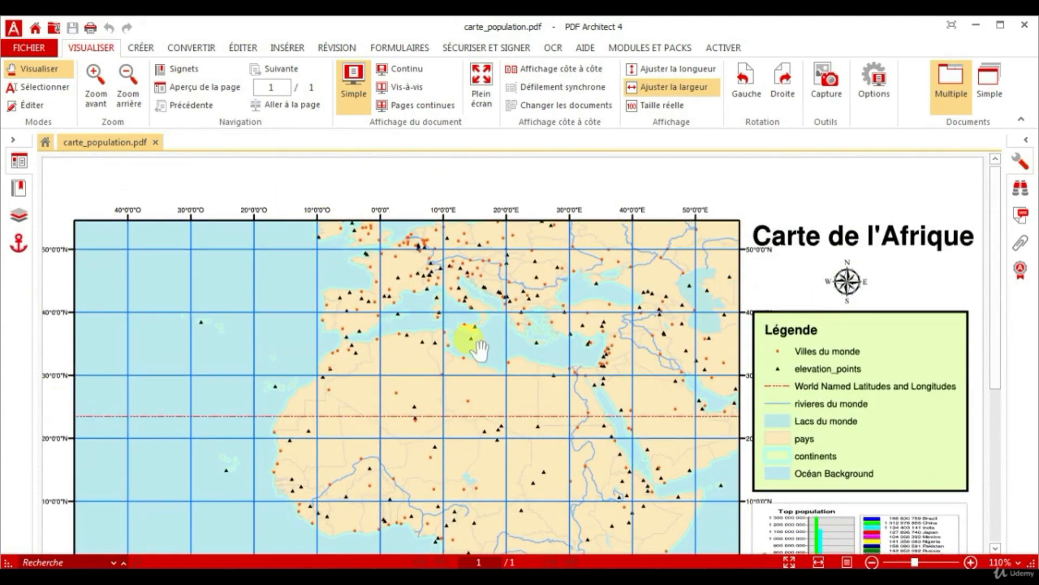
{"action": "left_click", "coordinate": [1025, 25]}
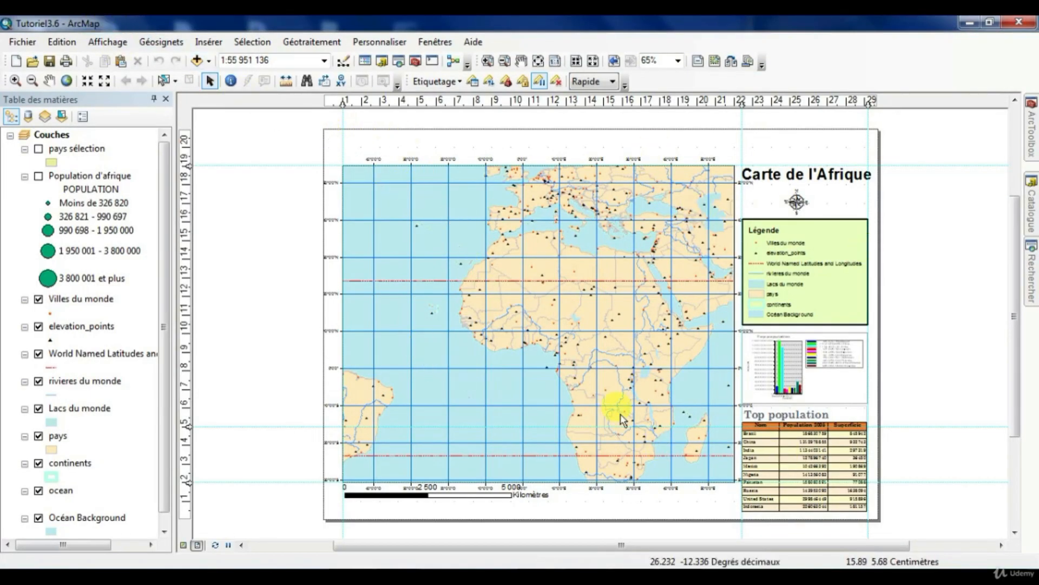
- Start exporting the map layout as a PNG image, keeping the resolution at 96 ppp
{"action": "left_click", "coordinate": [23, 42]}
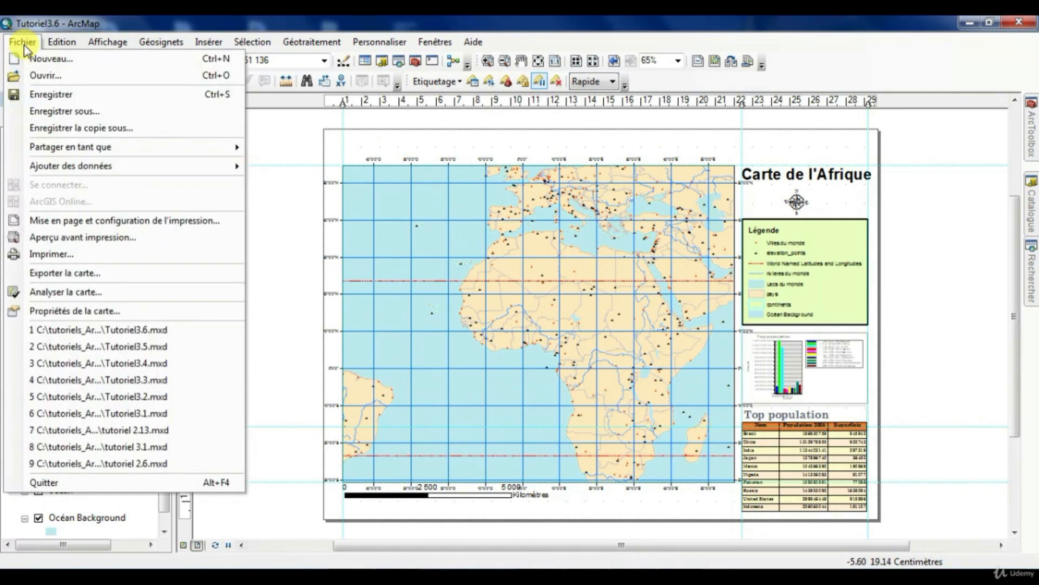
{"action": "left_click", "coordinate": [81, 272]}
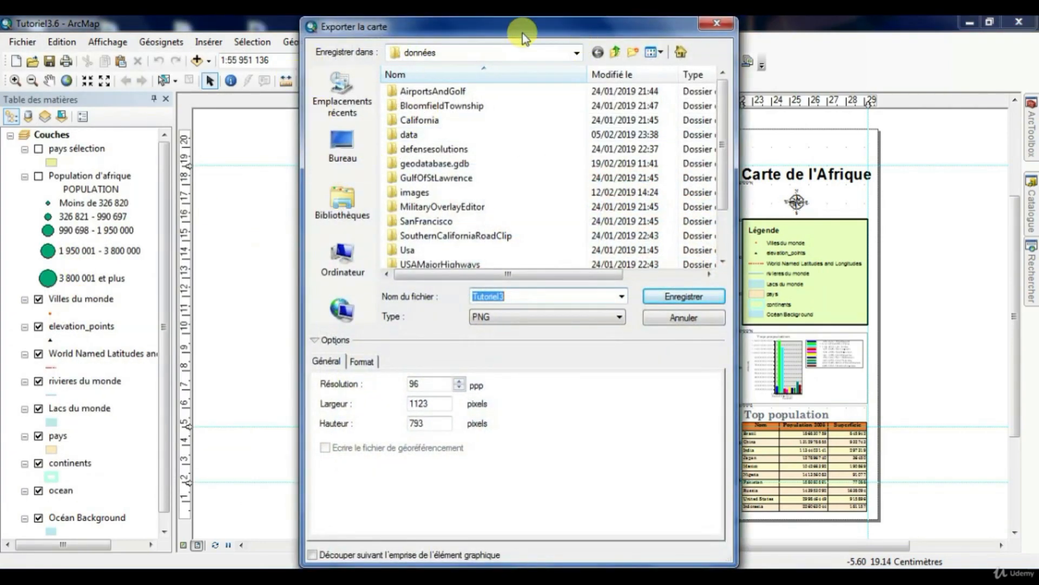
{"action": "left_click", "coordinate": [494, 318]}
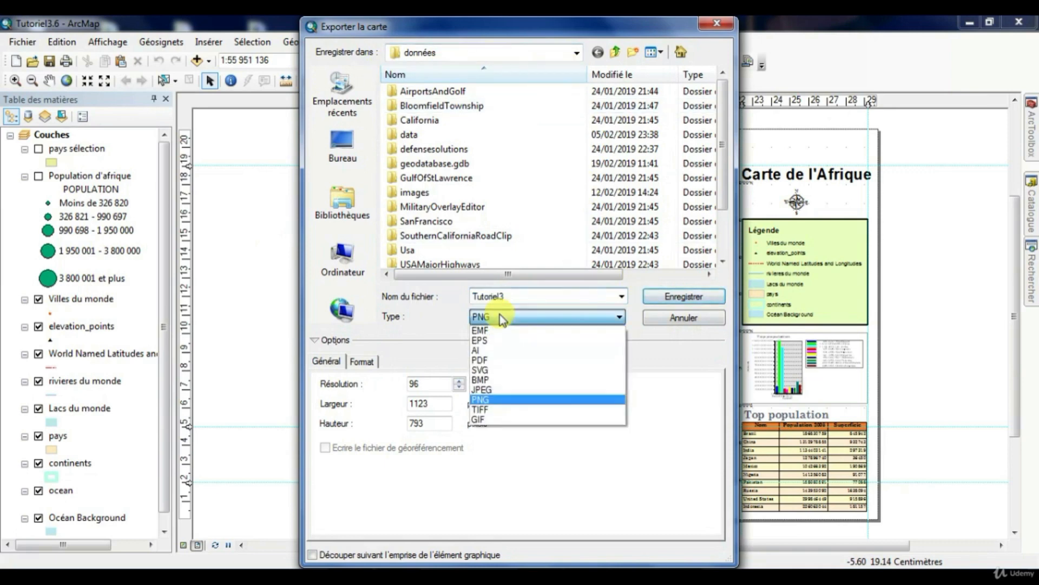
{"action": "left_click", "coordinate": [488, 400]}
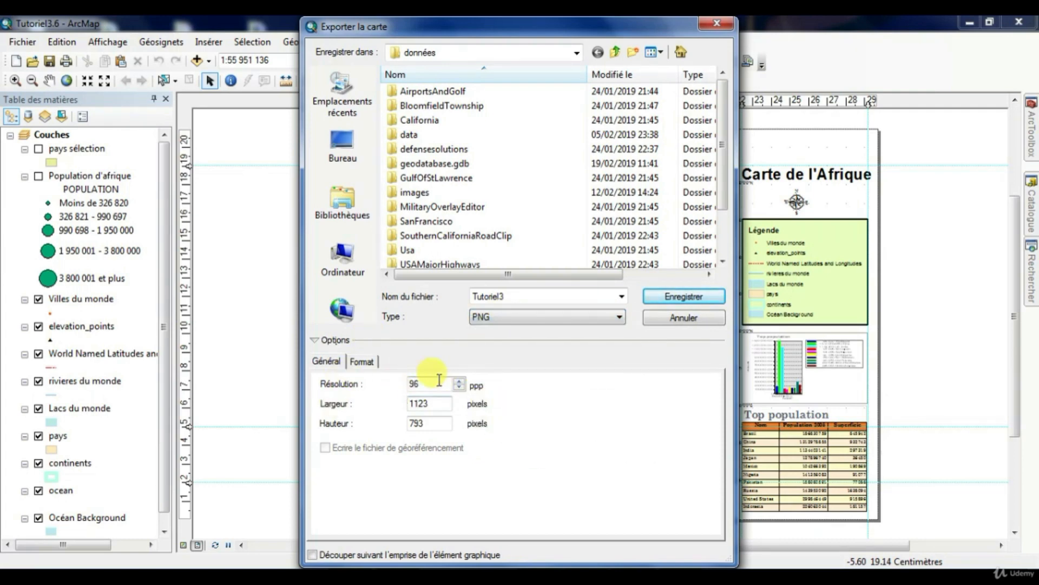
{"action": "double_click", "coordinate": [423, 383]}
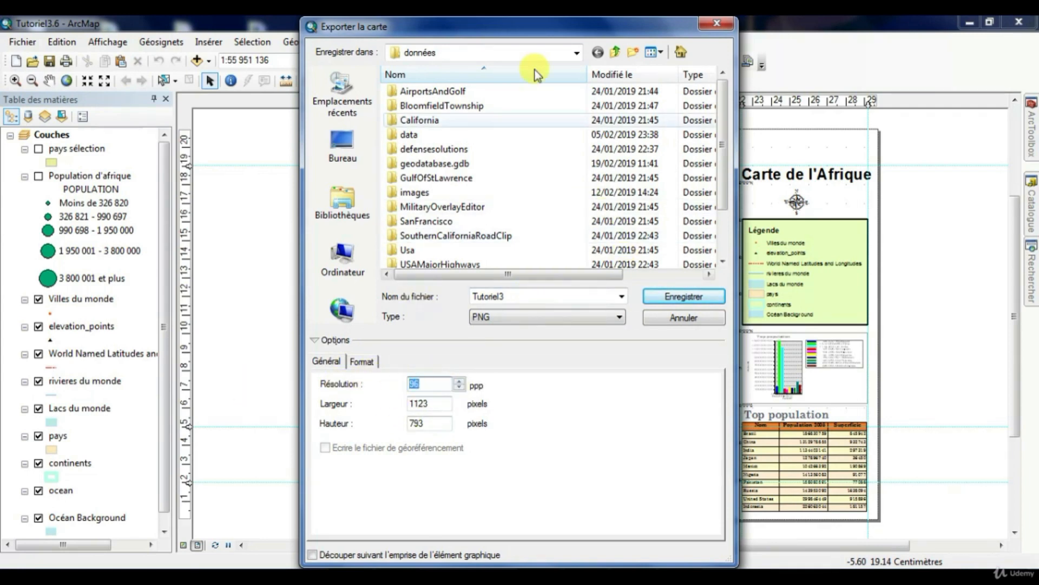
{"action": "left_click_drag", "start_coordinate": [538, 29], "coordinate": [385, 34]}
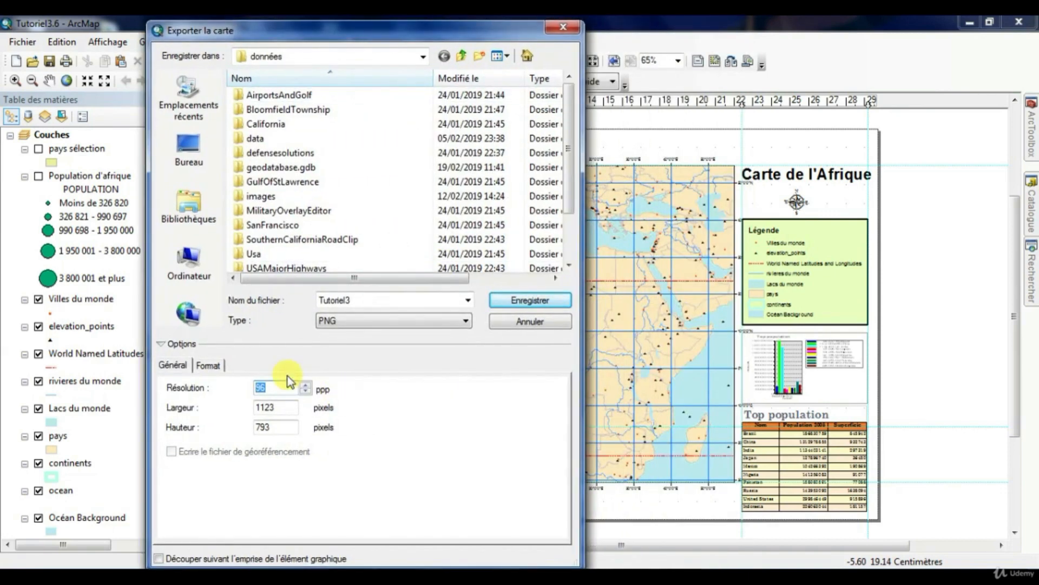
{"action": "left_click", "coordinate": [271, 386]}
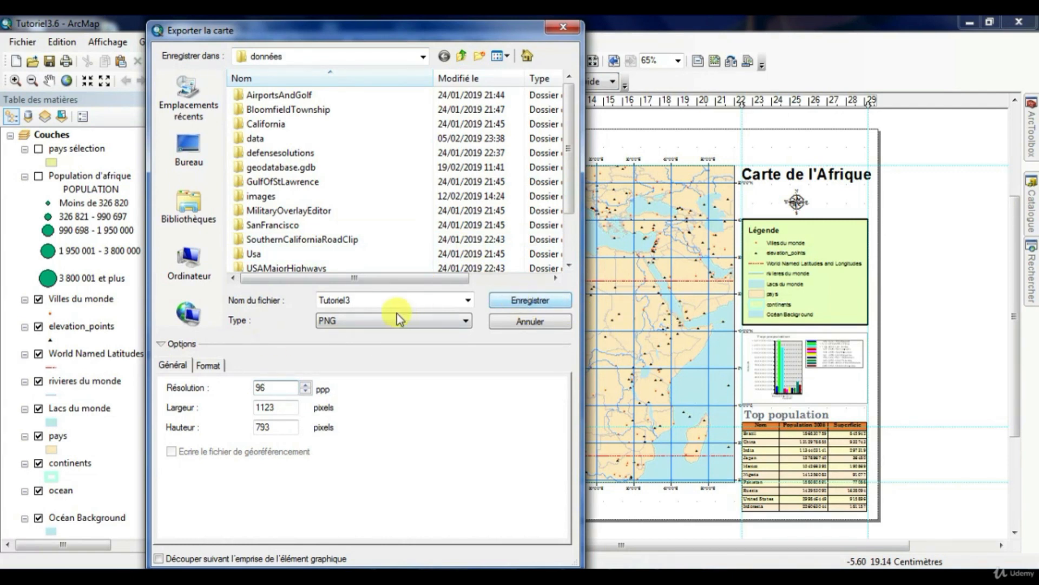
- Name the export file carte_population1.png and save it in the données folder
{"action": "left_click", "coordinate": [390, 298]}
{"action": "type", "text": "carte"}
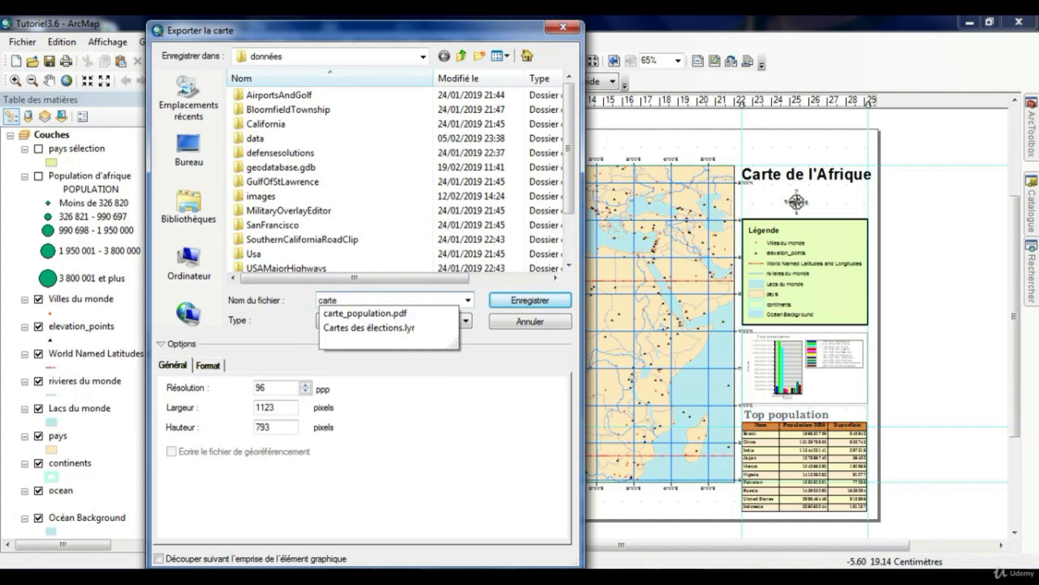
{"action": "key", "text": "Down"}
{"action": "key", "text": "BackSpace"}
{"action": "key", "text": "BackSpace"}
{"action": "key", "text": "BackSpace"}
{"action": "key", "text": "BackSpace"}
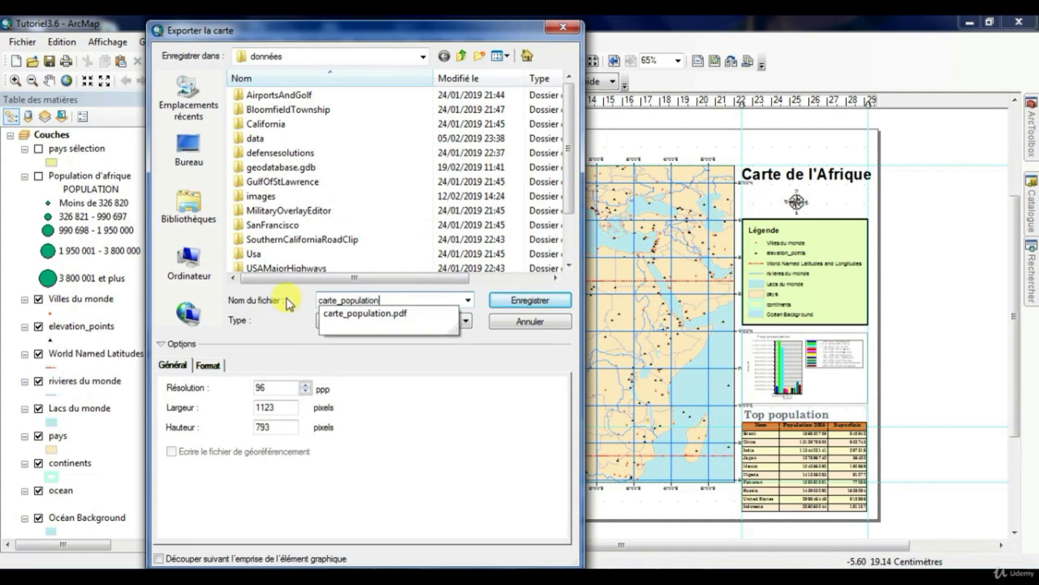
{"action": "type", "text": "1.png"}
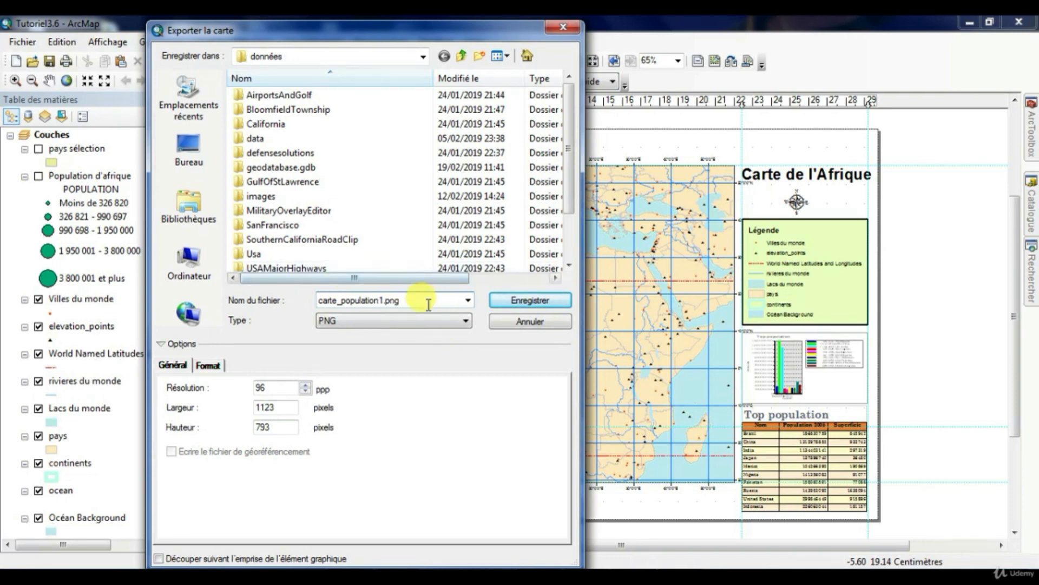
{"action": "left_click", "coordinate": [525, 302]}
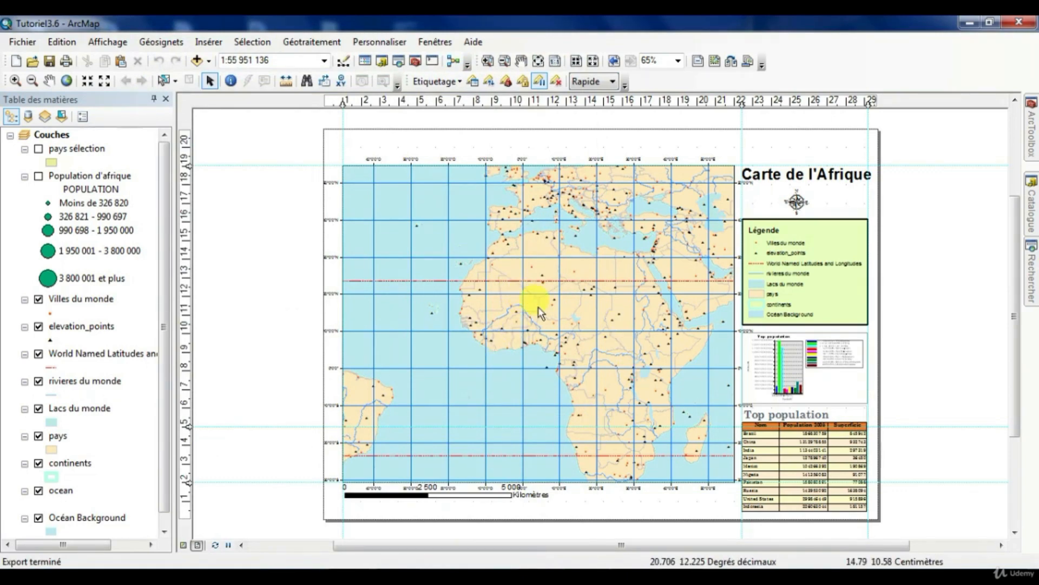
- Switch to the données folder, view the exported carte_population1 image, close it and return to ArcMap
{"action": "left_click", "coordinate": [547, 576]}
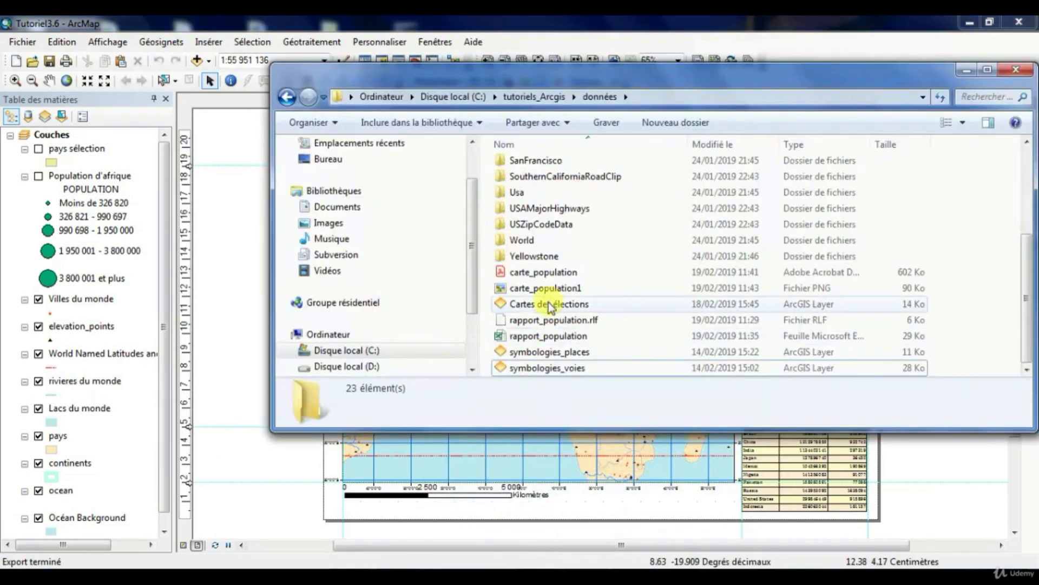
{"action": "double_click", "coordinate": [528, 278]}
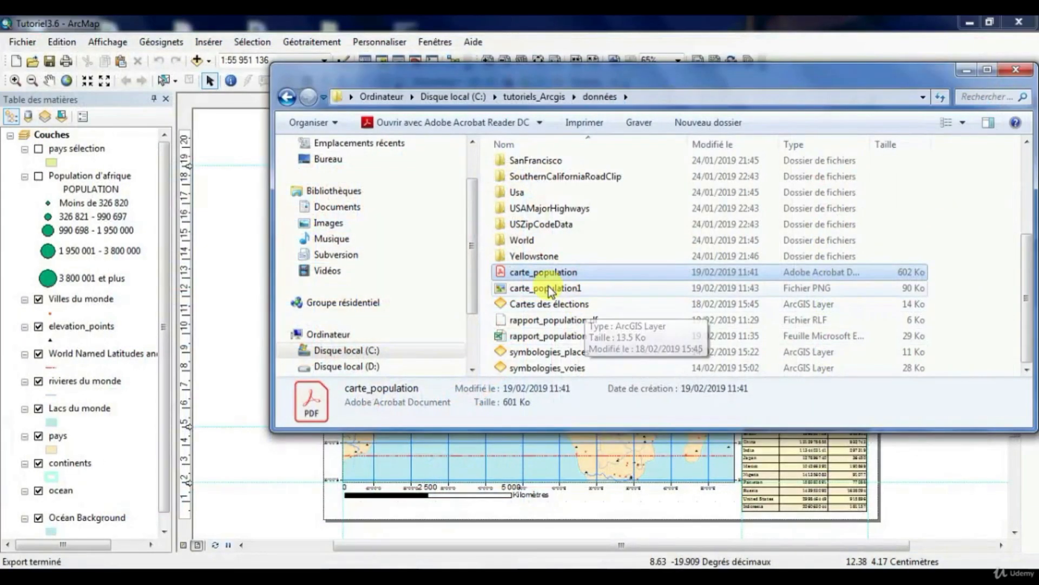
{"action": "left_click", "coordinate": [550, 291]}
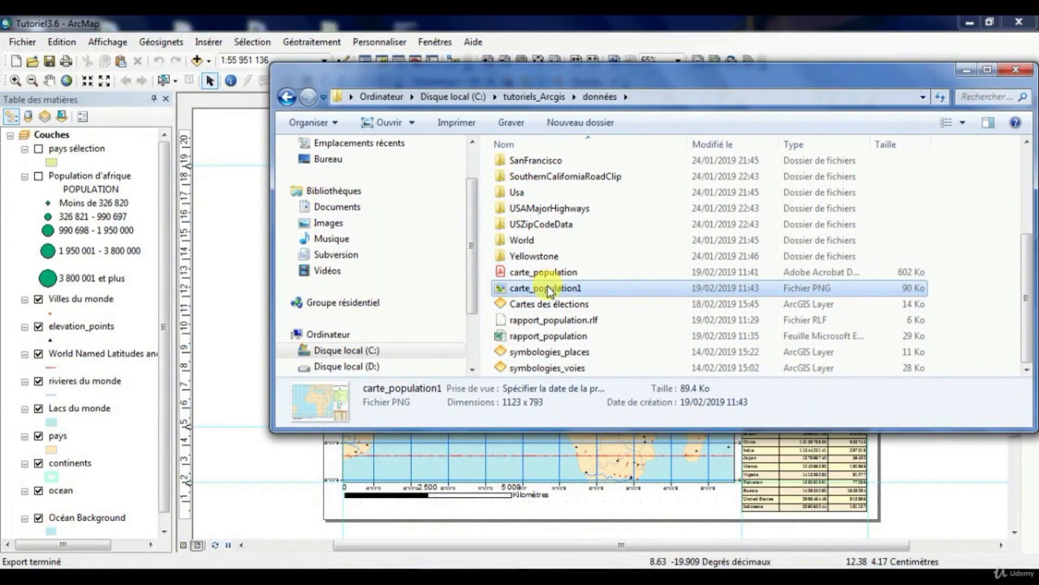
{"action": "double_click", "coordinate": [549, 289]}
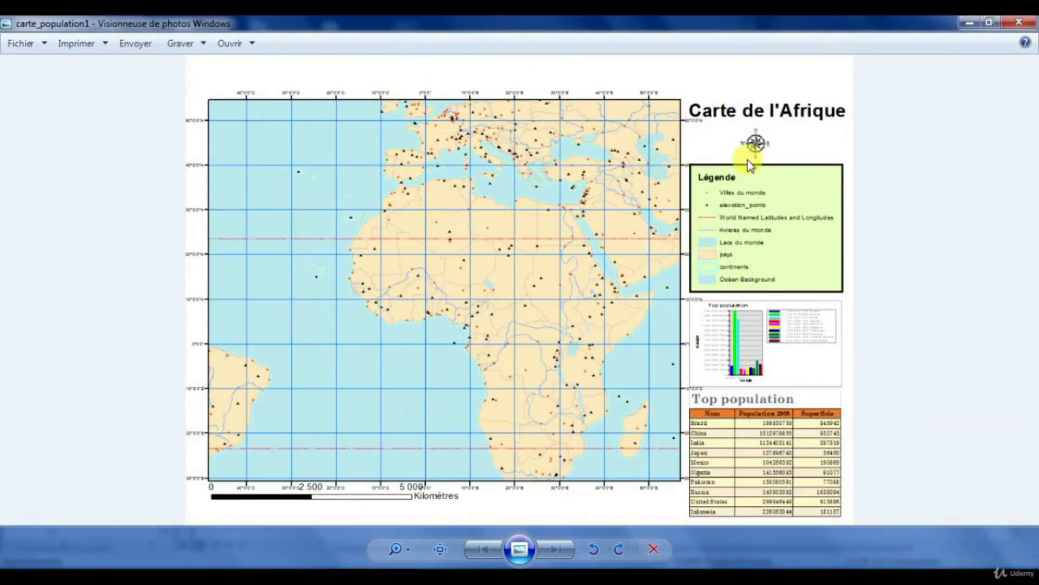
{"action": "left_click", "coordinate": [1026, 22]}
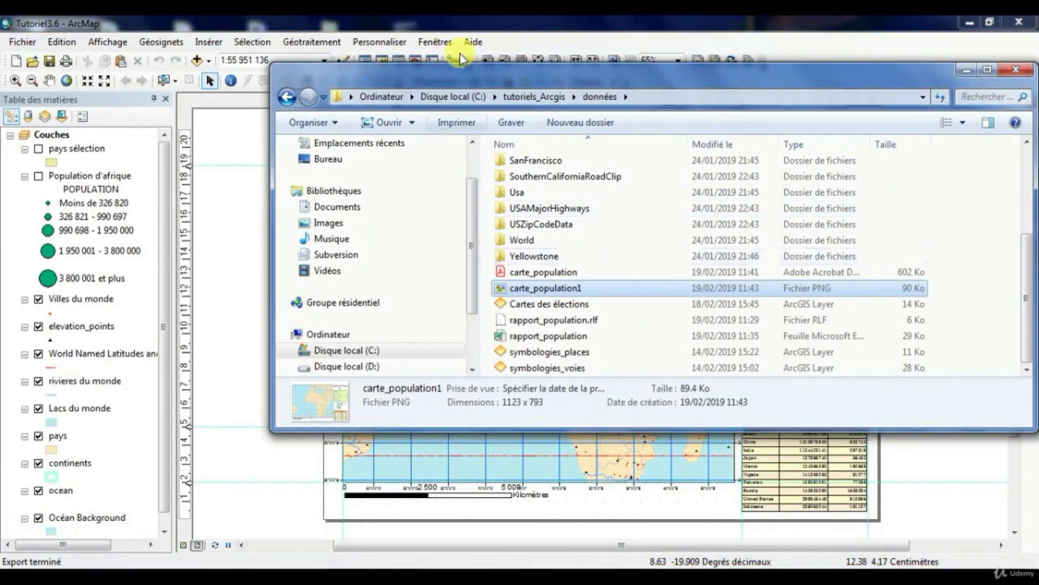
{"action": "left_click", "coordinate": [608, 19]}
- Start another PNG export of the map with the resolution set to 300 ppp
{"action": "left_click", "coordinate": [35, 47]}
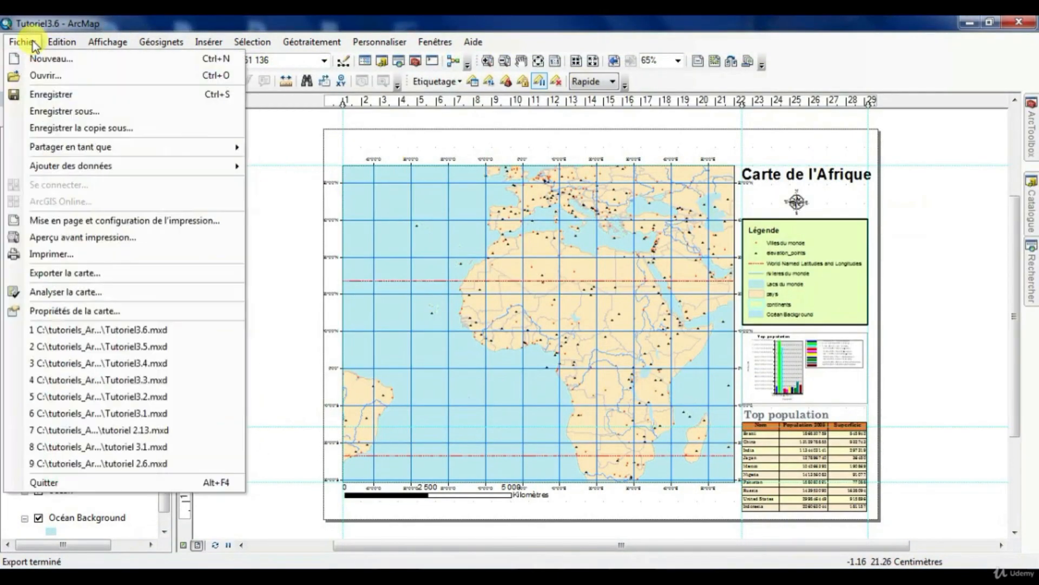
{"action": "left_click", "coordinate": [83, 272]}
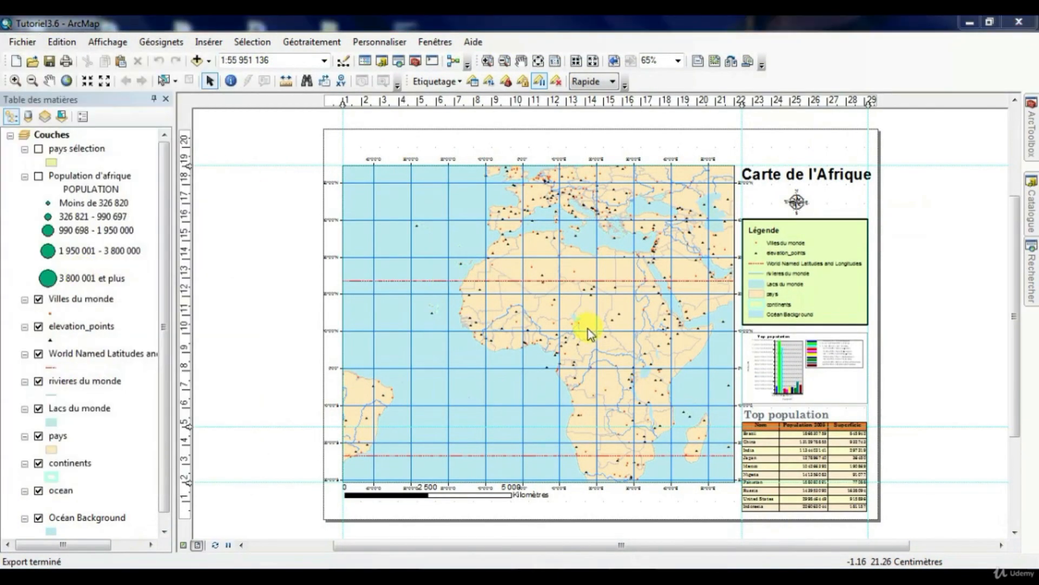
{"action": "double_click", "coordinate": [266, 383]}
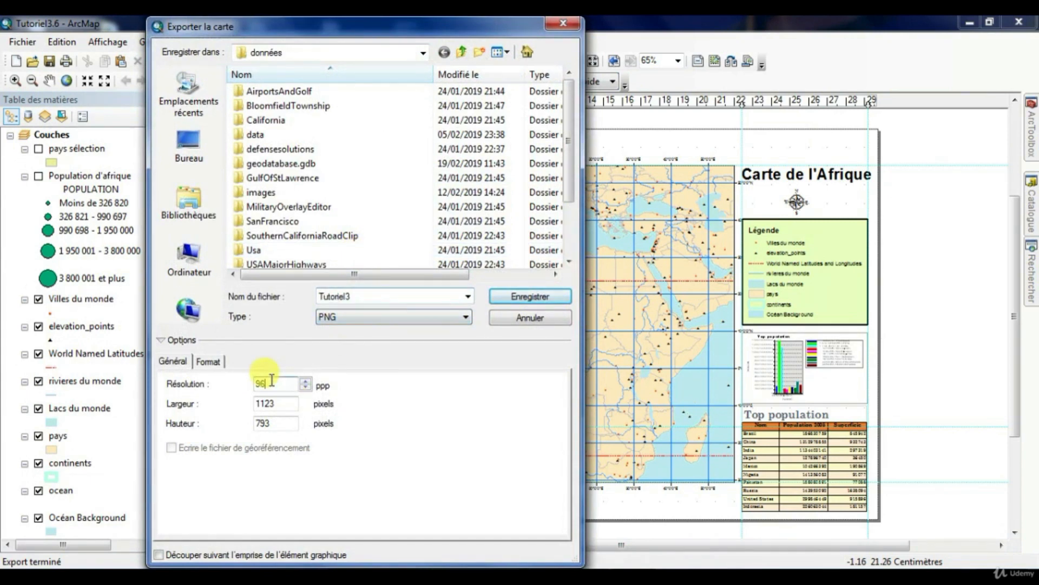
{"action": "type", "text": "300"}
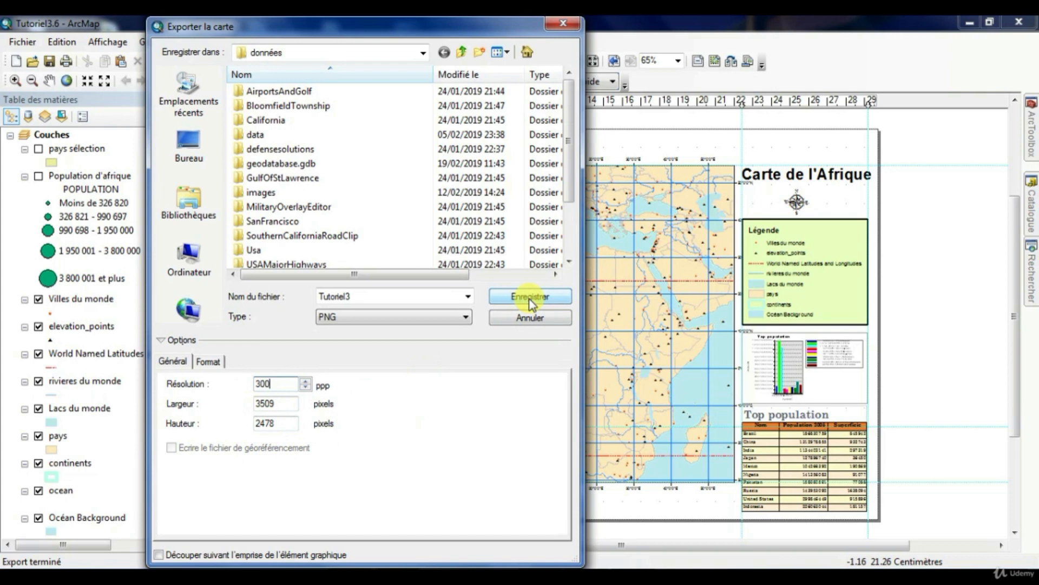
- Base the file name on the existing carte_population1, change it to carte_population_300px and export the map
{"action": "scroll", "coordinate": [471, 255], "scroll_direction": "down", "scroll_amount": 2}
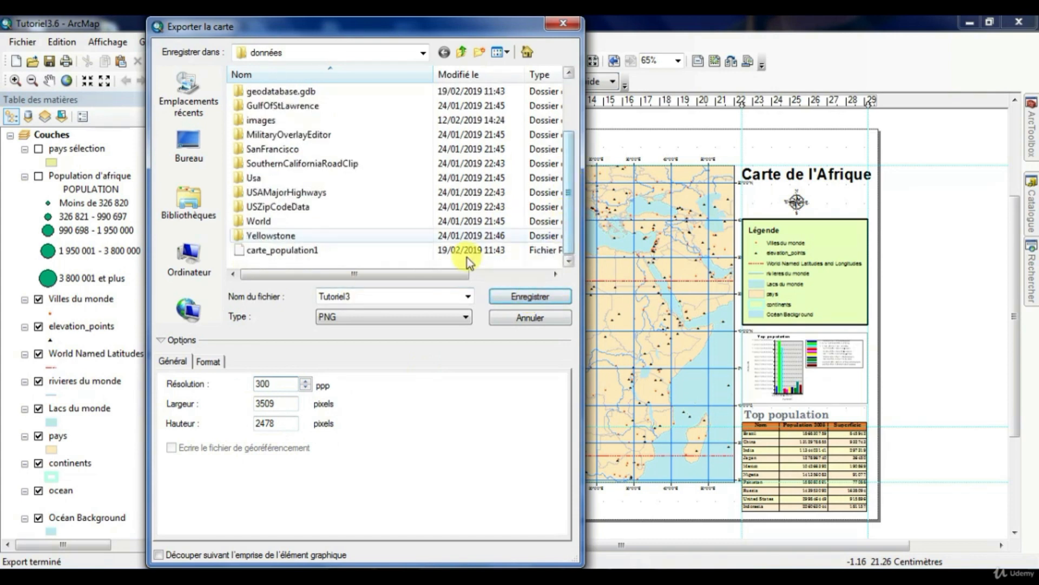
{"action": "left_click", "coordinate": [312, 255]}
{"action": "left_click", "coordinate": [375, 295]}
{"action": "left_click", "coordinate": [386, 296]}
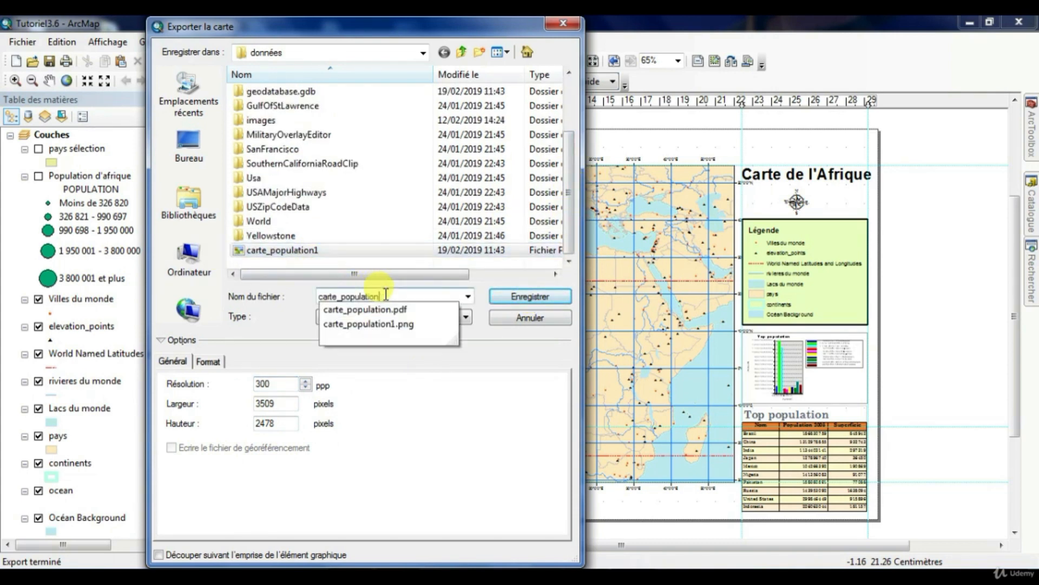
{"action": "key", "text": "BackSpace"}
{"action": "type", "text": "_300px"}
{"action": "left_click", "coordinate": [525, 299]}
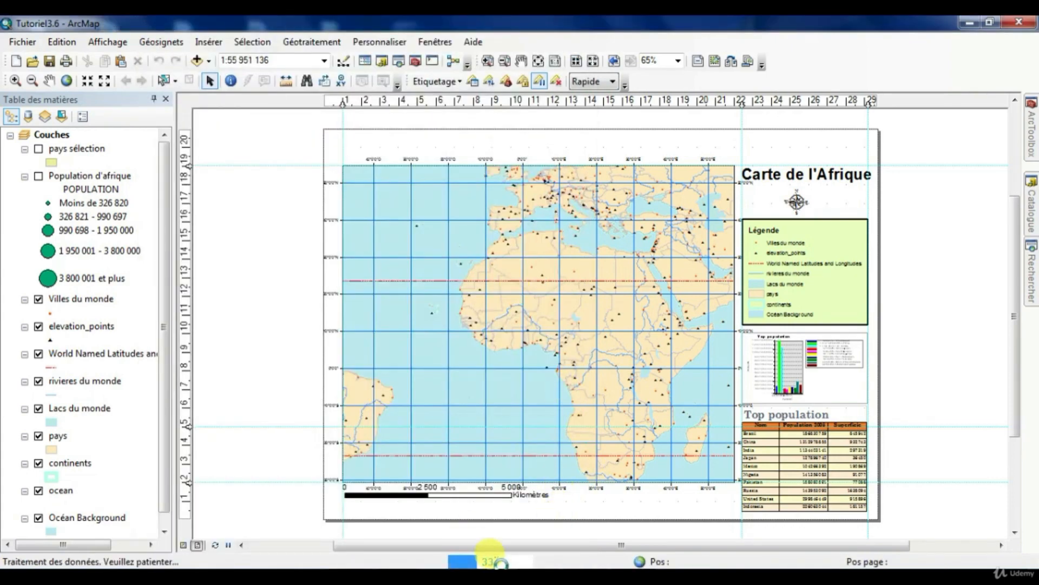
- Switch to the données folder and compare the file details of carte_population_300px and carte_population1
{"action": "left_click", "coordinate": [560, 575]}
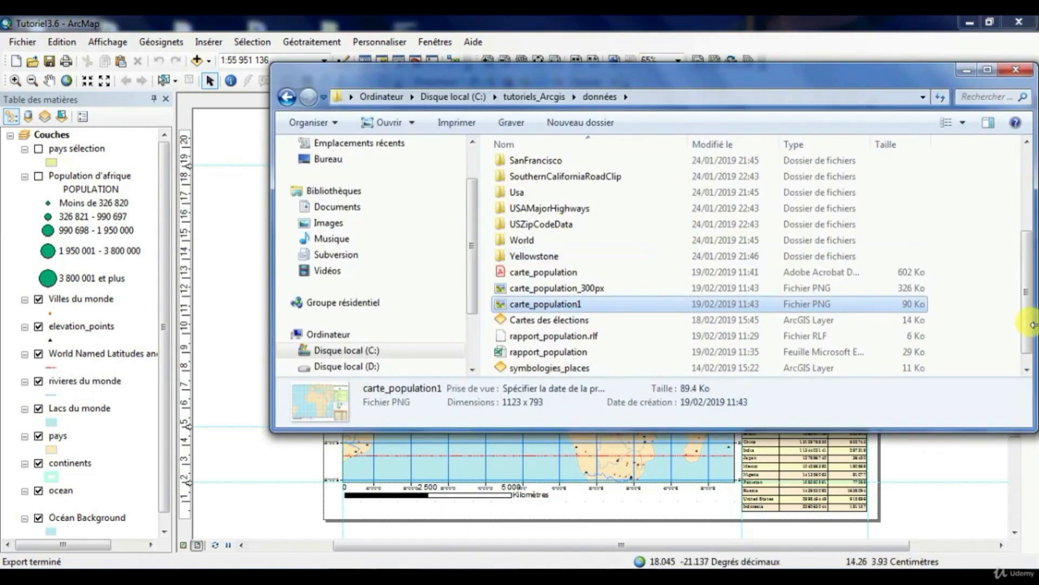
{"action": "left_click", "coordinate": [539, 289]}
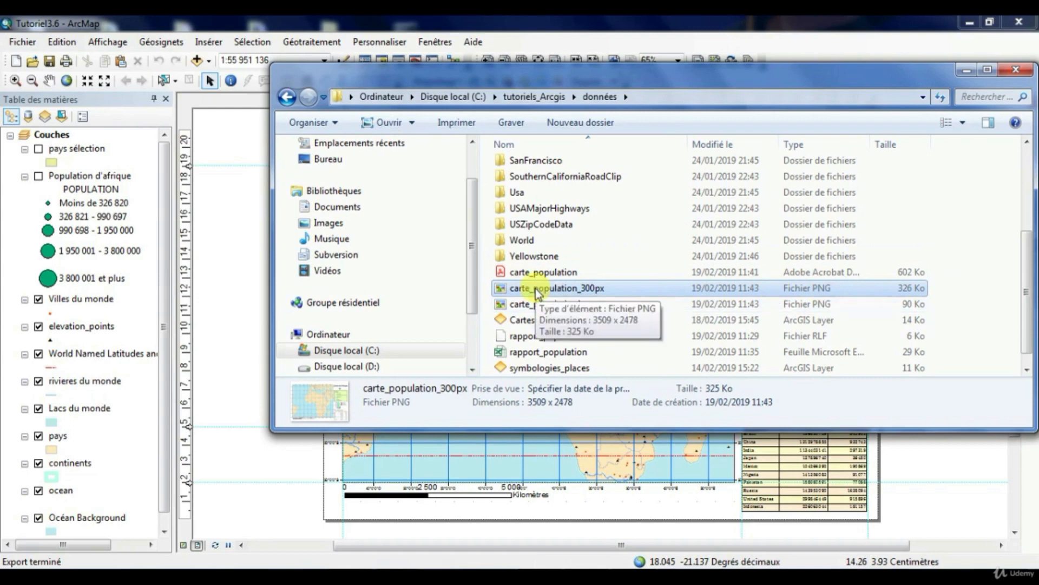
{"action": "left_click", "coordinate": [539, 304]}
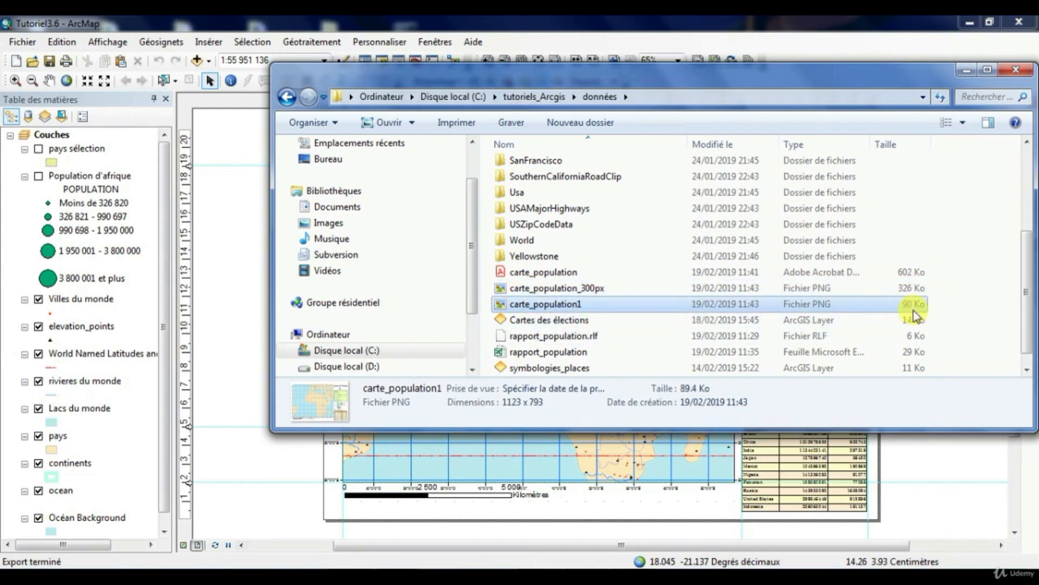
- Open carte_population_300px, examine the sharpness of its map, title and legend up close, close it and return to ArcMap
{"action": "double_click", "coordinate": [579, 289]}
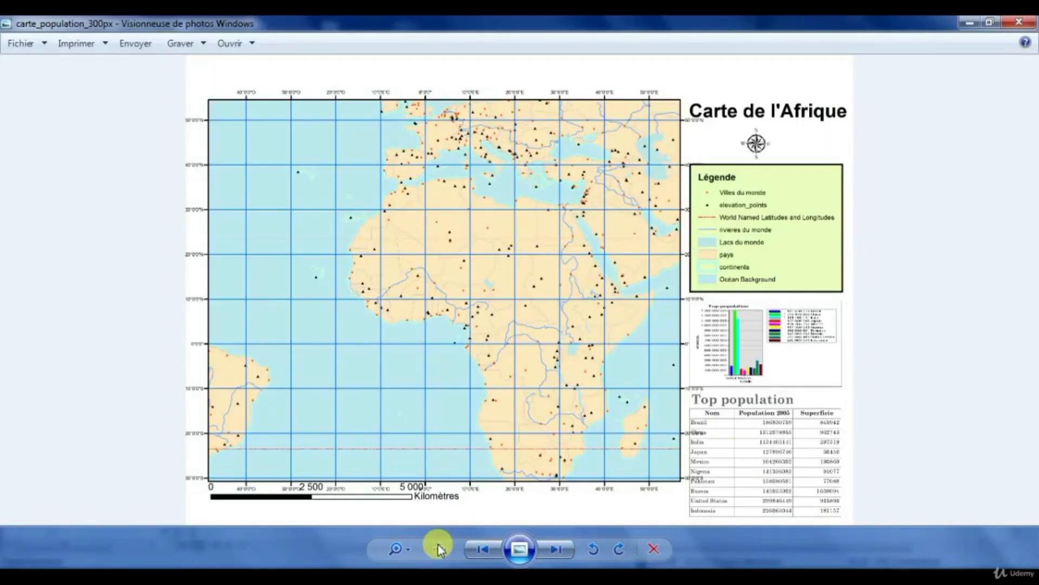
{"action": "left_click", "coordinate": [395, 549]}
{"action": "mouse_move", "coordinate": [406, 550]}
{"action": "left_mouse_down"}
{"action": "mouse_move", "coordinate": [411, 523]}
{"action": "mouse_move", "coordinate": [411, 535]}
{"action": "left_mouse_up"}
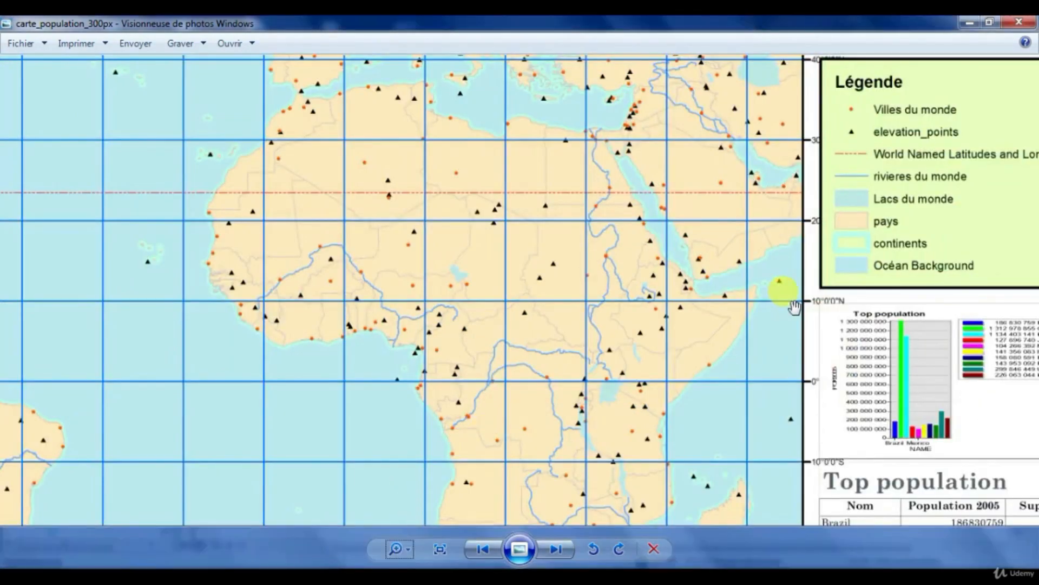
{"action": "left_click_drag", "start_coordinate": [794, 308], "coordinate": [440, 370]}
{"action": "left_click", "coordinate": [413, 550]}
{"action": "left_click_drag", "start_coordinate": [413, 550], "coordinate": [415, 540]}
{"action": "left_click_drag", "start_coordinate": [696, 262], "coordinate": [260, 327]}
{"action": "left_click_drag", "start_coordinate": [529, 74], "coordinate": [580, 260]}
{"action": "left_click_drag", "start_coordinate": [615, 202], "coordinate": [696, 290]}
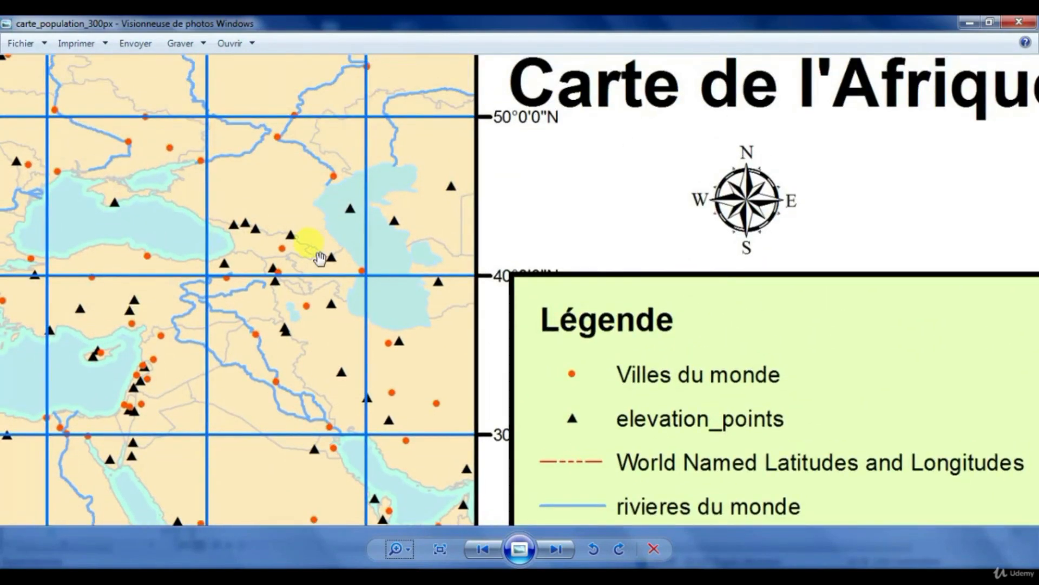
{"action": "left_click_drag", "start_coordinate": [301, 243], "coordinate": [557, 355]}
{"action": "left_click_drag", "start_coordinate": [58, 260], "coordinate": [237, 174]}
{"action": "left_click_drag", "start_coordinate": [642, 177], "coordinate": [594, 211]}
{"action": "left_click", "coordinate": [1019, 22]}
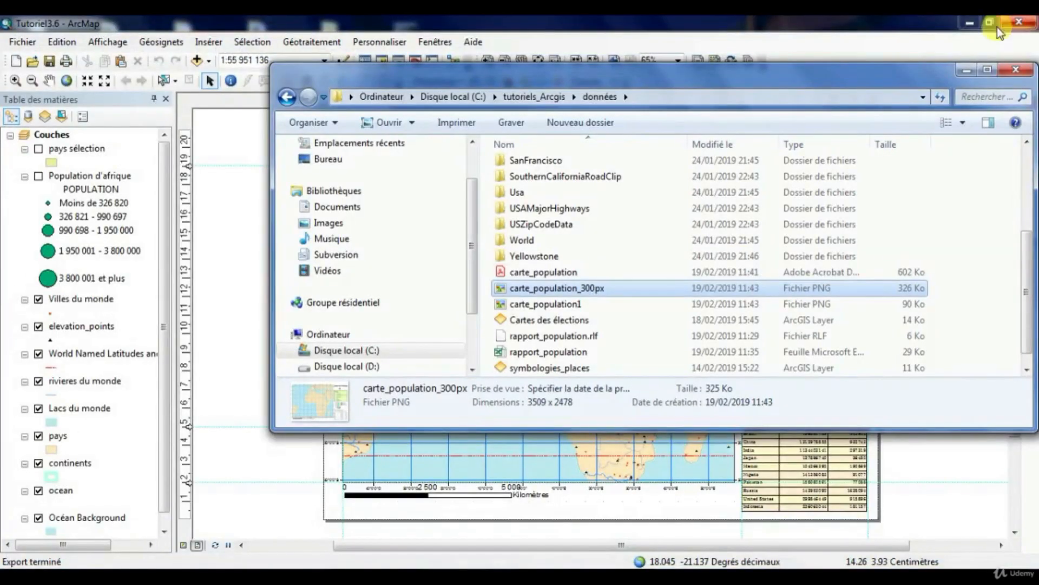
{"action": "left_click", "coordinate": [966, 72]}
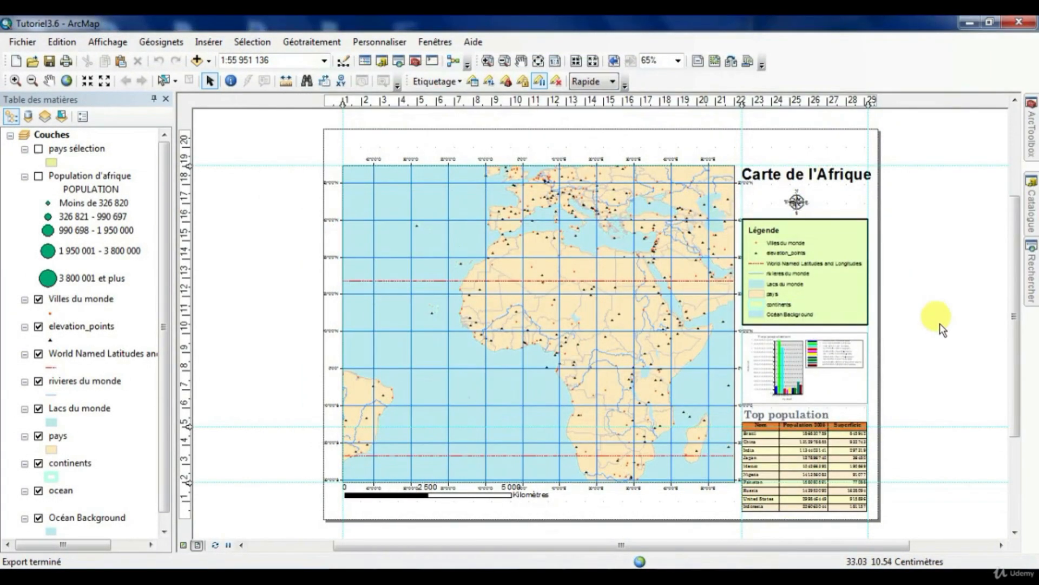
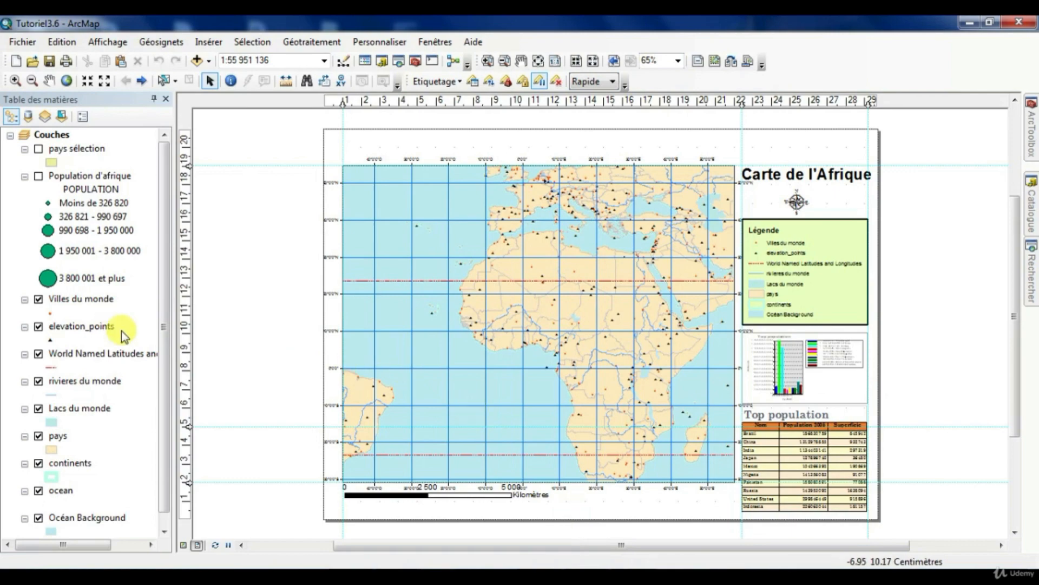
- Save a copy of the map document as Tutoriel3.7 in the tutoriel 3 folder
{"action": "left_click", "coordinate": [24, 44]}
{"action": "left_click", "coordinate": [86, 114]}
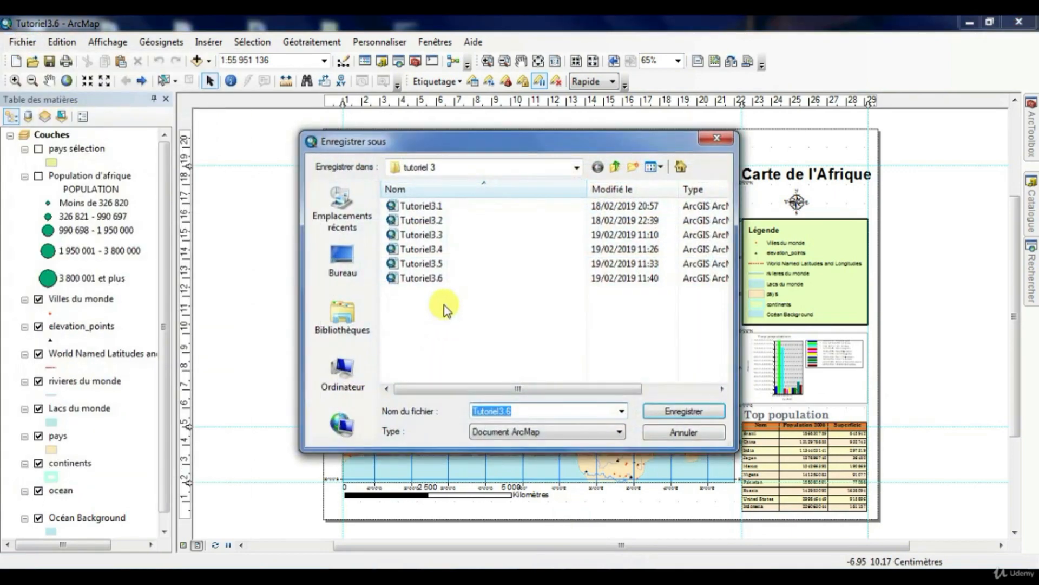
{"action": "left_click", "coordinate": [521, 410]}
{"action": "key", "text": "BackSpace"}
{"action": "type", "text": "7"}
{"action": "key", "text": "Return"}
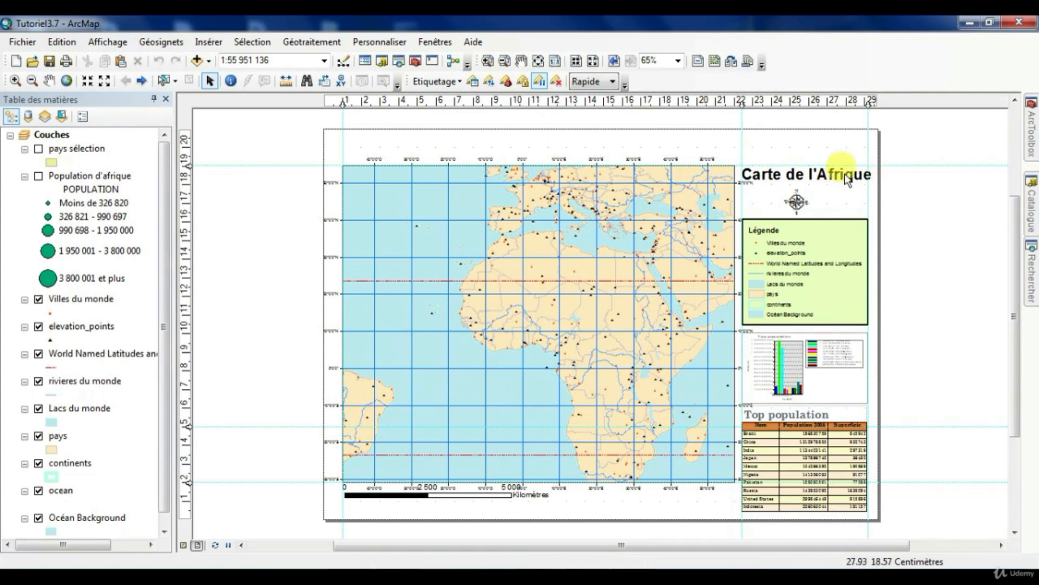
- Open the dynamic pages configuration and enable dynamic pages, keeping Couches as the data frame
{"action": "left_click", "coordinate": [754, 63]}
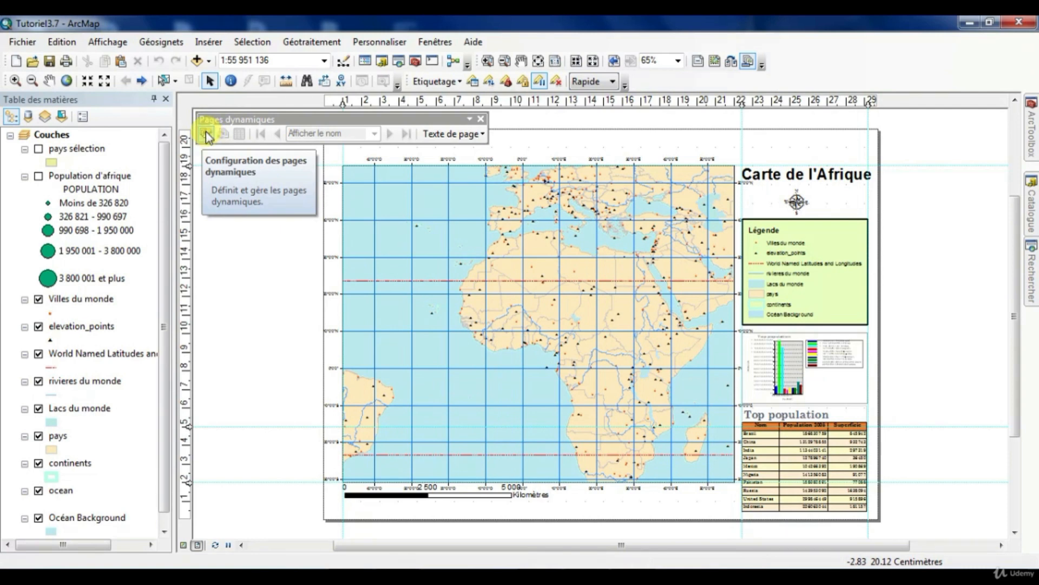
{"action": "left_click", "coordinate": [483, 133]}
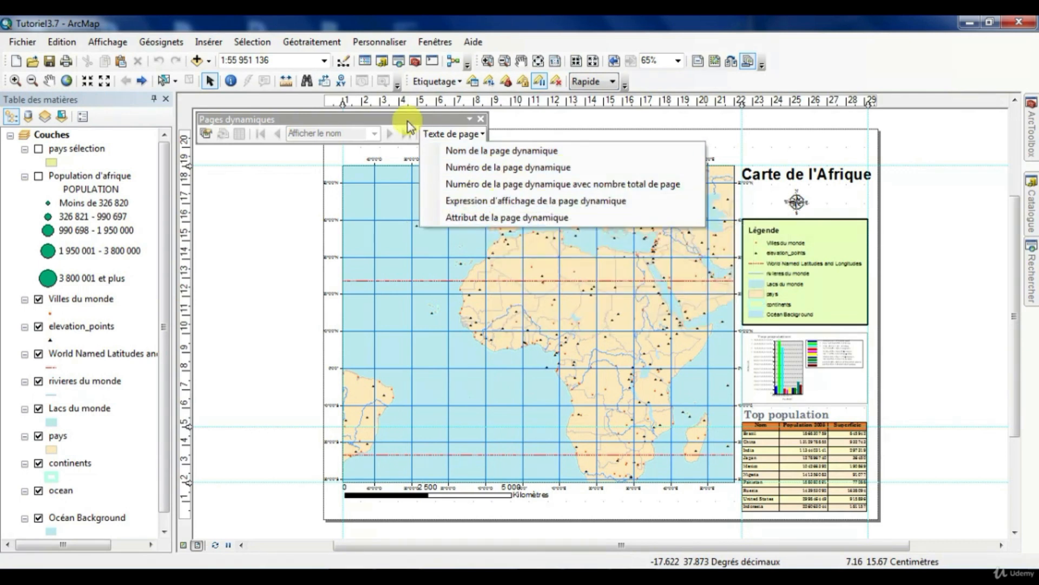
{"action": "left_click", "coordinate": [209, 134]}
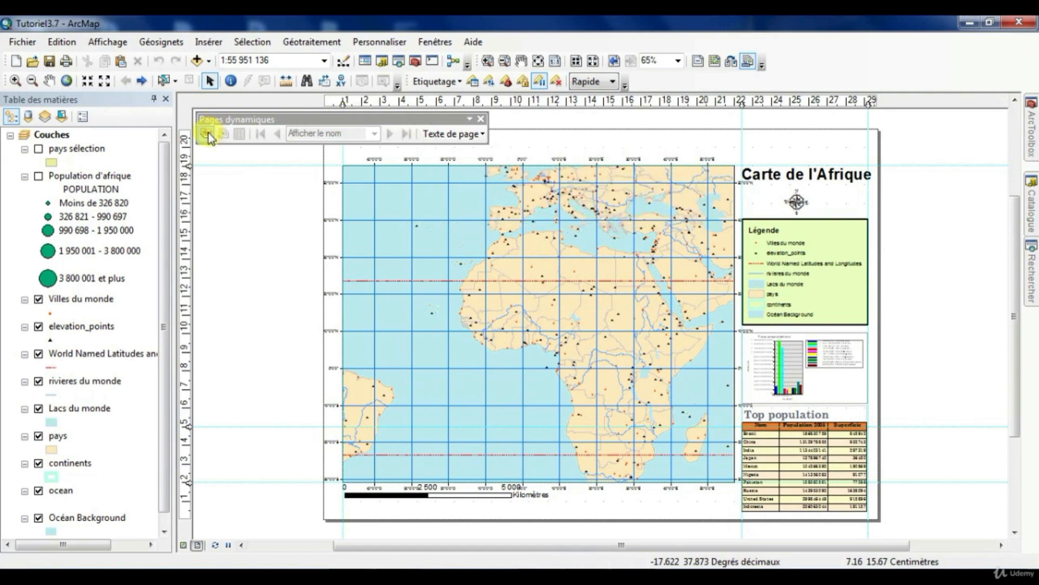
{"action": "left_click", "coordinate": [208, 136]}
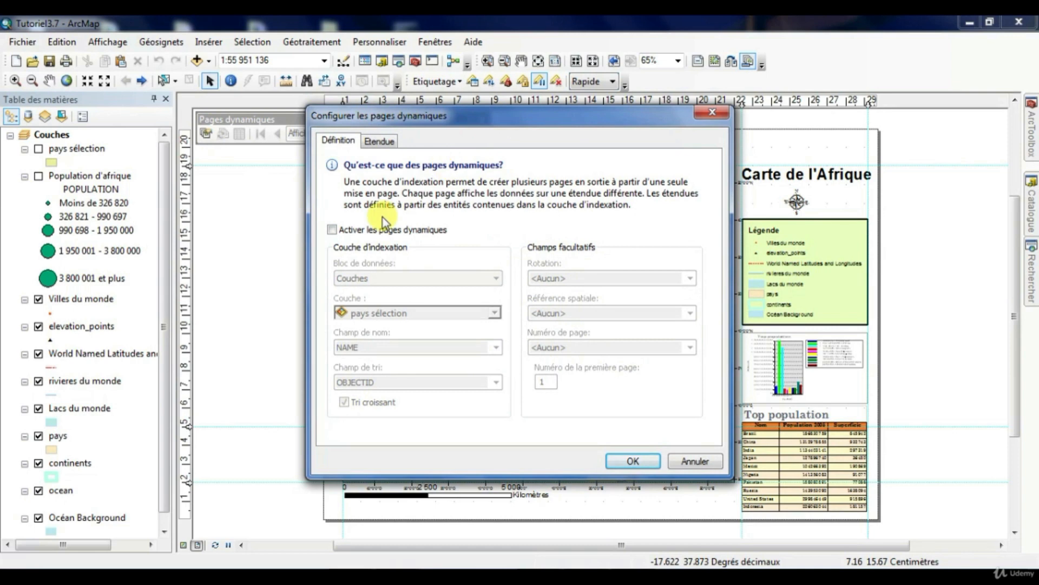
{"action": "left_click", "coordinate": [332, 230]}
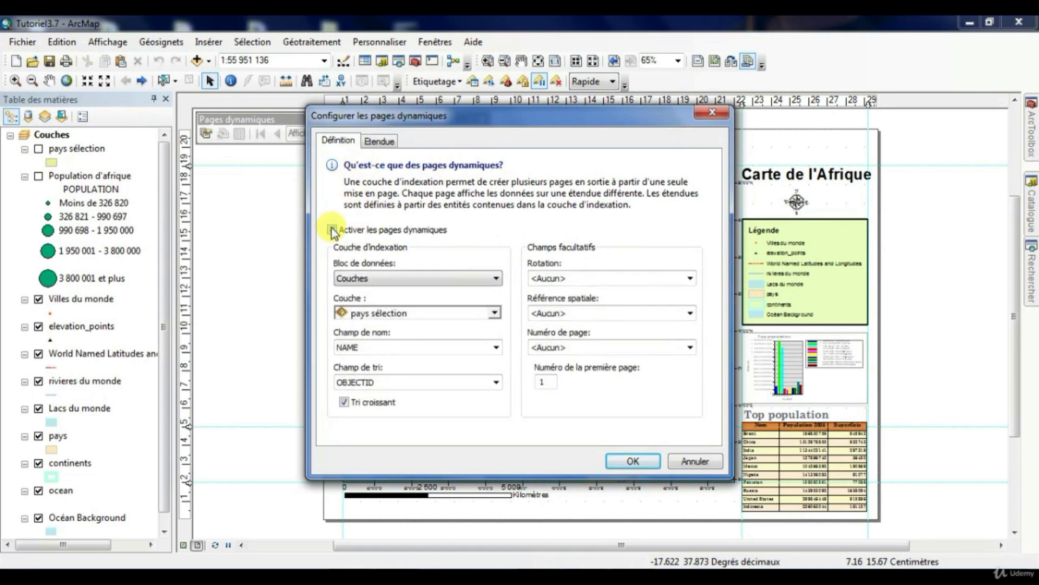
{"action": "left_click", "coordinate": [418, 278]}
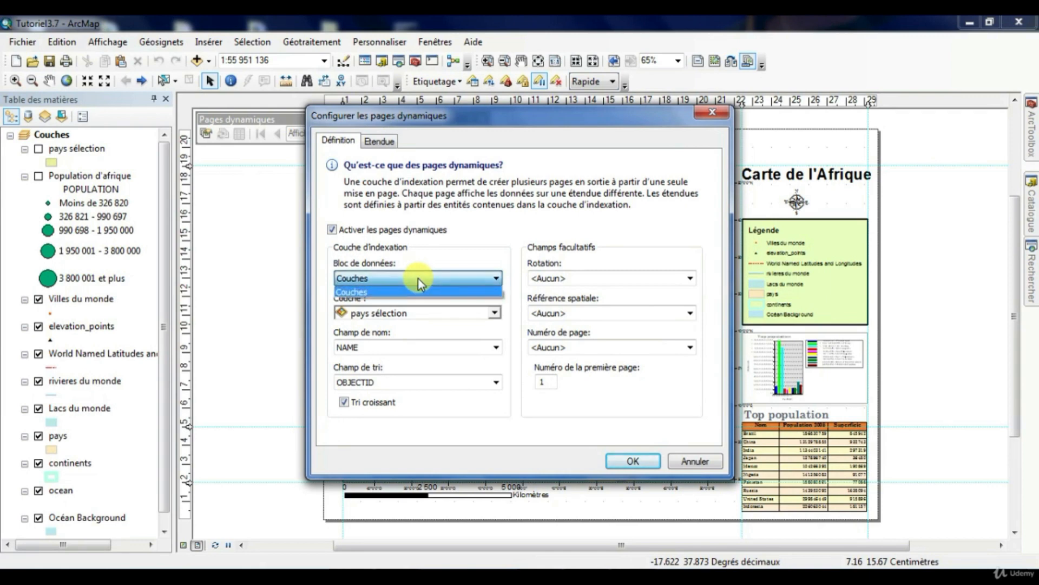
{"action": "left_click", "coordinate": [418, 279]}
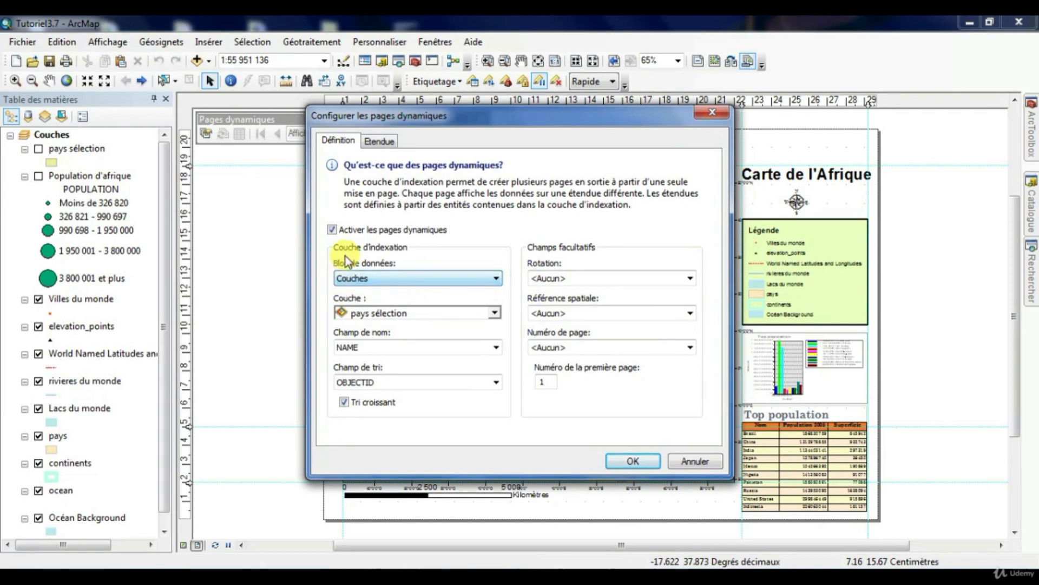
{"action": "left_click", "coordinate": [375, 278]}
{"action": "left_click", "coordinate": [376, 279]}
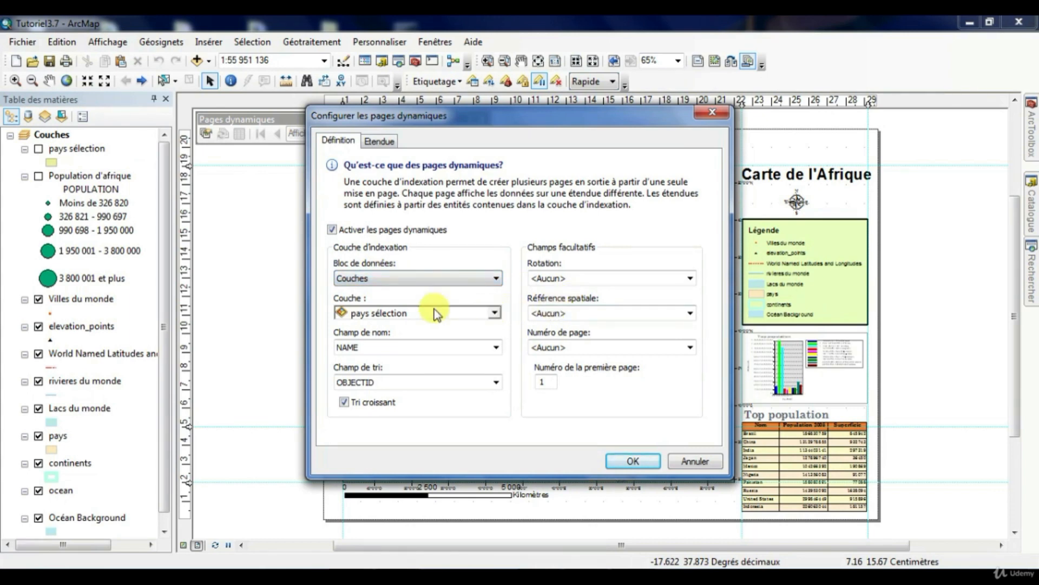
- Use continents as the index layer with CONTINENT as both the name and sort field, and apply the dynamic pages setup
{"action": "left_click", "coordinate": [495, 313]}
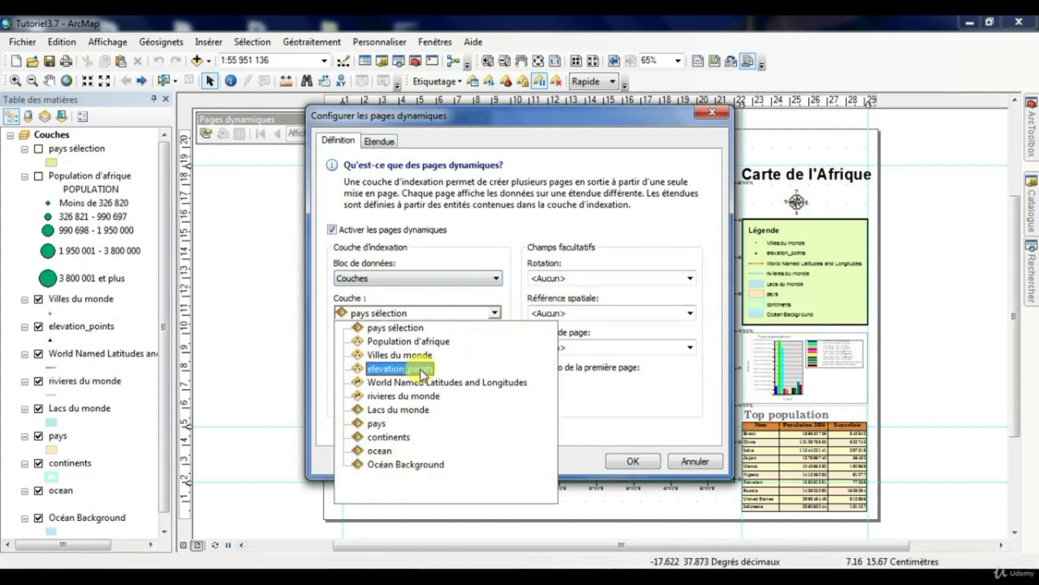
{"action": "left_click", "coordinate": [394, 438]}
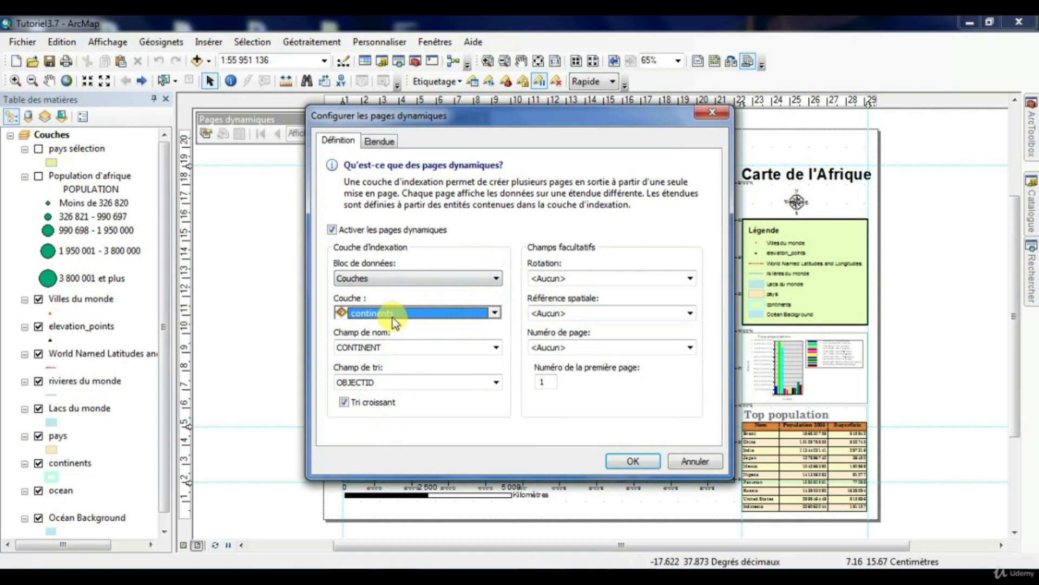
{"action": "left_click", "coordinate": [496, 348]}
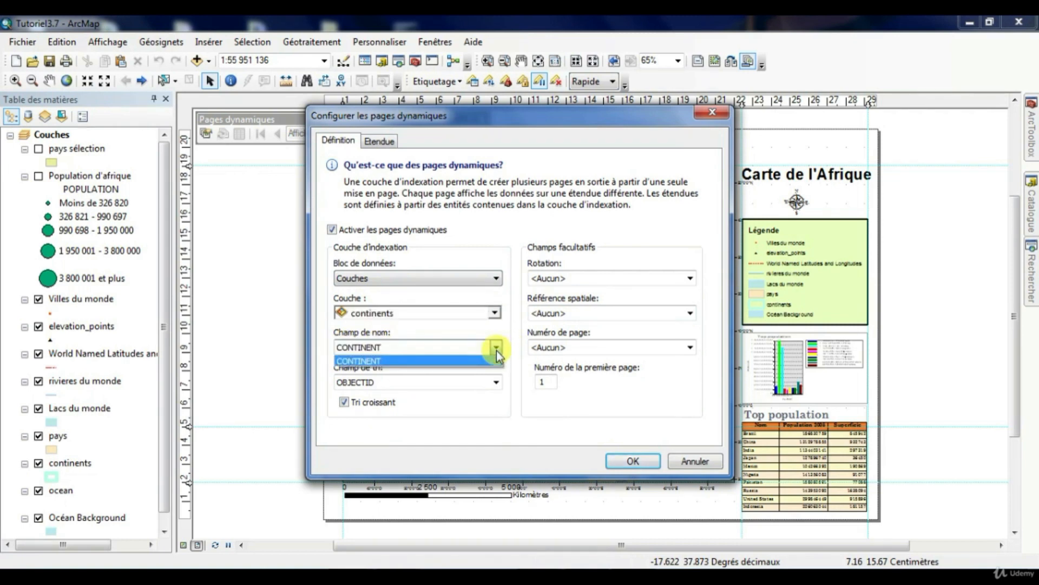
{"action": "left_click", "coordinate": [495, 348]}
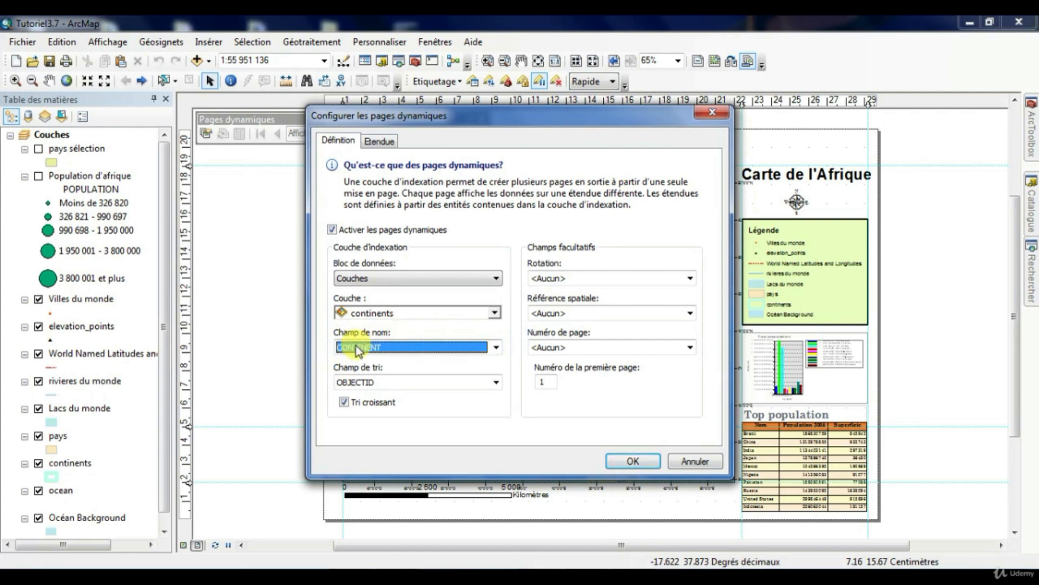
{"action": "left_click", "coordinate": [399, 383]}
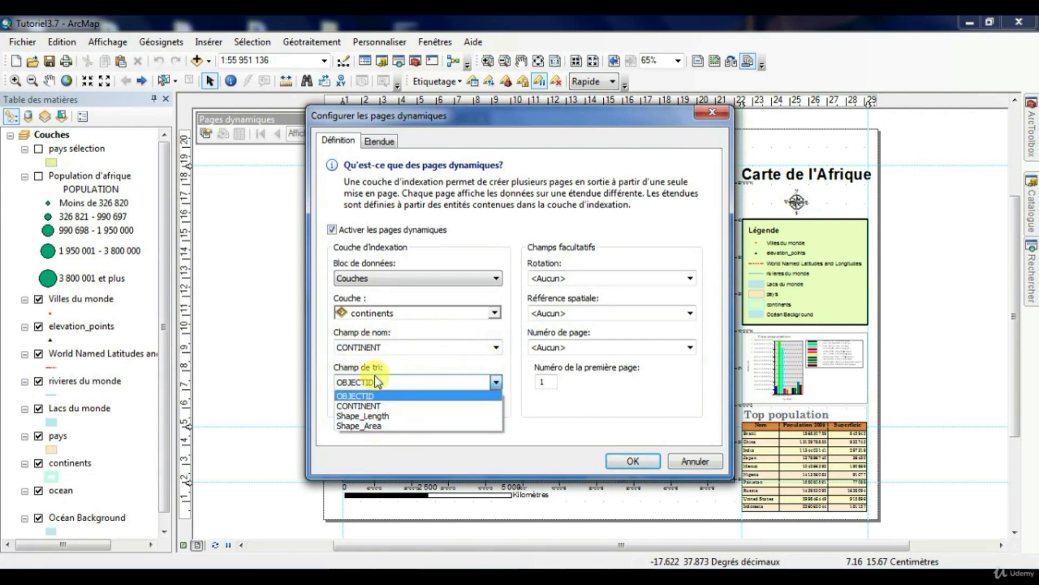
{"action": "left_click", "coordinate": [357, 406]}
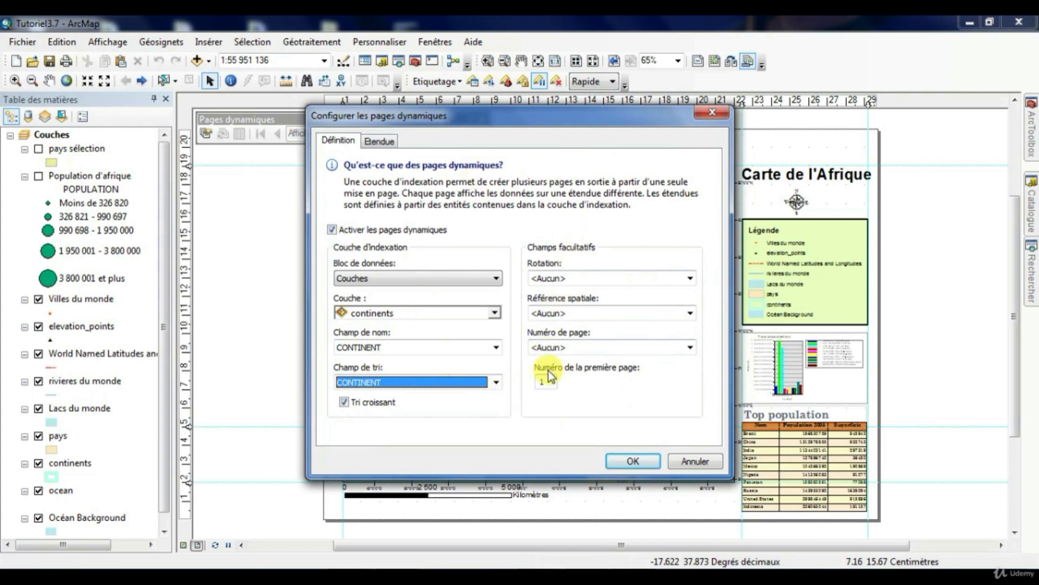
{"action": "left_click", "coordinate": [688, 315]}
{"action": "left_click", "coordinate": [689, 315]}
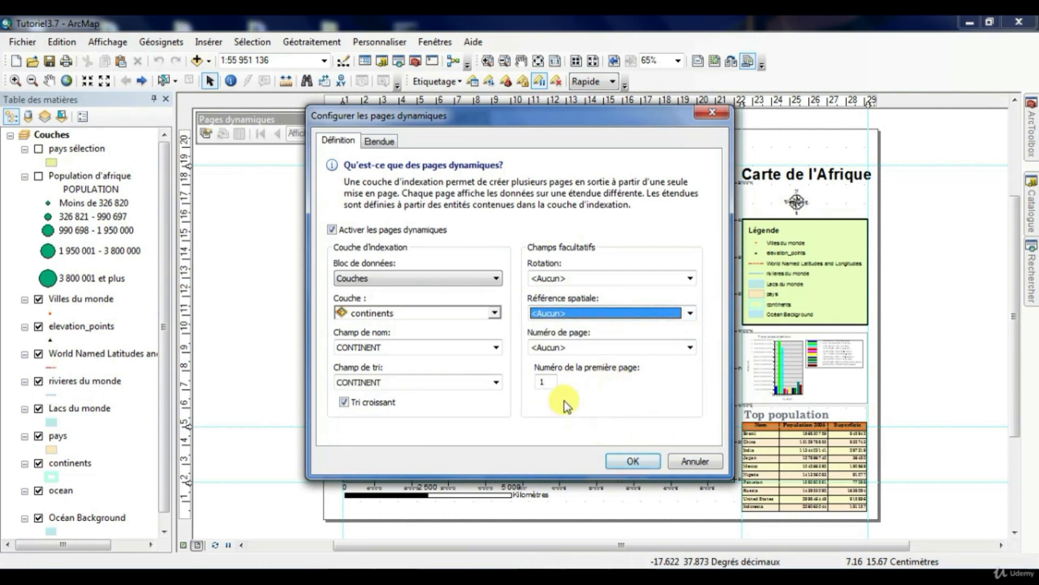
{"action": "left_click", "coordinate": [635, 465]}
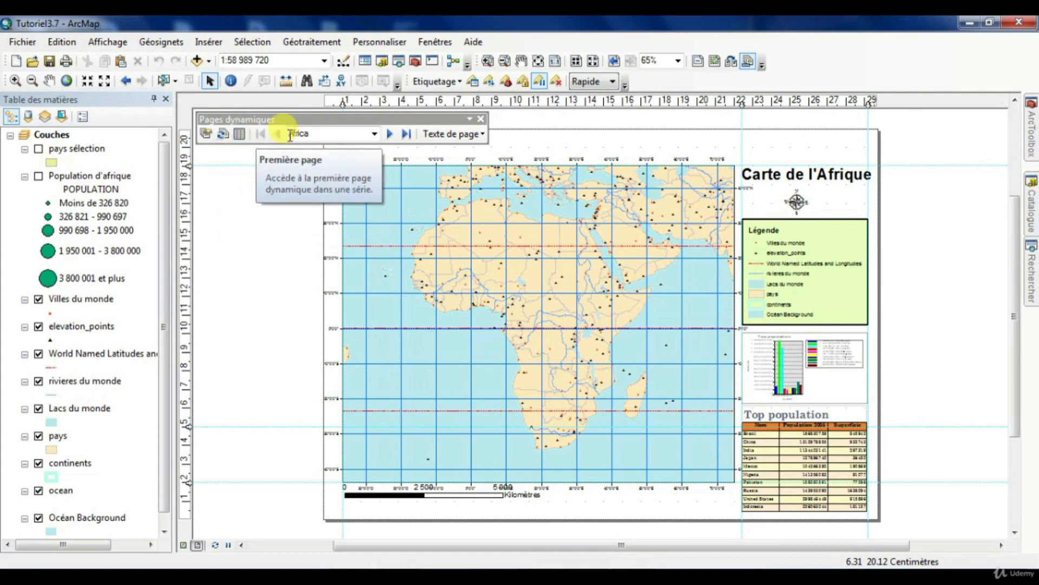
- Browse the dynamic pages from Africa through Antarctica and Asia to Europe, and return to the first page
{"action": "left_click", "coordinate": [375, 135]}
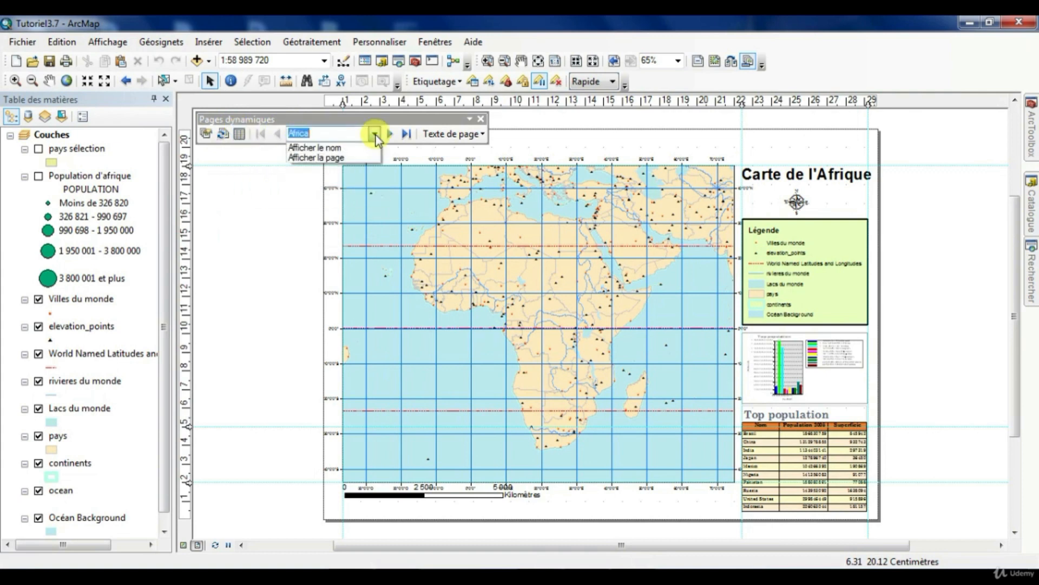
{"action": "left_click", "coordinate": [375, 136]}
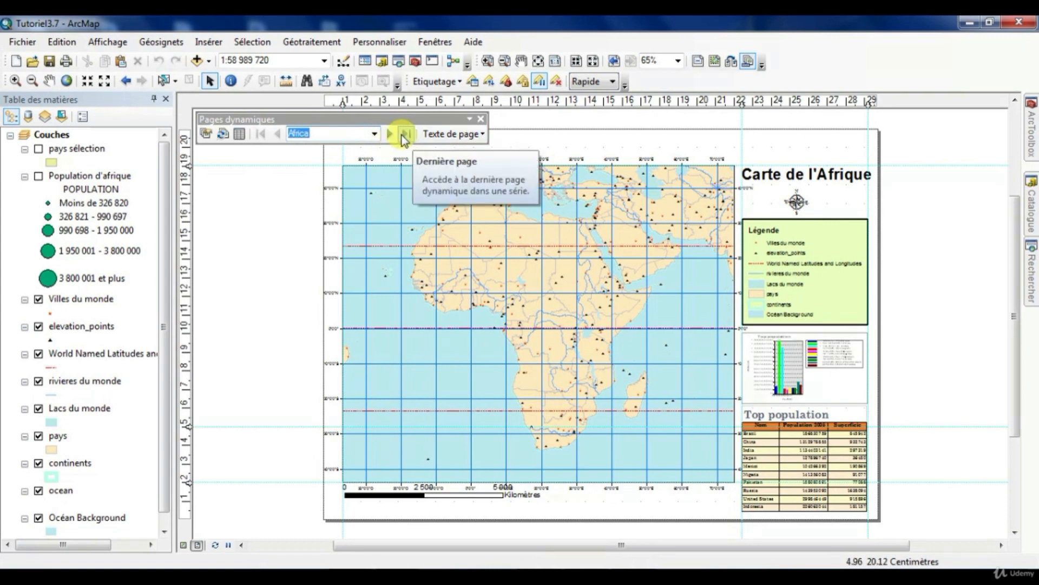
{"action": "left_click", "coordinate": [390, 135]}
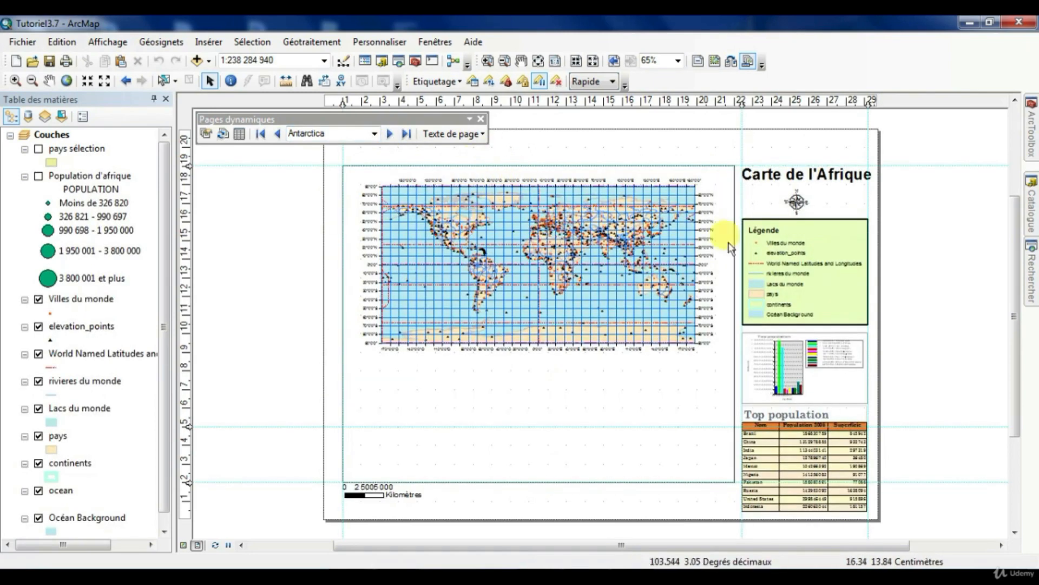
{"action": "left_click", "coordinate": [390, 134]}
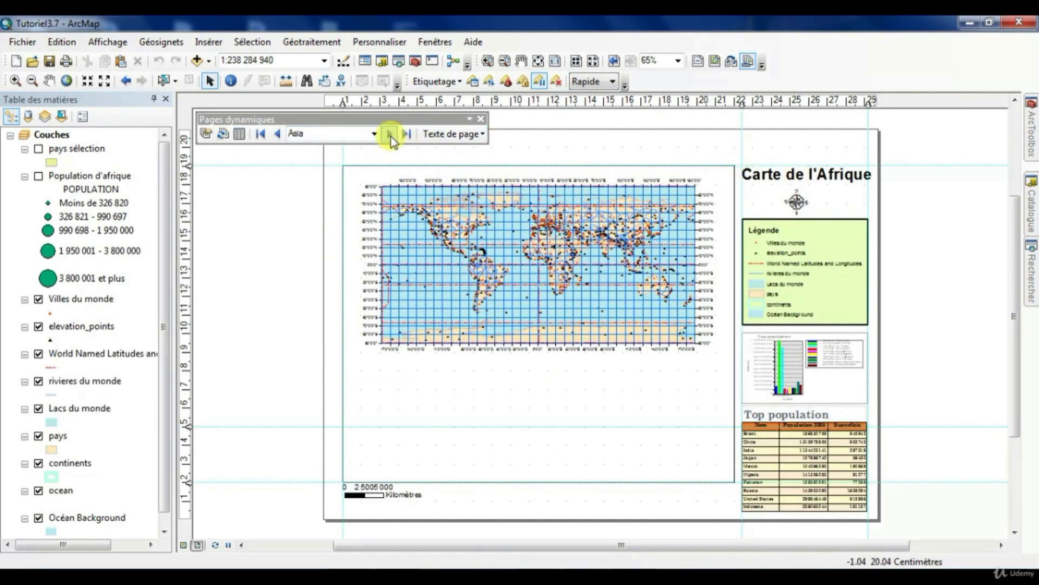
{"action": "left_click", "coordinate": [390, 134]}
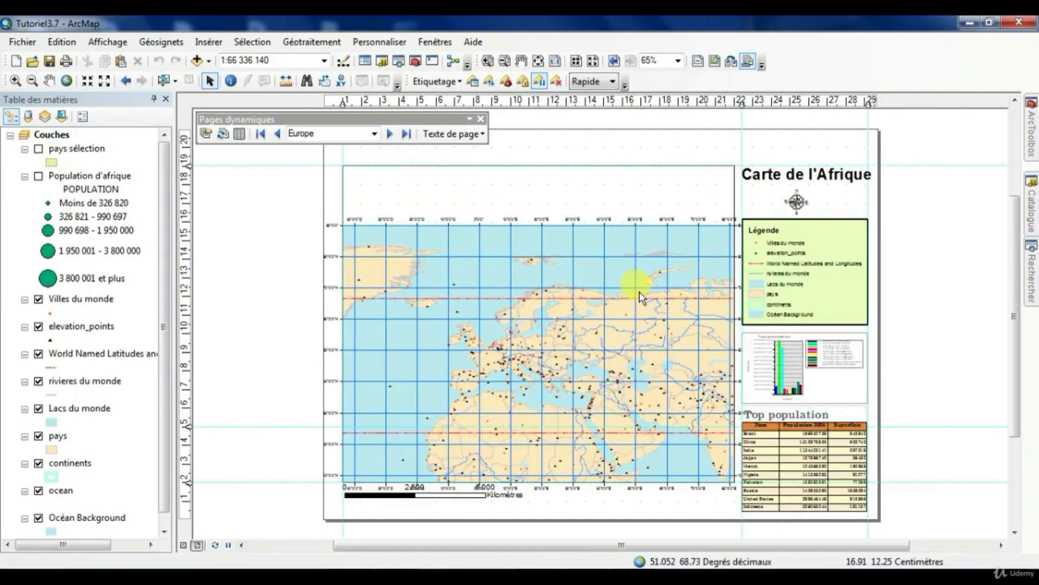
{"action": "left_click", "coordinate": [261, 134]}
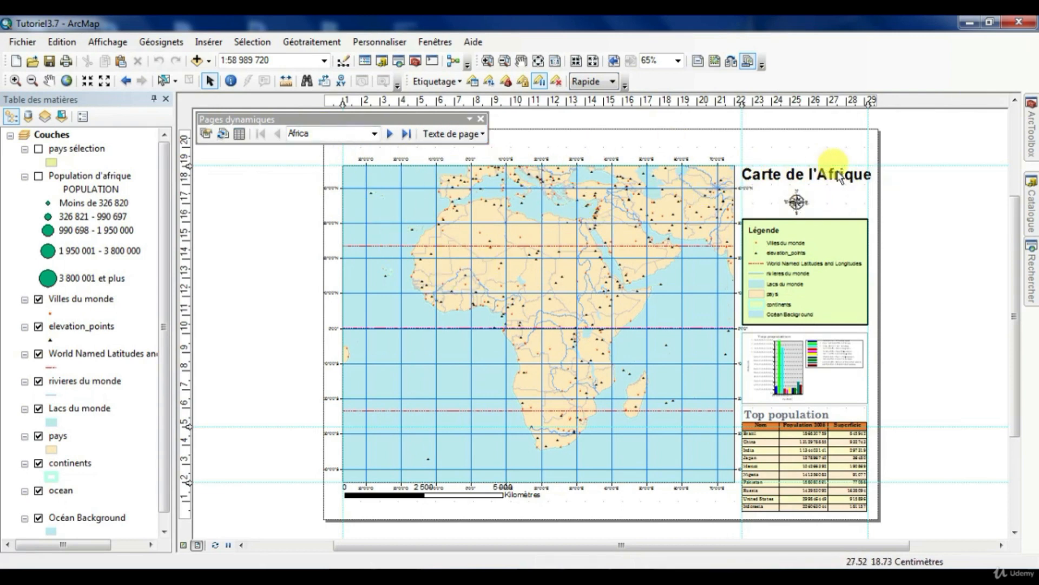
- Change the layout title to "Carte :" and move it up slightly, above the map frame's upper edge
{"action": "left_click", "coordinate": [813, 179]}
{"action": "double_click", "coordinate": [813, 179]}
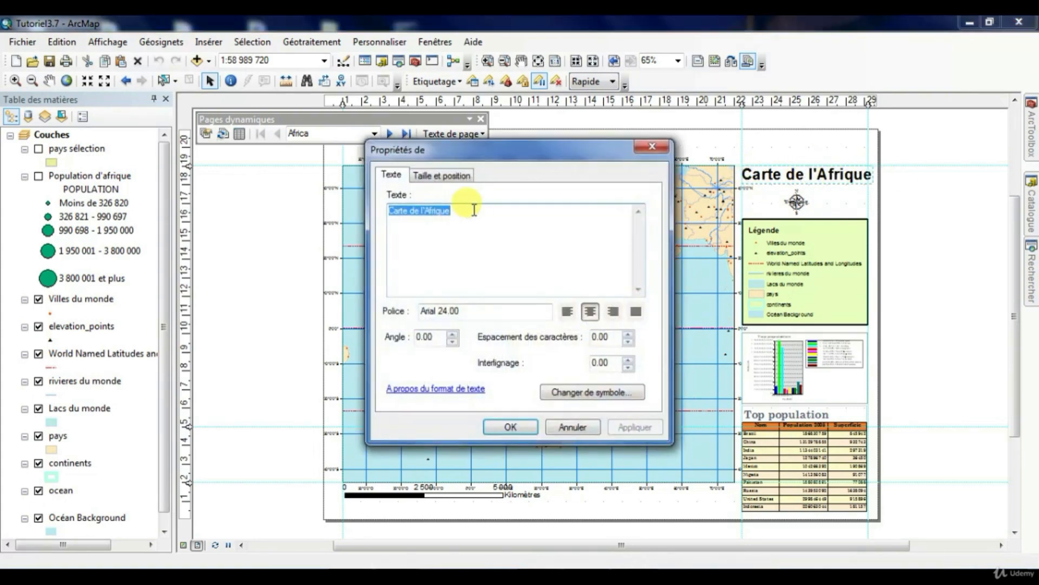
{"action": "left_click_drag", "start_coordinate": [474, 211], "coordinate": [409, 213]}
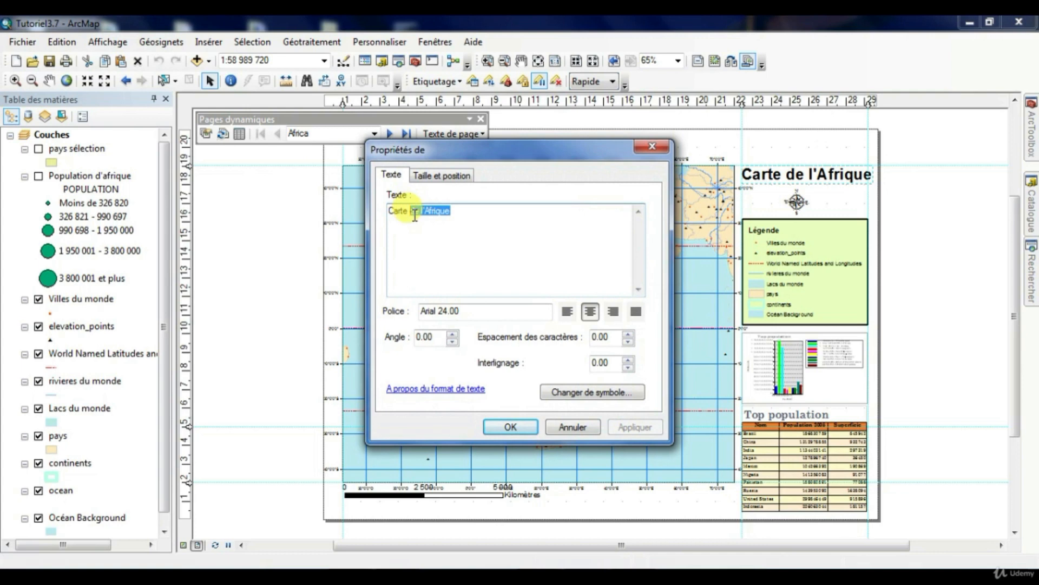
{"action": "type", "text": ":"}
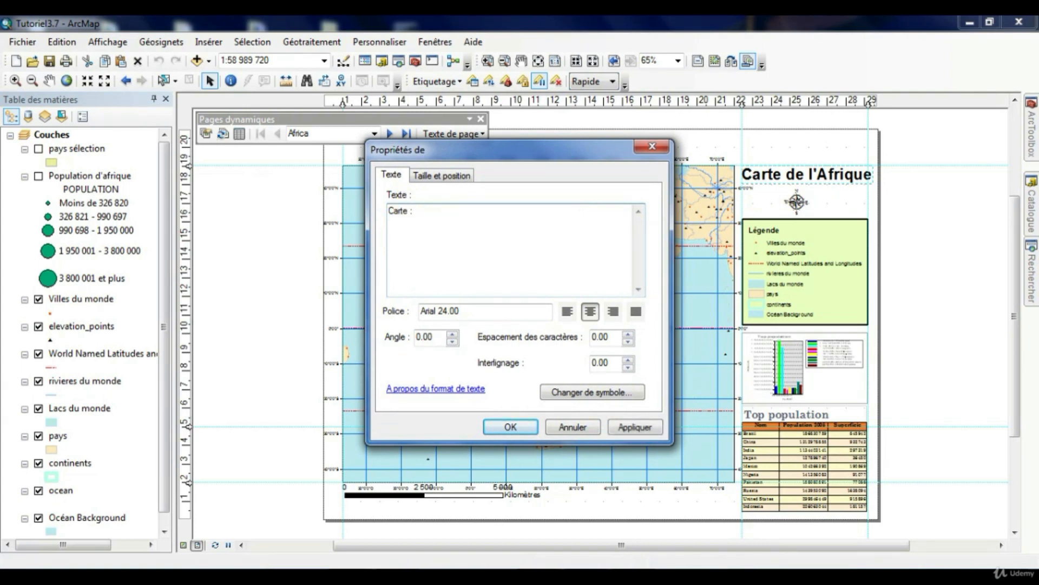
{"action": "left_click", "coordinate": [492, 428]}
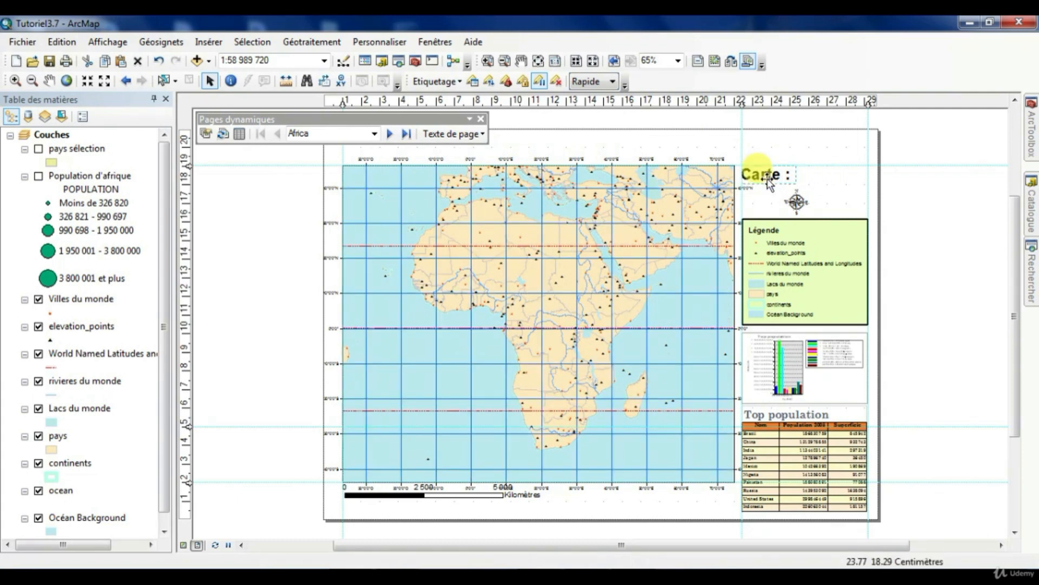
{"action": "left_click_drag", "start_coordinate": [769, 181], "coordinate": [769, 157]}
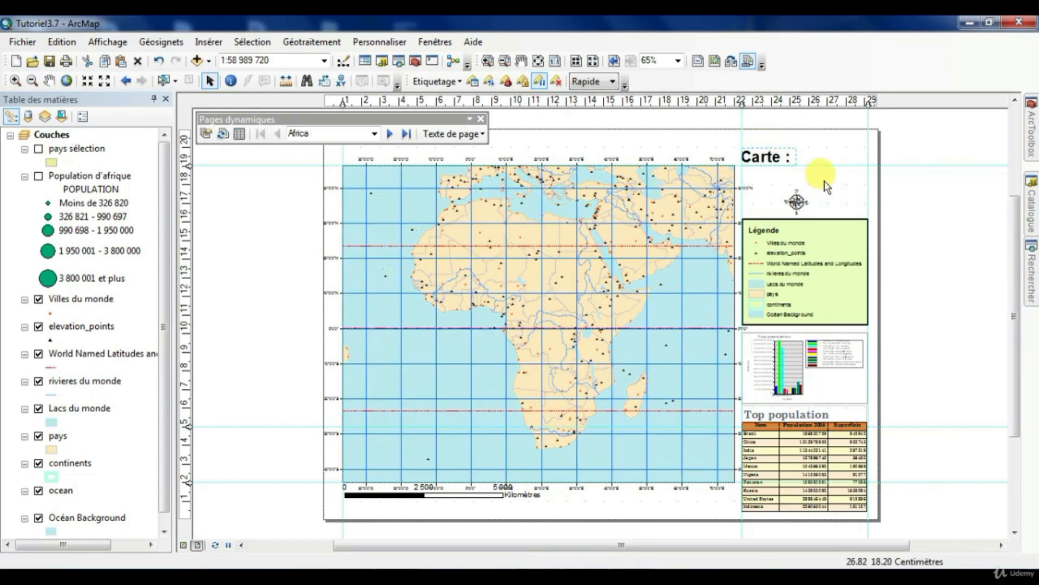
- Insert the dynamic page name as text and place it just below the "Carte :" title
{"action": "left_click", "coordinate": [478, 134]}
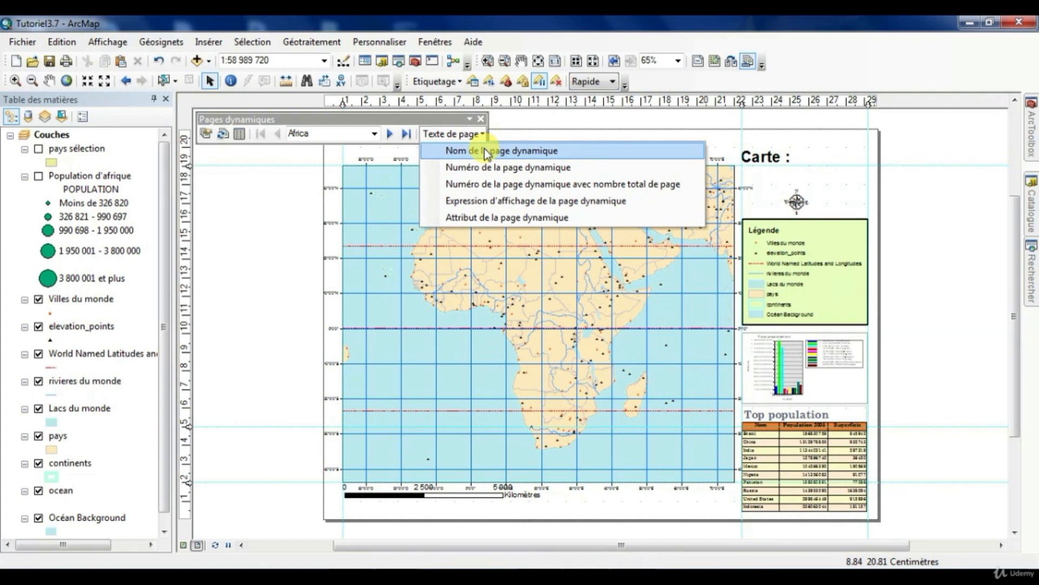
{"action": "left_click", "coordinate": [486, 152]}
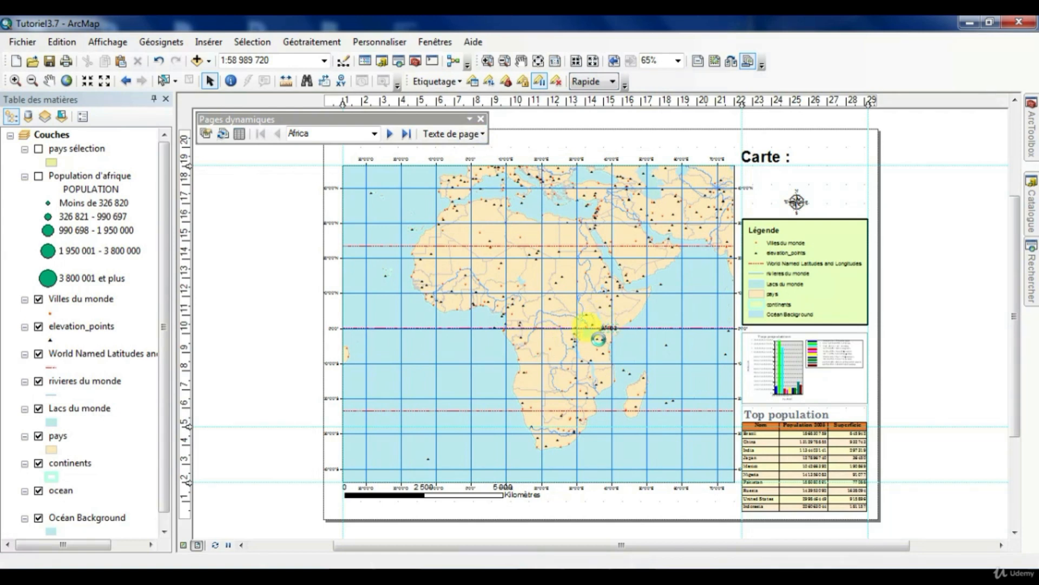
{"action": "left_click_drag", "start_coordinate": [605, 329], "coordinate": [748, 179]}
- Format the dynamic page name text as bold, size 24, and move it up directly beneath the "Carte :" title
{"action": "double_click", "coordinate": [749, 179]}
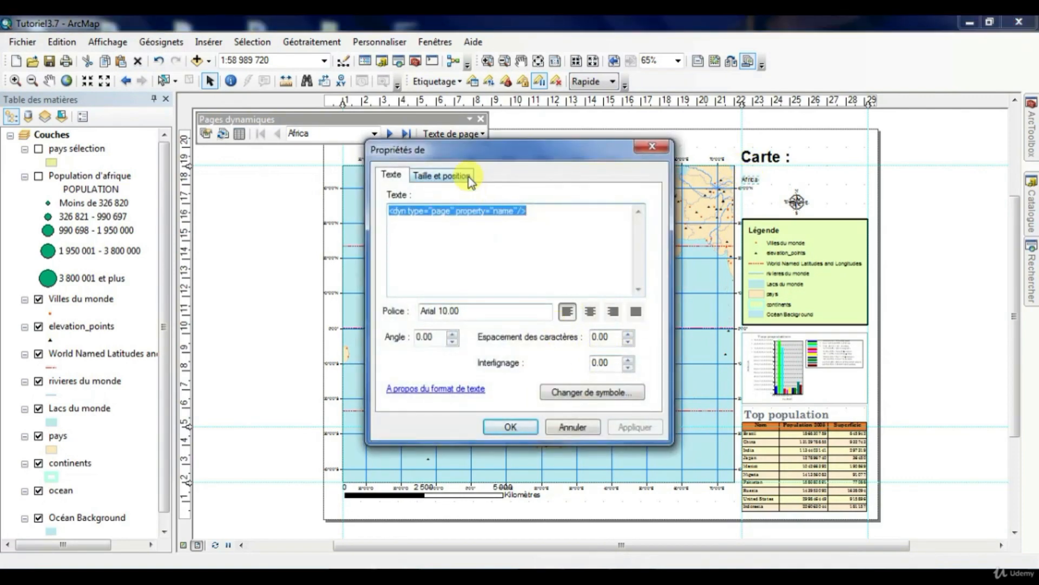
{"action": "left_click", "coordinate": [578, 393]}
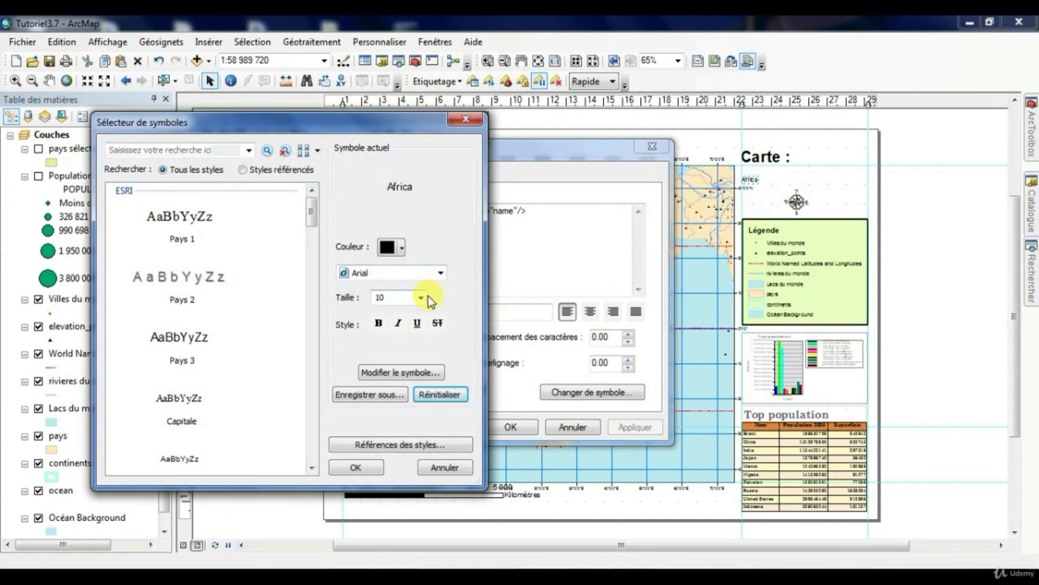
{"action": "left_click", "coordinate": [421, 298]}
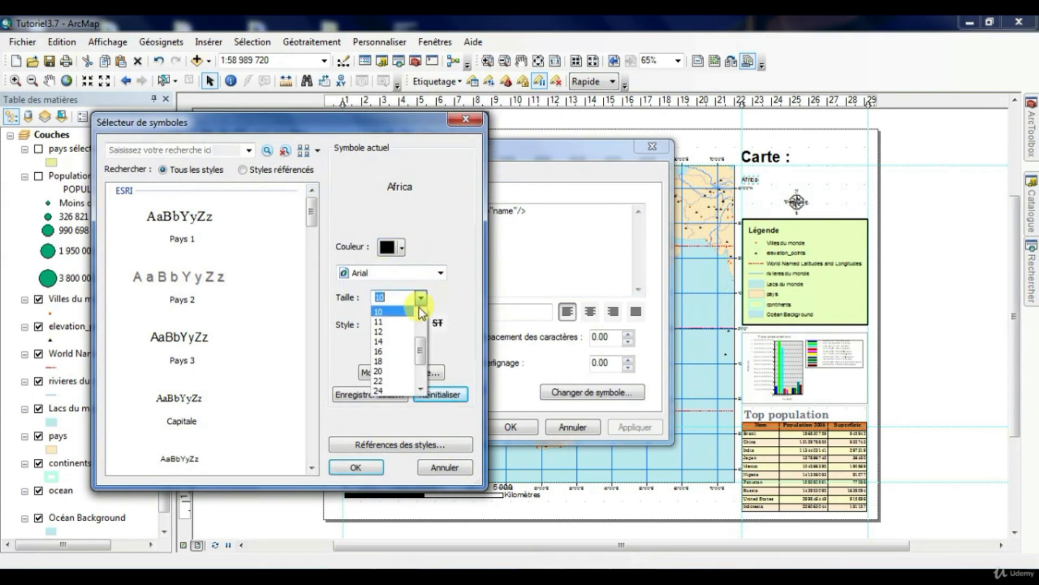
{"action": "left_click", "coordinate": [381, 390]}
{"action": "left_click", "coordinate": [379, 324]}
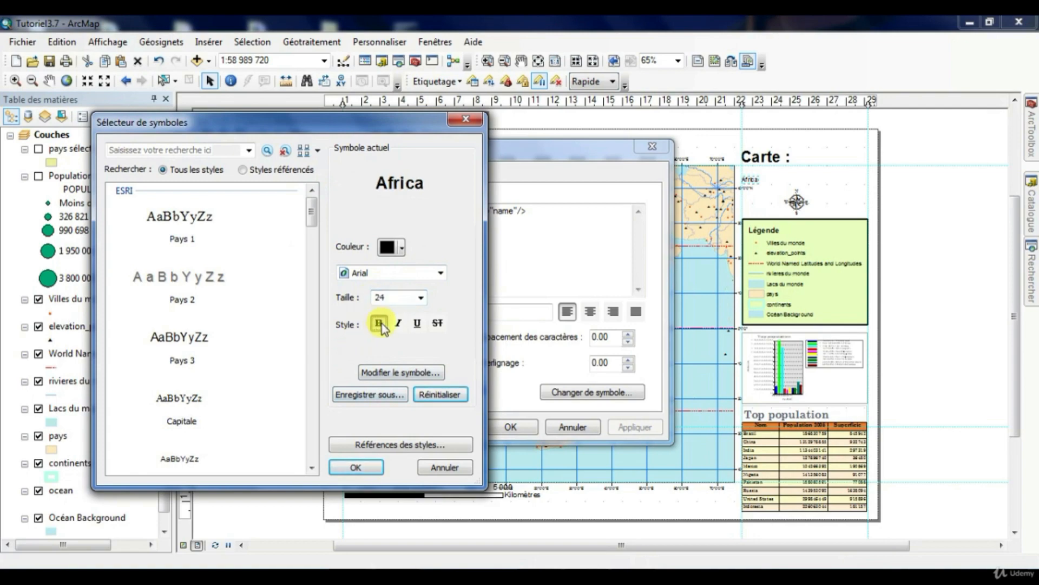
{"action": "left_click", "coordinate": [371, 465]}
{"action": "left_click", "coordinate": [511, 426]}
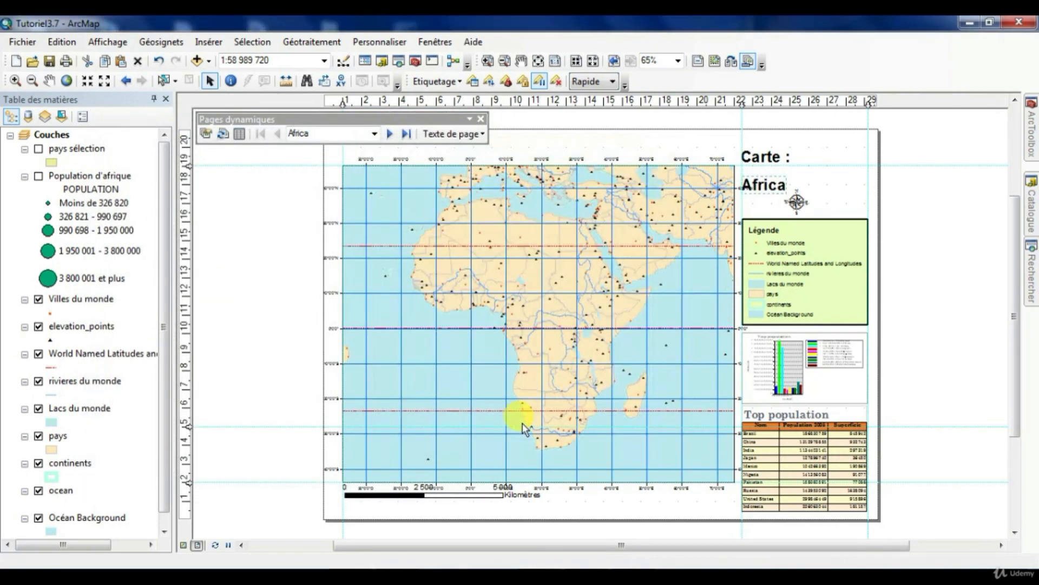
{"action": "left_click_drag", "start_coordinate": [768, 189], "coordinate": [769, 180]}
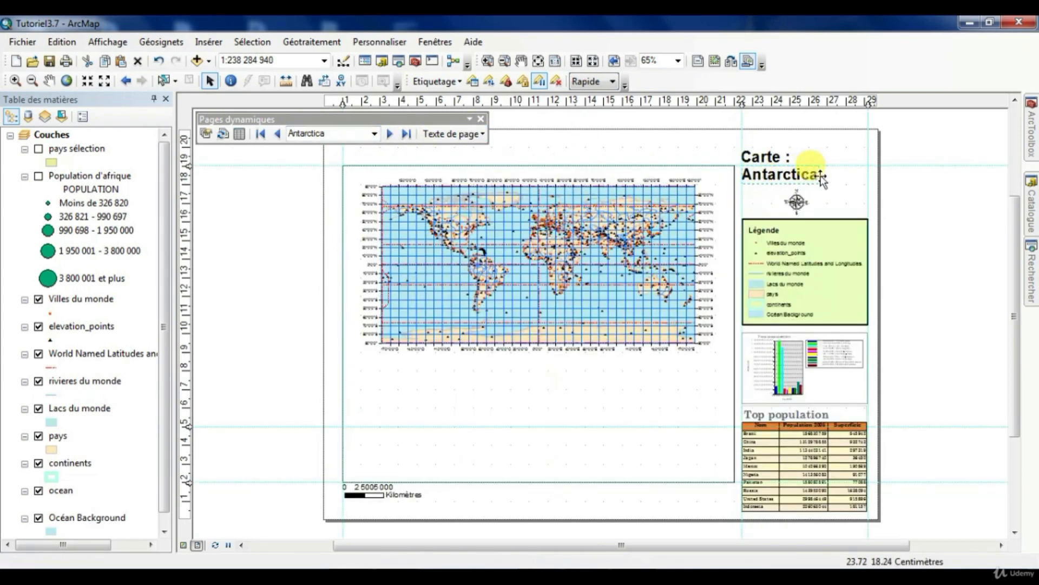
- Browse the dynamic pages from Antarctica through Asia and Australia to Europe to check the page name under the title
{"action": "left_click", "coordinate": [389, 134]}
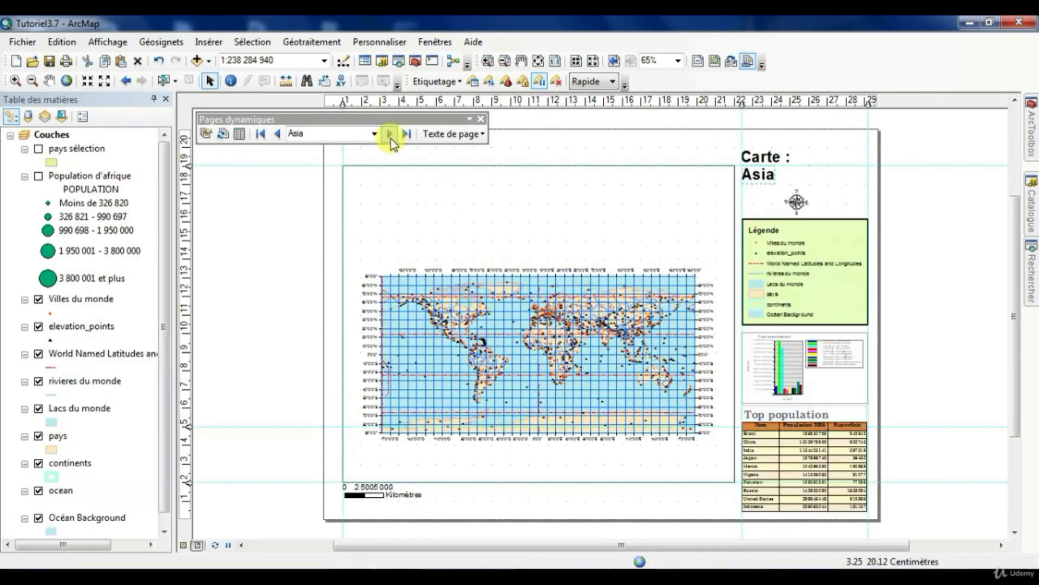
{"action": "left_click", "coordinate": [390, 135]}
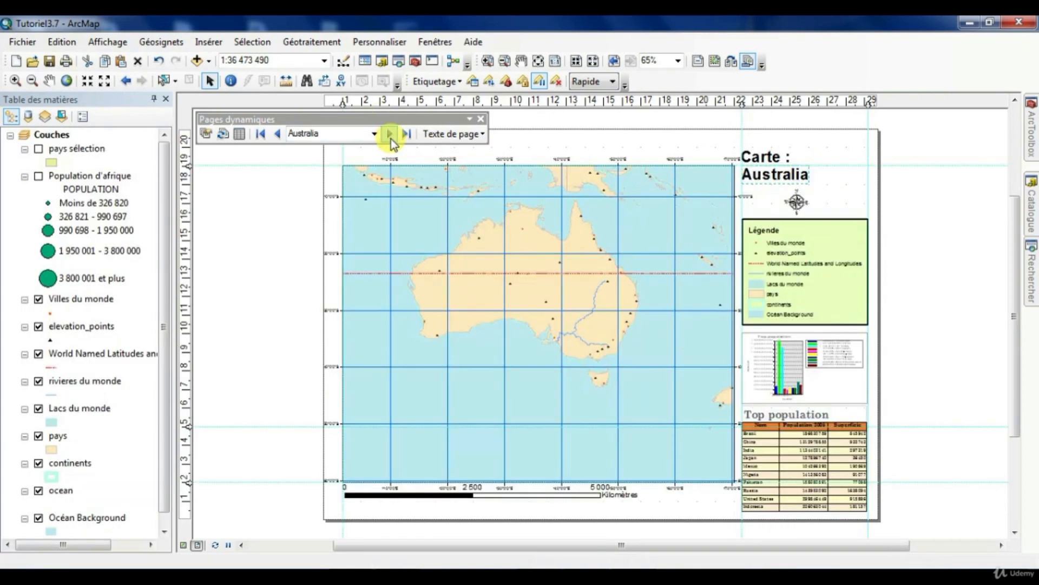
{"action": "left_click", "coordinate": [390, 137]}
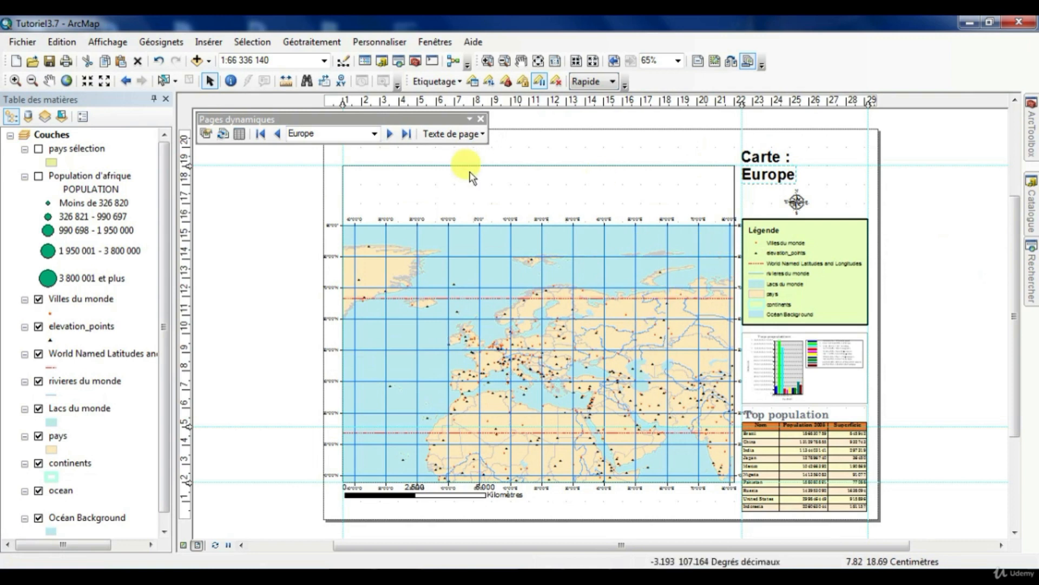
- Insert the dynamic page number with total page count, place it below the map beside the scale bar, and return to the first page
{"action": "left_click", "coordinate": [476, 134]}
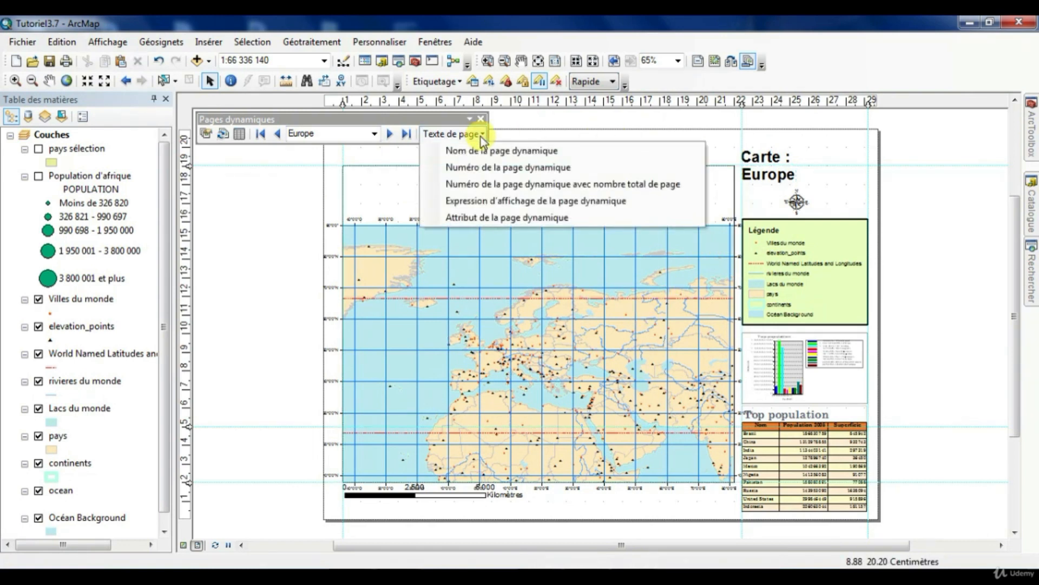
{"action": "left_click", "coordinate": [597, 185]}
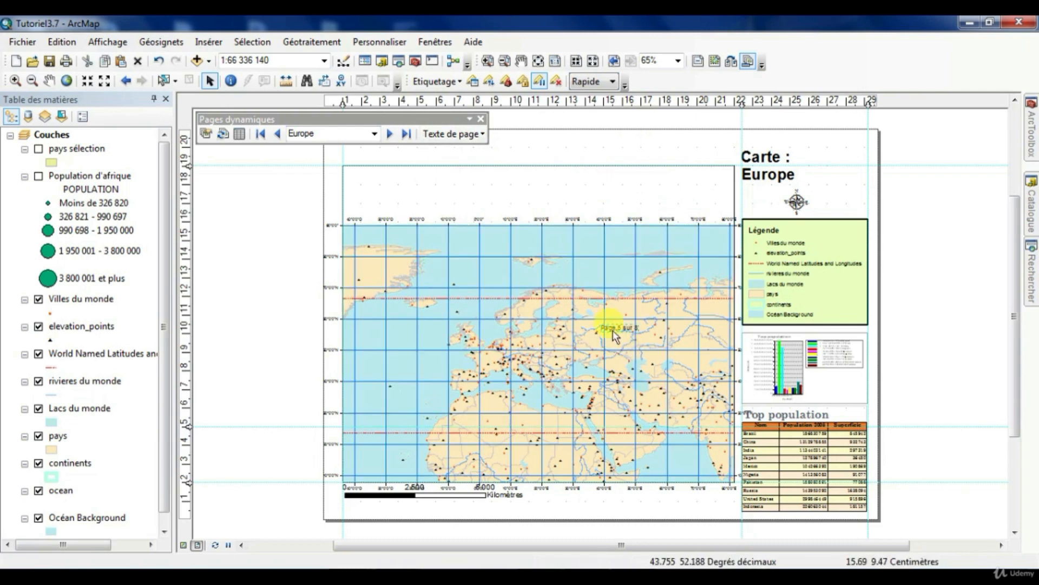
{"action": "left_click_drag", "start_coordinate": [619, 328], "coordinate": [547, 508]}
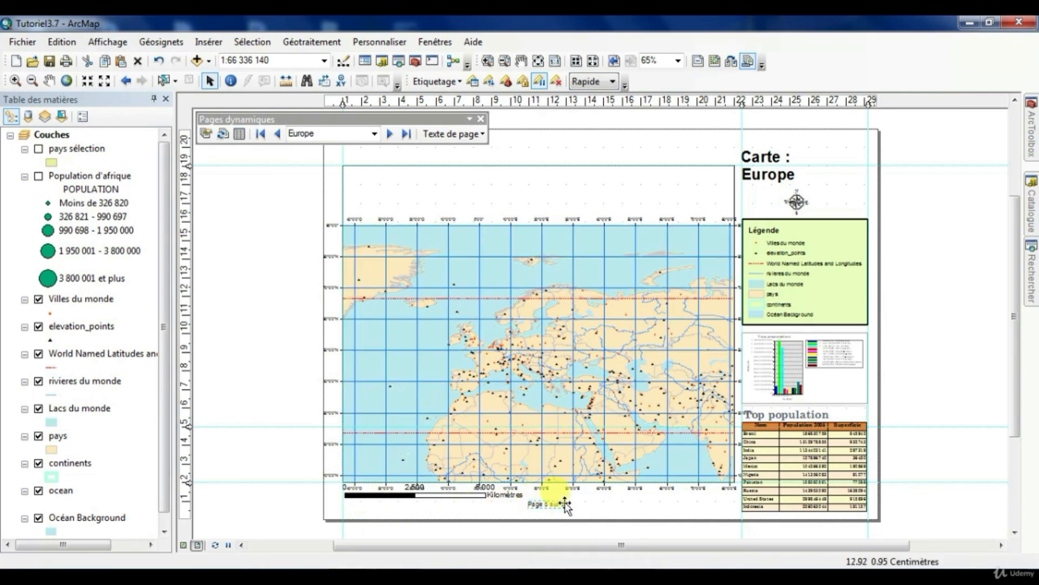
{"action": "left_click", "coordinate": [264, 135]}
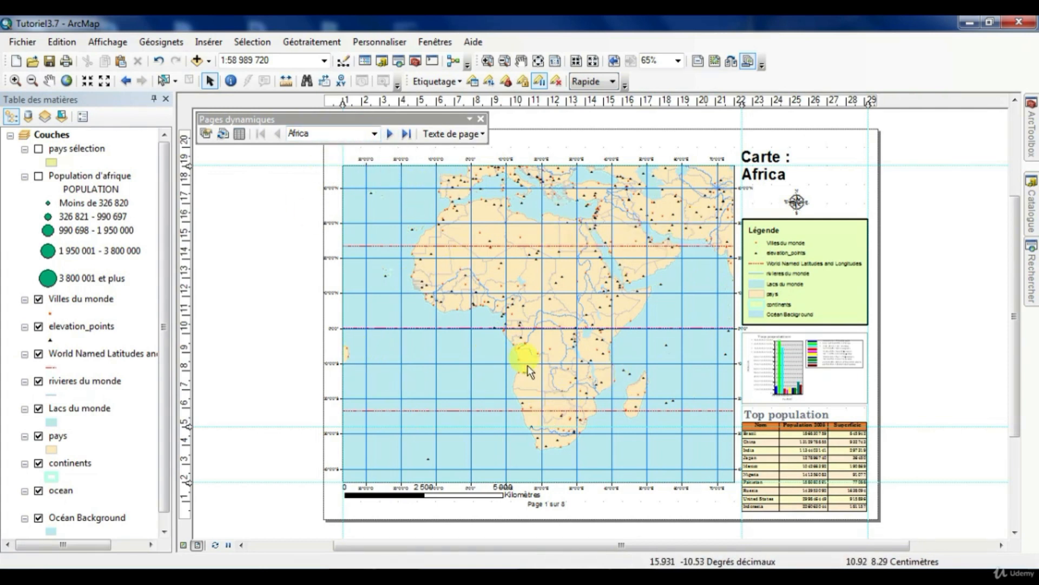
- Print all 8 dynamic pages of the layout to the PDFCreator printer
{"action": "left_click", "coordinate": [25, 43]}
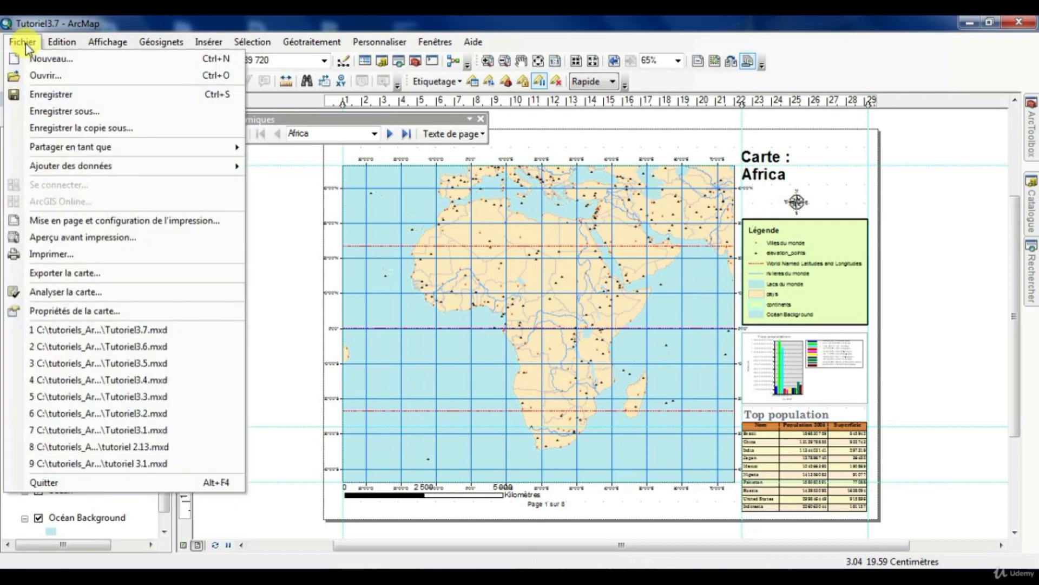
{"action": "left_click", "coordinate": [79, 258]}
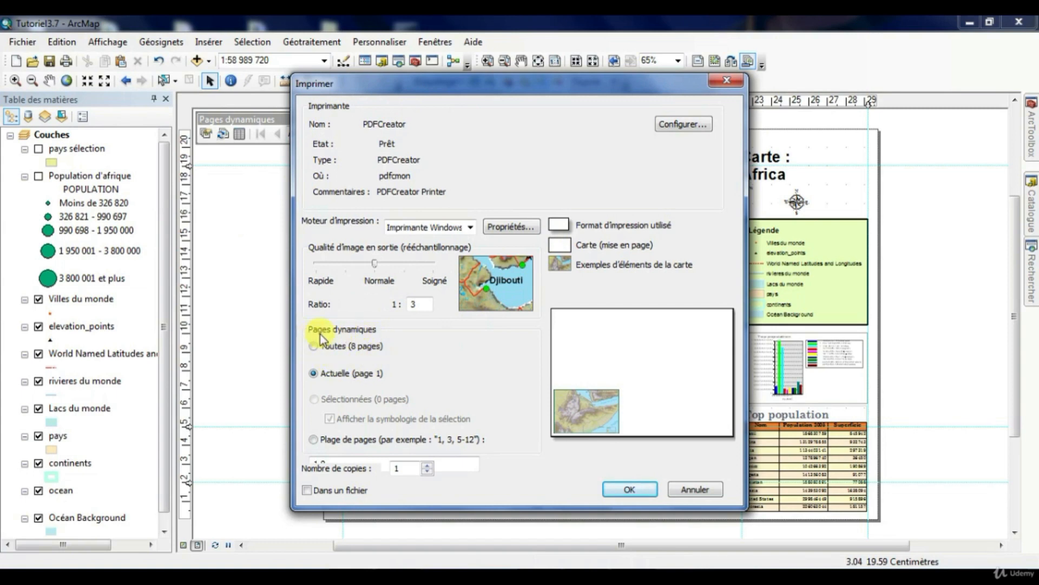
{"action": "left_click", "coordinate": [317, 381]}
{"action": "left_click", "coordinate": [629, 488]}
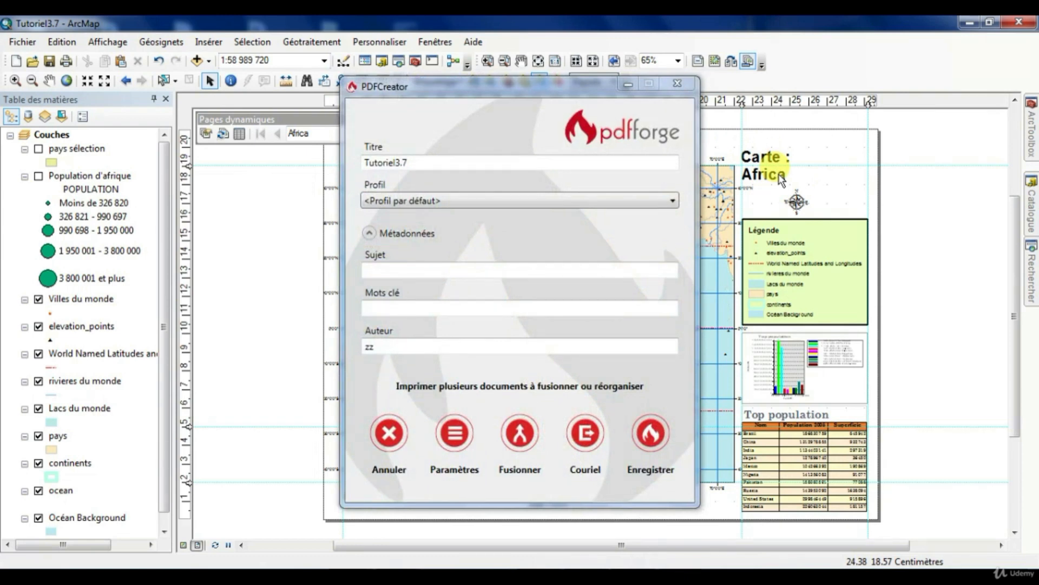
- Title the PDF cartes_continents and save it under that name in the données folder
{"action": "left_click_drag", "start_coordinate": [461, 163], "coordinate": [306, 168]}
{"action": "type", "text": "cartes_"}
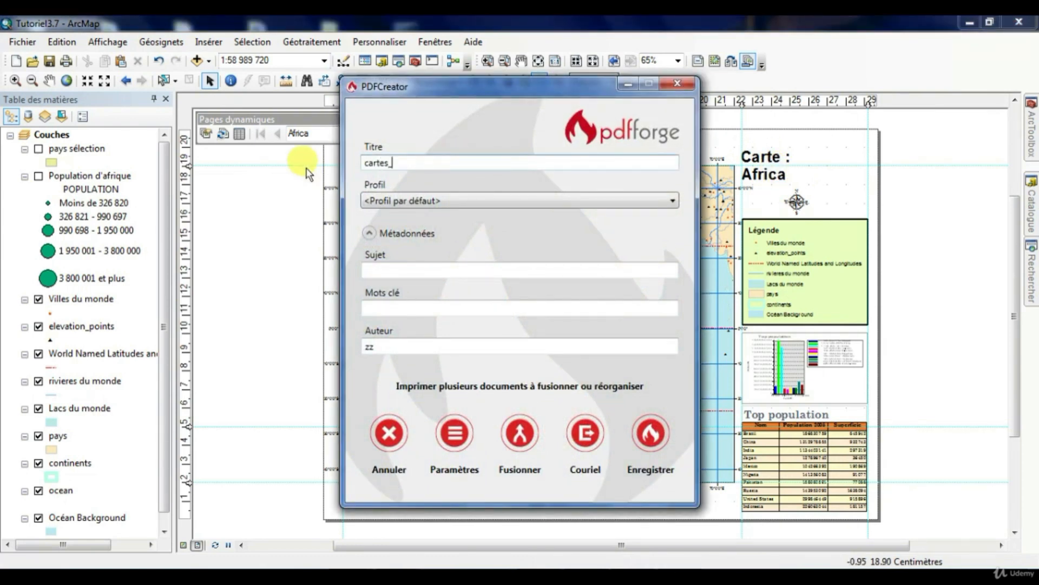
{"action": "type", "text": "continents"}
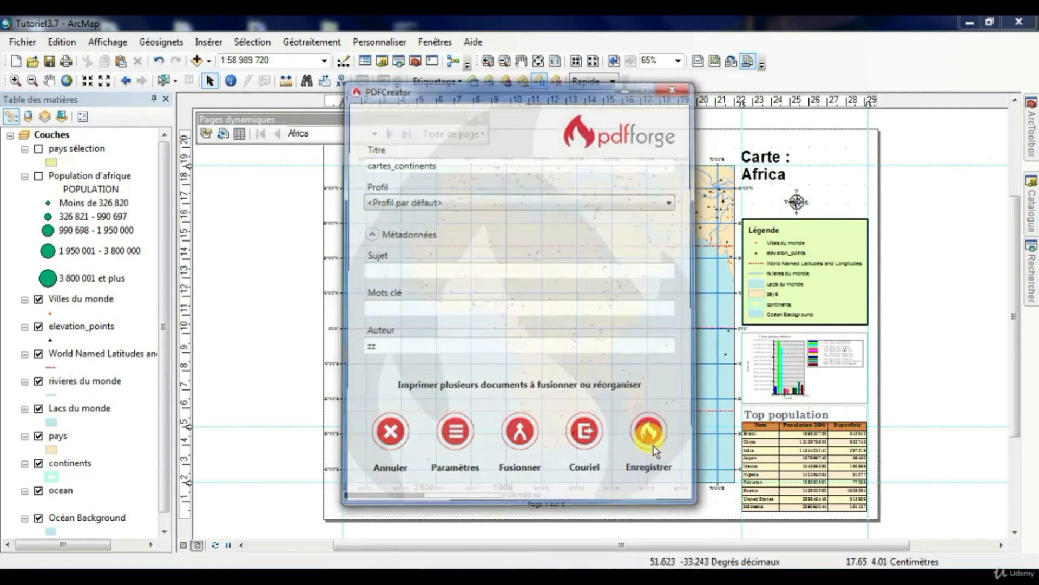
{"action": "left_click", "coordinate": [653, 439]}
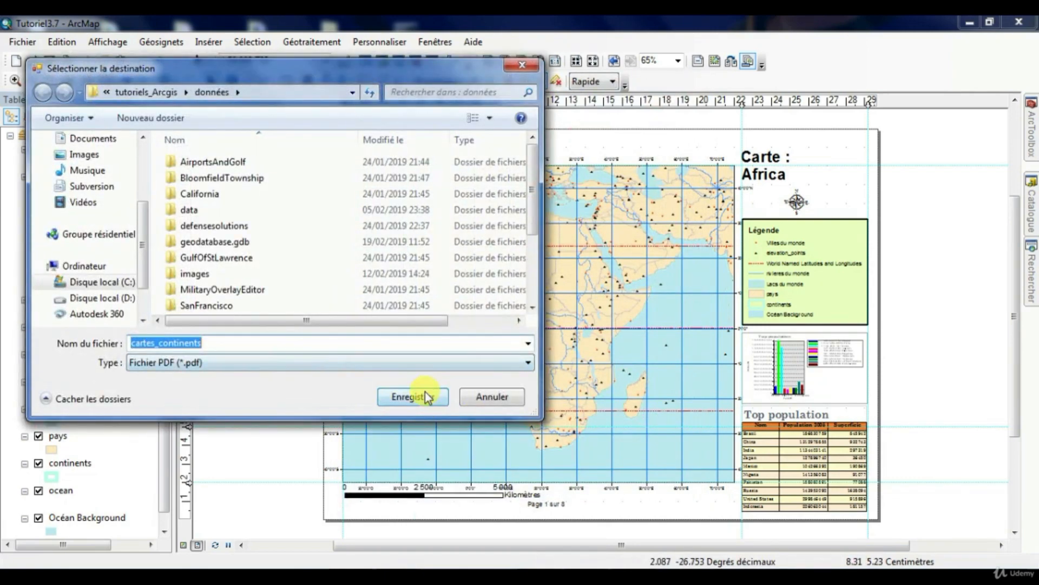
{"action": "left_click", "coordinate": [417, 398]}
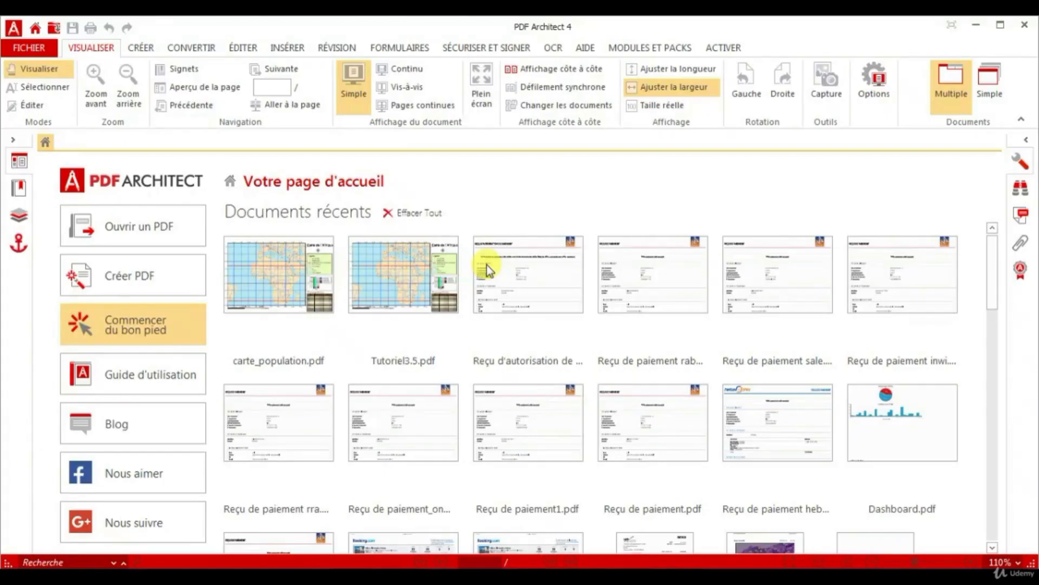
- In PDF Architect, dismiss the update service notice and close the welcome window to reveal the document
{"action": "left_click", "coordinate": [486, 264]}
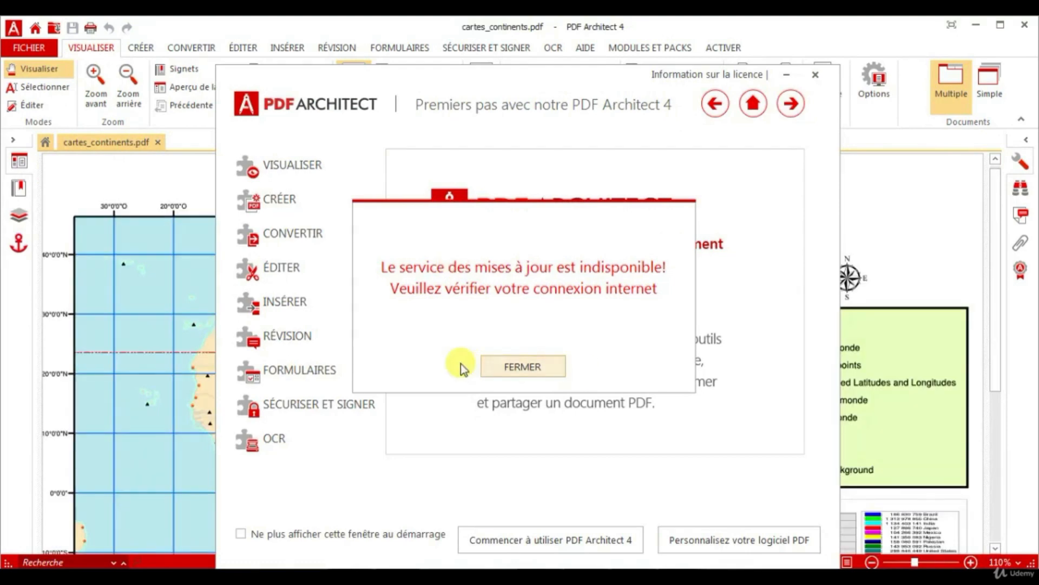
{"action": "left_click", "coordinate": [509, 375]}
{"action": "left_click", "coordinate": [815, 74]}
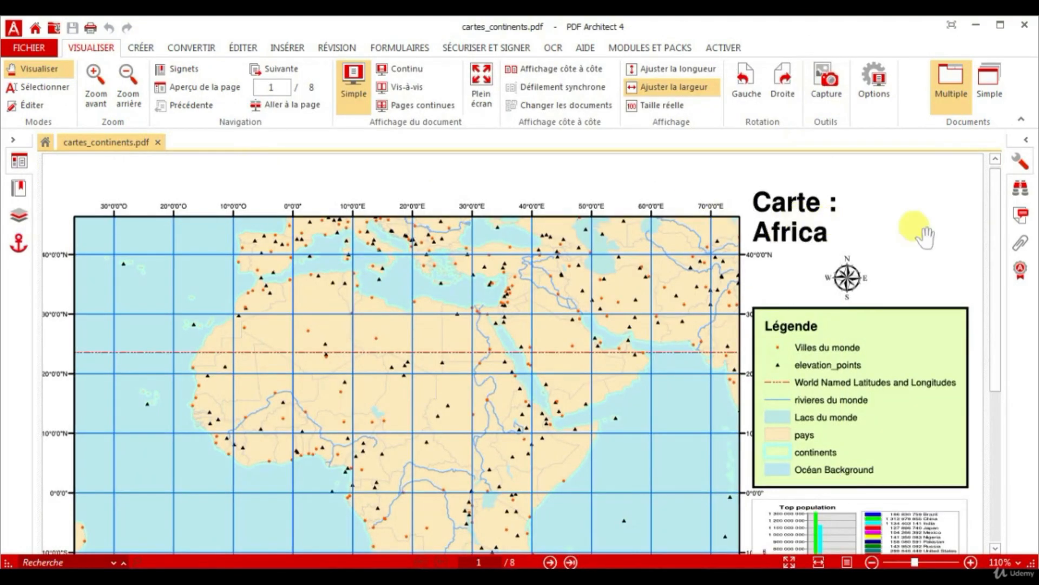
- Examine pages 1 to 4 of cartes_continents.pdf, checking each page's map, continent title and page number
{"action": "left_click_drag", "start_coordinate": [999, 214], "coordinate": [1009, 417]}
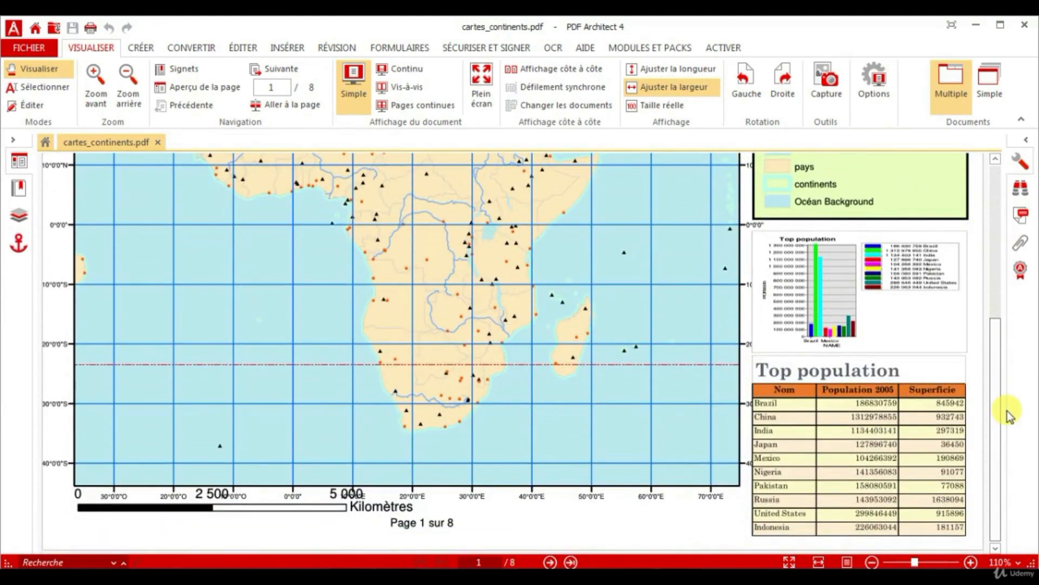
{"action": "left_click", "coordinate": [549, 562]}
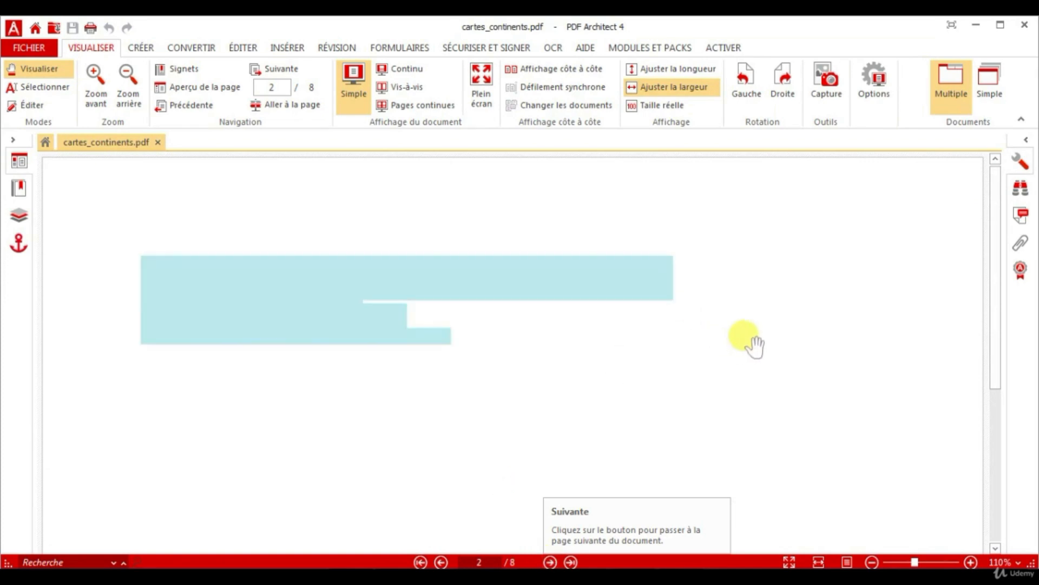
{"action": "left_click_drag", "start_coordinate": [997, 213], "coordinate": [996, 245]}
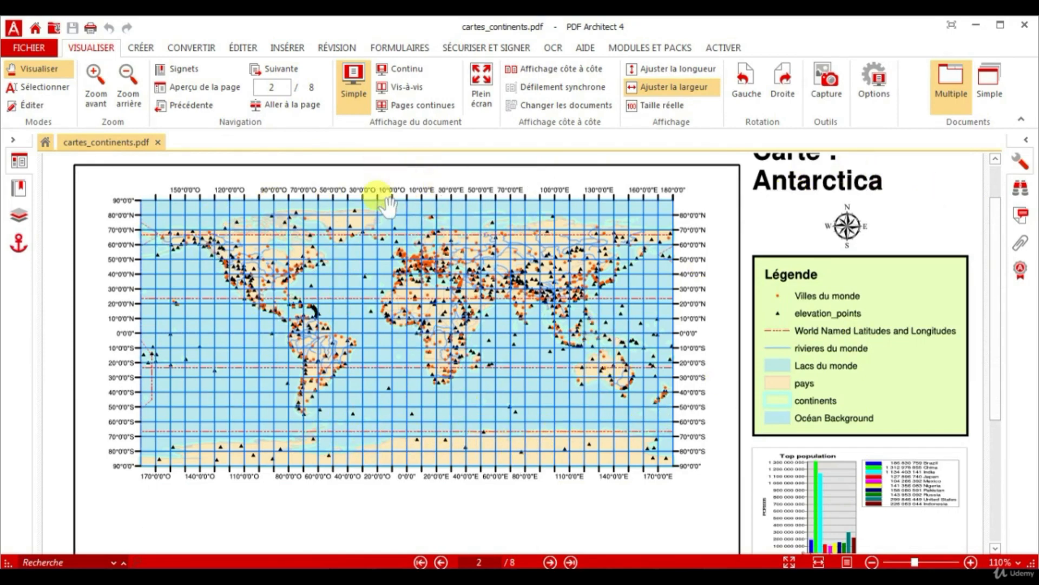
{"action": "scroll", "coordinate": [522, 324], "scroll_direction": "down", "scroll_amount": 6}
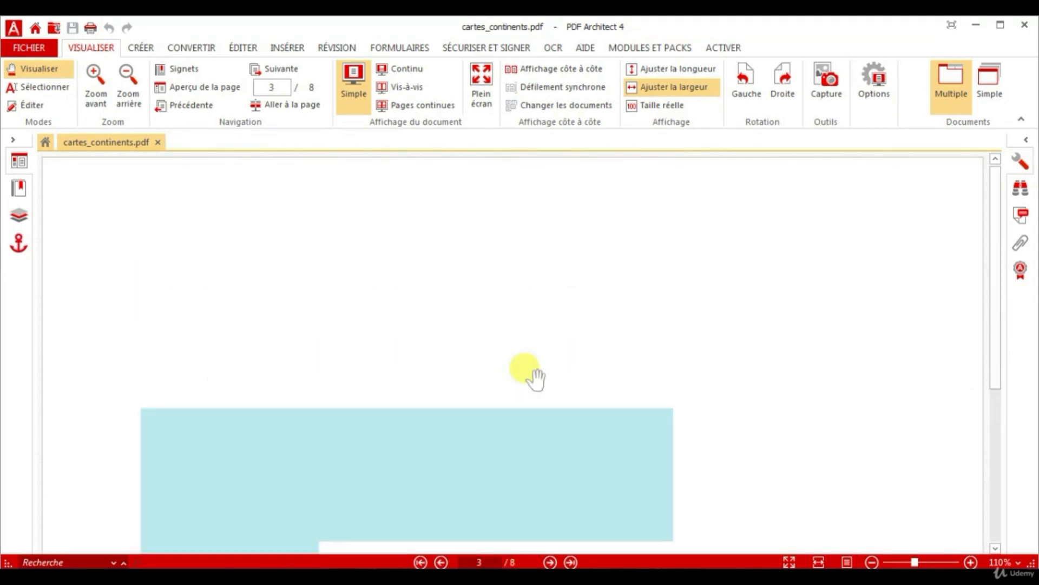
{"action": "scroll", "coordinate": [531, 379], "scroll_direction": "down", "scroll_amount": 3}
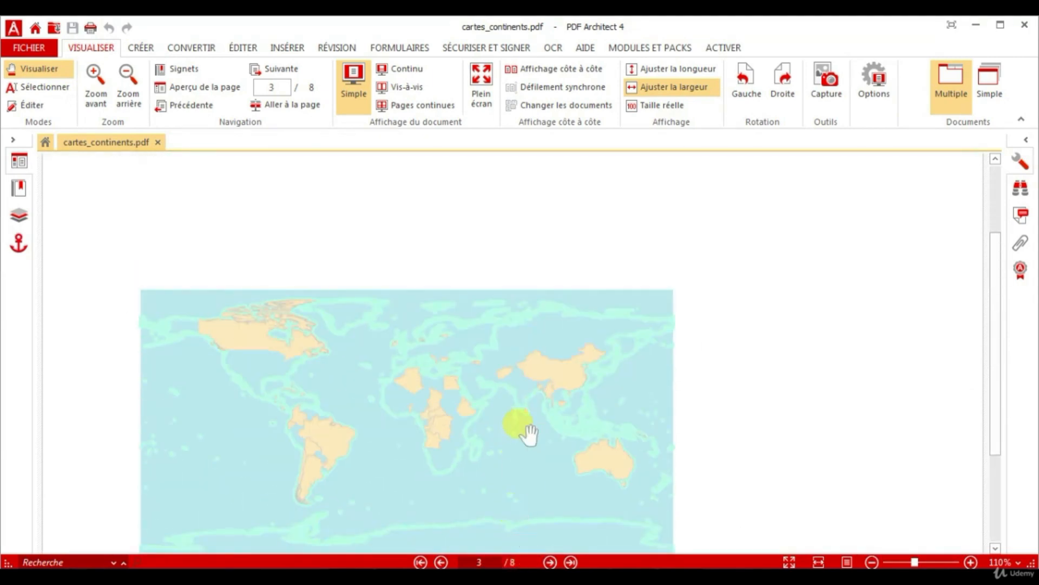
{"action": "scroll", "coordinate": [522, 449], "scroll_direction": "down", "scroll_amount": 1}
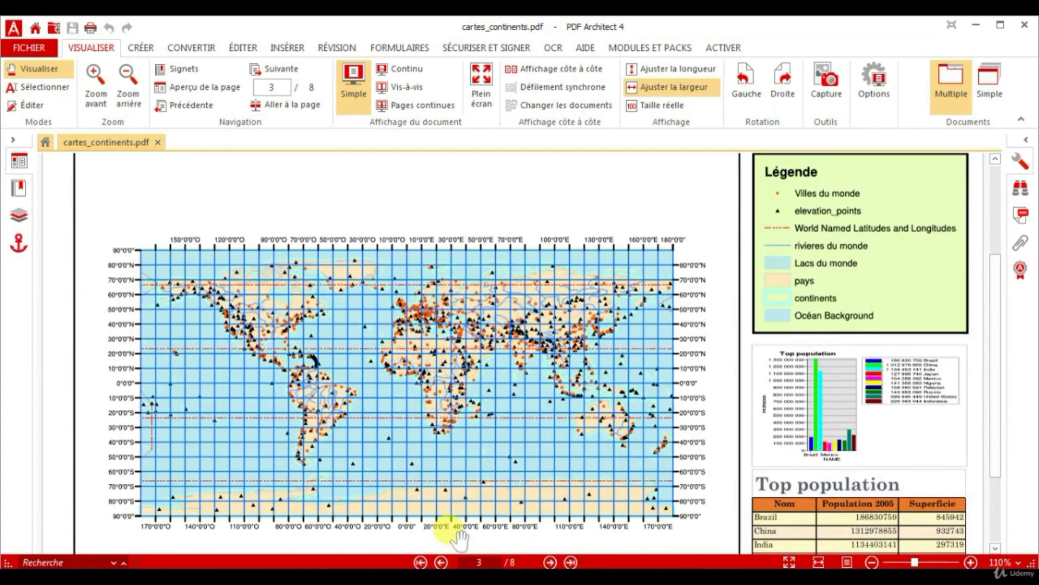
{"action": "left_click", "coordinate": [550, 562]}
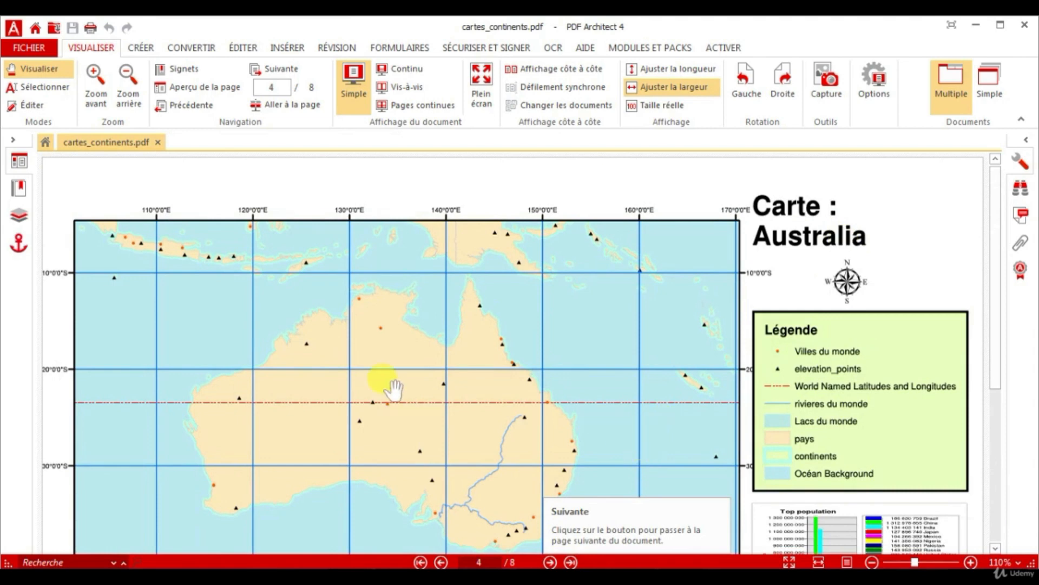
{"action": "scroll", "coordinate": [382, 409], "scroll_direction": "down", "scroll_amount": 5}
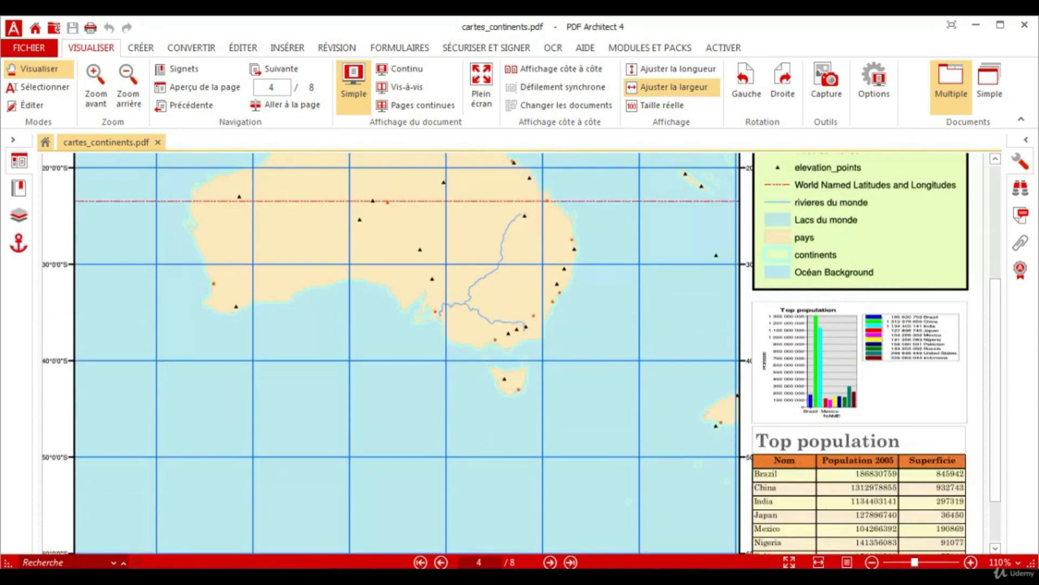
- Examine pages 5 to 8 of cartes_continents.pdf, checking the maps, titles and page numbers, and close the document
{"action": "left_click", "coordinate": [550, 562]}
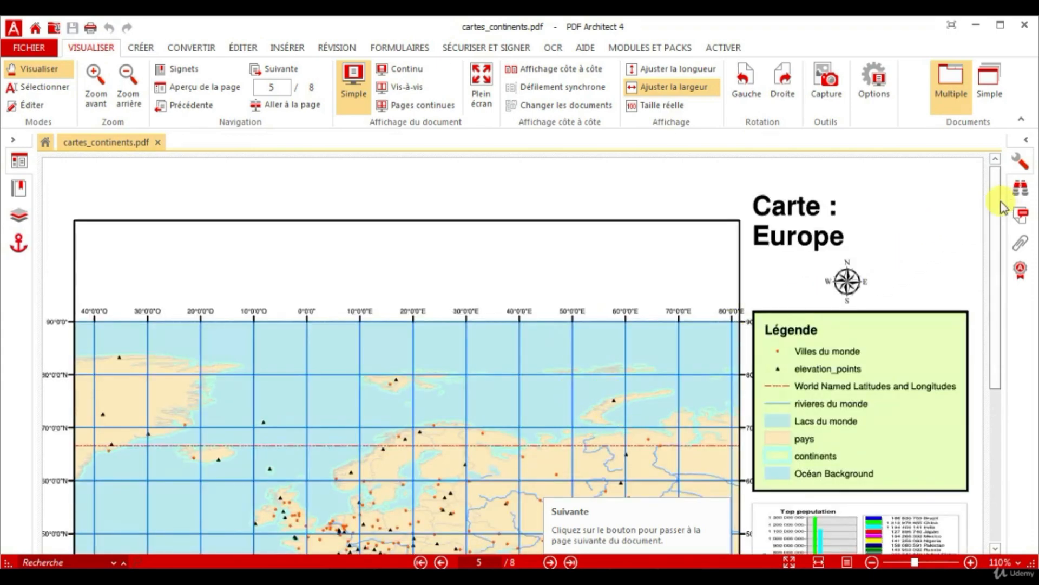
{"action": "left_click_drag", "start_coordinate": [997, 200], "coordinate": [1001, 331]}
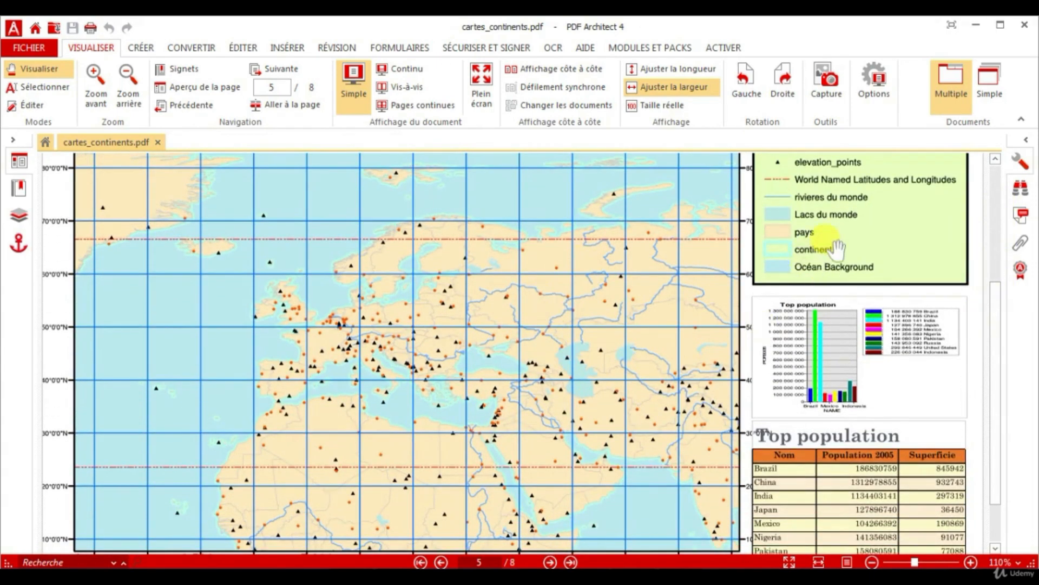
{"action": "left_click", "coordinate": [549, 562]}
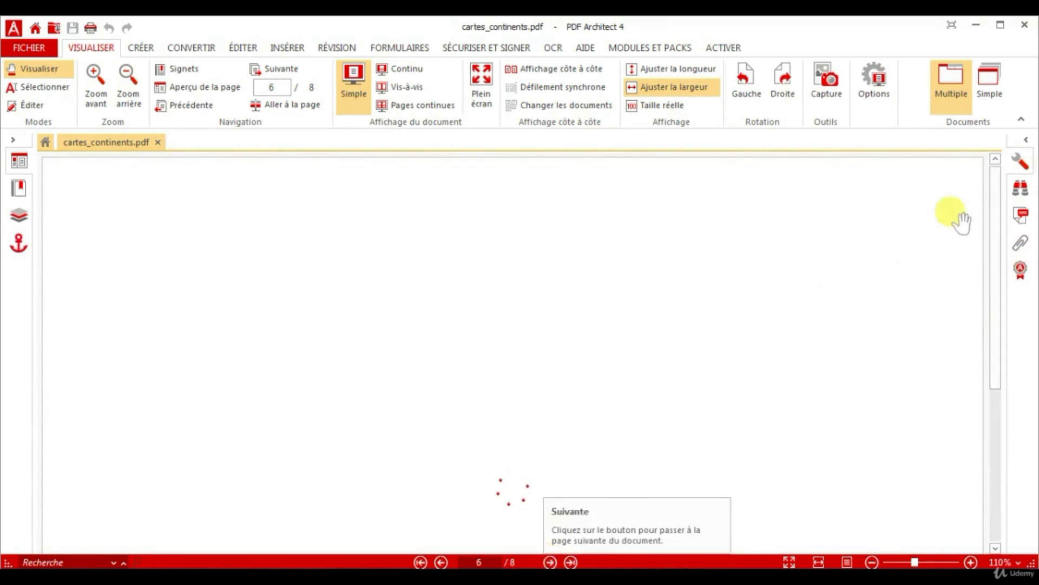
{"action": "left_click_drag", "start_coordinate": [997, 190], "coordinate": [991, 336]}
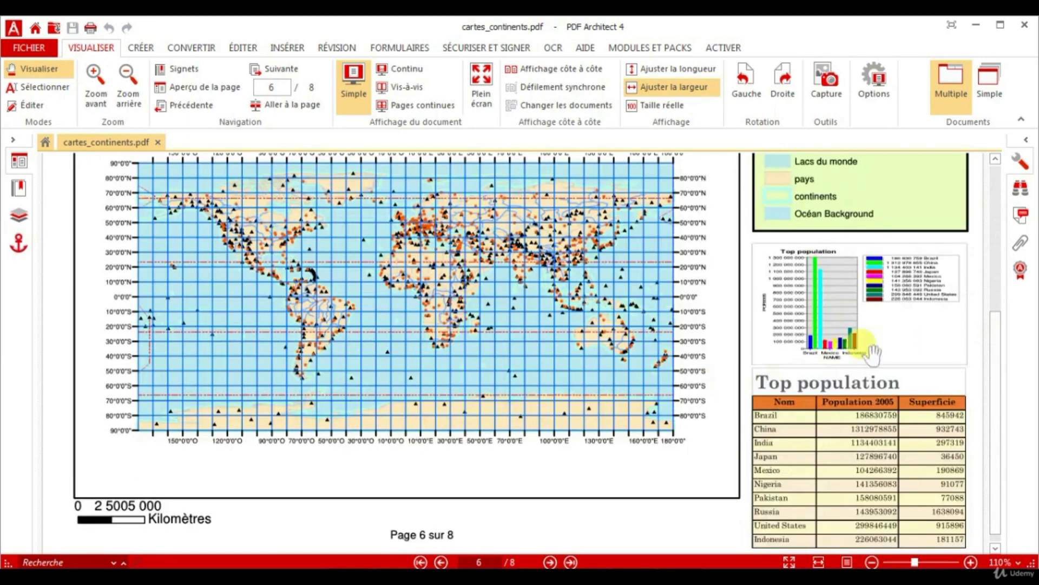
{"action": "left_click", "coordinate": [999, 209]}
{"action": "left_click", "coordinate": [998, 400]}
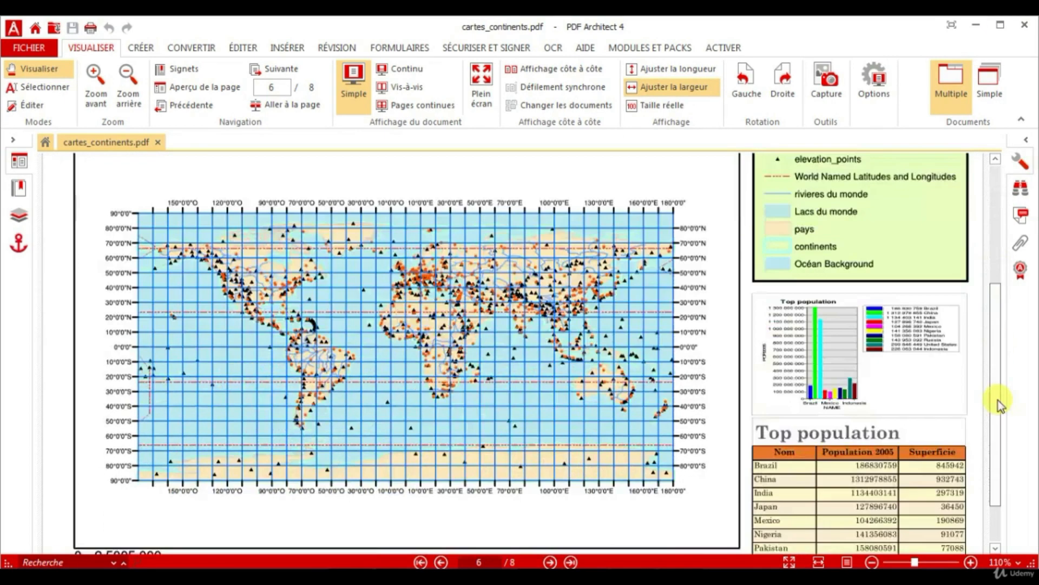
{"action": "scroll", "coordinate": [623, 465], "scroll_direction": "down", "scroll_amount": 3}
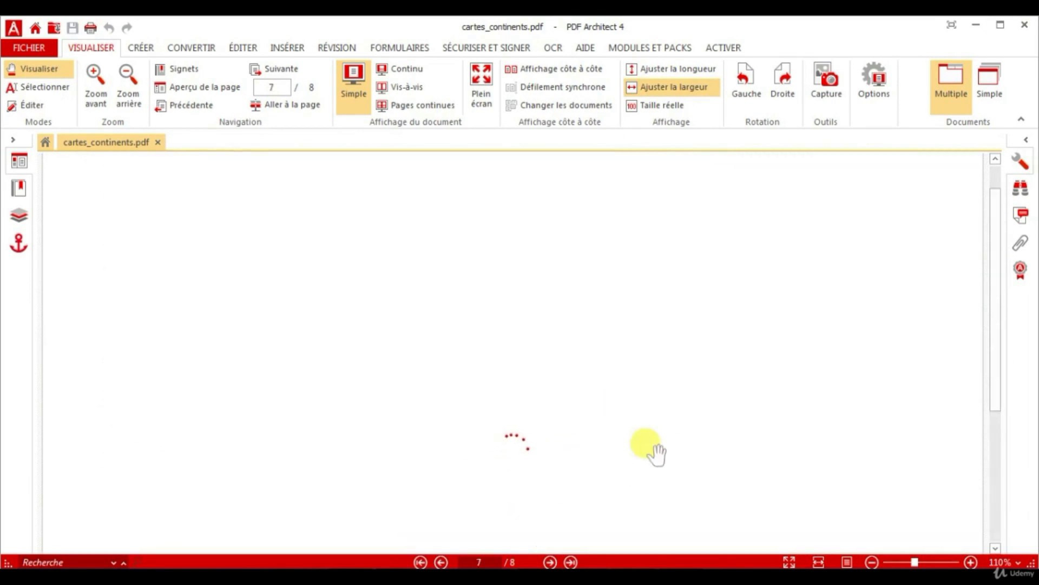
{"action": "left_click_drag", "start_coordinate": [996, 243], "coordinate": [993, 383]}
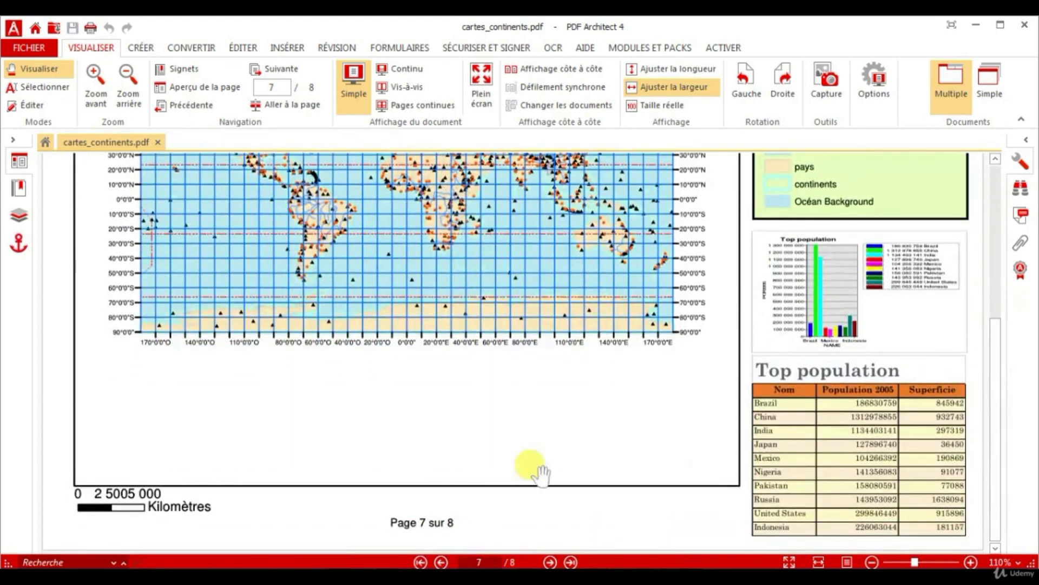
{"action": "left_click", "coordinate": [550, 562]}
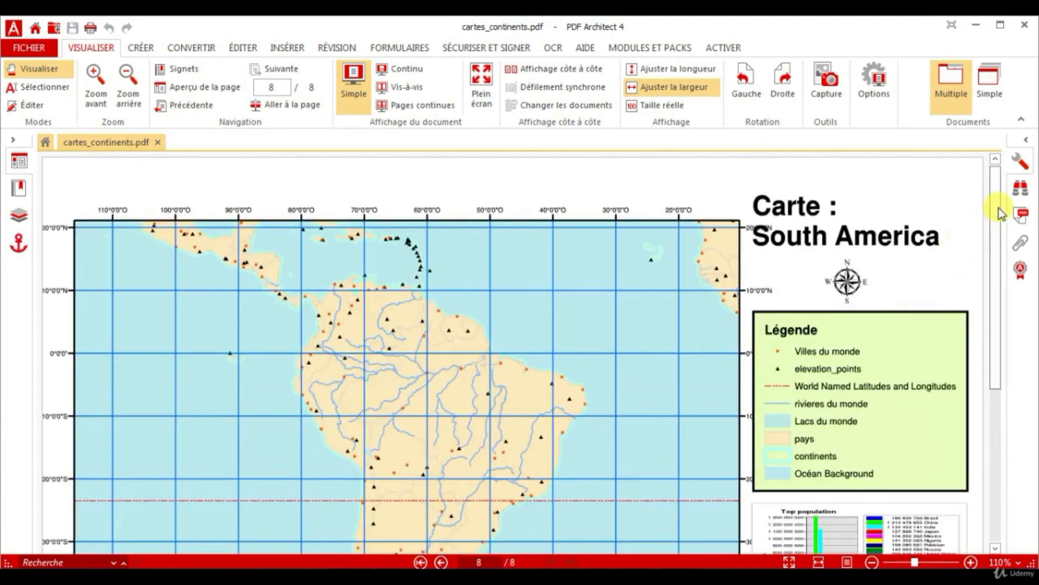
{"action": "left_click_drag", "start_coordinate": [995, 200], "coordinate": [1002, 144]}
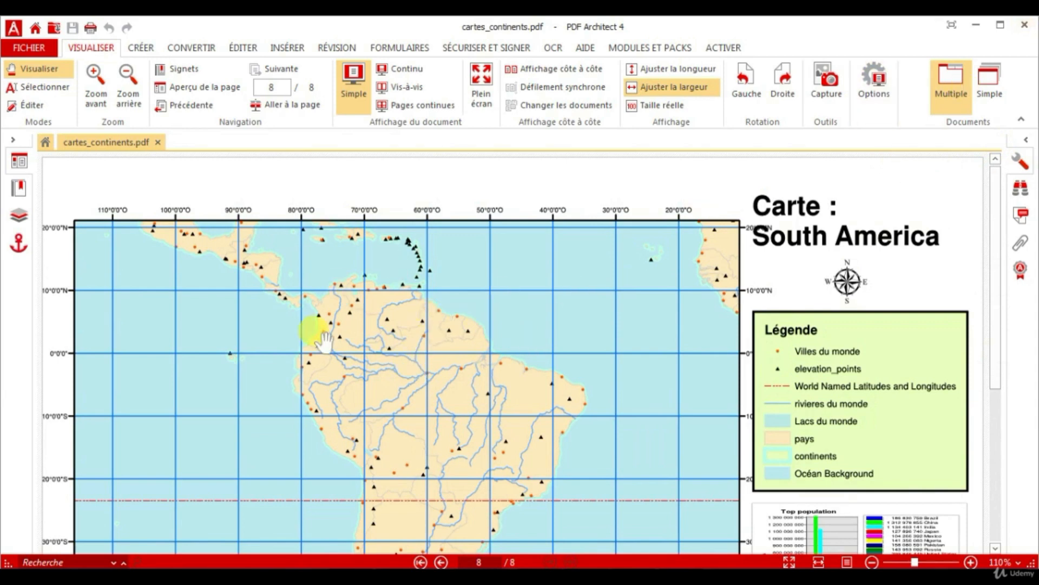
{"action": "left_click", "coordinate": [1025, 28]}
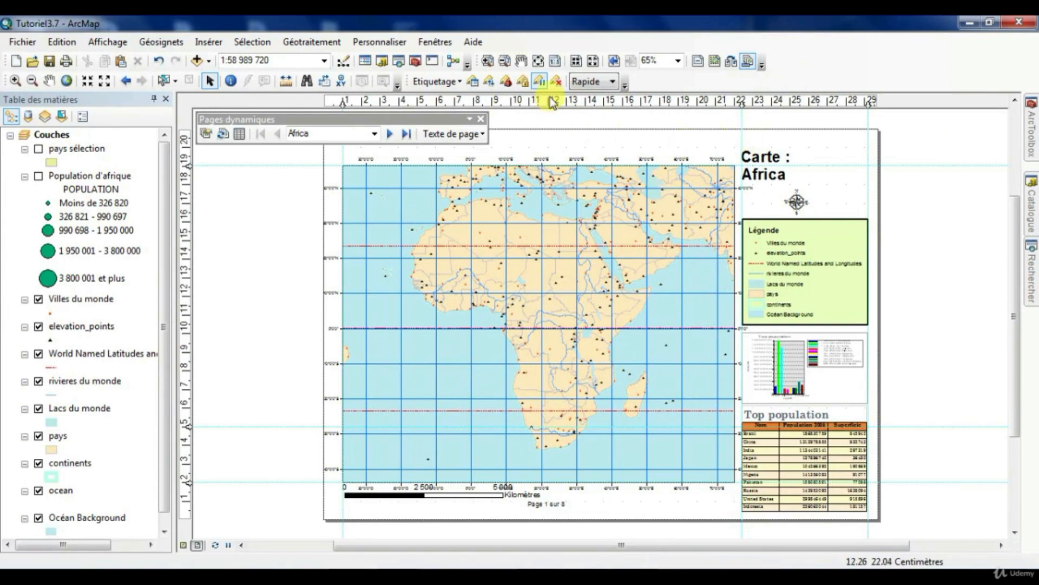
- In ArcMap, resume the paused map labels and print all 8 dynamic pages to the PDFCreator printer
{"action": "left_click", "coordinate": [540, 82]}
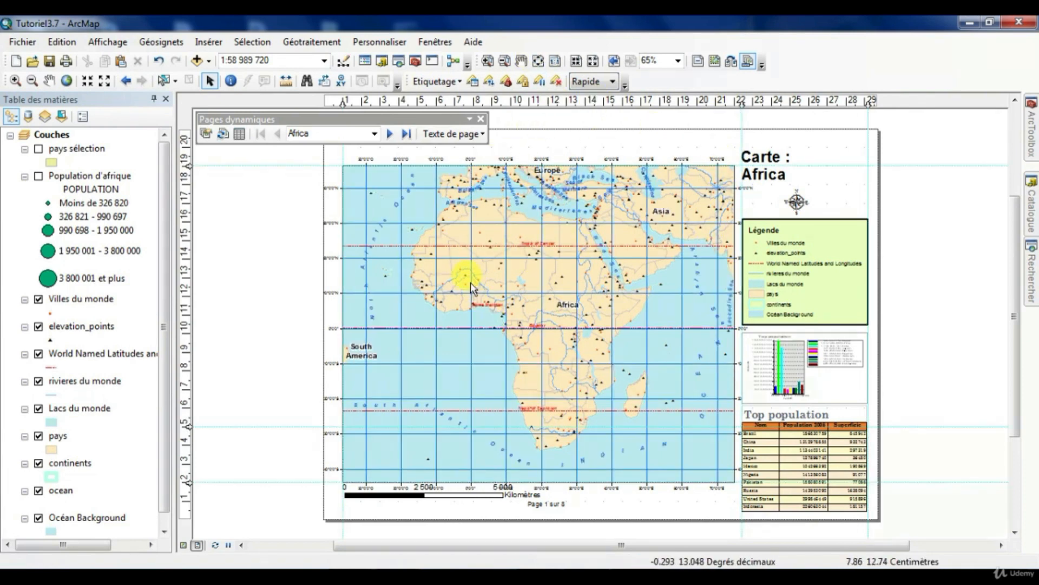
{"action": "left_click", "coordinate": [32, 44]}
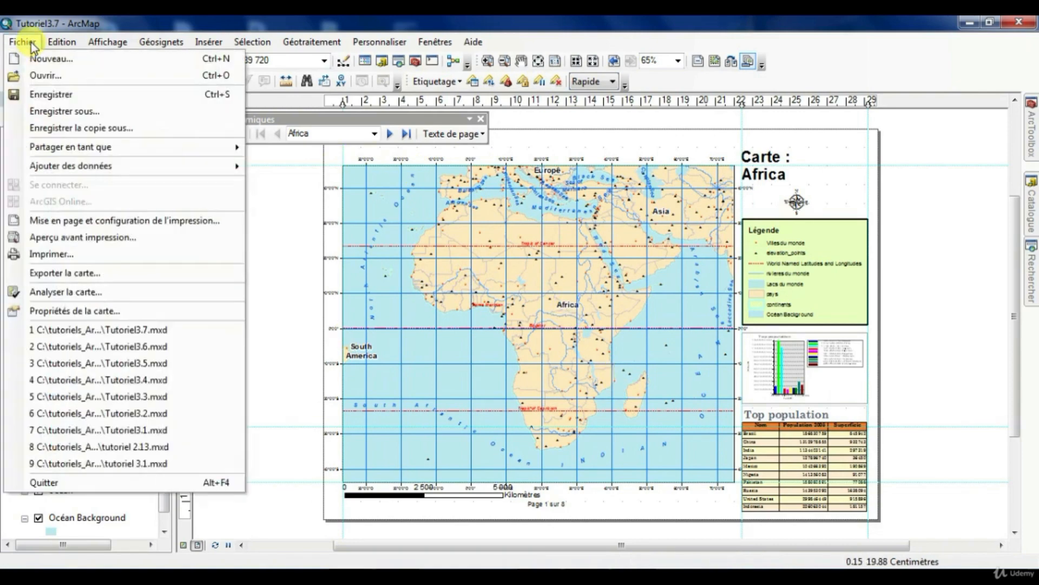
{"action": "left_click", "coordinate": [78, 253]}
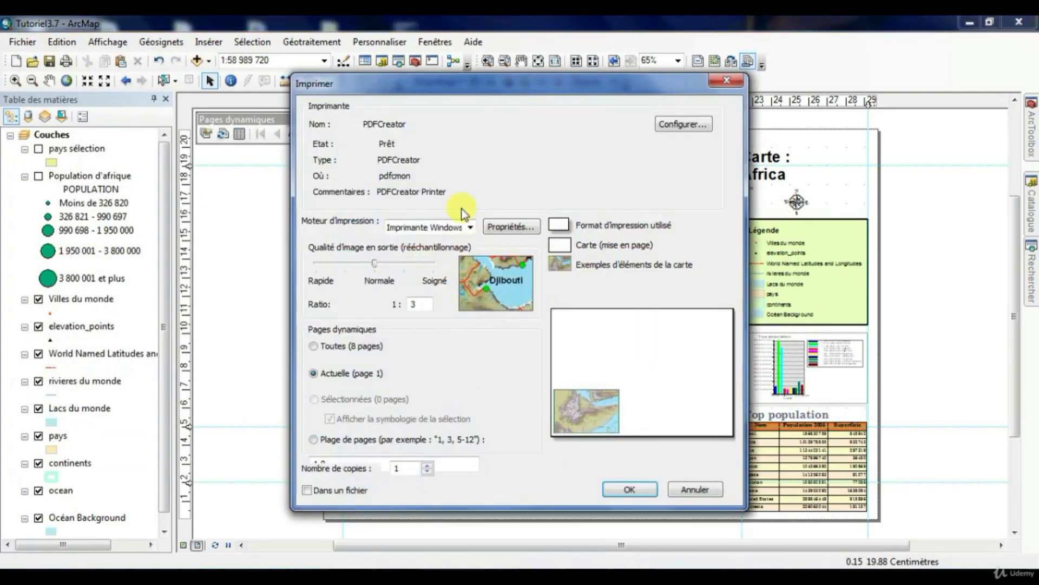
{"action": "left_click", "coordinate": [342, 351]}
{"action": "left_click", "coordinate": [628, 488]}
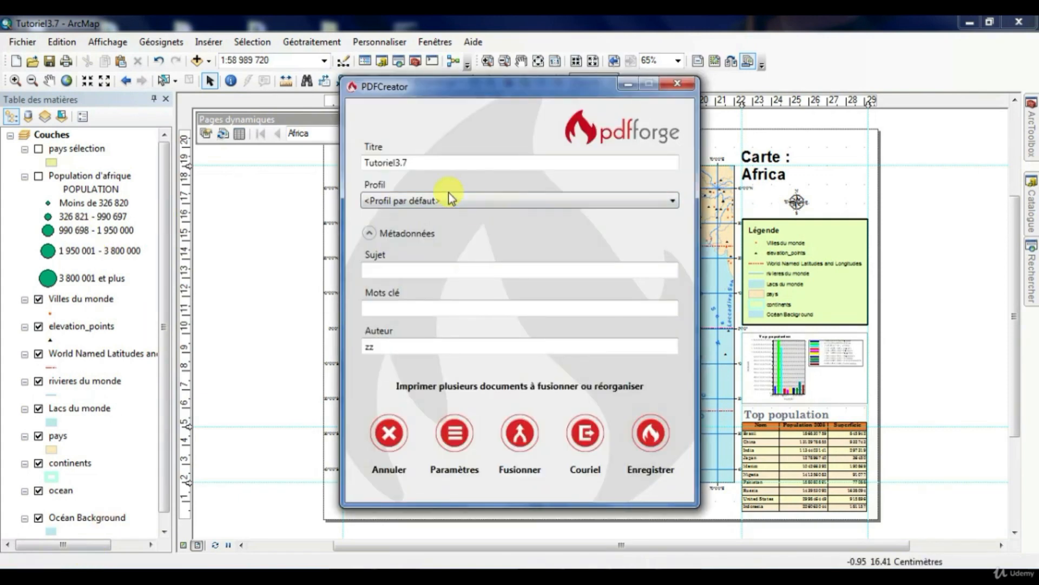
- Title the PDF cartes_continents_etiquettes and save it under that name in the données folder
{"action": "left_click_drag", "start_coordinate": [427, 165], "coordinate": [283, 155]}
{"action": "type", "text": "c"}
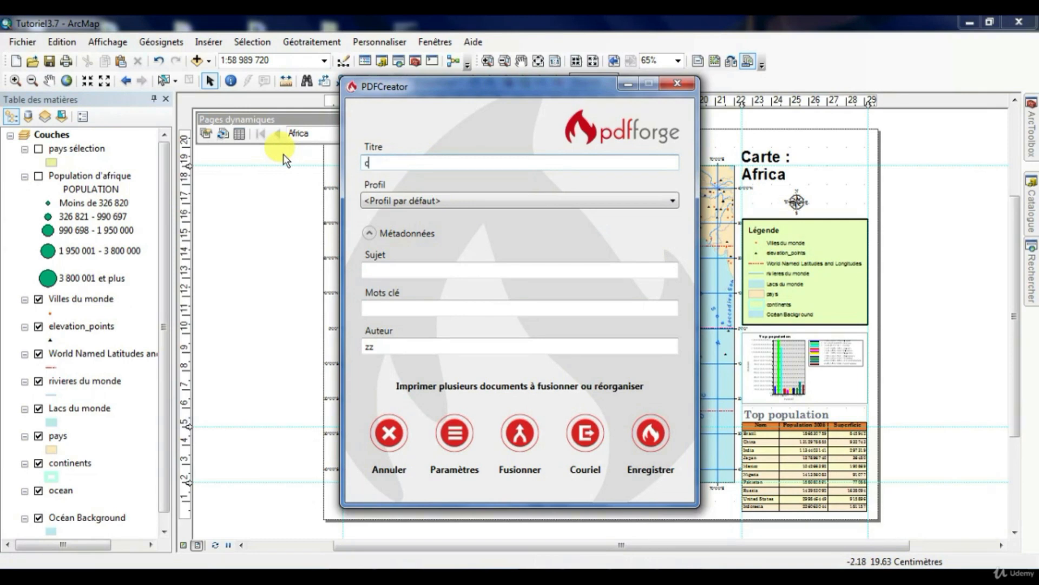
{"action": "type", "text": "artes_continents_etiquettes"}
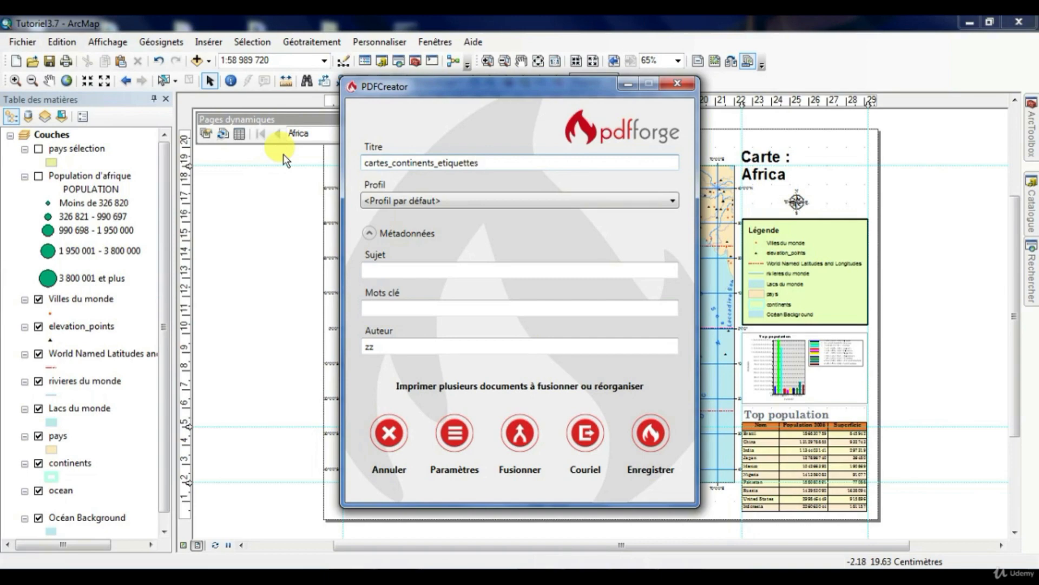
{"action": "left_click", "coordinate": [649, 431]}
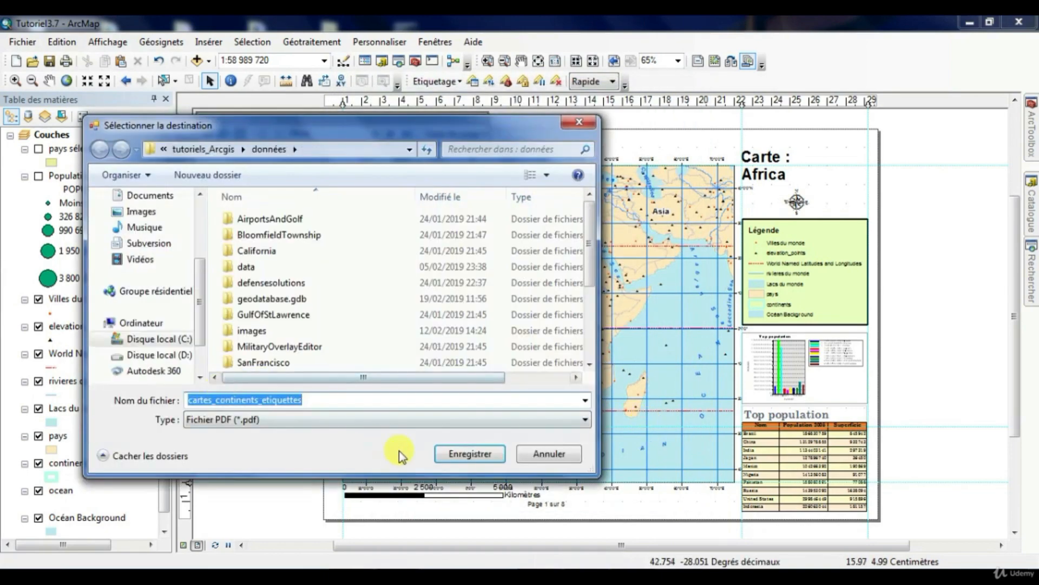
{"action": "left_click", "coordinate": [479, 458]}
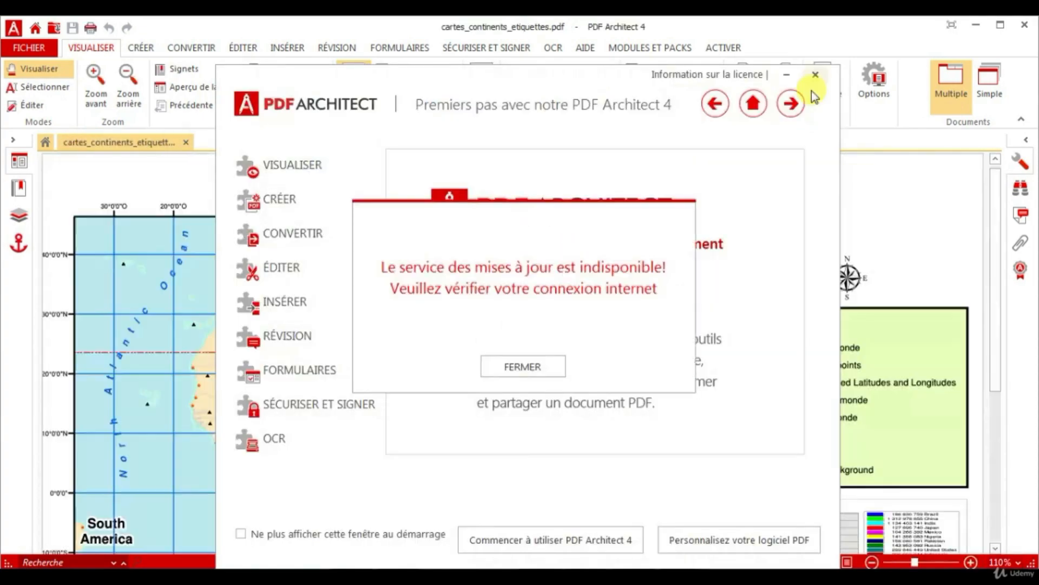
- In PDF Architect, dismiss the update notice and welcome window, and examine the labels on the Africa and Antarctica pages
{"action": "left_click", "coordinate": [549, 377]}
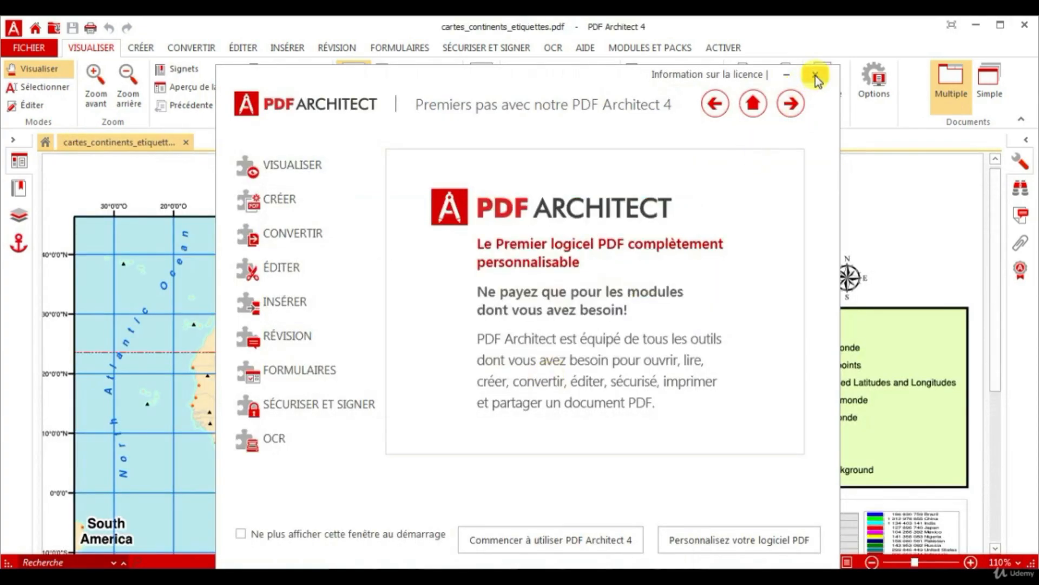
{"action": "left_click", "coordinate": [815, 74]}
{"action": "mouse_move", "coordinate": [476, 463]}
{"action": "left_mouse_down"}
{"action": "mouse_move", "coordinate": [496, 226]}
{"action": "mouse_move", "coordinate": [490, 444]}
{"action": "mouse_move", "coordinate": [529, 134]}
{"action": "left_mouse_up"}
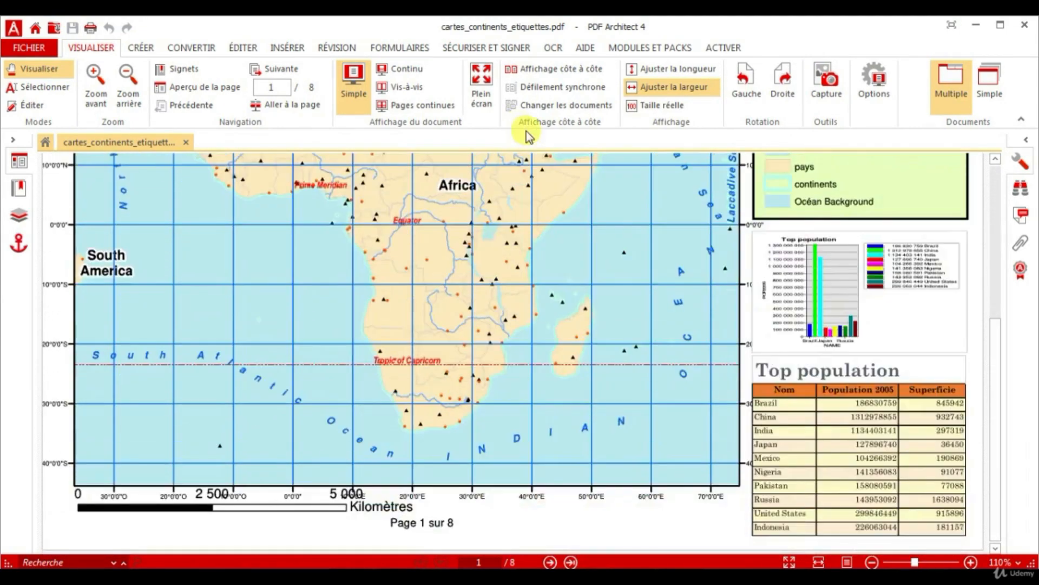
{"action": "left_click", "coordinate": [551, 562]}
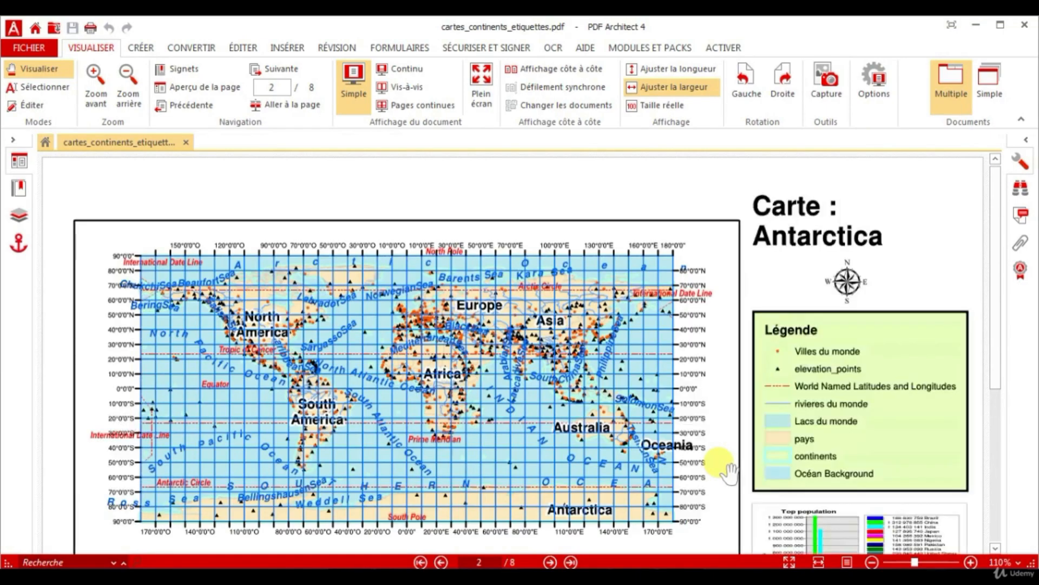
{"action": "left_click_drag", "start_coordinate": [696, 456], "coordinate": [682, 415]}
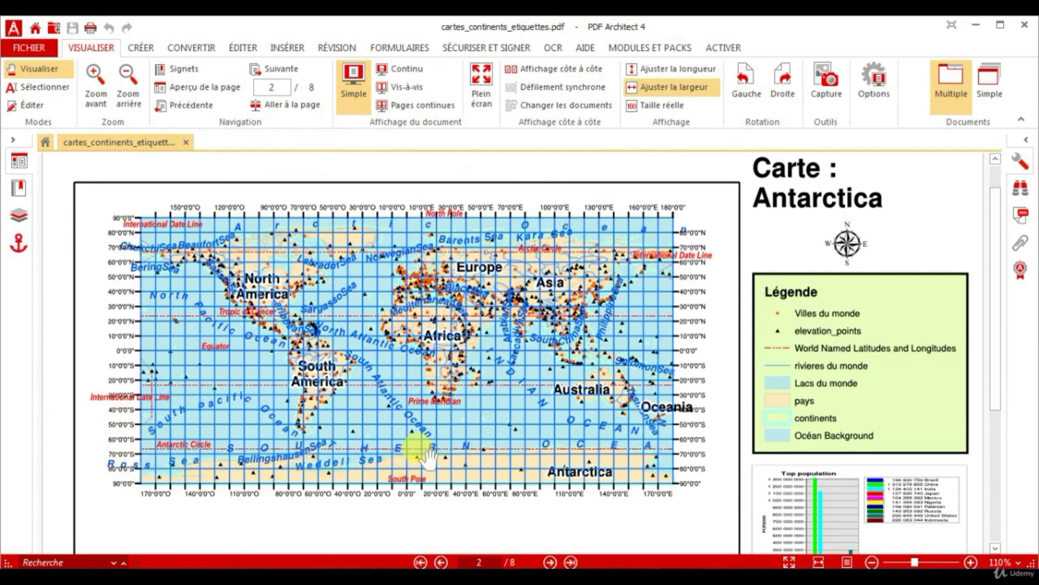
- Examine the map labels on pages 3 to 5 of cartes_continents_etiquettes.pdf, ending on the Europe map
{"action": "left_click", "coordinate": [551, 562]}
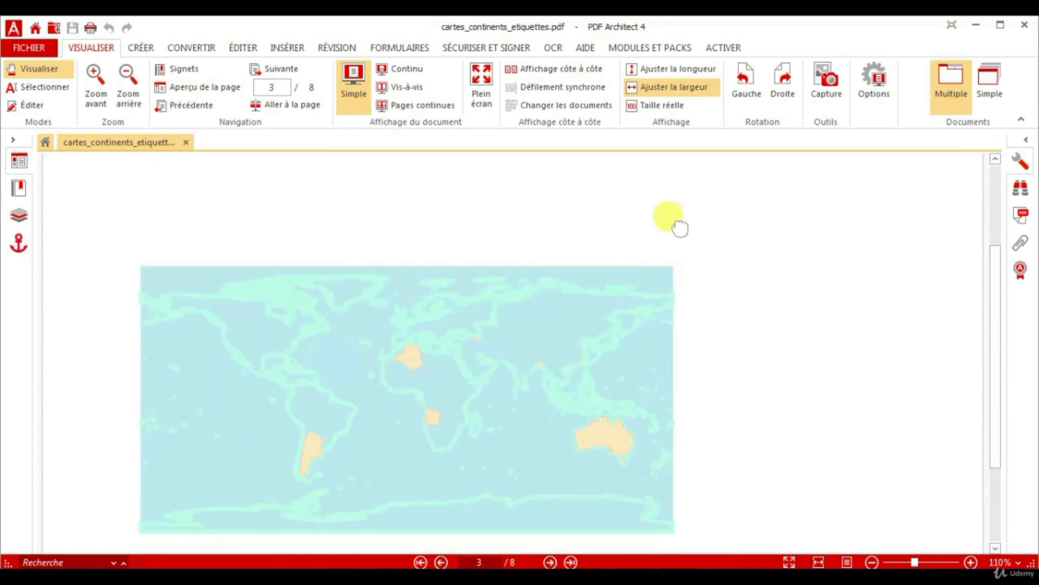
{"action": "scroll", "coordinate": [680, 228], "scroll_direction": "down", "scroll_amount": 2}
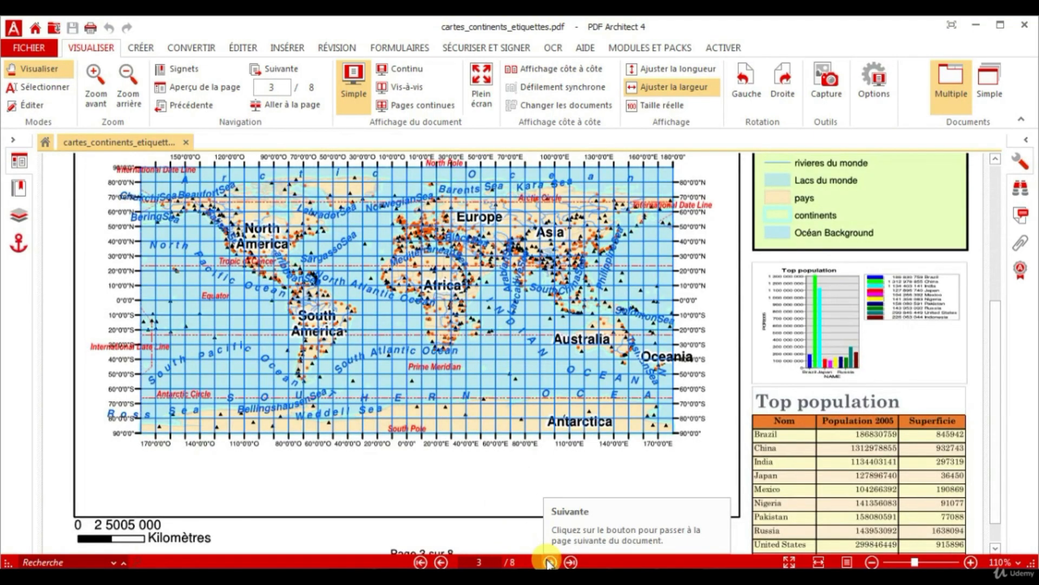
{"action": "left_click", "coordinate": [550, 562]}
{"action": "left_click_drag", "start_coordinate": [517, 450], "coordinate": [534, 297]}
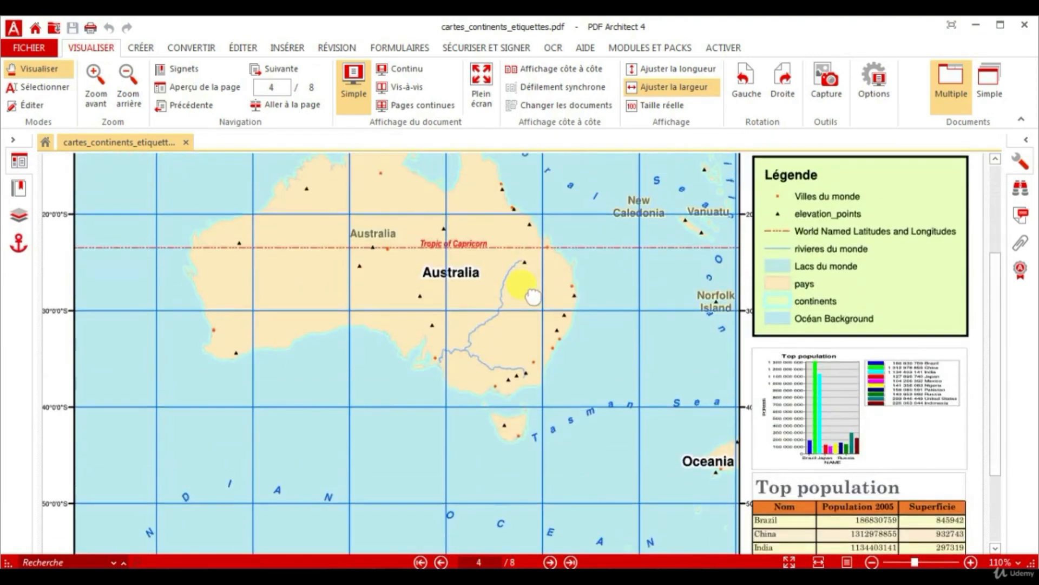
{"action": "left_click", "coordinate": [549, 563]}
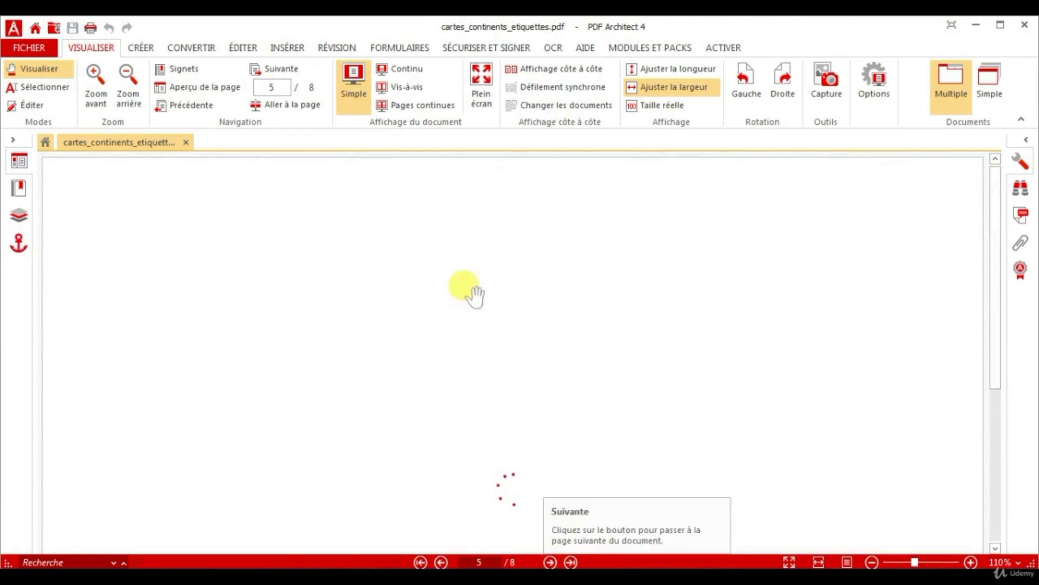
{"action": "left_click_drag", "start_coordinate": [574, 435], "coordinate": [603, 275]}
{"action": "left_click_drag", "start_coordinate": [623, 413], "coordinate": [615, 385]}
{"action": "left_click_drag", "start_coordinate": [547, 424], "coordinate": [526, 430]}
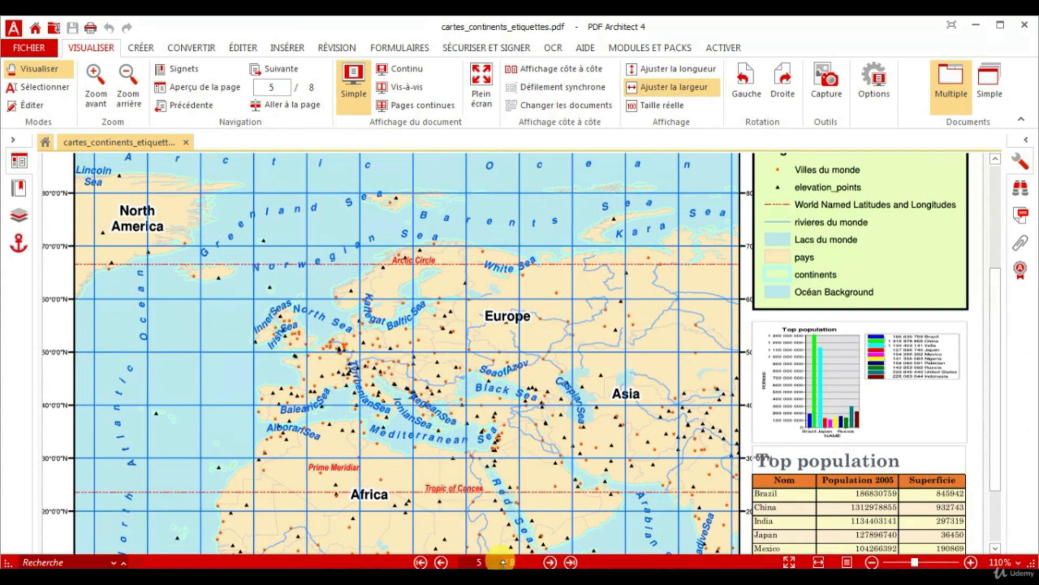
- Examine the map labels on pages 6 to 8 of cartes_continents_etiquettes.pdf, ending on the South America map
{"action": "left_click", "coordinate": [549, 563]}
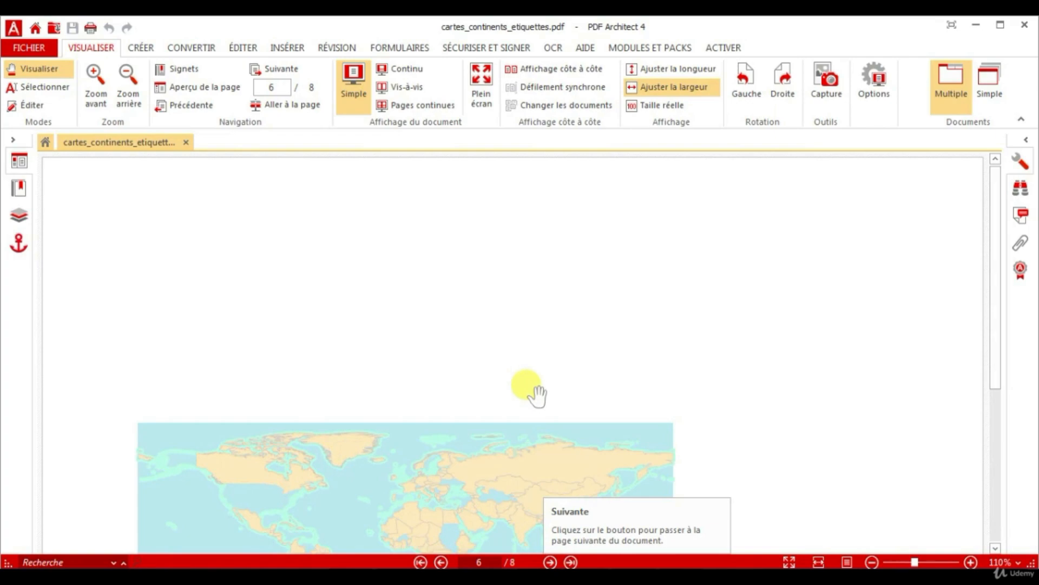
{"action": "scroll", "coordinate": [533, 430], "scroll_direction": "down", "scroll_amount": 5}
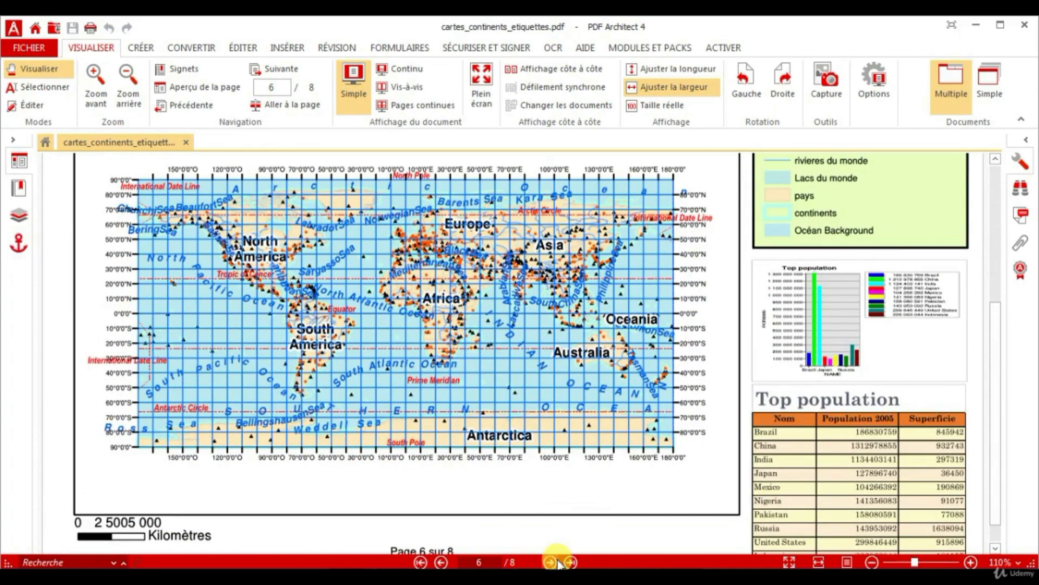
{"action": "left_click", "coordinate": [551, 562]}
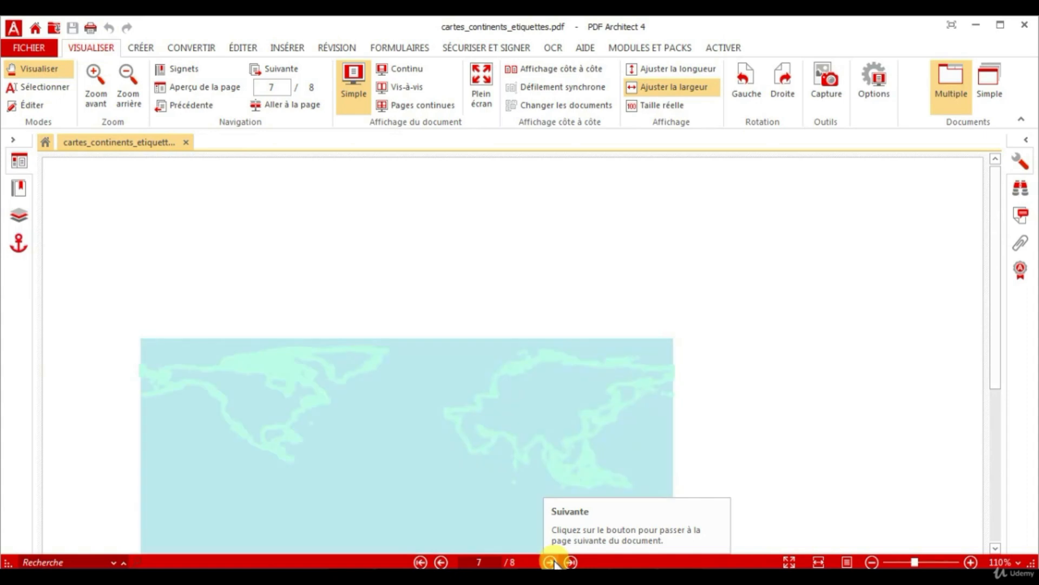
{"action": "left_click_drag", "start_coordinate": [596, 460], "coordinate": [597, 371]}
{"action": "scroll", "coordinate": [597, 370], "scroll_direction": "down", "scroll_amount": 3}
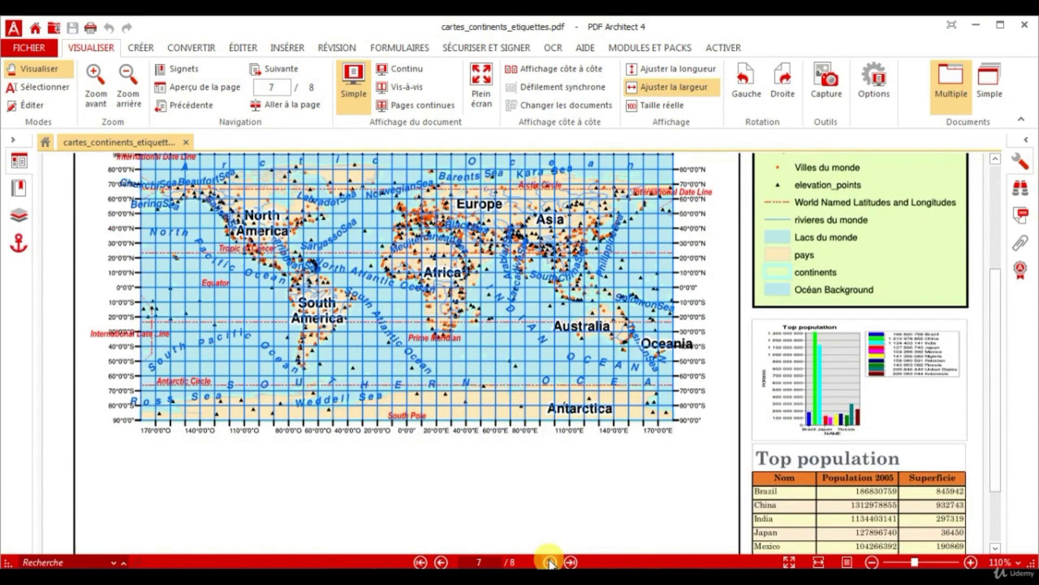
{"action": "left_click", "coordinate": [551, 561]}
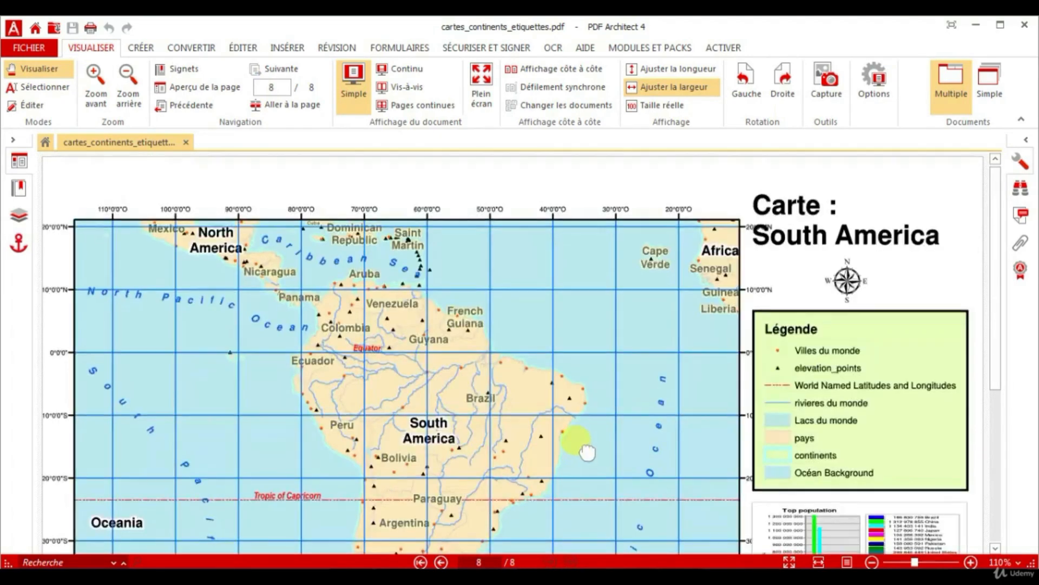
{"action": "left_click_drag", "start_coordinate": [585, 465], "coordinate": [594, 366]}
{"action": "left_click_drag", "start_coordinate": [487, 302], "coordinate": [501, 261]}
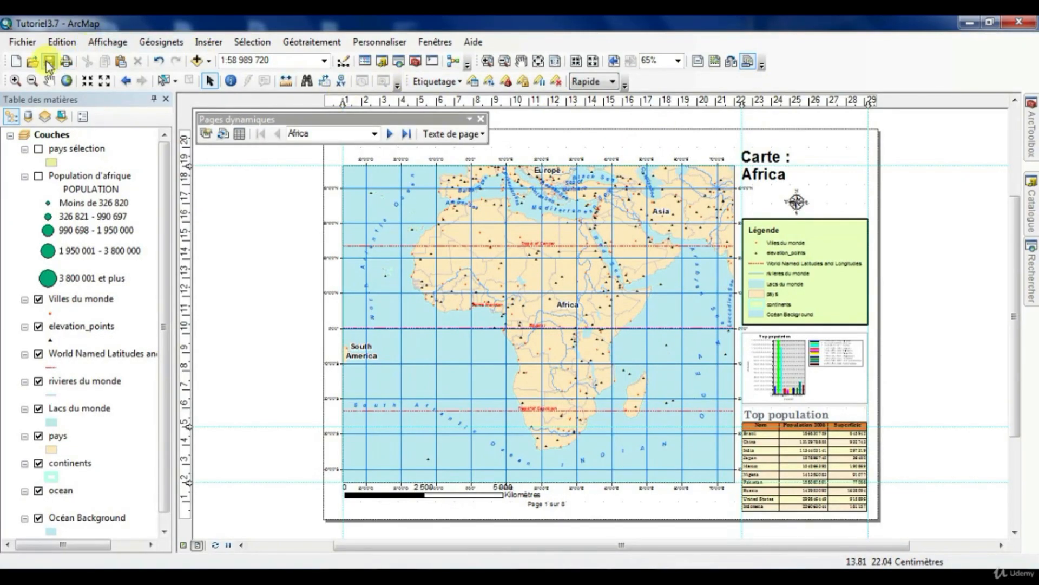
{"action": "left_click", "coordinate": [512, 301]}
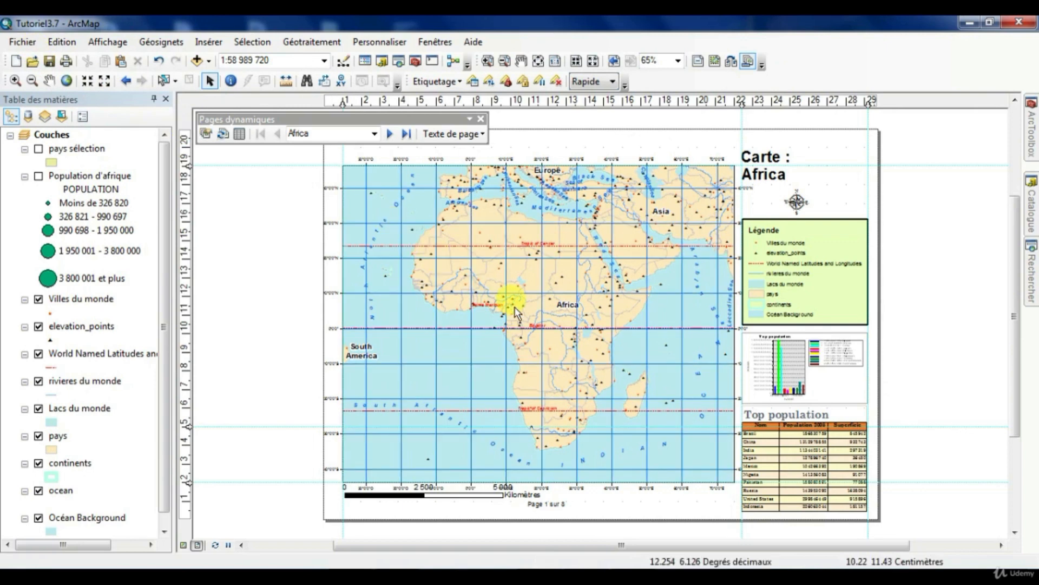